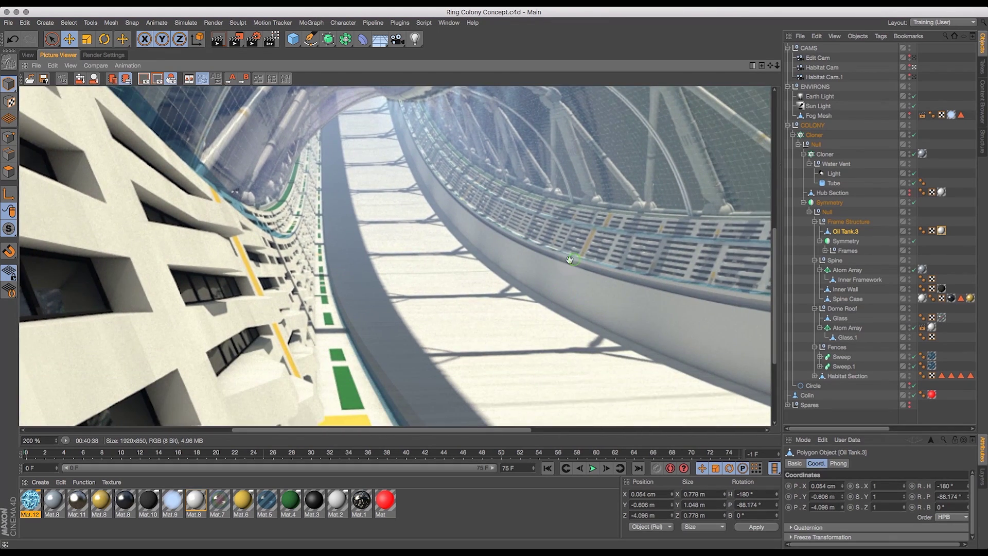
- Fit the rendered image to the screen in the Picture Viewer
left_click(70, 65)
mouse_move(103, 91)
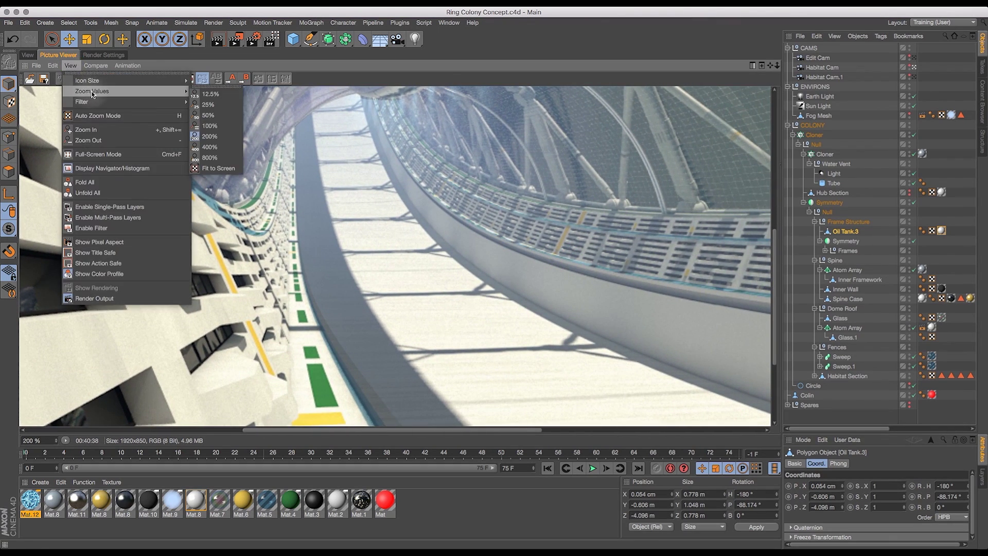
left_click(213, 165)
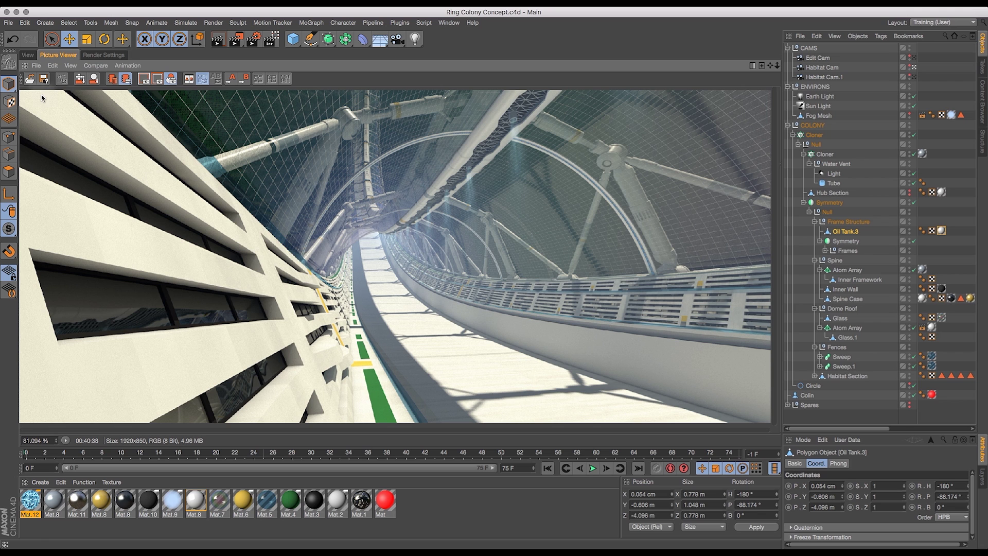
- Return to the 3D viewport and add a Plane primitive and a Bend deformer to the scene
left_click(30, 57)
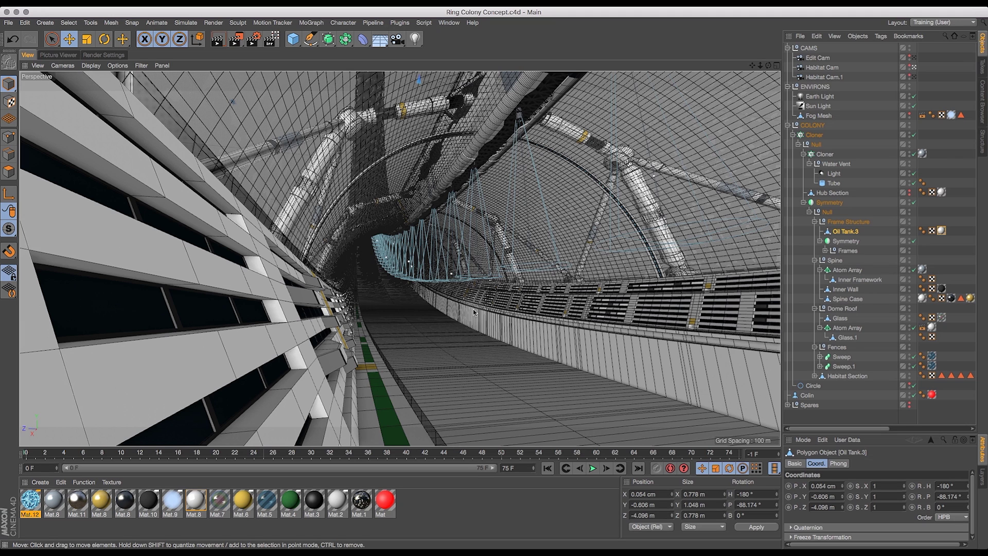
left_click(293, 44)
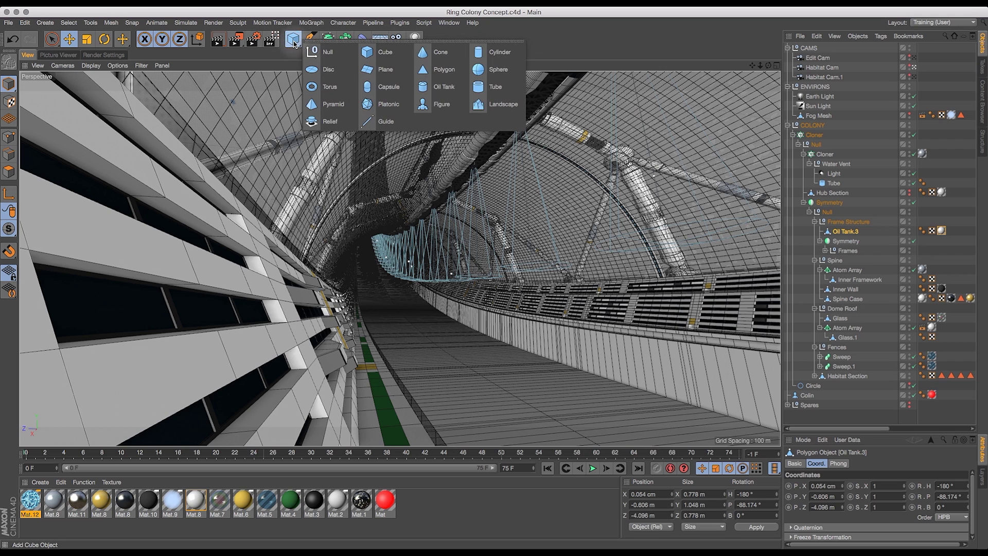
left_click(386, 70)
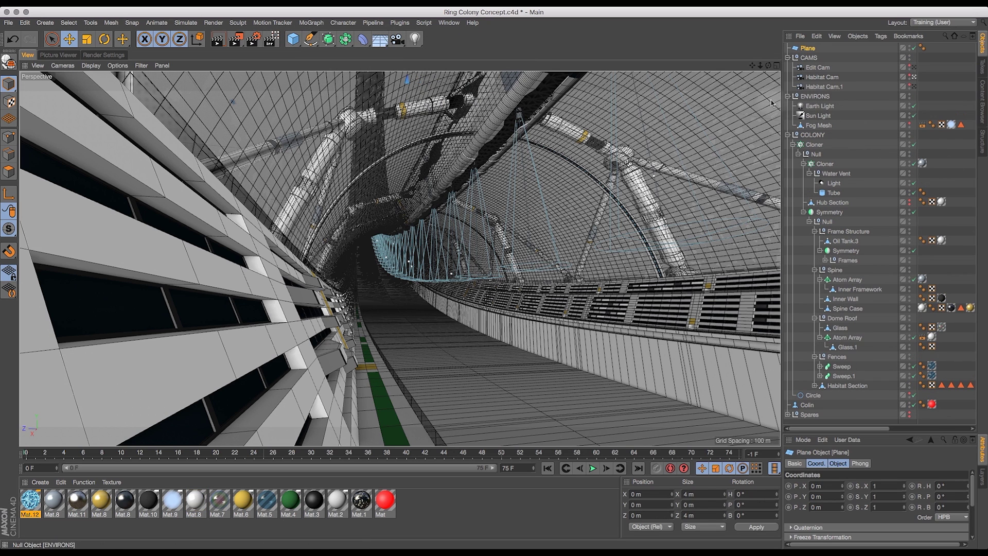
left_click(362, 40)
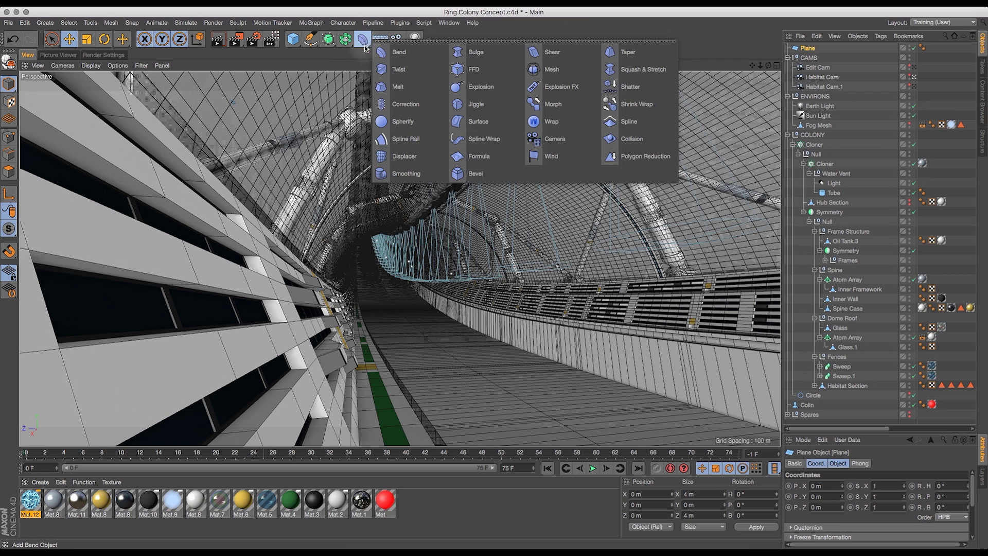
left_click(404, 58)
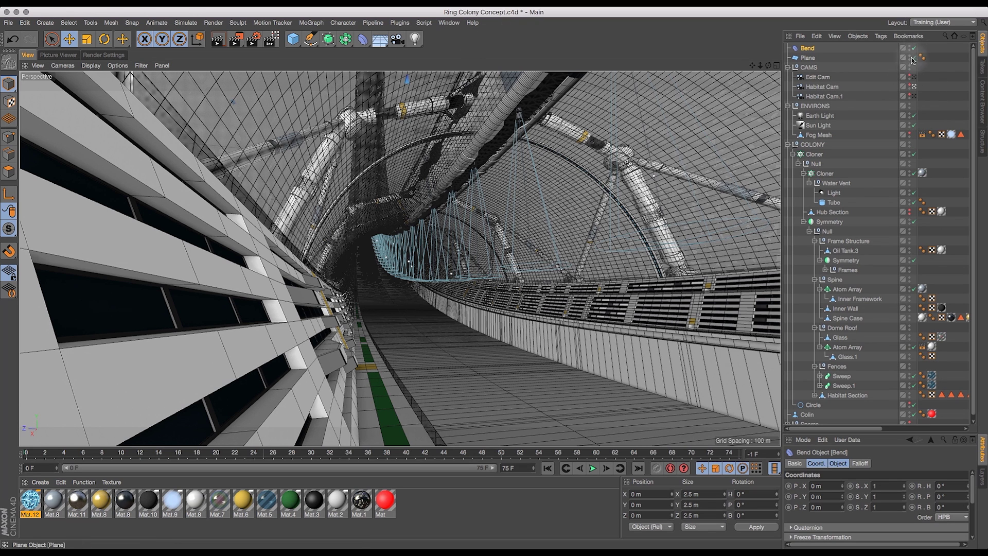
- Look through the Edit Cam, frame the new objects from above and select the Plane
left_click(915, 80)
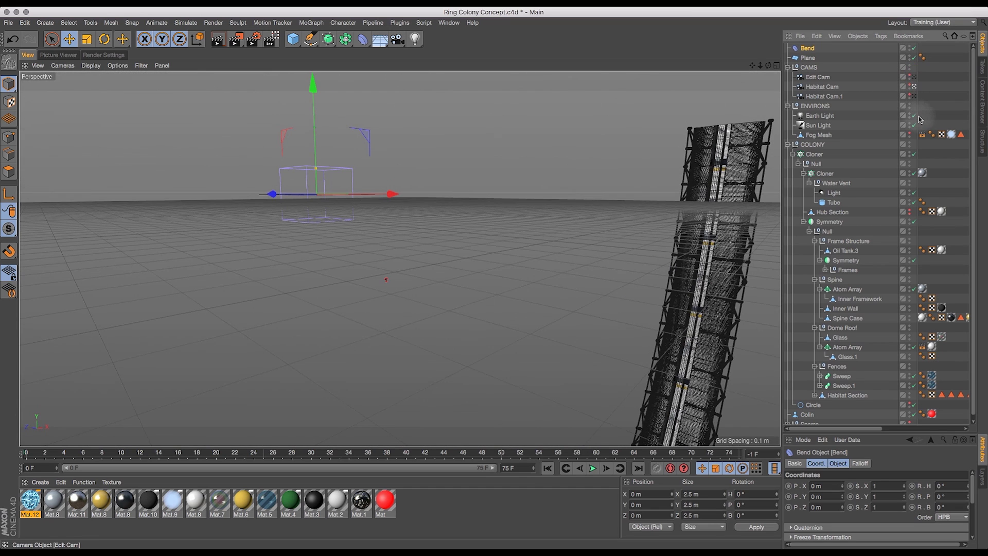
left_click_drag(768, 65, 830, 79)
left_click_drag(761, 65, 739, 67)
left_click(804, 50)
left_click(807, 59)
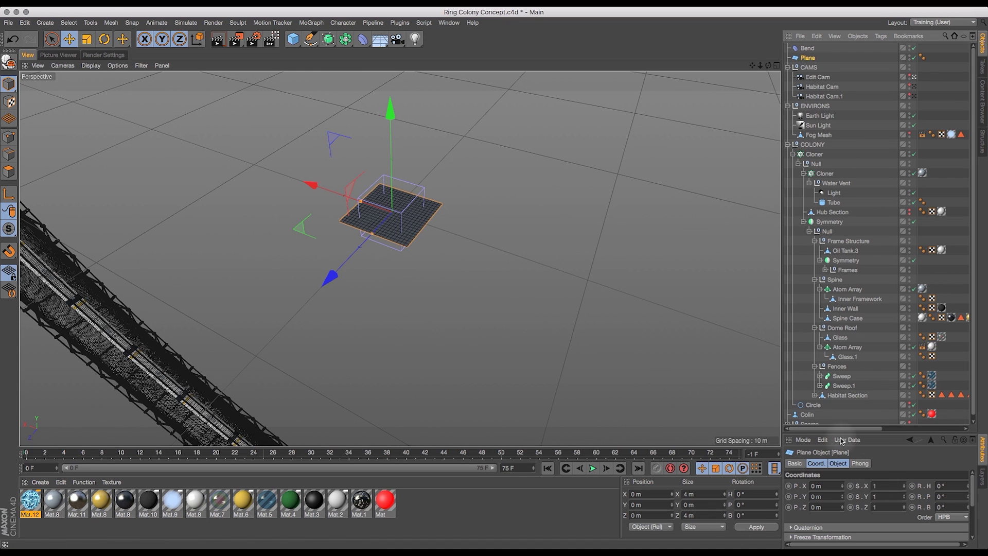
- Enlarge the attributes area and display the Plane's object properties with the Move tool active
left_click(87, 41)
left_click_drag(829, 434, 831, 304)
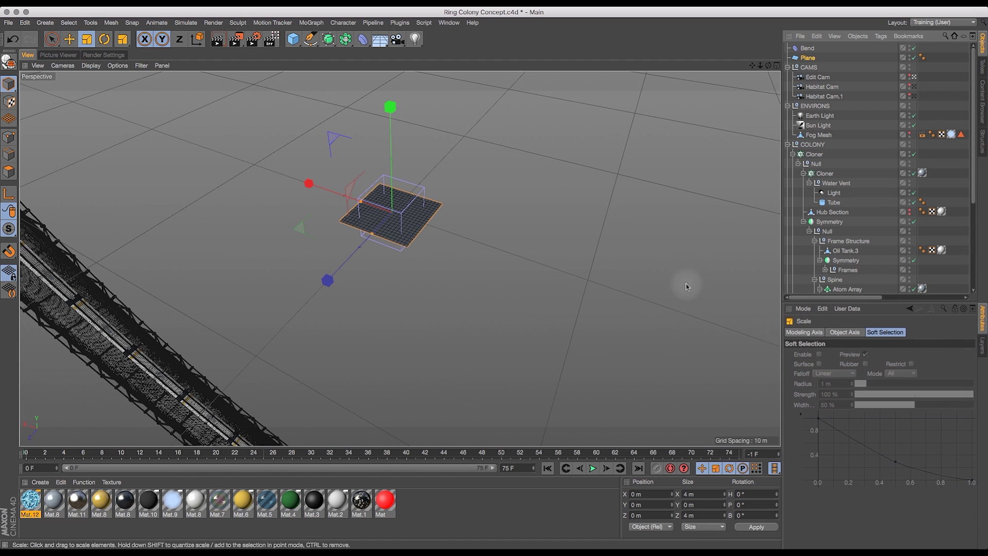
left_click(69, 39)
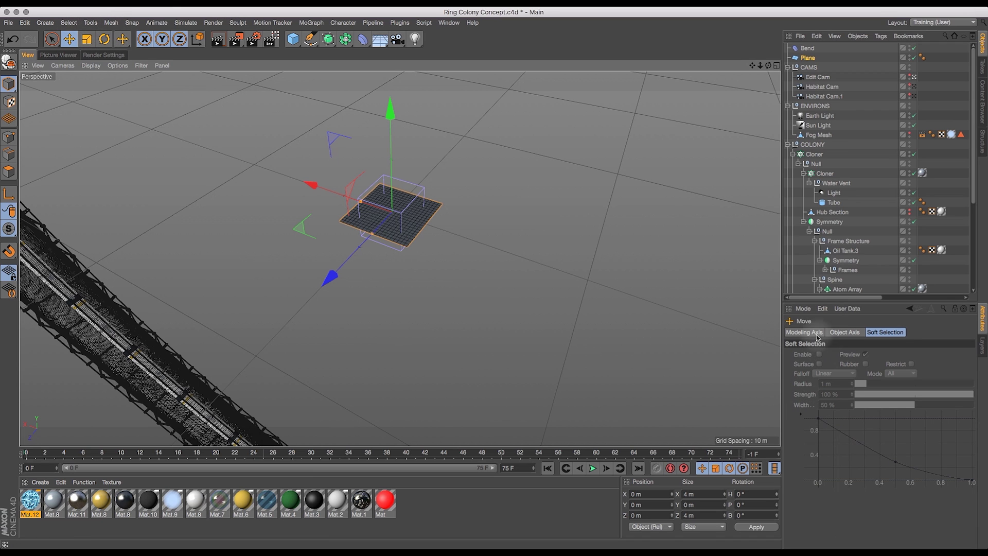
double_click(810, 58)
key("Escape")
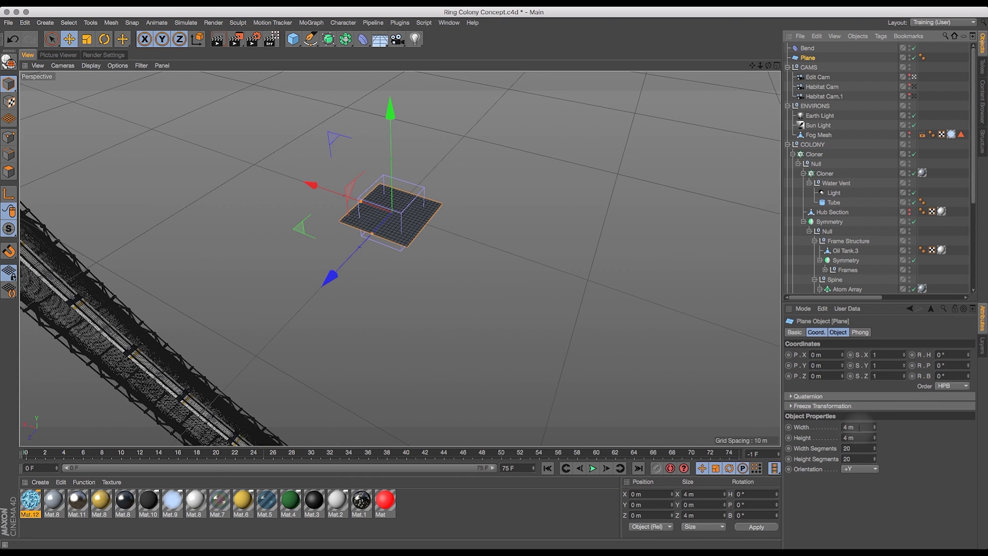
- Set the Plane's width to 10 m and its height to 60 m
left_click(858, 428)
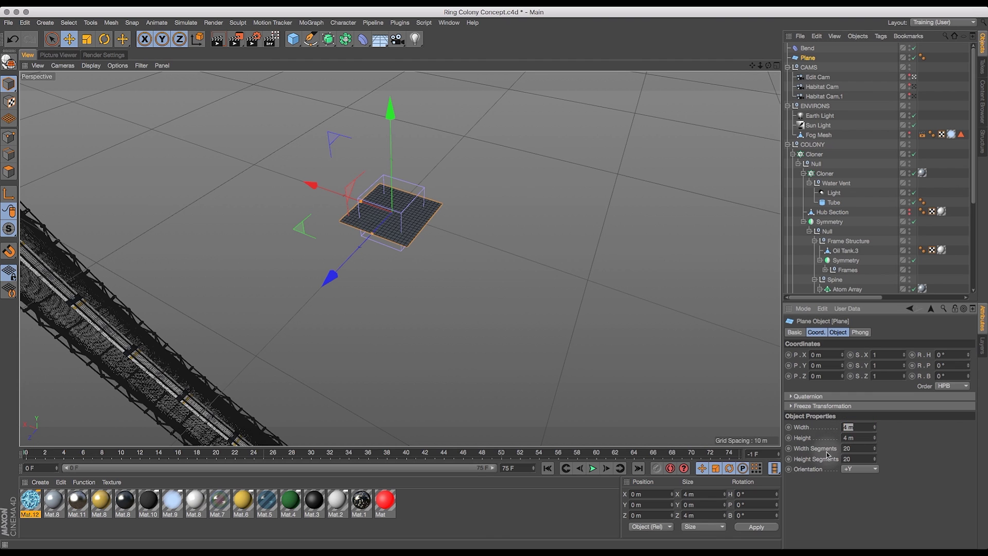
type("10")
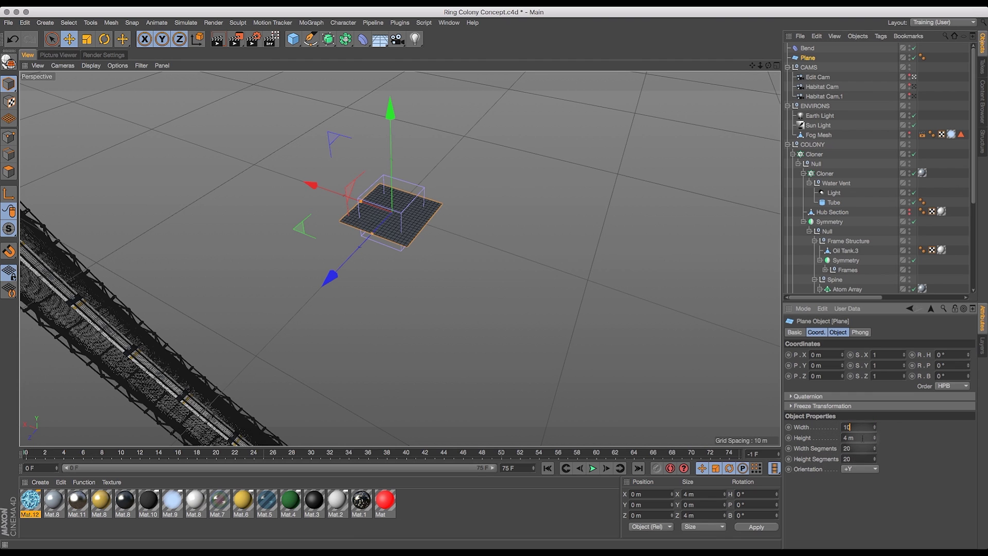
key("Tab")
type("60")
key("Return")
- Set the Plane's height to 10 m and its width to 60 m
double_click(858, 438)
type("10")
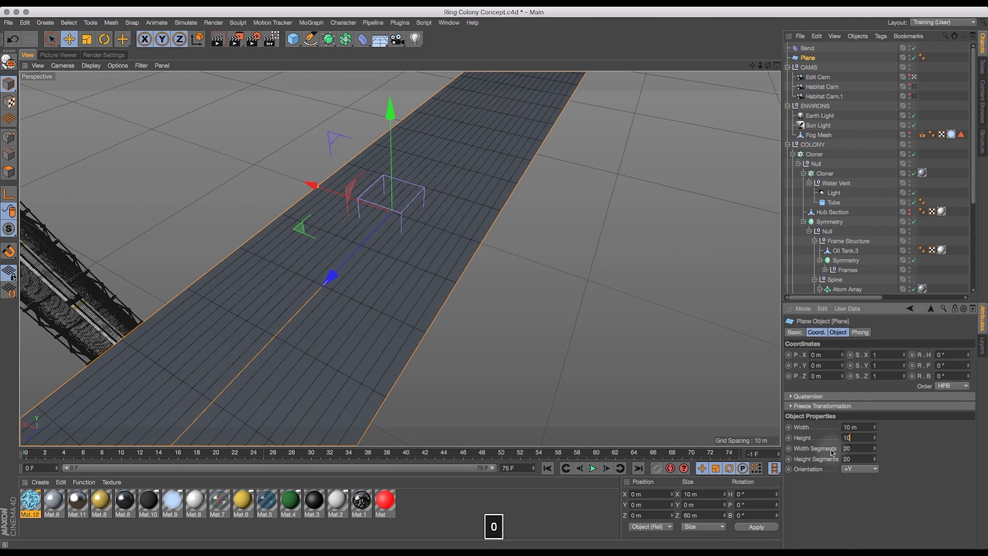
left_click_drag(868, 428, 791, 422)
type("60")
key("Return")
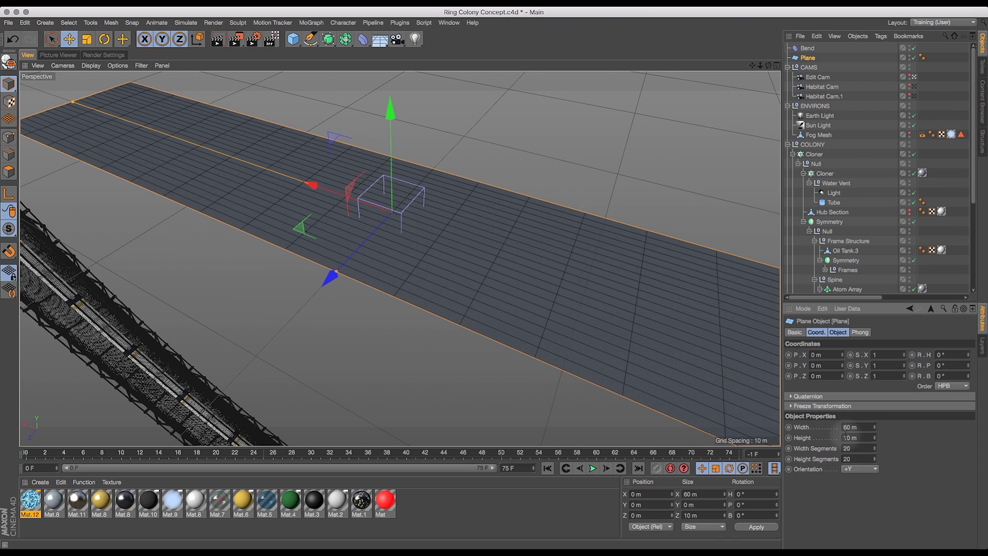
- Set the Plane's width segments to 120
left_click(857, 449)
type("120")
key("Return")
left_click_drag(767, 68, 541, 280)
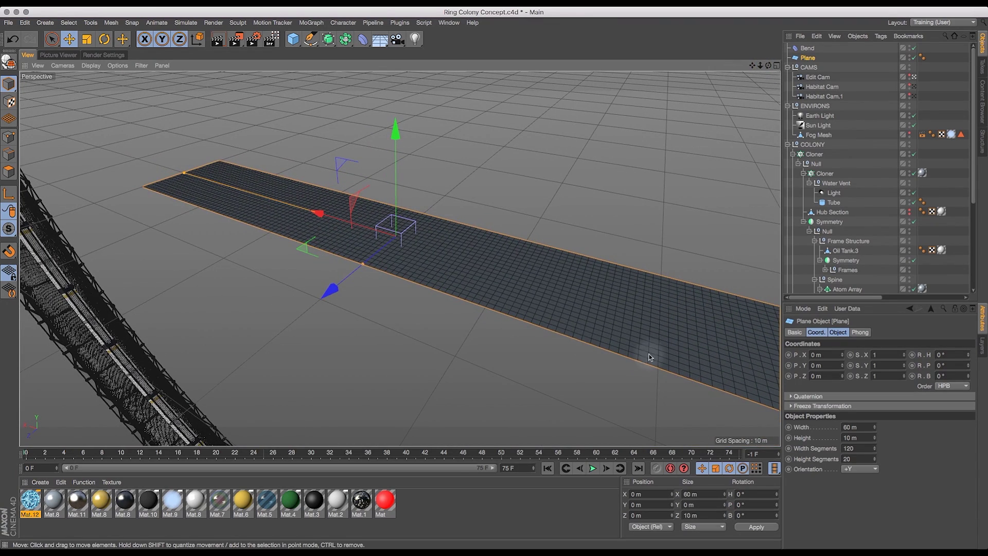
left_click_drag(764, 66, 756, 69)
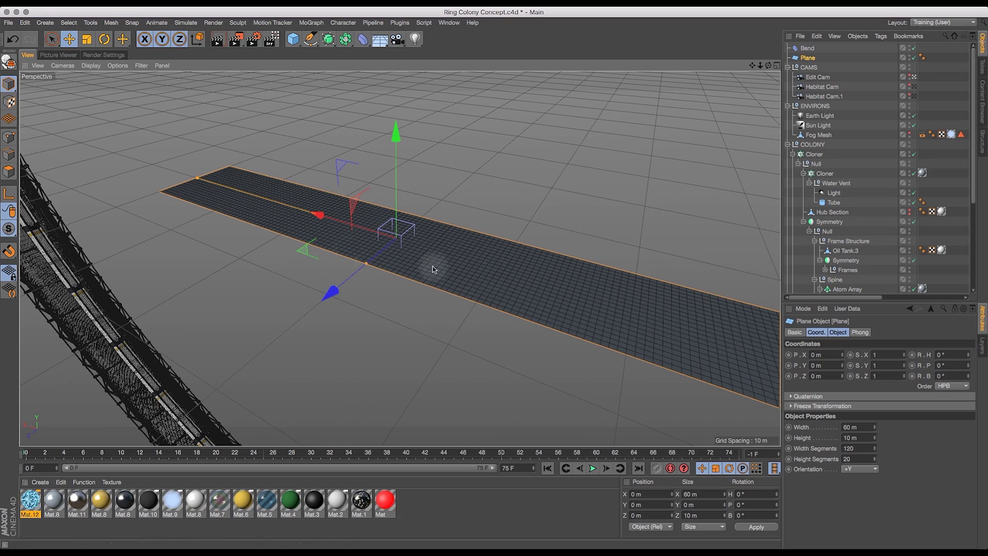
left_click_drag(752, 67, 728, 151)
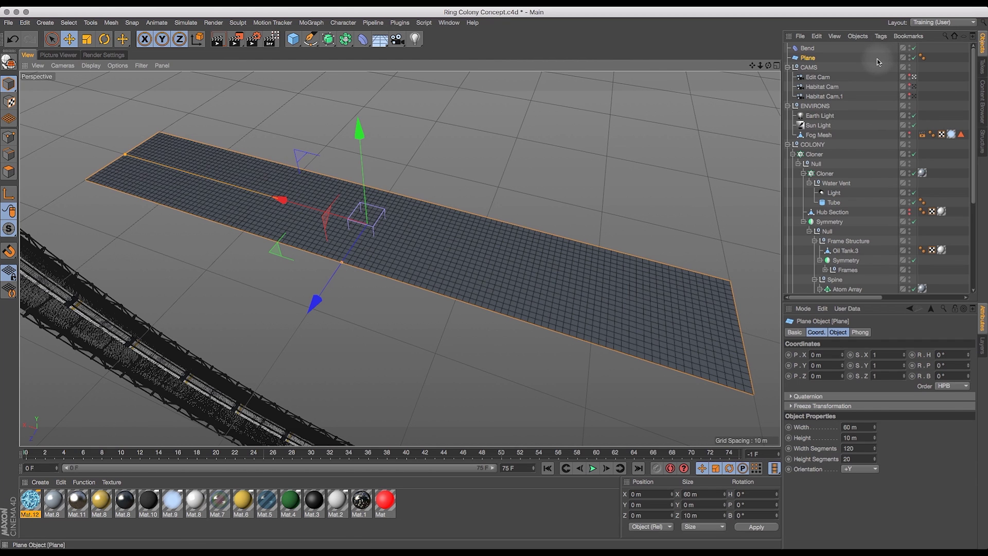
left_click(811, 49)
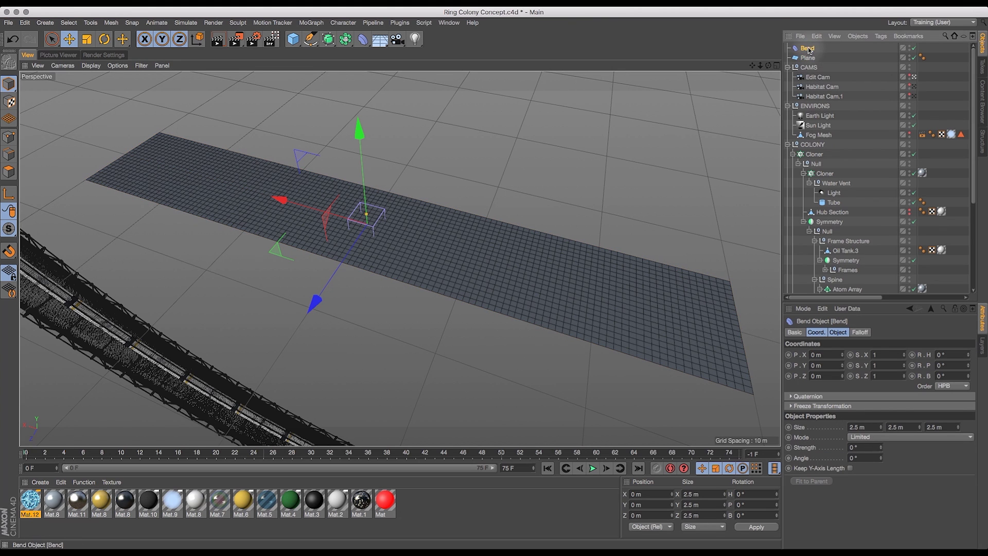
left_click_drag(812, 60, 811, 58)
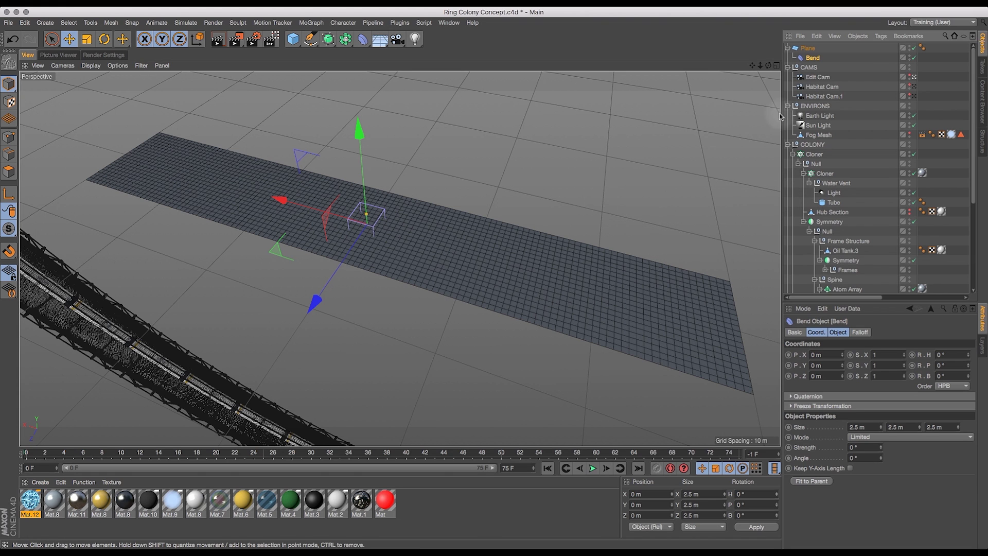
left_click_drag(813, 49, 814, 48)
- Shift the Plane about 25.4 m along X so the Bend sits near its end, and make the Bend its child
left_click(809, 59)
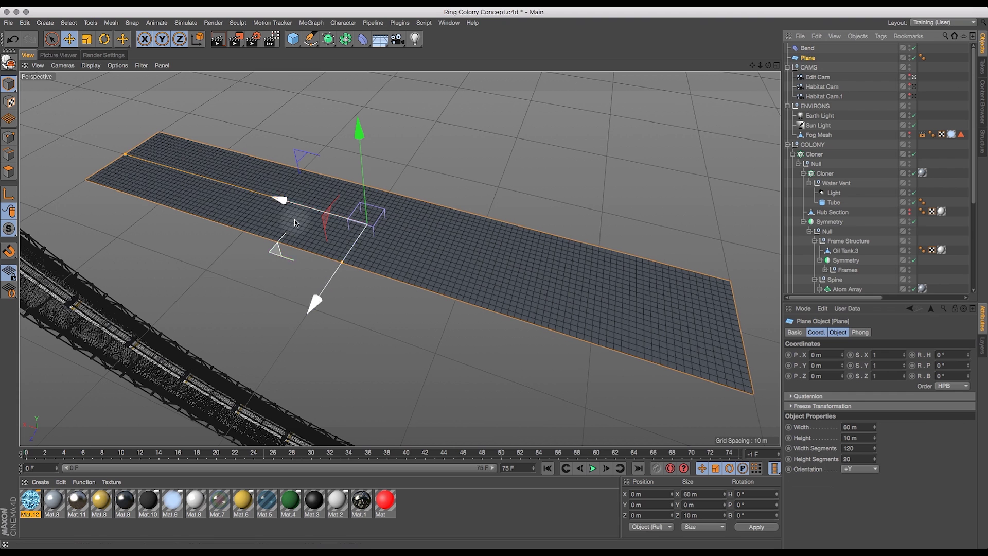
left_click_drag(282, 206, 77, 170)
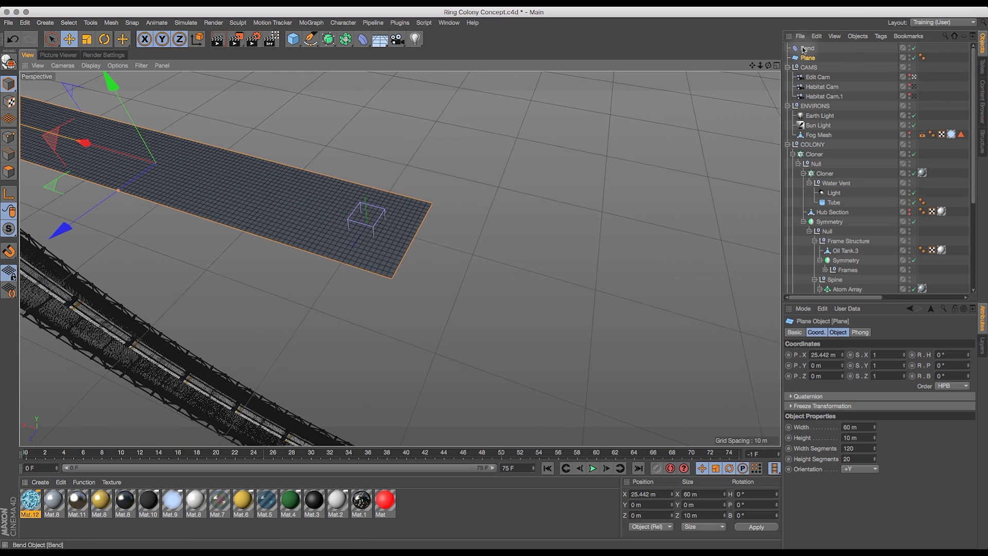
left_click_drag(806, 49, 811, 54)
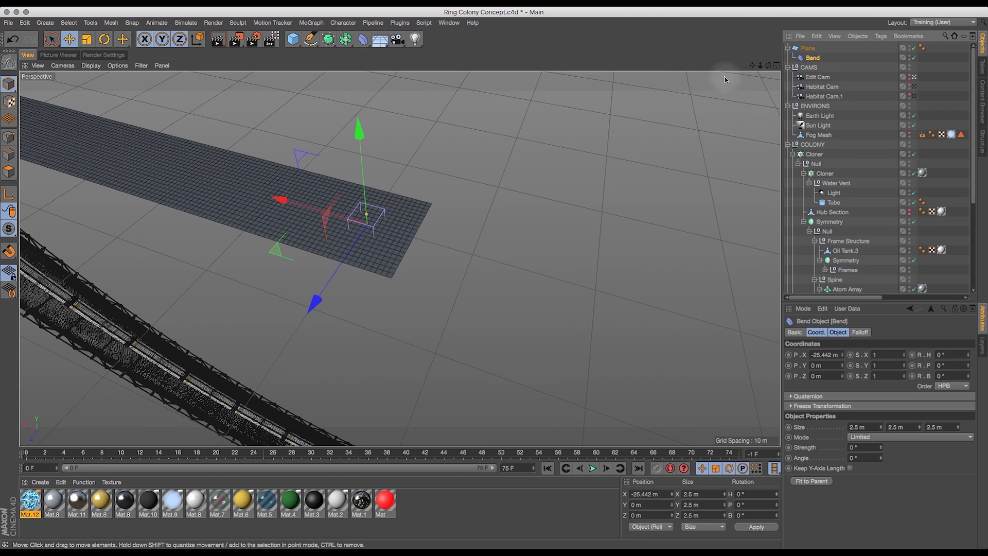
- Select the Plane and Bend together and lower them to about -129.8 m on Y, at the base of the ring
left_click(809, 49, "shift")
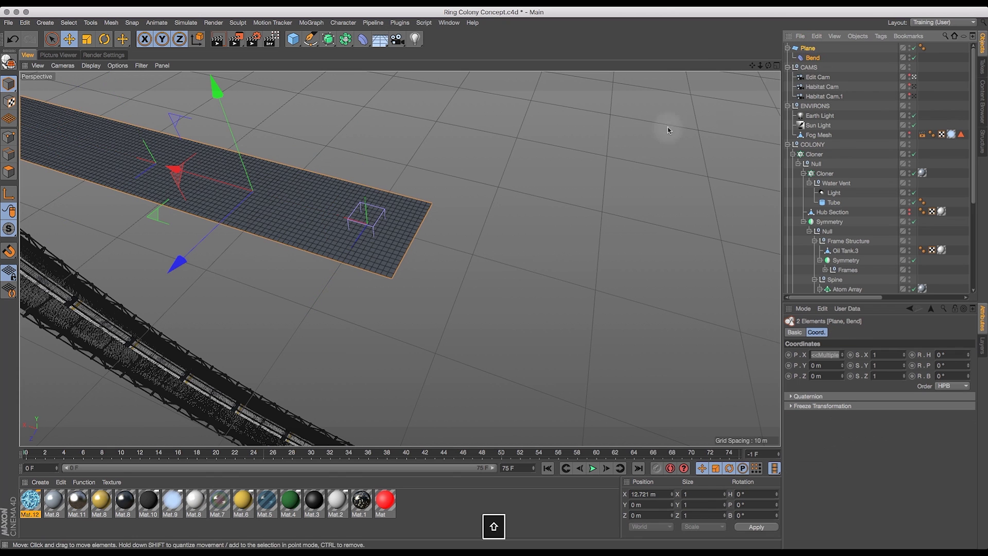
left_click_drag(215, 93, 335, 407)
key("1")
left_click_drag(440, 269, 619, 189)
key("2")
key("1")
key("2")
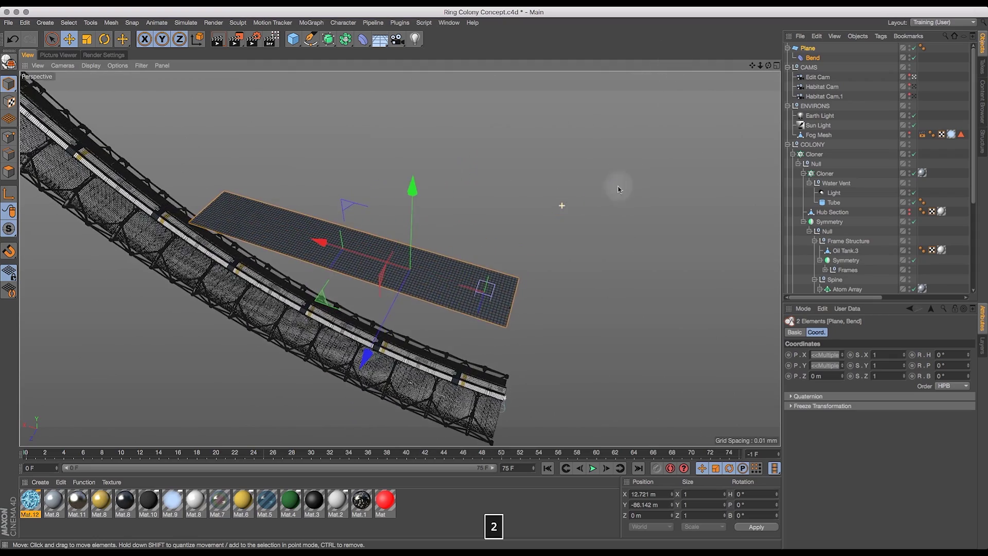
left_click_drag(544, 216, 678, 99)
key("2")
left_click_drag(564, 147, 611, 123)
left_click_drag(468, 129, 455, 343)
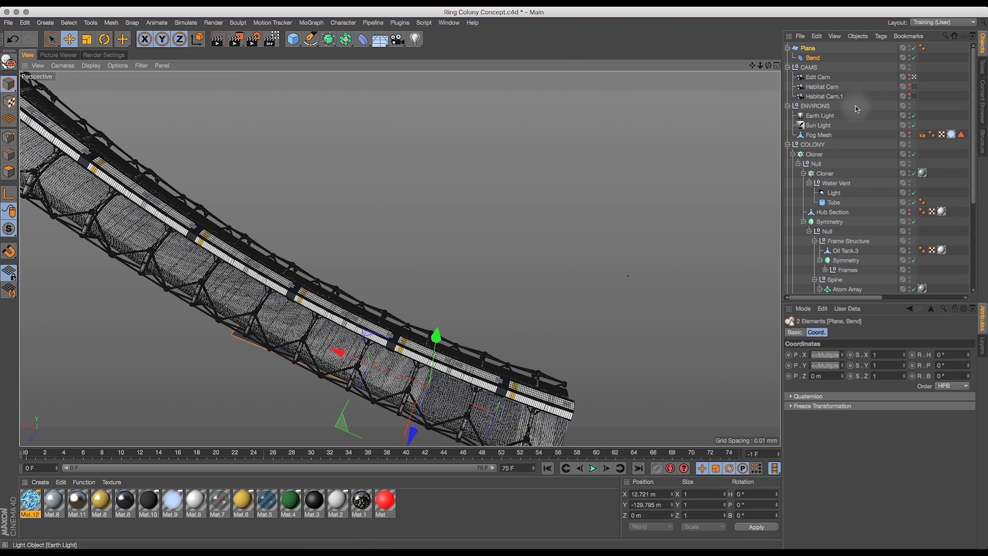
- Look through the Habitat Cam, lower the Plane and Bend to about -130.2 m on Y, and undo a trial shift along Z
left_click_drag(918, 78, 917, 93)
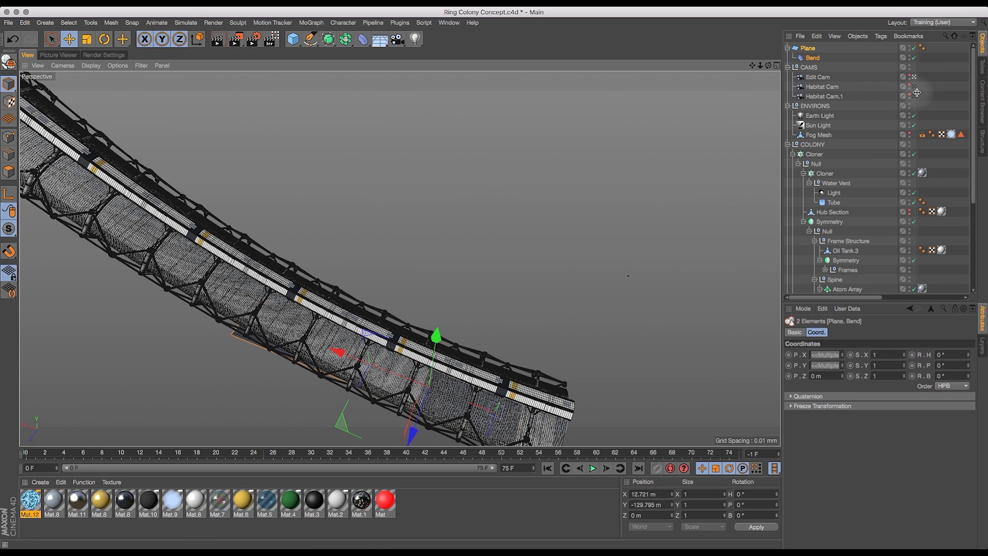
left_click(914, 88)
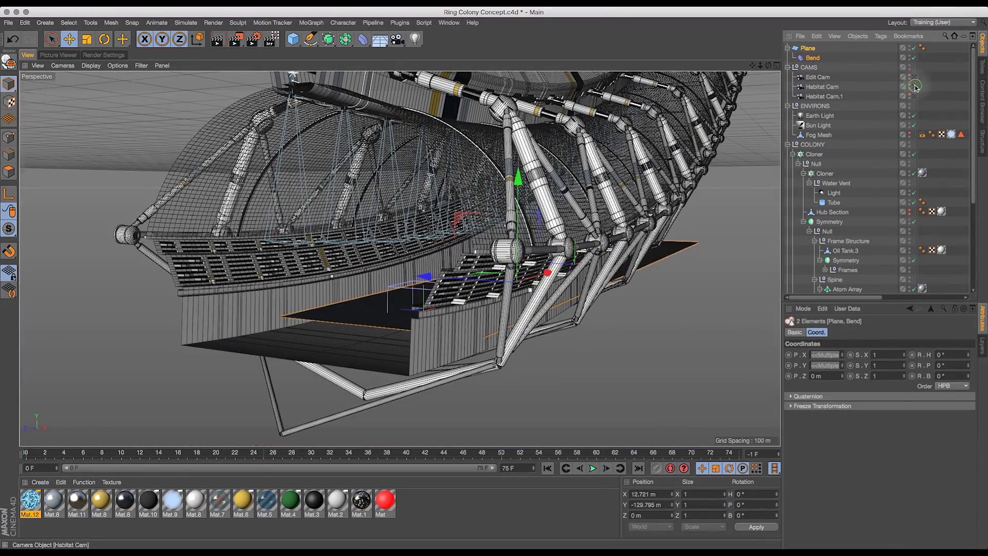
left_click(916, 87)
mouse_move(437, 246)
left_mouse_down()
mouse_move(435, 260)
mouse_move(435, 251)
left_mouse_up()
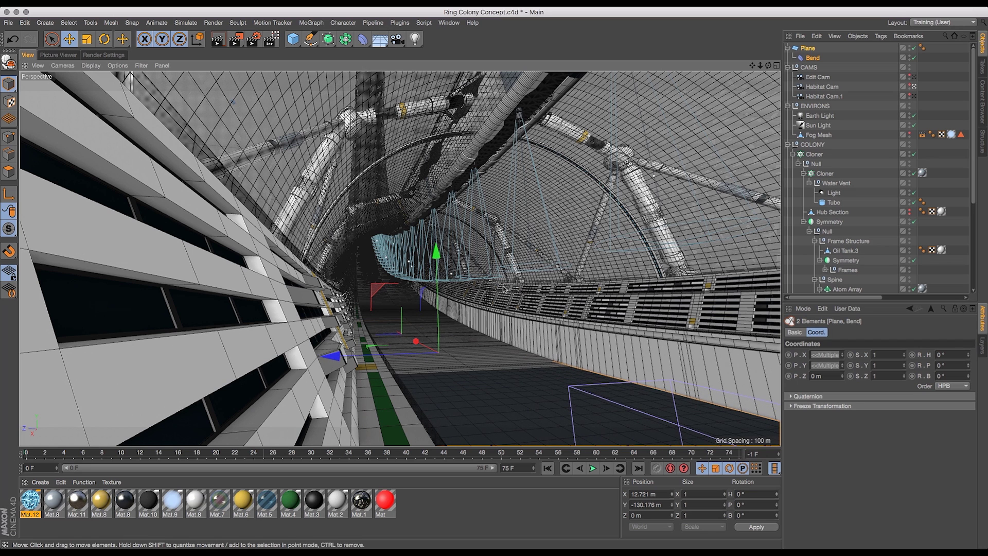
mouse_move(332, 356)
left_mouse_down()
mouse_move(316, 360)
mouse_move(334, 358)
left_mouse_up()
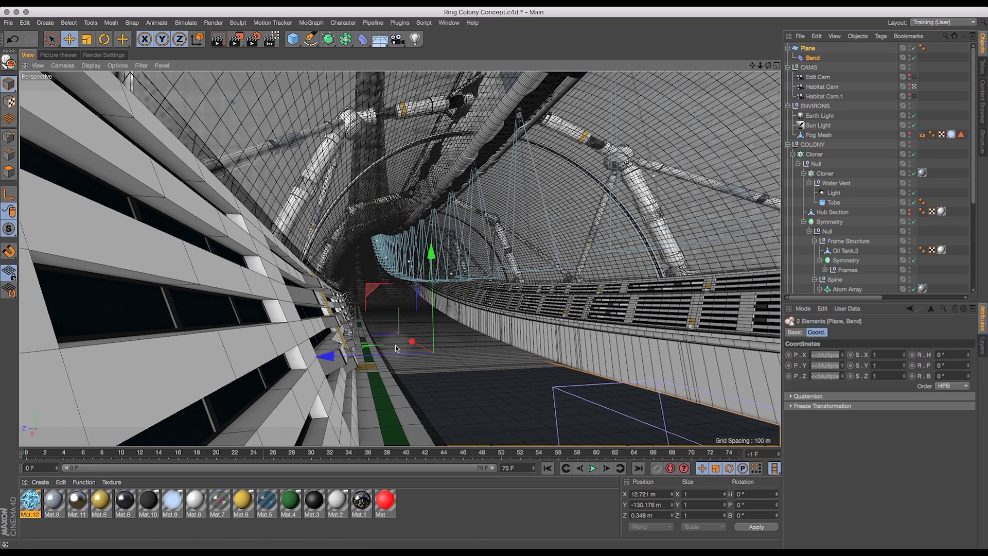
key("super+z")
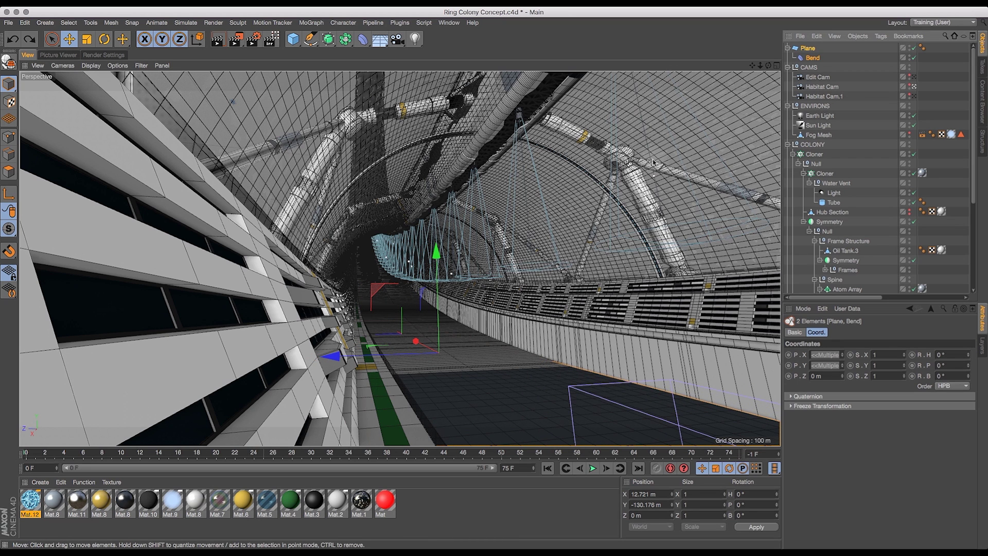
- Enable Keep Y-Axis Length on the Bend deformer and set its Strength to 1°
left_click(815, 58)
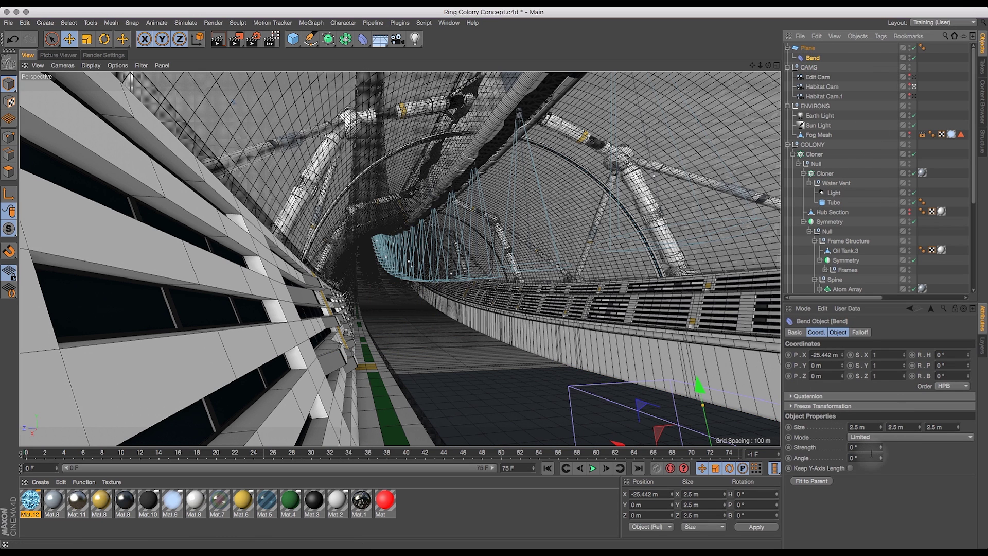
left_click(850, 468)
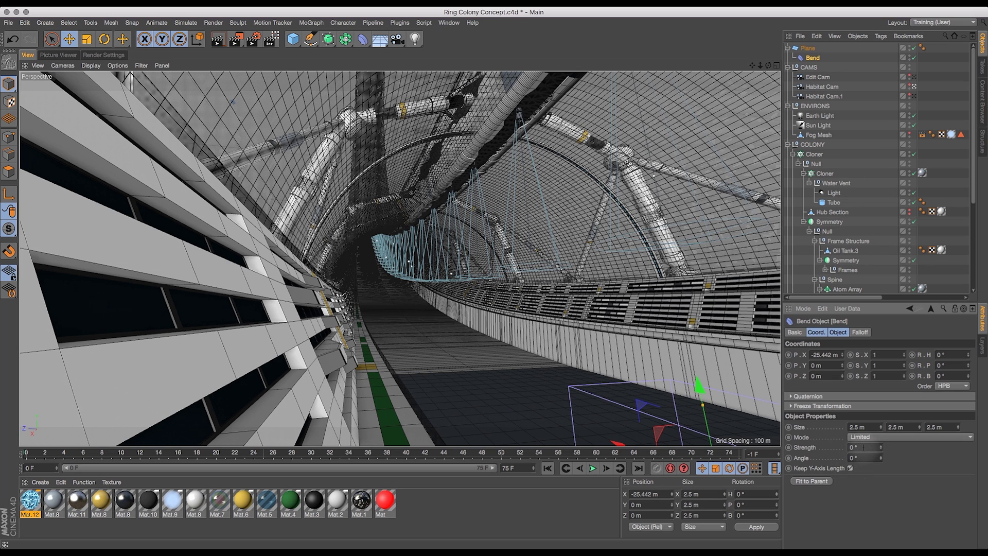
left_click(863, 448)
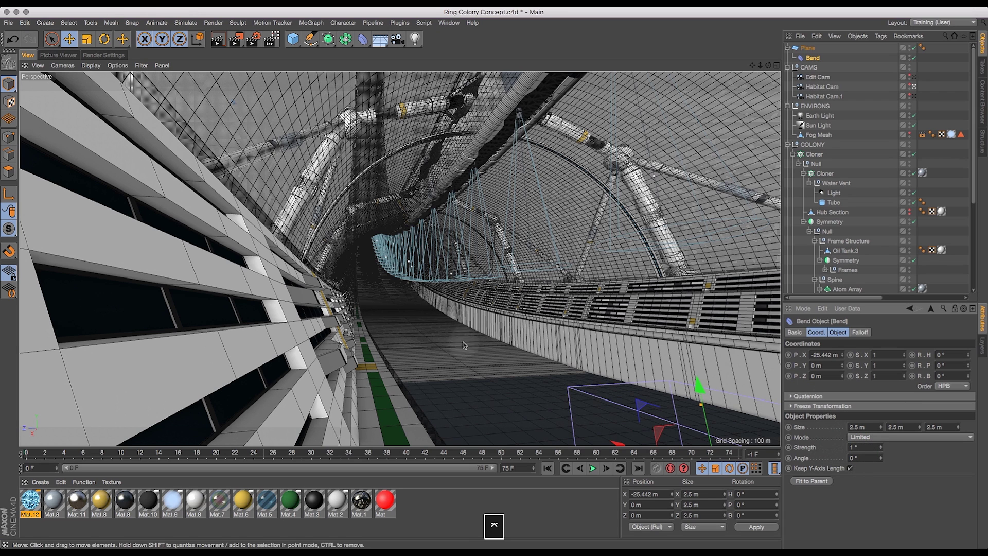
- Try the Bend deformer at Strengths of -1°, -2° and -5° to match the habitat floor's curvature
left_click(871, 447)
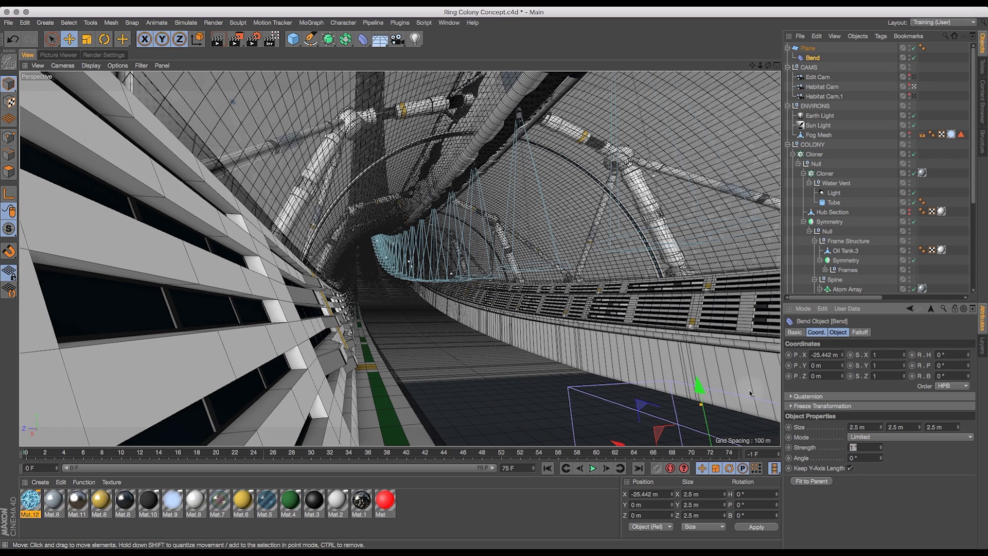
type("-1")
key("Return")
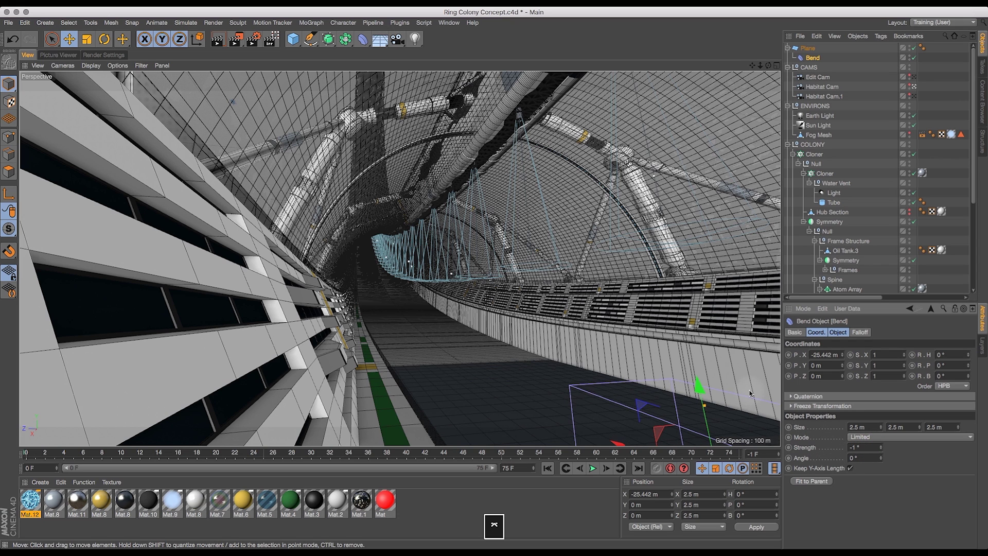
left_click(864, 447)
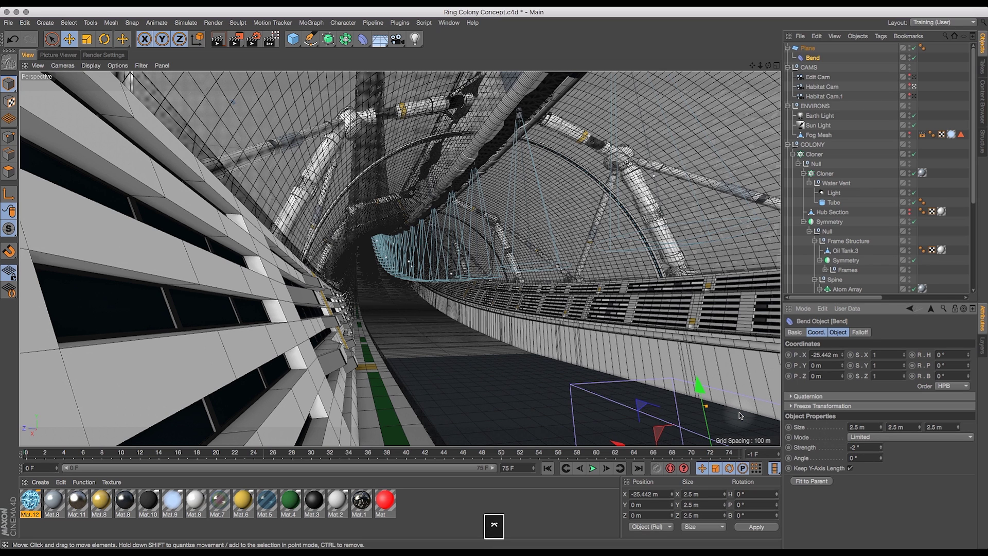
left_click(865, 447)
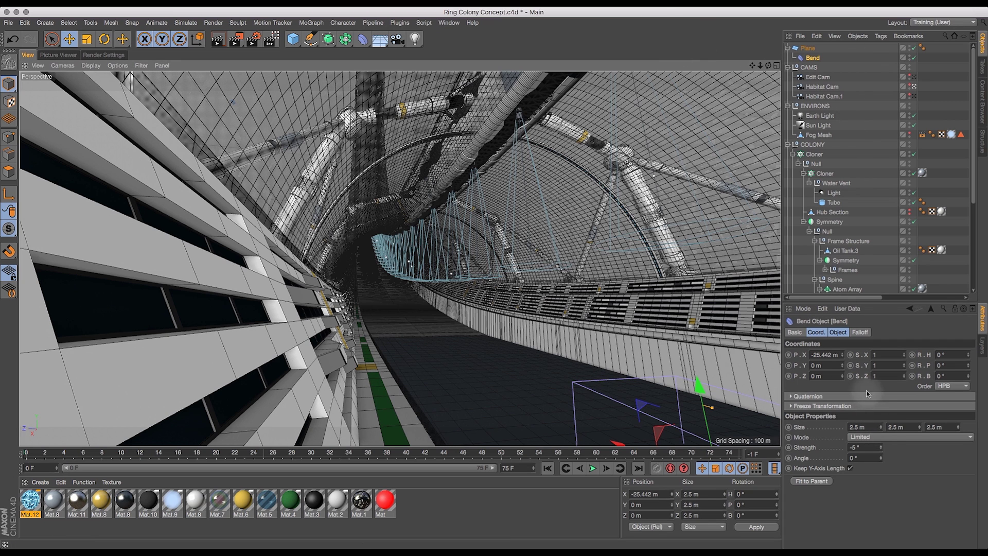
- Set the Bend deformer's Mode to Unlimited and its Strength to -10°, and inspect it in the front view
left_click(877, 437)
left_click(870, 477)
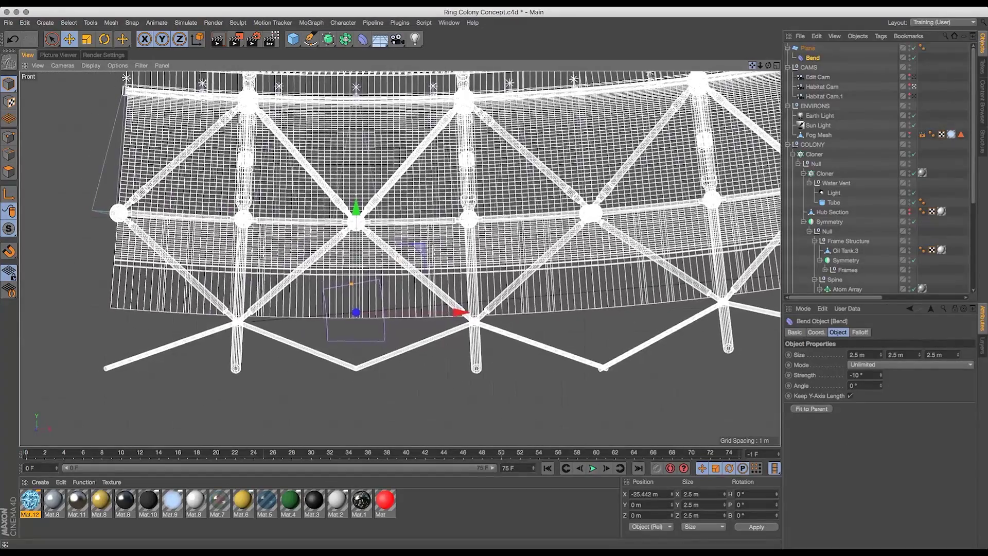
mouse_move(400, 259)
middle_mouse_down("alt")
mouse_move(372, 259)
mouse_move(367, 326)
mouse_move(400, 259)
mouse_move(400, 270)
mouse_move(407, 231)
mouse_move(403, 256)
middle_mouse_up("alt")
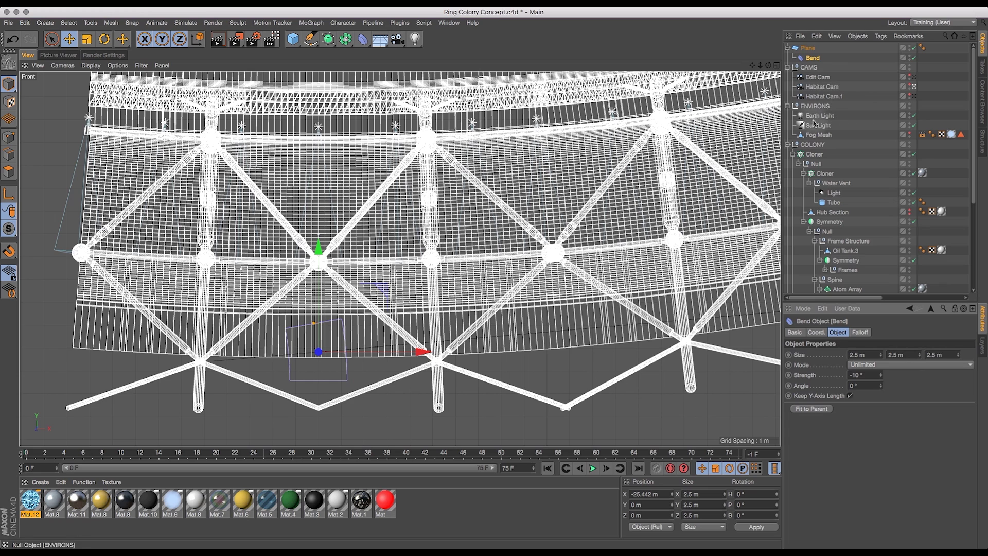
- Set the Bend deformer's Z scale to 190 and its bank rotation (R.B) to 90°
left_click(817, 333)
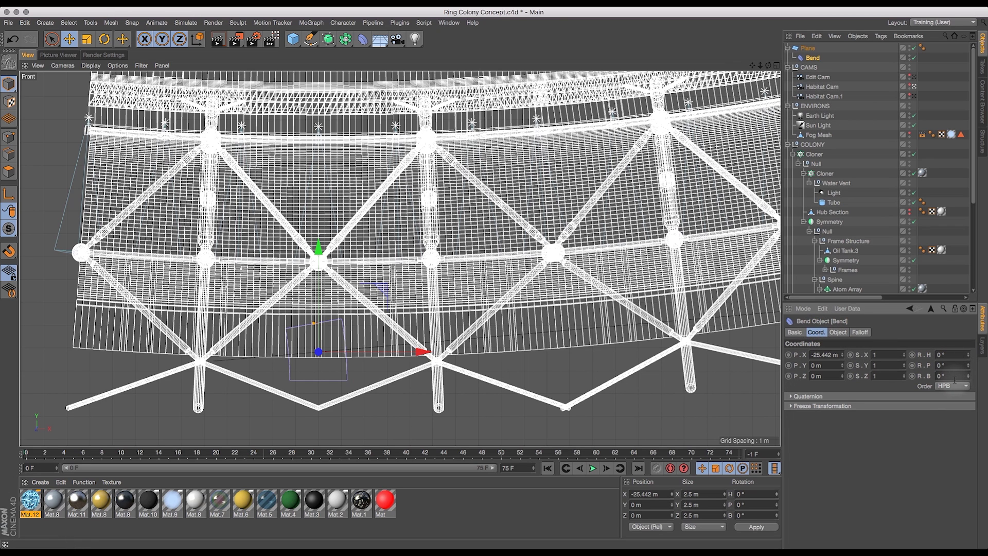
left_click(886, 376)
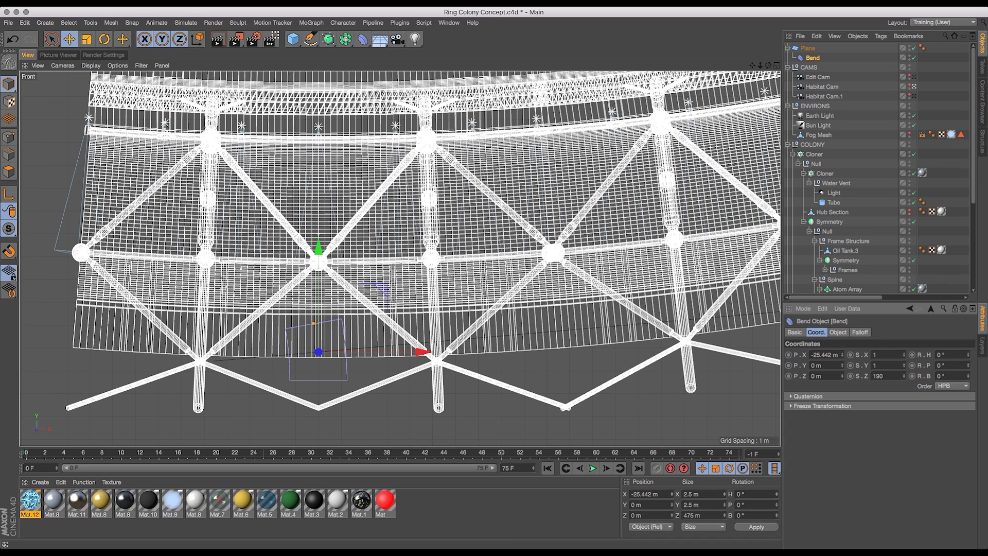
left_click(950, 374)
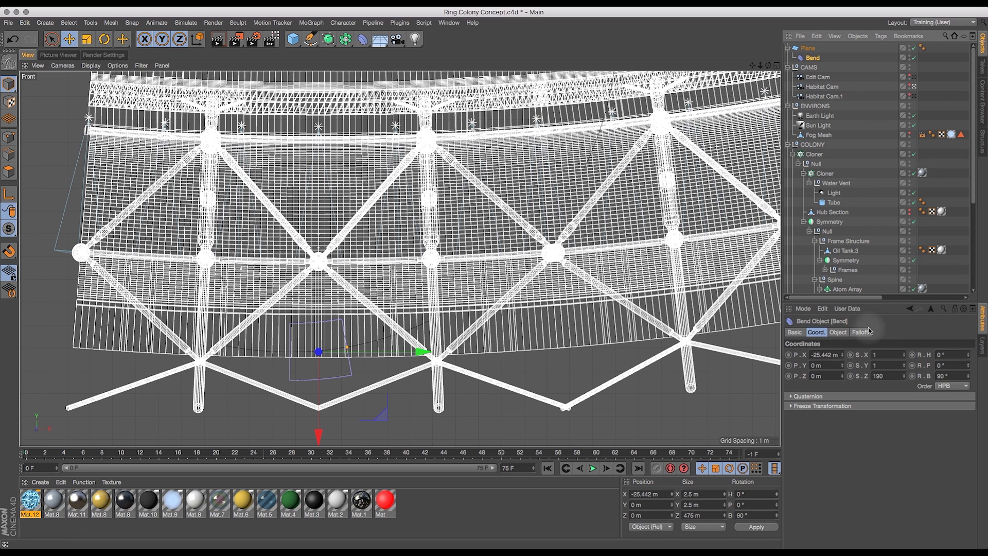
- Try a Bend Strength of -2°, set it to -1°, and compare the curve with the ring in the front view
left_click(838, 332)
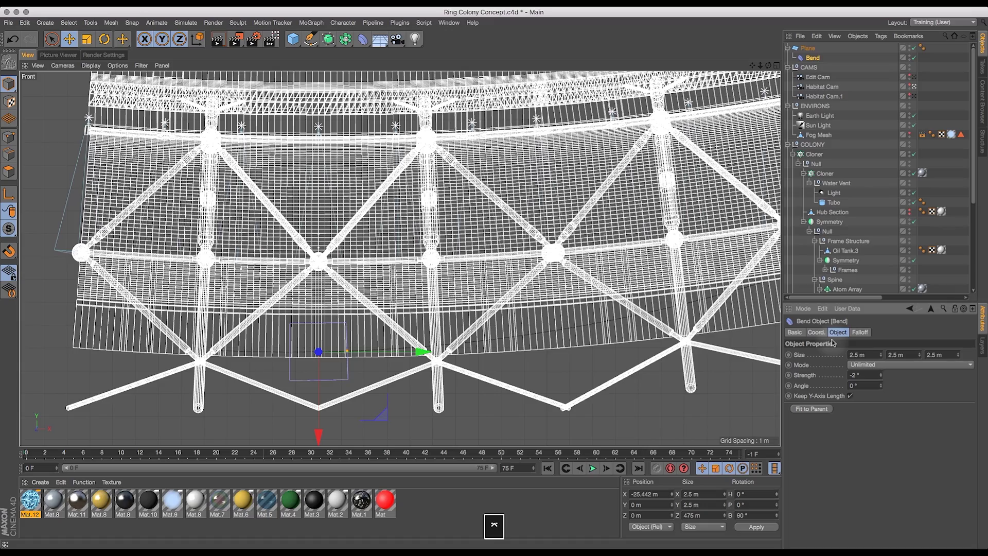
left_click_drag(752, 66, 674, 64)
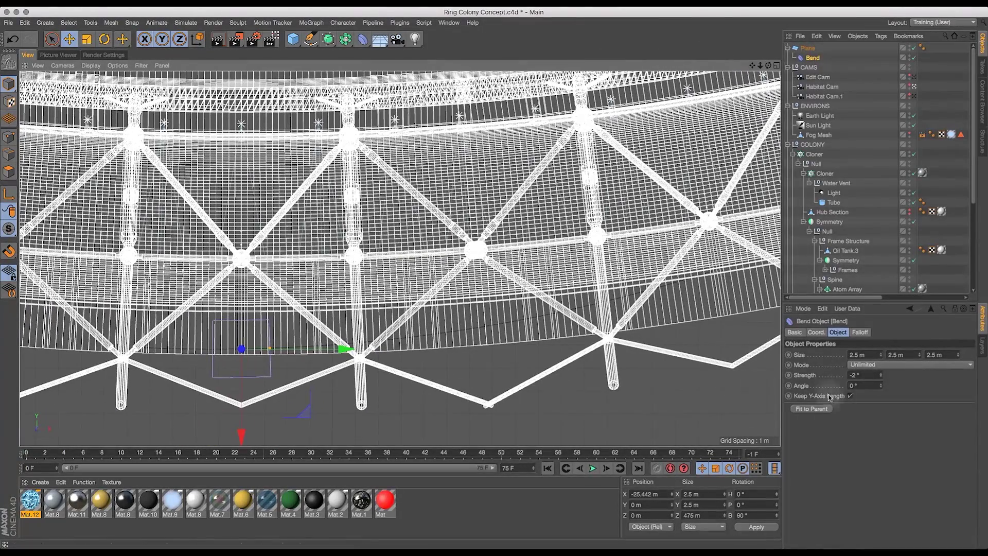
left_click(865, 375)
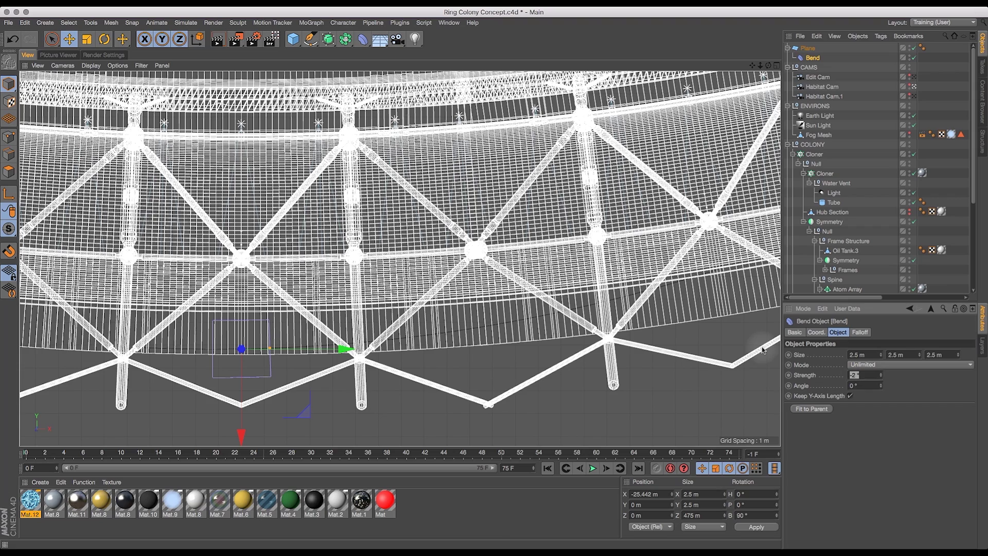
type("-1")
key("Return")
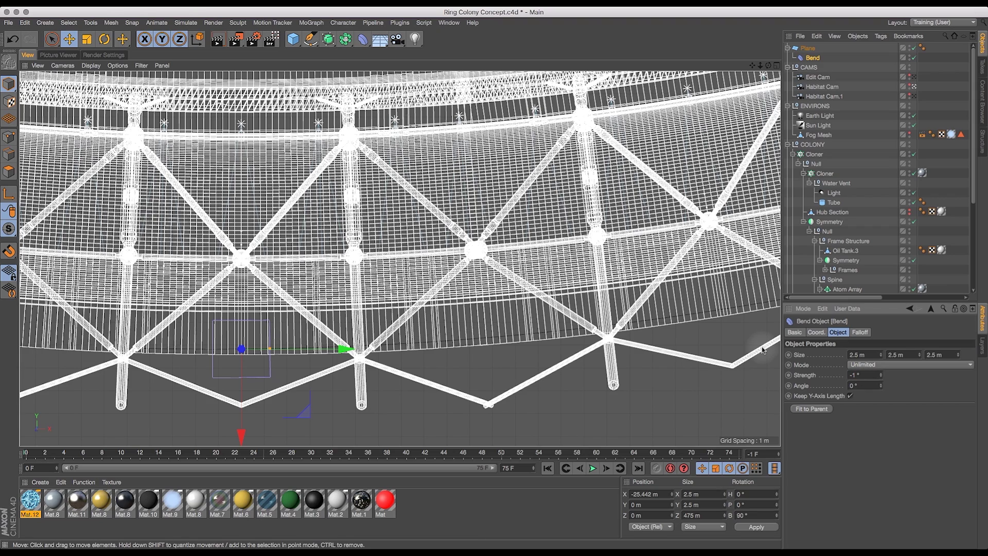
left_click_drag(752, 65, 118, 149)
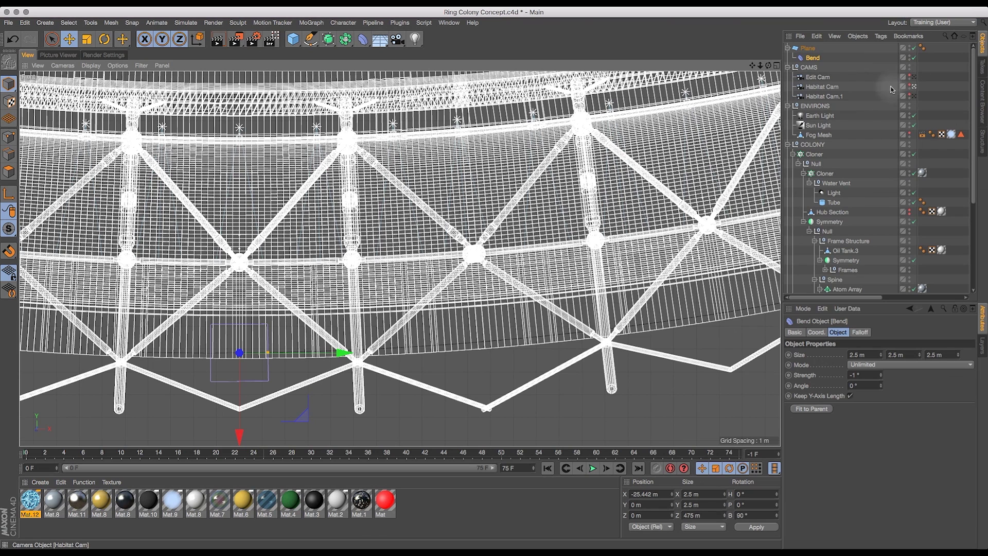
- Return to the camera view inside the habitat and switch its shading to a mode without wireframe lines
left_click(777, 66)
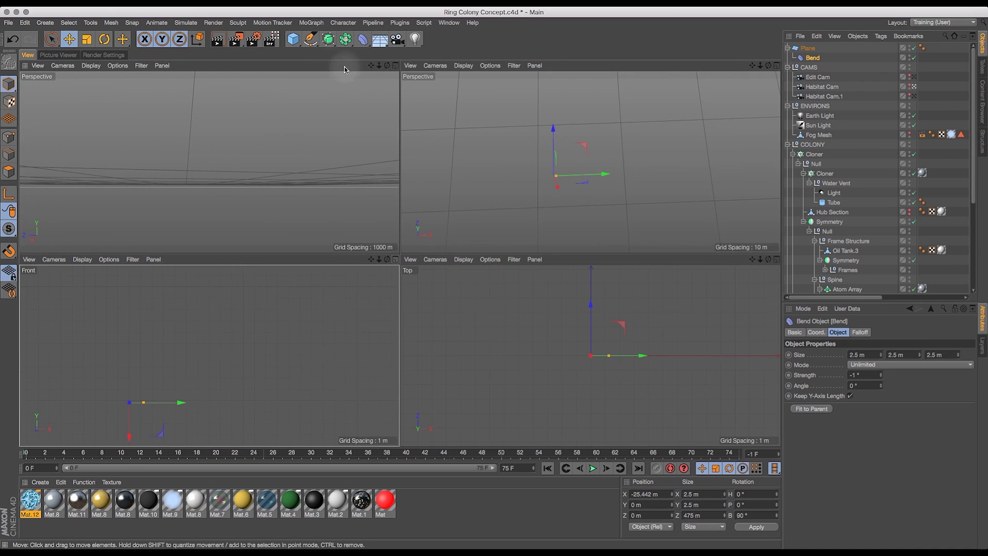
left_click(395, 65)
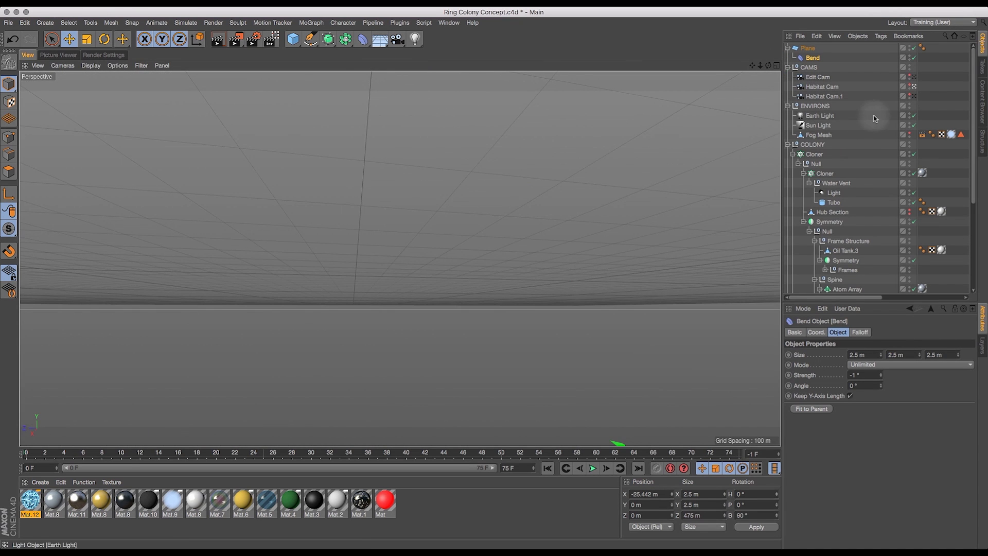
left_click(916, 96)
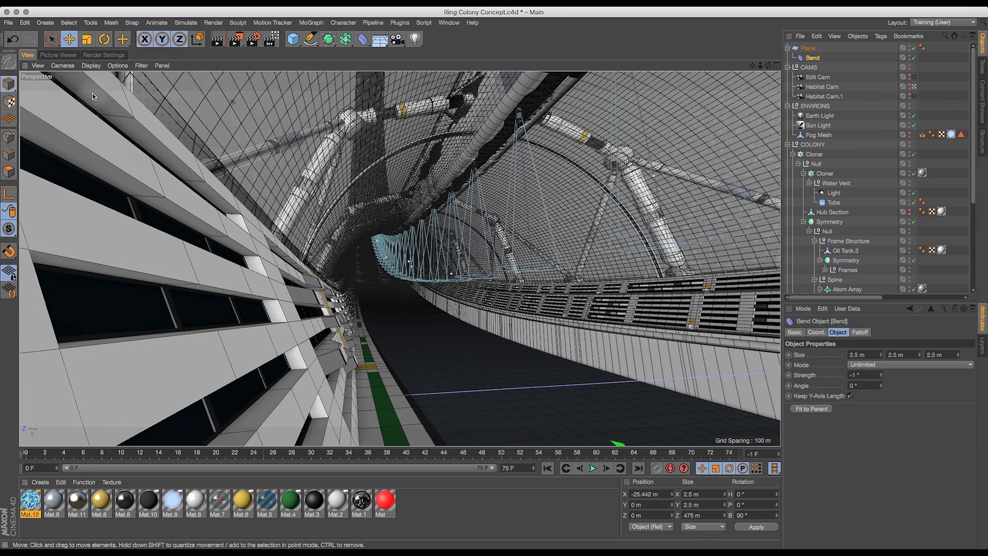
left_click(91, 65)
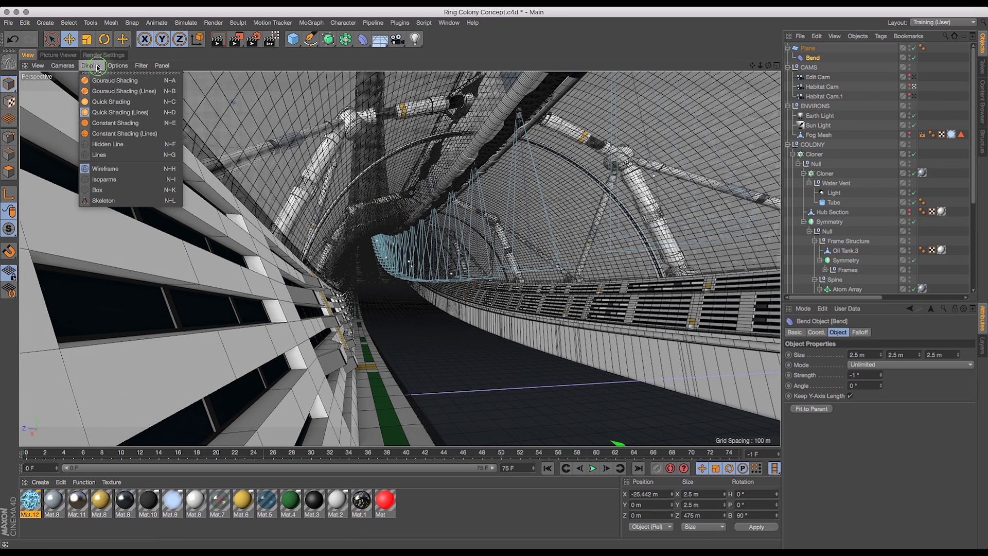
left_click(108, 113)
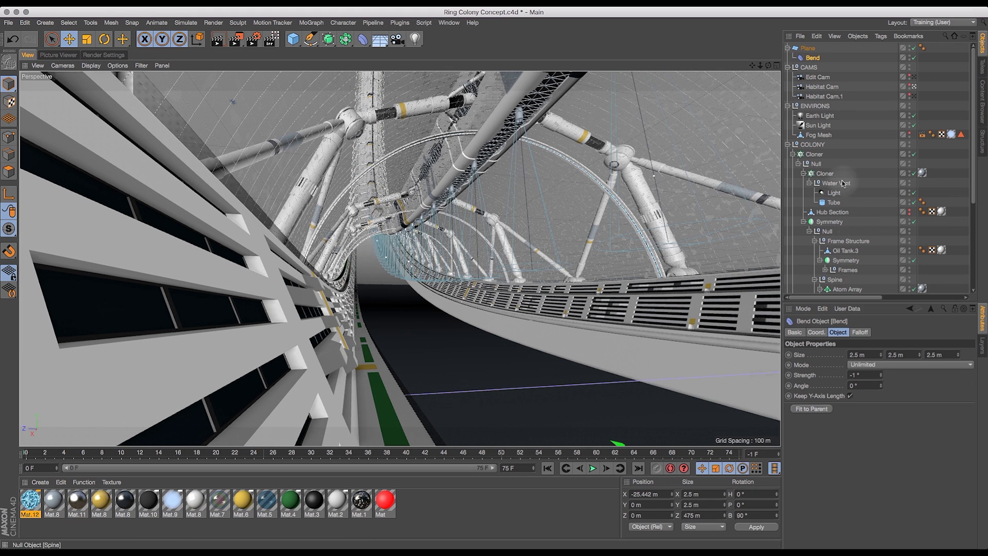
- Set the Plane's Width to 80 m
left_click(809, 49)
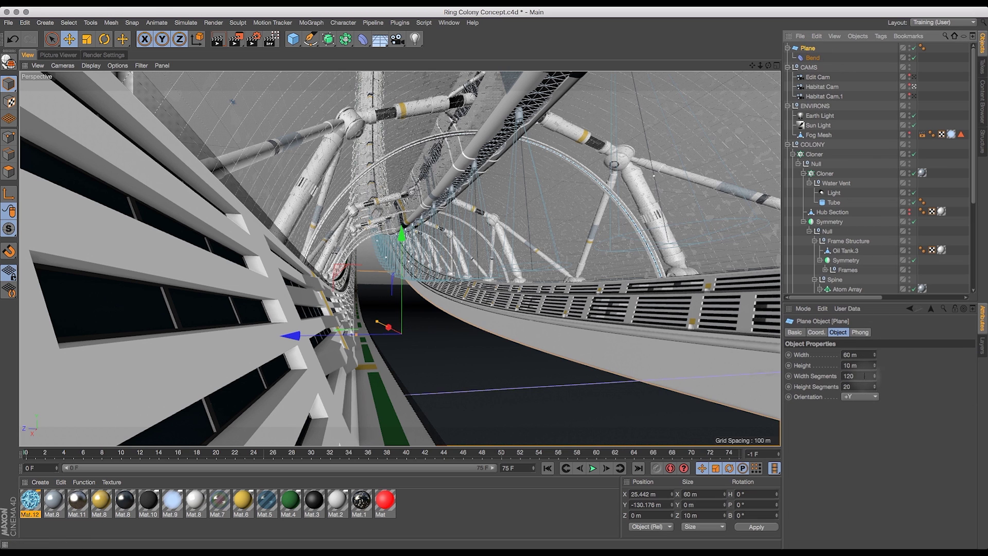
left_click(863, 355)
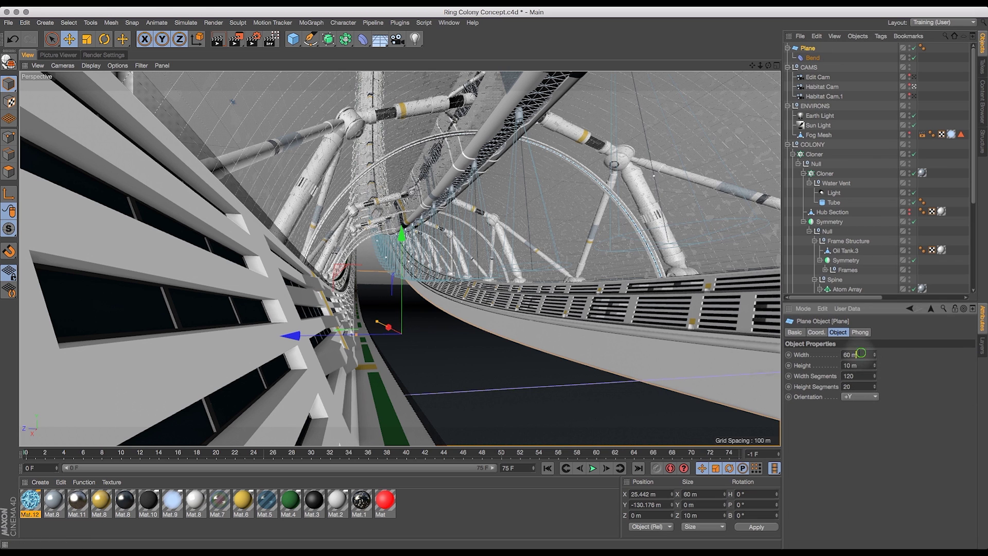
type("80")
key("Return")
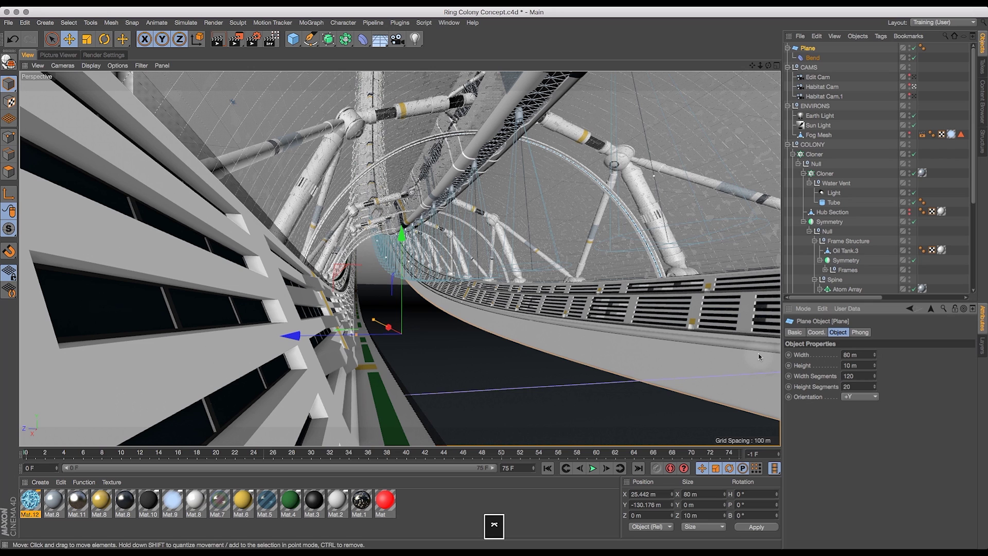
- Try a Bend Strength of -2°, and then set it to -1.5°
left_click(813, 57)
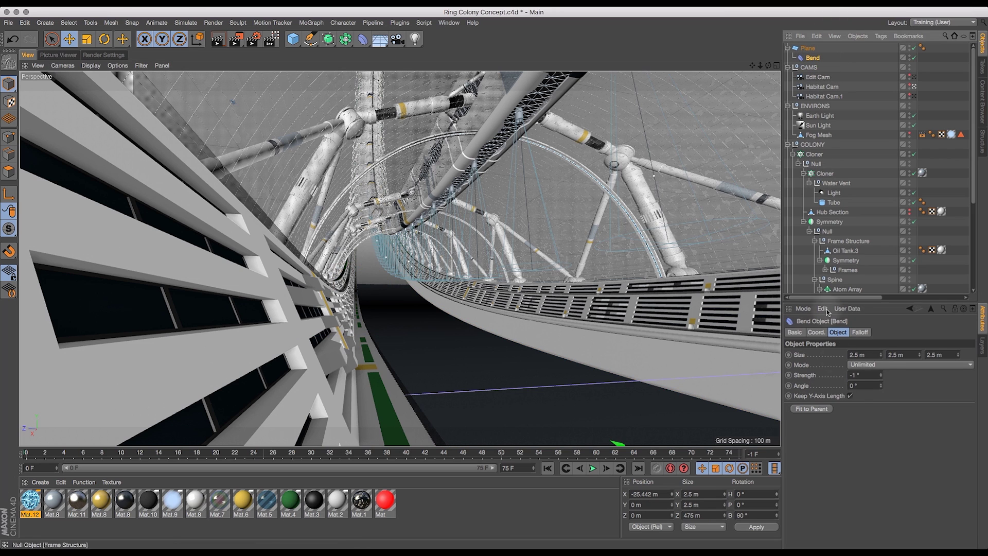
left_click(861, 374)
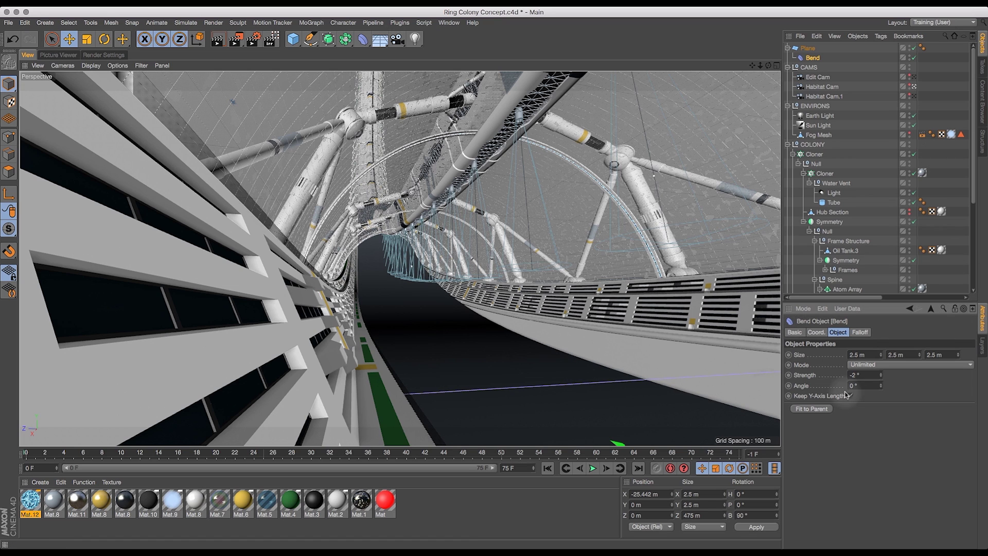
left_click(860, 375)
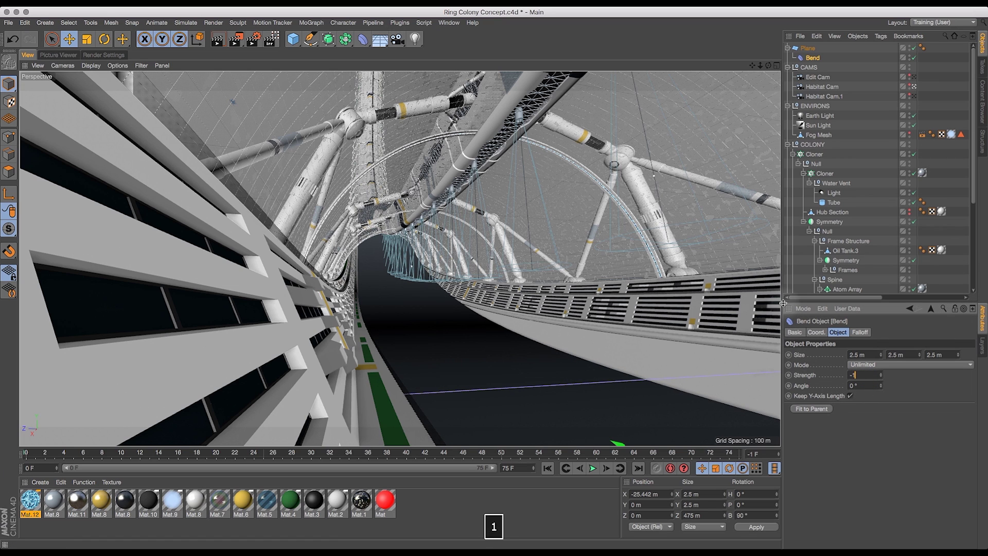
key("Return")
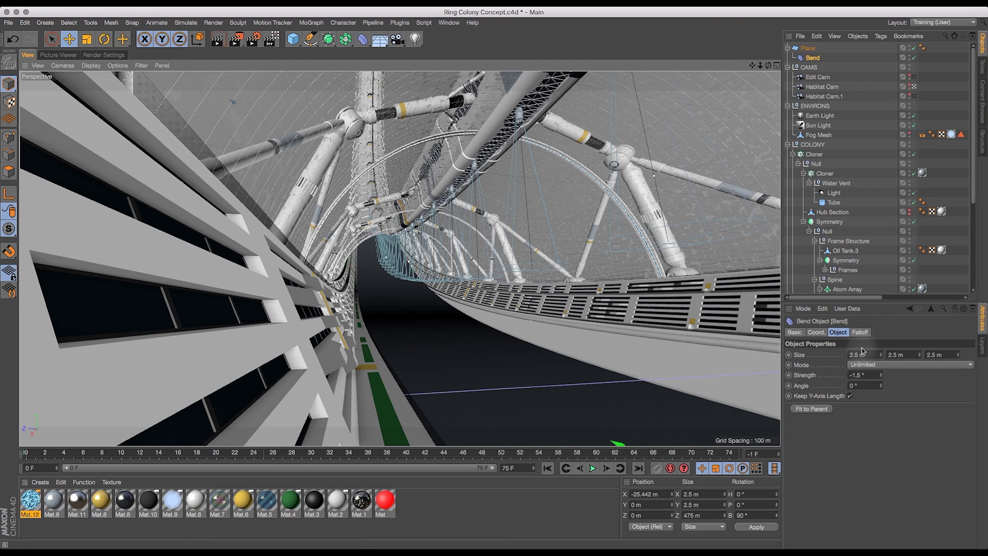
- Set the Plane's Width to 100 m and the Bend deformer's Strength to -1.2°
left_click(813, 48)
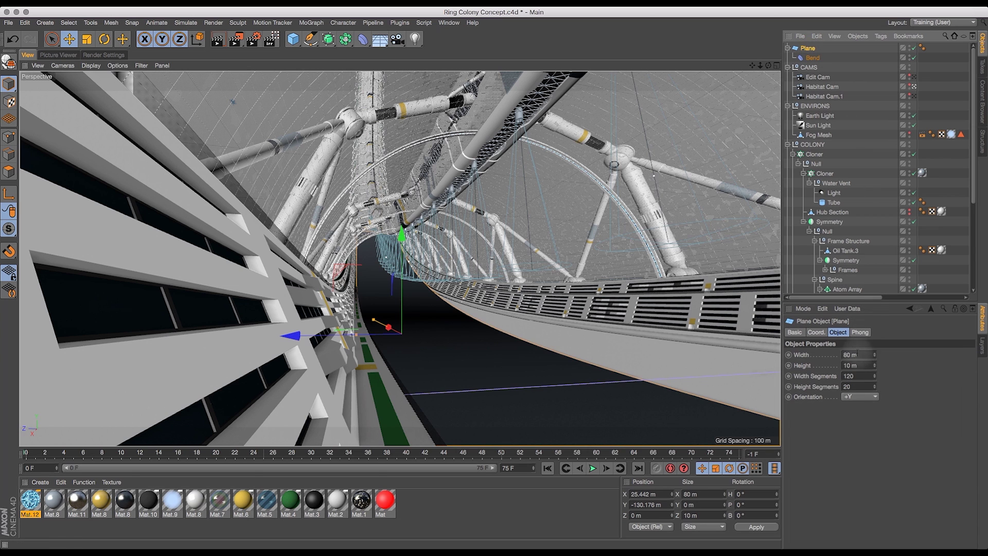
left_click_drag(861, 355, 810, 343)
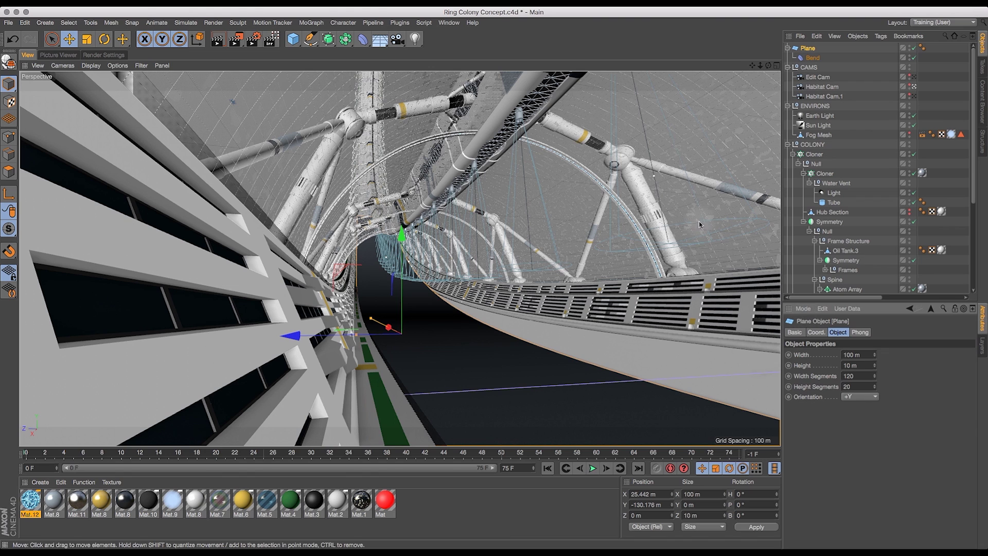
left_click(814, 57)
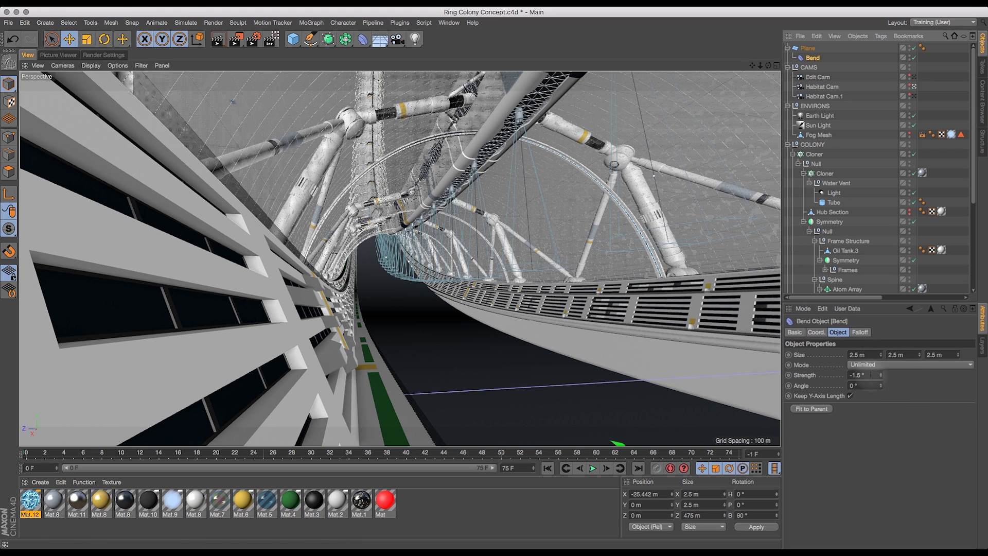
left_click(862, 375)
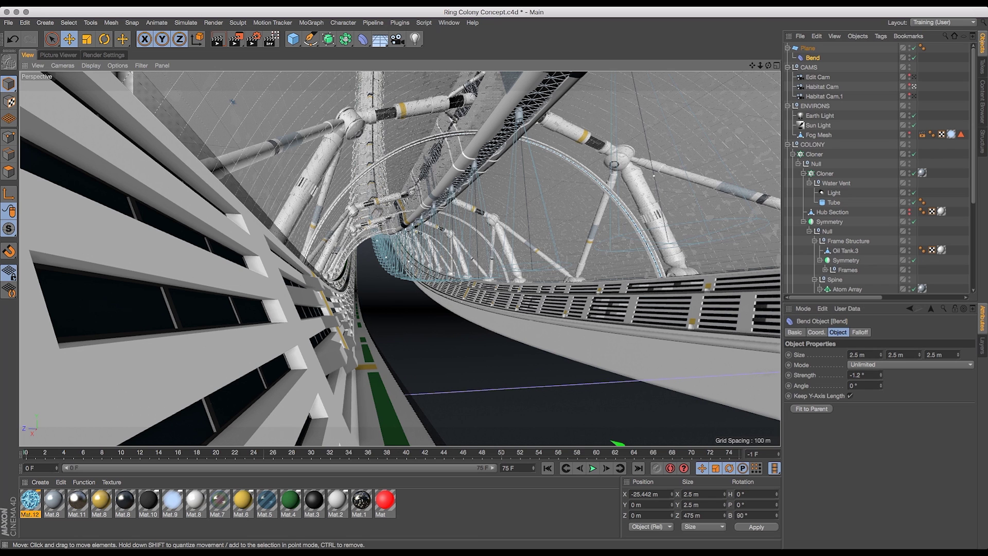
- Rotate the Bend deformer to about 95.2° bank in the front view so the Plane's curve lines up with the ring
left_click(779, 65)
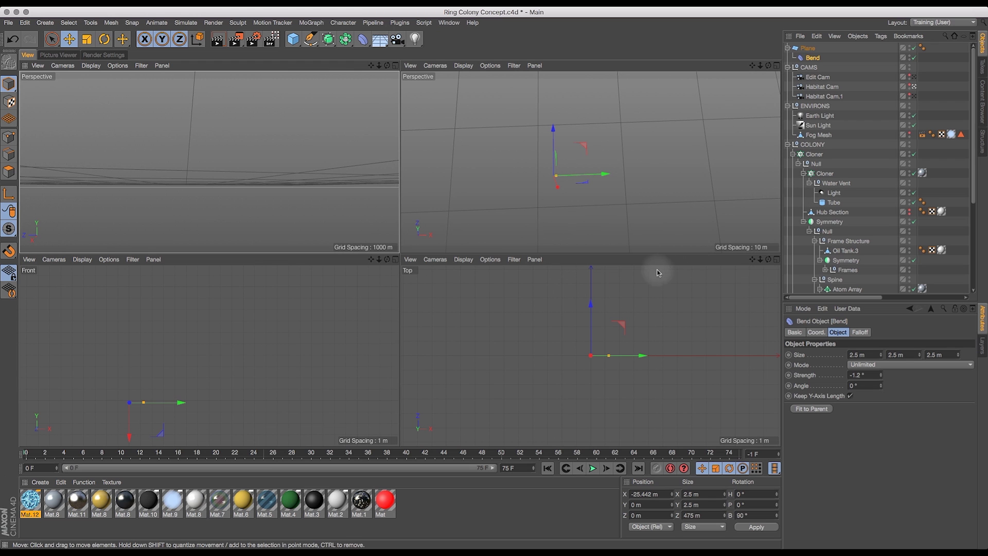
left_click(395, 260)
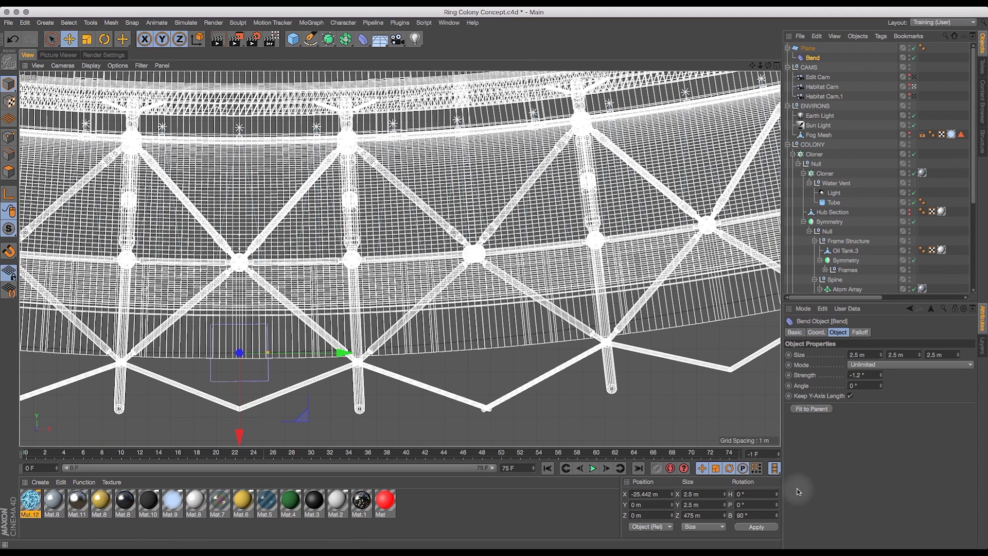
left_click_drag(753, 65, 785, 68)
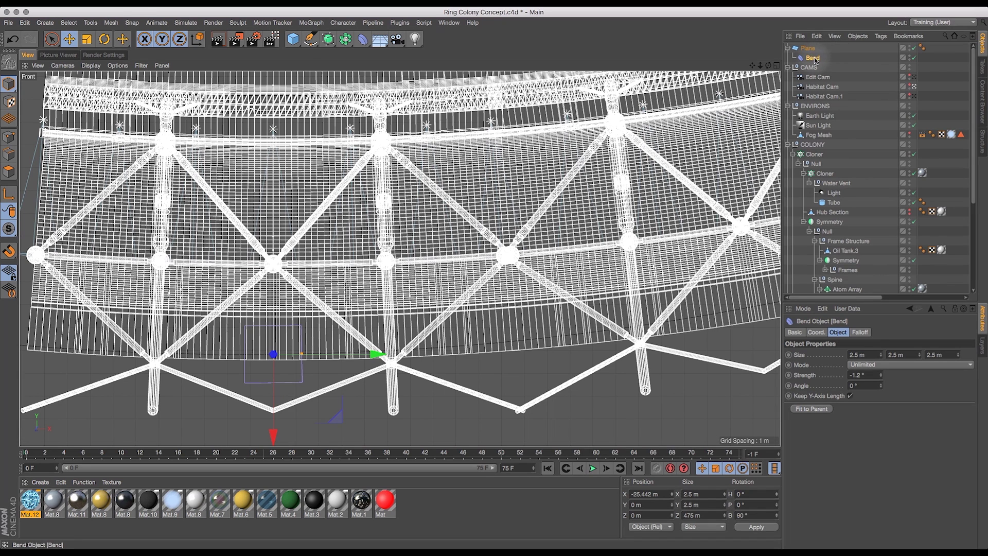
left_click(104, 38)
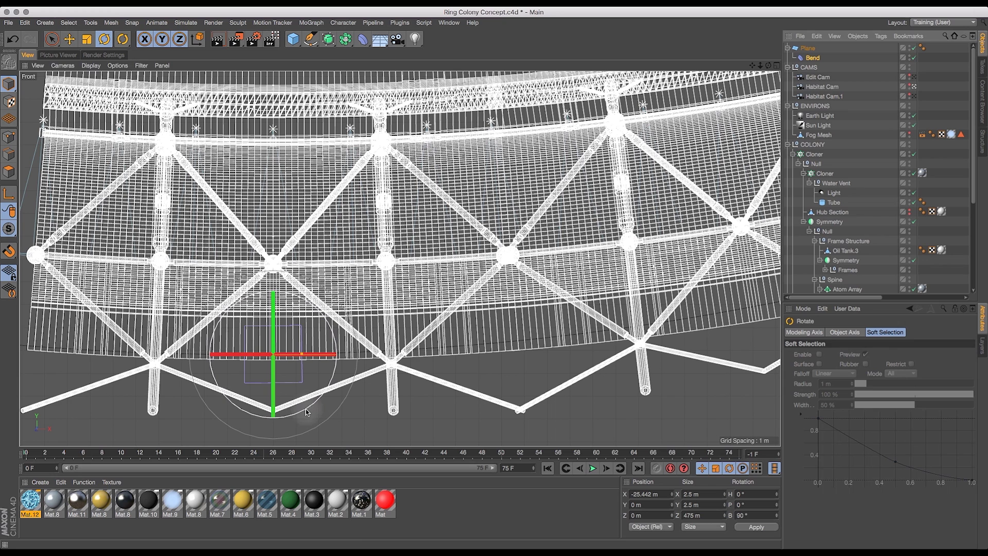
mouse_move(307, 416)
left_mouse_down()
mouse_move(298, 419)
mouse_move(309, 420)
left_mouse_up()
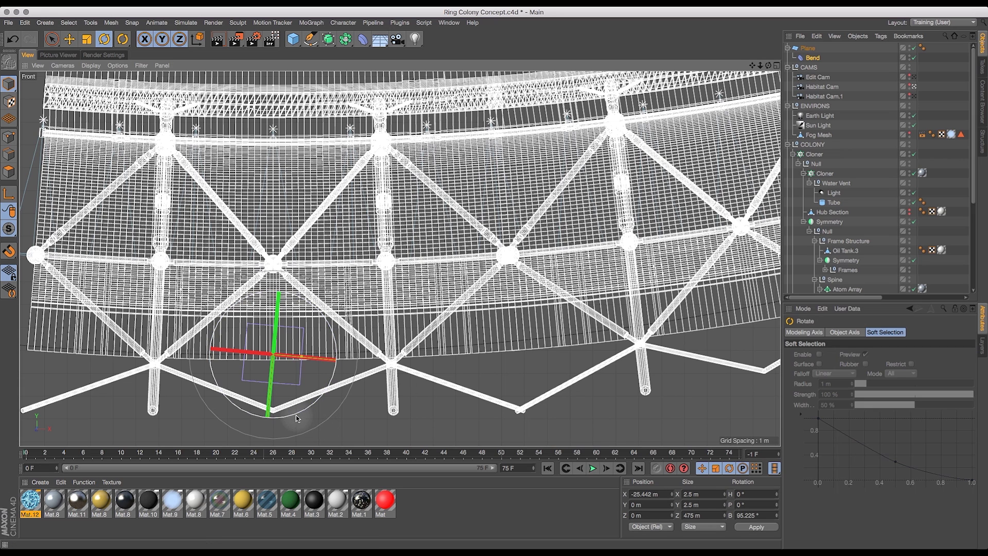
- Undo the freehand rotation of the Bend deformer and set its bank to 90°
mouse_move(296, 415)
left_mouse_down()
mouse_move(280, 427)
mouse_move(291, 417)
mouse_move(284, 421)
mouse_move(295, 426)
mouse_move(287, 422)
left_mouse_up()
left_click(12, 39)
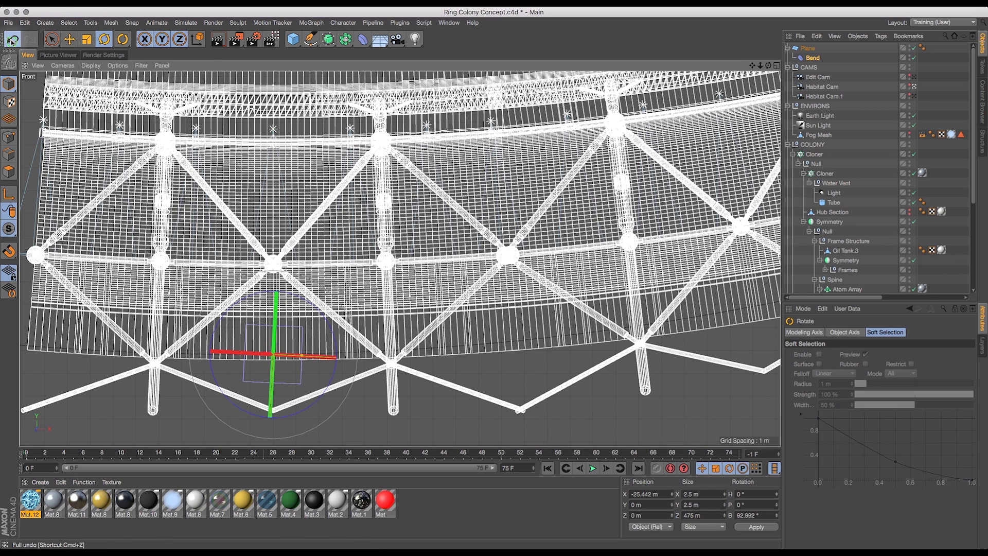
left_click(766, 514)
type("90")
key("Return")
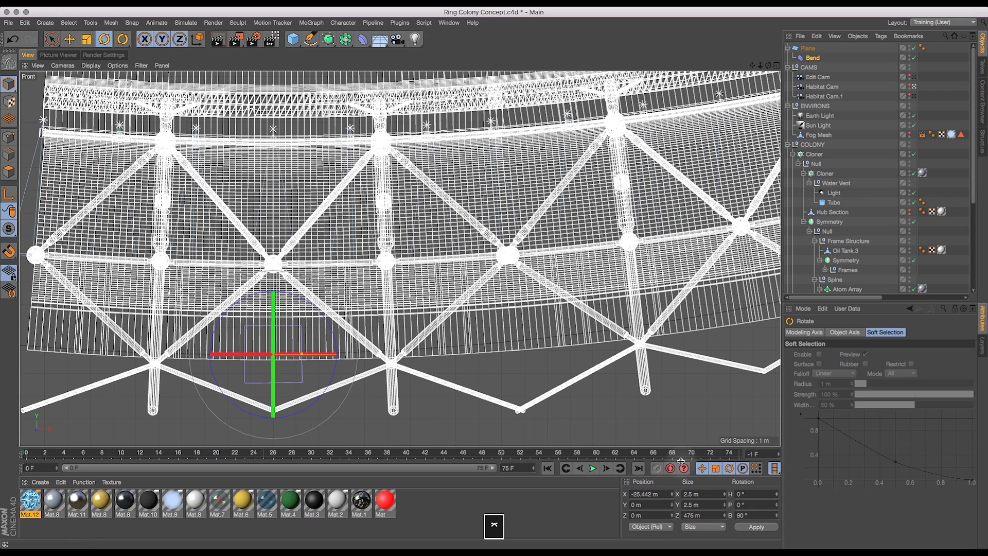
- Rotate the Plane slightly in the front view and set its bank to 0.7°
left_click(810, 48)
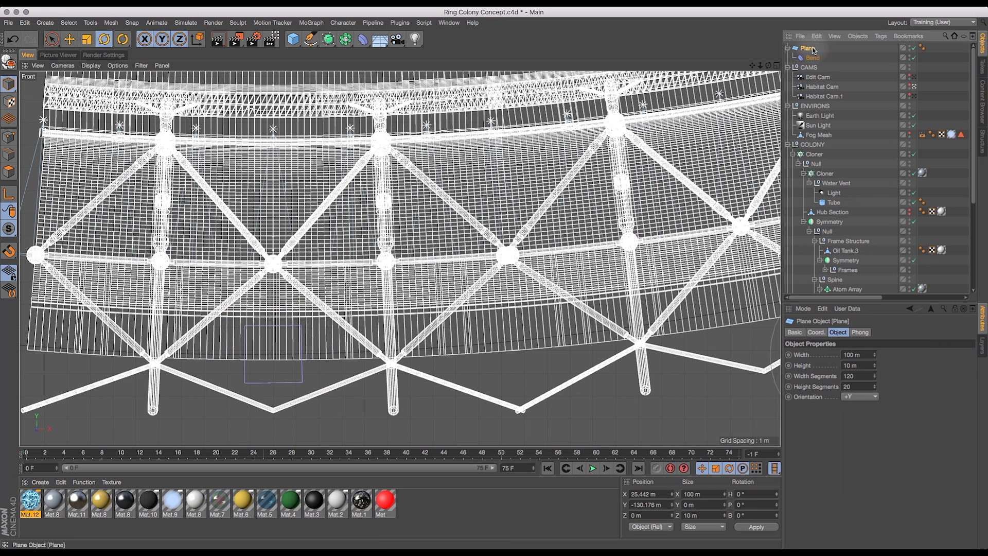
left_click(104, 39)
left_click(766, 64)
left_click_drag(761, 66, 741, 72)
left_click_drag(712, 287, 713, 286)
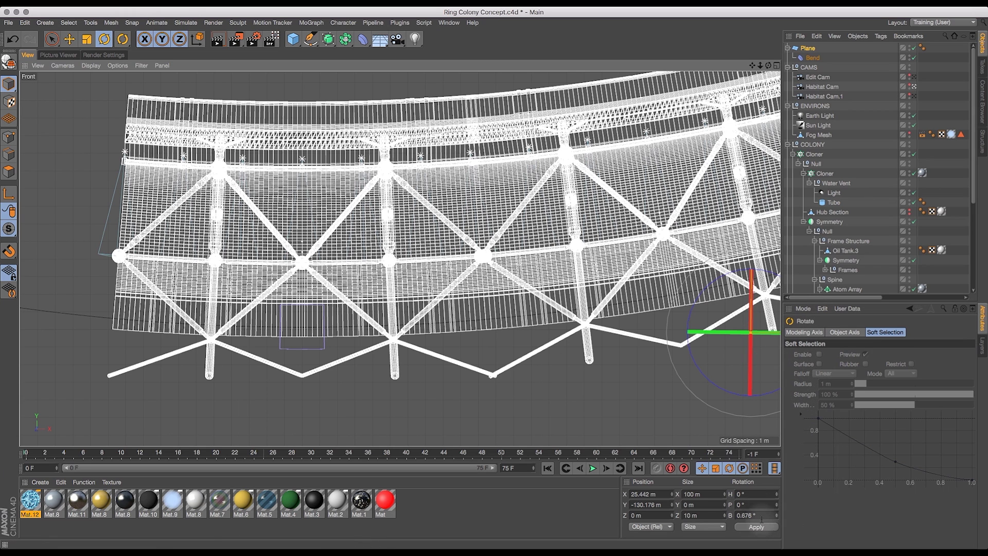
left_click(765, 515)
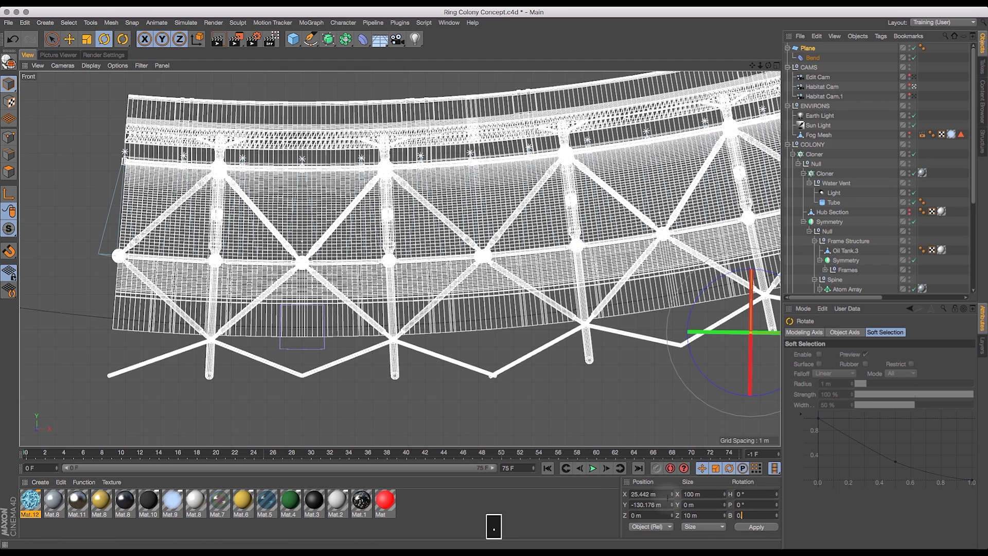
- Set the Bend deformer's Strength to -1.1°
left_click(813, 58)
left_click(865, 375)
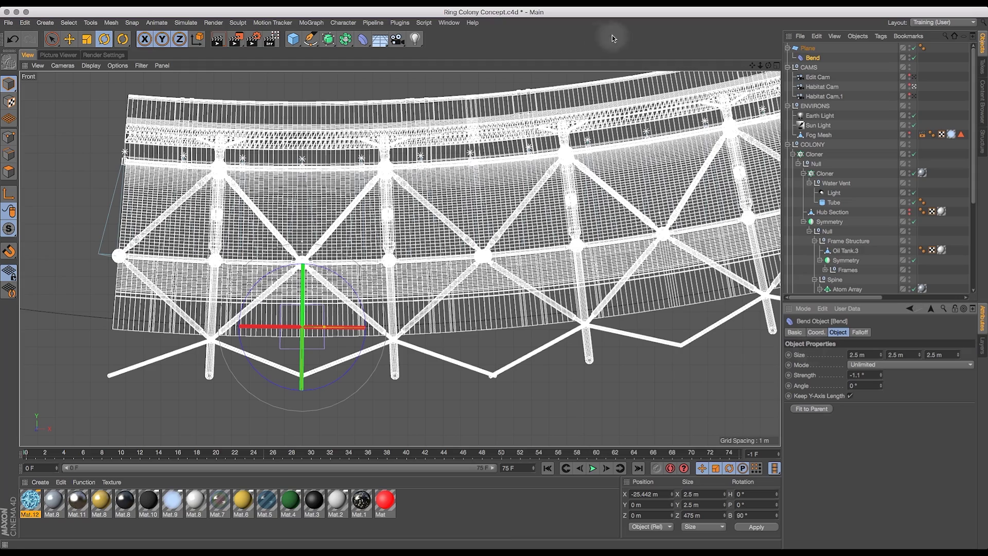
left_click_drag(761, 65, 715, 67)
- Move the Plane down slightly in the front view to about Y -130.6 m
left_click(69, 39)
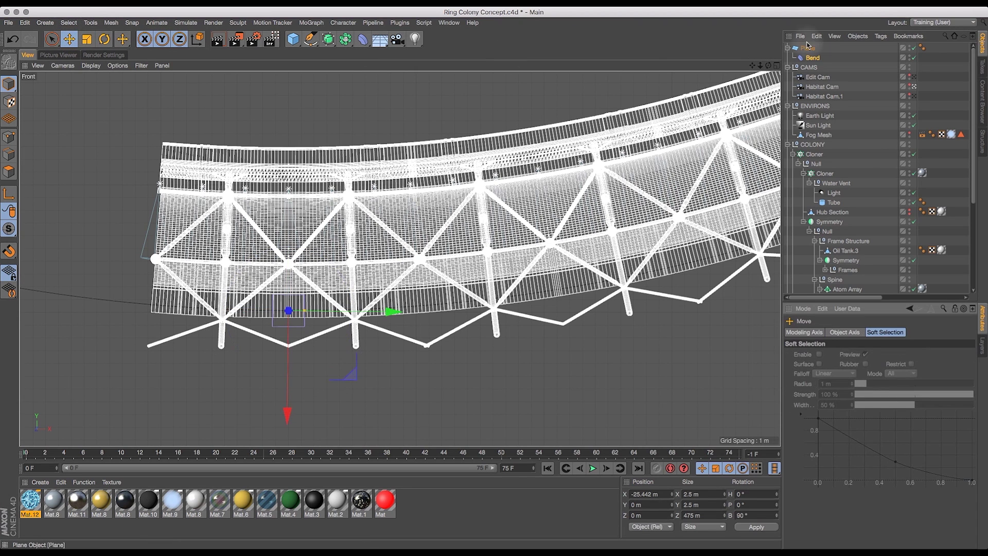
left_click(808, 49)
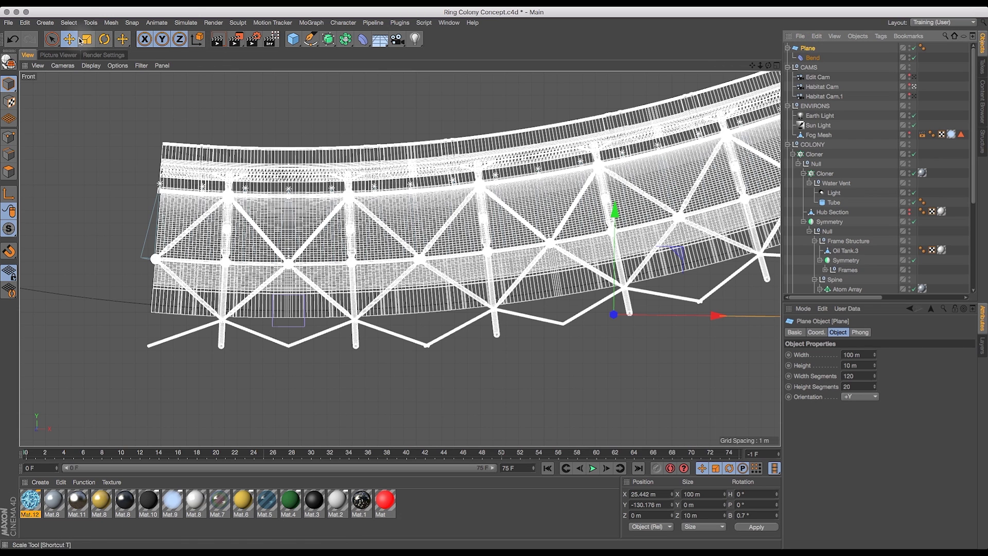
left_click_drag(615, 212, 613, 215)
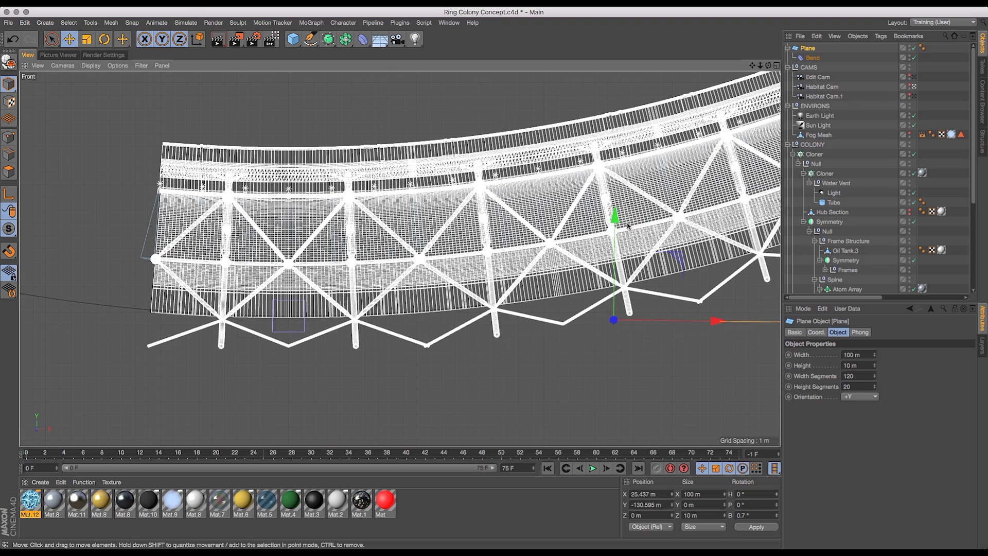
- Compare the Plane's curve with the ring's lower edge up close and set the Plane's bank to 0.6°
left_click_drag(760, 65, 786, 68)
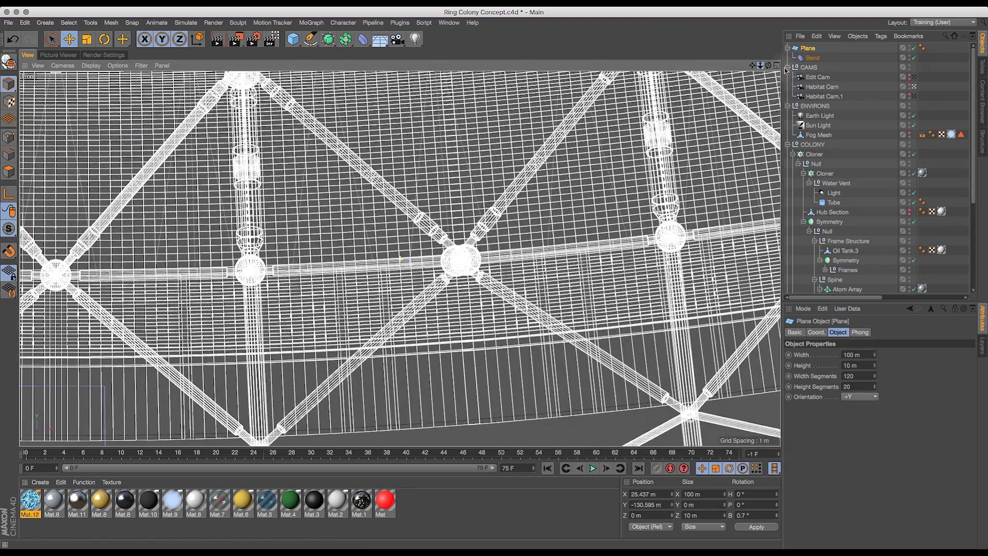
left_click_drag(416, 333, 534, 203)
mouse_move(418, 241)
left_mouse_down()
mouse_move(507, 238)
mouse_move(397, 263)
mouse_move(246, 261)
left_mouse_up()
left_click_drag(693, 183, 397, 243)
left_click_drag(666, 164, 365, 236)
left_click_drag(604, 171, 676, 165)
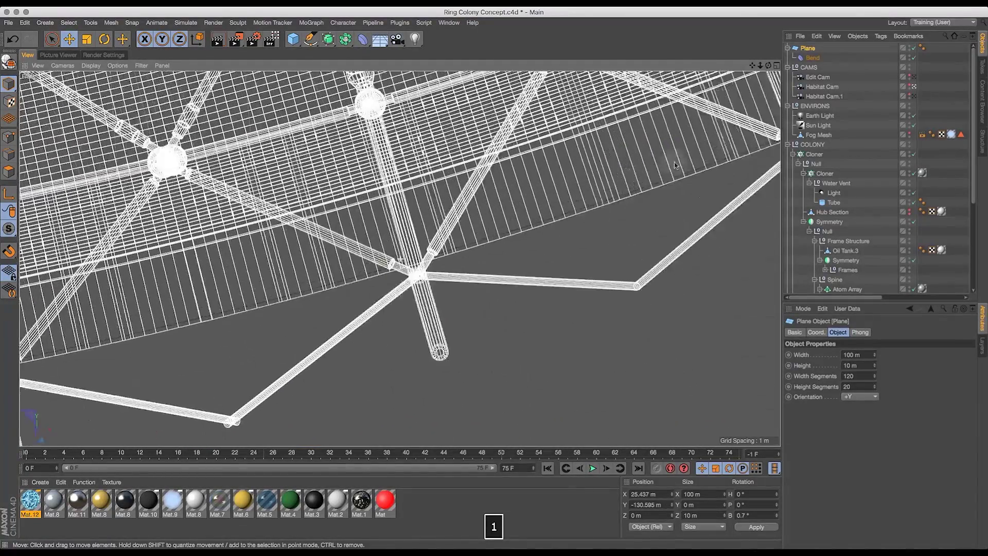
left_click_drag(754, 517, 700, 519)
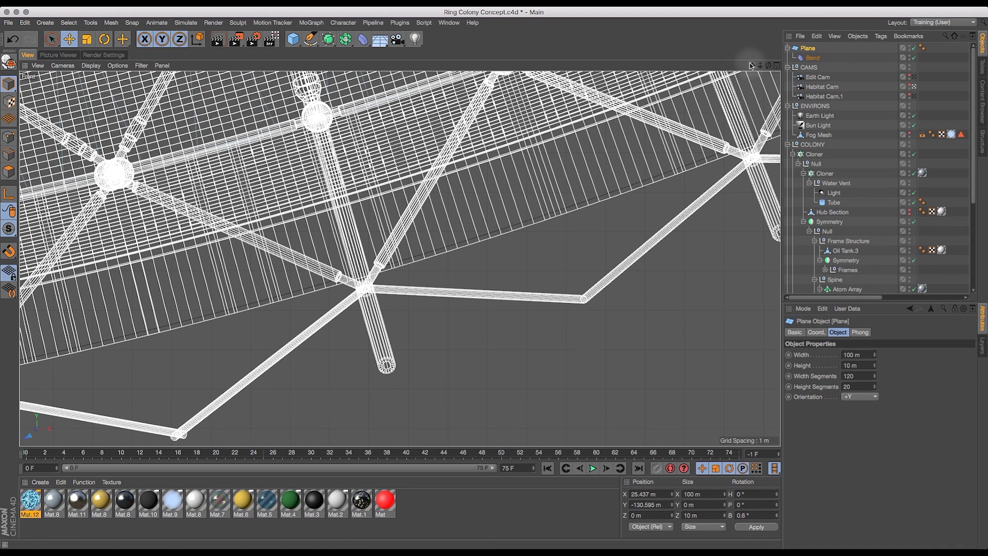
- Check the Plane's fit along the ring's lower edge and set its bank to 0.65°
key("1")
left_click_drag(233, 338, 340, 334)
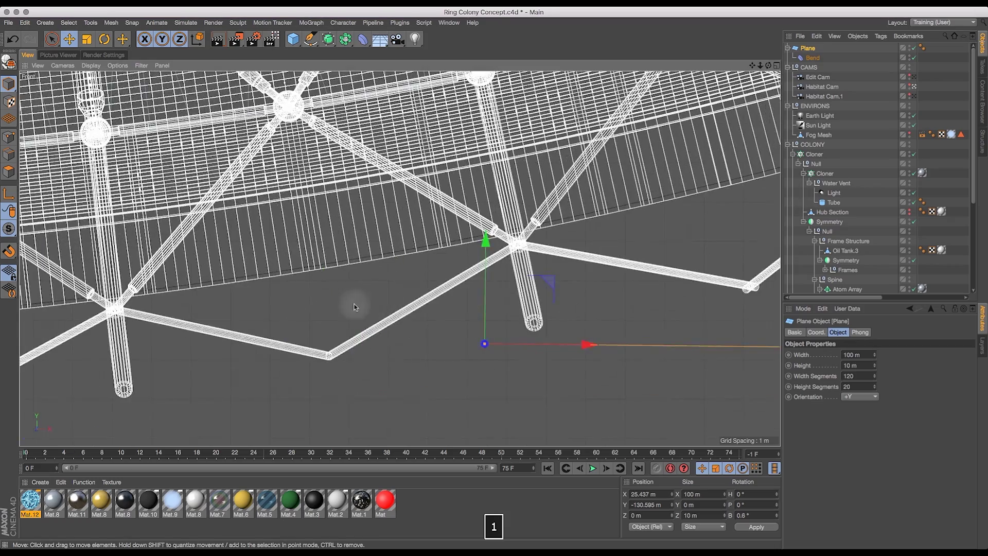
left_click_drag(278, 337, 335, 351)
left_click_drag(719, 312, 133, 333)
left_click_drag(815, 280, 625, 306)
left_click_drag(762, 254, 397, 295)
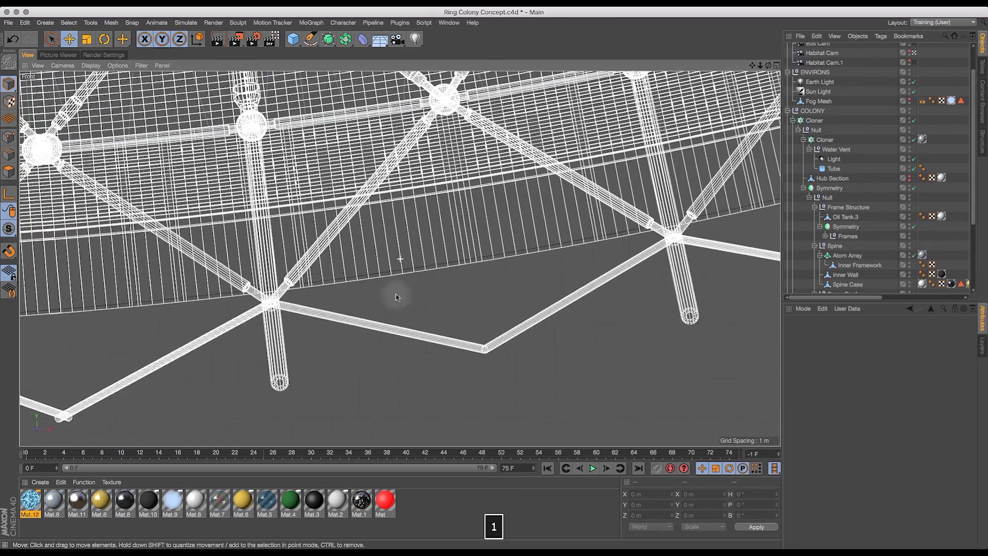
left_click_drag(714, 285, 412, 332)
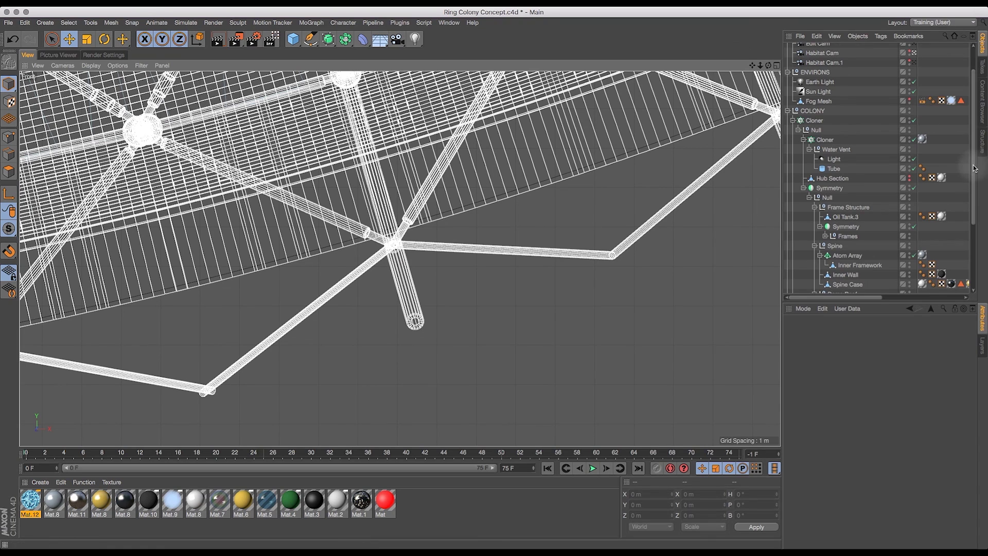
scroll(807, 76, "up", 2)
left_click(809, 48)
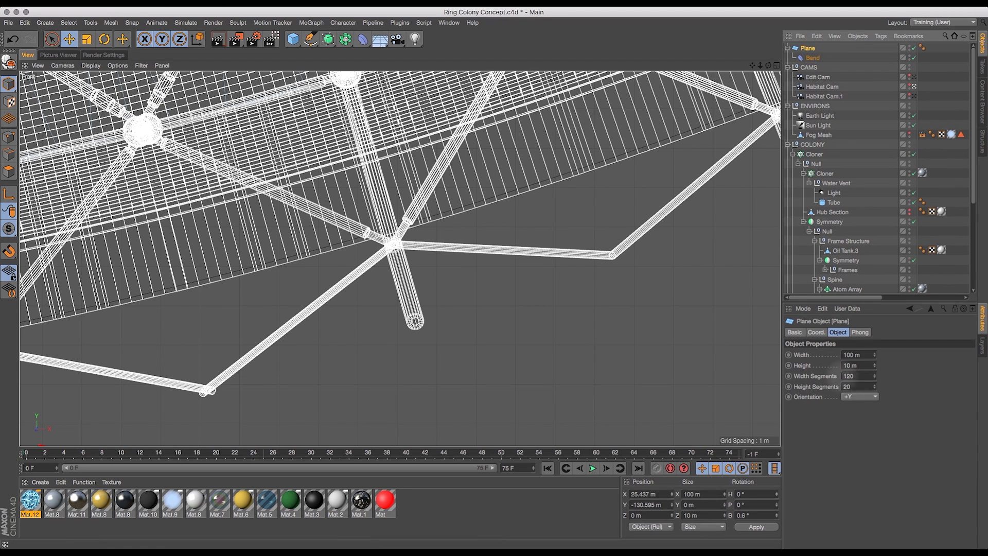
left_click(757, 526)
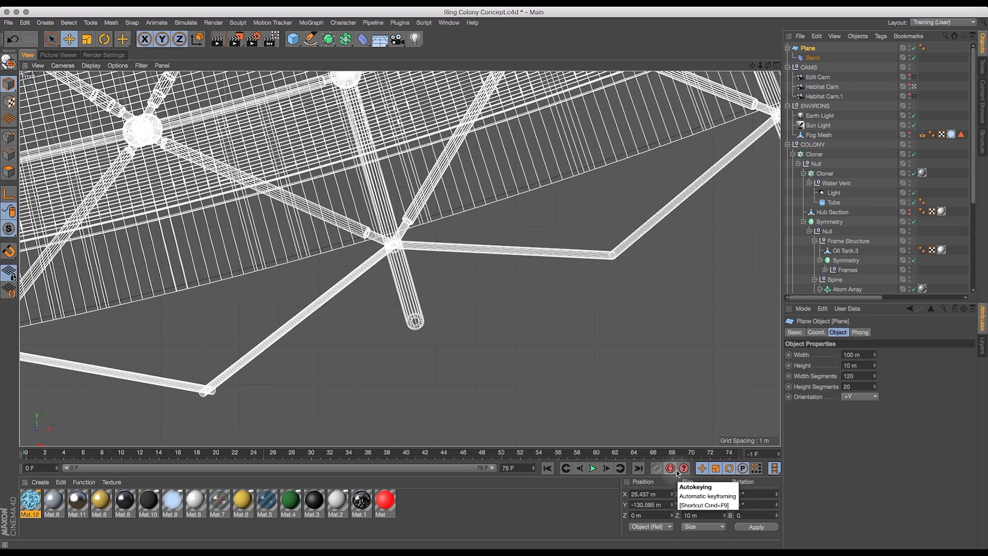
type("65")
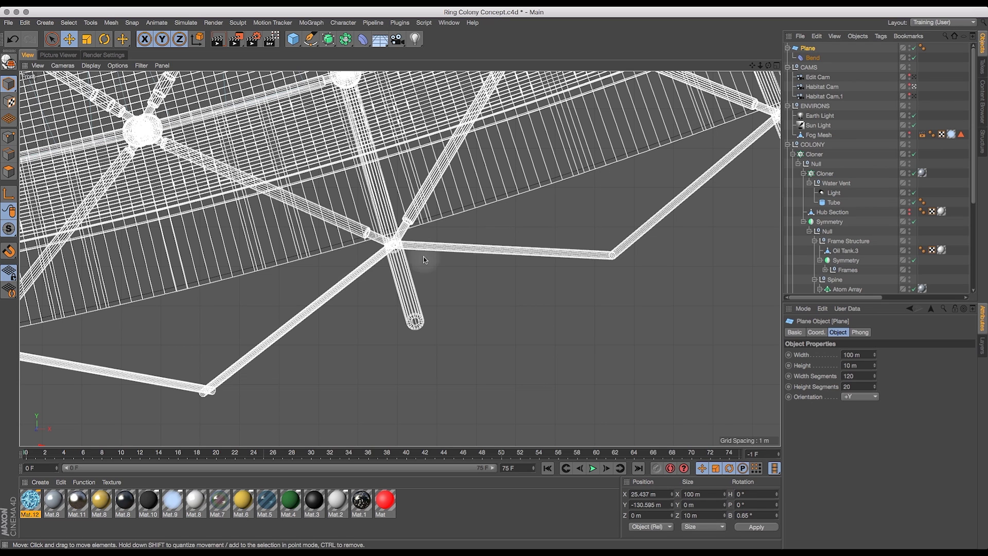
- Try a slightly different bank on the Plane, check it along the ring, and return the bank to 0.65°
left_click_drag(172, 326, 79, 337)
left_click_drag(768, 515, 722, 507)
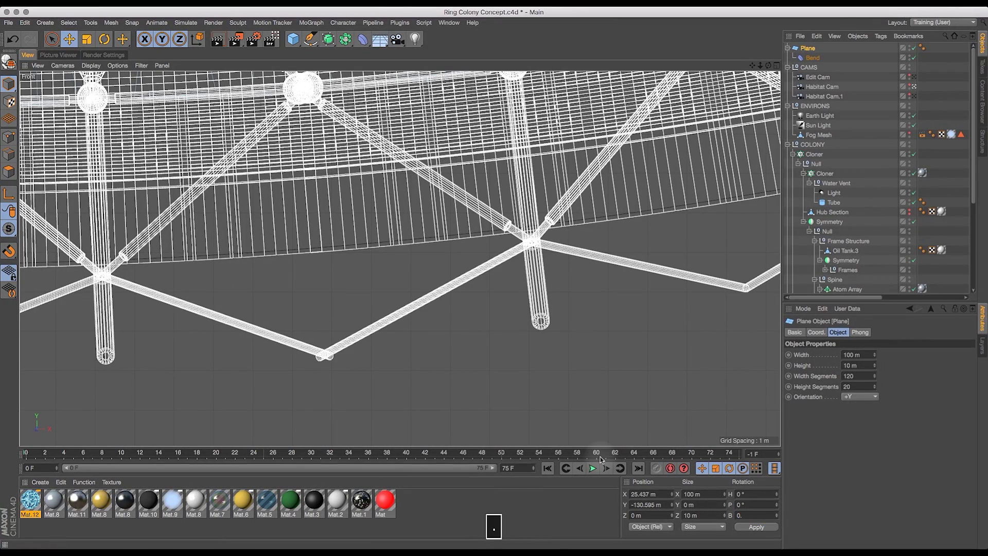
mouse_move(302, 291)
left_mouse_down()
mouse_move(708, 271)
mouse_move(918, 273)
left_mouse_up()
left_click_drag(506, 342, 120, 354)
left_click_drag(664, 296, 231, 349)
mouse_move(604, 303)
left_mouse_down()
mouse_move(181, 360)
mouse_move(201, 379)
left_mouse_up()
mouse_move(670, 281)
left_mouse_down()
mouse_move(421, 399)
mouse_move(424, 392)
left_mouse_up()
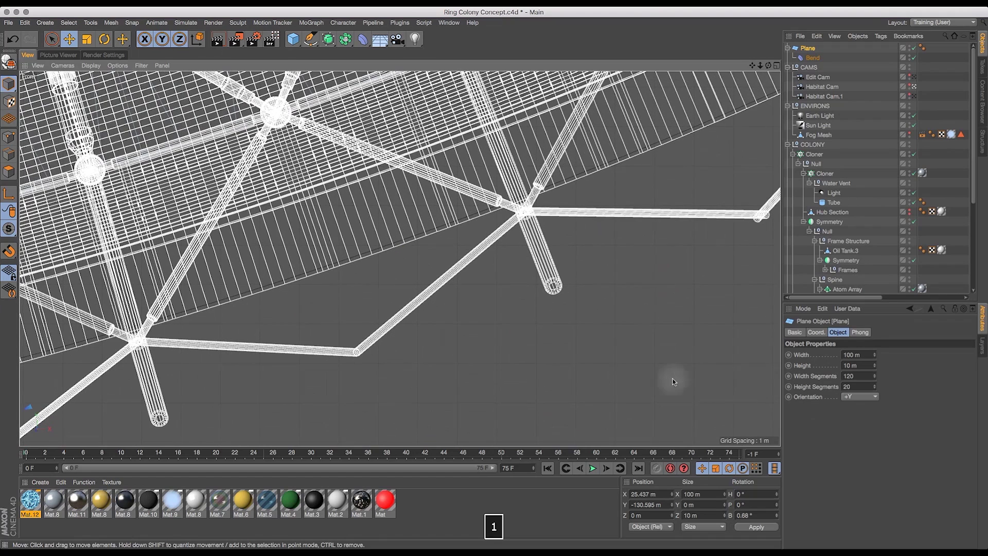
left_click(756, 517)
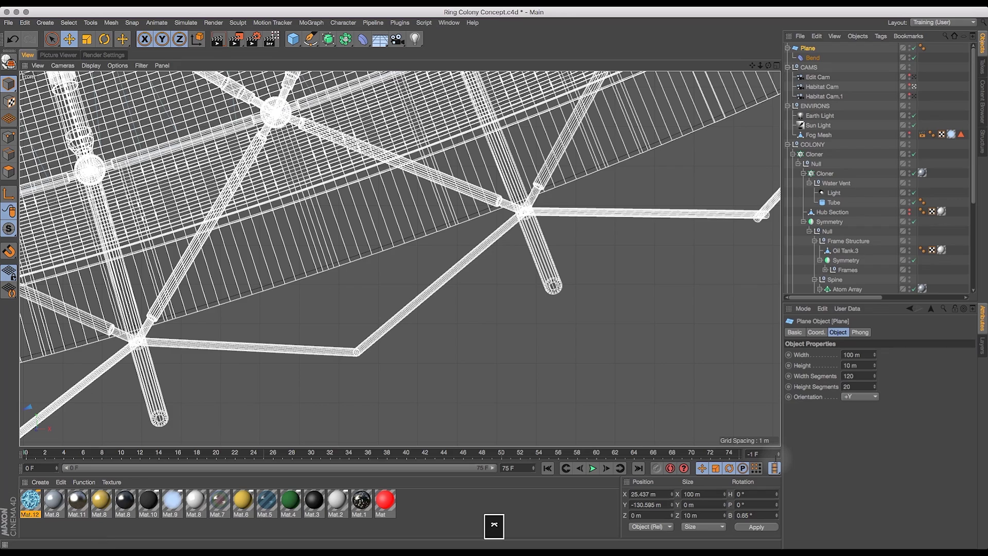
- Inspect the gap between the Plane and the ring's lower edge and set the Plane's bank to 0.67°
left_click_drag(307, 316, 390, 328)
left_click_drag(200, 355, 846, 215)
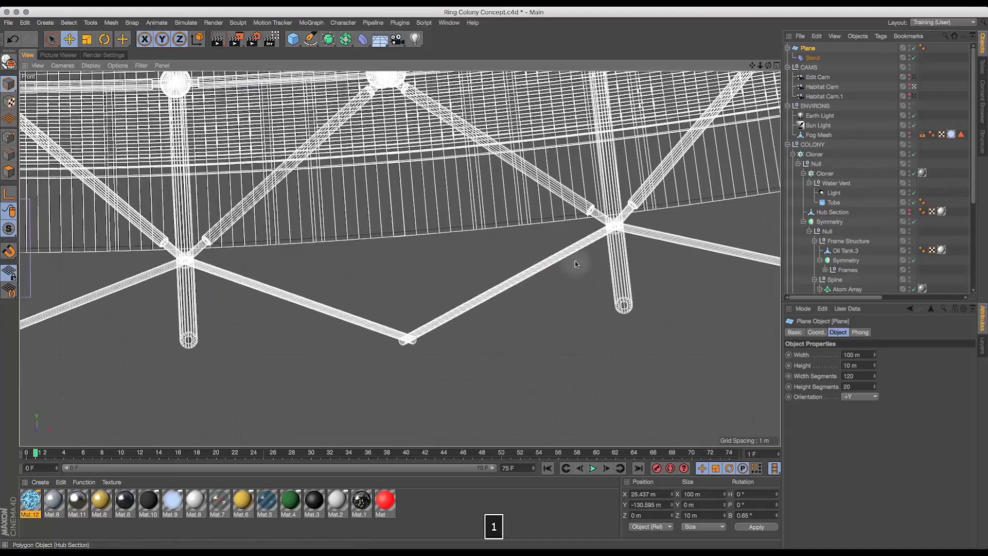
left_click_drag(96, 344, 764, 296)
left_click_drag(586, 326, 65, 378)
left_click_drag(706, 326, 187, 342)
left_click_drag(614, 314, 160, 409)
left_click_drag(571, 326, 271, 410)
left_click_drag(655, 311, 528, 331)
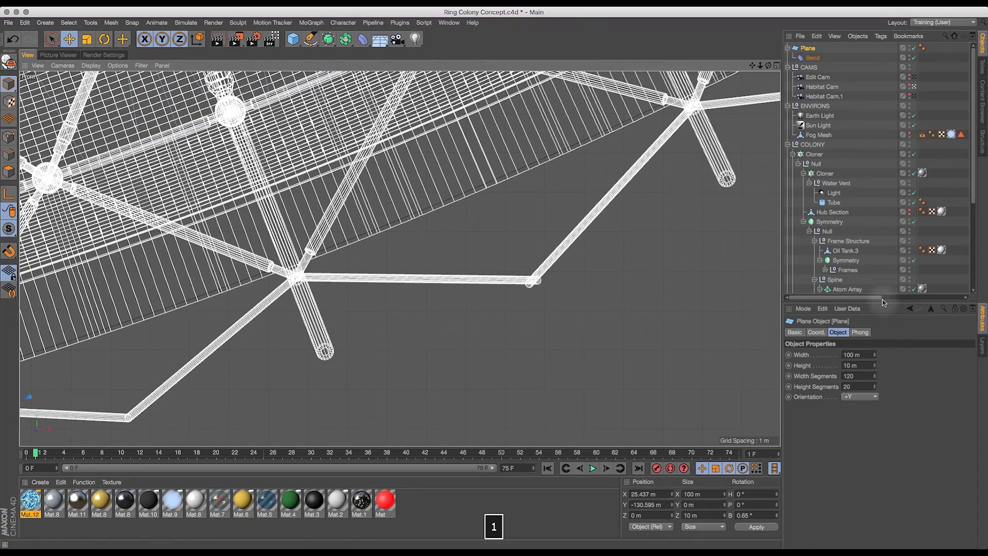
left_click(814, 57)
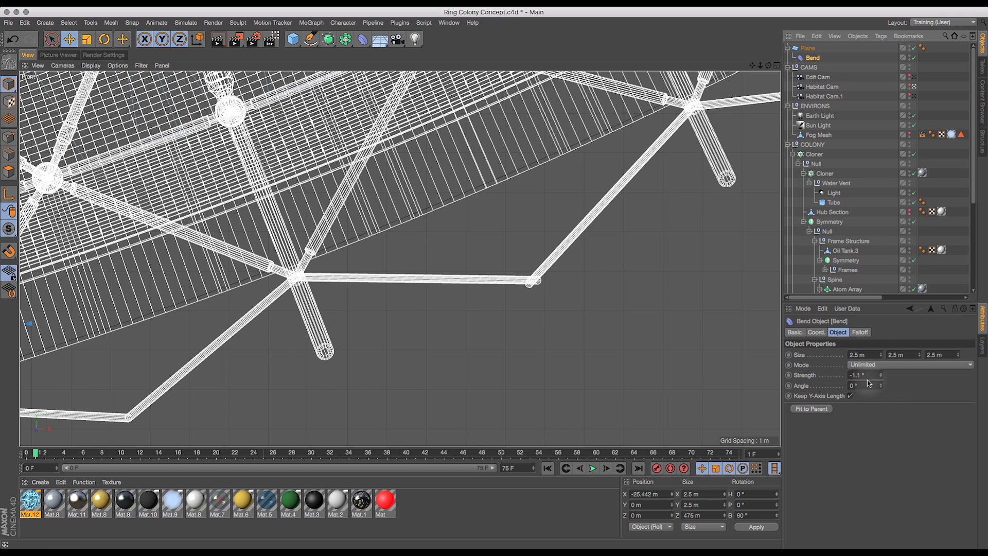
left_click(808, 47)
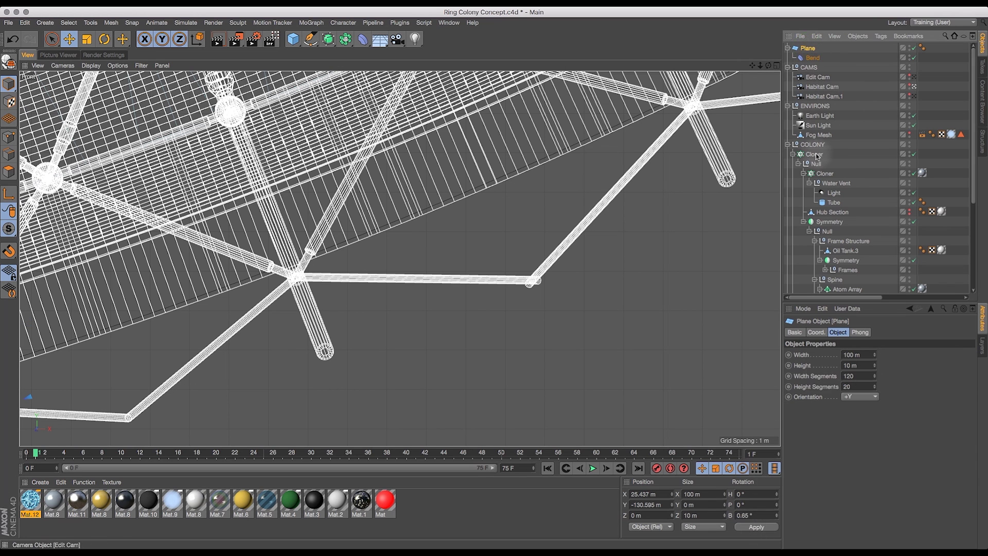
double_click(754, 515)
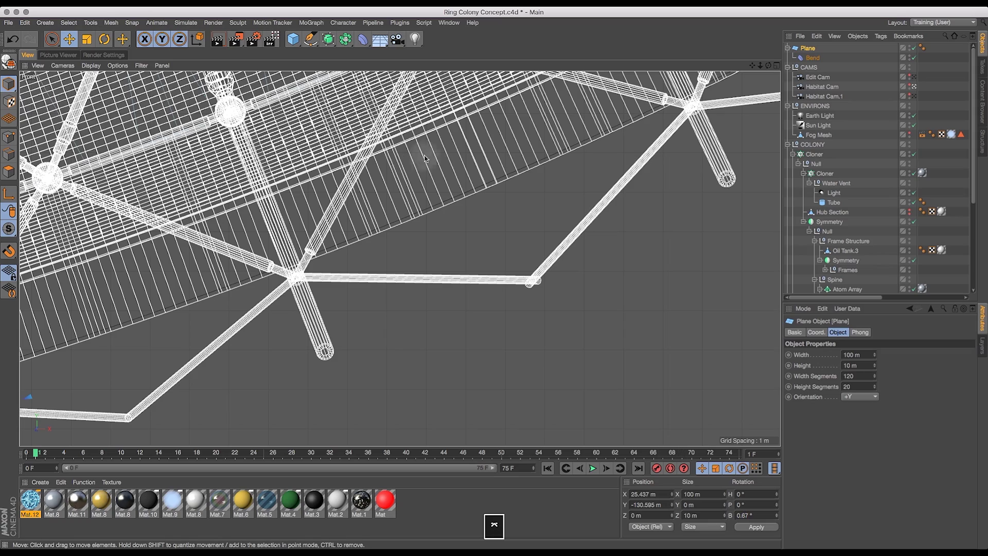
- Set the Plane's bank to 0.64° and check its fit along the ring up to its end
mouse_move(417, 251)
left_mouse_down()
mouse_move(402, 258)
mouse_move(388, 302)
mouse_move(205, 368)
mouse_move(399, 260)
mouse_move(286, 287)
mouse_move(400, 258)
left_mouse_up()
left_click_drag(822, 274, 612, 294)
left_click_drag(761, 515, 733, 515)
type("0.64")
key("Return")
key("1")
left_click_drag(701, 258, 23, 351)
left_click_drag(616, 245, 123, 340)
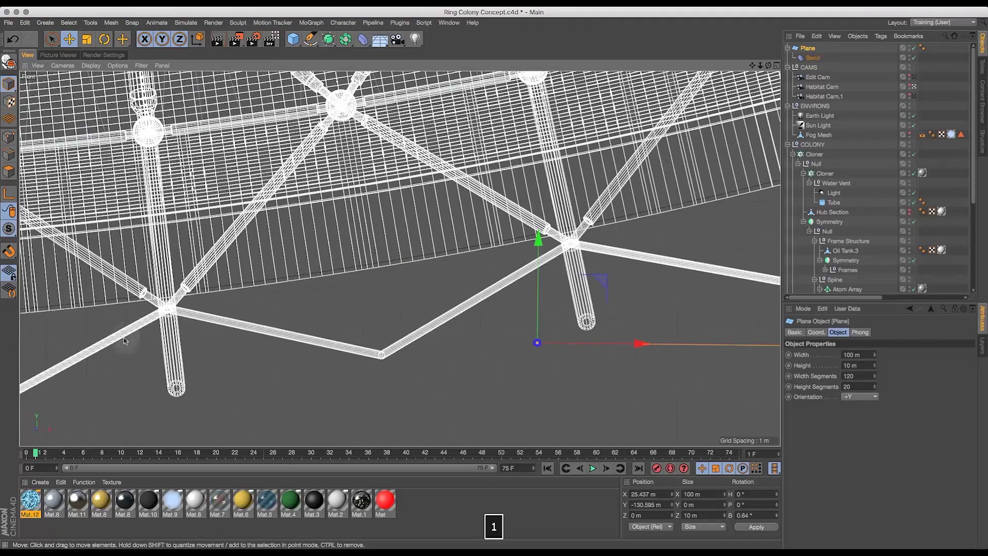
left_click_drag(62, 338, 372, 301)
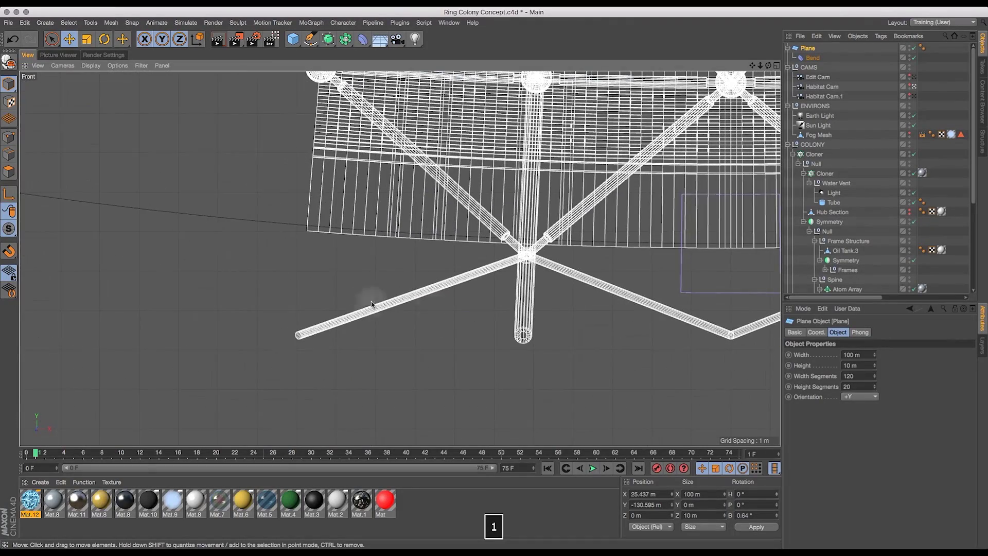
- Try sliding the Bend deformer along the Plane to about X -26.3 m and X -25.5 m, and undo both moves
left_click(812, 58)
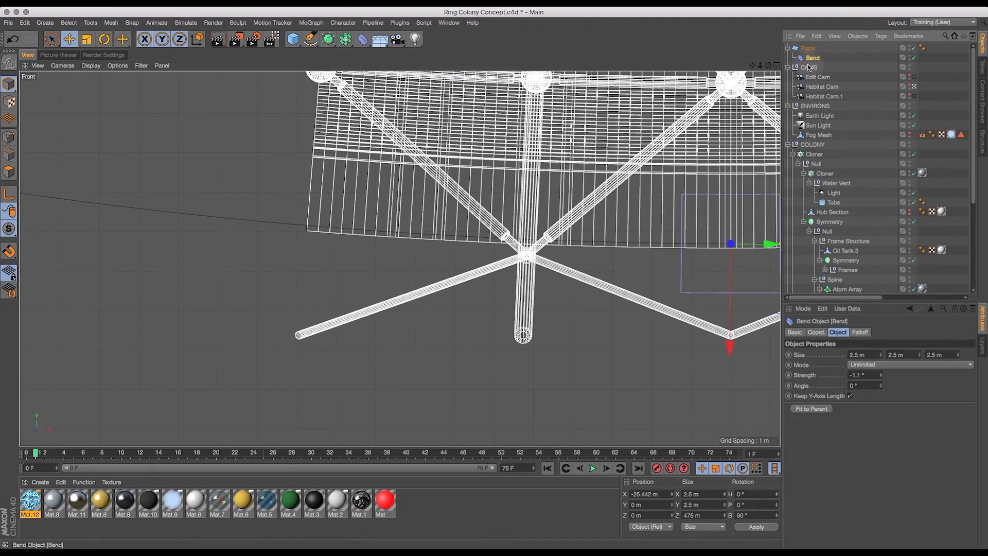
left_click_drag(752, 66, 637, 86)
left_click_drag(764, 72, 253, 241)
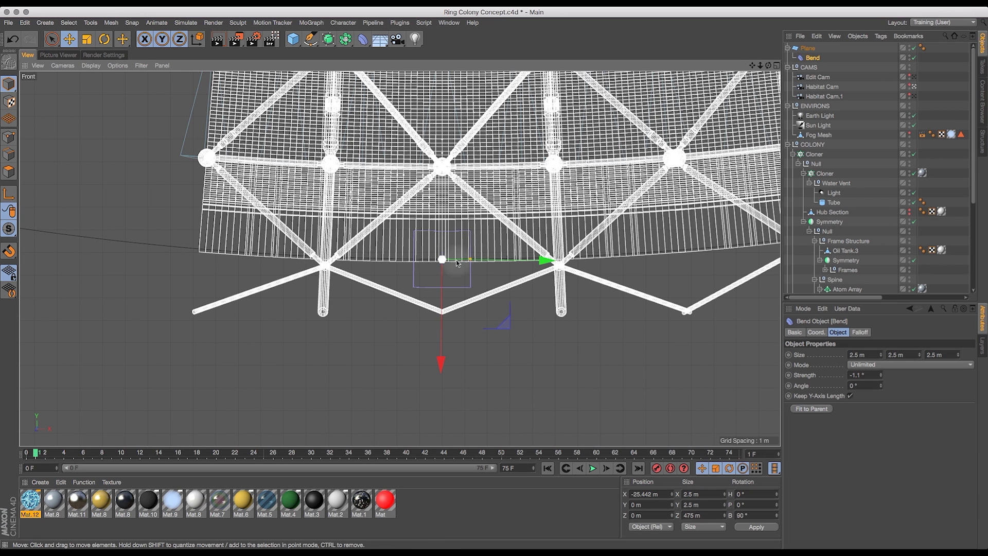
mouse_move(760, 65)
left_mouse_down()
mouse_move(819, 58)
mouse_move(802, 72)
mouse_move(751, 68)
left_mouse_up()
left_click_drag(523, 261, 500, 297)
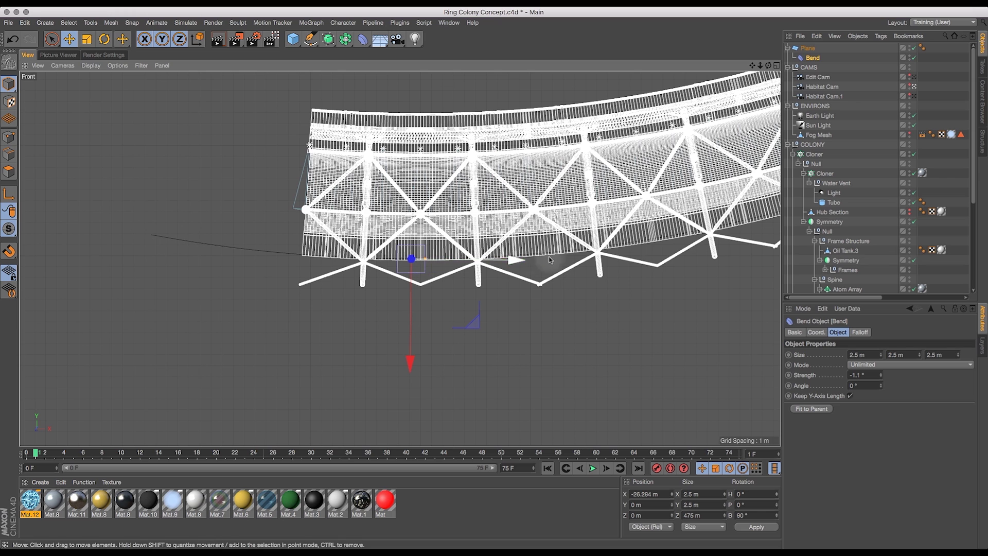
left_click_drag(515, 265, 522, 270)
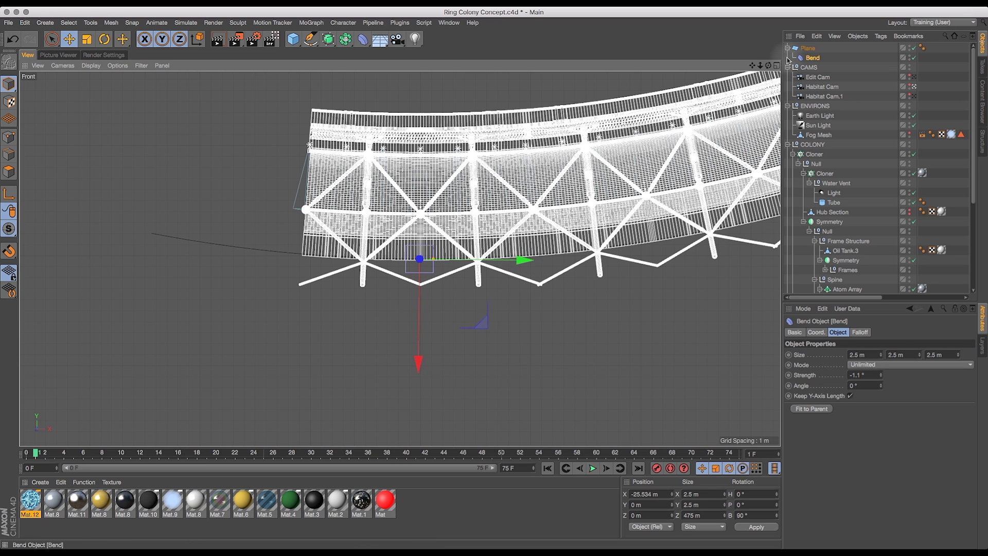
left_click_drag(756, 65, 788, 69)
left_click(13, 37)
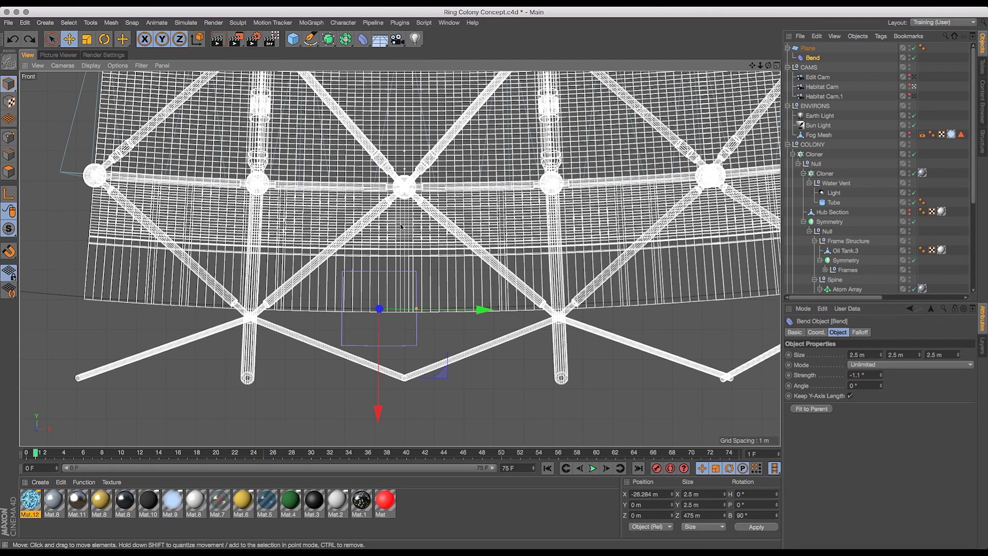
left_click(13, 39)
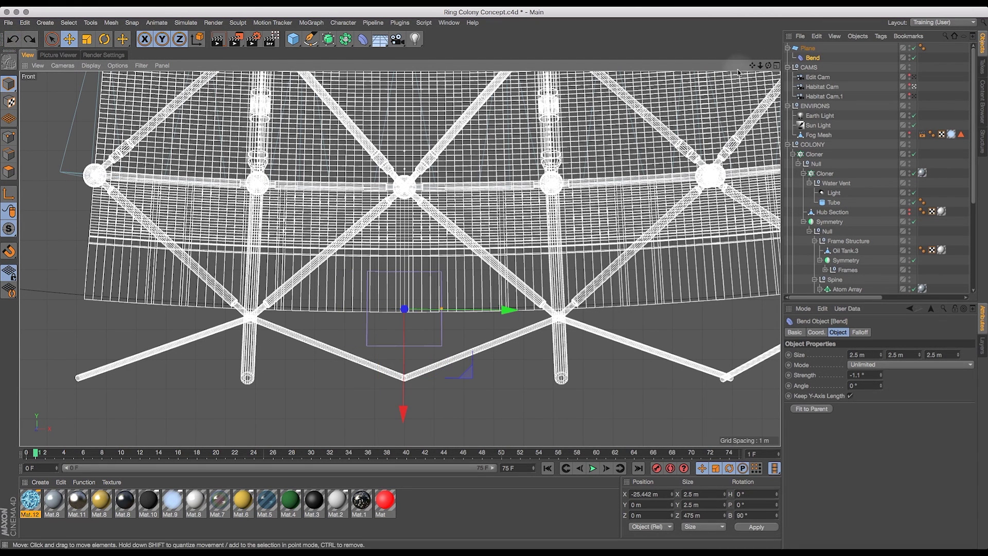
- Nudge the Bend deformer along the Plane to about X -25.44 m in a close-up front view
left_click_drag(761, 65, 810, 55)
left_click_drag(516, 422, 517, 438)
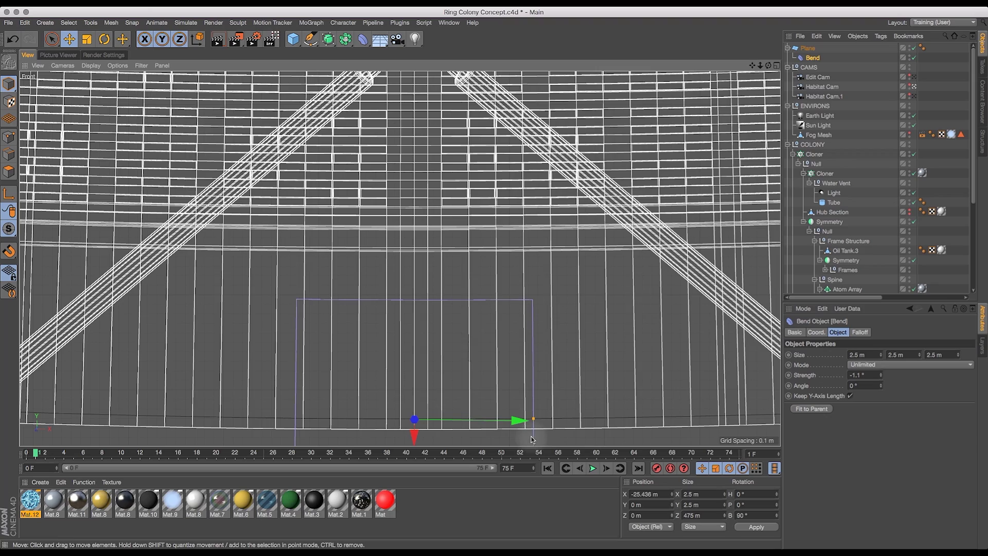
- Nudge the Plane vertically to about Y -130.47 m and check its fit along the ring in the front view
left_click_drag(752, 65, 540, 47)
left_click(807, 48)
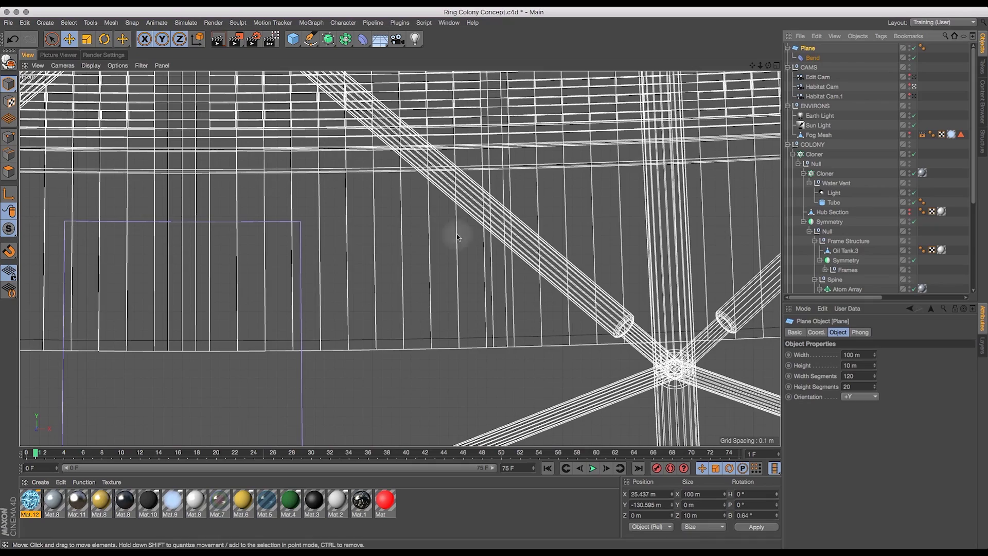
left_click_drag(760, 65, 669, 174)
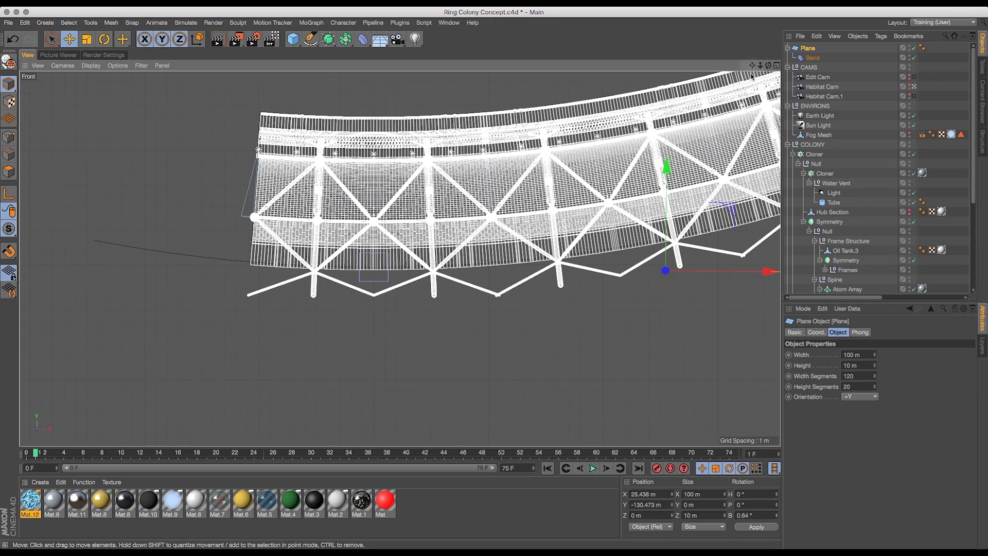
mouse_move(760, 66)
left_mouse_down()
mouse_move(792, 64)
mouse_move(763, 70)
left_mouse_up()
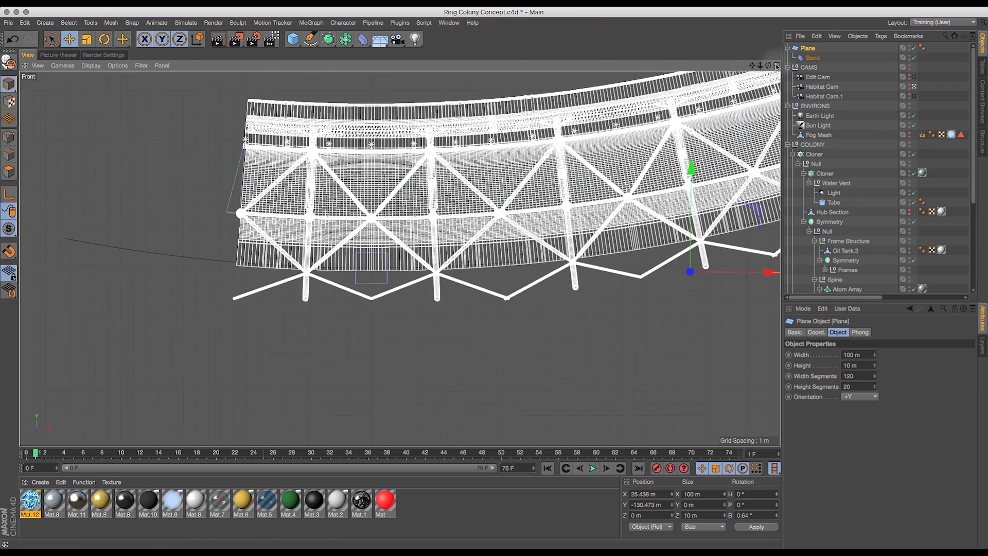
- In the perspective view, slide the Plane along the ring to about X 47.4 m without moving its child Bend deformer
left_click(777, 66)
left_click(395, 66)
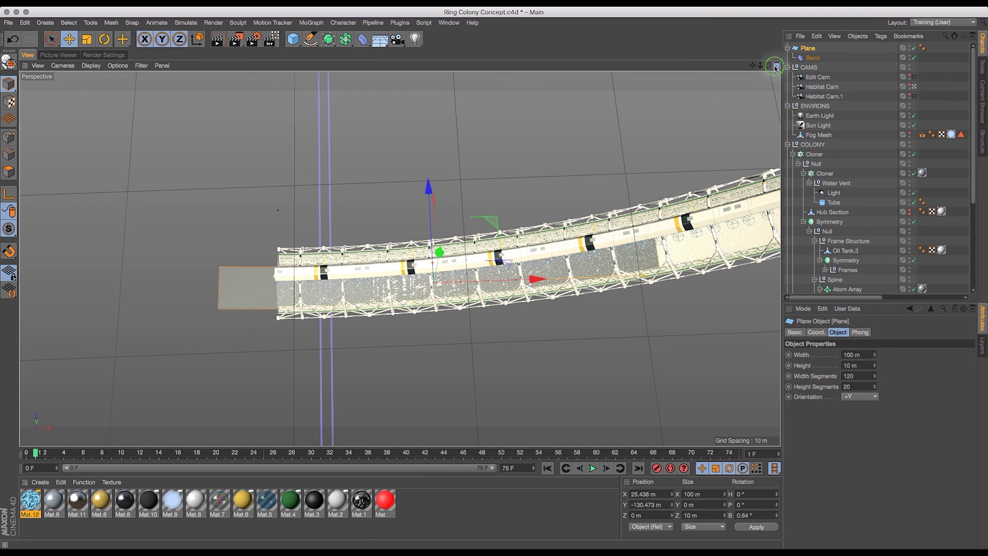
left_click(776, 66)
left_click(393, 65)
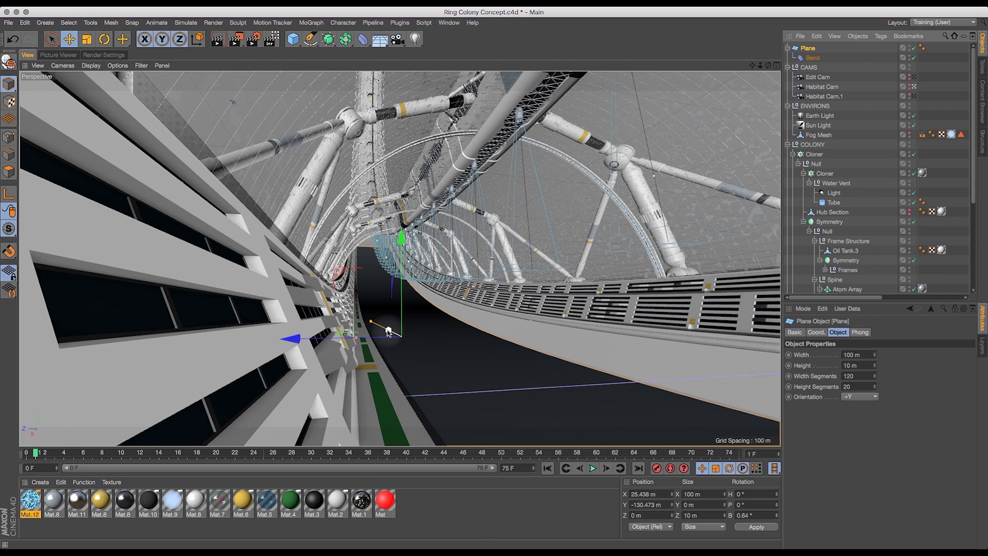
key("7")
mouse_move(386, 332)
left_mouse_down()
mouse_move(349, 325)
mouse_move(370, 333)
left_mouse_up()
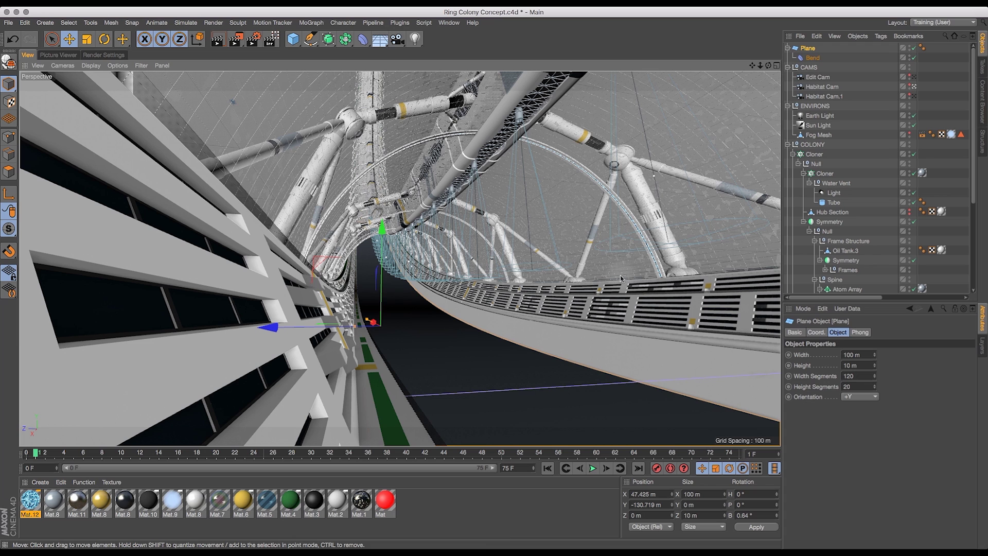
- Check the Plane's fit between the habitat's side walls in the perspective view and save the scene
left_click(778, 66)
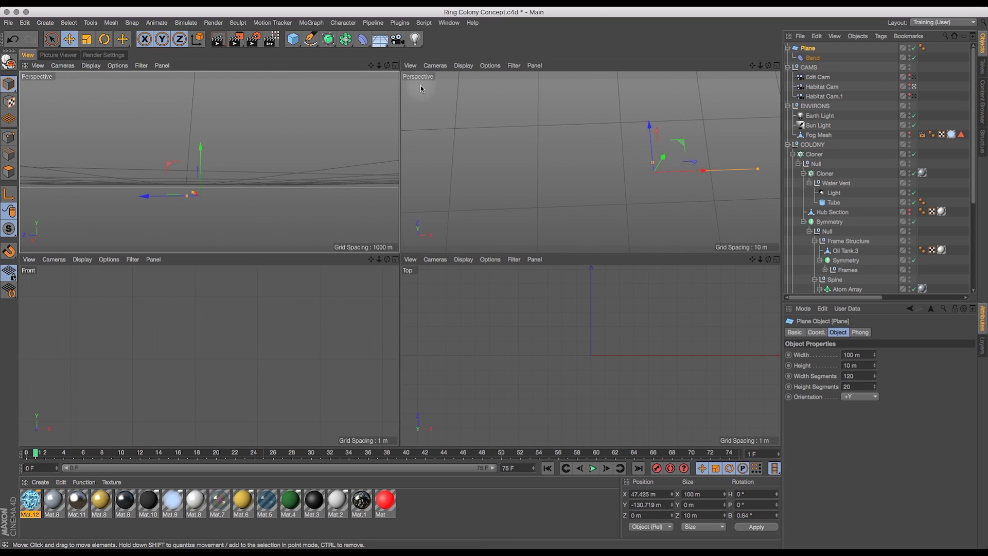
left_click(396, 65)
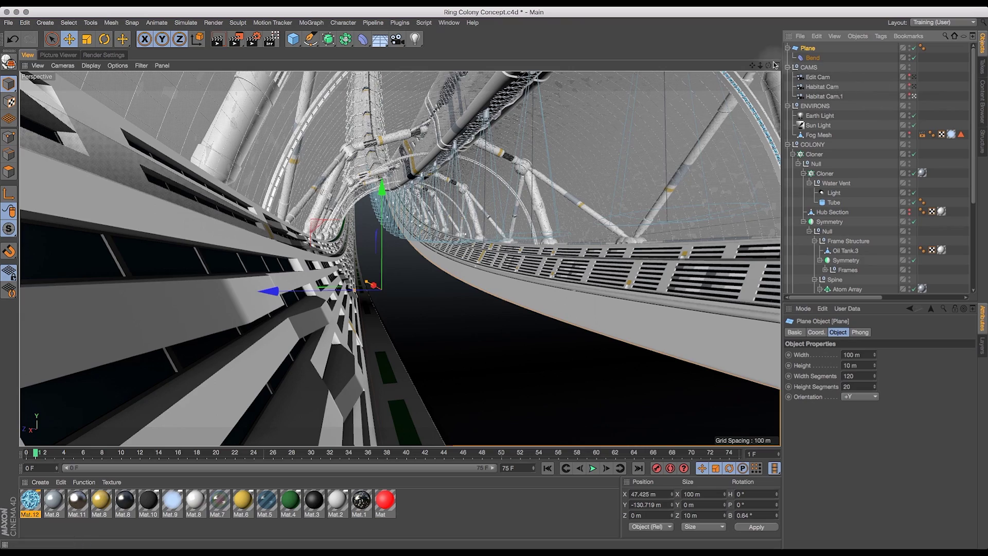
left_click_drag(762, 67, 461, 106)
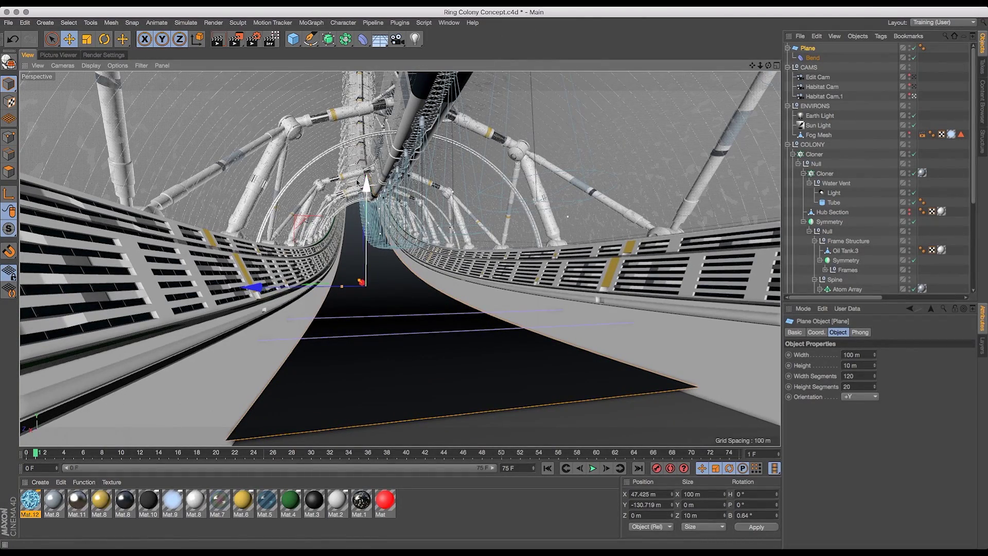
mouse_move(769, 66)
left_mouse_down()
mouse_move(746, 82)
mouse_move(810, 79)
mouse_move(817, 91)
mouse_move(768, 74)
left_mouse_up()
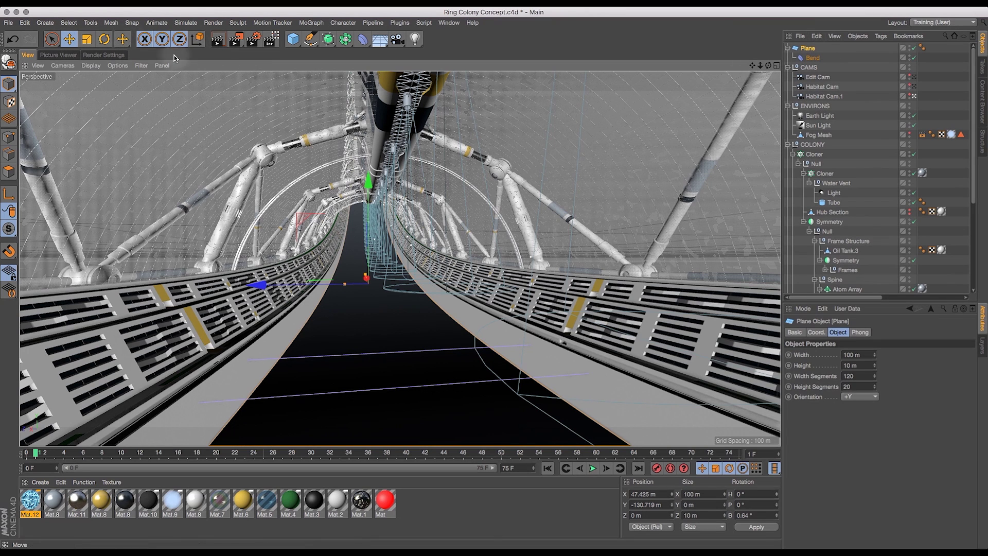
key("super+s")
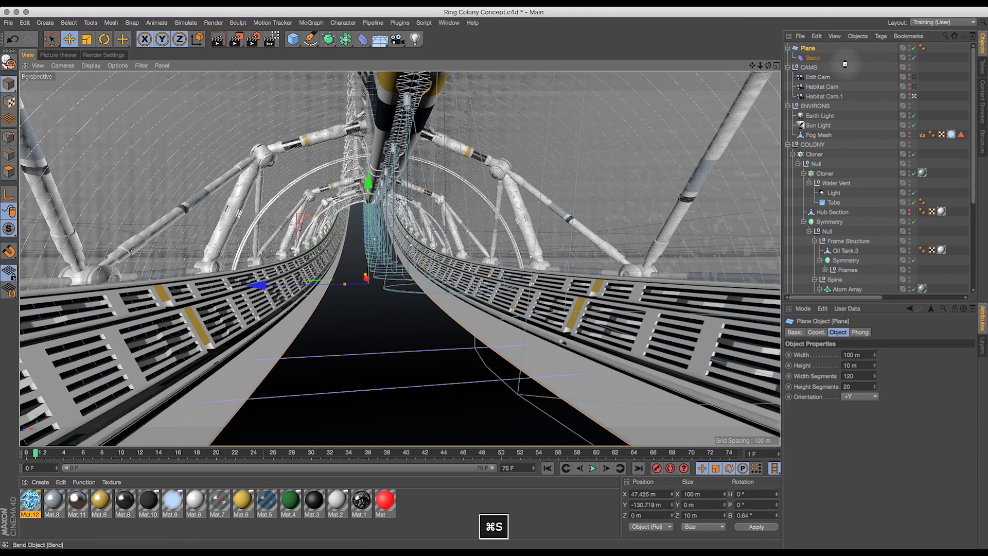
- Copy the Plane together with its Bend deformer and paste both into a new project
left_click_drag(837, 51, 808, 61)
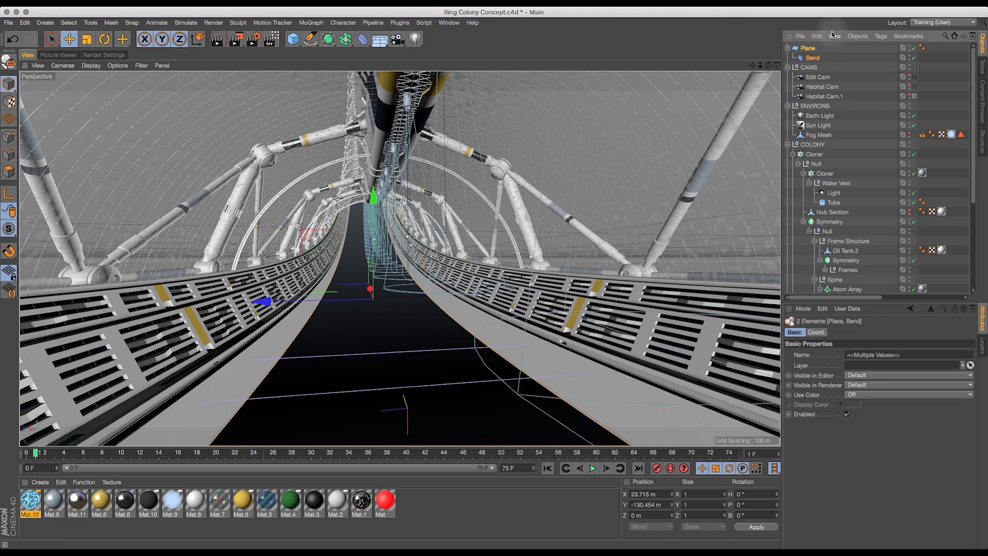
left_click(7, 25)
left_click(21, 29)
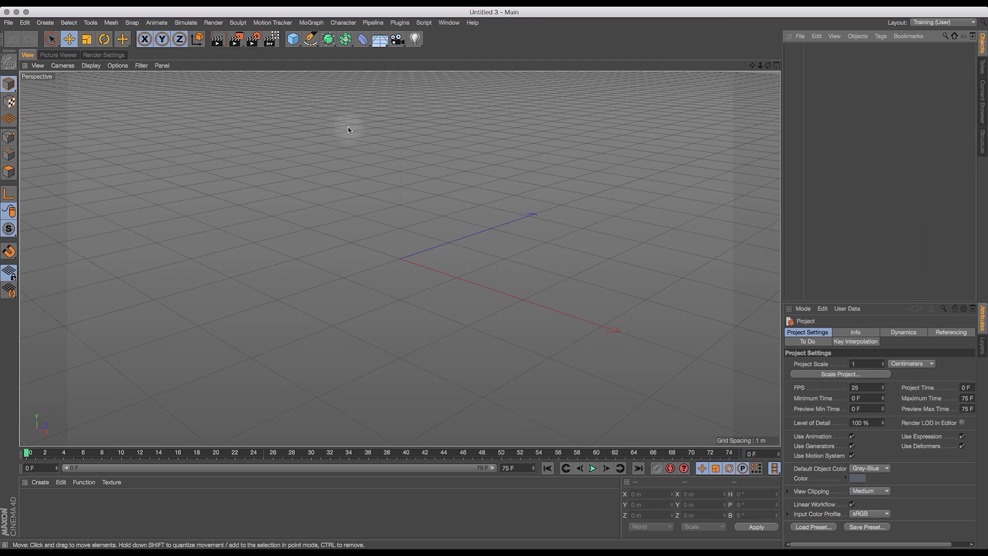
key("super+v")
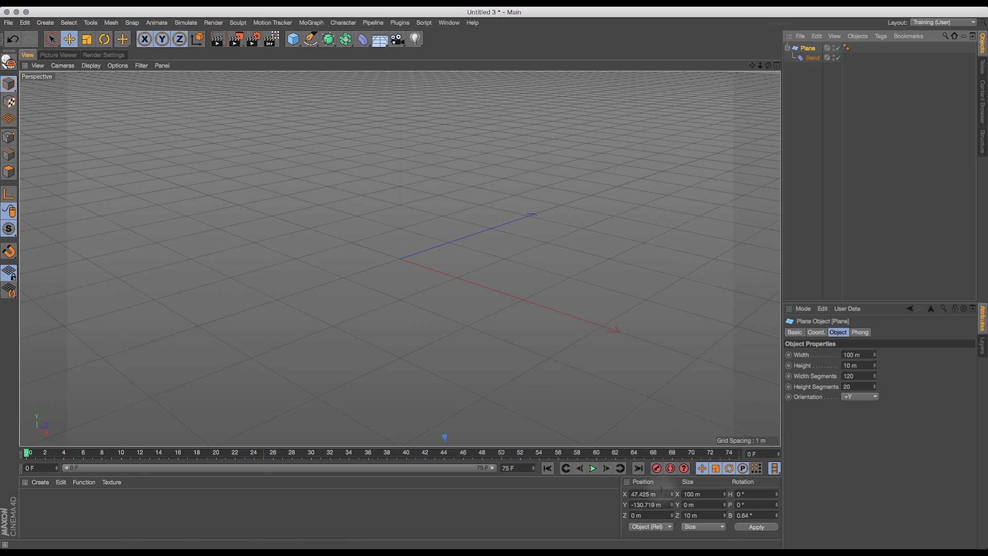
- Set the pasted Plane's X and Y positions to 0 m and view the whole bent strip
left_click(662, 493)
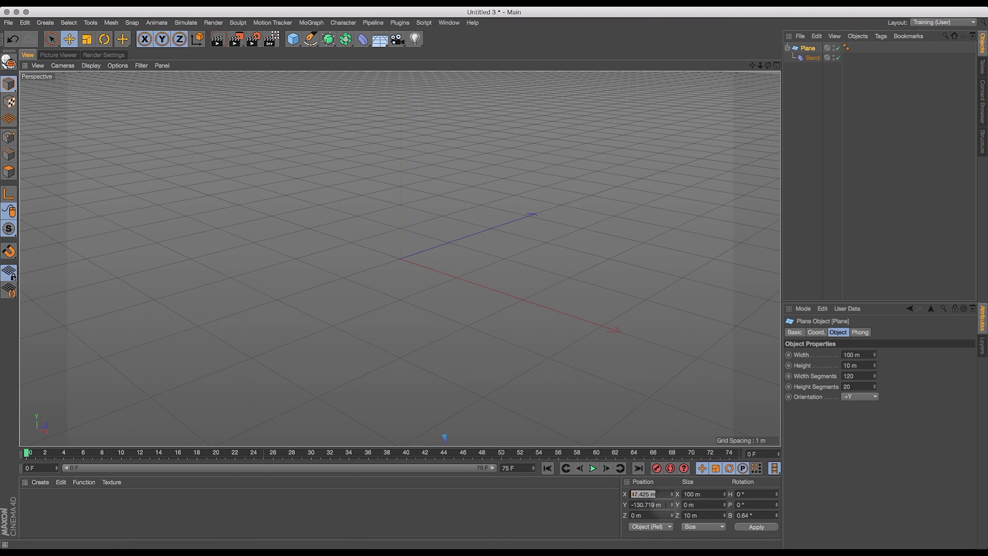
type("0")
left_click_drag(666, 505, 599, 508)
type("0")
key("Return")
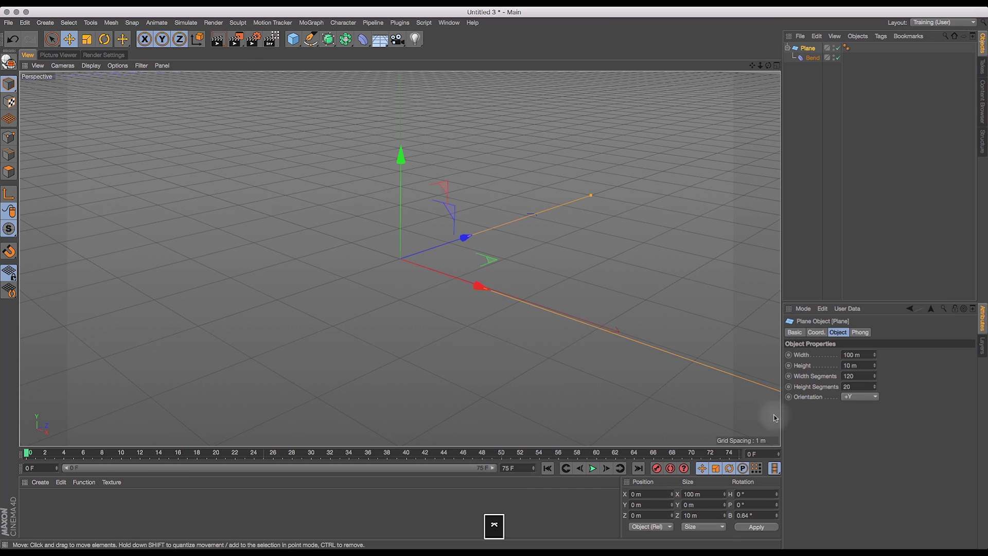
left_click_drag(769, 64, 521, 177)
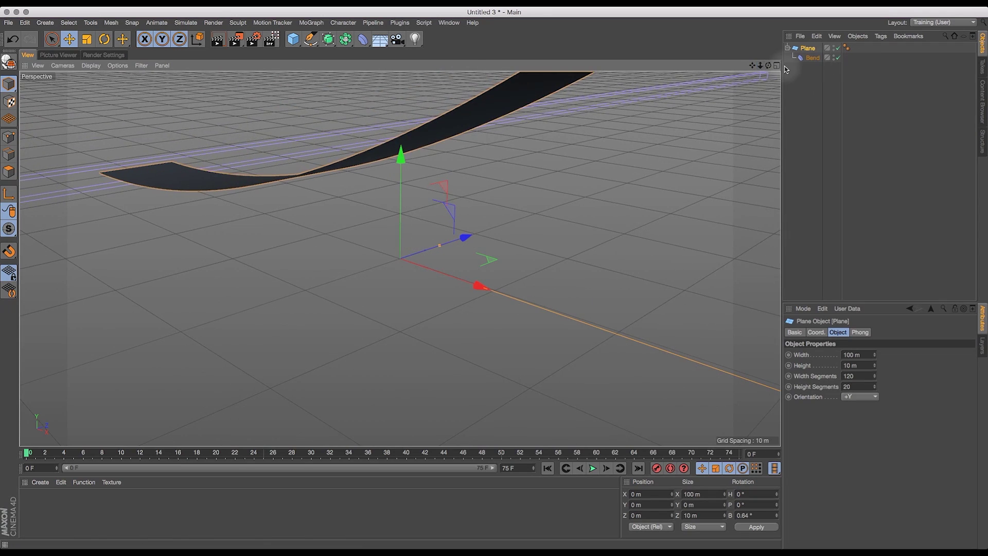
left_click_drag(768, 65, 387, 248)
left_click_drag(753, 66, 772, 65)
- Fit the Bend deformer to its parent Plane, and delete the deformer to leave only the flat Plane
left_click(808, 59)
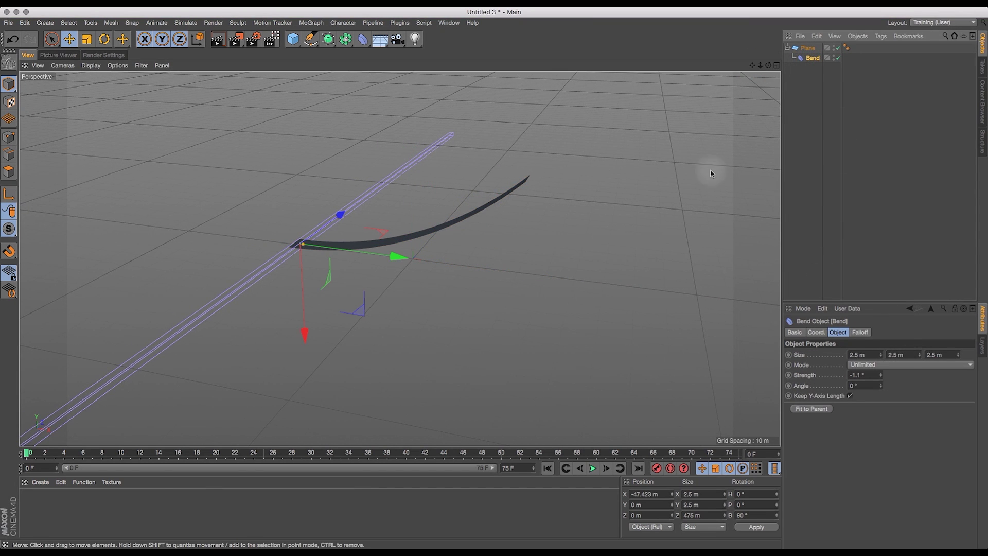
left_click_drag(769, 65, 949, 63)
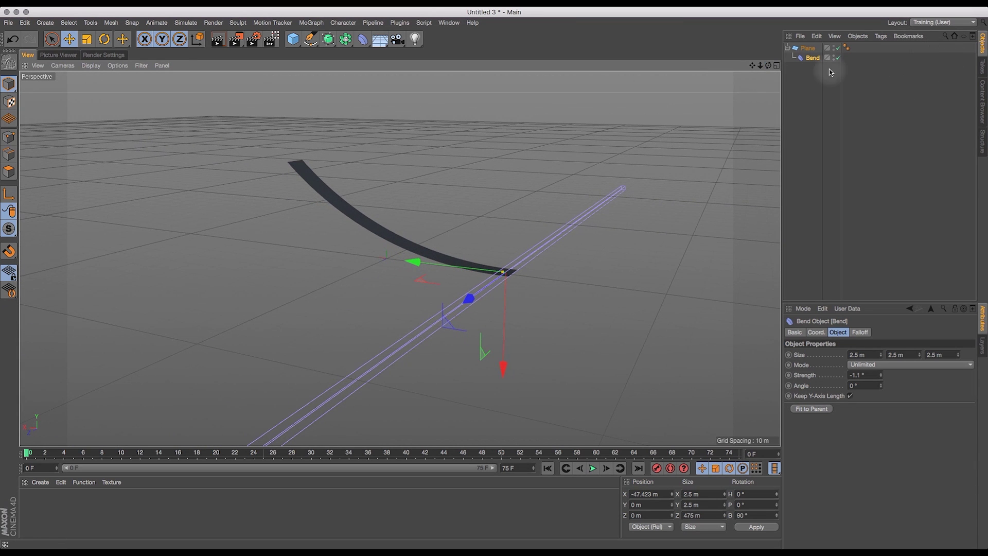
left_click(817, 332)
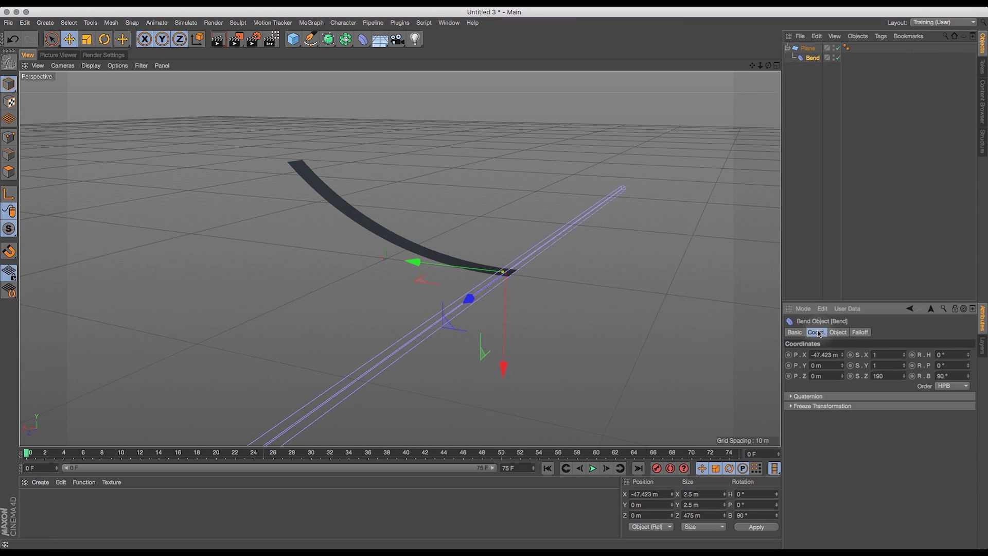
left_click(801, 335)
left_click(837, 333)
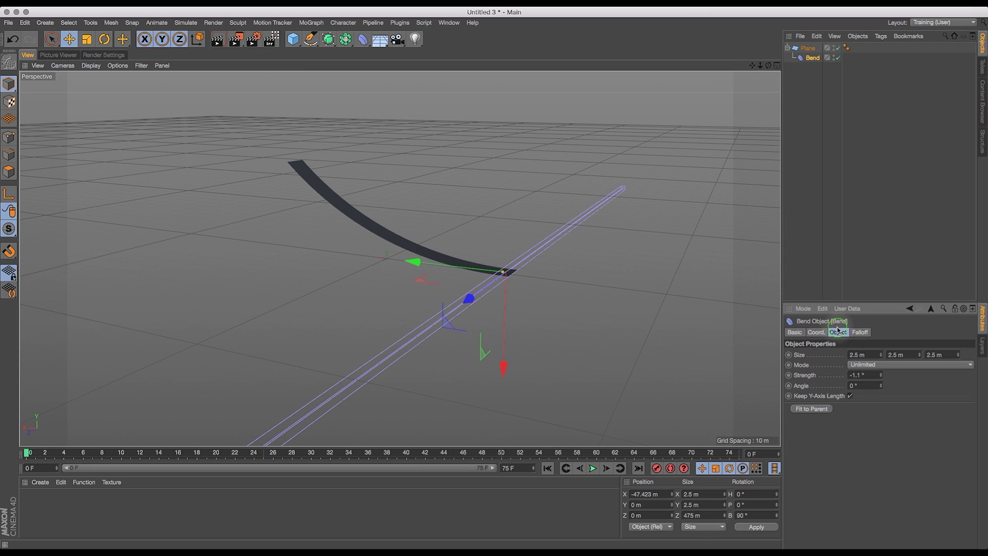
left_click(823, 410)
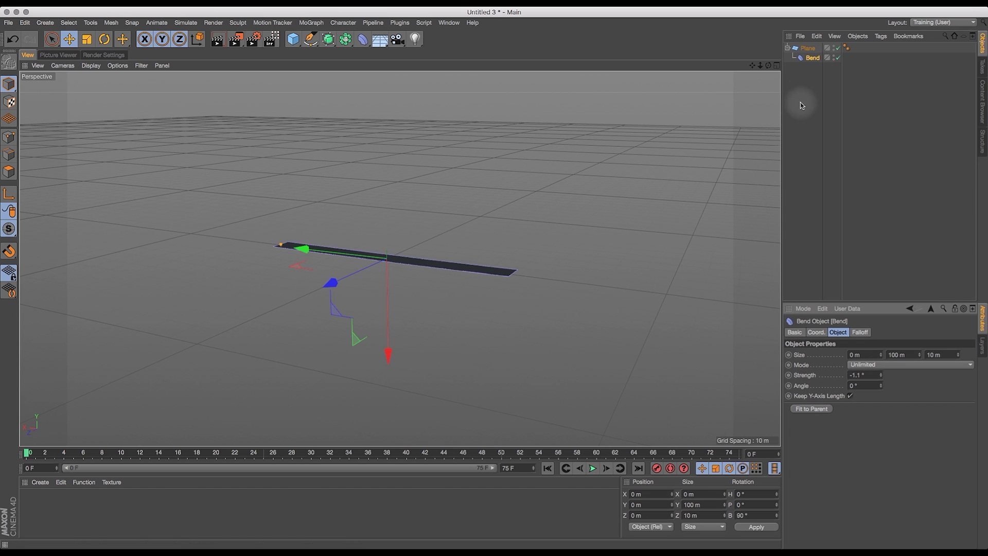
key("Delete")
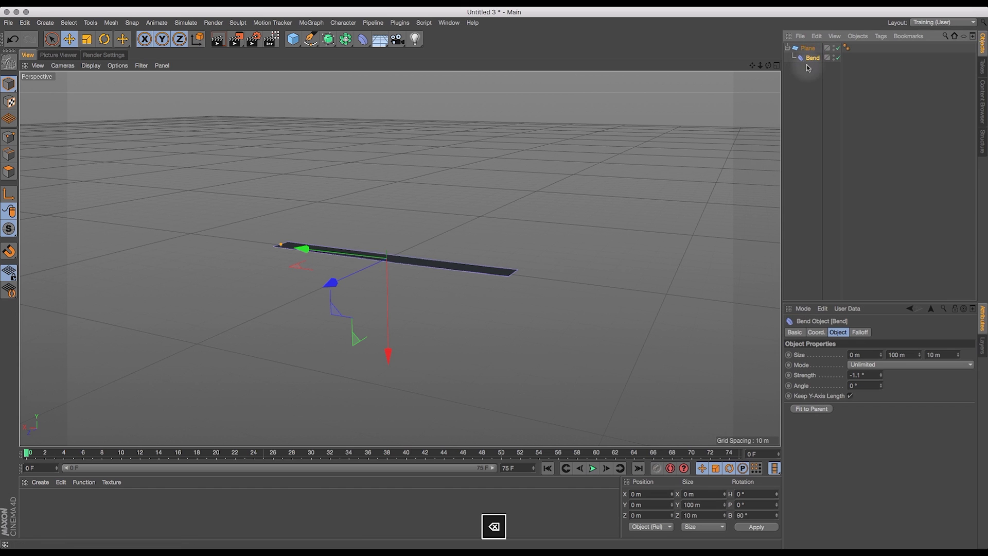
left_click(807, 48)
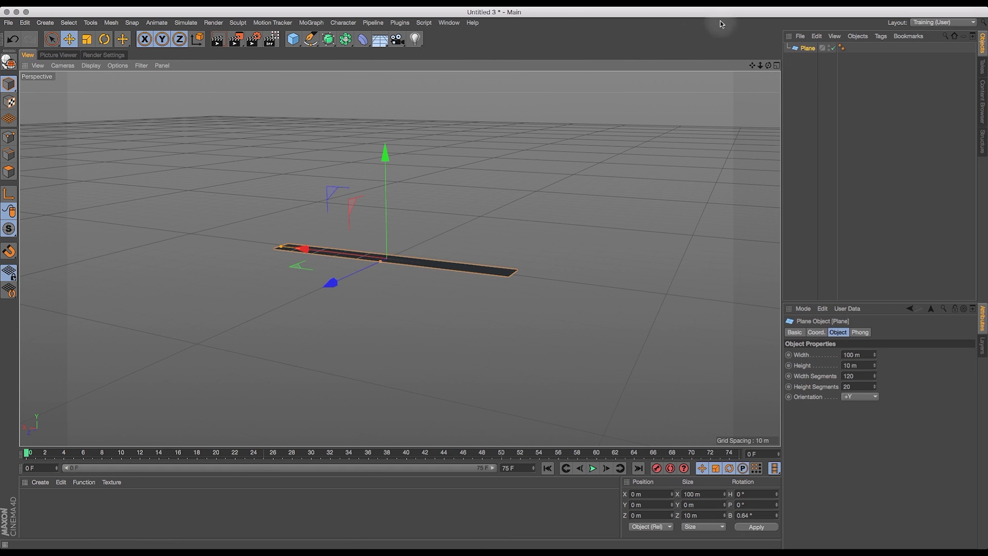
left_click_drag(760, 65, 895, 42)
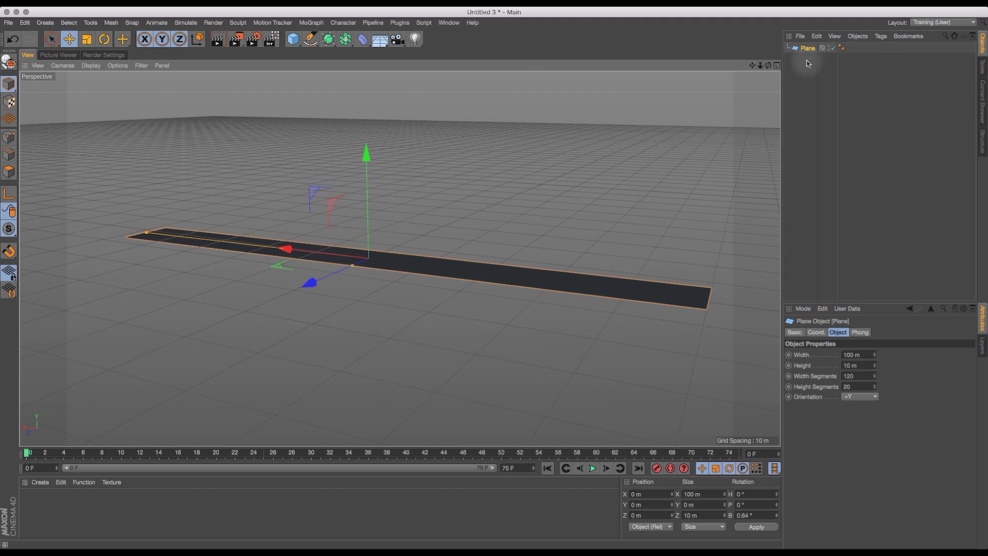
left_click_drag(769, 65, 751, 102)
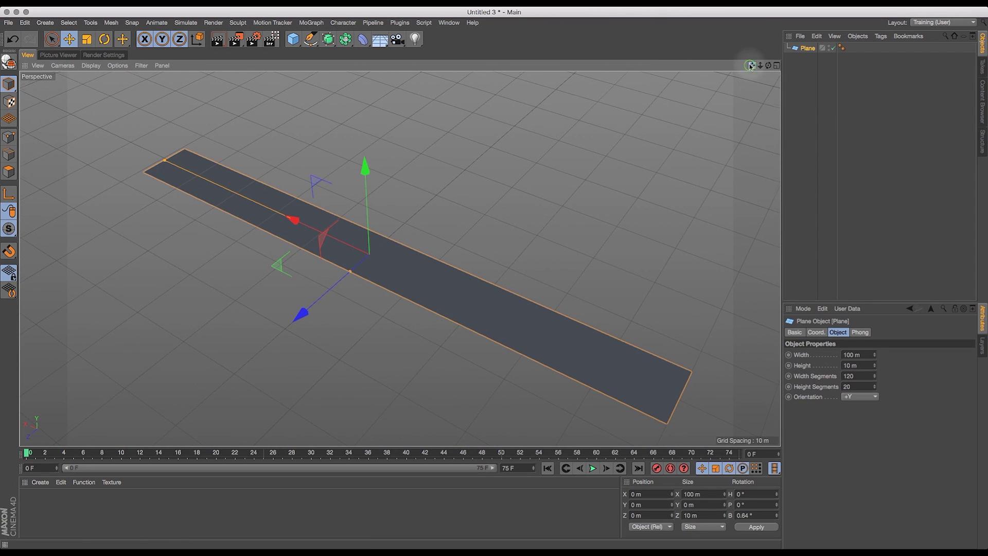
left_click_drag(752, 66, 740, 17)
mouse_move(769, 66)
left_mouse_down()
mouse_move(757, 70)
mouse_move(765, 74)
left_mouse_up()
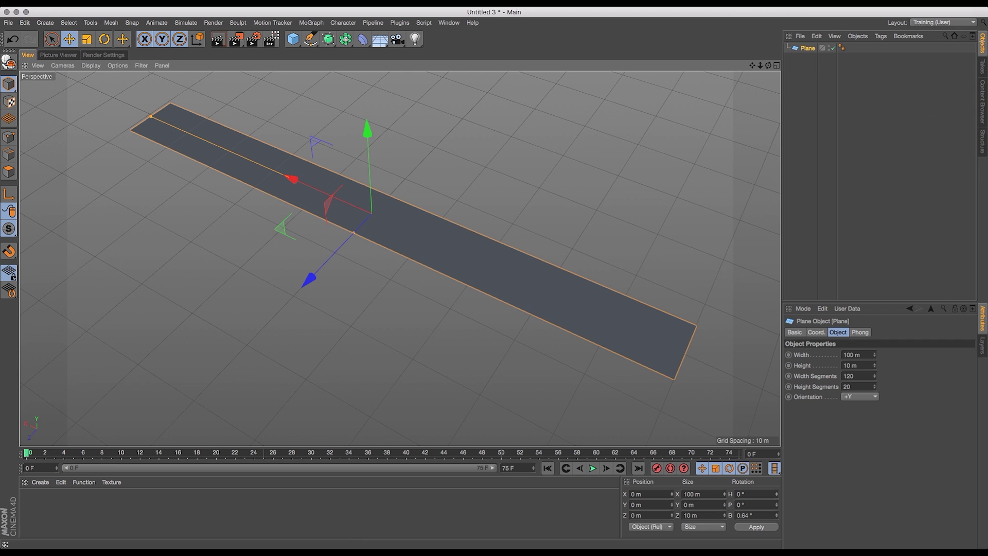
- Examine the habitat's floor in the existing render in the Picture Viewer, enlarged to fill the window
left_click(57, 56)
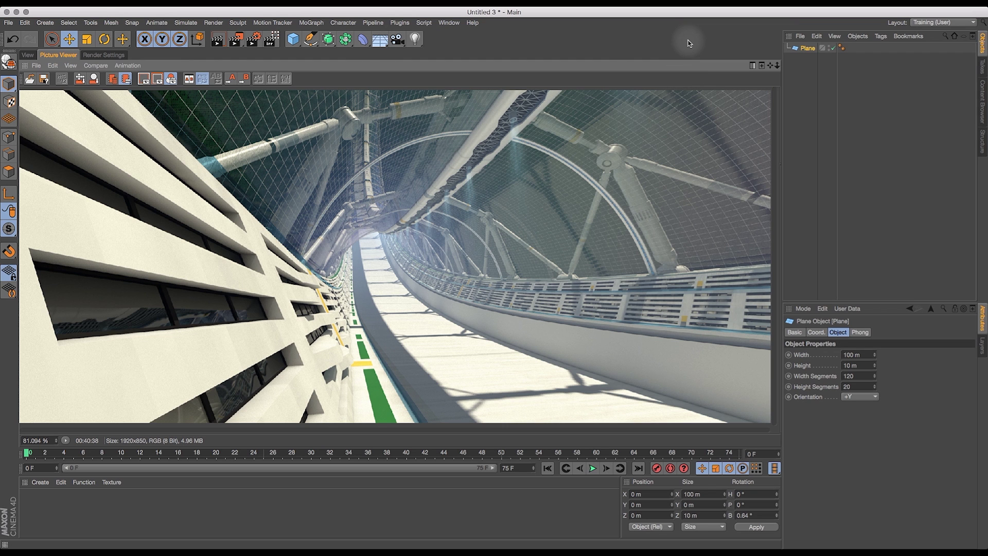
key("ctrl+Tab")
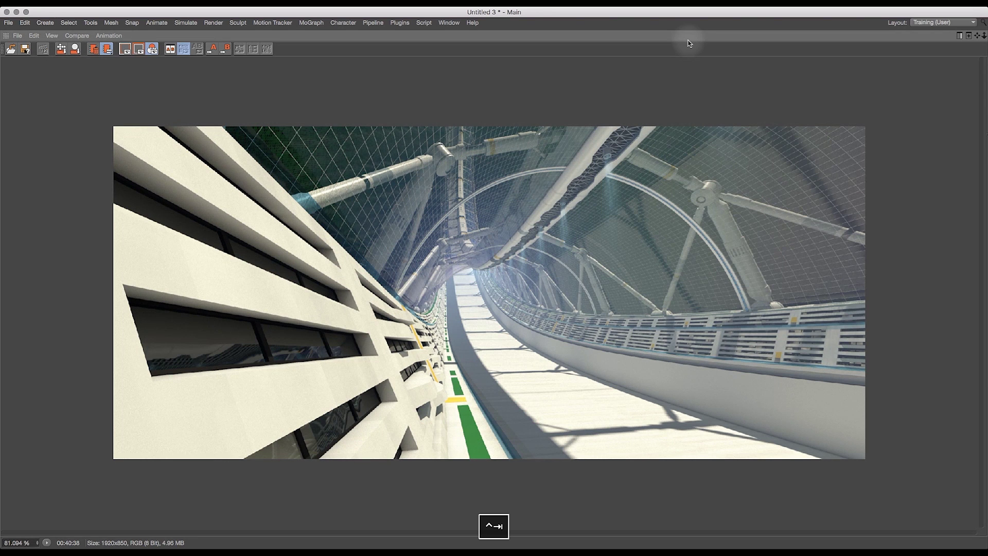
left_click(51, 36)
mouse_move(79, 62)
left_click(200, 138)
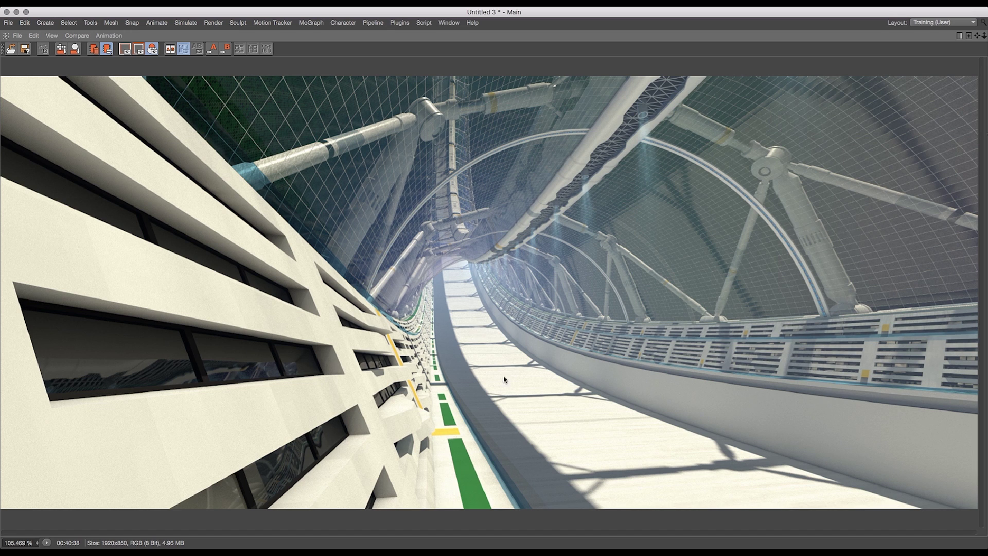
key("space")
key("ctrl+Tab")
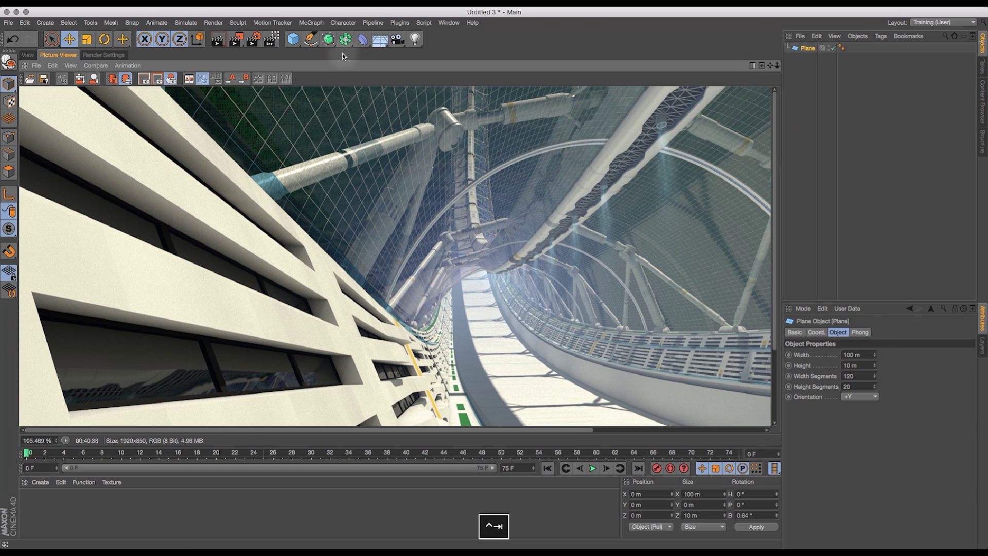
- Switch the perspective view's display to Quick Shading (Lines) and bring the Plane's segments into close view
left_click(27, 55)
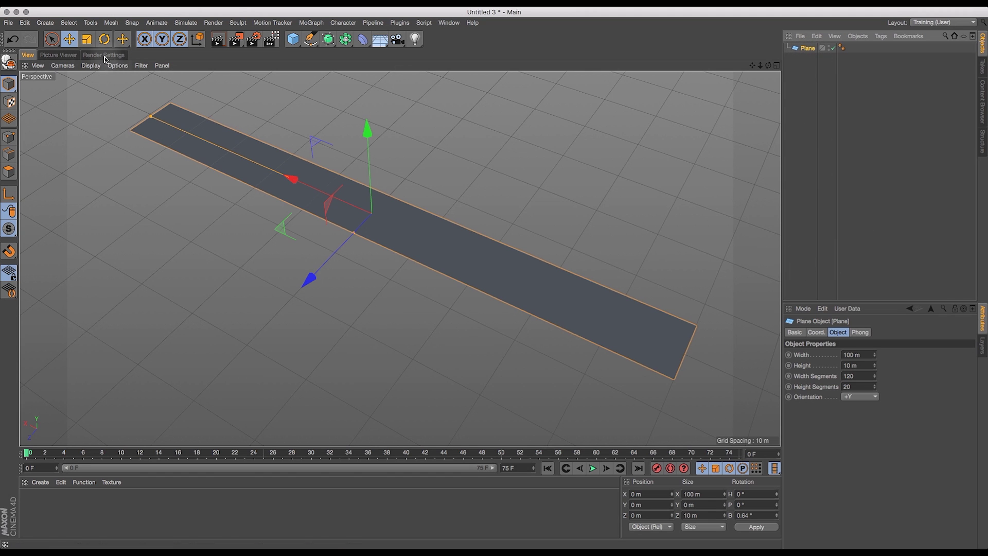
left_click(91, 65)
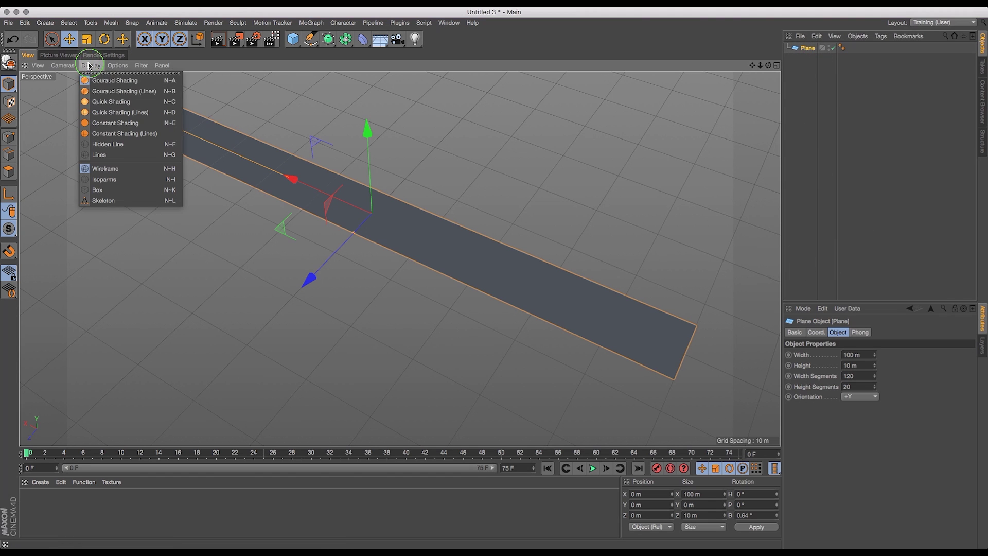
left_click(109, 112)
left_click_drag(770, 67, 797, 94)
left_click_drag(761, 66, 940, 45)
left_click_drag(752, 65, 657, 141)
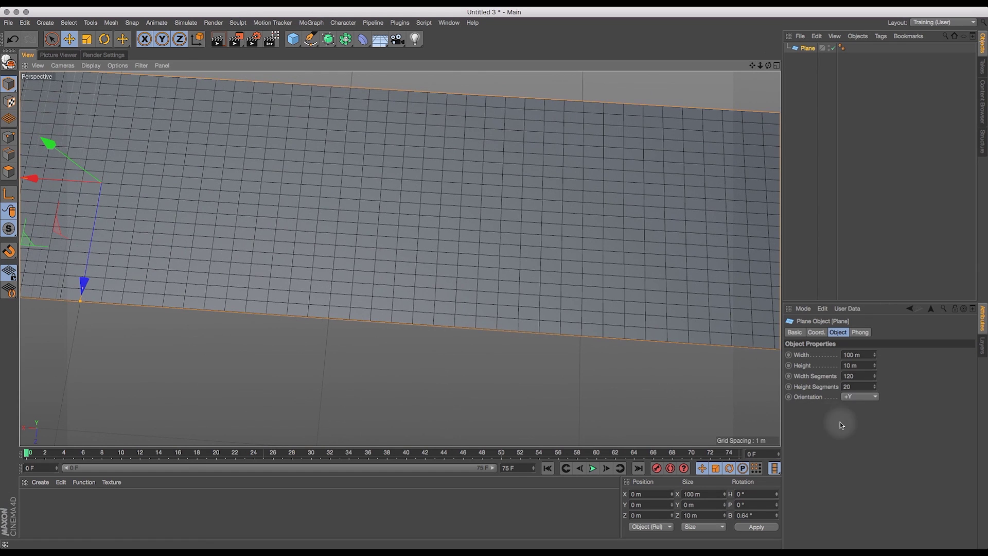
- Set the Plane's width segments to 200
left_click(858, 376)
type("200")
key("Return")
left_click_drag(769, 66, 728, 123)
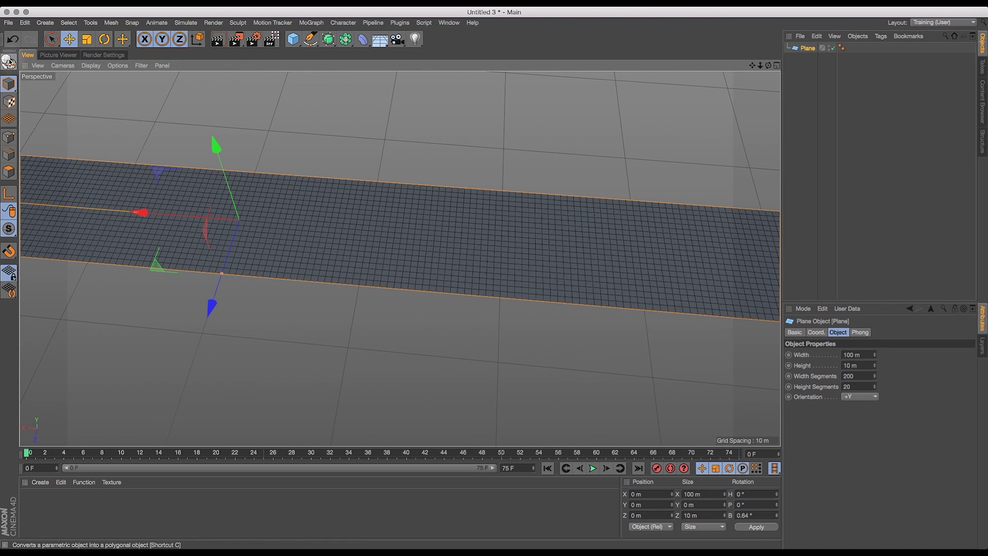
- Convert the flat, subdivided parametric Plane into an editable polygon object
key("c")
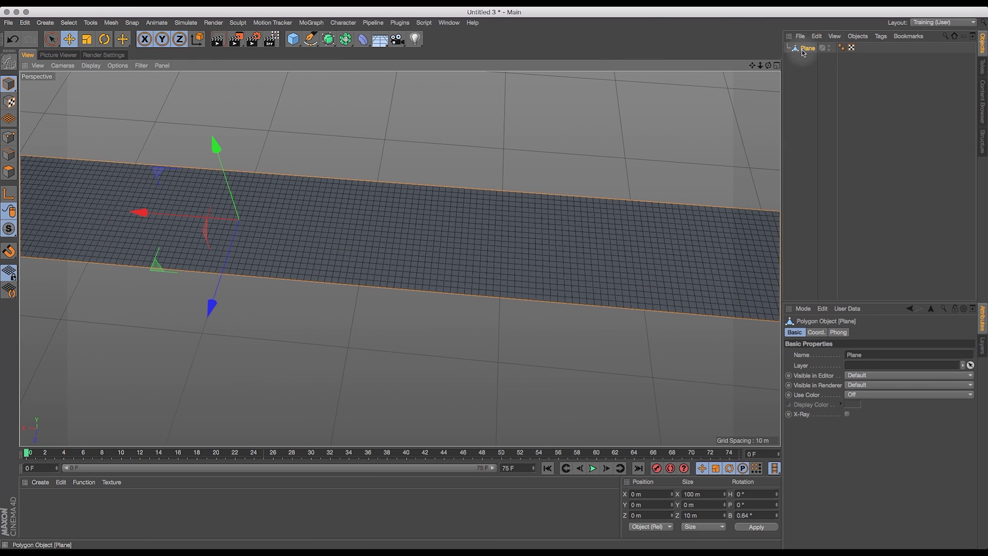
left_click_drag(753, 64, 754, 65)
left_click_drag(769, 66, 747, 67)
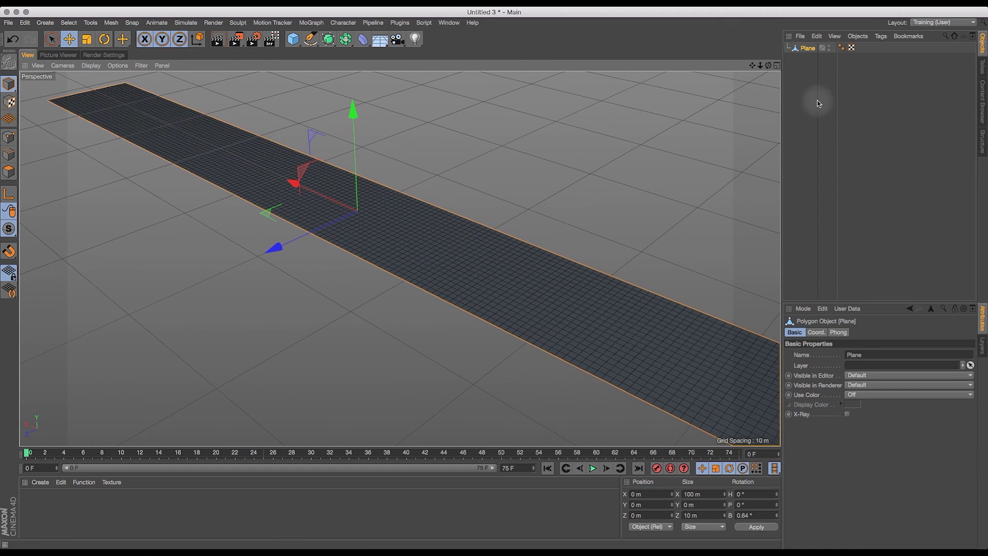
- Change the interface to the Sculpt layout and widen the perspective view beside the sculpting tools
left_click(950, 23)
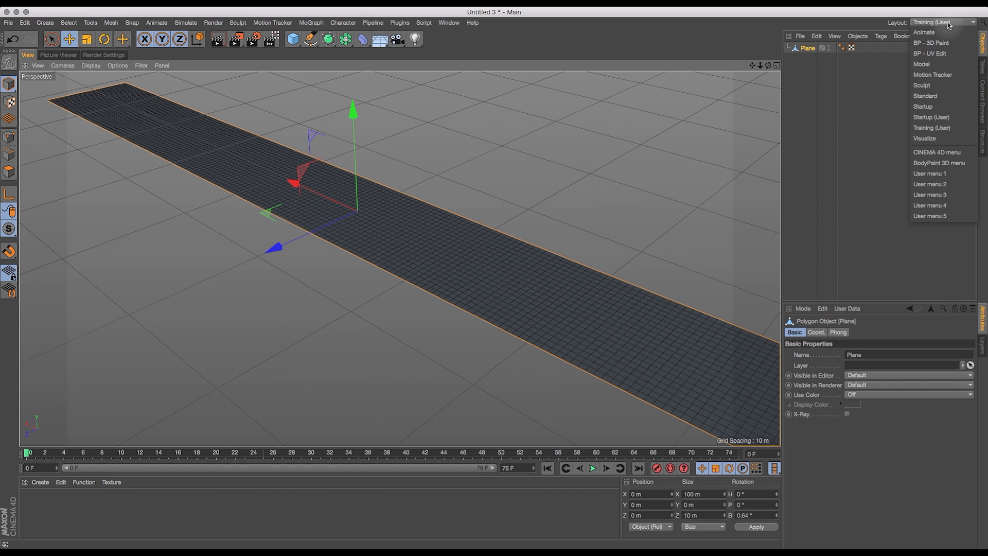
left_click(945, 85)
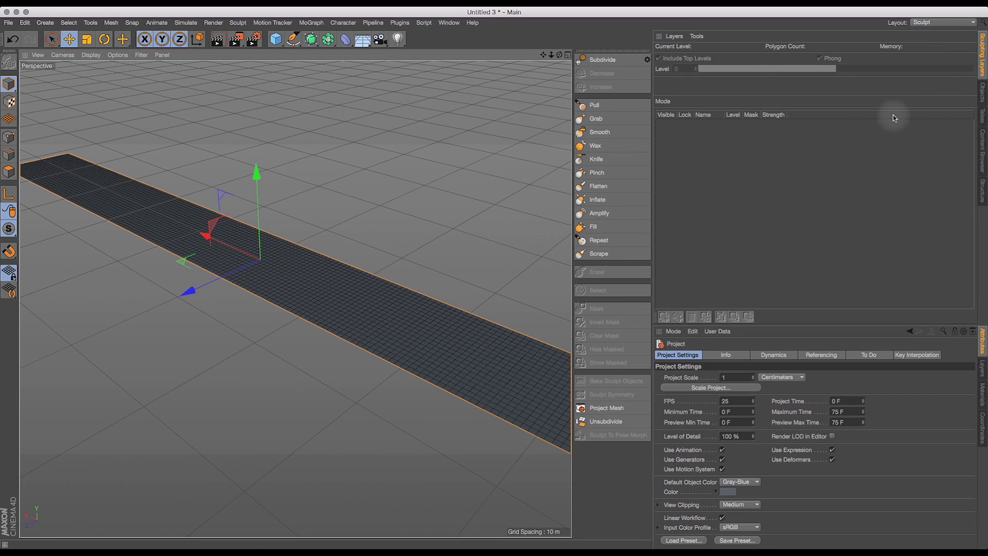
left_click(656, 202)
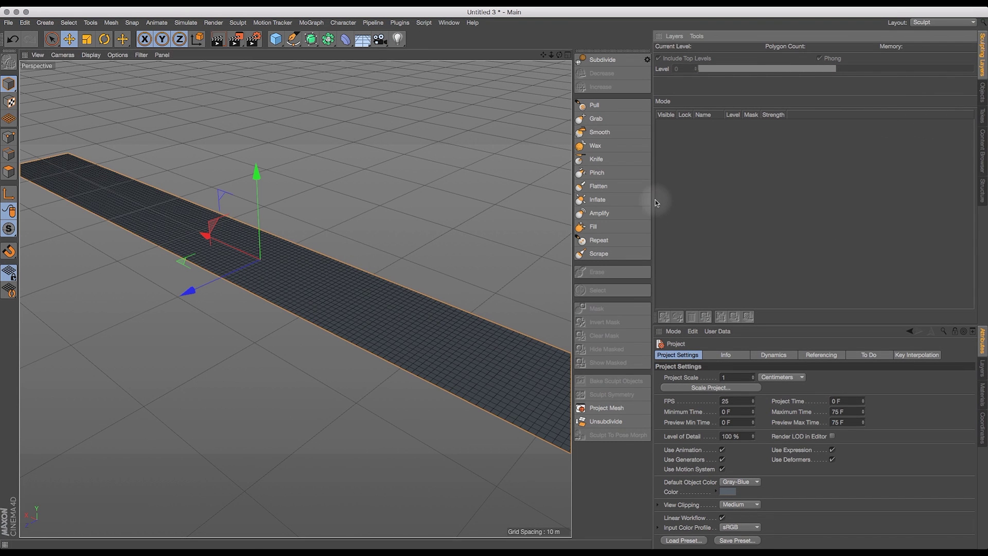
left_click_drag(653, 210, 841, 219)
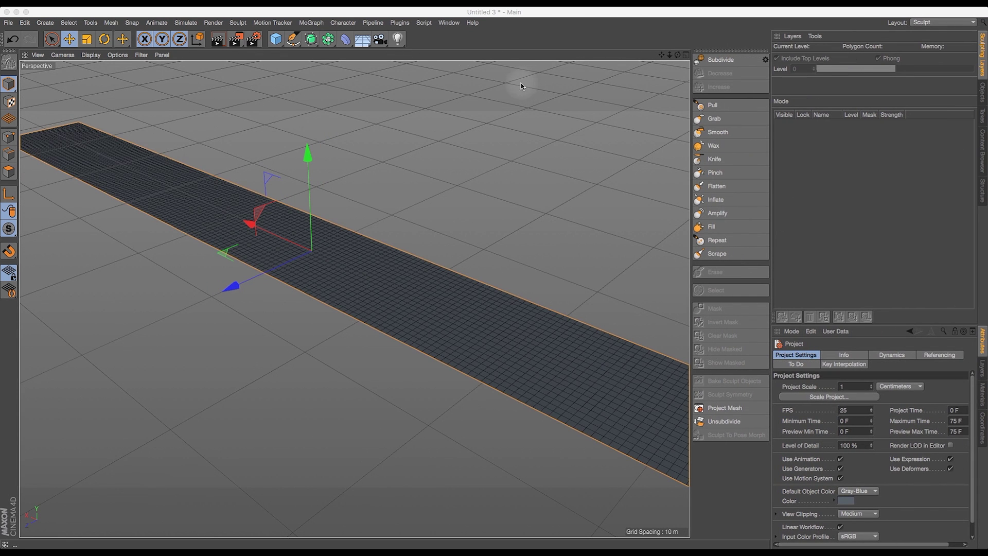
left_click_drag(663, 56, 521, 140)
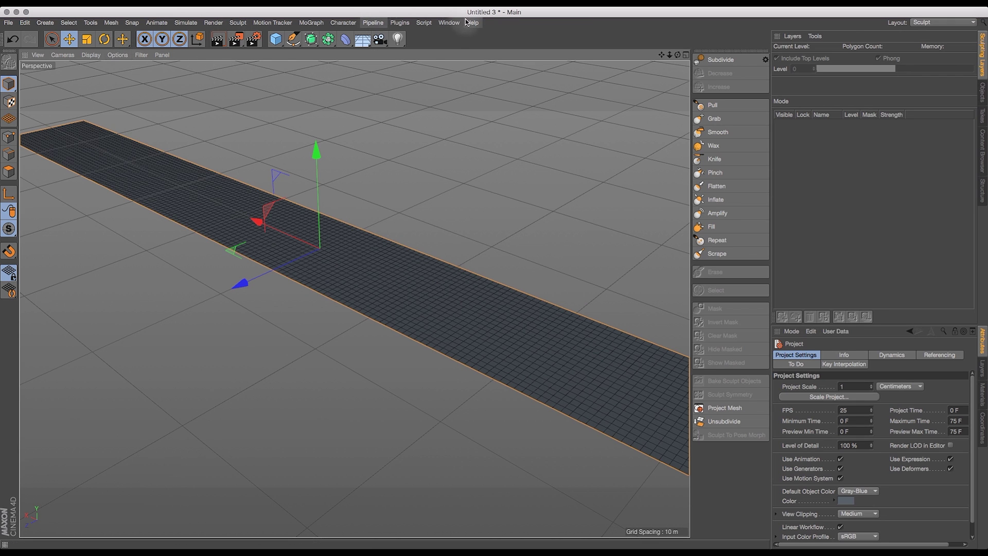
- Bring up the Ring Colony Concept.c4d project in the Training (User) layout and widen the object name column
left_click(451, 23)
left_click(481, 287)
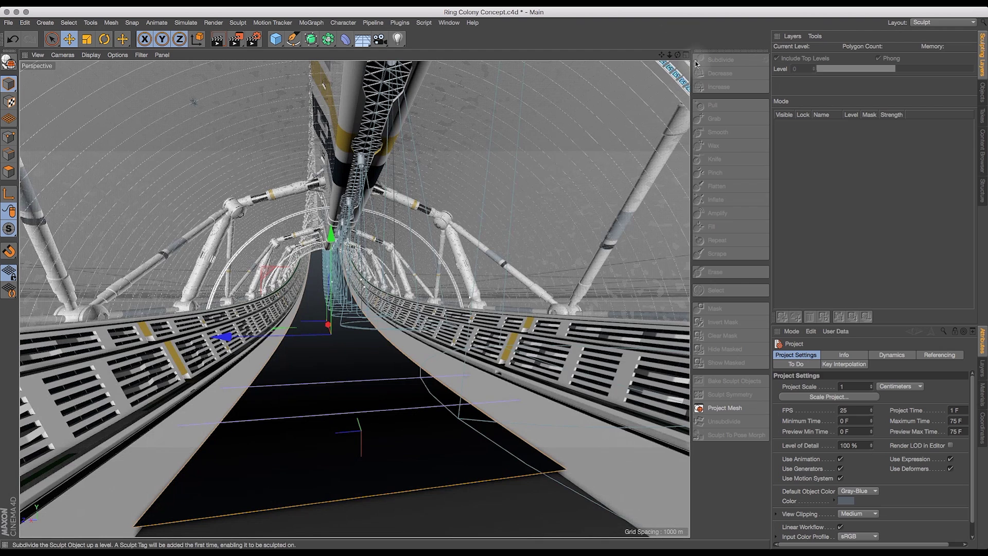
left_click_drag(662, 54, 682, 47)
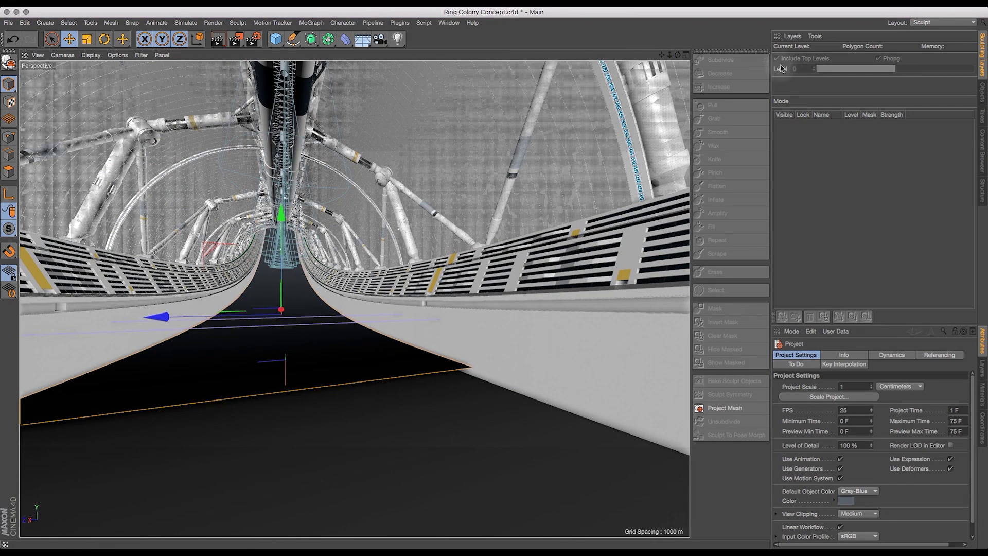
left_click(955, 26)
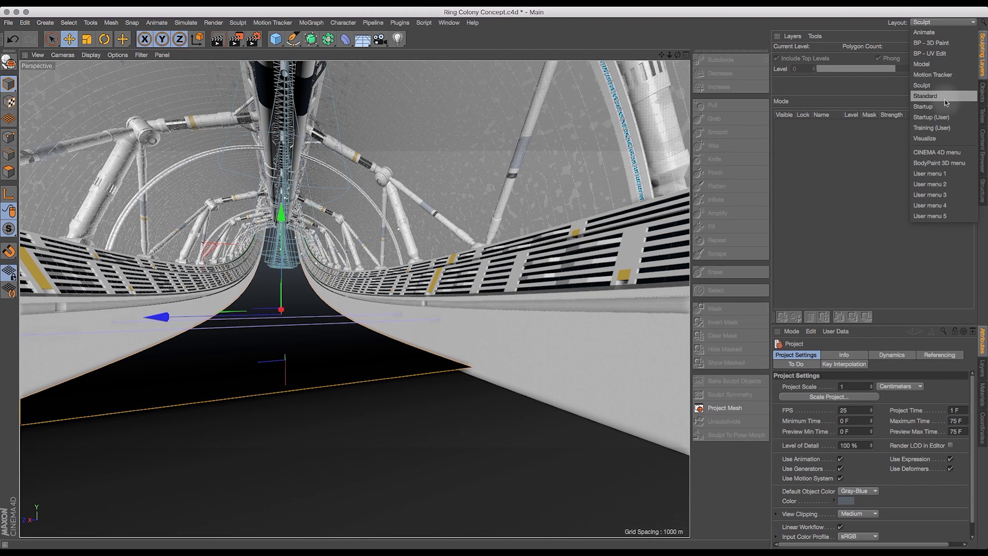
left_click(939, 127)
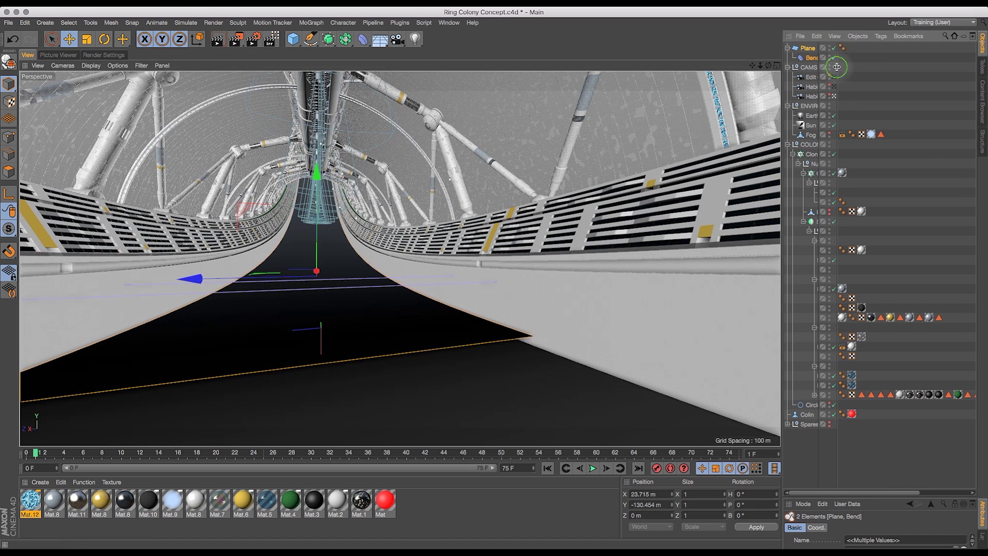
left_click_drag(837, 67, 913, 75)
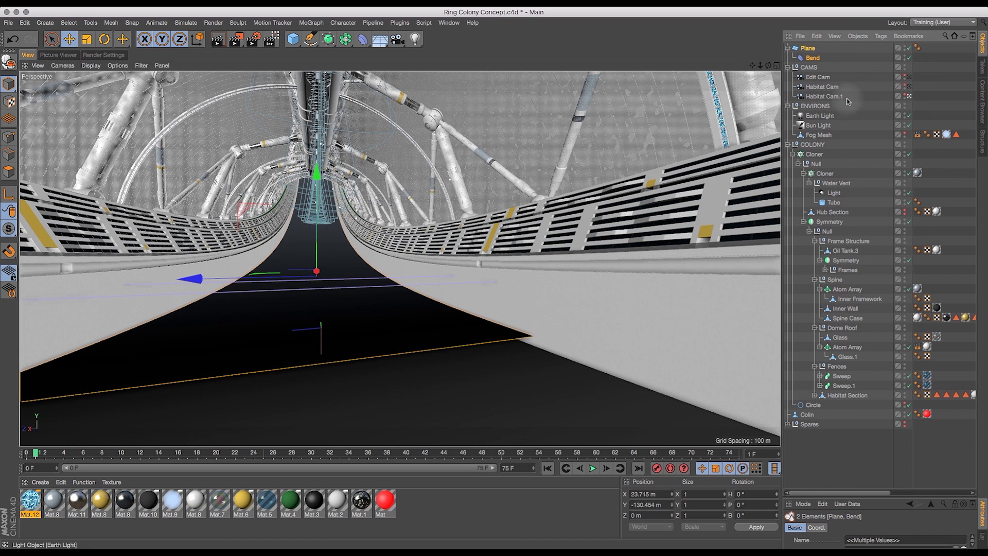
- Disable the COLONY's main Cloner, the Symmetry beneath it and the Symmetry inside Frame Structure
left_click(909, 154)
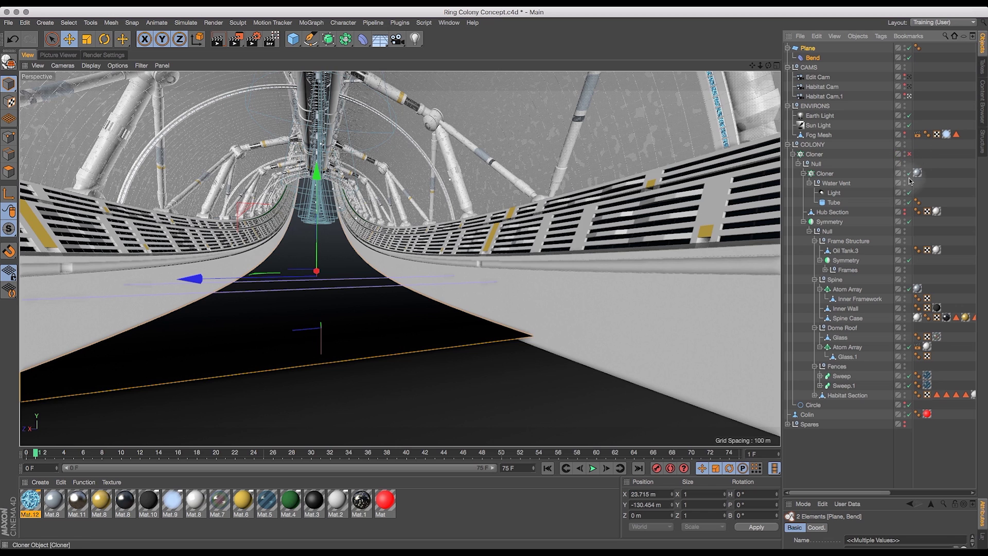
left_click(910, 221)
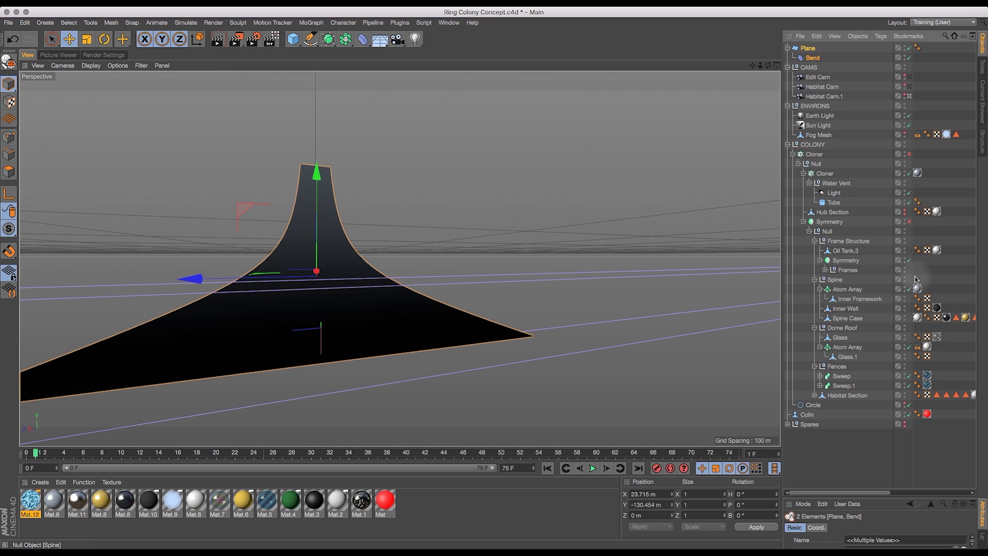
left_click(910, 260)
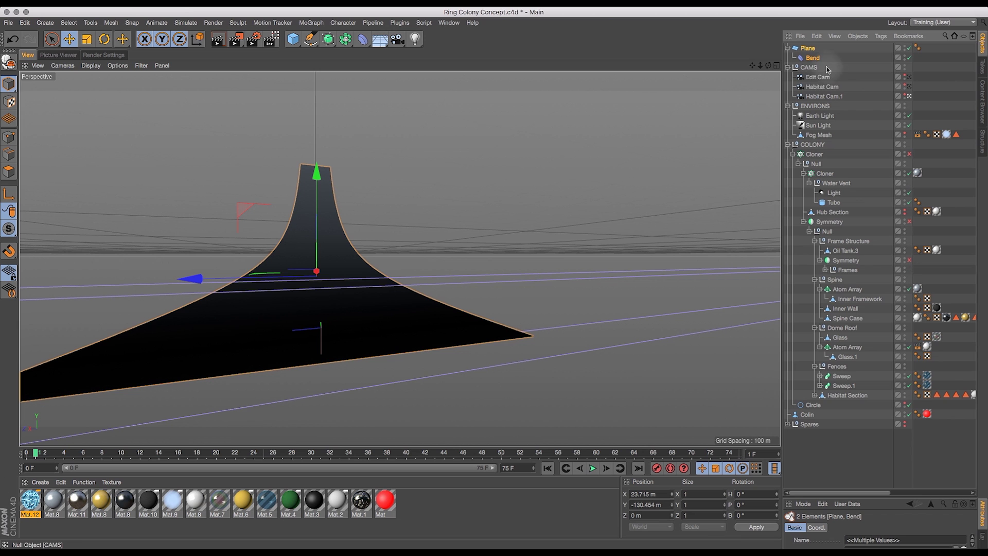
- Look through the Edit Cam and frame the single habitat section's side wall and floor up close
left_click(910, 77)
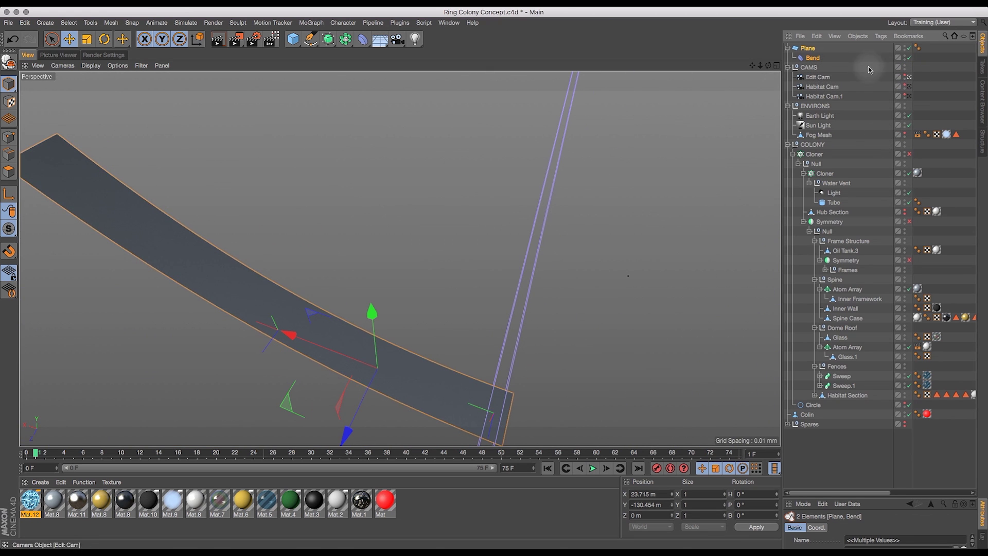
left_click_drag(760, 65, 746, 163)
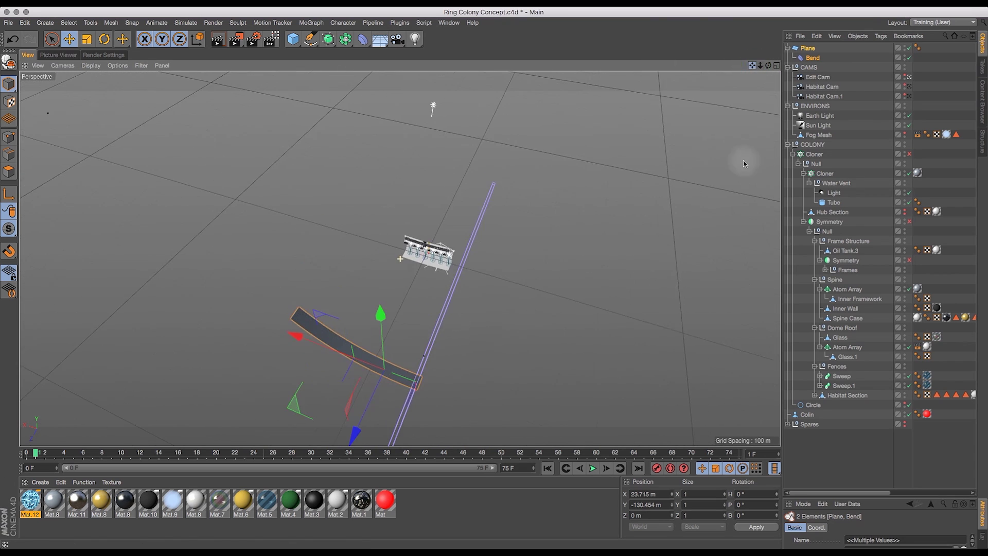
left_click_drag(761, 65, 823, 48)
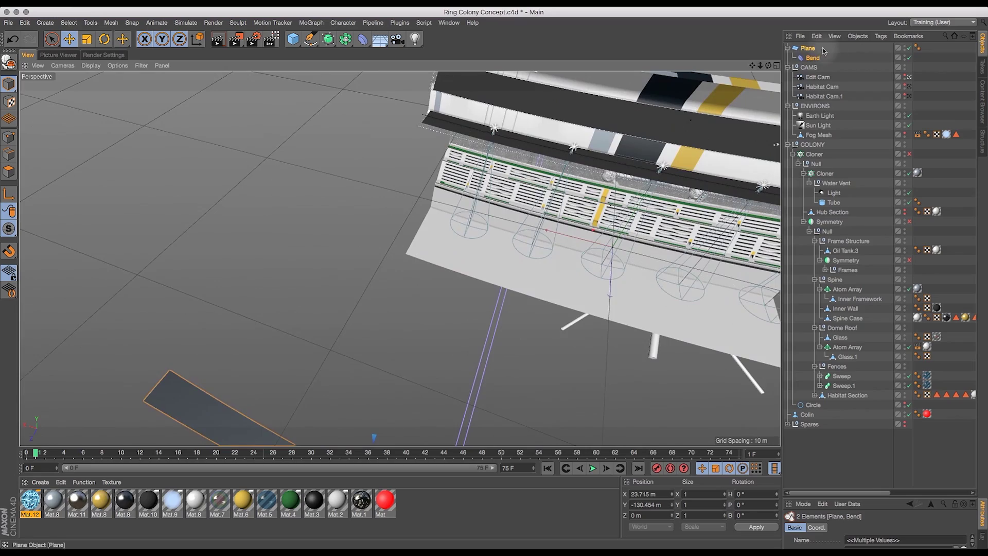
left_click_drag(768, 66, 805, 98)
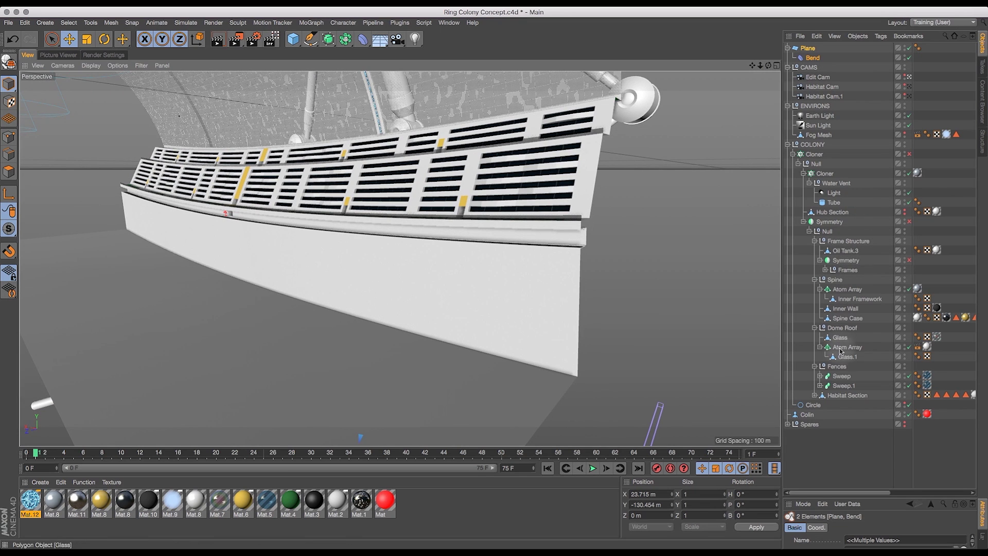
- Check the height of the Habitat Section's plain side wall by selecting individual wall polygons in Polygon mode
left_click(847, 395)
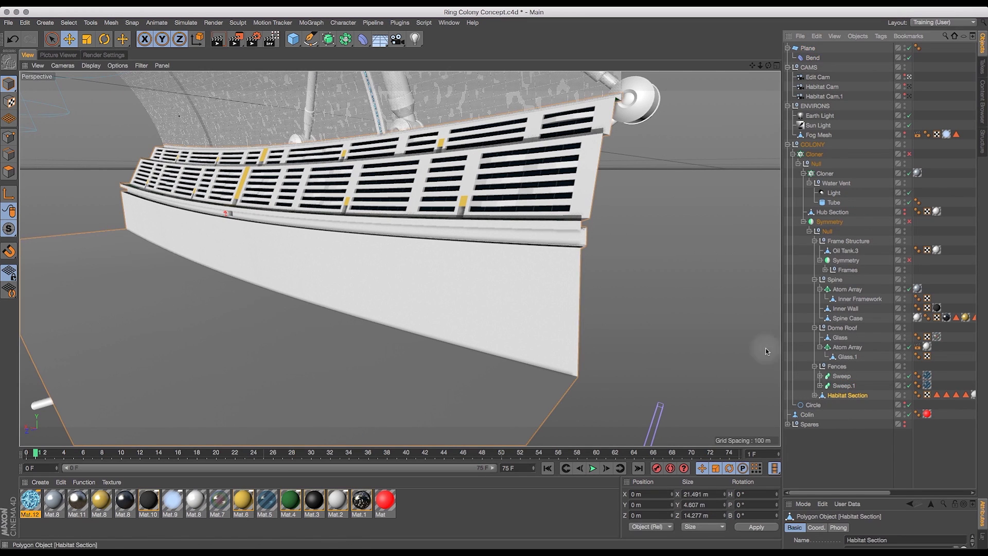
left_click(8, 171)
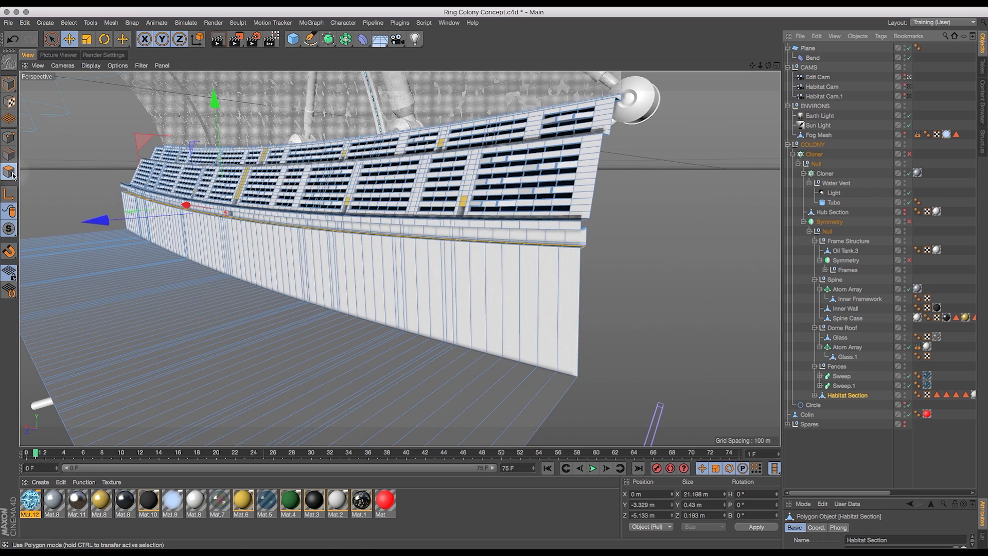
left_click(376, 267)
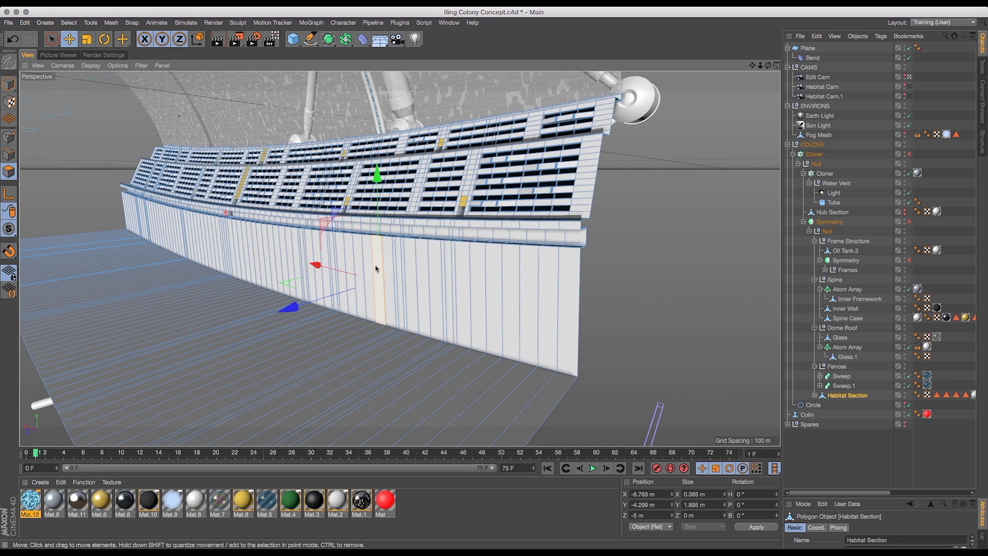
left_click(416, 288)
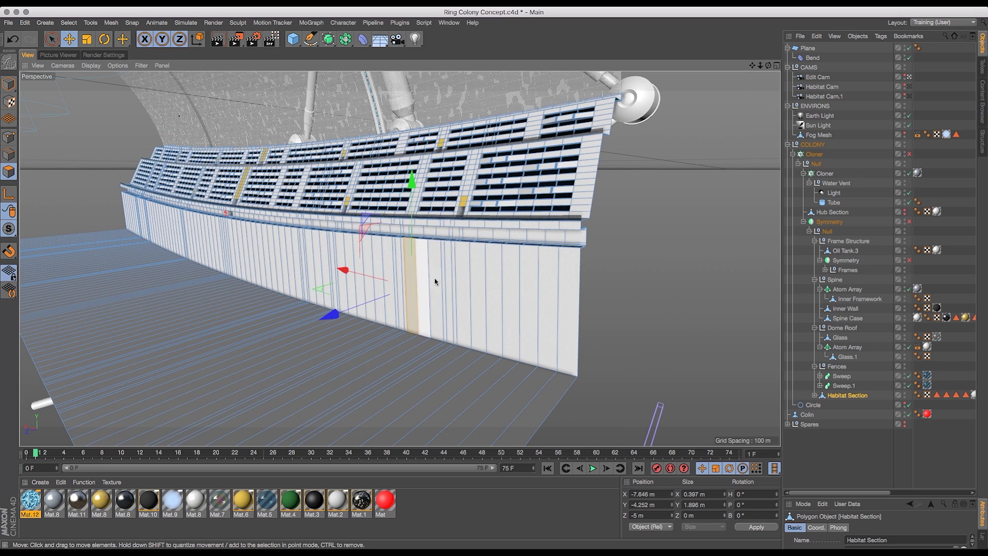
left_click(430, 373)
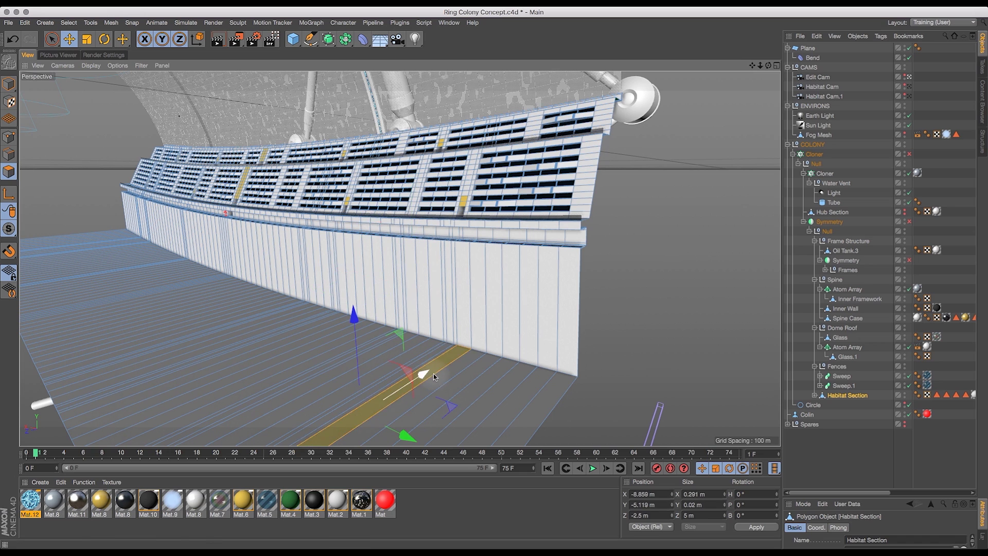
left_click(434, 287)
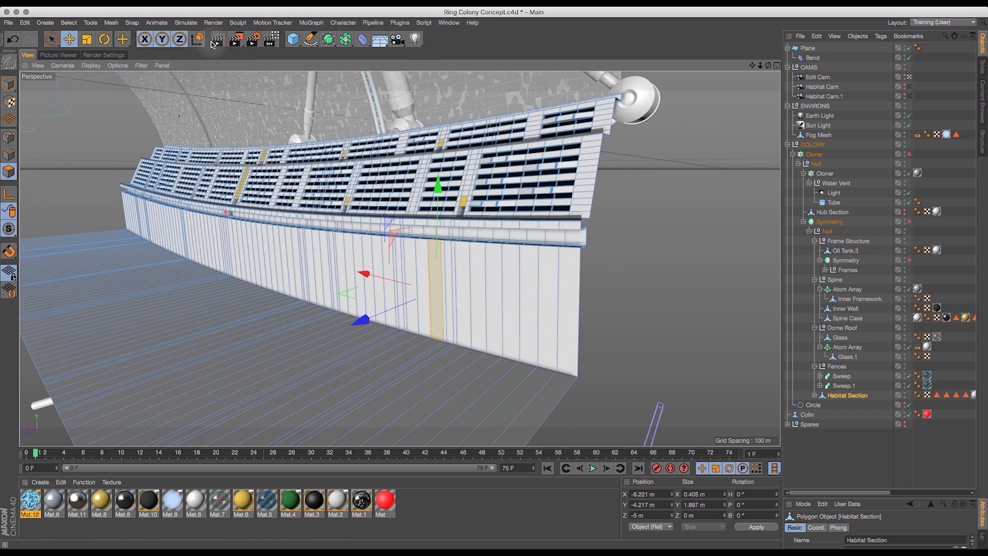
- Return to the Untitled 3 project and duplicate the polygon Plane in place
left_click(449, 23)
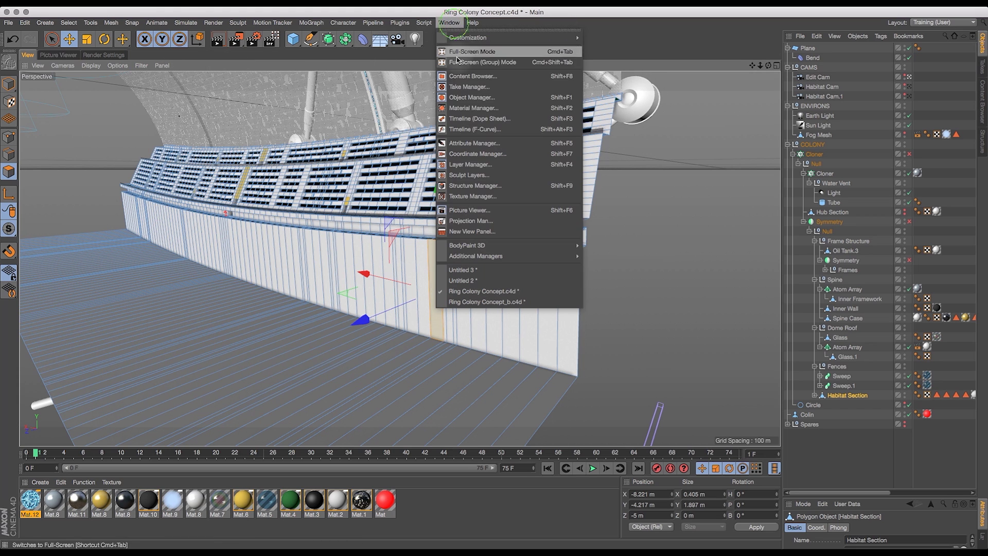
left_click(462, 270)
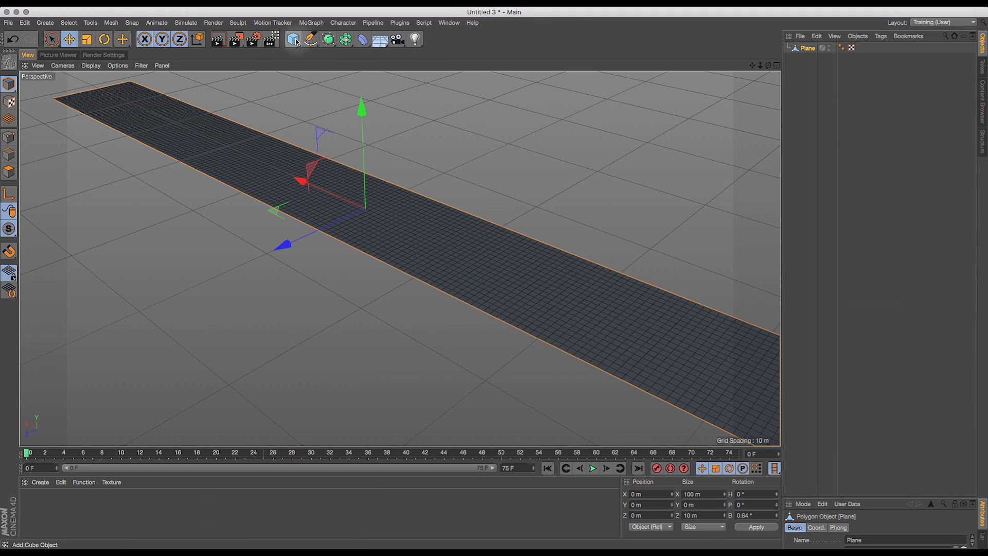
left_click(809, 48)
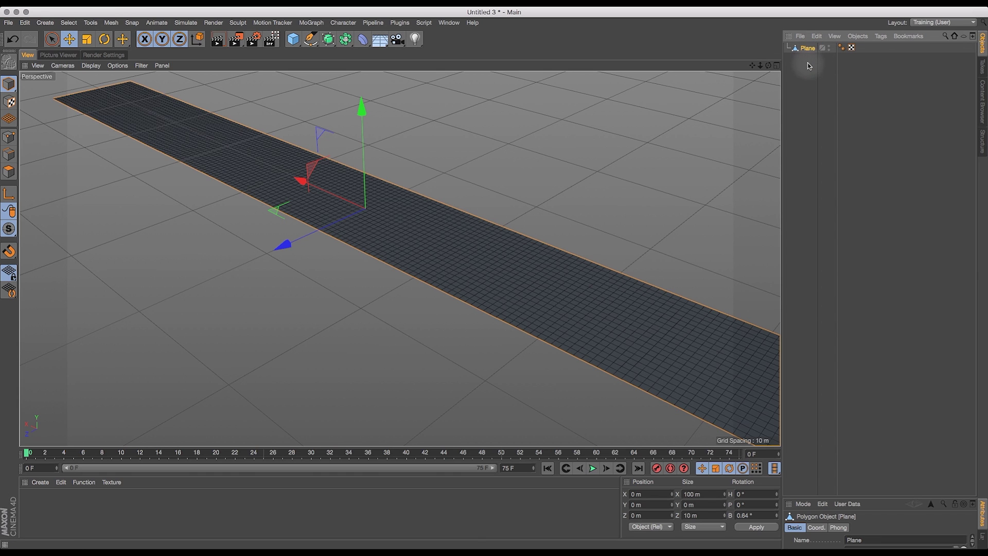
key("super+v")
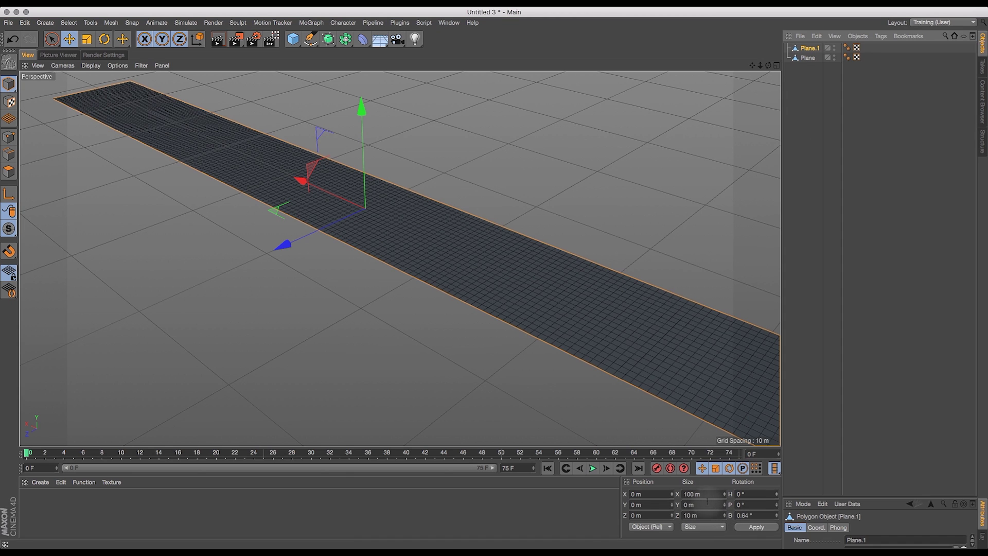
- Set the duplicated plane's Z size to 1.89 m
left_click(704, 515)
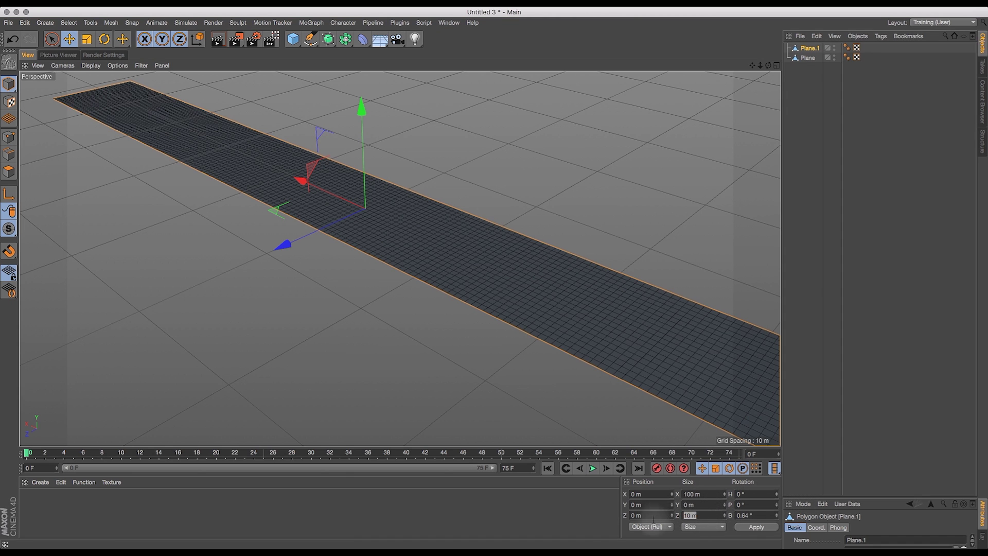
type("1.89")
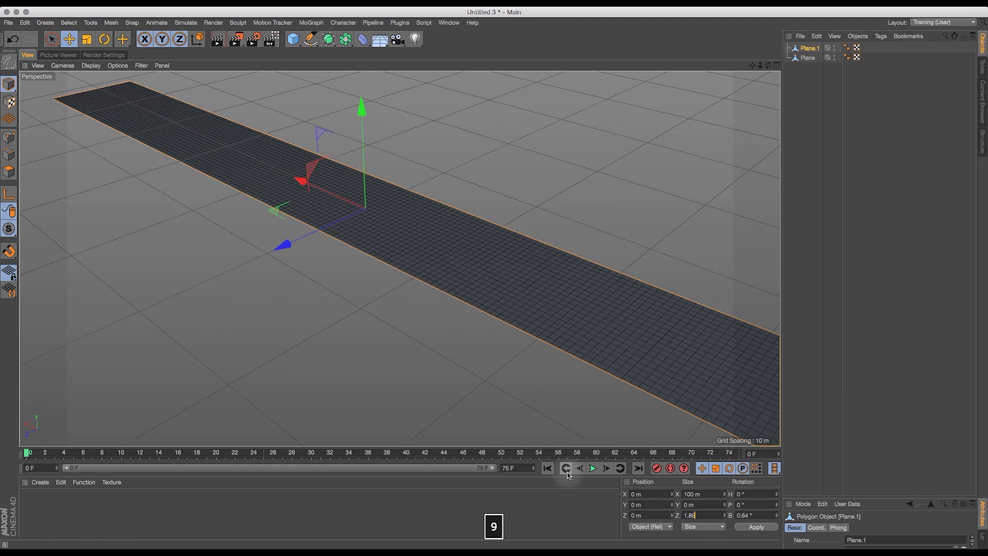
key("Return")
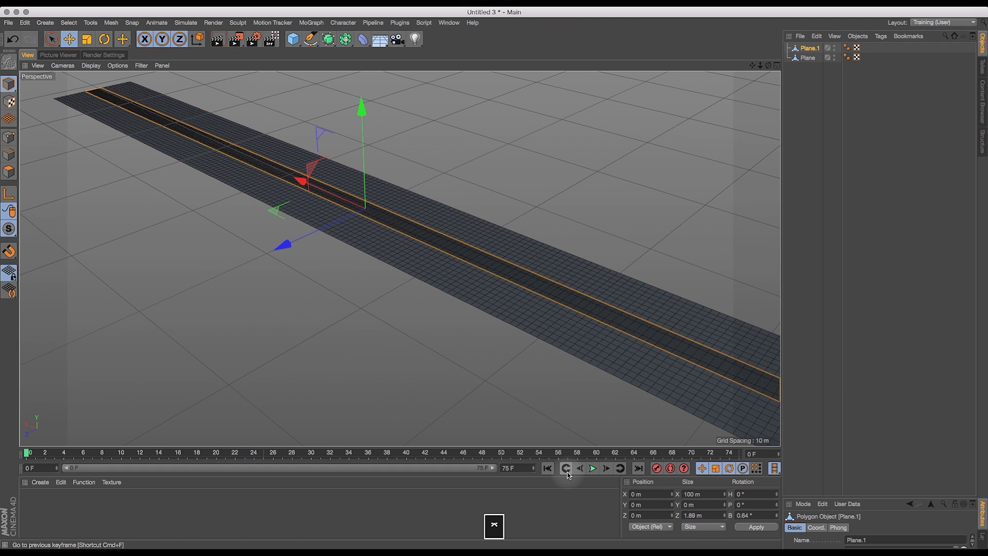
- Round the duplicated plane's Z size up to 1.9 m
left_click_drag(712, 515, 641, 518)
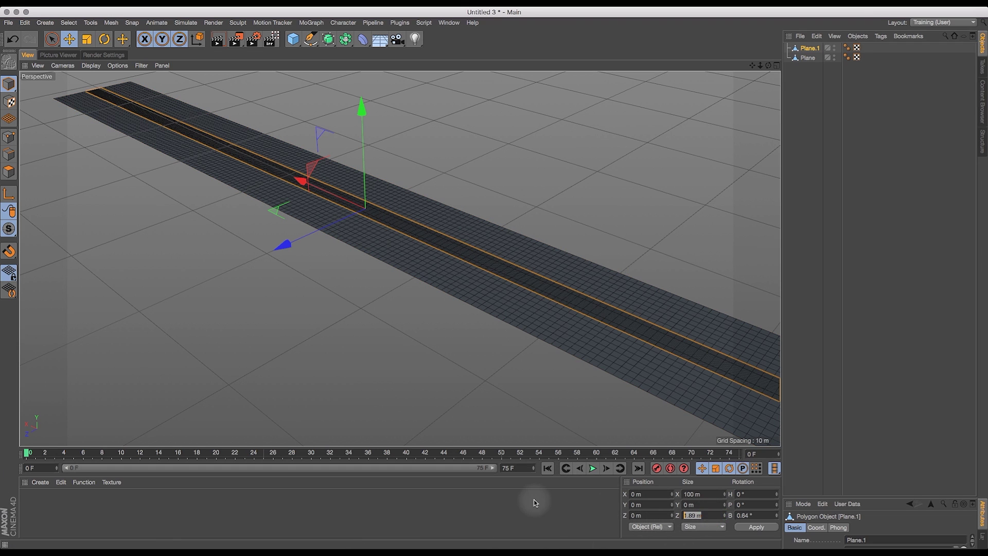
type("1.9")
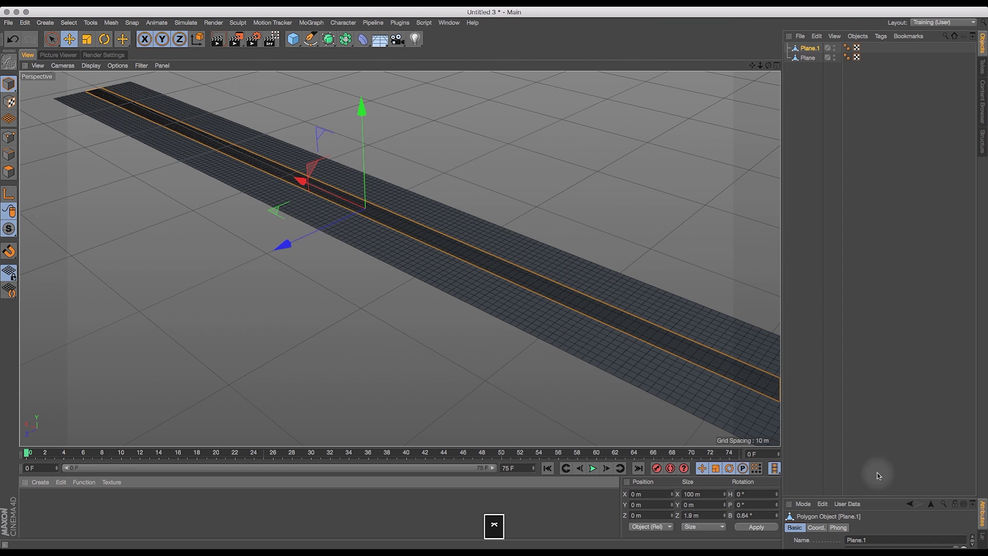
key("Return")
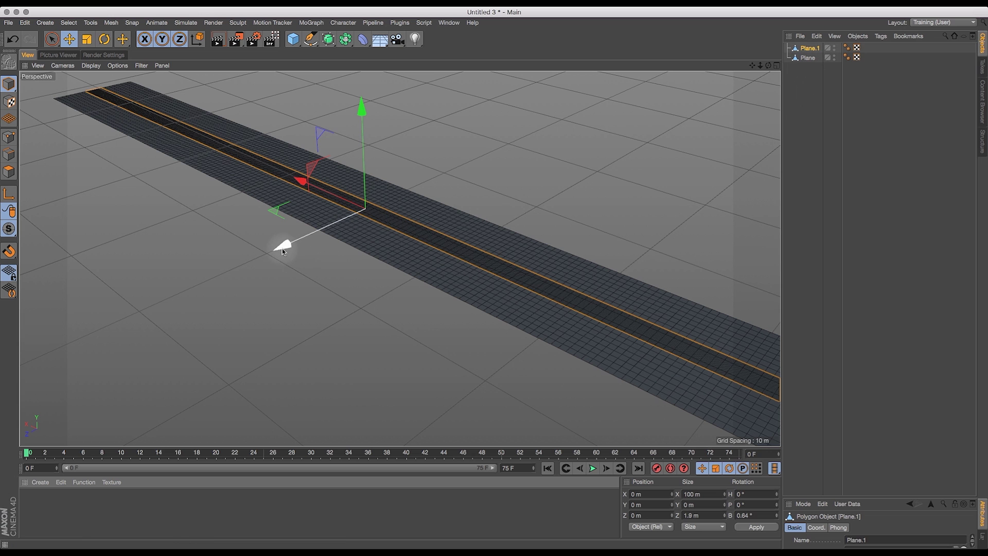
- Move the duplicated plane to the floor's far long edge, Z about -6.16 m, and rotate it -90° to stand upright
left_click_drag(281, 250, 341, 224)
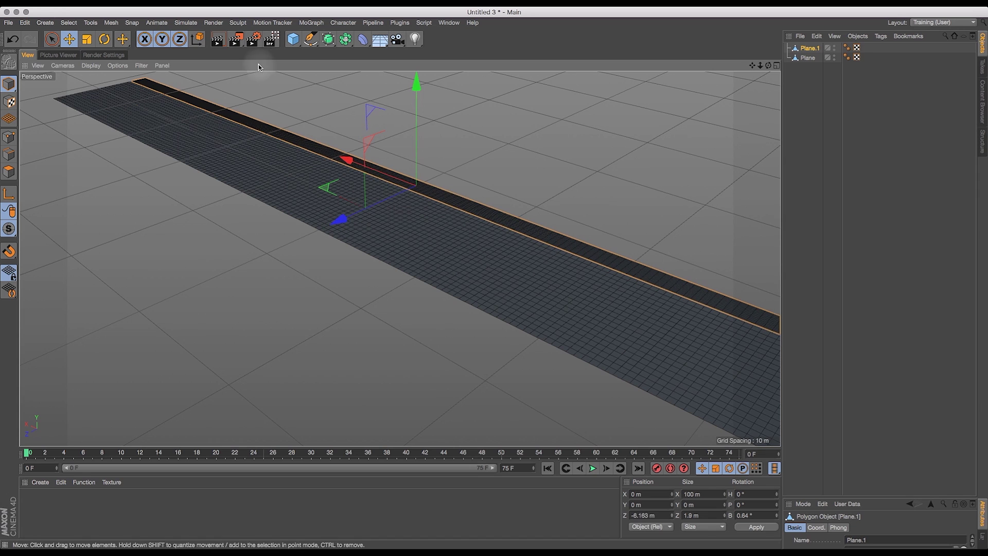
left_click(104, 39)
left_click_drag(389, 149, 379, 234)
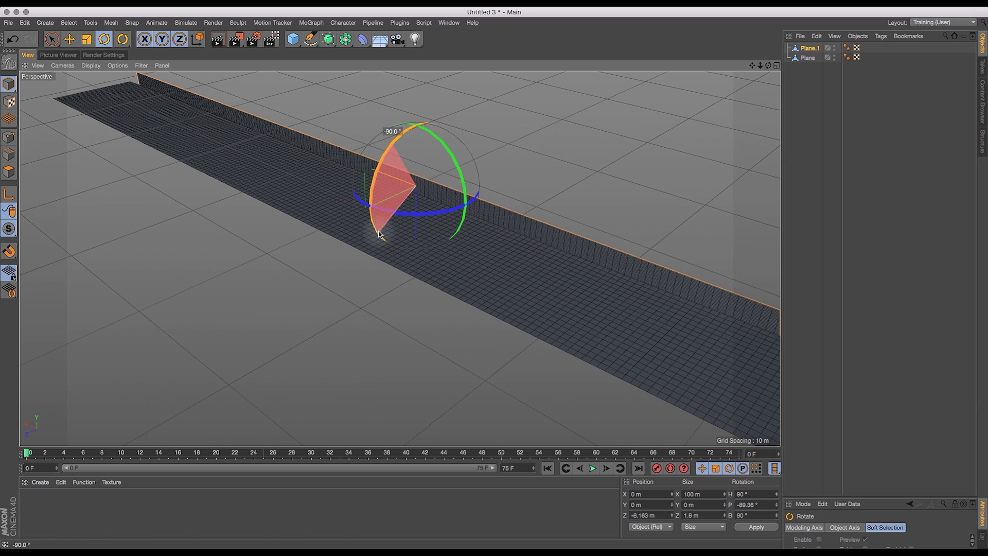
- In the Right view, align the upright plane with the end of the floor, at about Y 0.63 m and Z -5 m
left_click(777, 65)
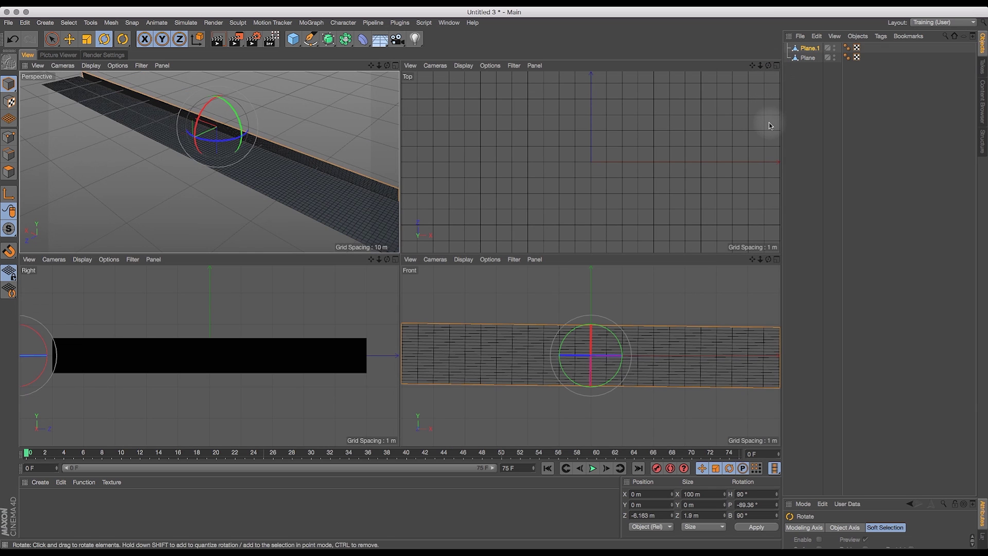
left_click_drag(760, 65, 697, 100)
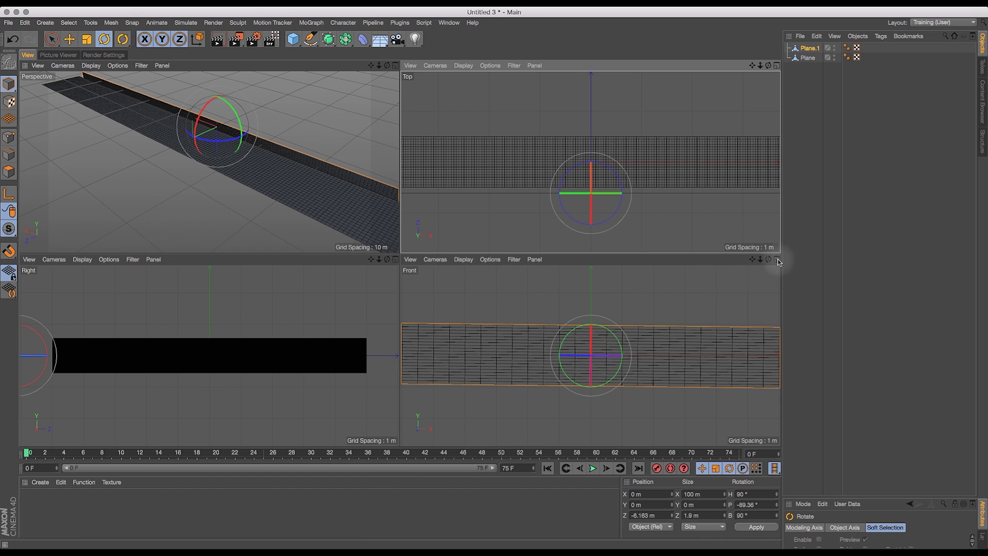
left_click_drag(762, 261, 677, 294)
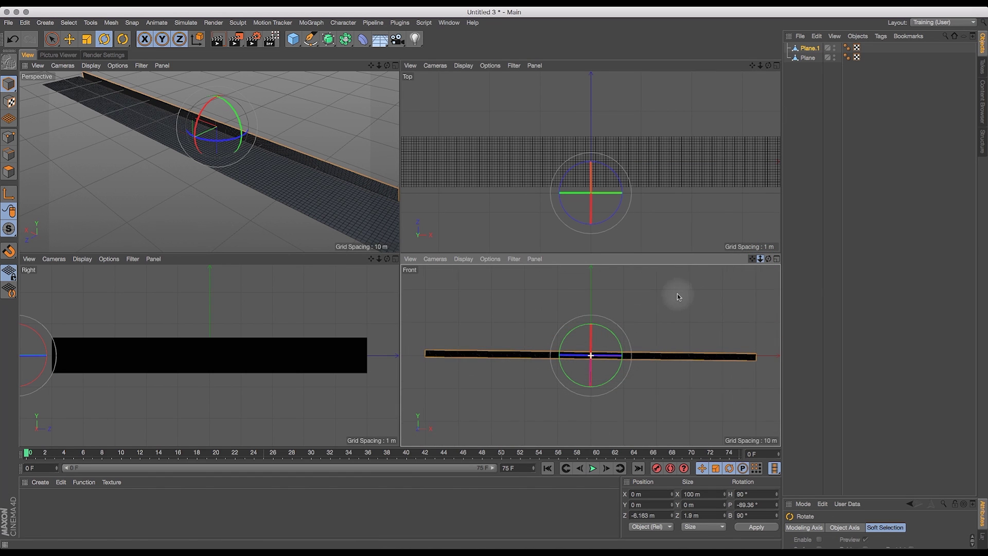
left_click(395, 260)
left_click_drag(767, 66, 761, 35)
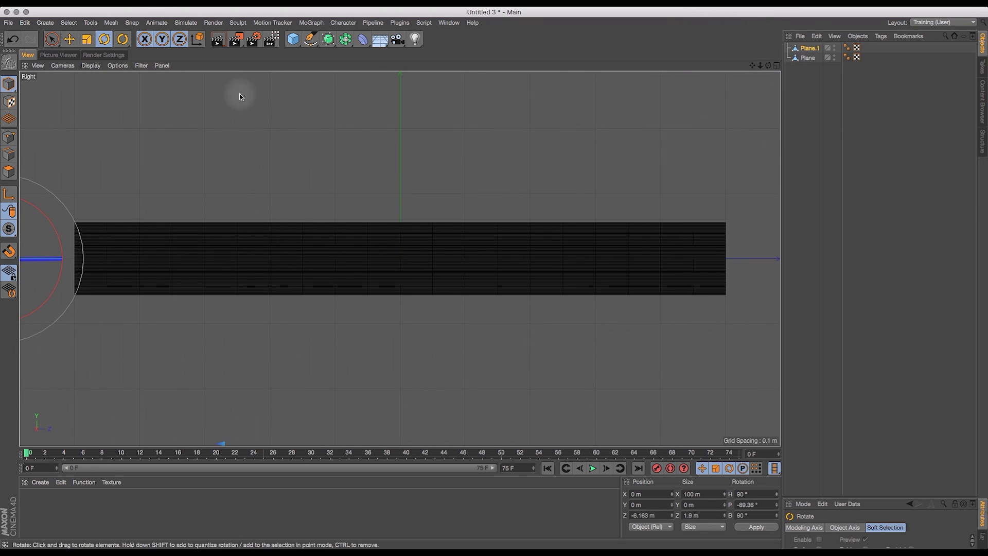
left_click(69, 38)
left_click(809, 48)
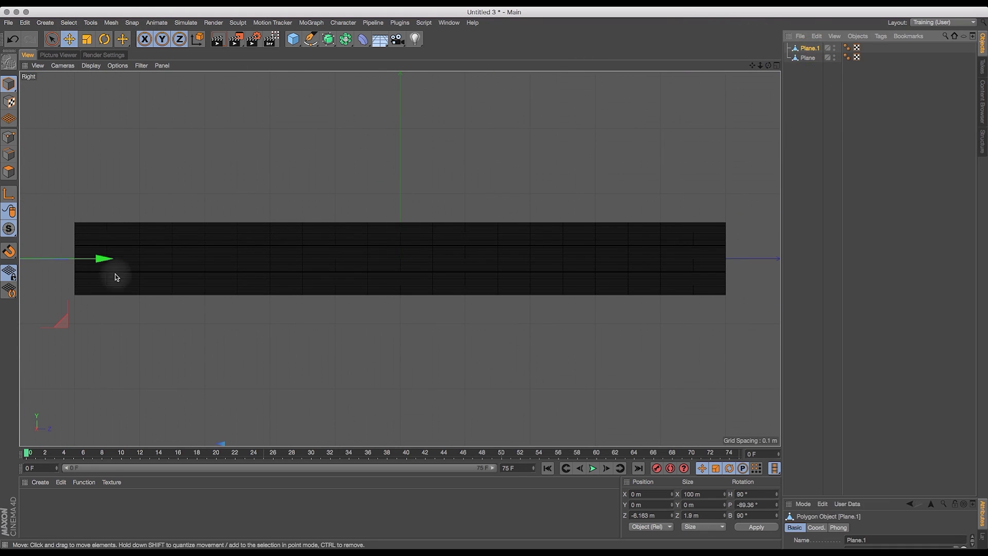
left_click_drag(101, 261, 285, 281)
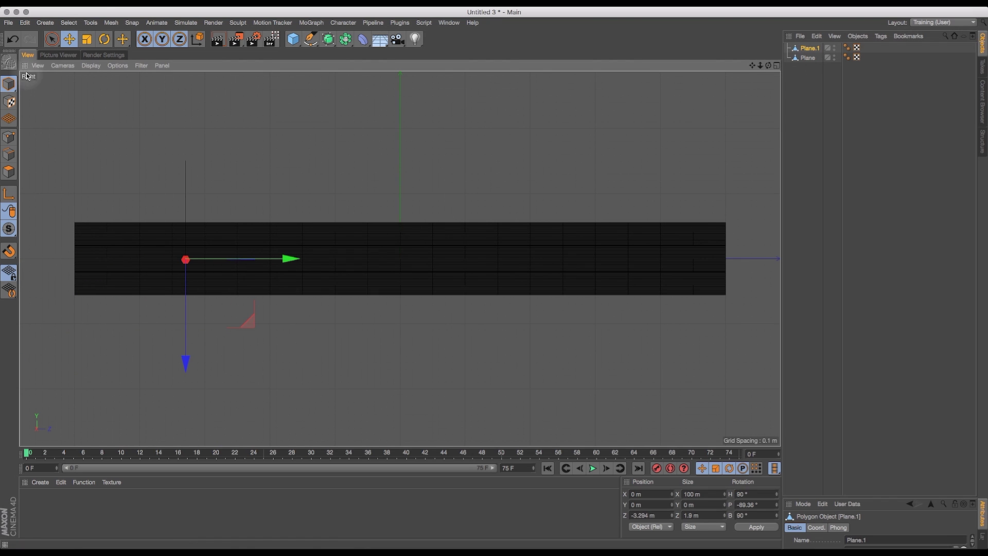
left_click(12, 39)
left_click_drag(760, 66, 900, 73)
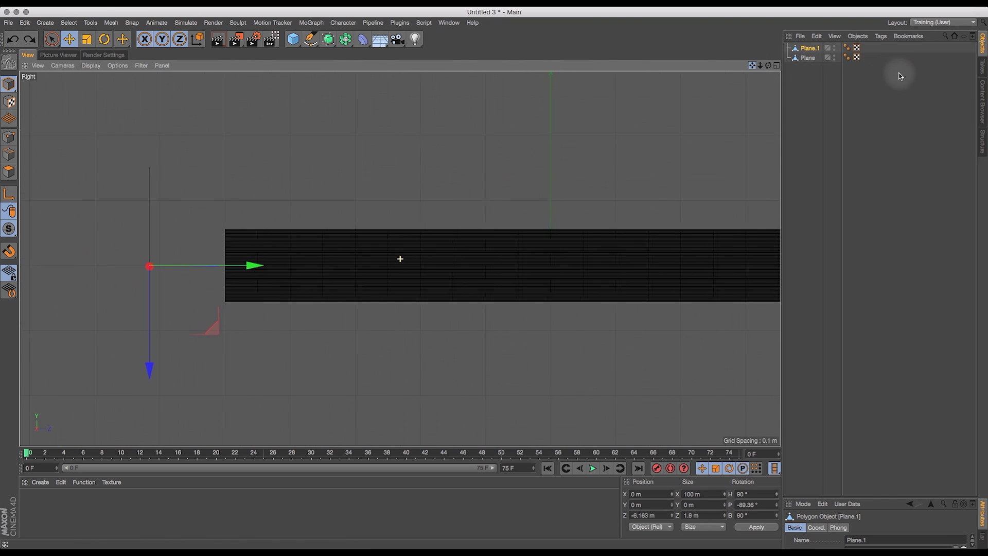
left_click(139, 367)
left_click_drag(139, 367, 140, 329)
left_click_drag(249, 224, 327, 222)
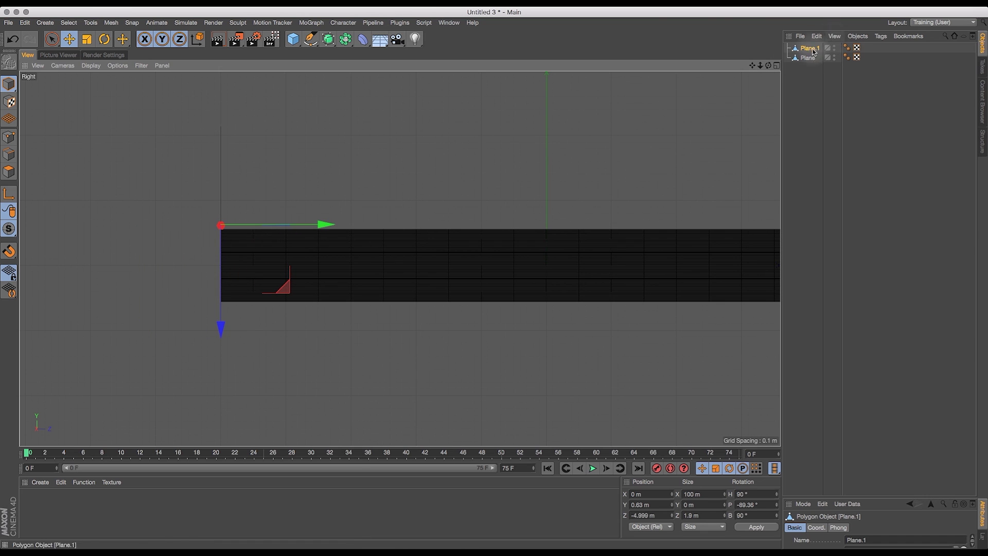
- In the Perspective view, raise the upright wall plane to about Y 0.946 m so its base meets the floor
left_click(777, 66)
left_click(395, 66)
left_click_drag(752, 65, 555, 12)
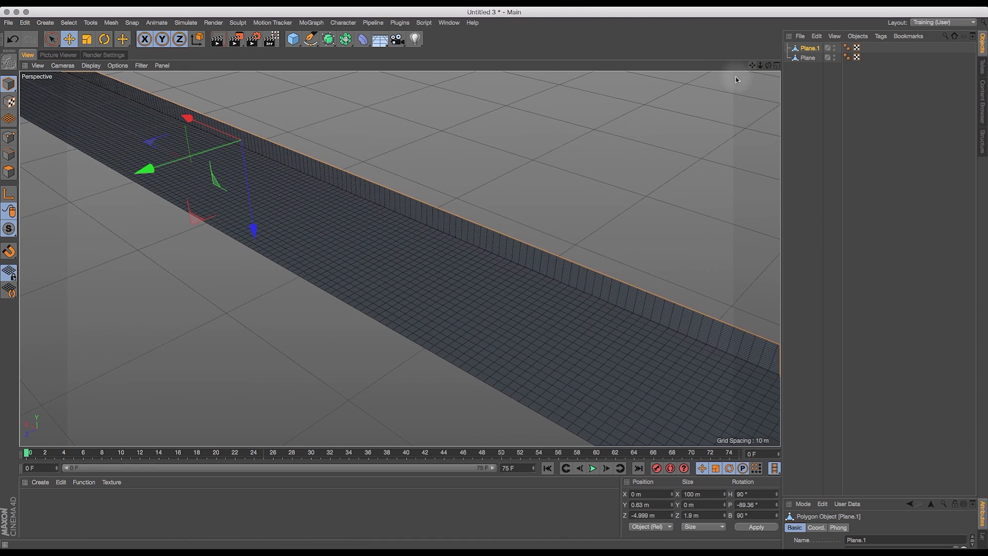
left_click_drag(753, 65, 636, 32)
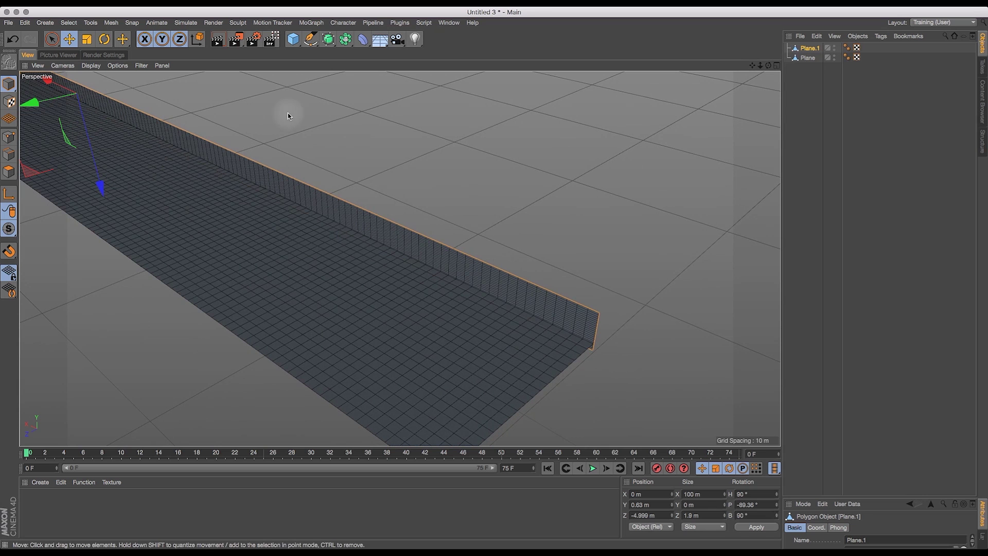
left_click_drag(768, 65, 738, 54)
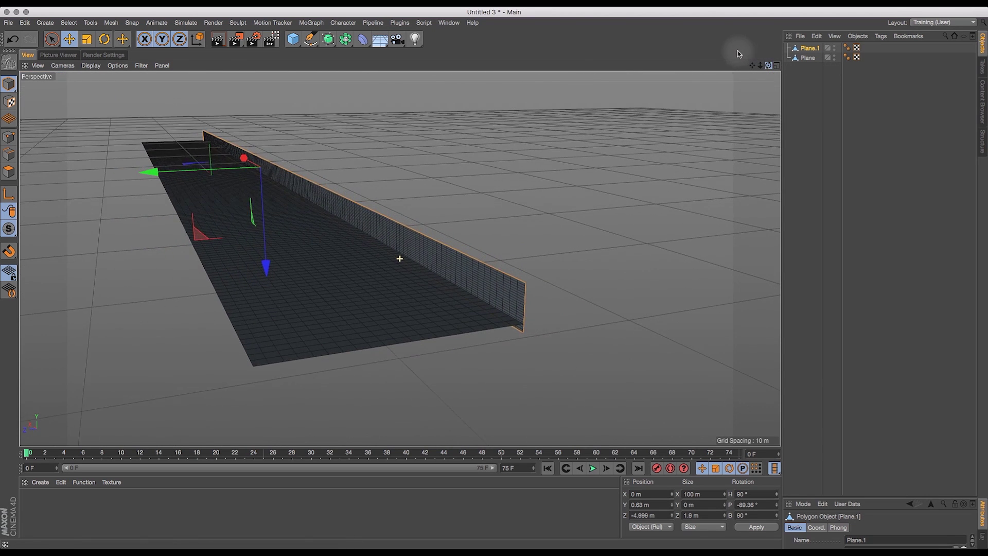
left_click(808, 58)
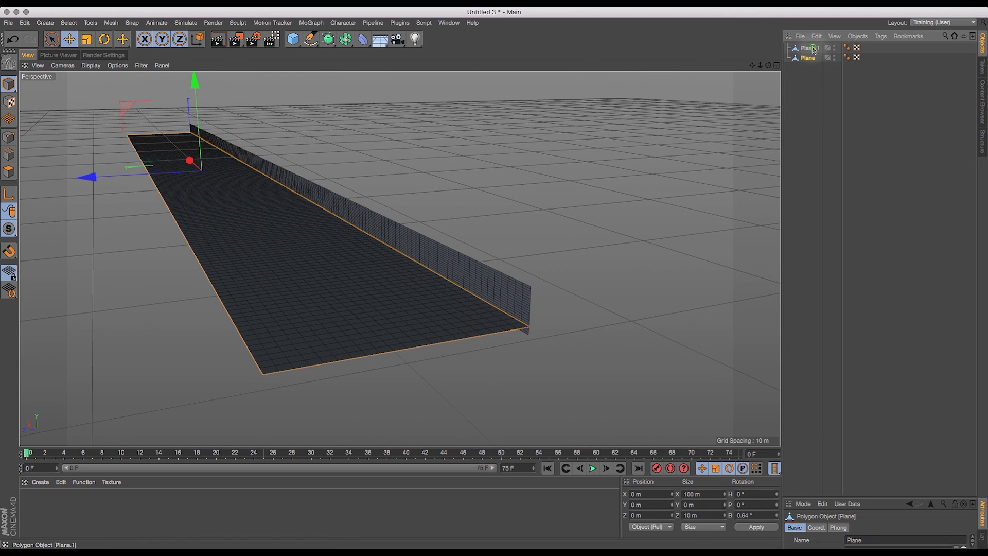
left_click(813, 49)
left_click_drag(257, 267, 257, 262)
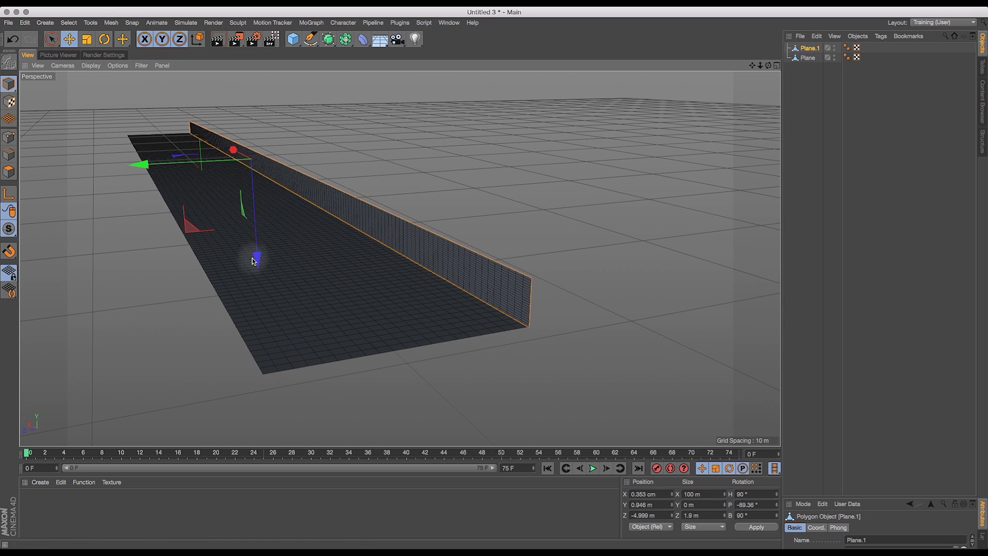
left_click_drag(769, 66, 713, 114)
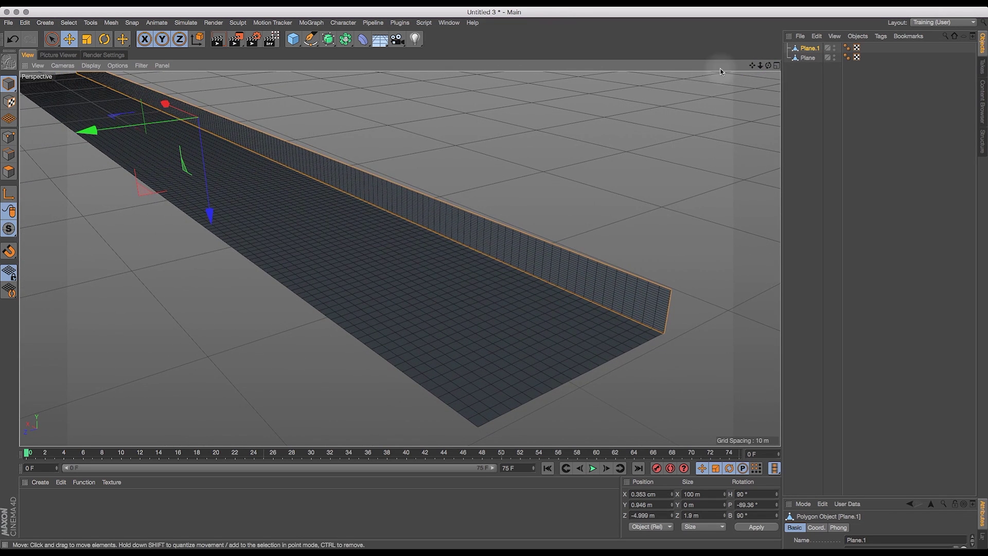
- Add a Symmetry object and make the wall plane Plane.1 its child
left_click(345, 40)
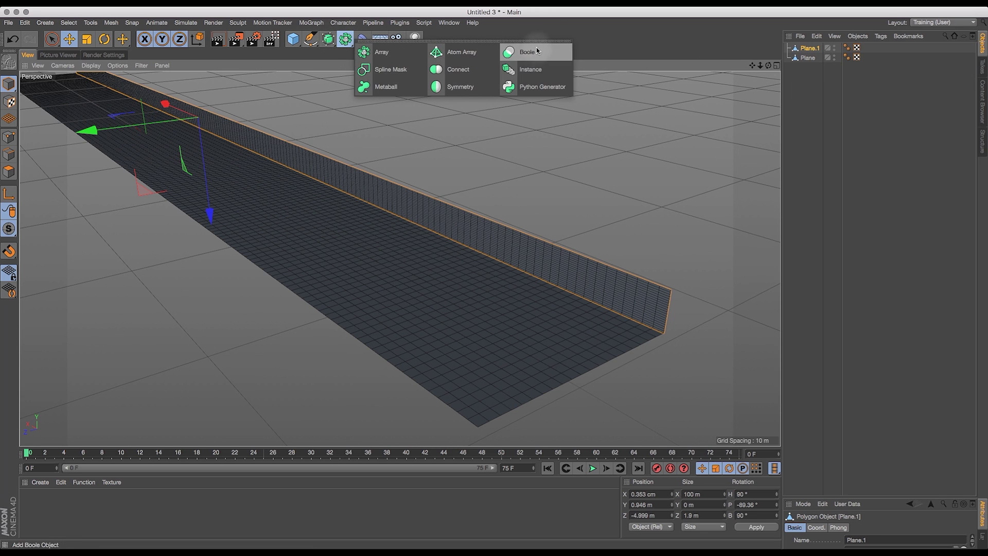
left_click(453, 86)
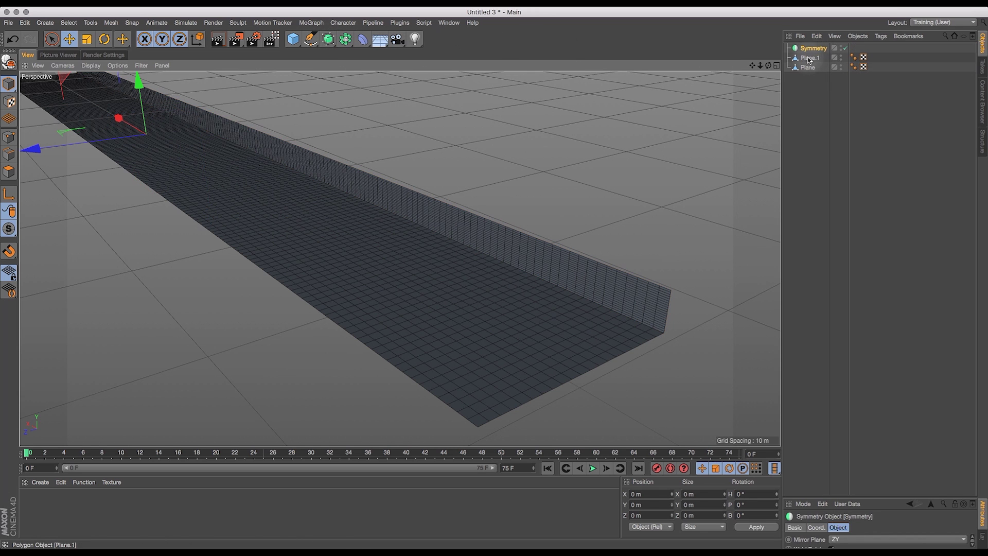
left_click_drag(810, 59, 807, 49)
left_click(814, 49)
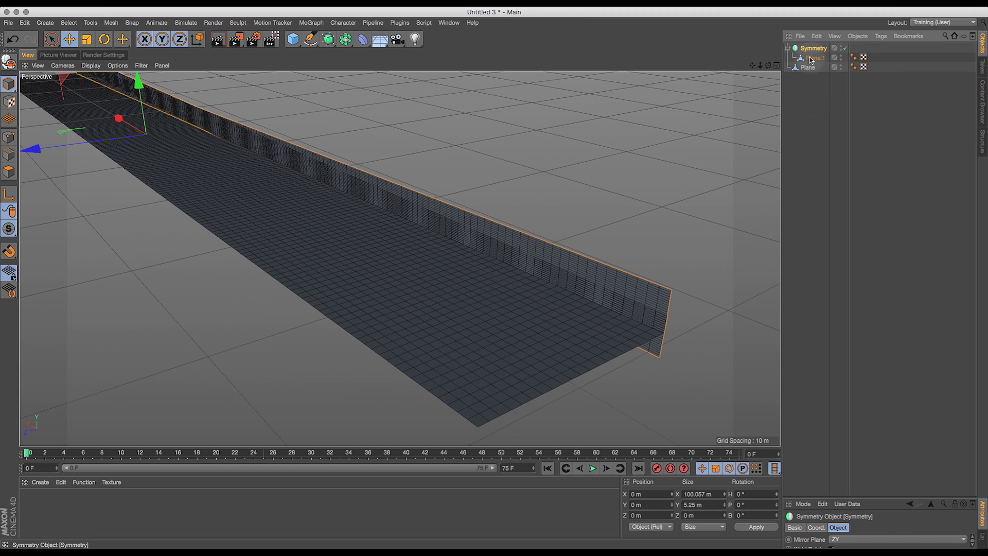
- Set the Symmetry object's mirror plane to XY so the wall is mirrored to the floor's opposite long edge
left_click_drag(874, 497, 857, 262)
left_click(874, 494)
left_click(812, 48)
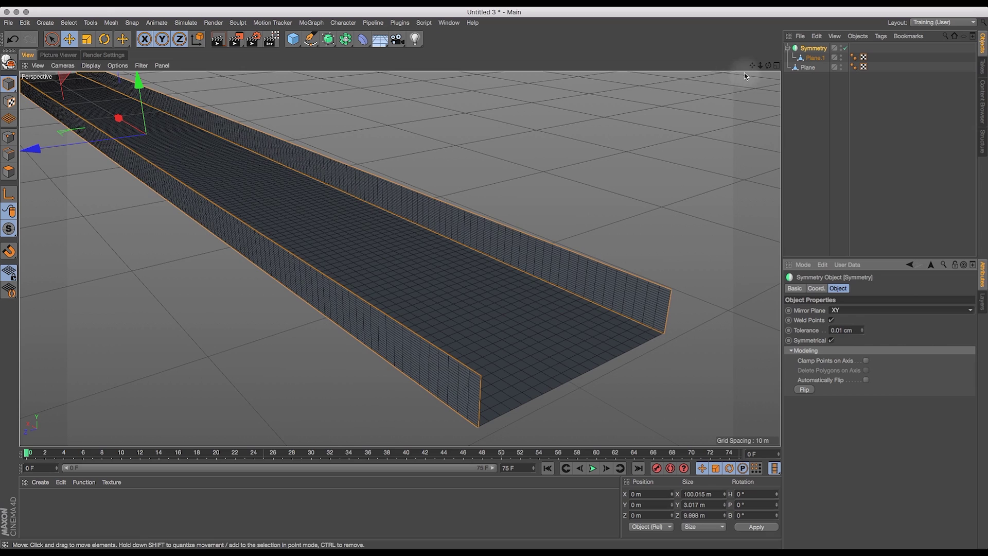
- Enable X-Ray for the Symmetry object in its basic properties
mouse_move(769, 65)
left_mouse_down()
mouse_move(727, 44)
mouse_move(739, 45)
mouse_move(747, 69)
mouse_move(760, 67)
left_mouse_up()
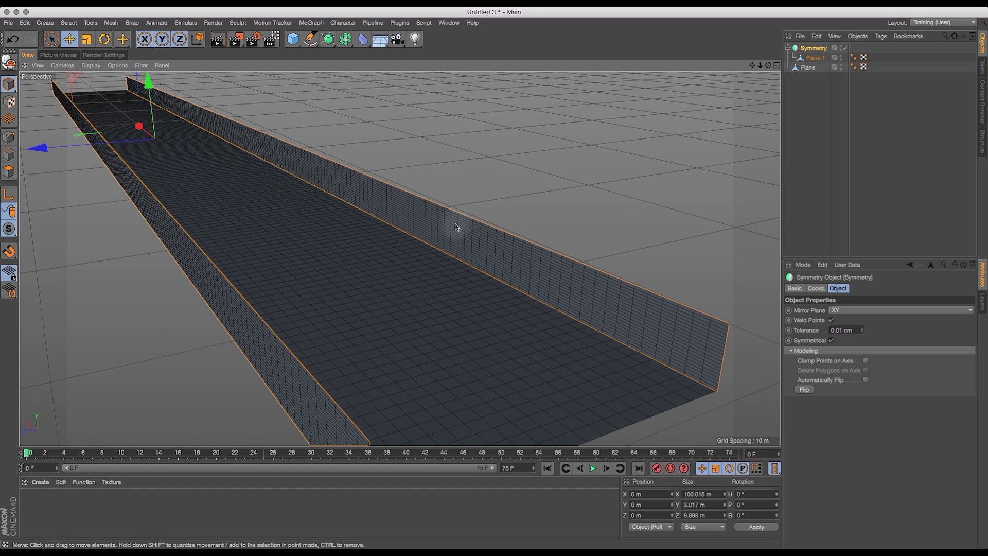
left_click_drag(769, 65, 782, 66)
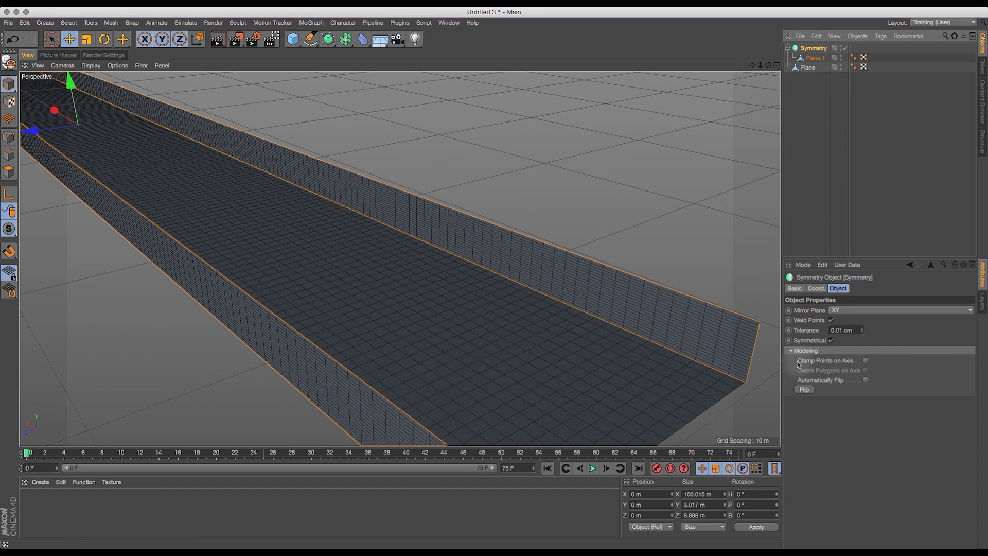
left_click(797, 289)
left_click(848, 380)
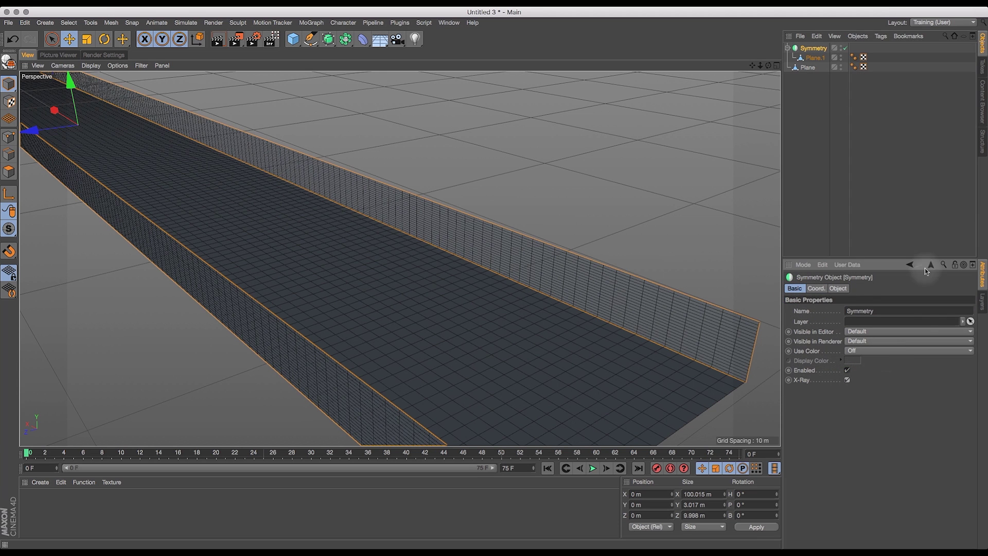
mouse_move(760, 66)
left_mouse_down()
mouse_move(771, 64)
mouse_move(742, 61)
mouse_move(752, 67)
left_mouse_up()
left_click(9, 22)
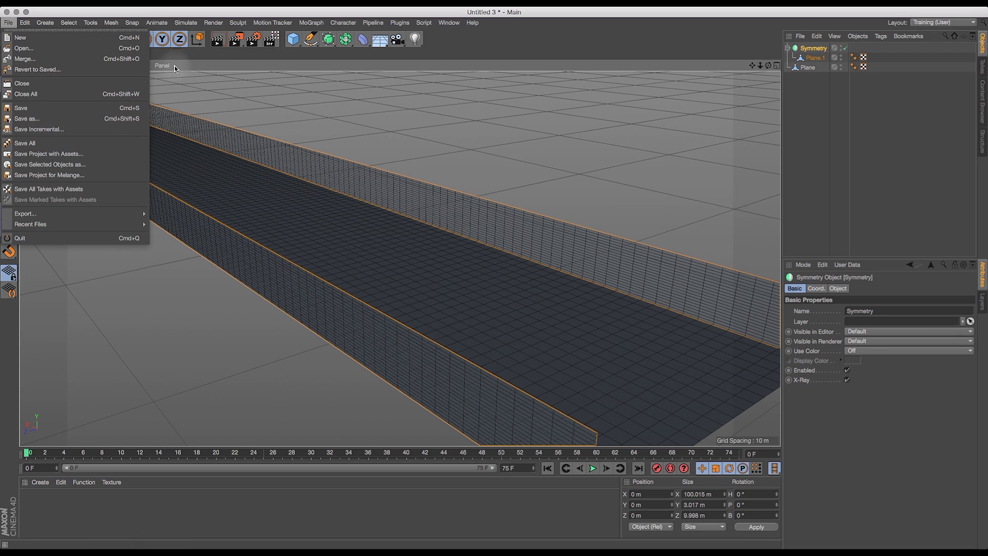
left_click(218, 54)
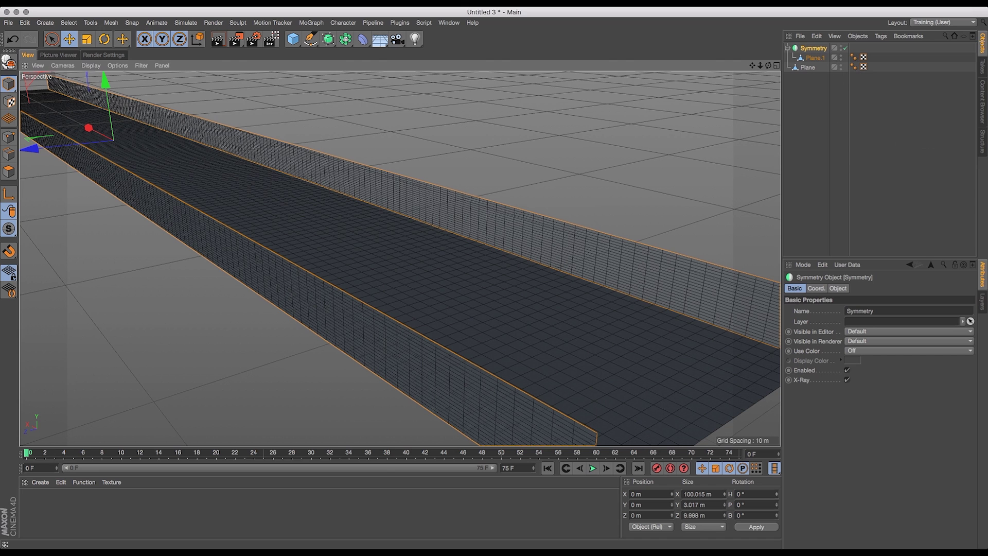
- Switch the interface to the Sculpt layout and widen the viewport
left_click(962, 22)
left_click(943, 86)
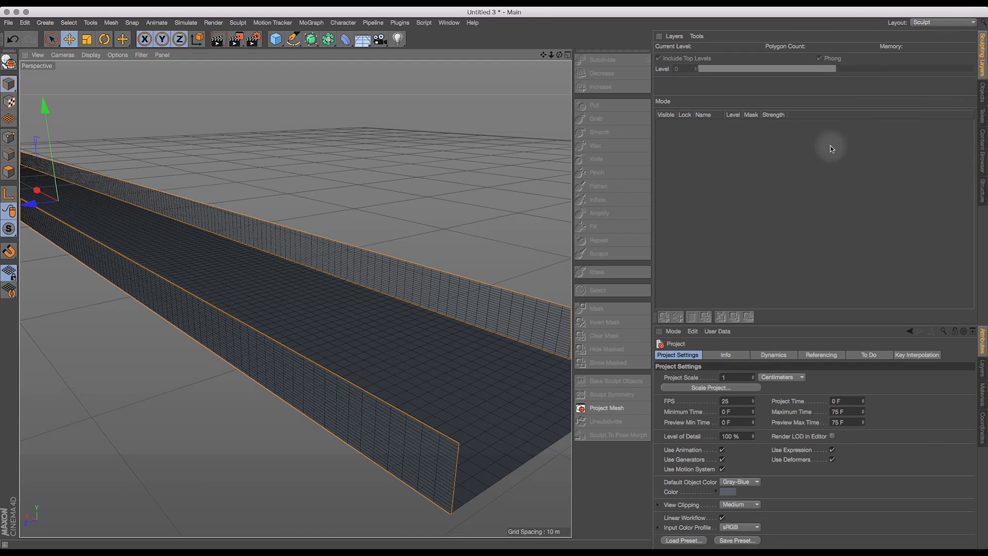
left_click_drag(653, 201, 800, 208)
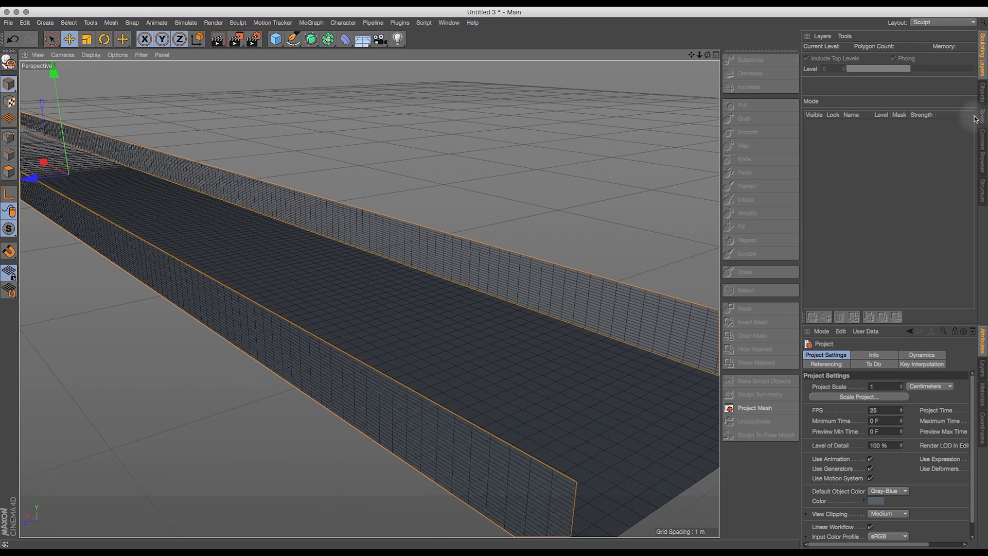
- Subdivide the floor Plane twice for sculpting, and set its current sculpt level to 1
left_click(983, 95)
left_click(827, 69)
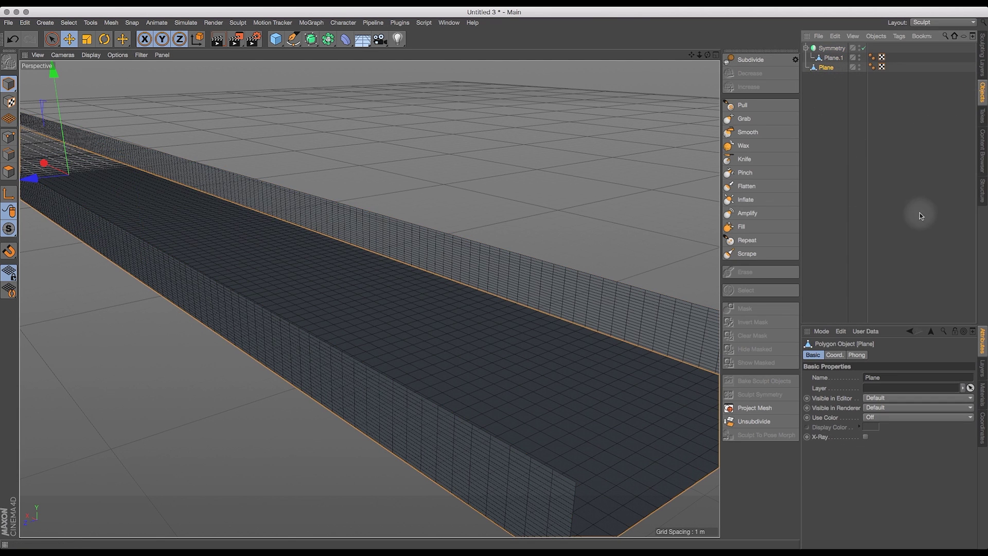
left_click(984, 57)
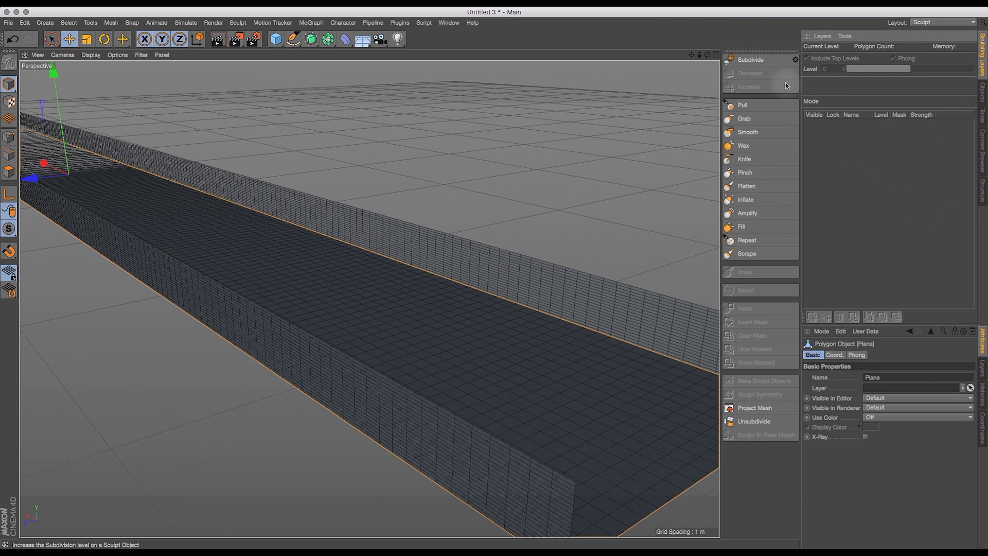
left_click(761, 62)
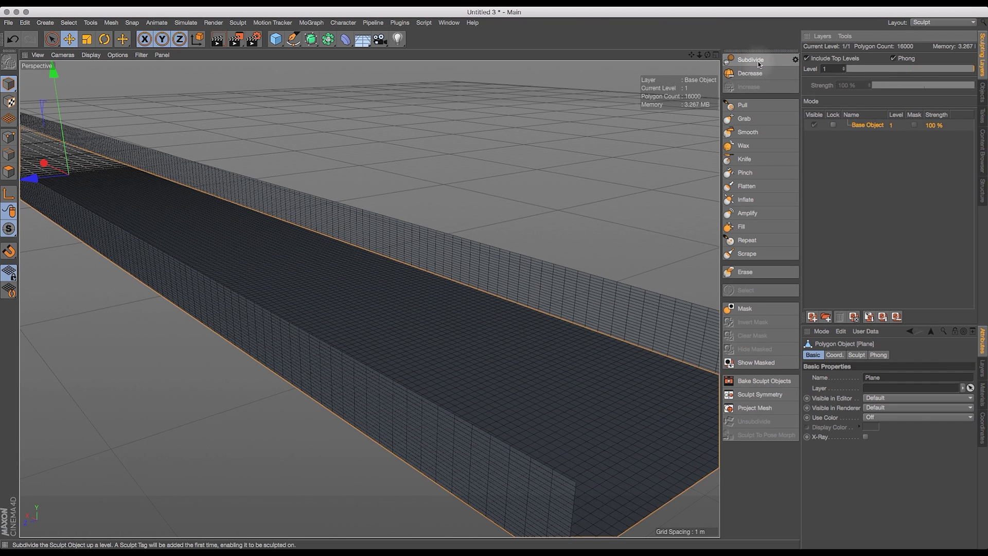
left_click(759, 62)
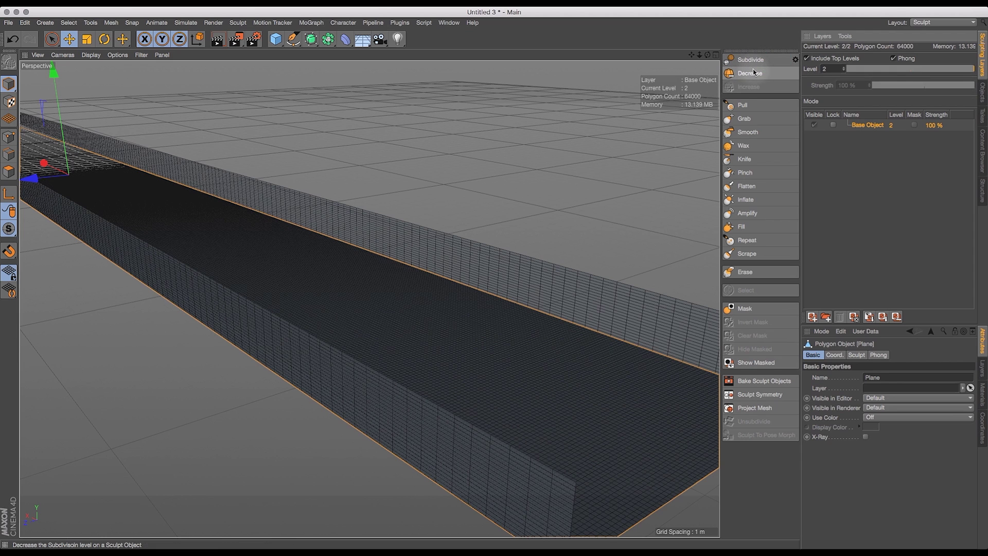
left_click(845, 71)
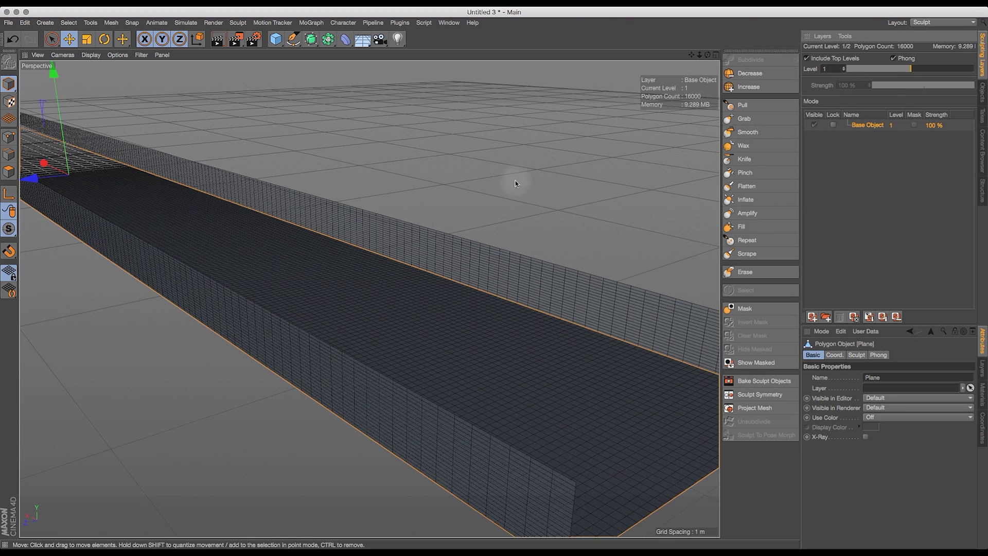
left_click_drag(700, 54, 348, 111)
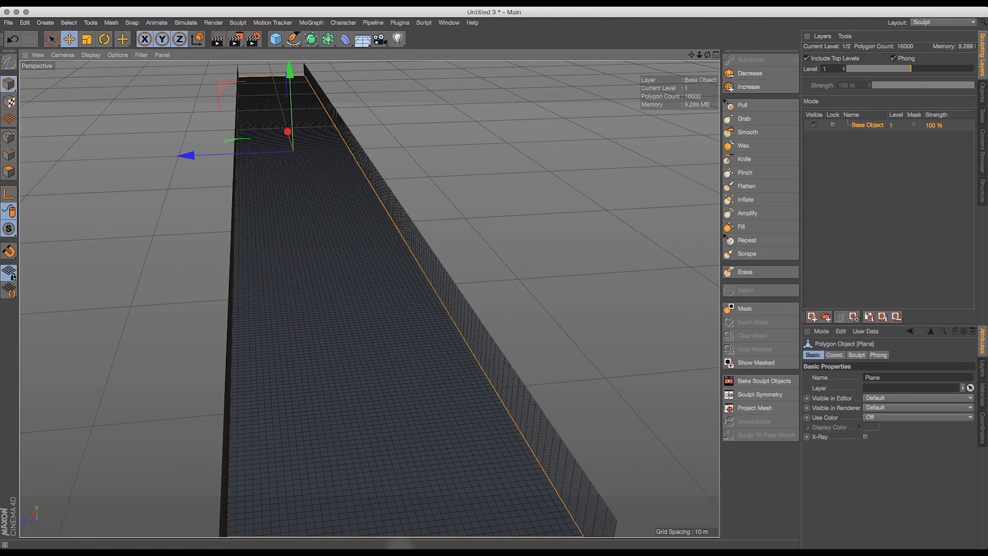
left_click_drag(690, 55, 370, 299)
left_click_drag(701, 54, 382, 298)
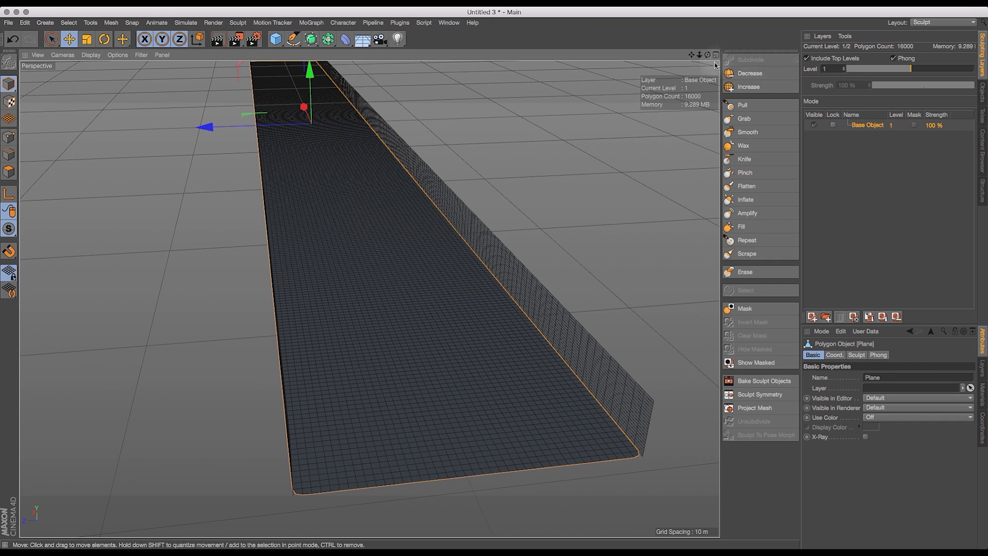
left_click_drag(708, 55, 378, 297)
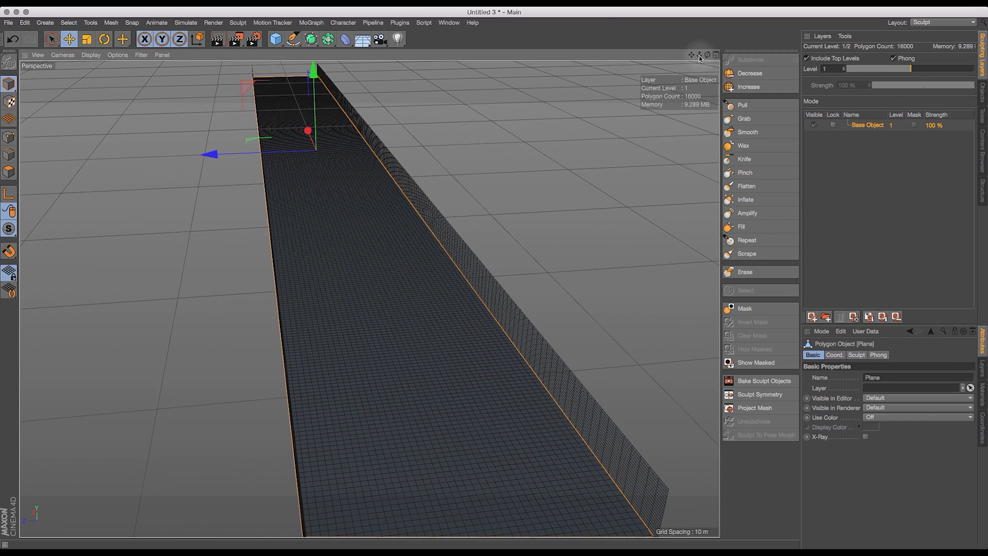
- Raise the floor Plane's current sculpt level to 2
left_click_drag(692, 56, 587, 137)
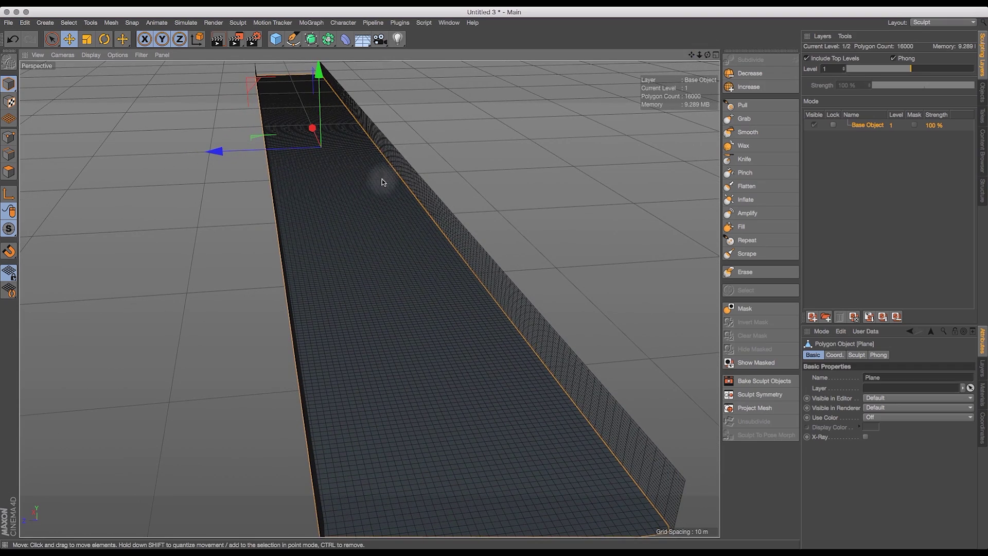
left_click_drag(708, 55, 736, 65)
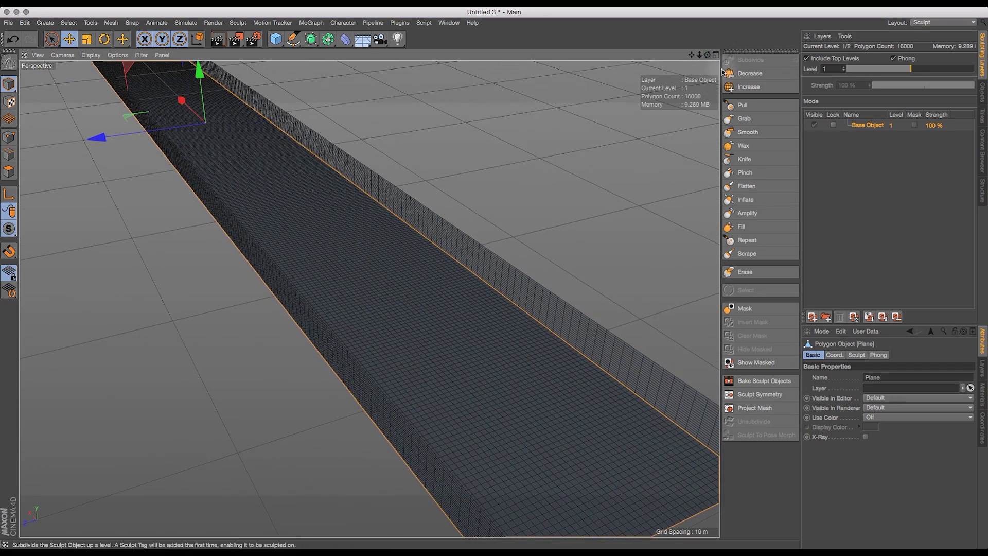
left_click(920, 71)
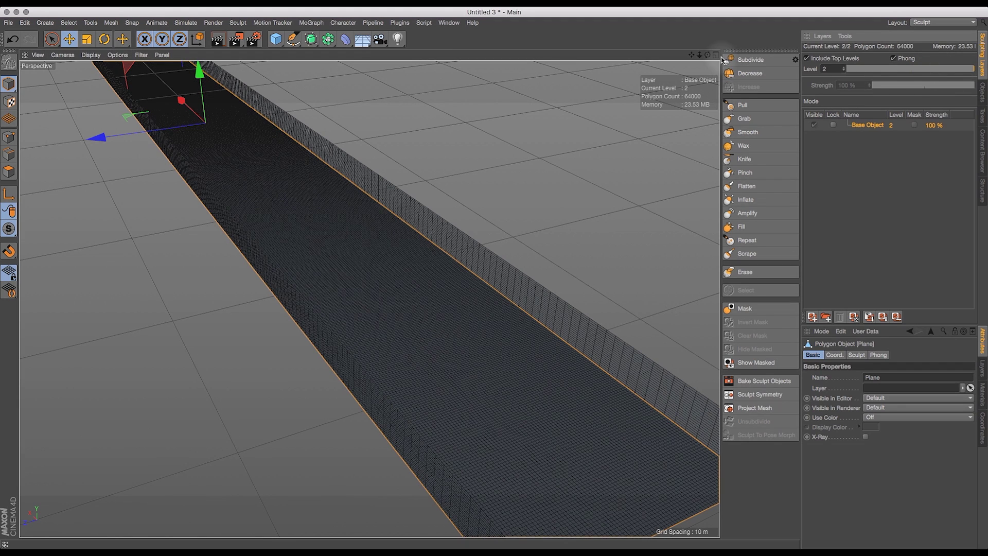
- Choose the Inflate sculpt brush and reduce its size to 7
left_click_drag(692, 54, 635, 127)
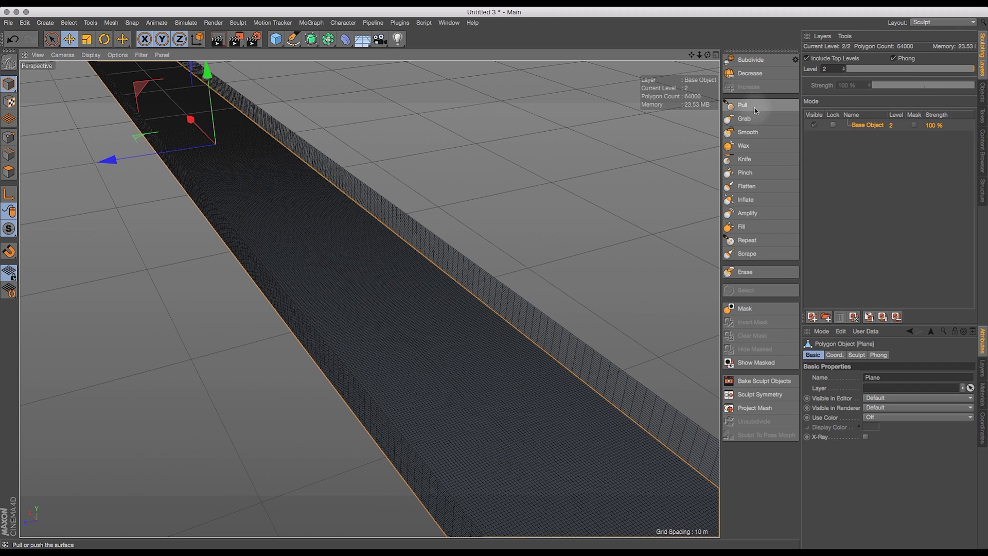
left_click(772, 173)
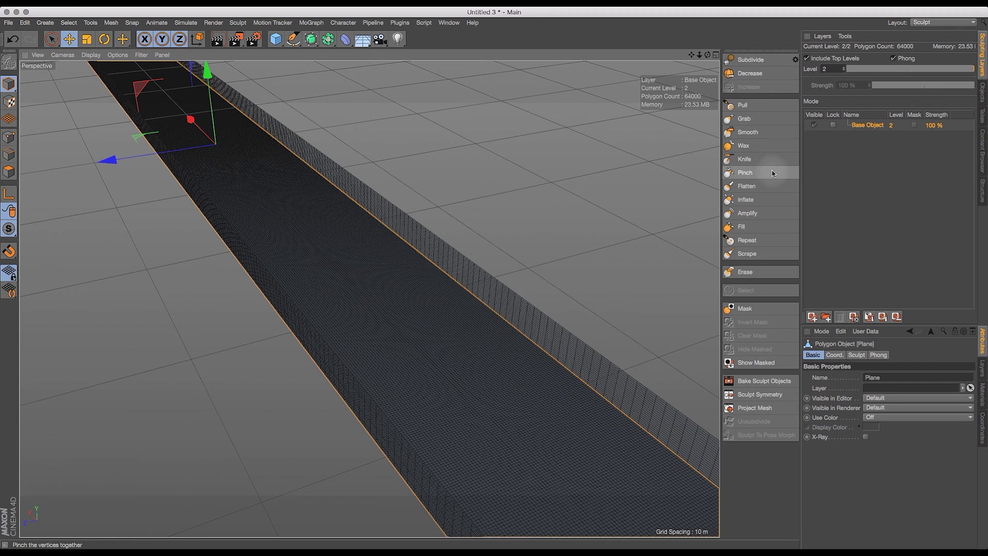
left_click(756, 200)
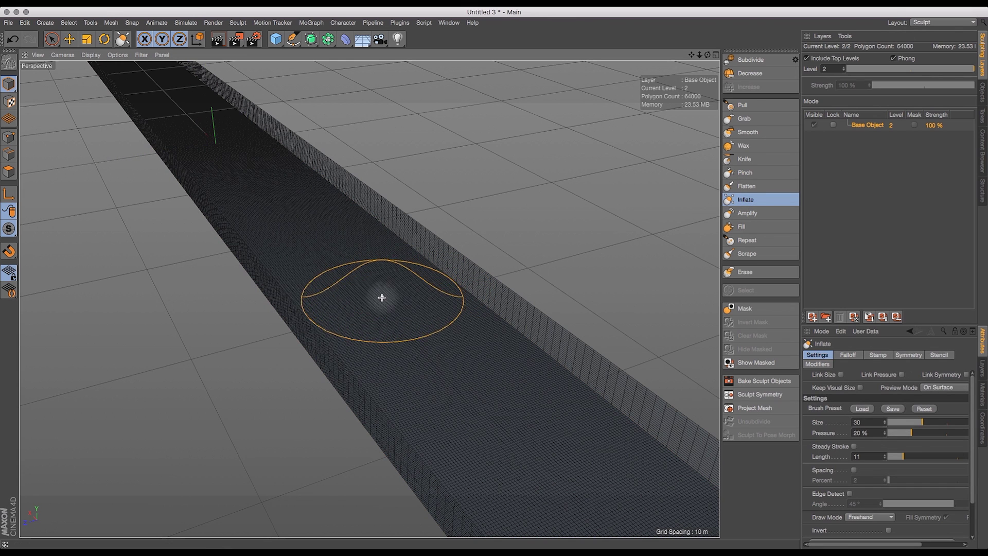
key("bracketleft")
key("bracketleft")
key("bracketleft")
key("bracketleft")
key("bracketleft")
key("bracketleft")
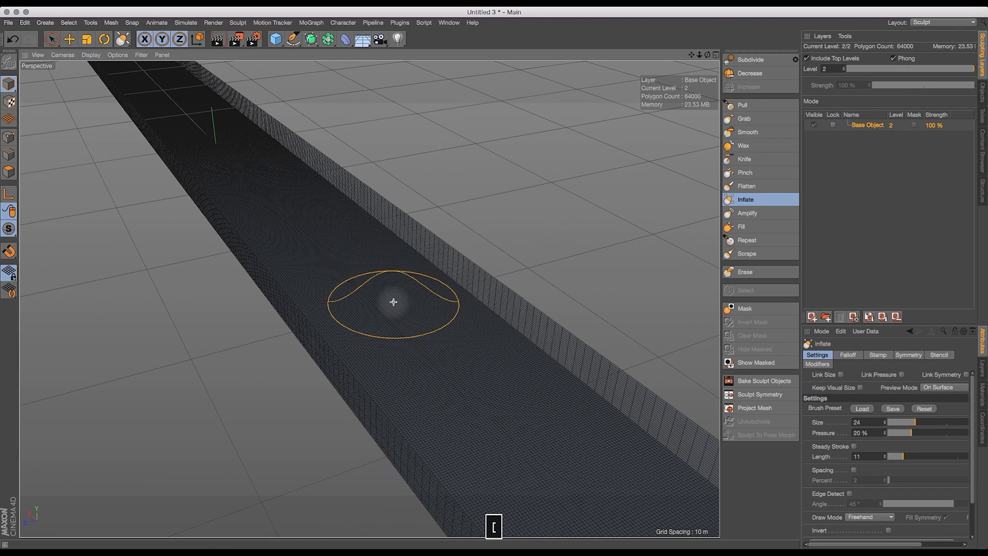
key("bracketleft")
key("bracketleft")
key("bracketleft")
key("bracketleft")
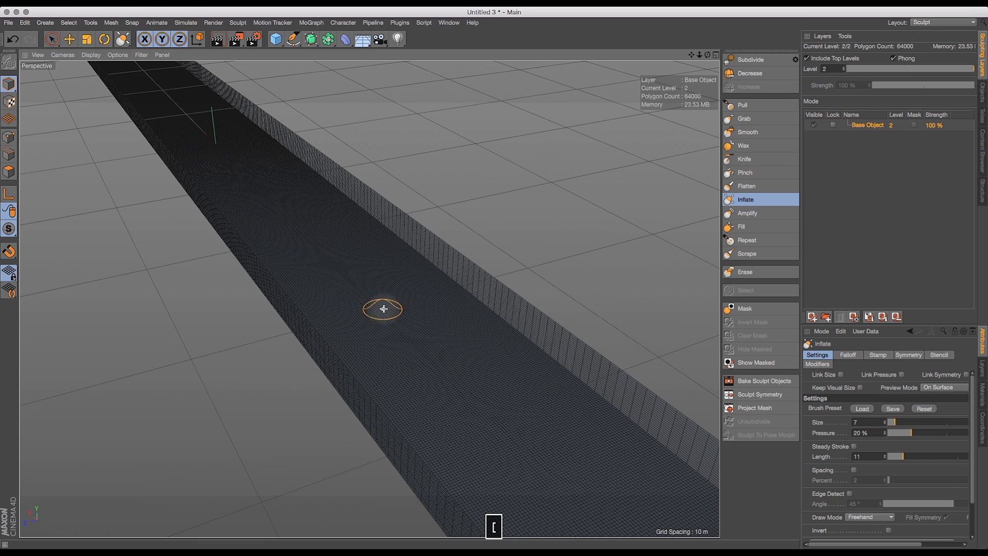
key("bracketleft")
key("bracketleft")
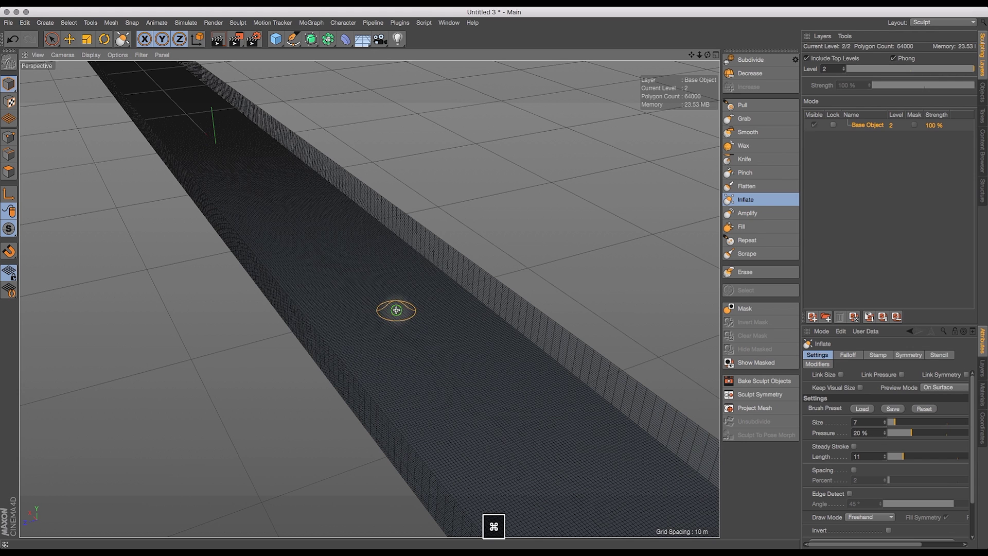
- Try winding Inflate strokes along the floor Plane and undo them
mouse_move(428, 340)
left_mouse_down()
mouse_move(452, 381)
mouse_move(493, 394)
left_mouse_up()
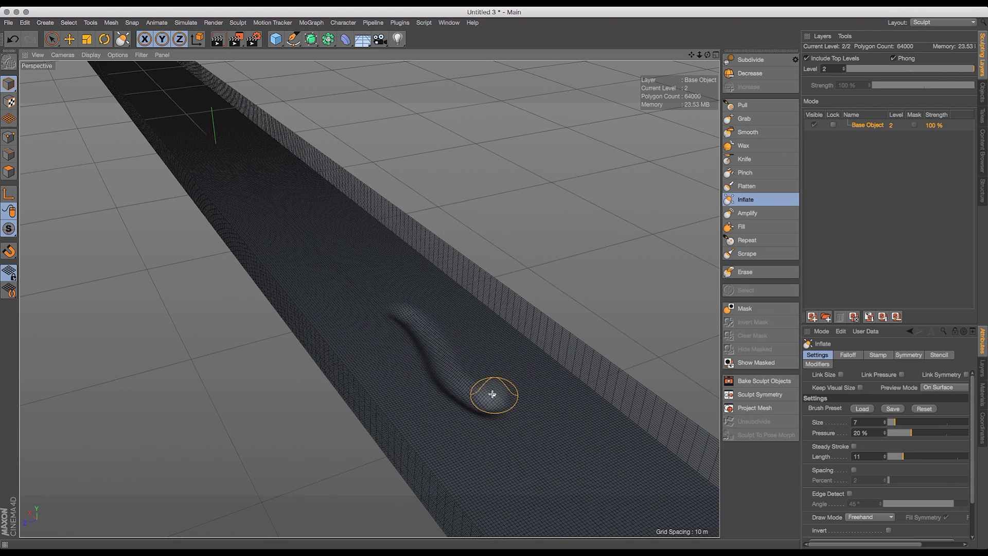
key("super+z")
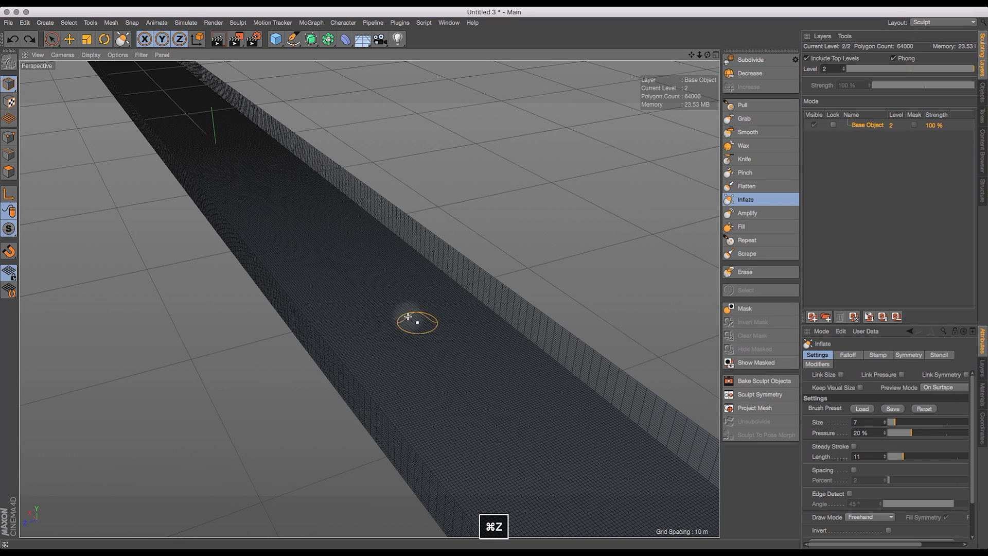
mouse_move(360, 285)
left_mouse_down()
mouse_move(422, 331)
mouse_move(478, 399)
mouse_move(558, 450)
mouse_move(592, 394)
mouse_move(375, 274)
mouse_move(351, 281)
left_mouse_up()
key("super+z")
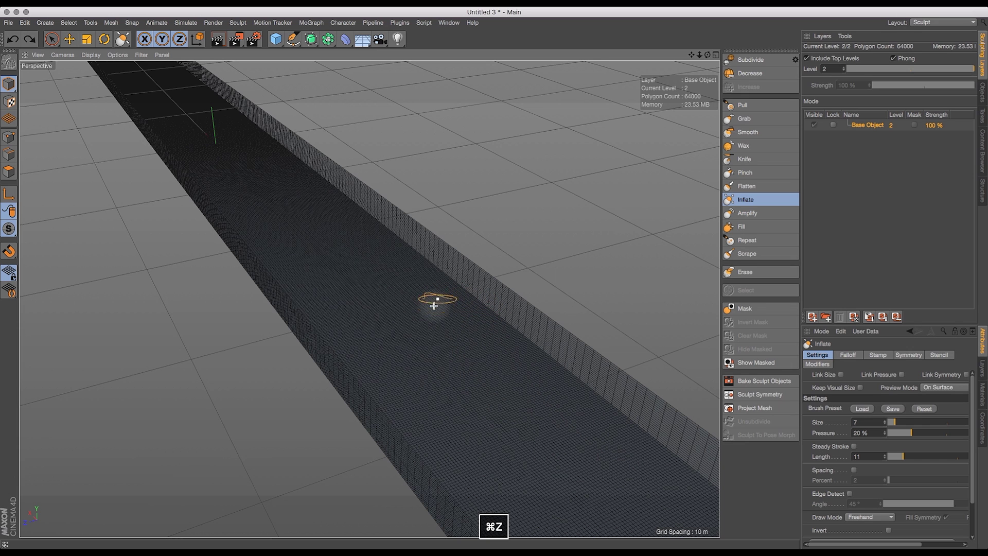
mouse_move(350, 261)
left_mouse_down()
mouse_move(377, 307)
mouse_move(419, 334)
mouse_move(496, 416)
mouse_move(556, 452)
mouse_move(628, 532)
left_mouse_up()
mouse_move(710, 57)
left_mouse_down()
mouse_move(672, 38)
mouse_move(677, 29)
mouse_move(682, 53)
mouse_move(680, 26)
mouse_move(690, 60)
mouse_move(696, 52)
left_mouse_up()
key("super+z")
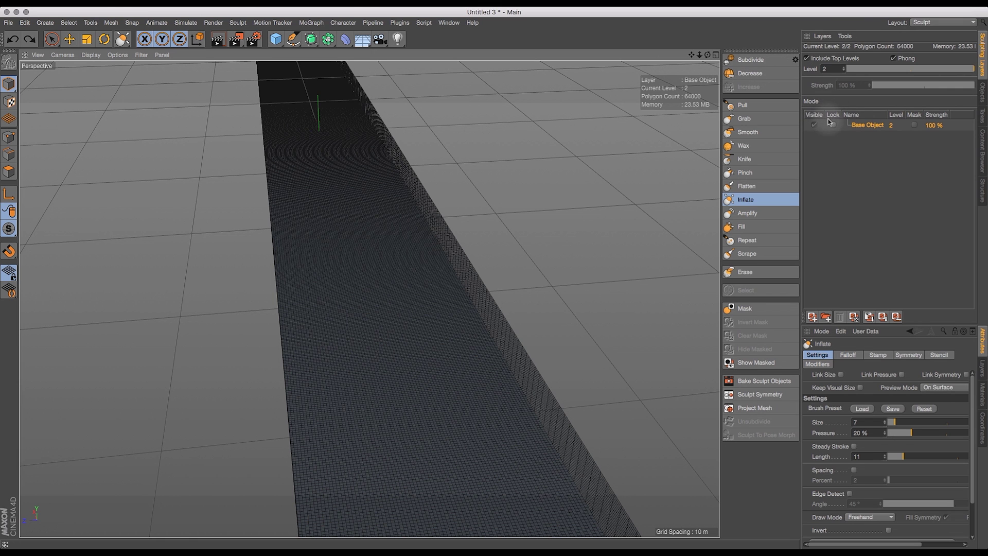
- Undo the floor Plane's sculpt subdivisions until it is a plain polygon object without sculpt levels
key("super+z")
key("super+z")
key("super+z")
key("super+z")
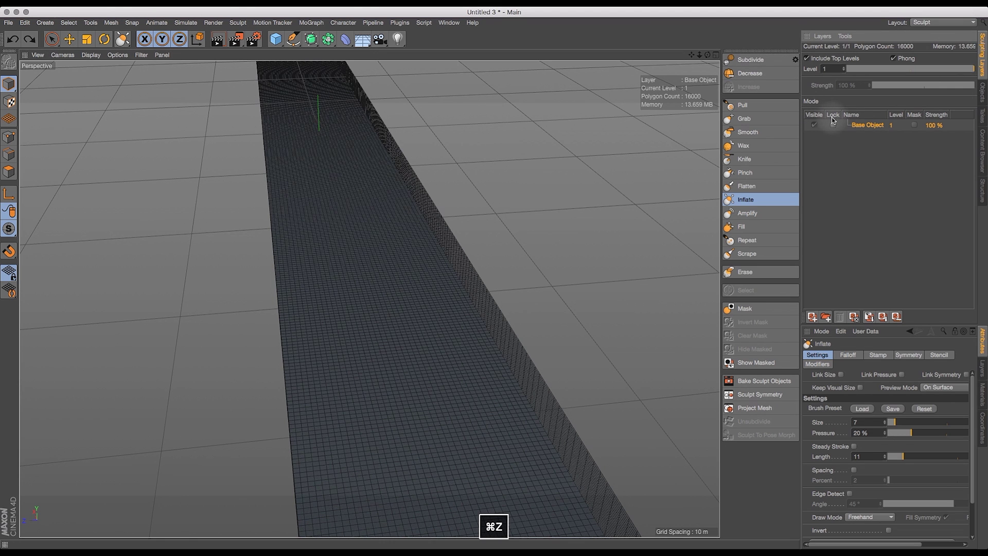
key("super+z")
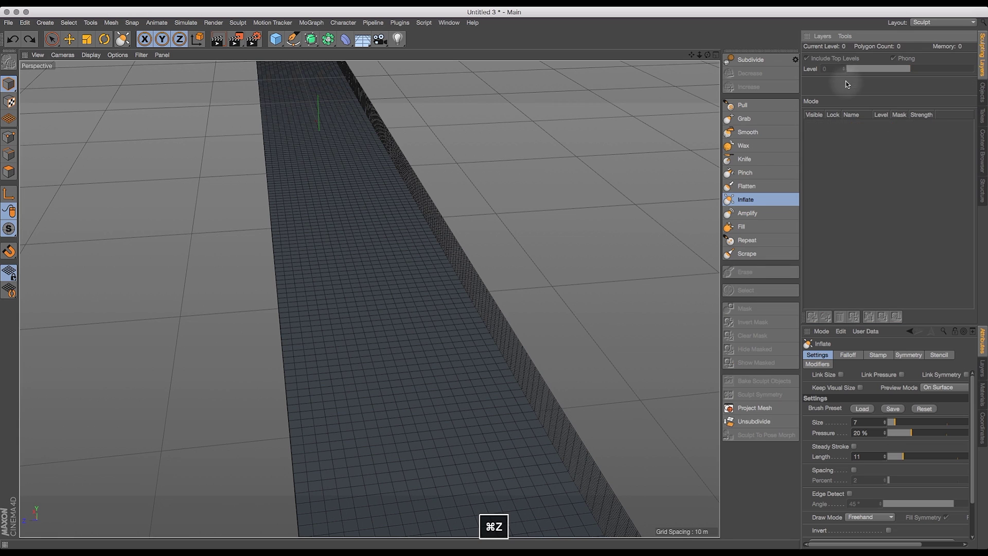
- Duplicate the floor Plane at the top level of the object hierarchy and rename the copy Water
left_click(980, 95)
left_click(833, 58)
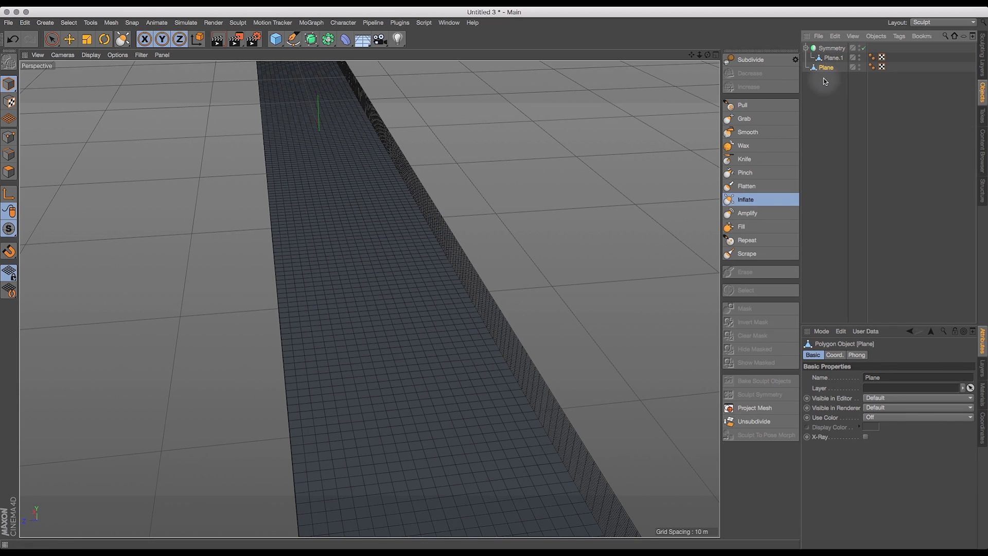
left_click_drag(830, 70, 830, 76, "super")
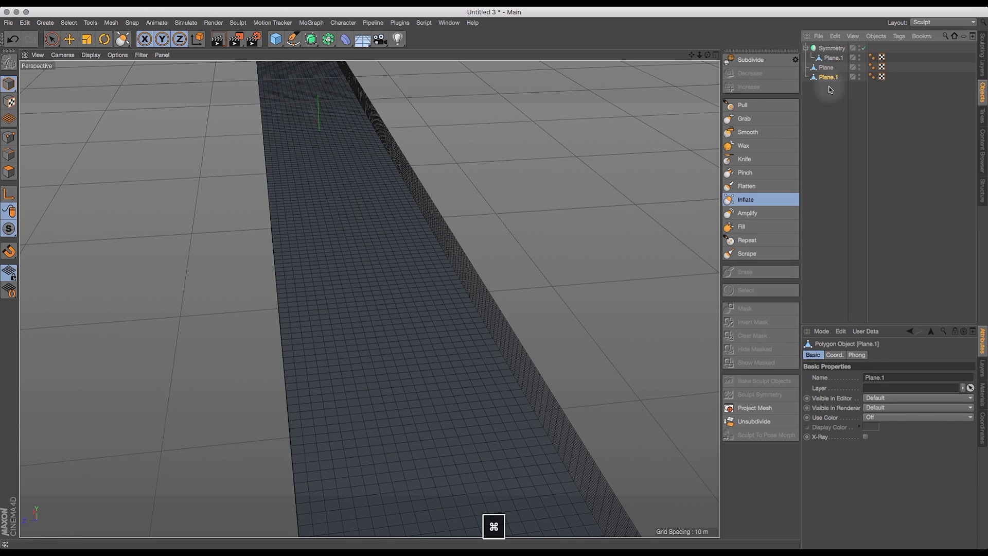
double_click(829, 77)
type("W")
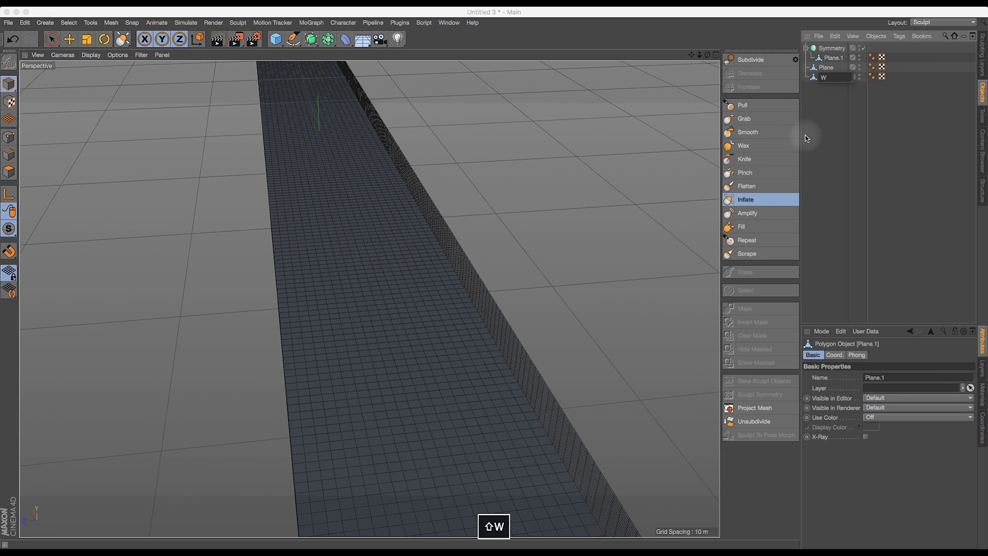
type("ater")
key("Return")
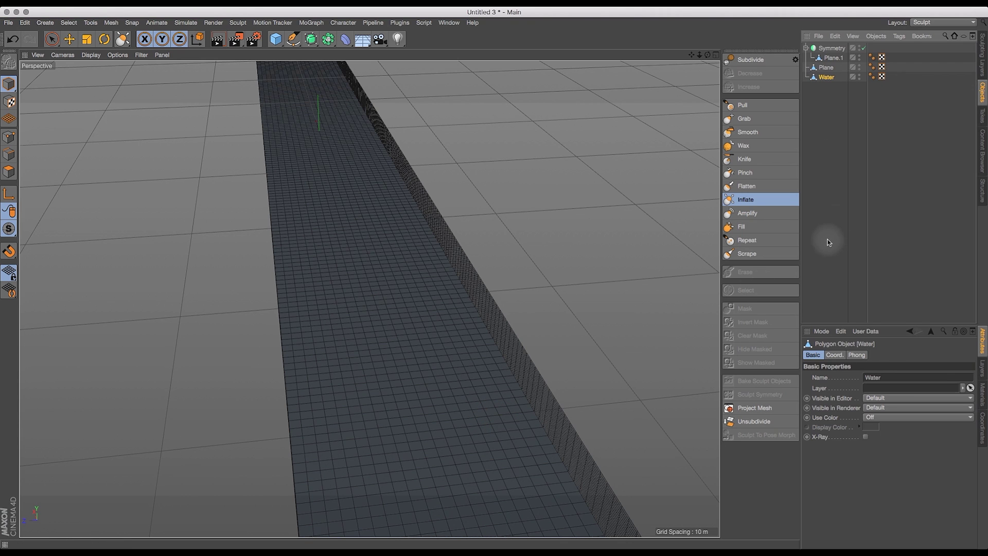
- Switch to the Training (User) layout and create a near-black material with a colour value (V) of 7%
left_click(966, 23)
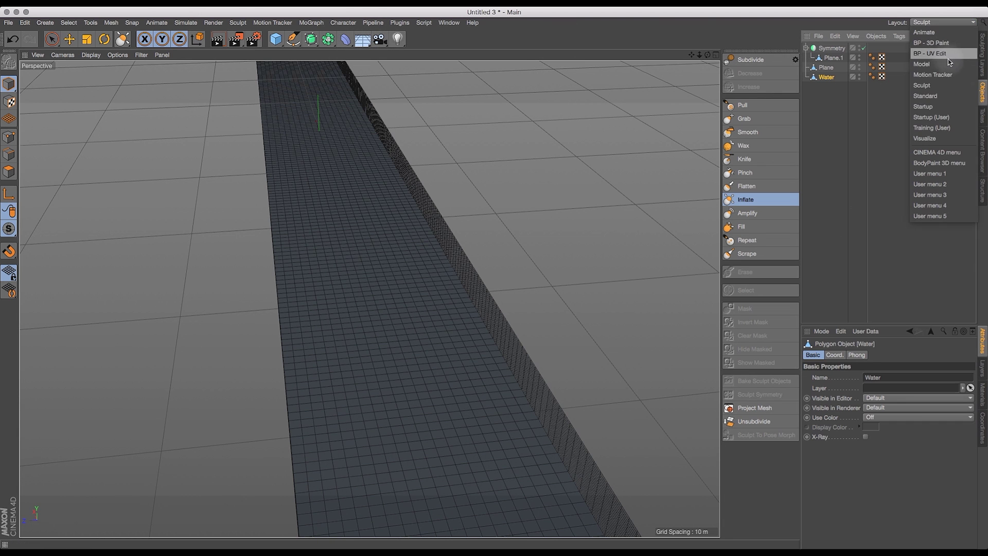
left_click(944, 127)
double_click(88, 497)
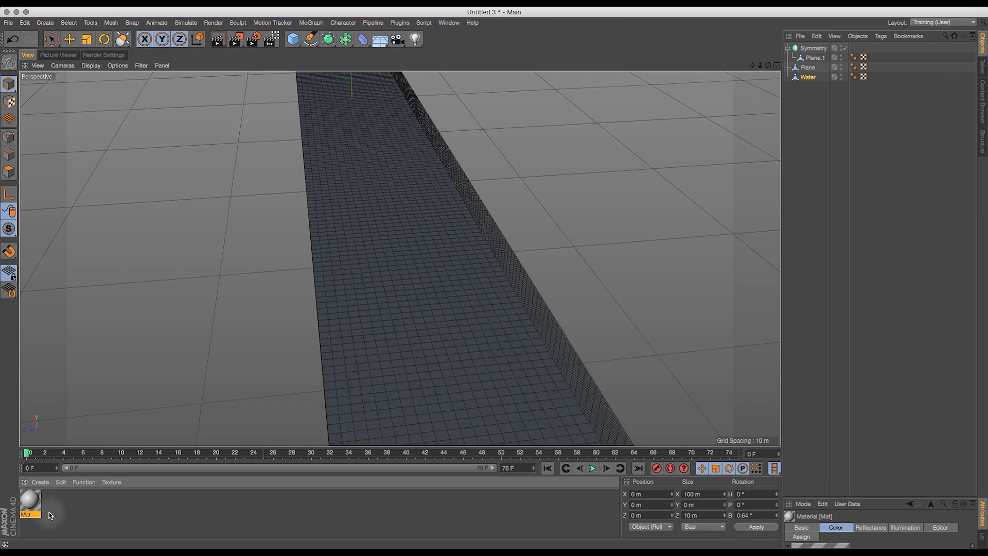
double_click(31, 503)
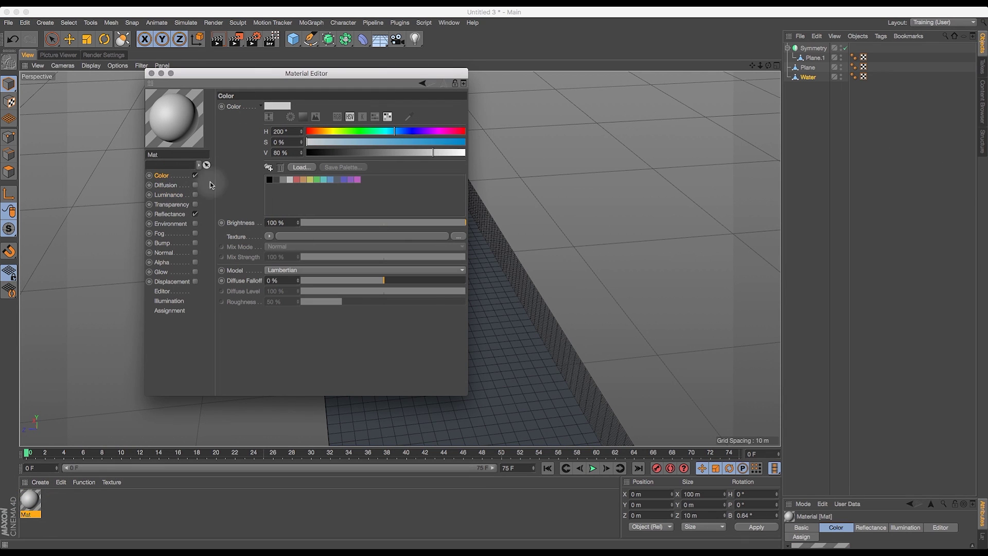
left_click_drag(355, 152, 317, 153)
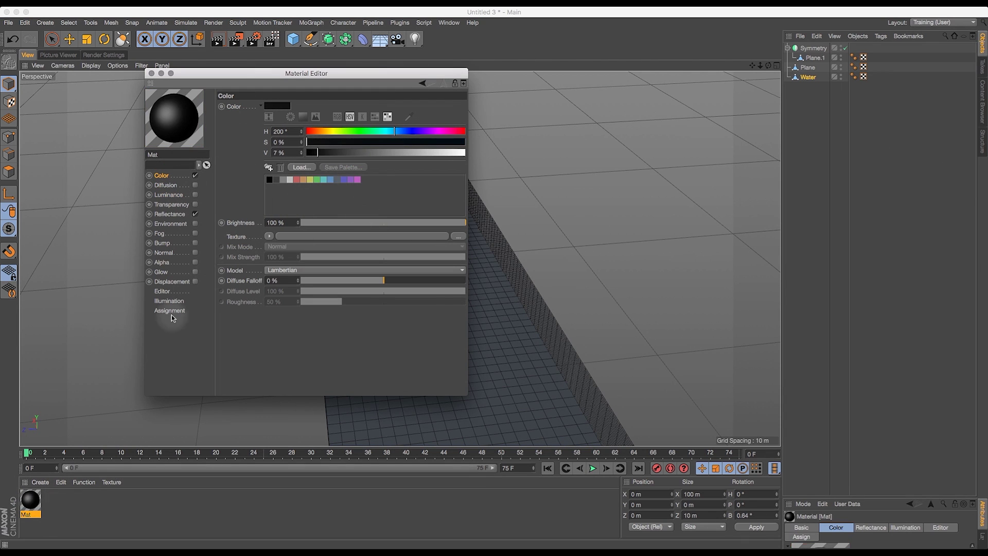
left_click(151, 73)
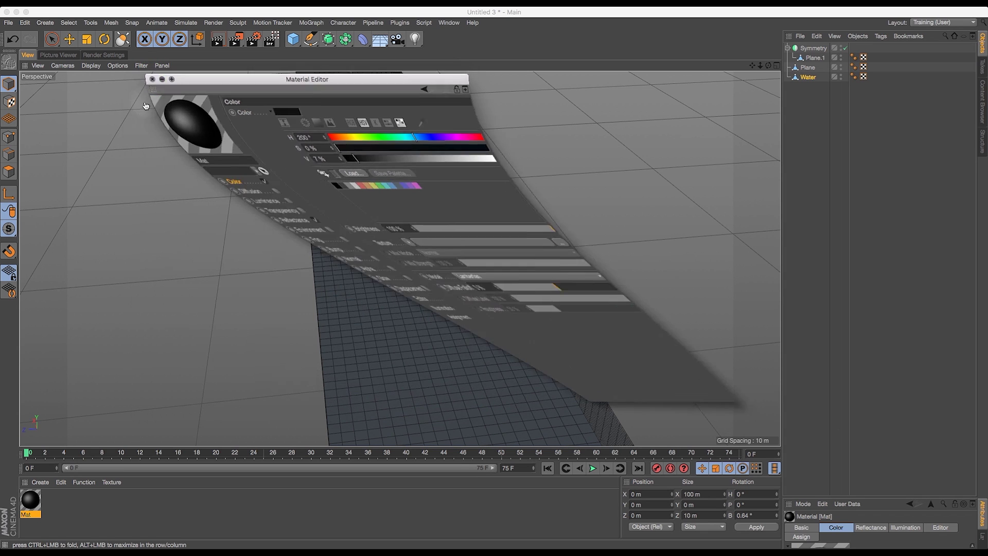
- Apply the black material to the Water plane and move the plane slightly below the floor
left_click_drag(58, 493, 810, 77)
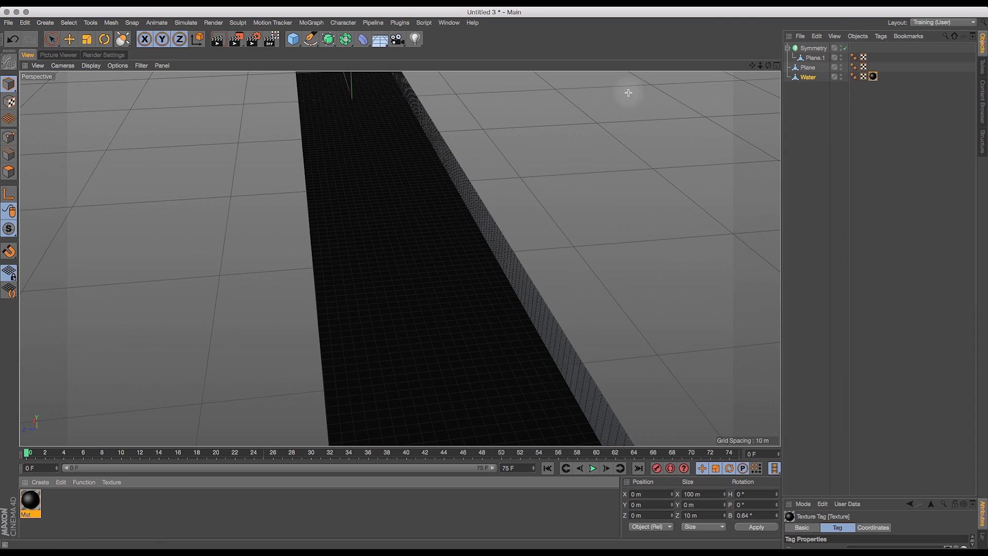
left_click(72, 41)
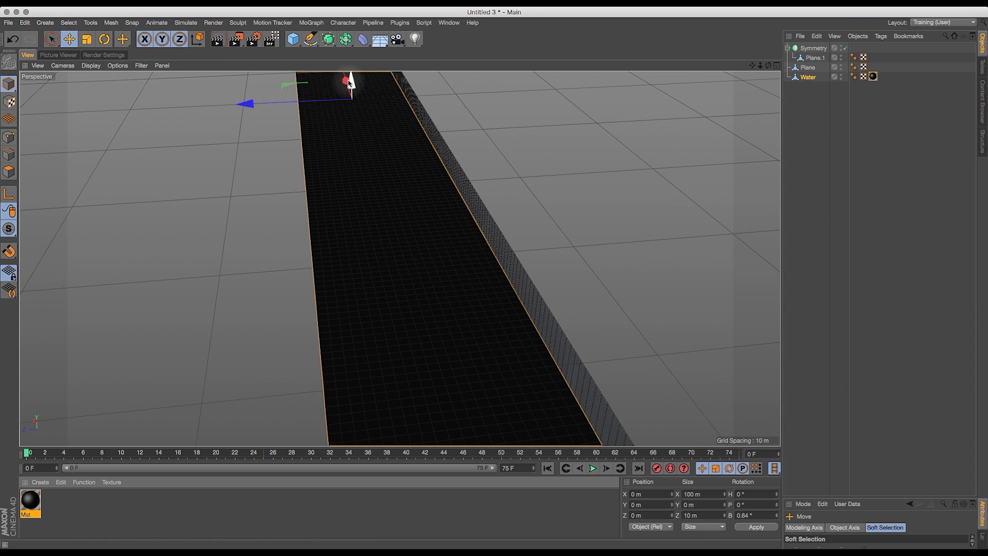
left_click_drag(353, 86, 356, 83)
- Return to the Sculpt layout with the floor Plane as the selected object
left_click(808, 68)
left_click(938, 22)
left_click(922, 85)
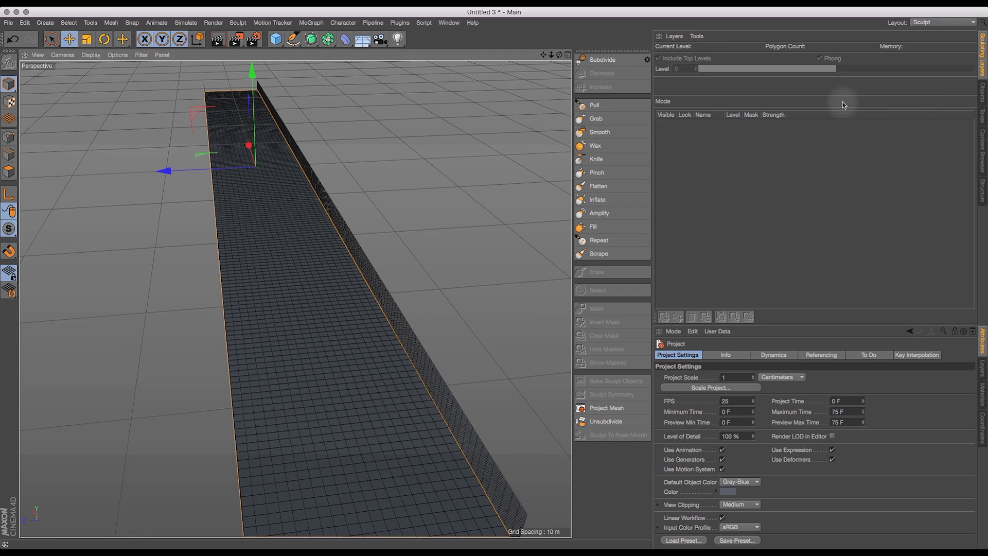
left_click_drag(559, 55, 607, 56)
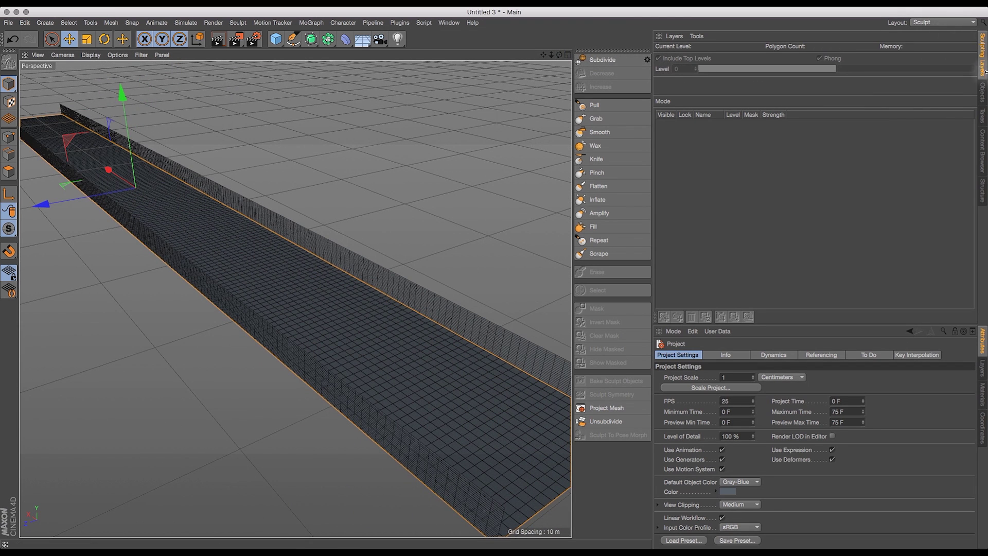
left_click(983, 97)
left_click(677, 67)
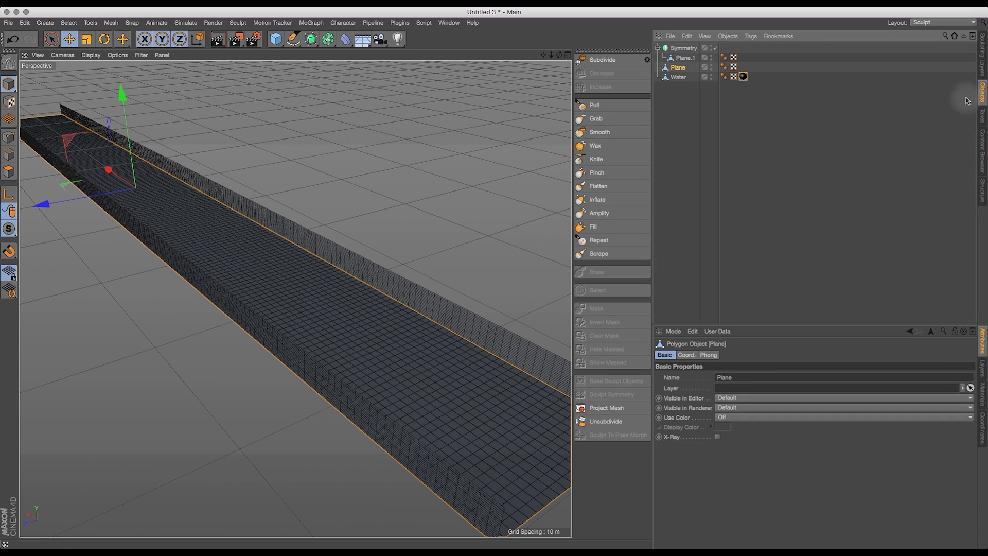
- Subdivide the floor Plane to sculpt level 2 and select the Inflate brush
left_click(983, 51)
left_click(612, 60)
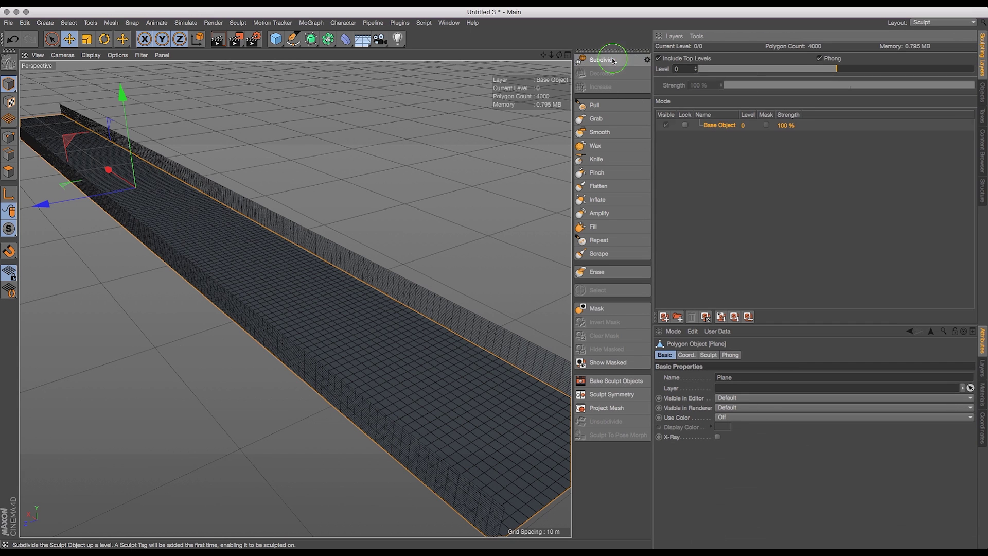
left_click(611, 61)
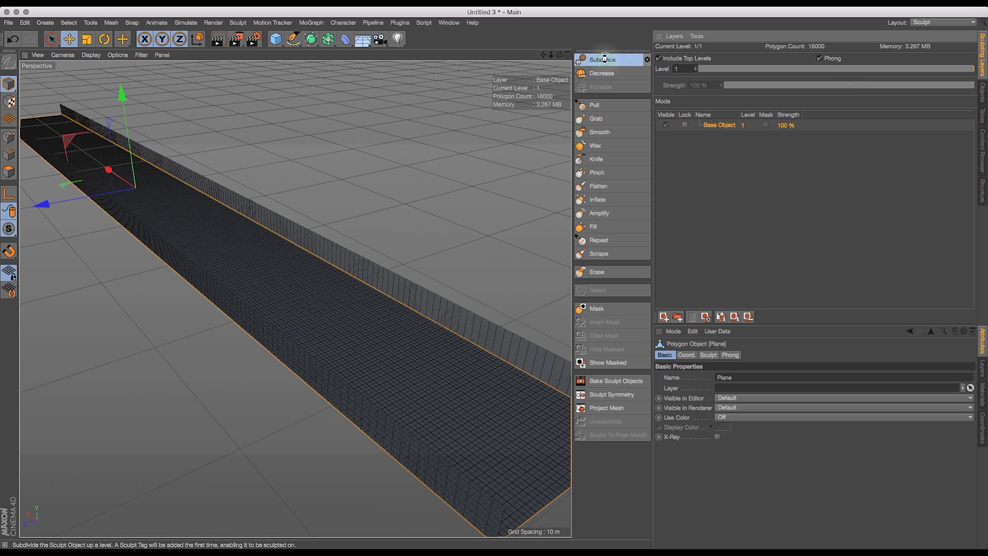
left_click(605, 59)
left_click_drag(559, 55, 552, 66)
left_click(611, 197)
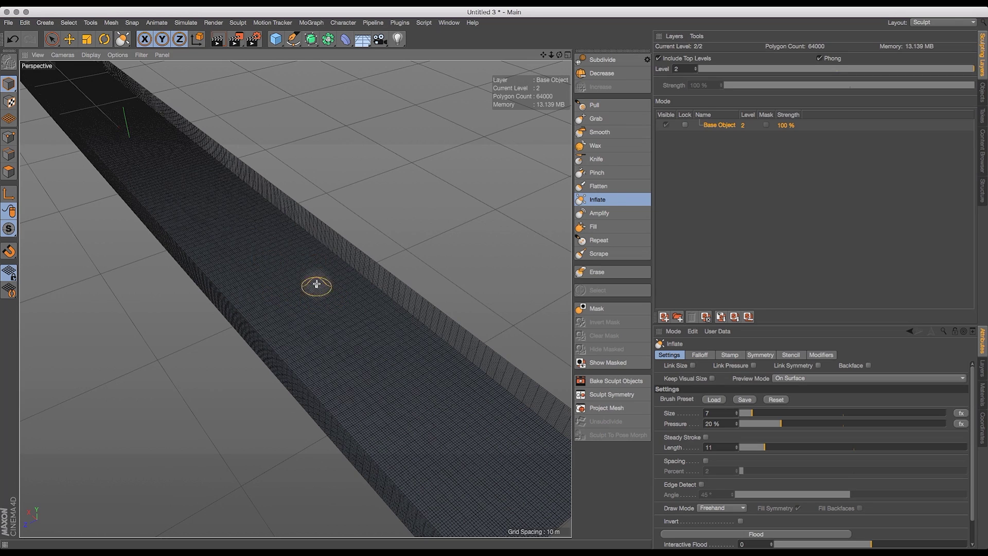
- Try a long winding Inflate stroke down the length of the floor and undo it
left_click_drag(545, 56, 619, 311)
left_click_drag(546, 56, 570, 78)
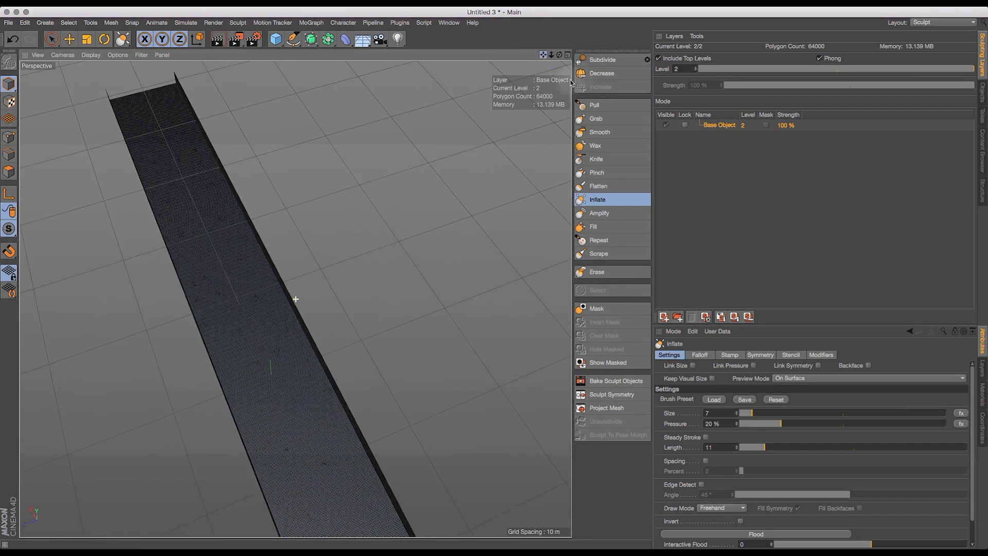
mouse_move(141, 84)
left_mouse_down()
mouse_move(263, 334)
mouse_move(308, 457)
left_mouse_up()
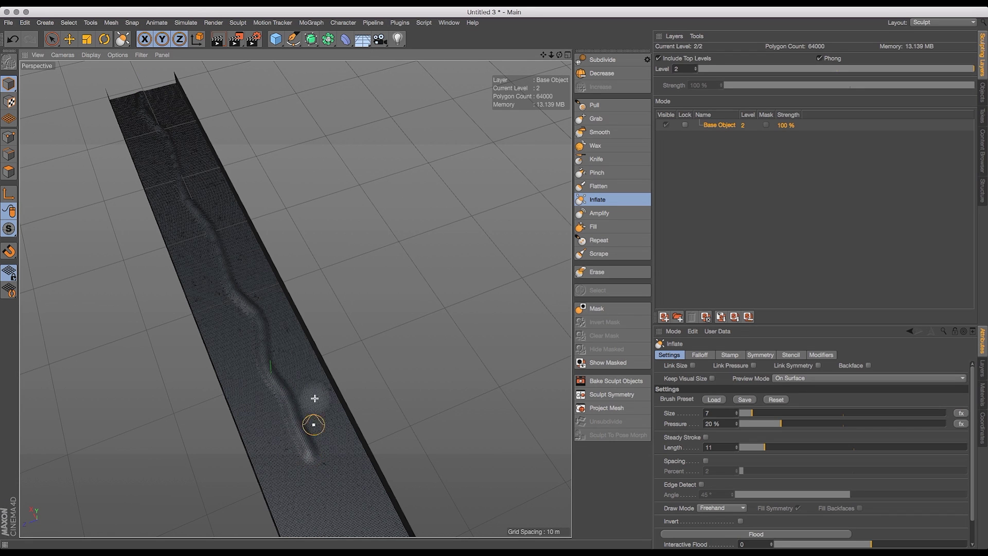
key("super+z")
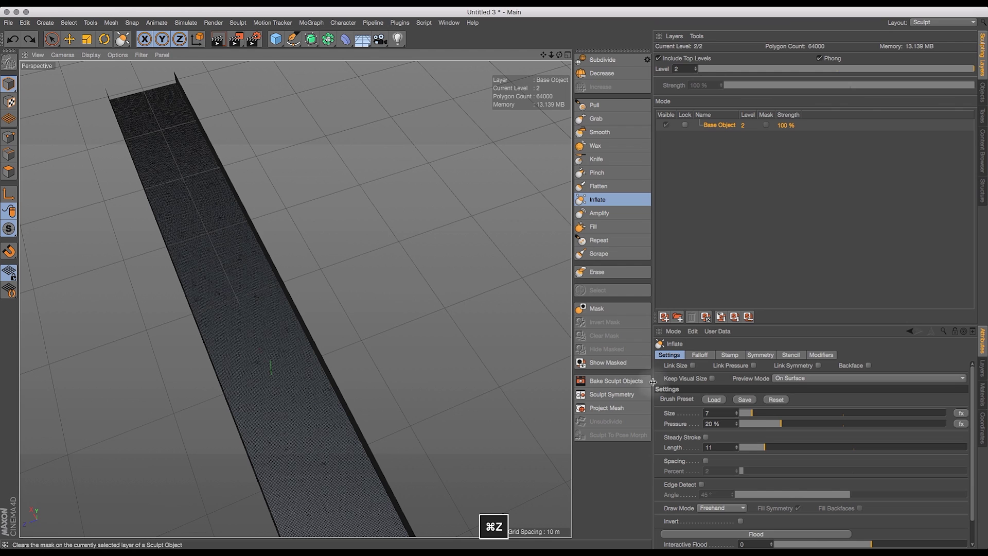
- Set the Inflate brush to size 5 and pressure 30 %, and enable Steady Stroke
left_click(718, 413)
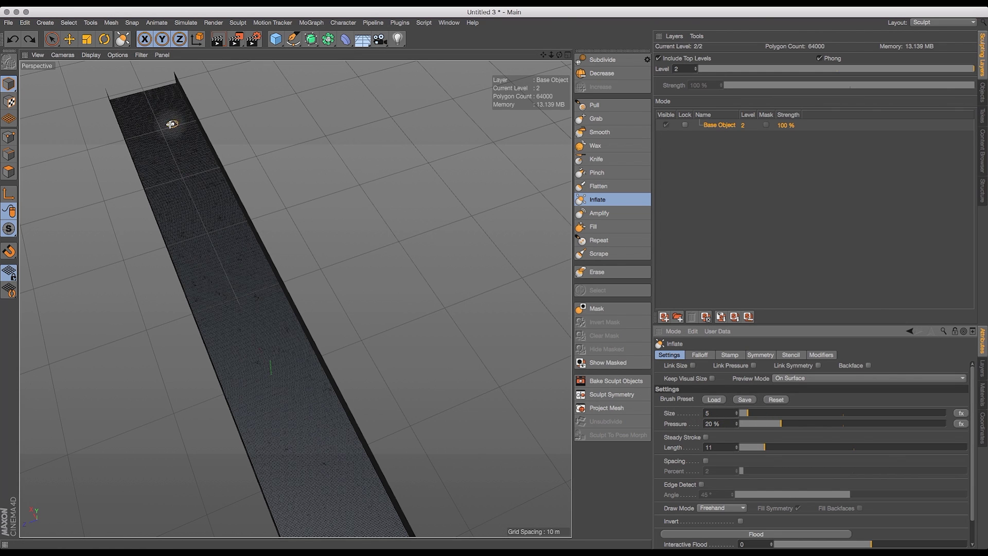
left_click(721, 424)
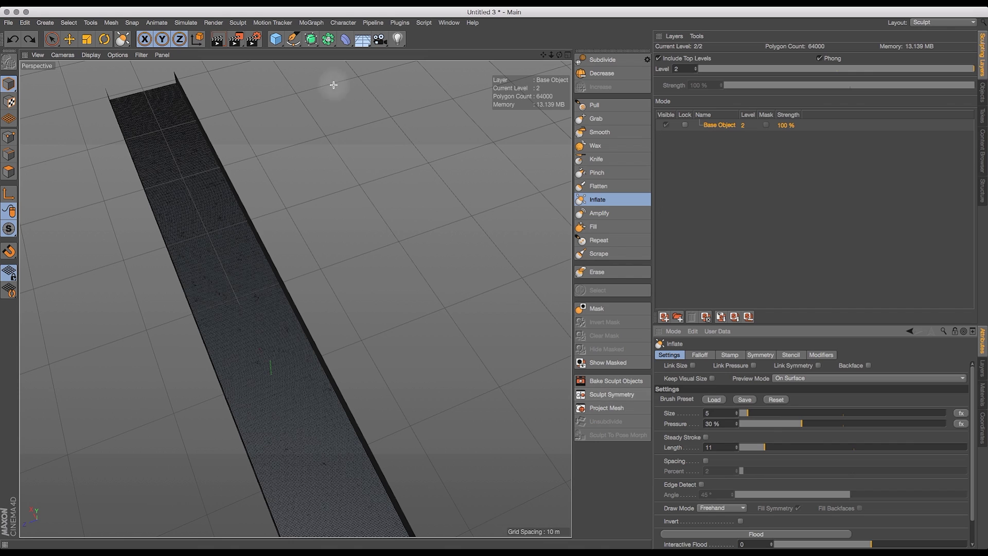
left_click(707, 438)
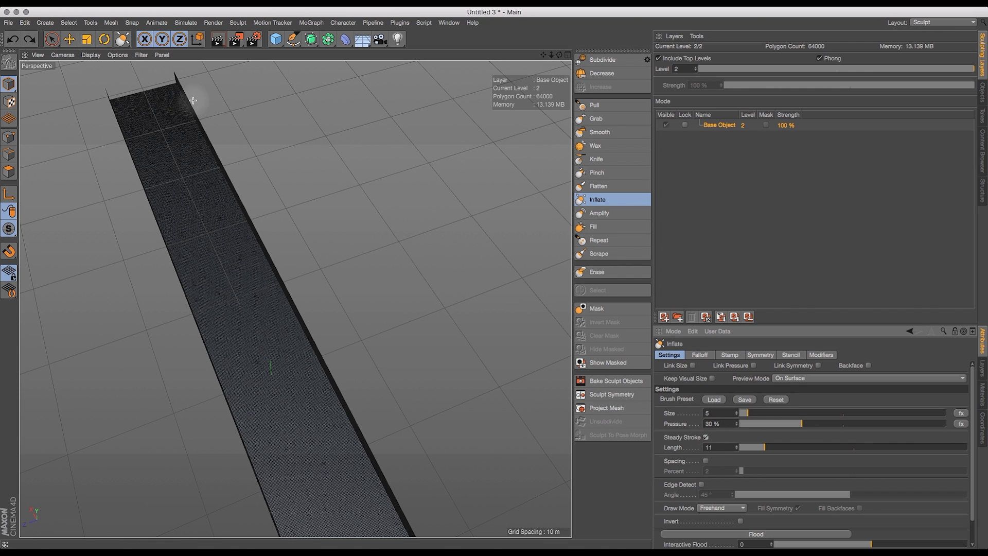
- Try a winding Inflate stroke down the length of the floor and undo it
mouse_move(152, 80)
left_mouse_down()
mouse_move(172, 188)
mouse_move(214, 234)
mouse_move(217, 281)
mouse_move(253, 315)
mouse_move(258, 349)
mouse_move(290, 388)
left_mouse_up()
mouse_move(301, 459)
left_mouse_down()
mouse_move(360, 530)
mouse_move(319, 523)
left_mouse_up()
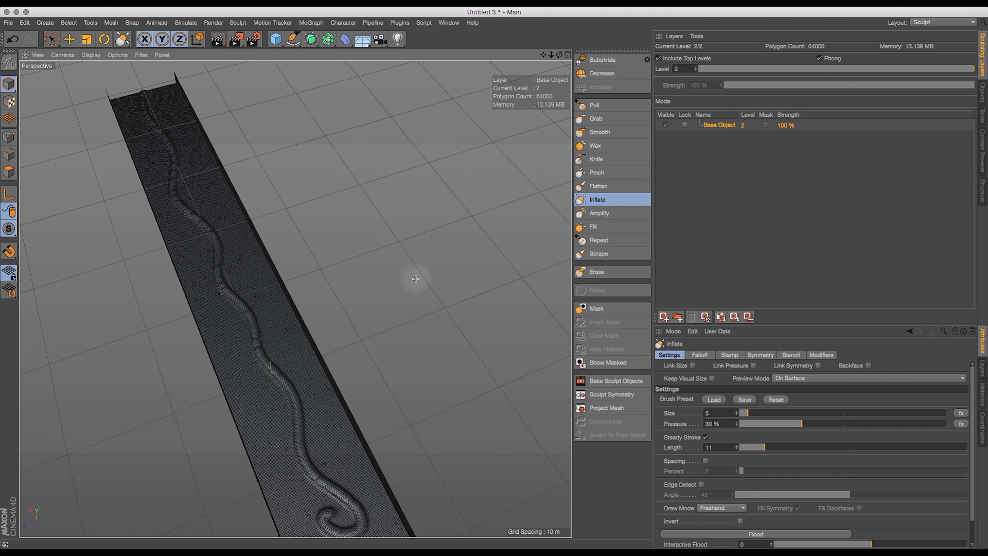
key("super+z")
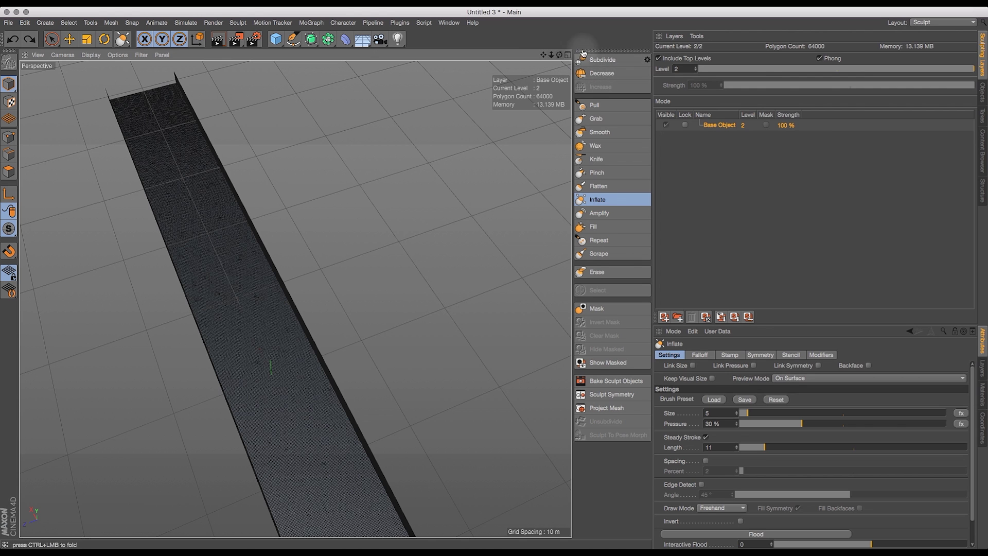
- Widen the perspective viewport and frame the floor strip in it
left_click_drag(656, 147, 807, 159)
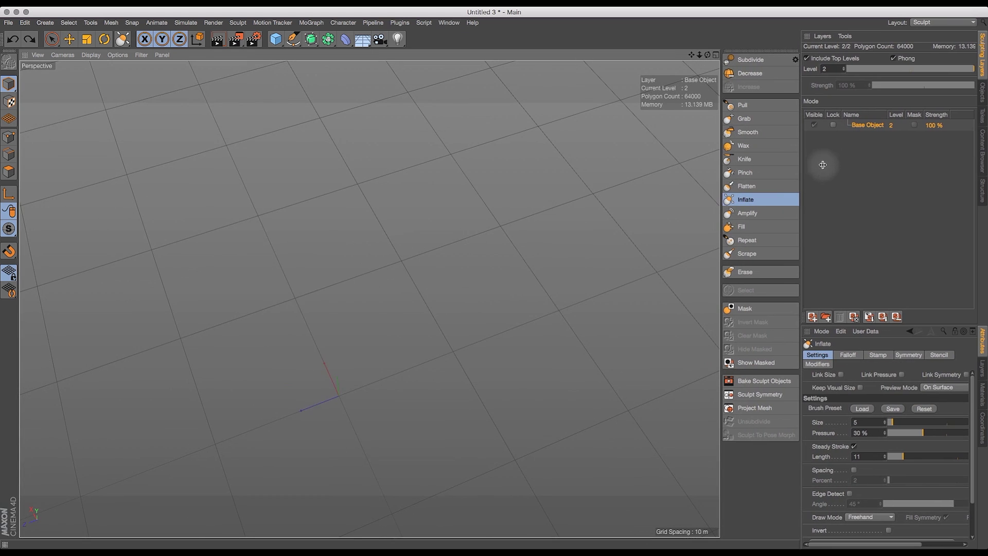
left_click_drag(692, 55, 714, 155)
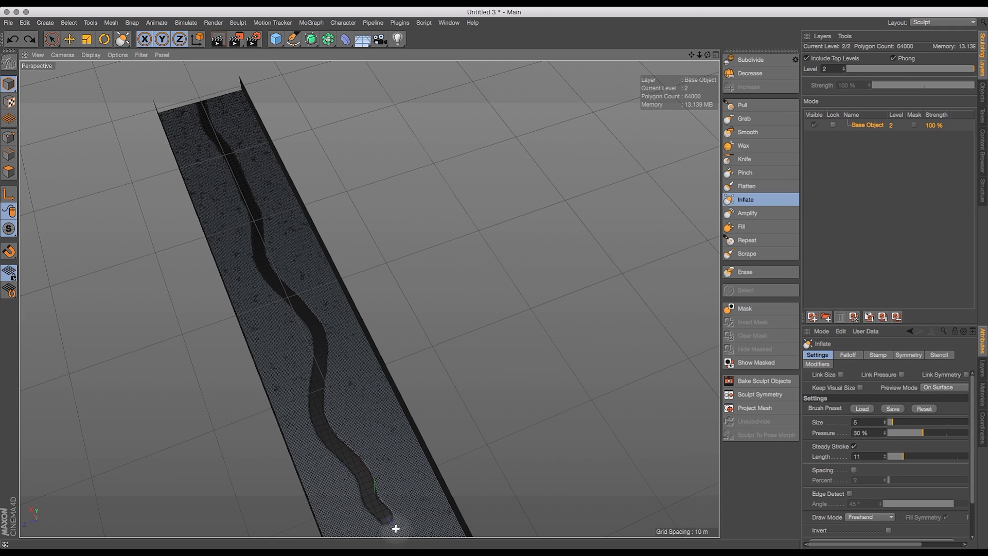
- Carve a winding river channel through the middle stretch of the floor with the inverted Inflate brush
mouse_move(690, 55)
left_mouse_down()
mouse_move(371, 295)
mouse_move(563, 308)
left_mouse_up()
left_click_drag(562, 363, 525, 144)
mouse_move(708, 54)
left_mouse_down()
mouse_move(731, 59)
mouse_move(746, 49)
mouse_move(690, 31)
mouse_move(712, 38)
left_mouse_up()
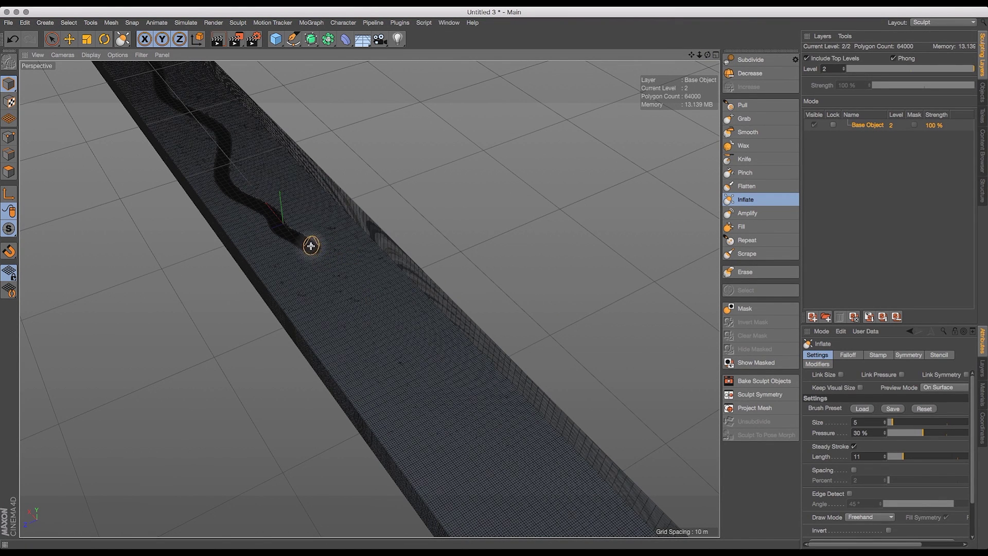
mouse_move(330, 267)
left_mouse_down("super")
mouse_move(351, 311)
mouse_move(450, 384)
mouse_move(453, 437)
mouse_move(523, 492)
mouse_move(549, 546)
left_mouse_up("super")
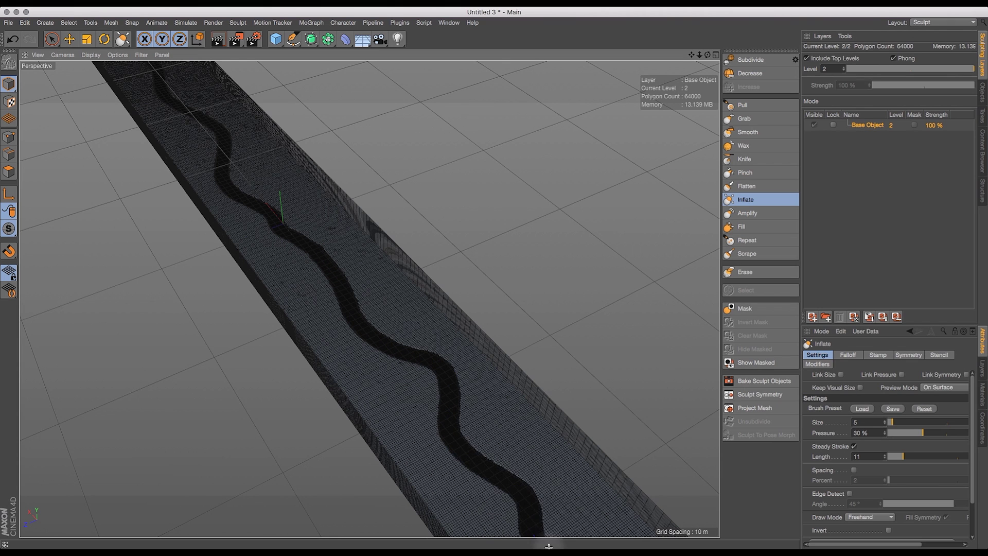
- Extend the winding river channel with the inverted Inflate brush to the near end of the floor
left_click_drag(699, 55, 649, 103)
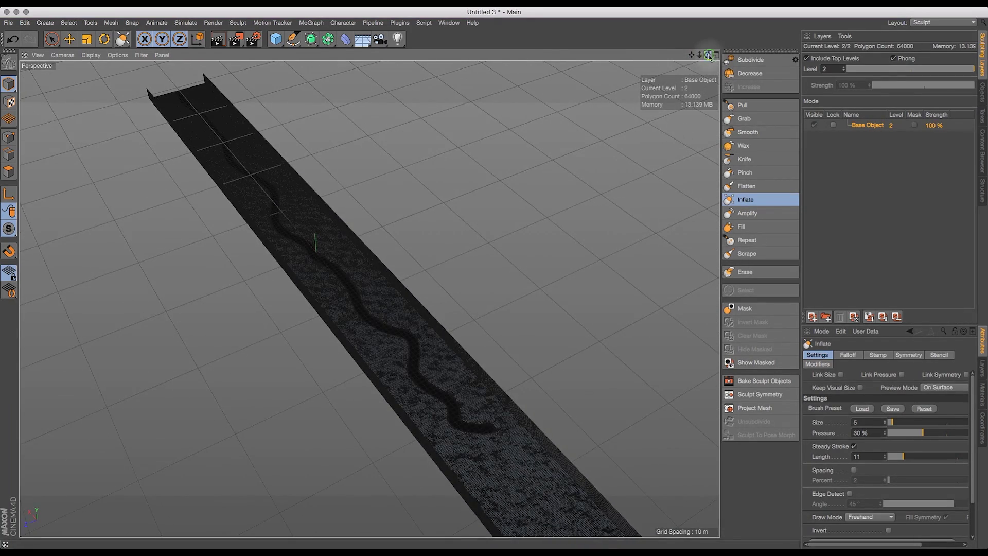
left_click_drag(709, 55, 754, 65)
mouse_move(688, 56)
left_mouse_down()
mouse_move(581, 45)
mouse_move(762, 57)
left_mouse_up()
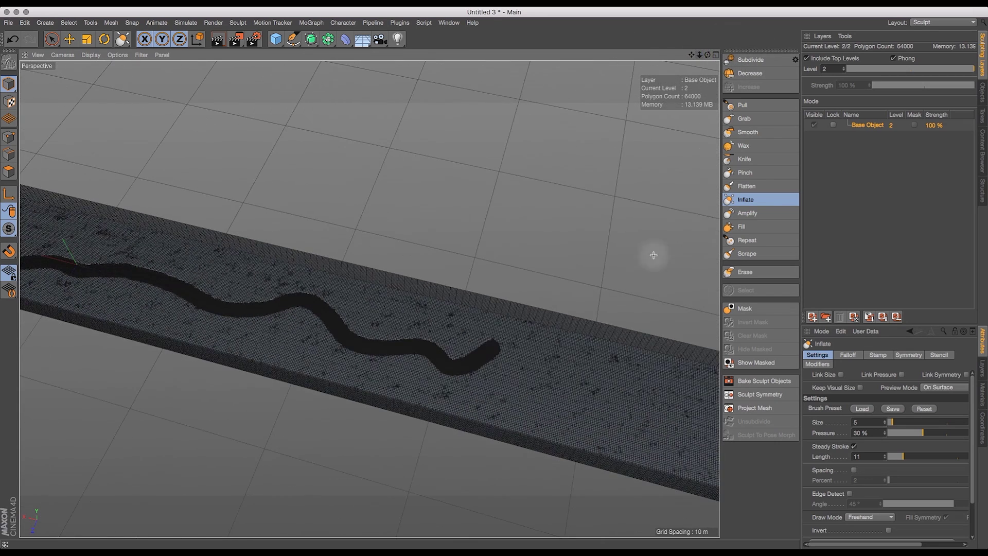
mouse_move(507, 346)
left_mouse_down()
mouse_move(564, 407)
mouse_move(616, 424)
mouse_move(691, 413)
mouse_move(745, 424)
mouse_move(805, 463)
left_mouse_up()
left_click_drag(692, 54, 560, 51)
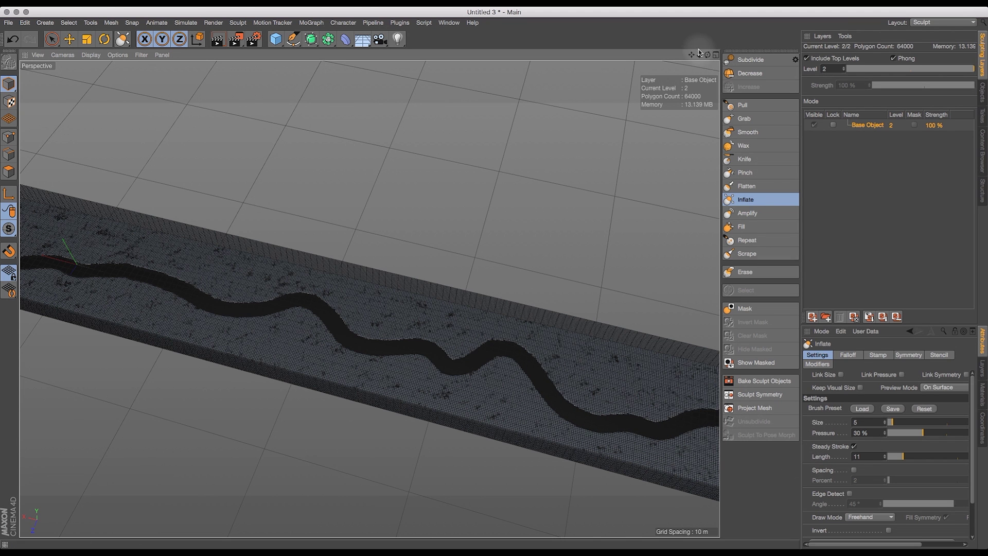
mouse_move(706, 53)
left_mouse_down()
mouse_move(644, 17)
mouse_move(680, 37)
mouse_move(368, 298)
left_mouse_up()
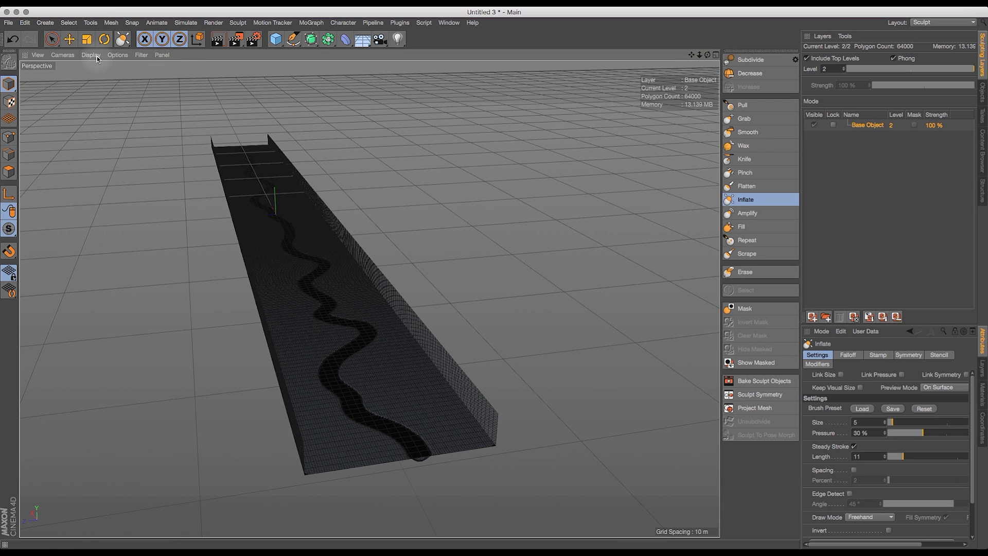
- Switch the perspective view to Quick Shading and look along the length of the carved river
left_click(91, 55)
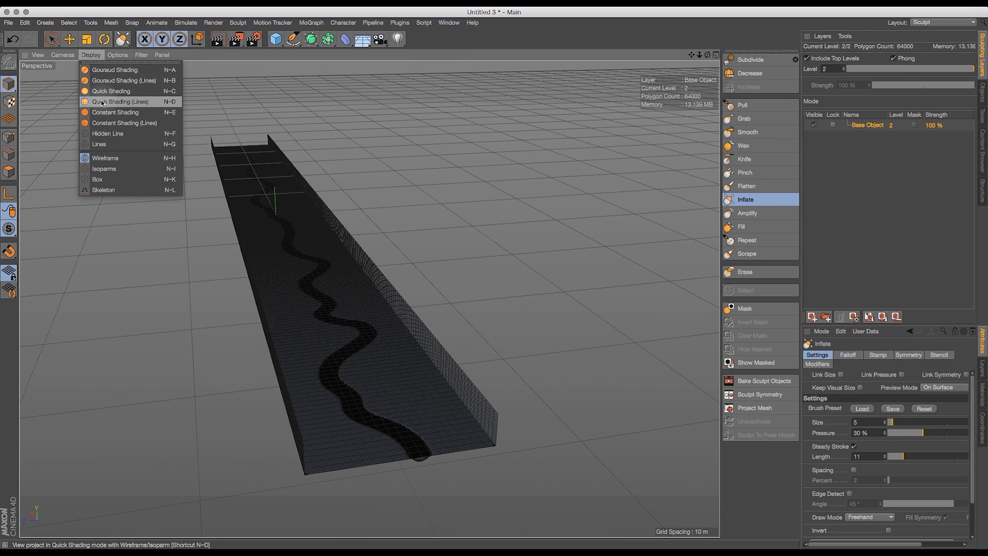
left_click(128, 94)
mouse_move(688, 57)
left_mouse_down()
mouse_move(370, 294)
mouse_move(720, 69)
mouse_move(370, 298)
mouse_move(696, 50)
mouse_move(788, 147)
mouse_move(699, 50)
mouse_move(686, 77)
mouse_move(694, 61)
mouse_move(704, 131)
mouse_move(699, 53)
mouse_move(692, 90)
left_mouse_up()
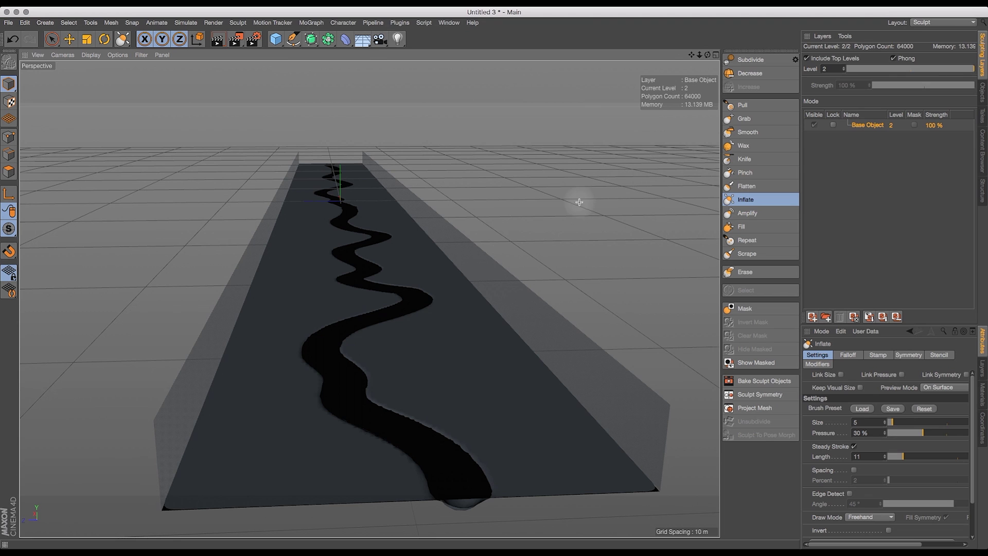
- Undo all the river channel strokes on the floor
key("super+z")
key("super+z")
key("super+z")
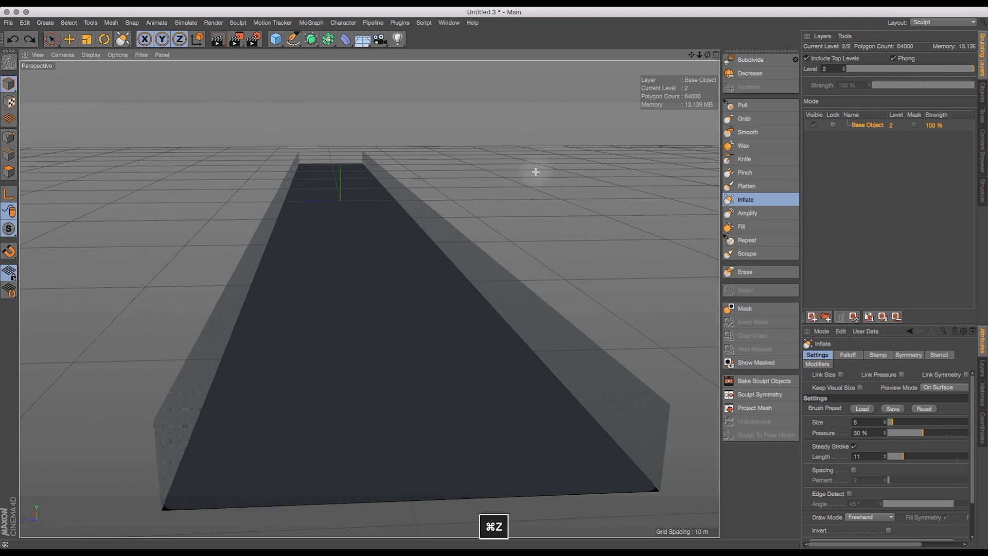
- Set the Inflate brush size to 3
left_click_drag(864, 423, 836, 427)
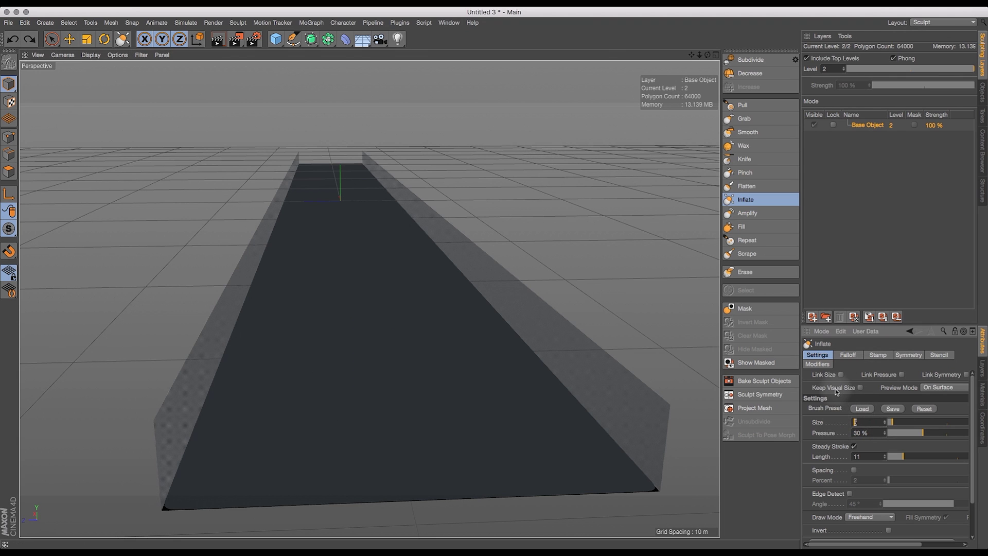
type("3")
key("Return")
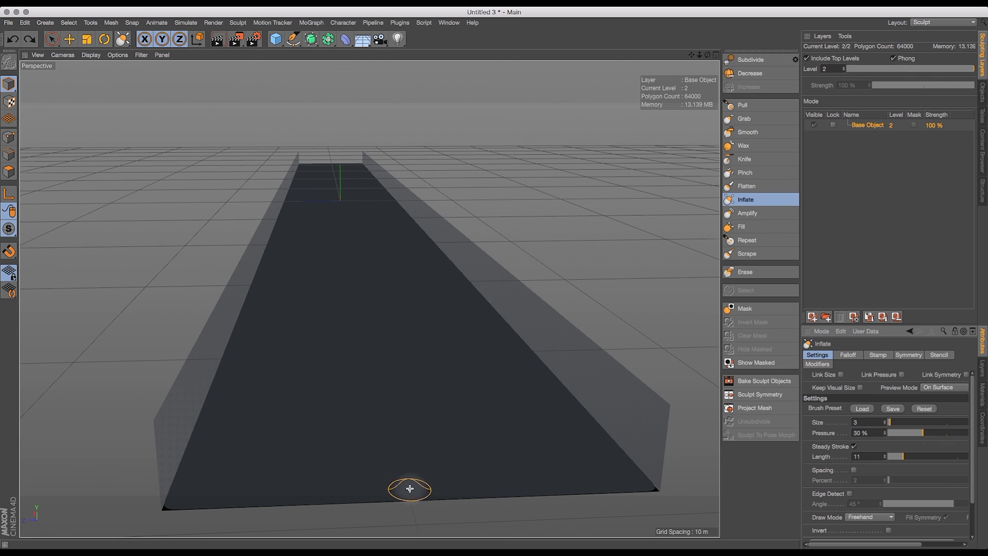
- Try carving a narrower river from the floor's near edge to its far end and undo it
mouse_move(405, 488)
left_mouse_down()
mouse_move(341, 452)
mouse_move(366, 338)
mouse_move(331, 113)
left_mouse_up()
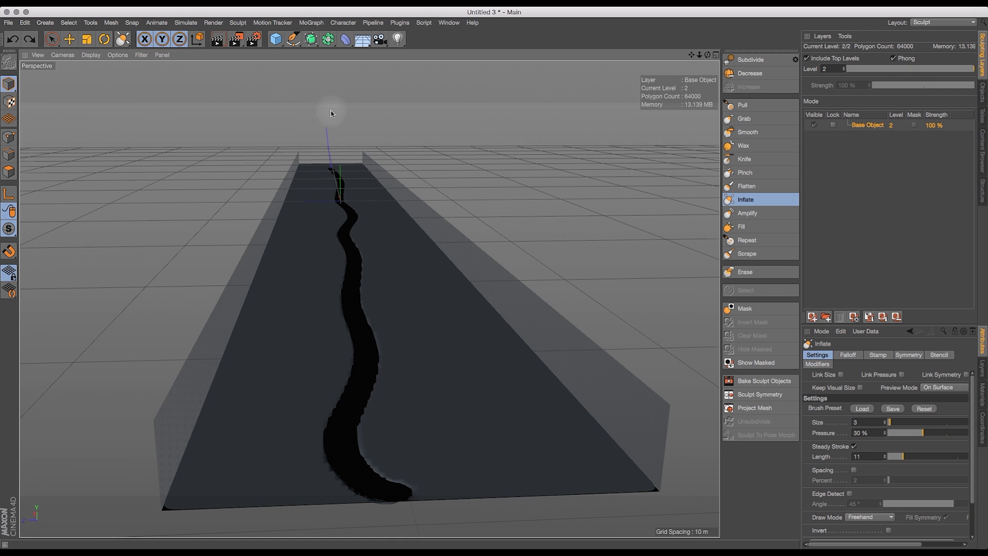
mouse_move(708, 55)
left_mouse_down()
mouse_move(709, 72)
mouse_move(746, 62)
mouse_move(704, 48)
mouse_move(701, 68)
mouse_move(709, 58)
left_mouse_up()
key("super+z")
- Try carving a winding river from the floor's far end to its near edge and undo it
mouse_move(709, 55)
left_mouse_down()
mouse_move(701, 68)
mouse_move(690, 48)
mouse_move(701, 62)
left_mouse_up()
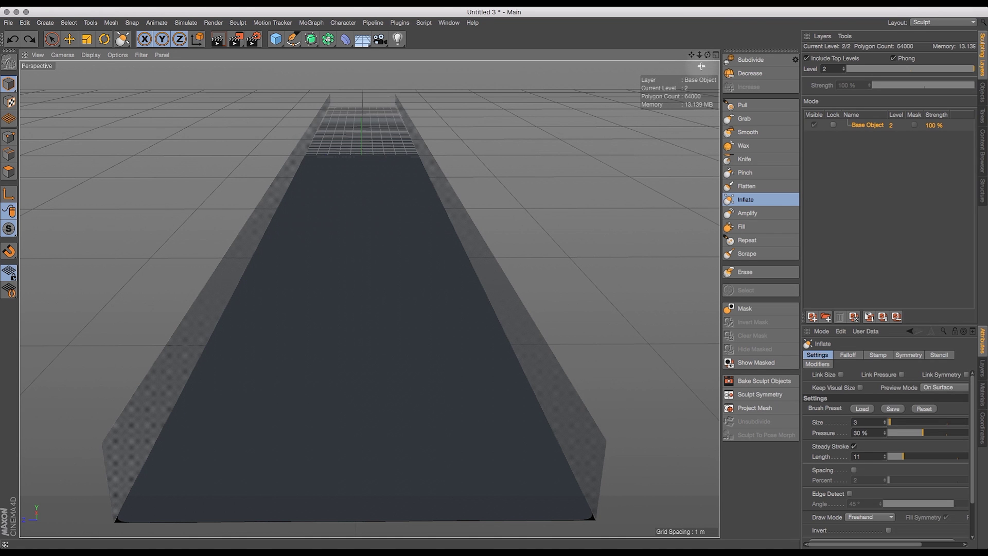
left_click_drag(701, 58, 703, 113)
left_click_drag(701, 56, 680, 32)
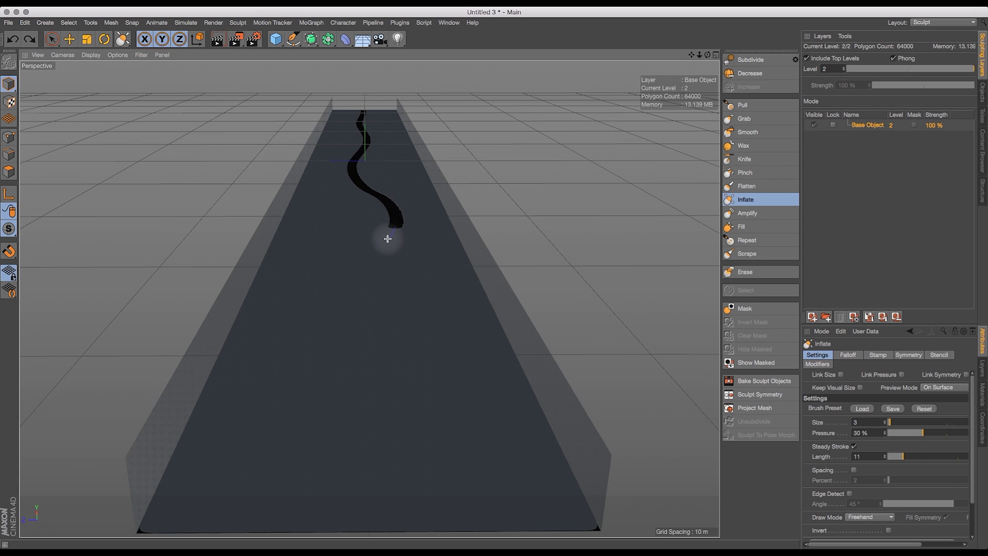
mouse_move(346, 264)
left_mouse_down()
mouse_move(333, 283)
mouse_move(354, 307)
mouse_move(355, 342)
mouse_move(341, 367)
mouse_move(369, 401)
mouse_move(380, 442)
mouse_move(355, 479)
mouse_move(372, 542)
left_mouse_up()
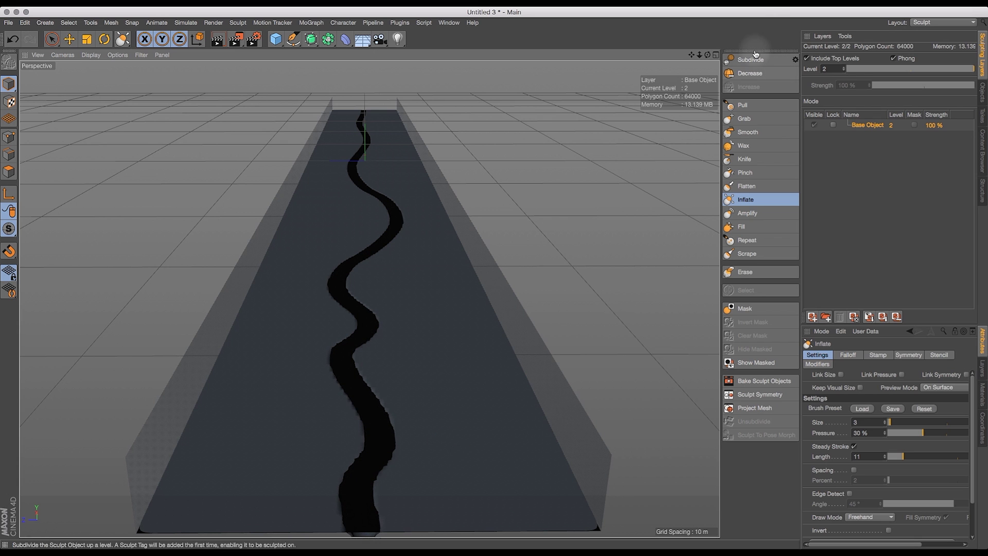
mouse_move(709, 54)
left_mouse_down()
mouse_move(708, 38)
mouse_move(718, 56)
left_mouse_up()
key("super+z")
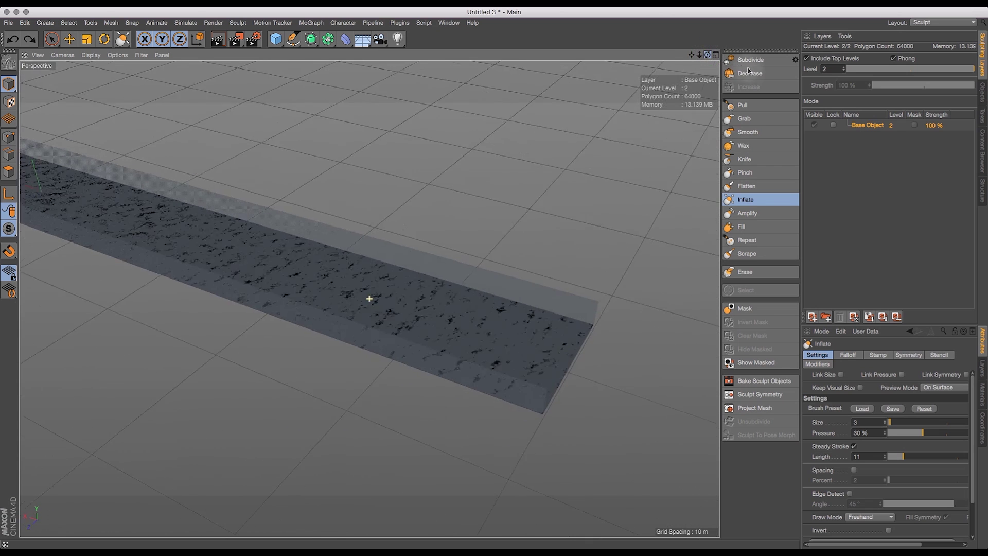
- Show all four views and set the Top view's display to Quick Shading
left_click_drag(749, 71, 770, 88)
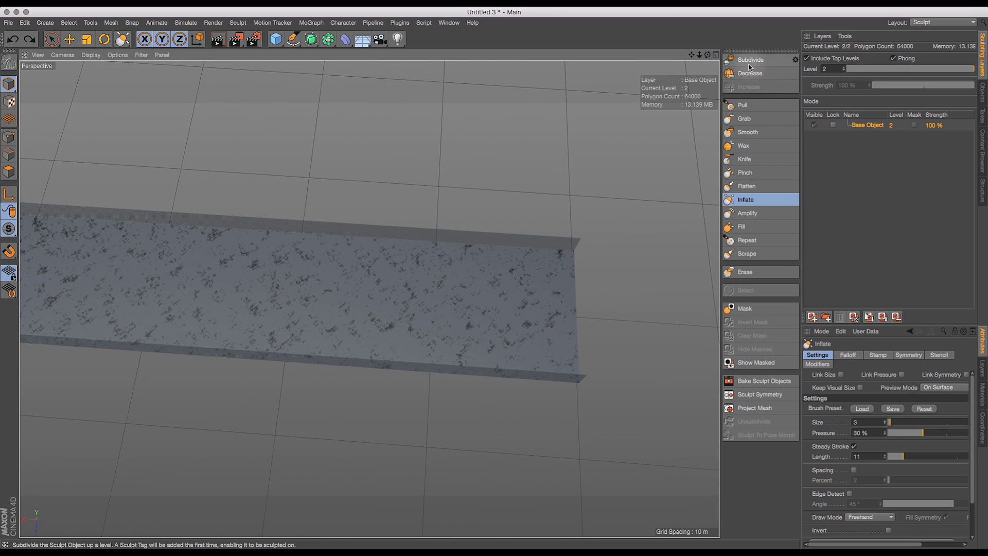
left_click(715, 55)
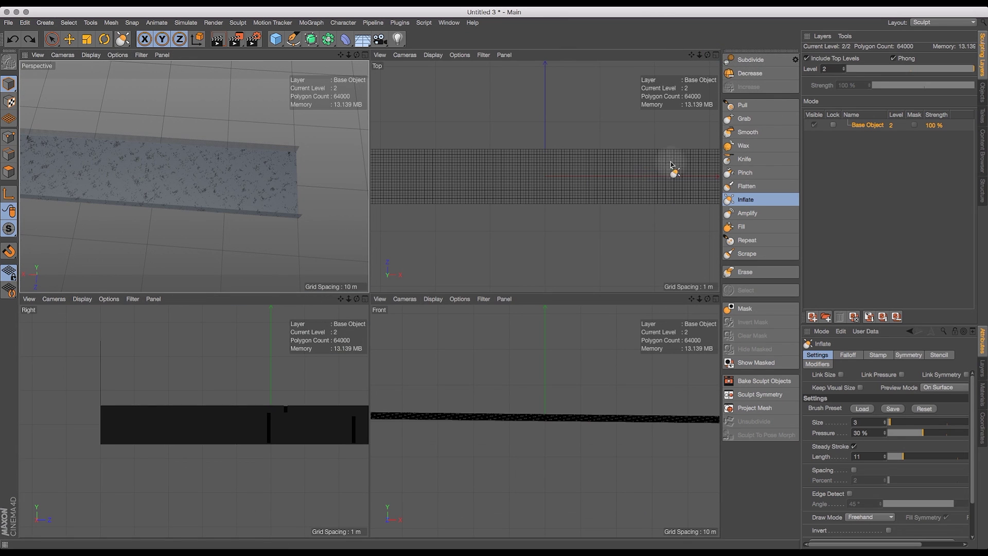
left_click(433, 54)
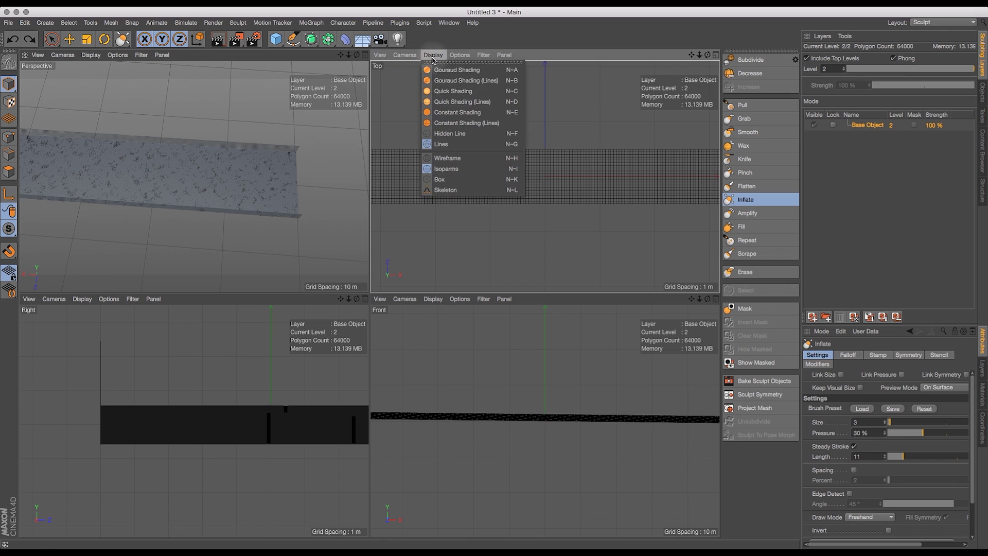
left_click(449, 92)
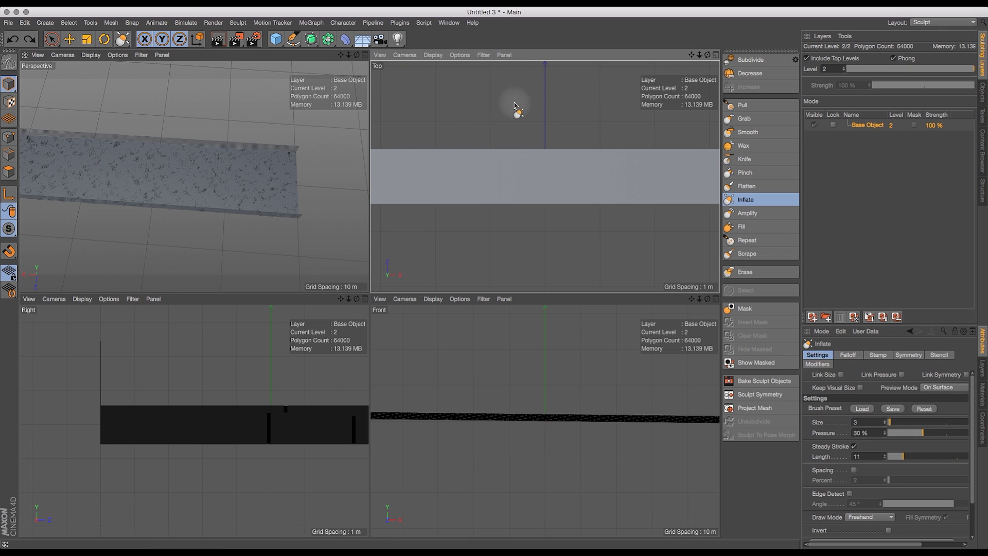
- Carve a winding channel along the strip's full length in the Top view with the Inflate brush, and return to the Perspective view
left_click(716, 55)
mouse_move(697, 57)
left_mouse_down()
mouse_move(676, 69)
mouse_move(686, 67)
left_mouse_up()
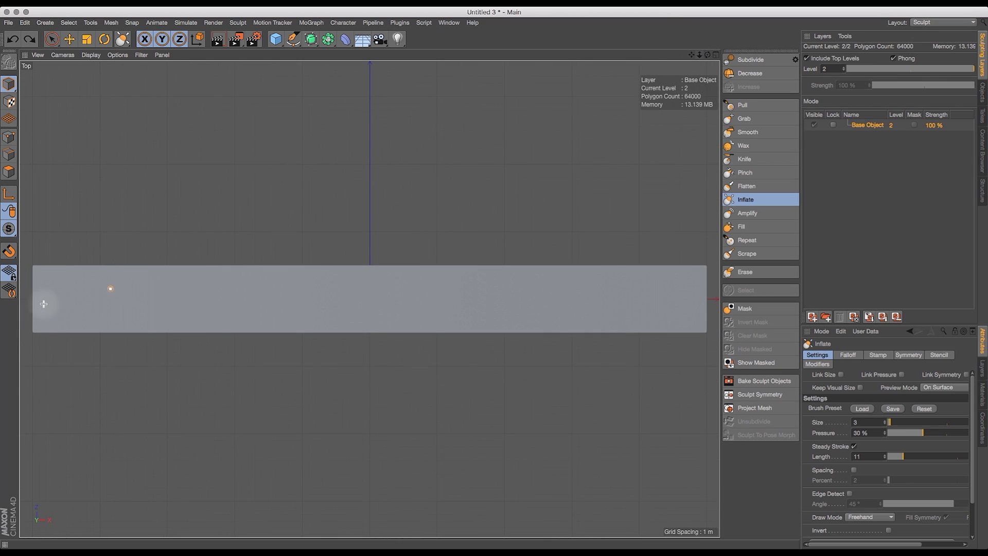
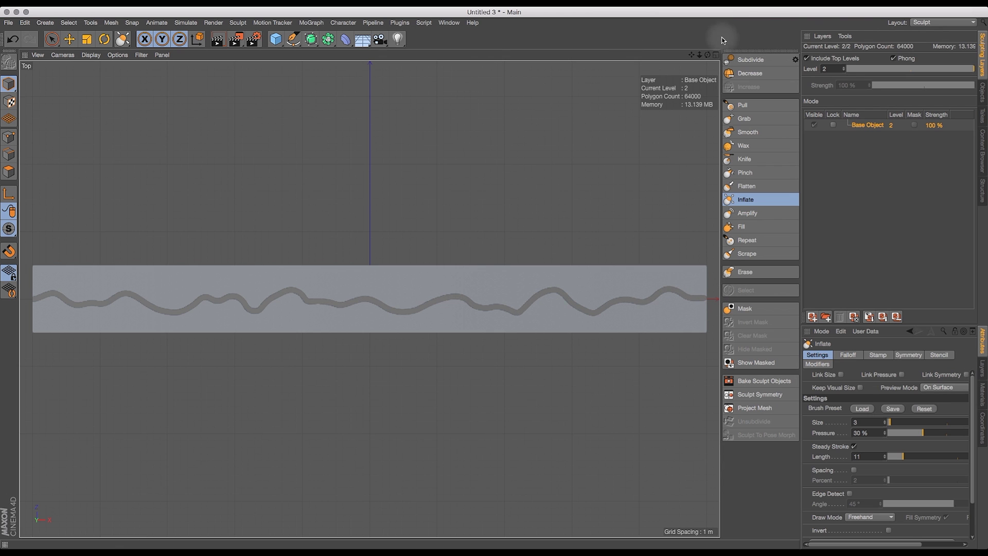
left_click(716, 55)
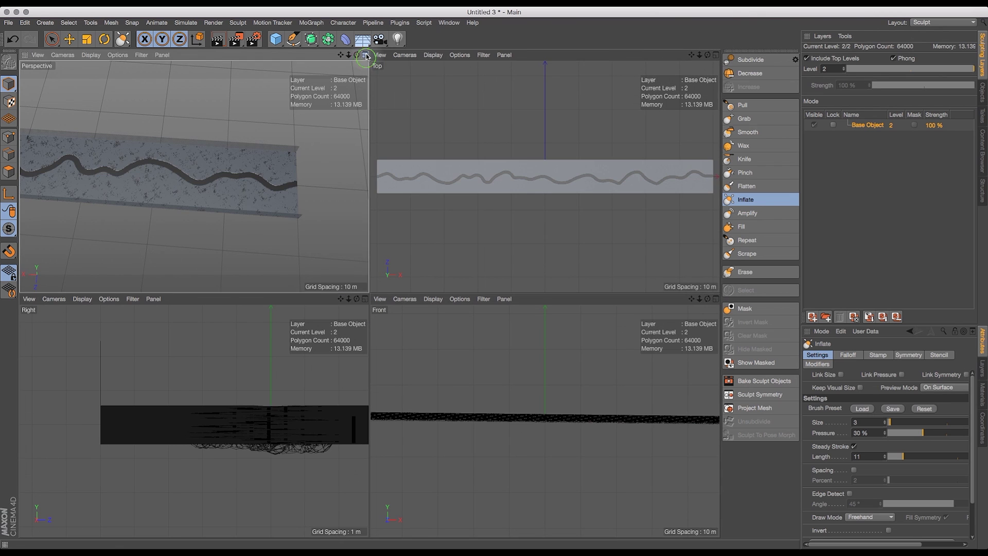
left_click(365, 55)
mouse_move(707, 54)
left_mouse_down()
mouse_move(618, 7)
mouse_move(582, 7)
left_mouse_up()
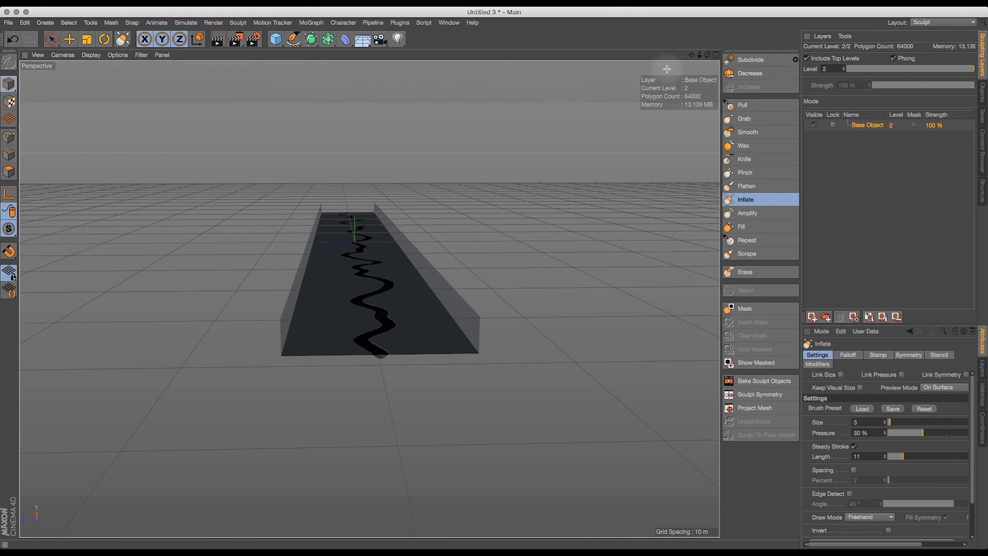
mouse_move(695, 57)
left_mouse_down()
mouse_move(702, 69)
mouse_move(659, 78)
left_mouse_up()
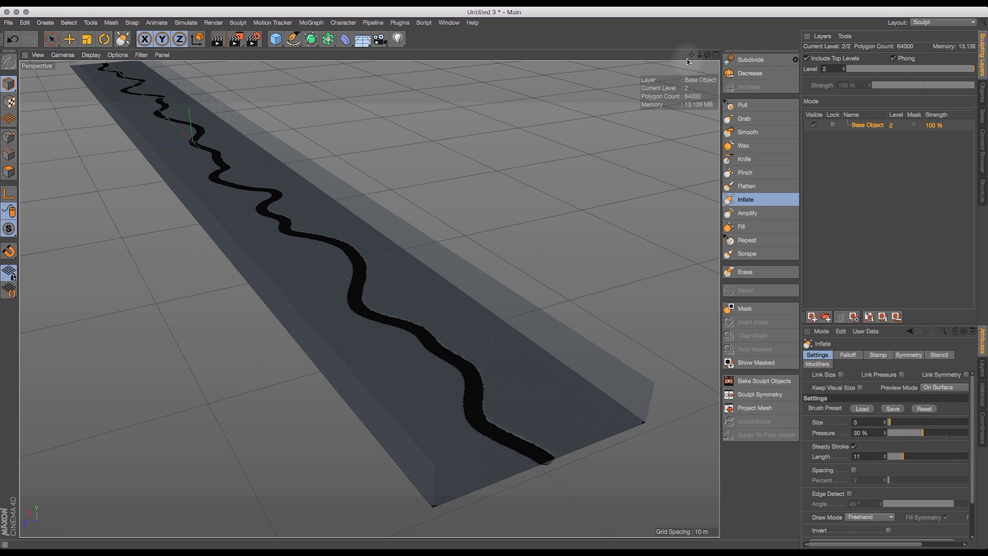
mouse_move(705, 59)
left_mouse_down()
mouse_move(664, 63)
mouse_move(672, 48)
mouse_move(703, 57)
left_mouse_up()
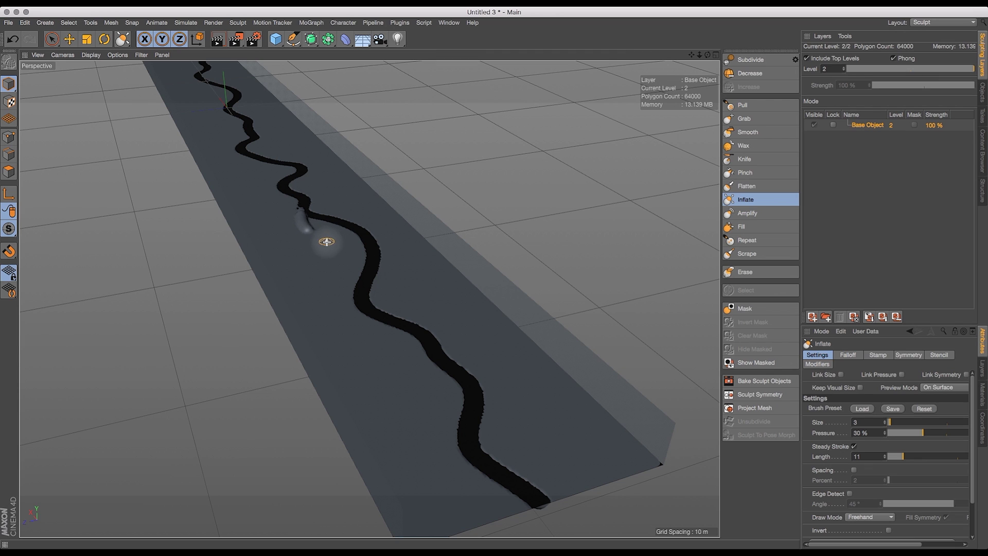
- Try to carve a side branch that splits from the channel and rejoins it past the large bend
key("super+z")
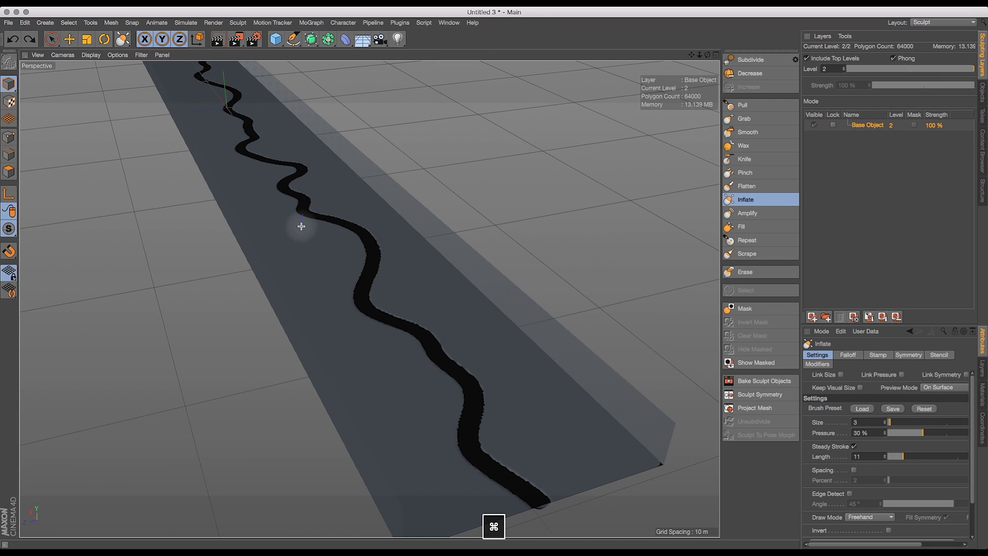
left_click_drag(301, 238, 310, 247)
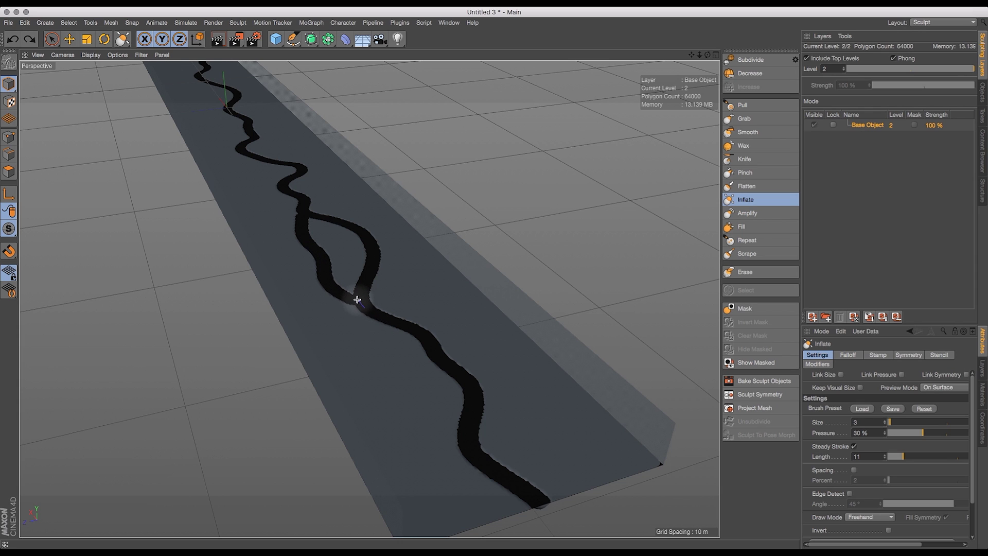
left_click_drag(361, 295, 383, 268)
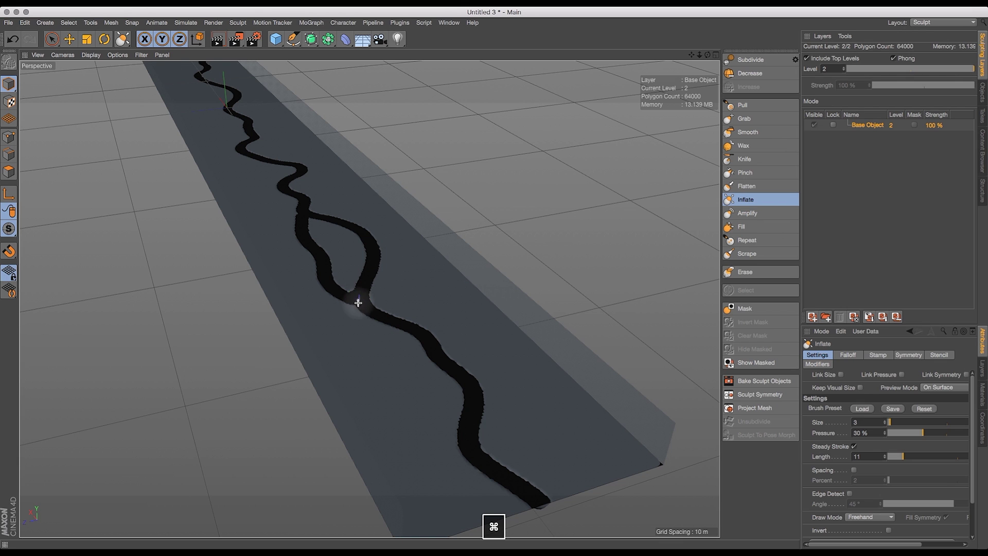
mouse_move(699, 55)
left_mouse_down()
mouse_move(730, 51)
mouse_move(720, 37)
mouse_move(721, 62)
left_mouse_up()
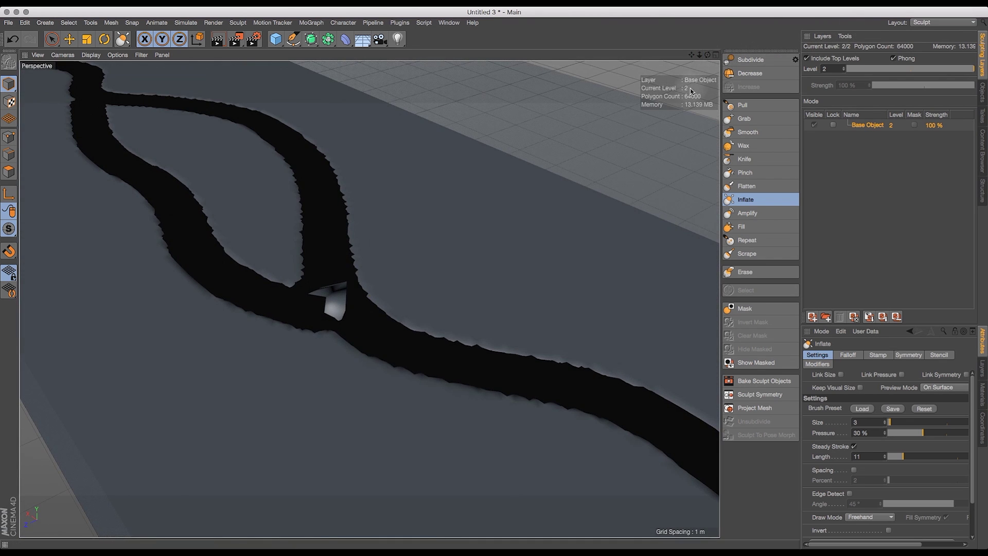
key("super+z")
key("super+z")
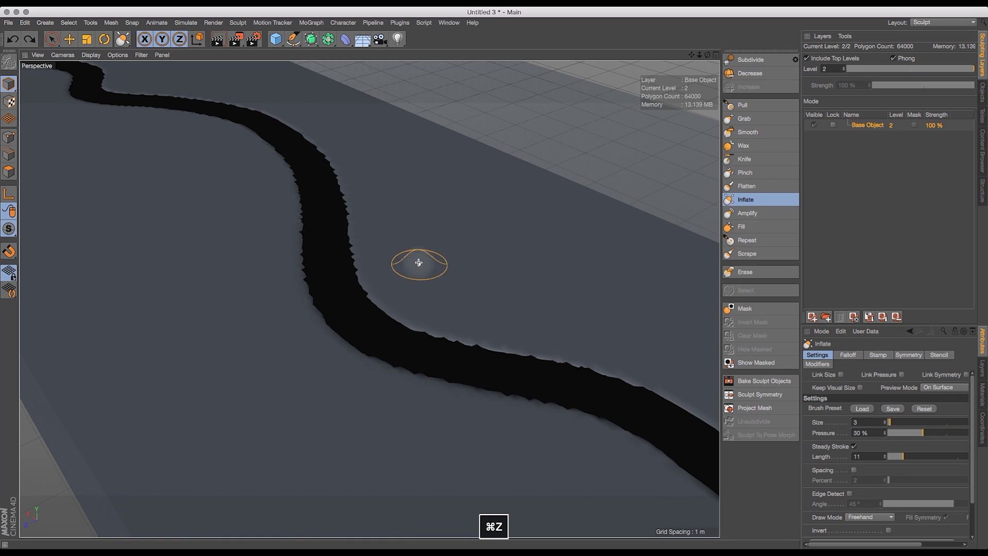
mouse_move(353, 331)
left_mouse_down()
mouse_move(315, 331)
mouse_move(285, 314)
mouse_move(233, 279)
mouse_move(170, 190)
mouse_move(102, 163)
mouse_move(85, 84)
left_mouse_up()
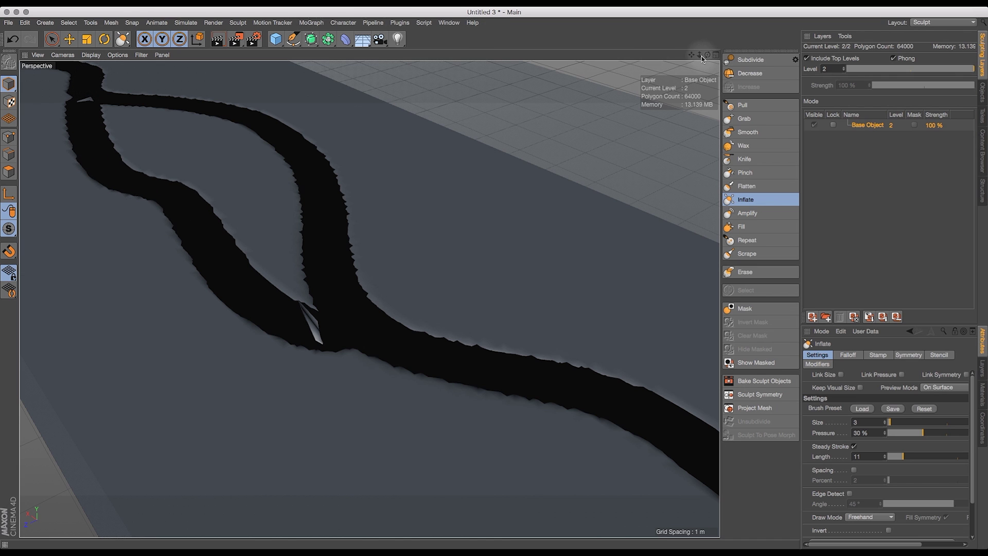
left_click_drag(709, 55, 369, 298)
left_click_drag(692, 1, 679, 52)
key("super+z")
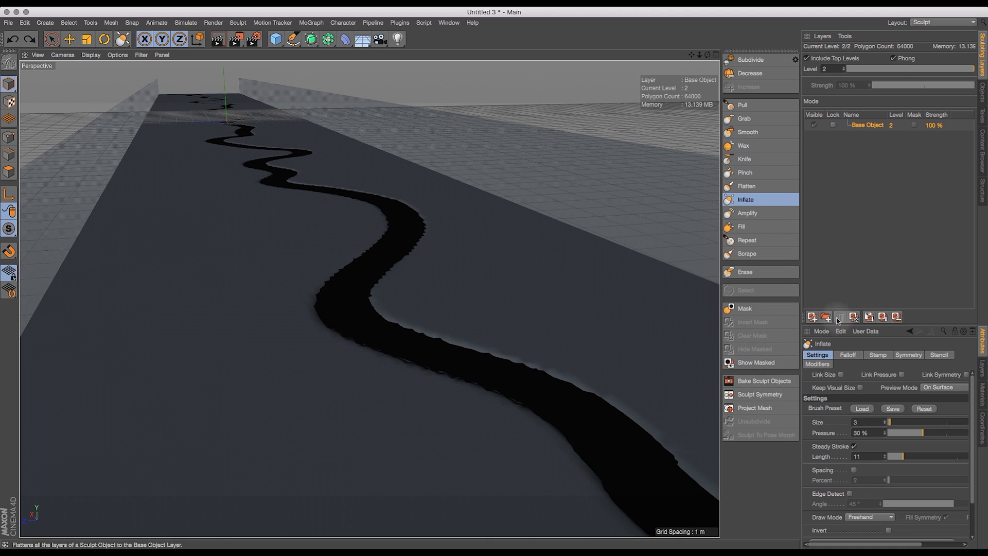
- Widen the channel along the inner side of its large bend with inward Inflate strokes
mouse_move(395, 302)
left_mouse_down()
mouse_move(437, 284)
mouse_move(399, 311)
mouse_move(410, 336)
mouse_move(478, 355)
left_mouse_up()
mouse_move(708, 54)
left_mouse_down()
mouse_move(680, 26)
mouse_move(607, 20)
mouse_move(712, 47)
mouse_move(707, 127)
mouse_move(703, 65)
left_mouse_up()
key("super+z")
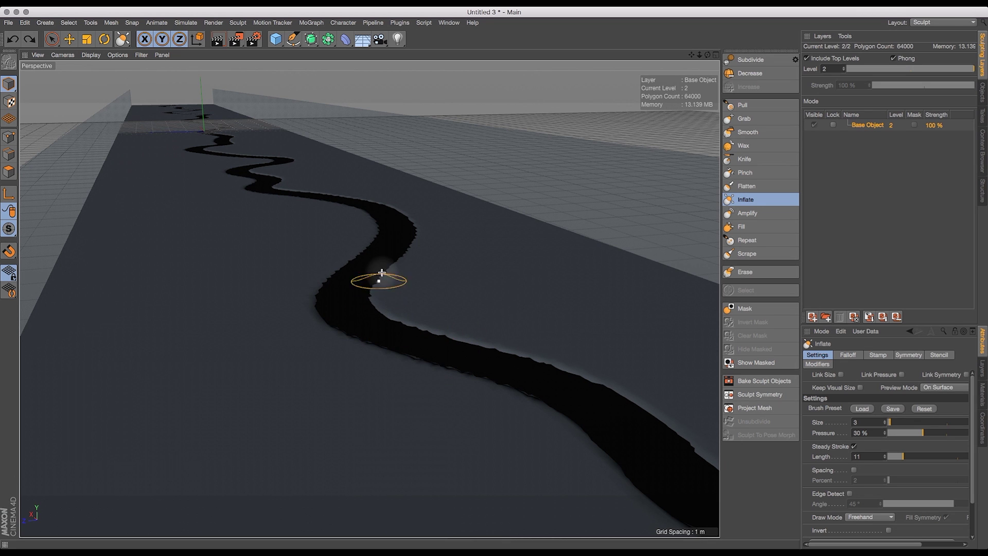
left_click_drag(401, 235, 394, 287, "super")
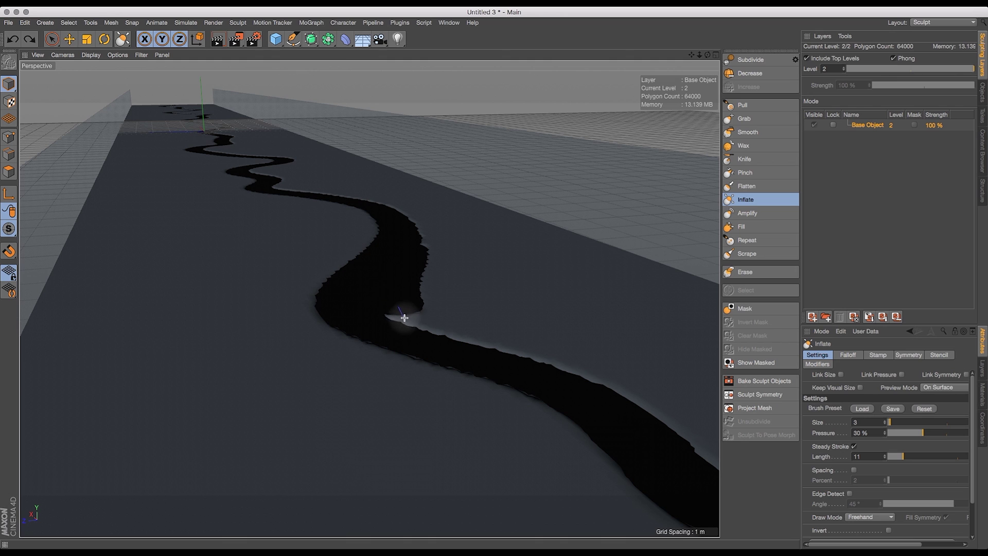
mouse_move(424, 329)
left_mouse_down("super")
mouse_move(529, 357)
mouse_move(635, 441)
left_mouse_up("super")
- Set the Inflate brush to size 4 and pressure 20 %, and turn off Steady Stroke
mouse_move(708, 55)
left_mouse_down()
mouse_move(688, 43)
mouse_move(678, 67)
left_mouse_up()
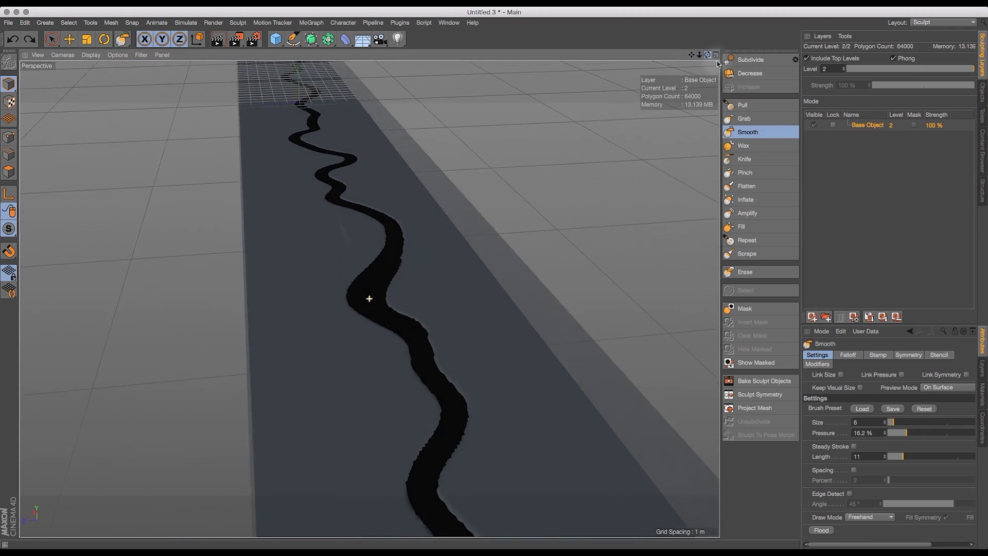
mouse_move(708, 55)
left_mouse_down()
mouse_move(701, 57)
mouse_move(719, 61)
mouse_move(702, 57)
mouse_move(673, 126)
mouse_move(698, 106)
left_mouse_up()
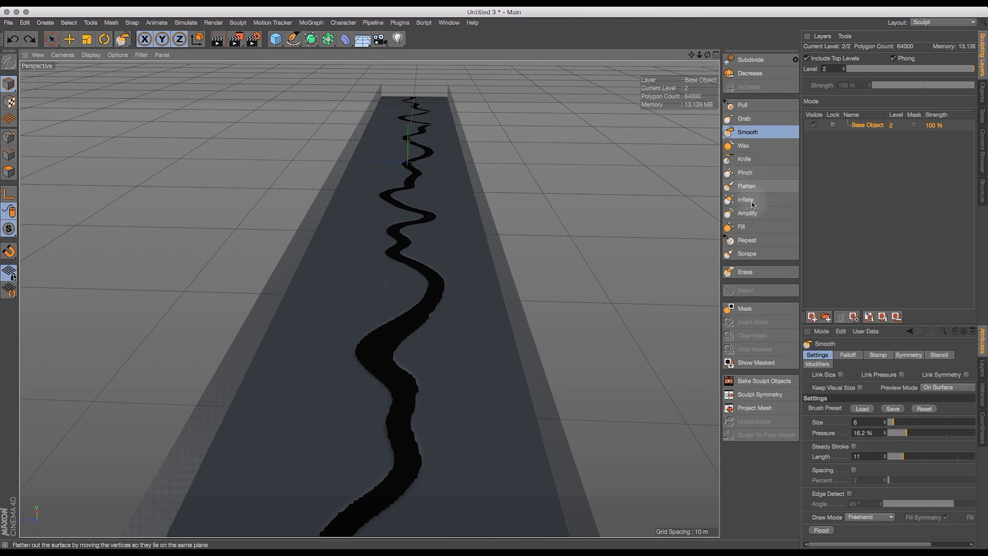
left_click(750, 119)
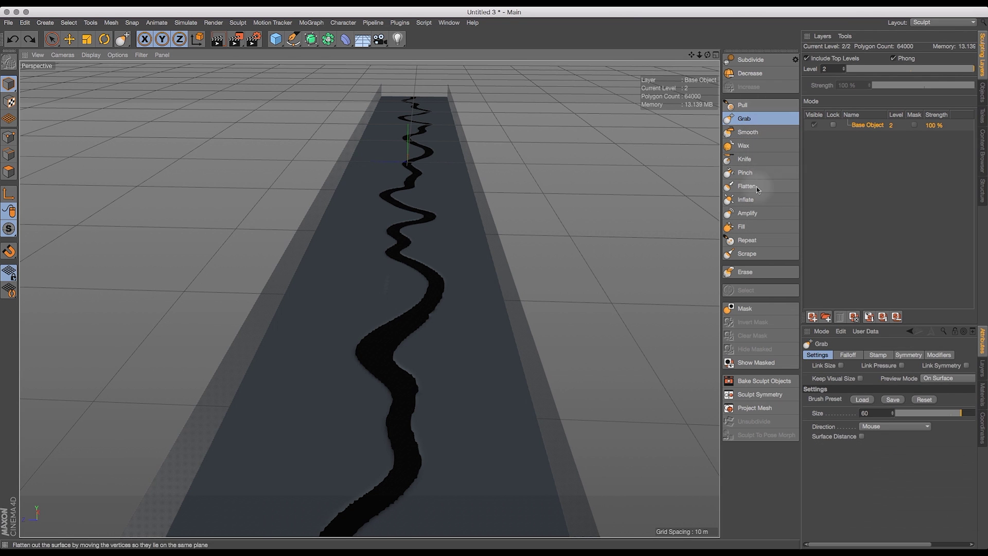
left_click(750, 200)
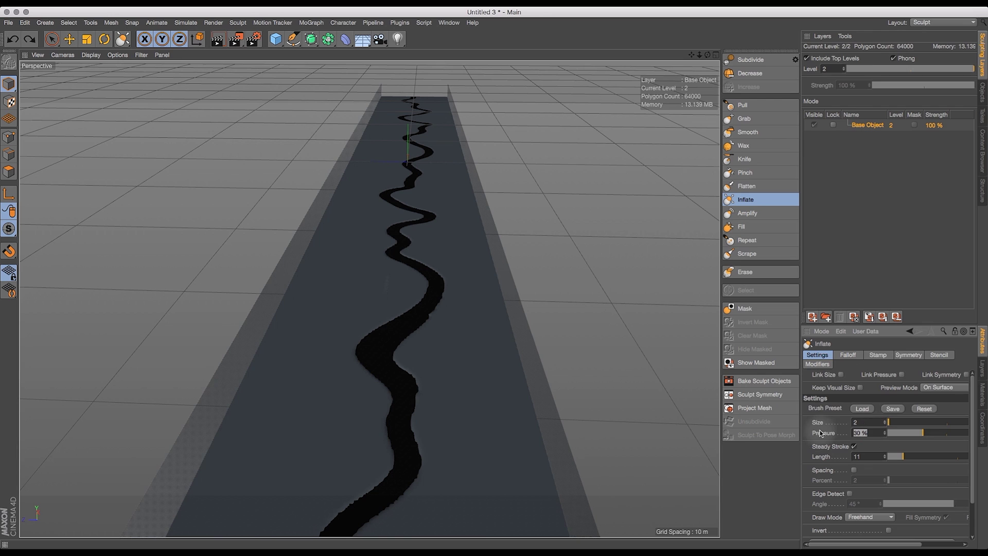
double_click(867, 422)
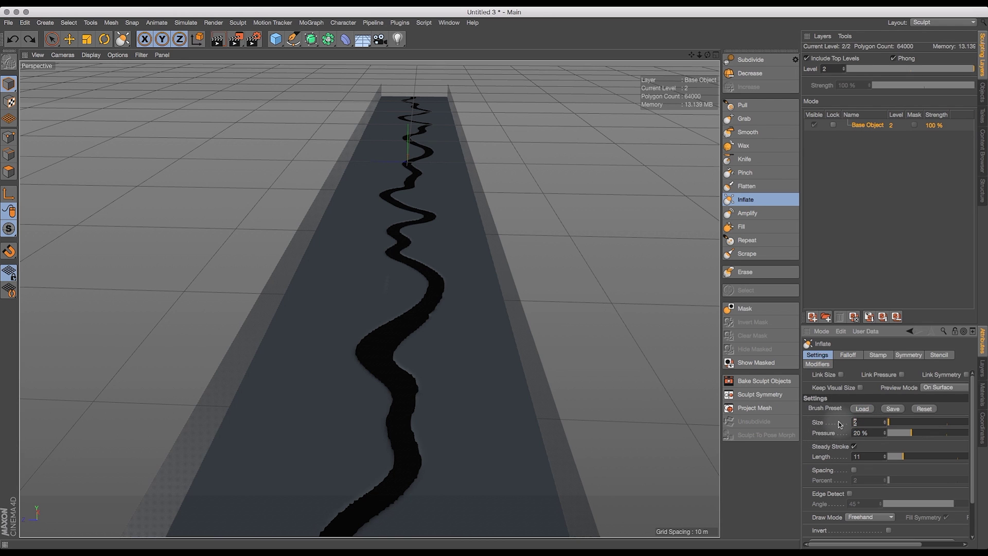
left_click(855, 447)
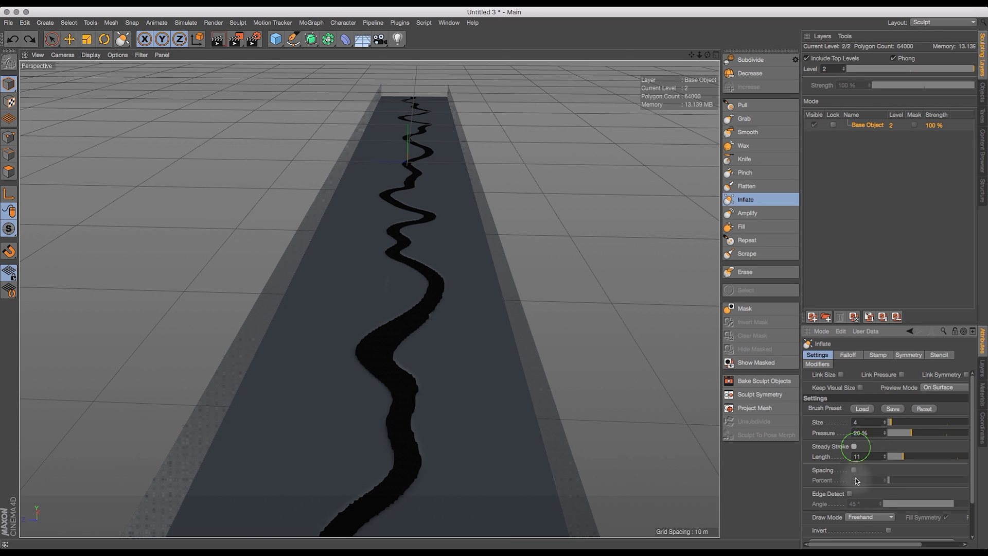
- Carve a side branch that leaves and rejoins the channel around a mid-length bend, using Inflate brush size 3
left_click_drag(700, 55, 739, 83)
mouse_move(700, 55)
left_mouse_down()
mouse_move(566, 129)
mouse_move(454, 221)
left_mouse_up()
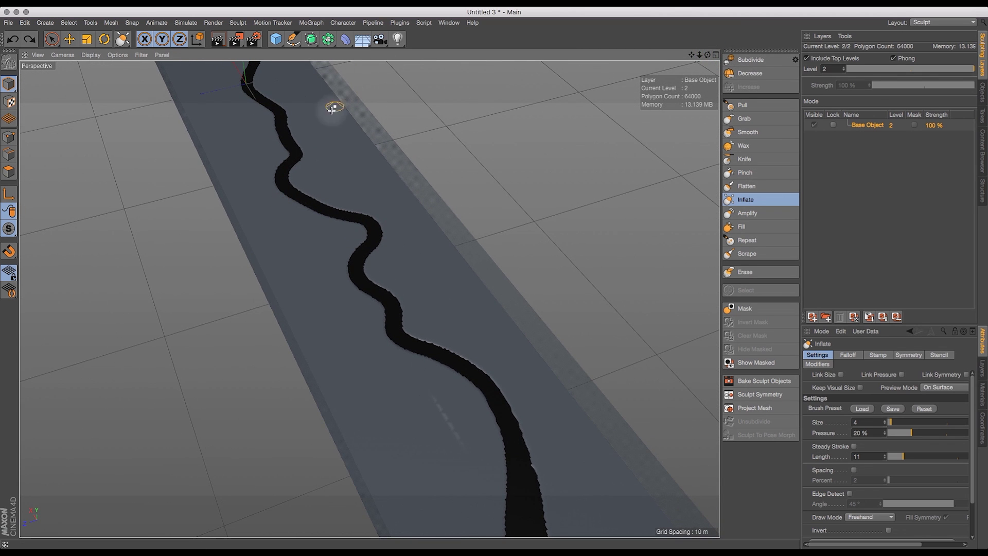
left_click(885, 424)
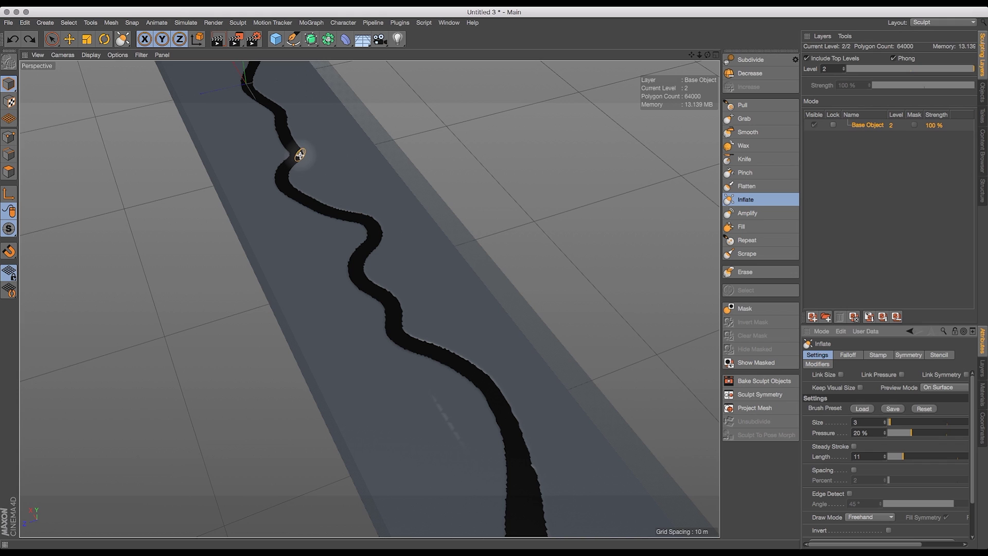
key("super")
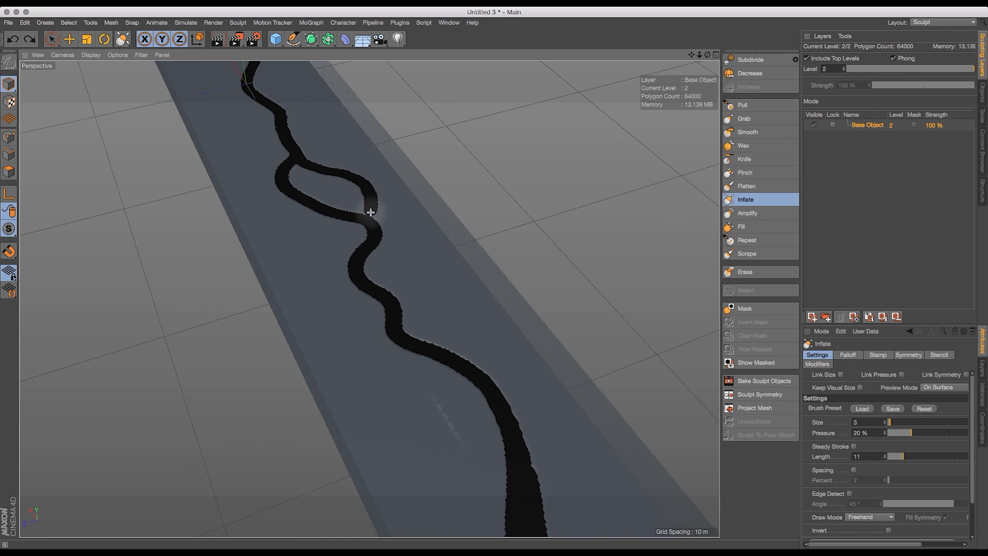
left_click(710, 55)
left_click_drag(710, 55, 429, 229)
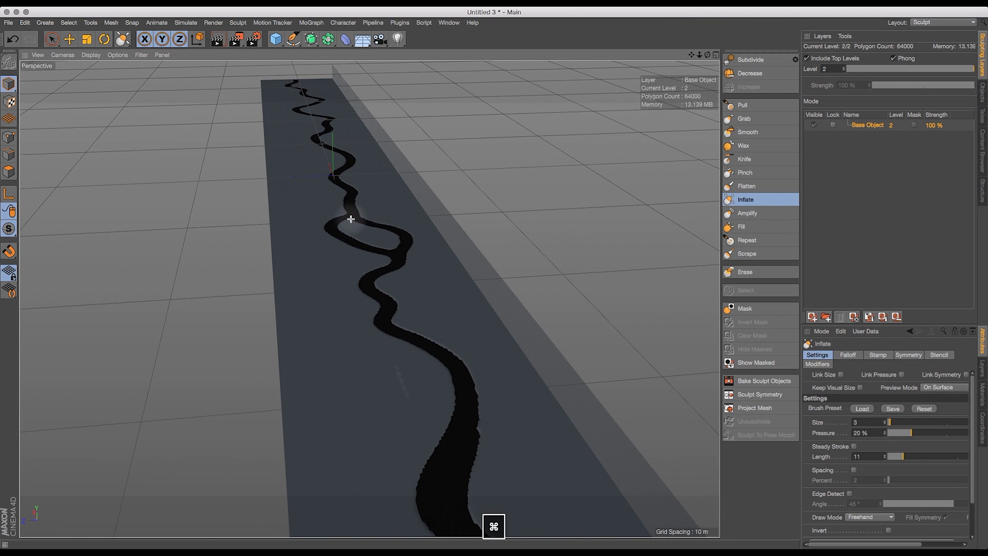
- Widen the channel at the bends beyond the branching loop with the Inflate brush
mouse_move(705, 53)
left_mouse_down()
mouse_move(689, 53)
mouse_move(718, 67)
mouse_move(704, 51)
mouse_move(708, 85)
left_mouse_up()
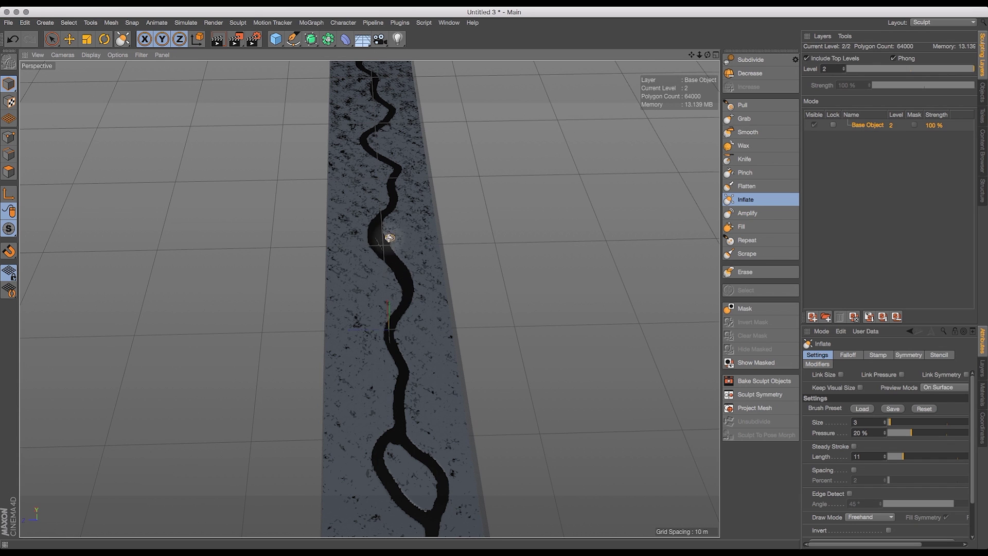
left_click_drag(707, 55, 711, 196)
left_click_drag(707, 56, 744, 41)
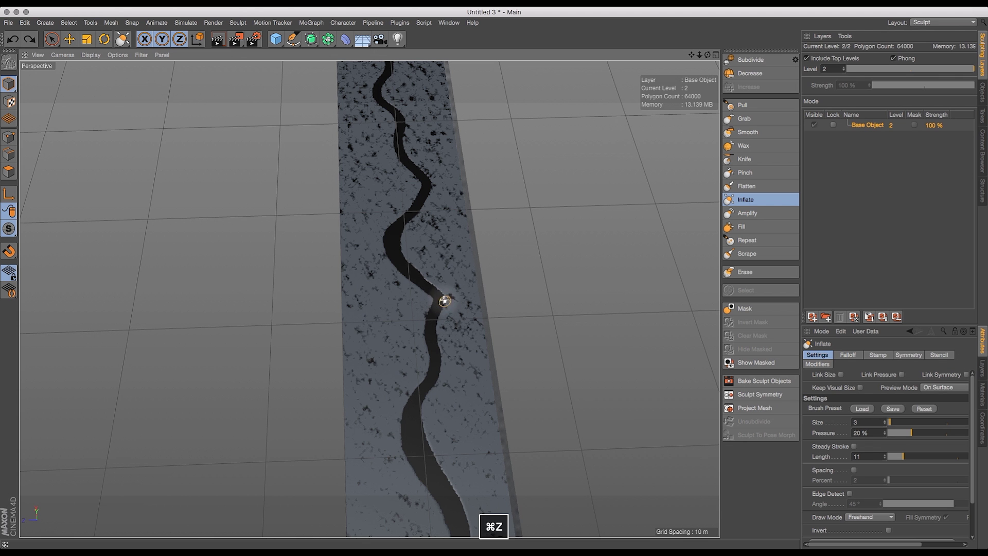
- Undo the last strokes at the channel's sharp far bend, then recarve the bend and smooth its ragged edge
key("super+z")
key("super+z")
key("super+z")
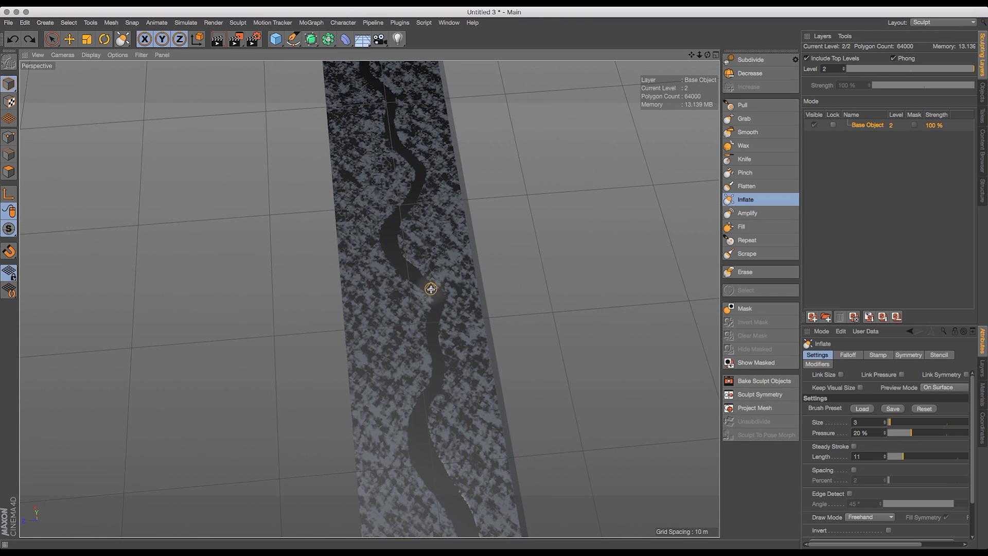
key("super+z")
key("super+z")
key("super+z")
key("super+z")
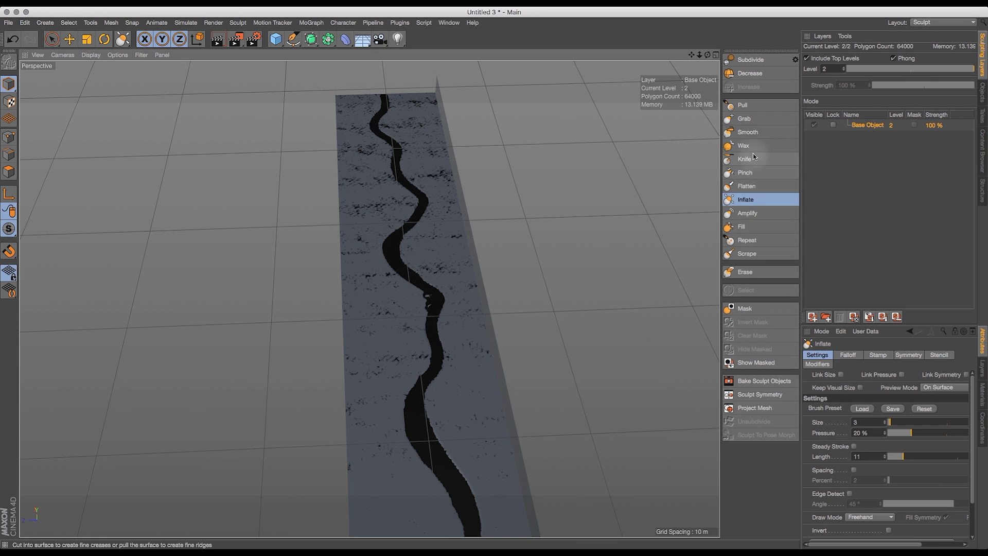
left_click(747, 132)
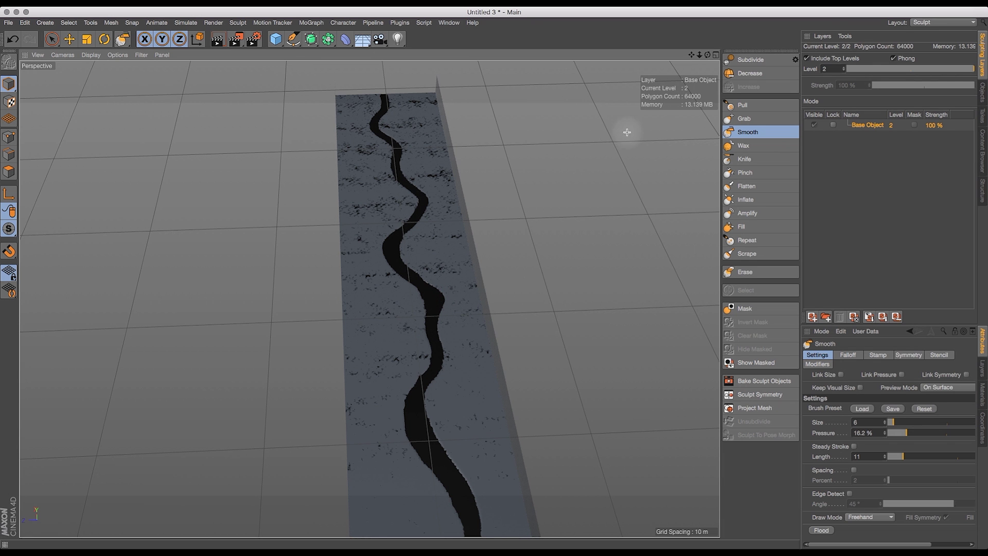
- Widen the channel stretch just beyond the branching loop with the Inflate brush and even out its edges with the Smooth brush
left_click_drag(708, 55, 703, 21)
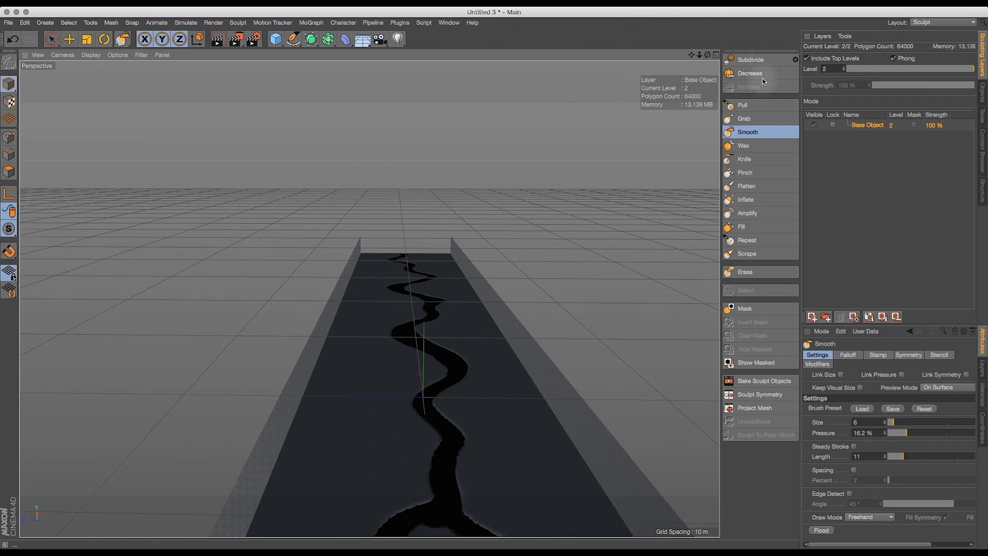
left_click(756, 199)
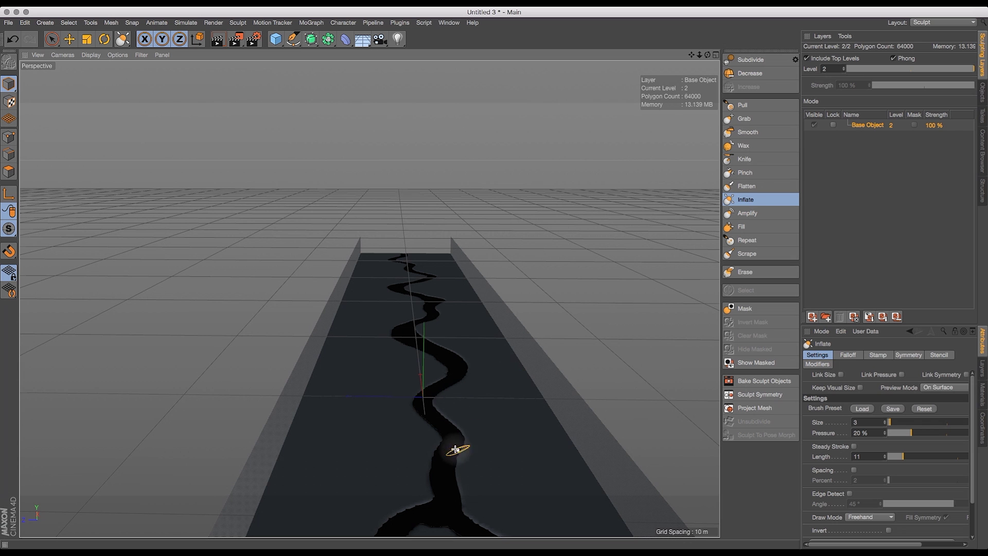
mouse_move(436, 425)
left_mouse_down("alt")
mouse_move(440, 445)
mouse_move(436, 421)
left_mouse_up("alt")
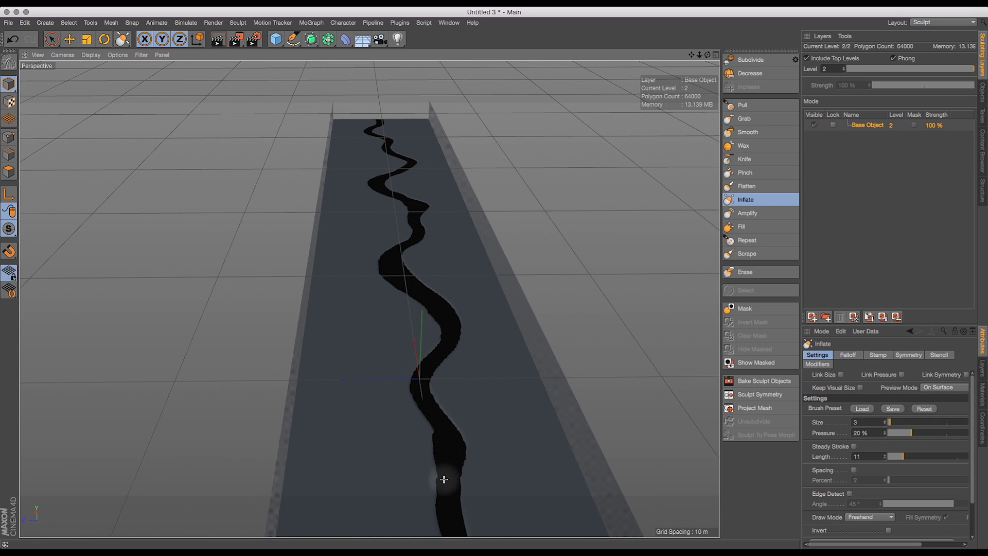
left_click(750, 136)
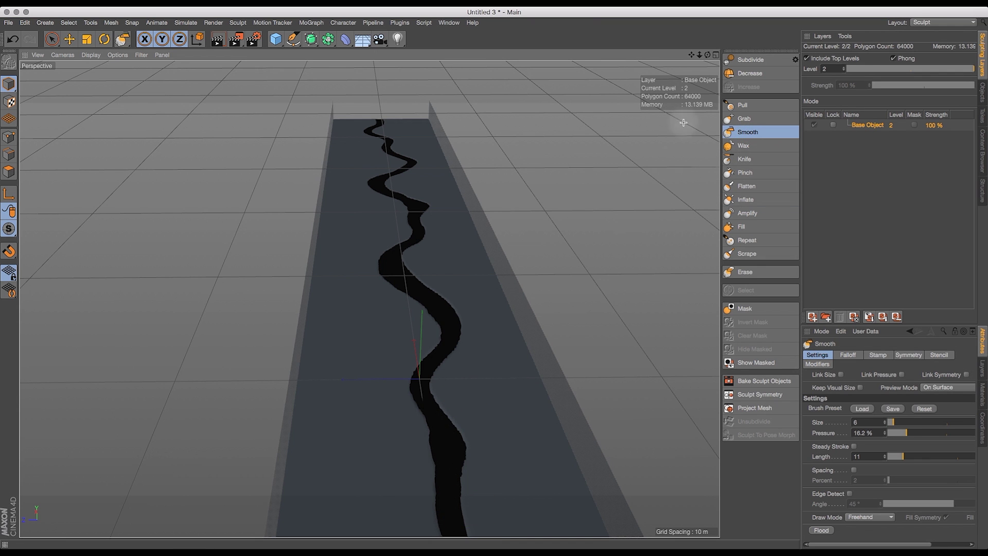
left_click_drag(699, 54, 653, 85)
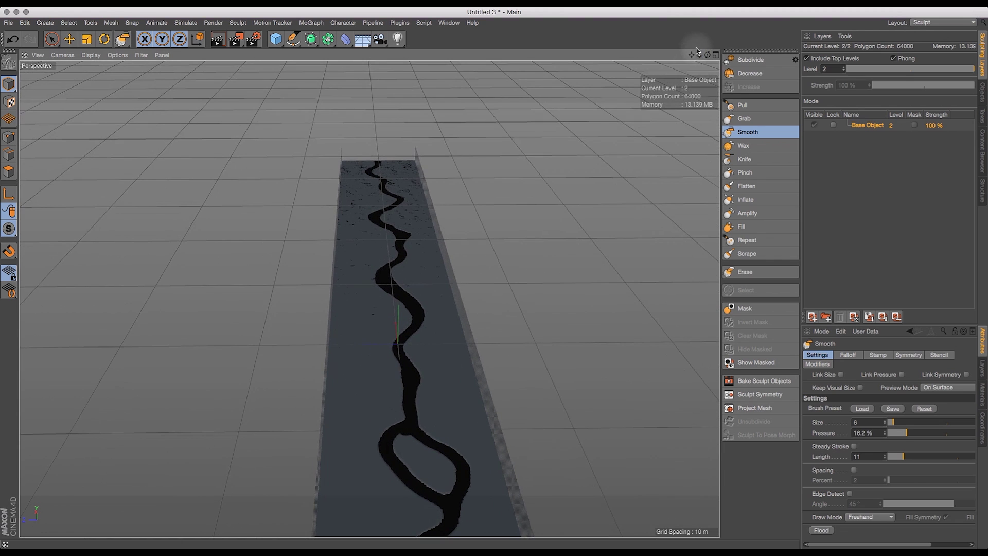
- Select the Water plane and set its Y position to -0.05 m
left_click_drag(692, 58, 711, 53)
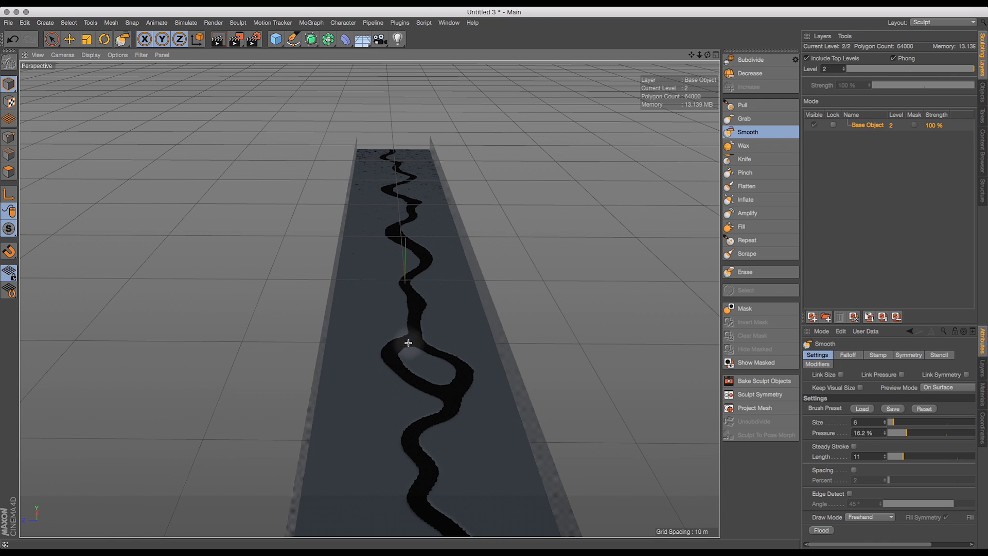
mouse_move(707, 54)
left_mouse_down()
mouse_move(709, 36)
mouse_move(714, 49)
mouse_move(699, 64)
mouse_move(695, 53)
mouse_move(755, 88)
mouse_move(734, 59)
left_mouse_up()
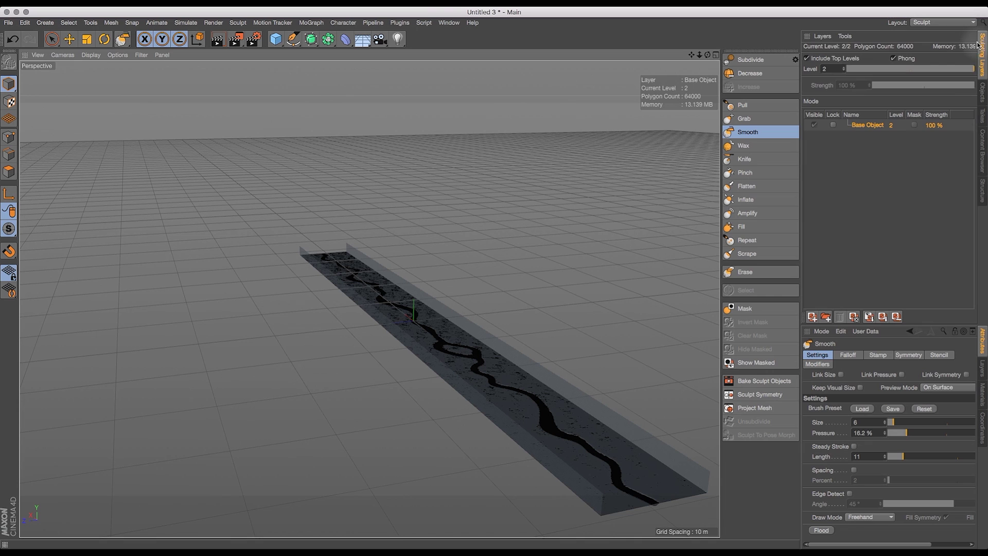
left_click(984, 93)
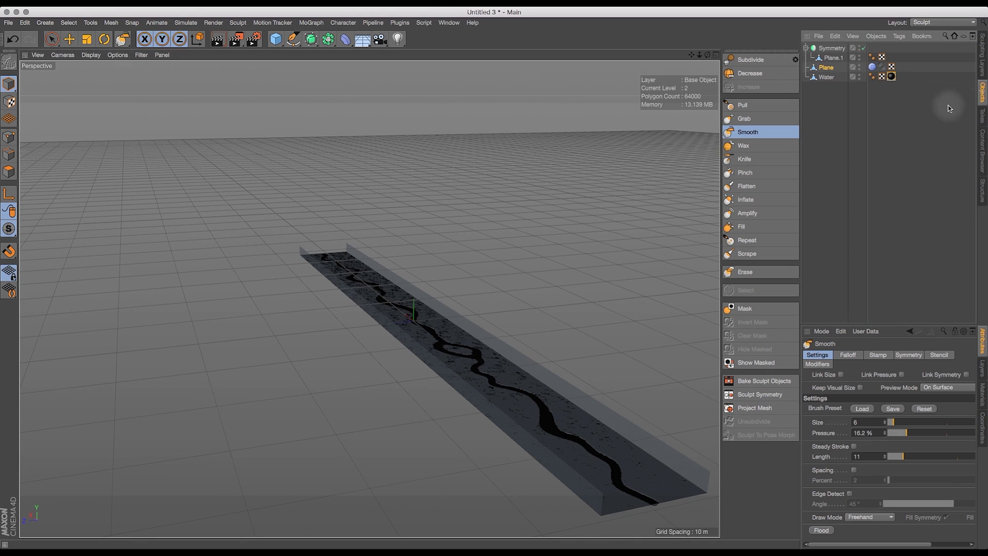
left_click(826, 68)
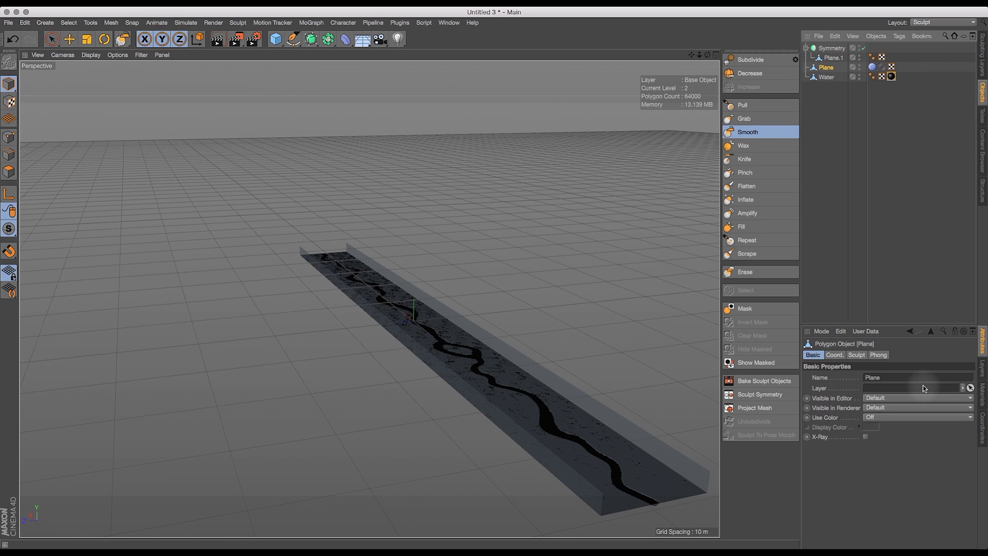
left_click(984, 429)
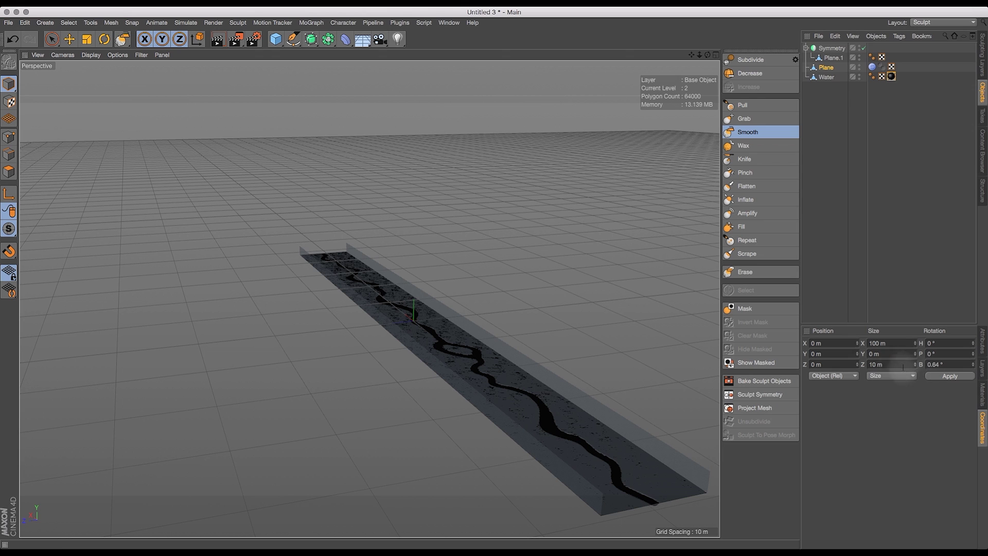
left_click(69, 38)
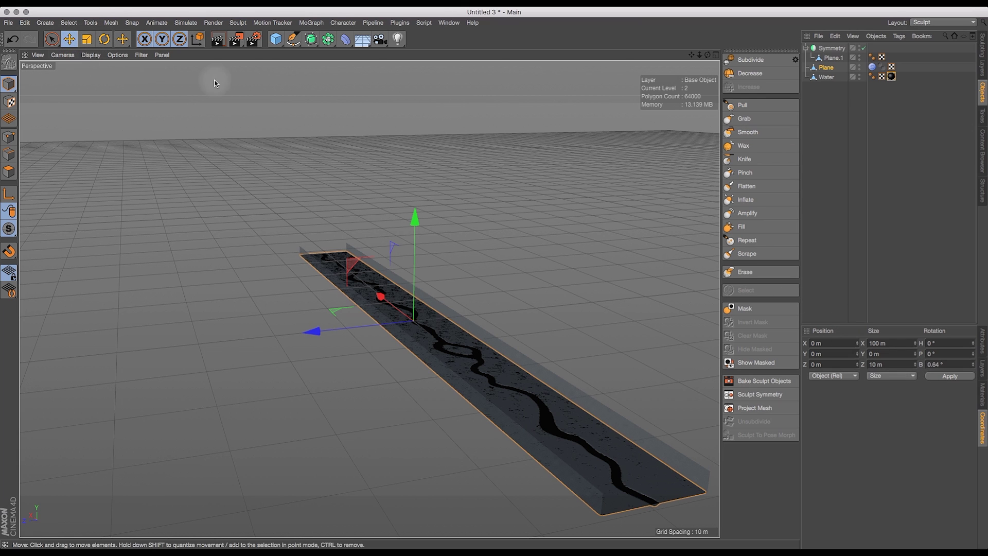
left_click(827, 78)
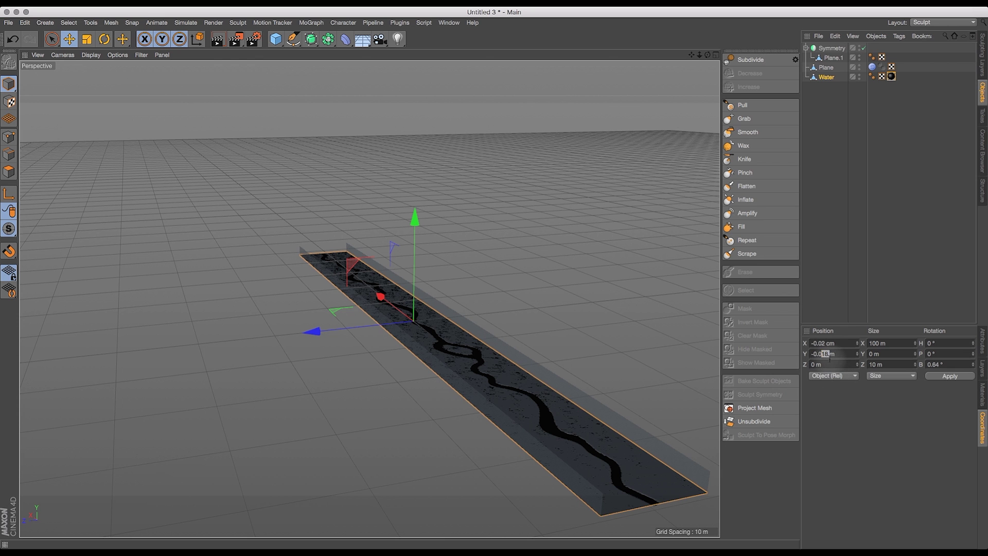
key("Return")
- Lower the Water plane to a Y position of -0.1 m and check the water level in the channel around the branching loop
left_click_drag(708, 54, 709, 60)
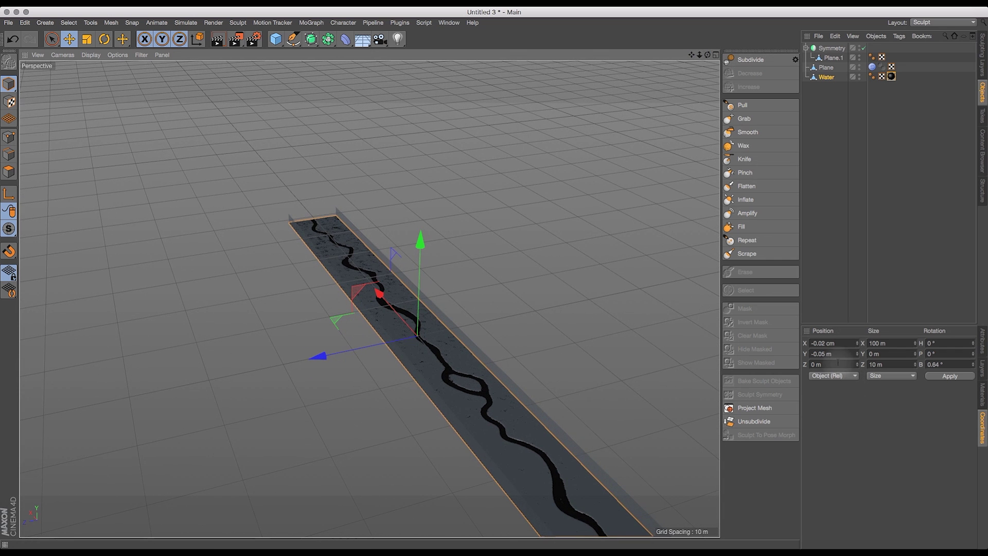
left_click(825, 355)
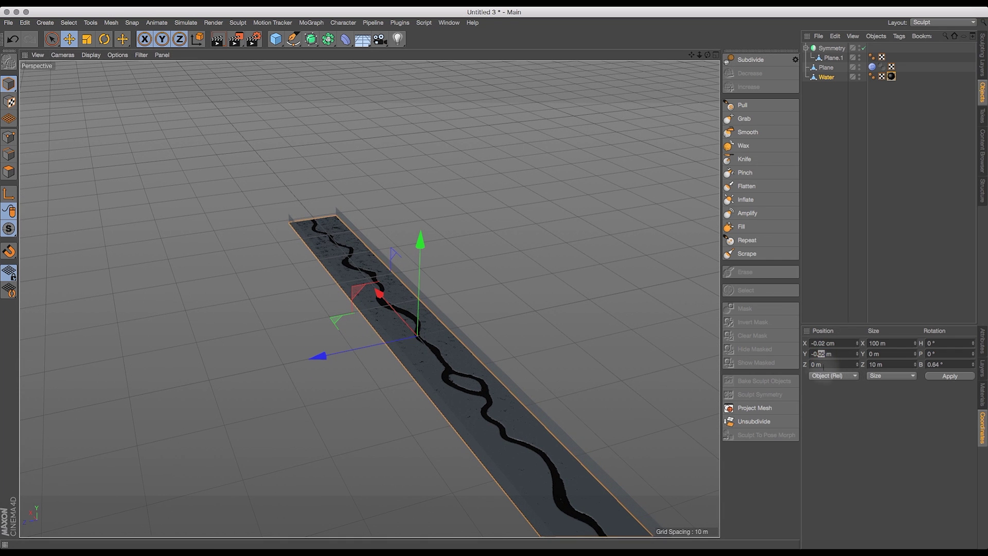
key("Return")
left_click_drag(708, 54, 657, 14)
left_click_drag(700, 55, 793, 60)
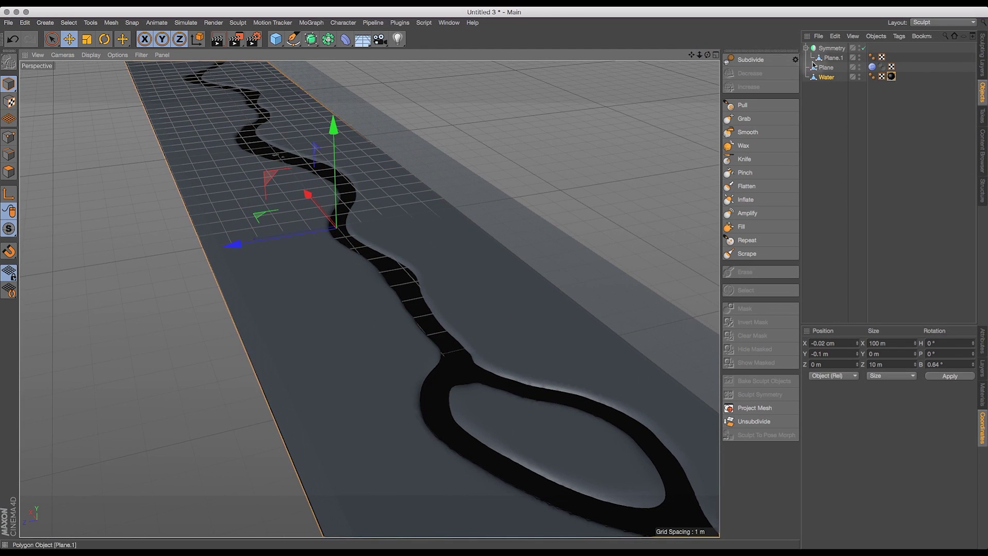
left_click_drag(708, 54, 688, 49)
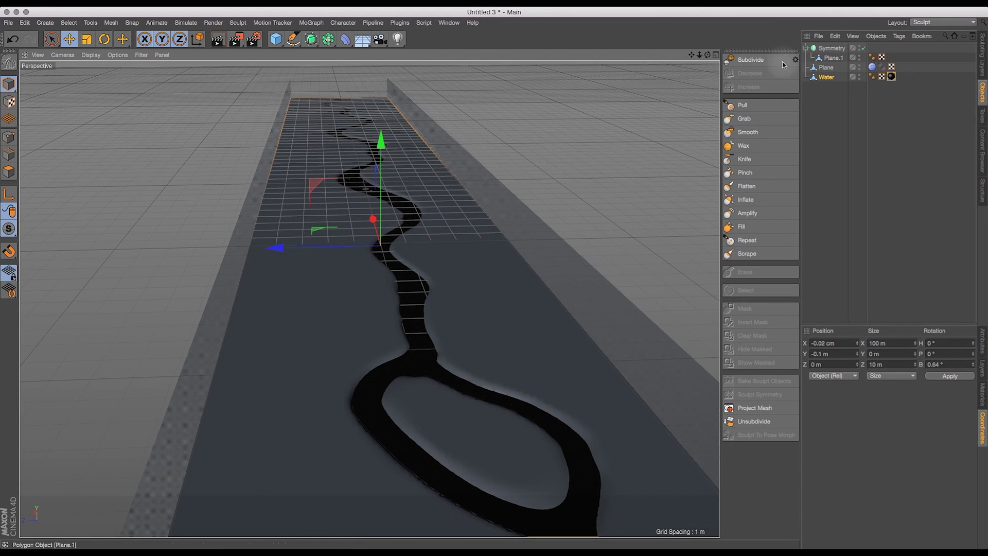
left_click_drag(709, 56, 600, 32)
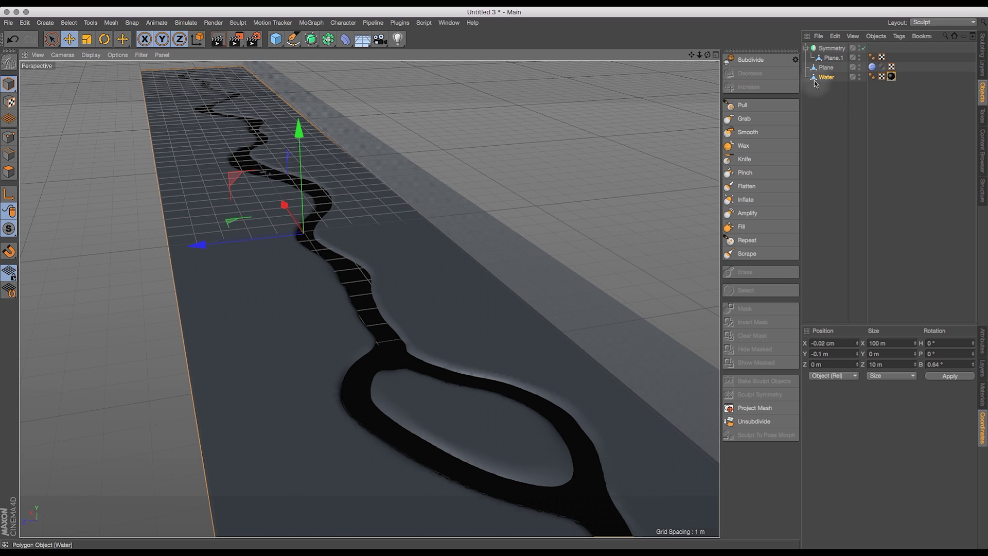
- Select the Plane terrain and set its sculpting level to 1
left_click(983, 46)
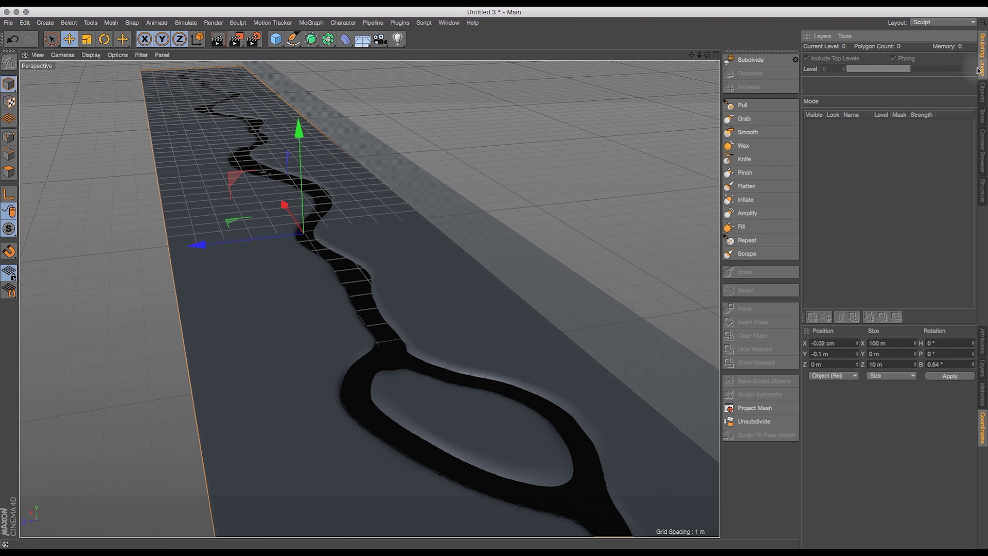
left_click(982, 93)
left_click(826, 67)
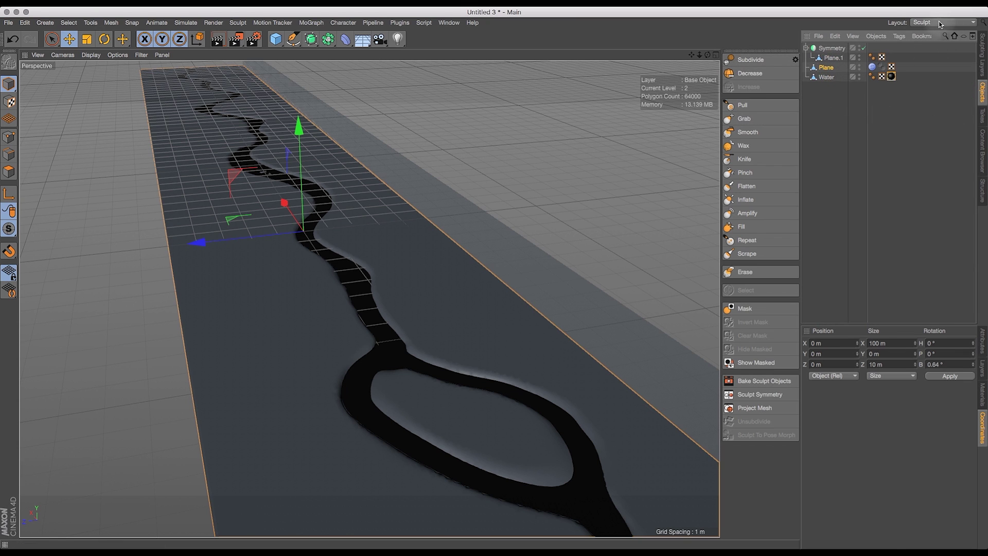
left_click(981, 42)
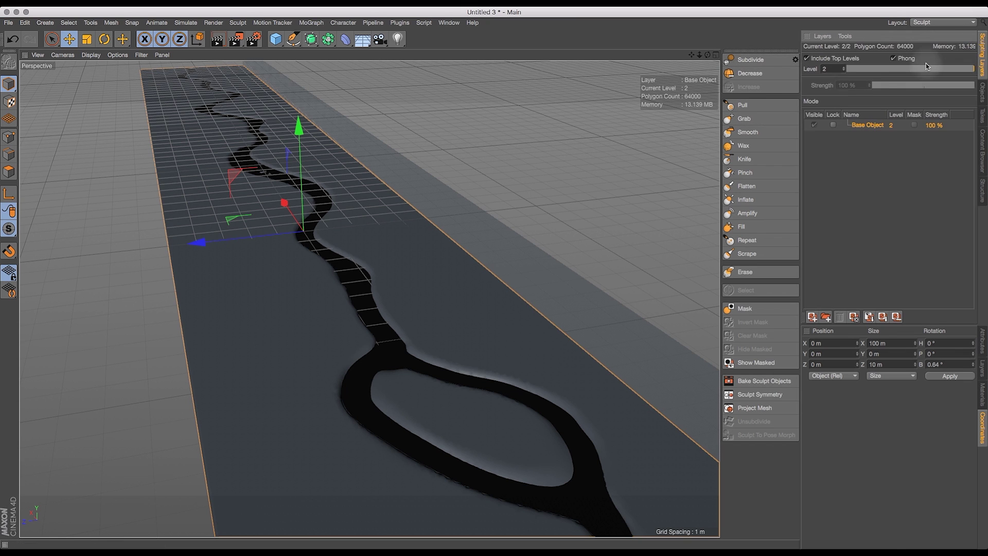
left_click(844, 71)
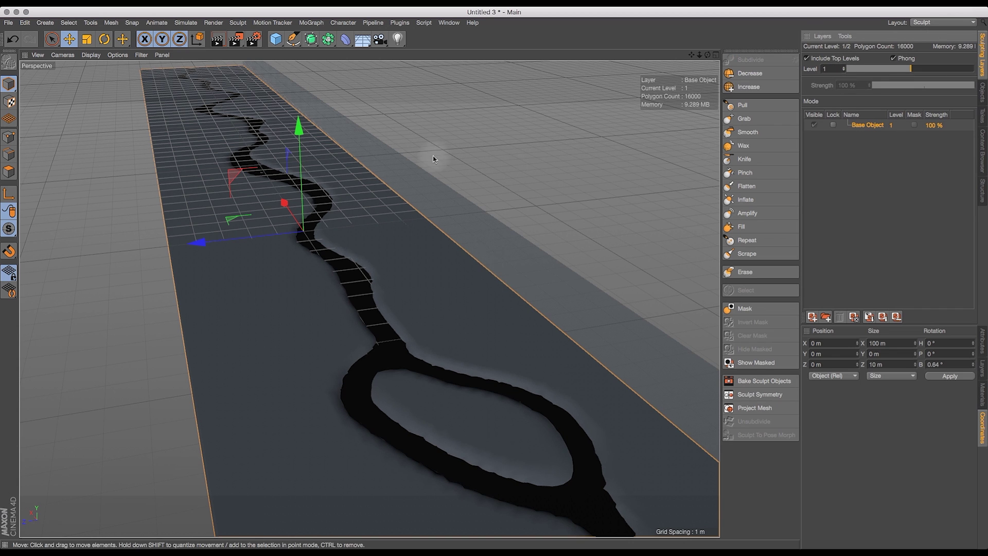
- Switch to the Inflate brush and enlarge it to size 11
left_click(763, 203)
key("bracketright")
key("bracketright")
key("bracketright")
key("bracketright")
key("bracketright")
key("bracketright")
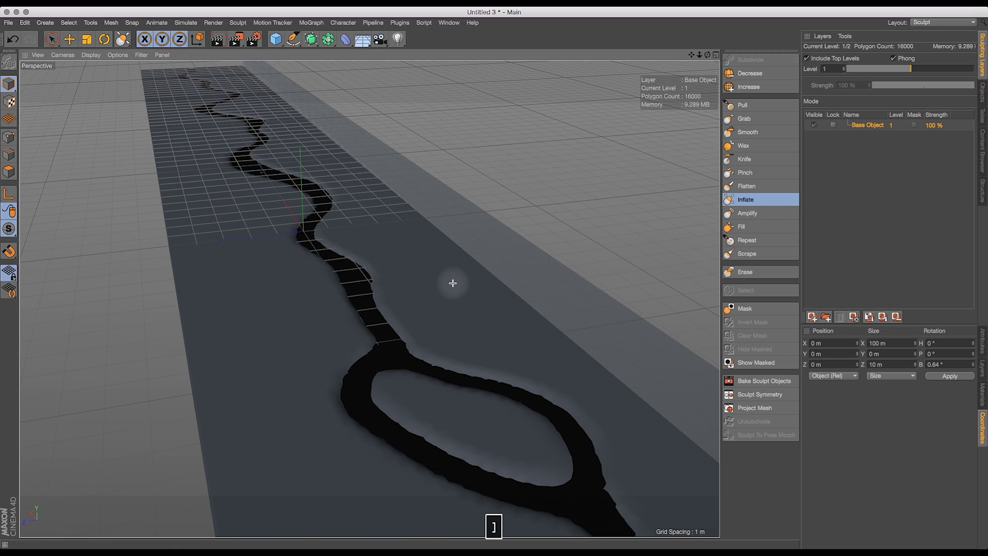
- Try raising a broad mound on the bank beside the channel near the branching loop, and undo the stroke
mouse_move(457, 277)
left_mouse_down()
mouse_move(445, 287)
mouse_move(497, 302)
mouse_move(515, 332)
left_mouse_up()
mouse_move(708, 55)
left_mouse_down()
mouse_move(675, 37)
mouse_move(709, 51)
left_mouse_up()
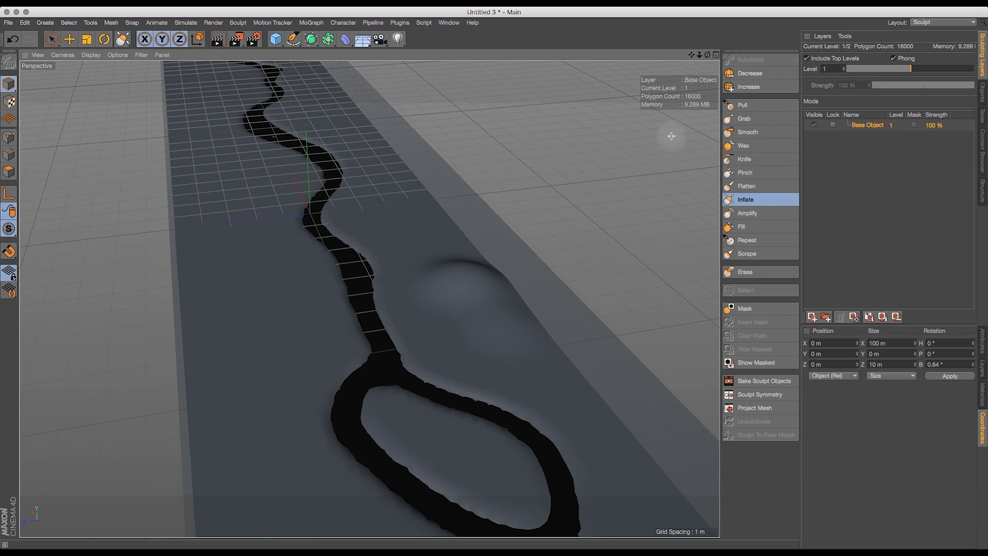
key("super+z")
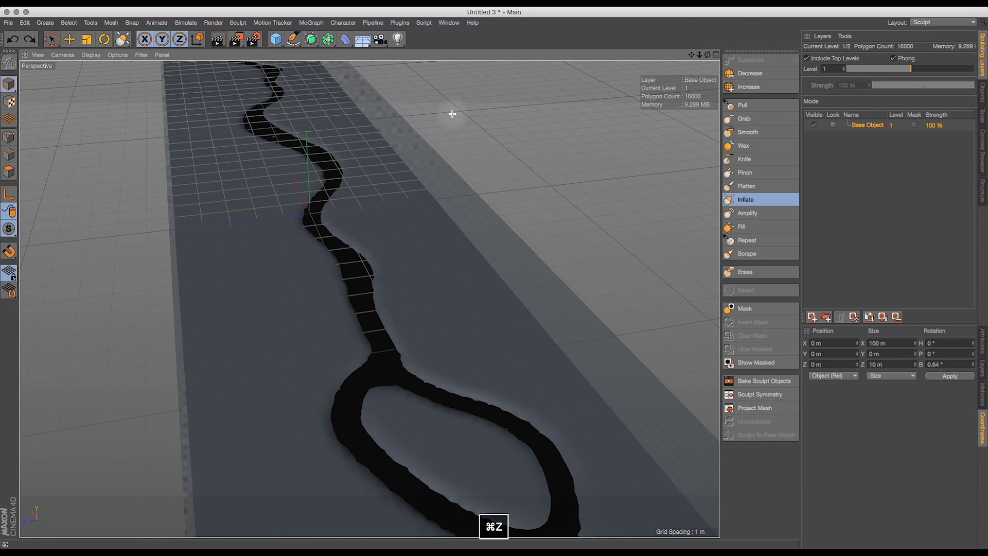
- Raise hills along one outer edge at the strip's far end with the Inflate brush, undoing the last stroke
left_click_drag(694, 54, 704, 303)
left_click_drag(694, 55, 703, 64)
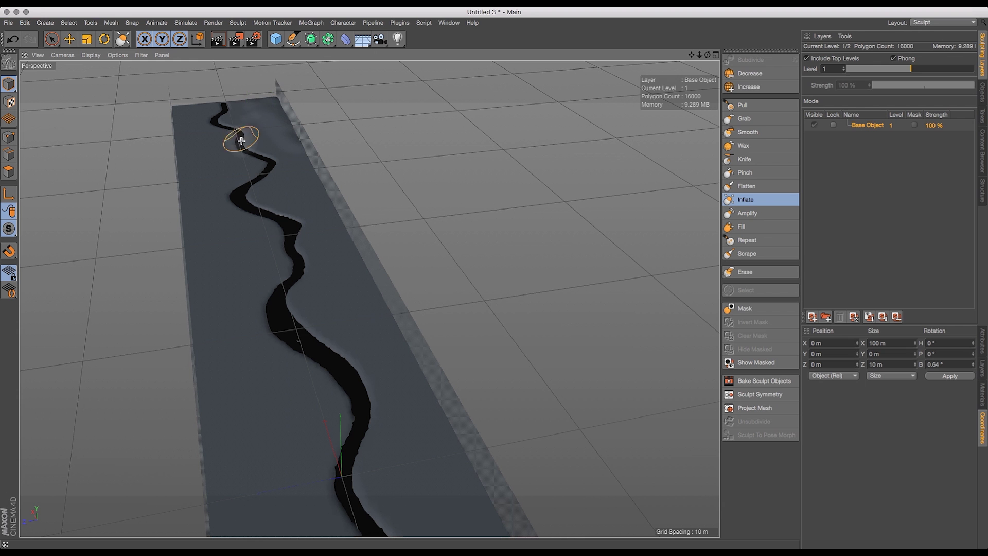
mouse_move(699, 54)
left_mouse_down()
mouse_move(691, 49)
mouse_move(857, 77)
mouse_move(700, 55)
mouse_move(370, 297)
left_mouse_up()
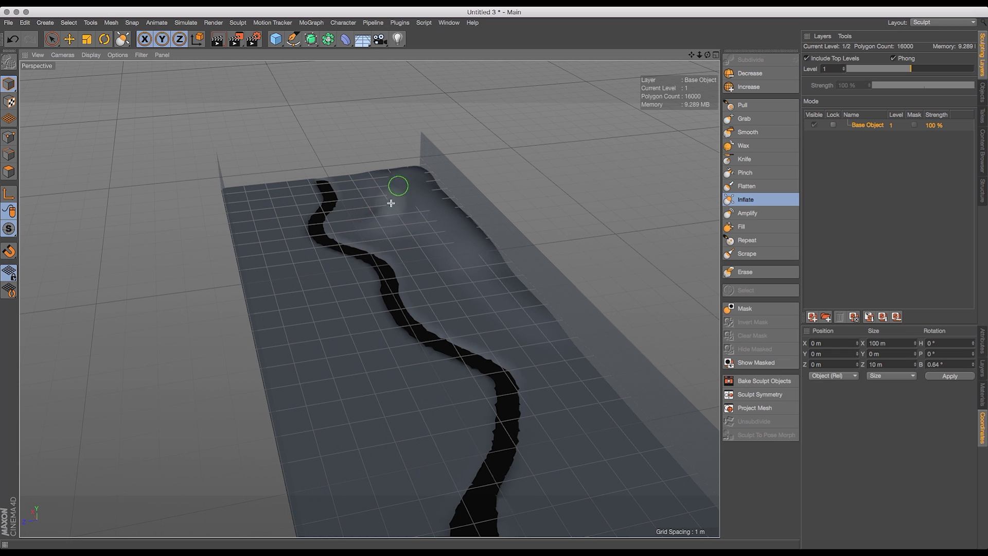
key("super+z")
- Turn off the Grid in the perspective viewport's display filter
left_click(980, 91)
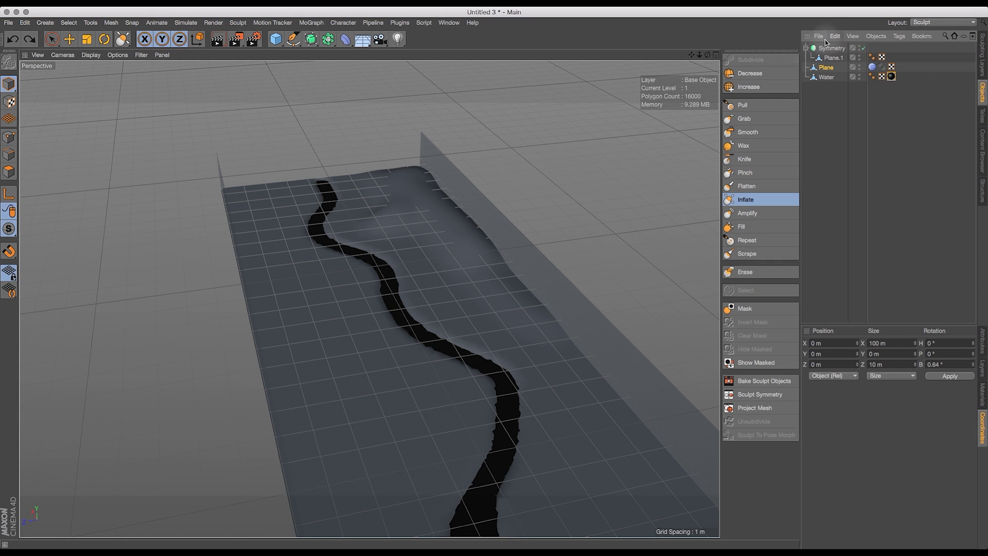
left_click(984, 344)
left_click(824, 331)
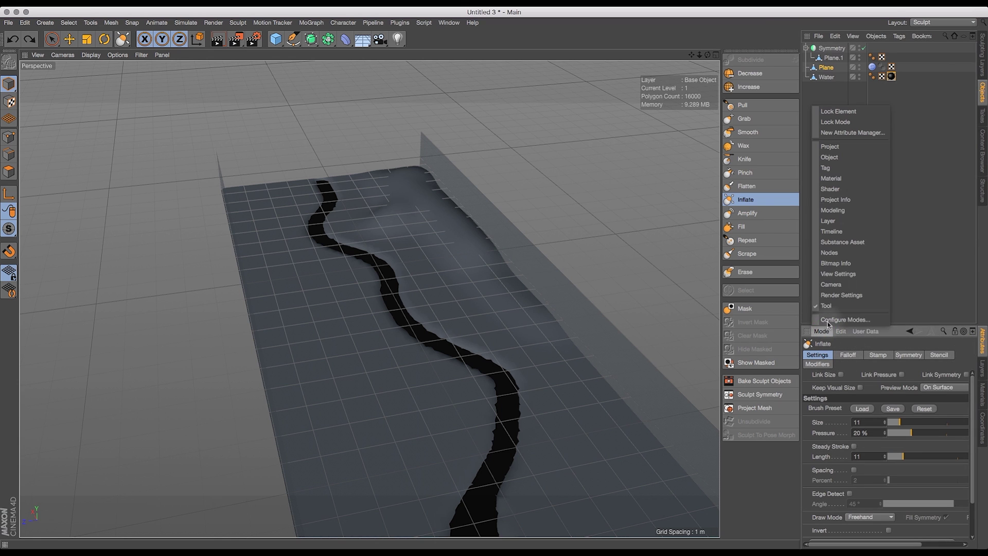
left_click(835, 274)
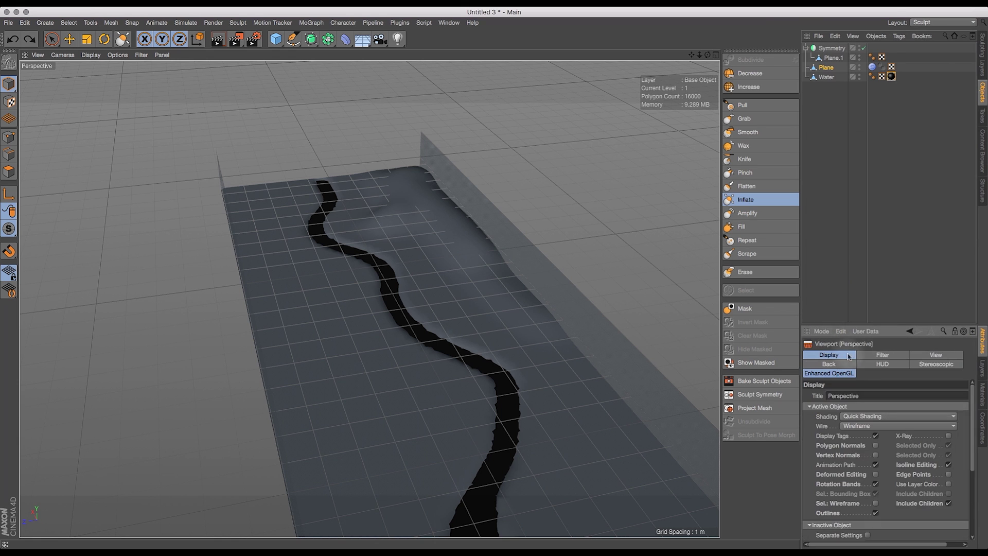
left_click(881, 355)
left_click(876, 453)
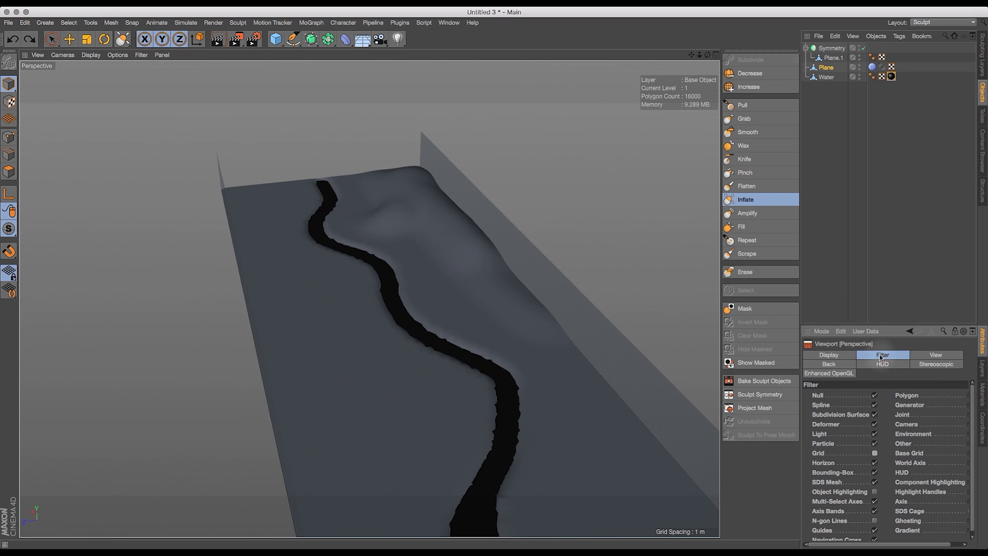
left_click(983, 57)
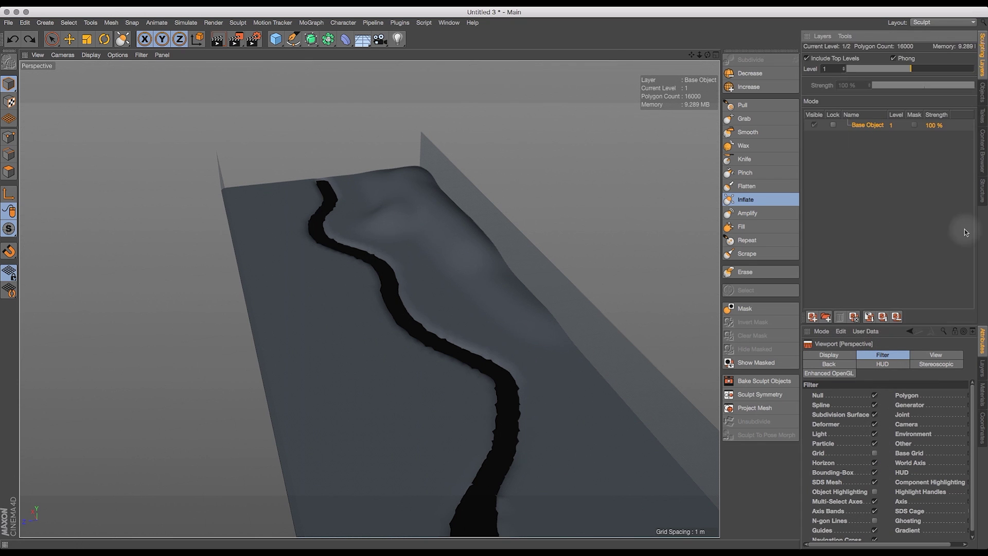
left_click(984, 422)
left_click(983, 407)
left_click(981, 362)
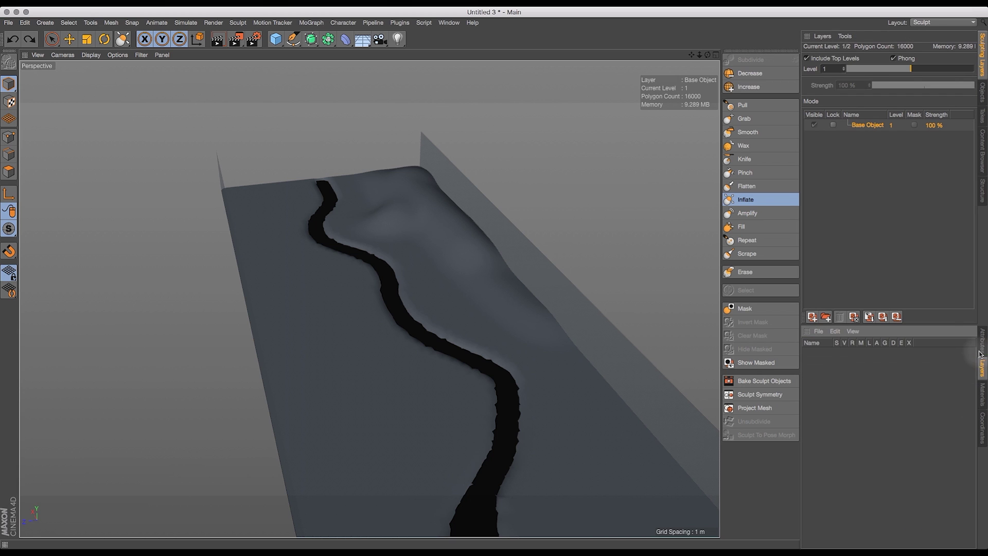
left_click(982, 347)
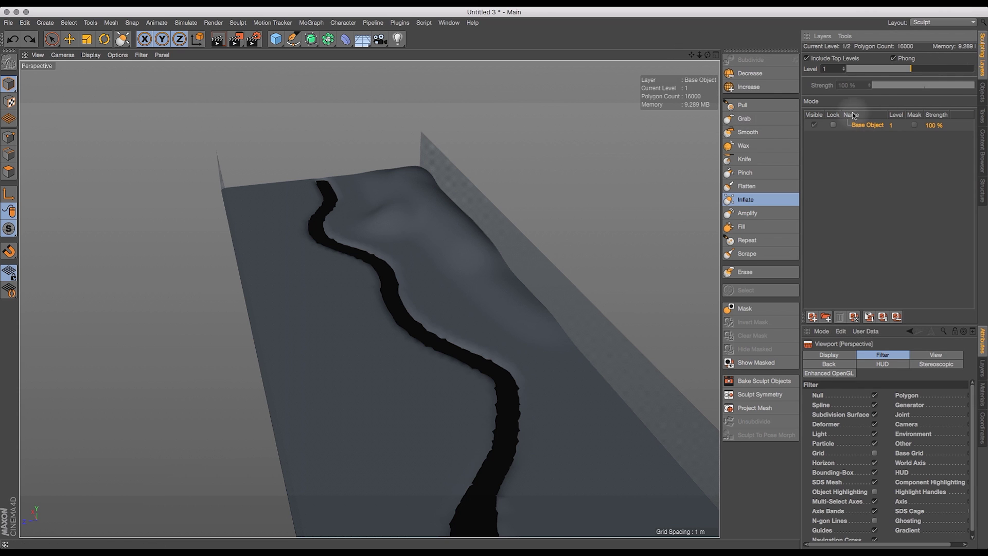
- Build up the hill near the channel's far end with the Inflate brush, undoing the last stroke, and soften it with the Smooth brush
left_click(748, 199)
mouse_move(416, 192)
left_mouse_down()
mouse_move(388, 201)
mouse_move(378, 191)
left_mouse_up()
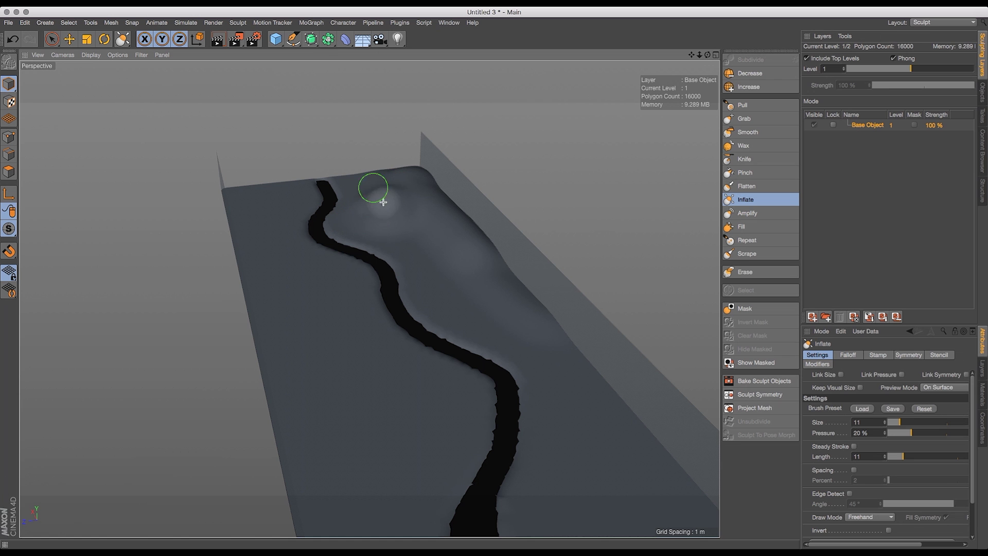
mouse_move(708, 54)
left_mouse_down()
mouse_move(710, 30)
mouse_move(704, 43)
mouse_move(693, 31)
mouse_move(696, 47)
left_mouse_up()
key("super+z")
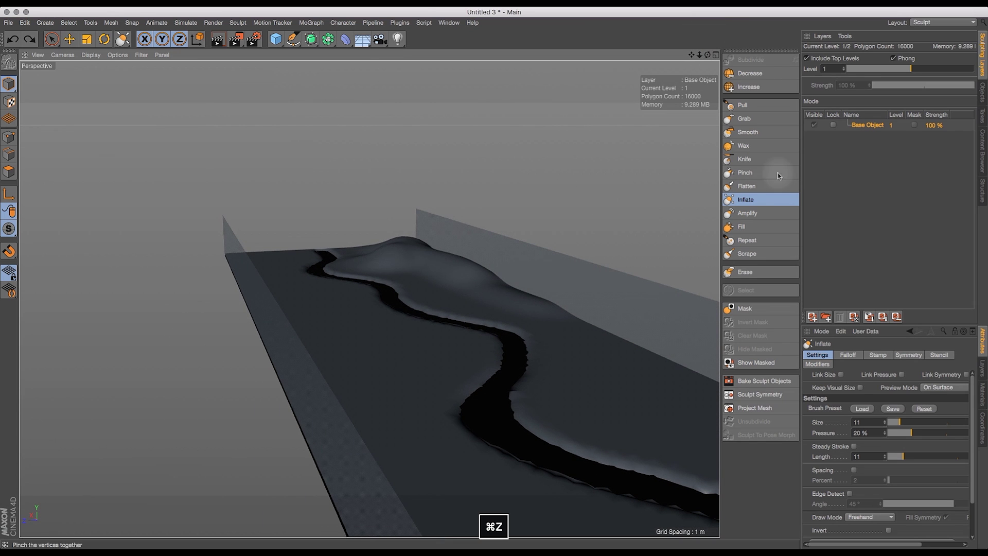
left_click(748, 132)
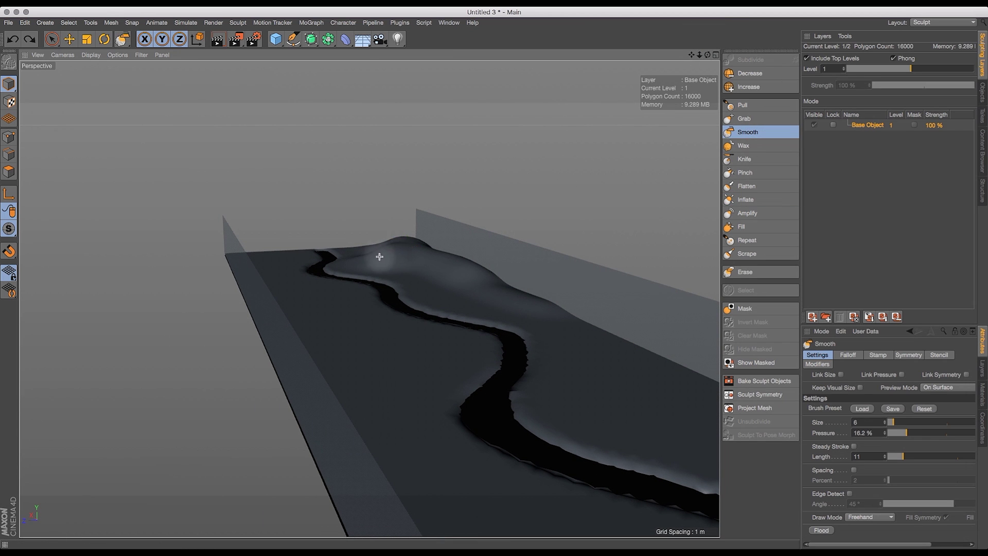
left_click_drag(707, 55, 705, 86)
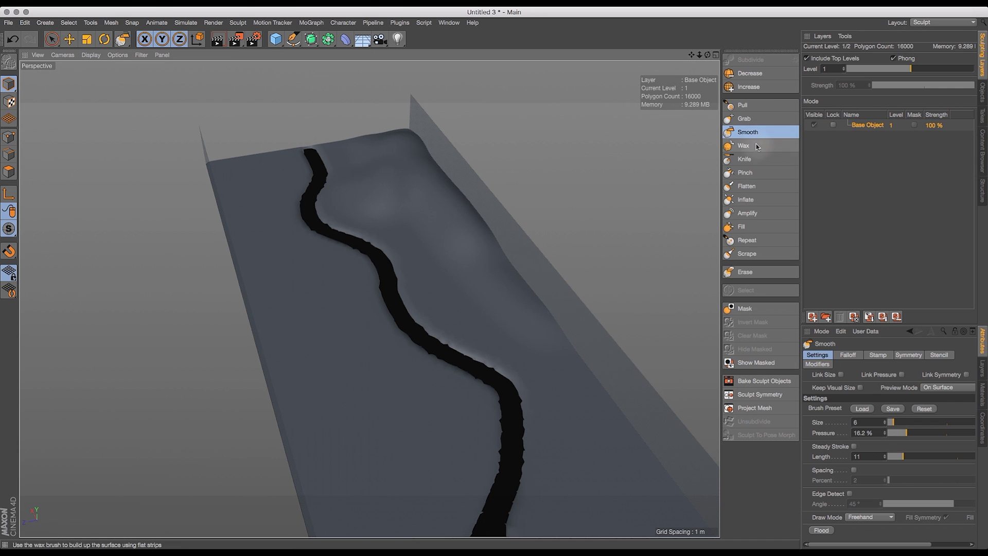
- Raise a row of uneven hills along the opposite bank, from the far end toward the wide bend, with the Inflate brush at size 11
left_click(752, 200)
left_click_drag(708, 55, 679, 47)
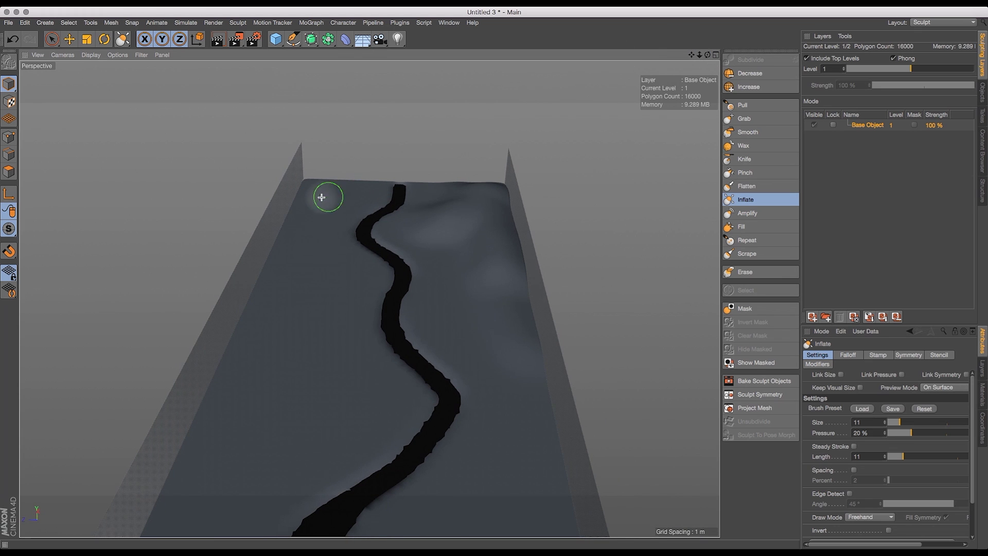
left_click_drag(291, 211, 304, 192)
left_click_drag(295, 237, 278, 286)
left_click_drag(263, 334, 258, 308)
mouse_move(274, 247)
left_mouse_down()
mouse_move(255, 331)
mouse_move(260, 302)
mouse_move(278, 349)
mouse_move(299, 307)
mouse_move(293, 283)
mouse_move(336, 348)
mouse_move(308, 303)
mouse_move(291, 338)
mouse_move(289, 279)
mouse_move(326, 388)
mouse_move(297, 333)
mouse_move(381, 395)
mouse_move(377, 413)
left_mouse_up()
left_click_drag(257, 387, 277, 363)
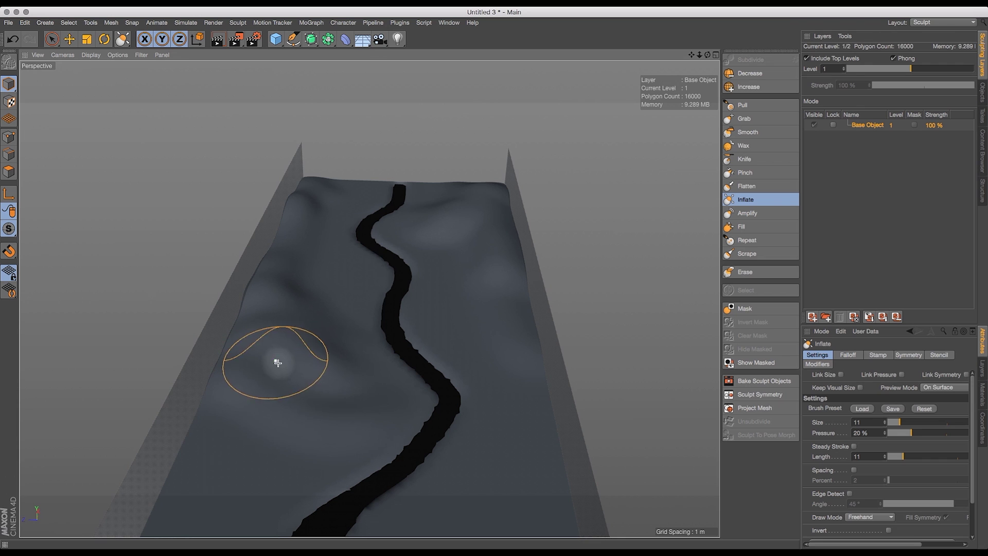
- Soften the hills beside the channel with the Smooth brush at size 10, undoing the last stroke
left_click(755, 132)
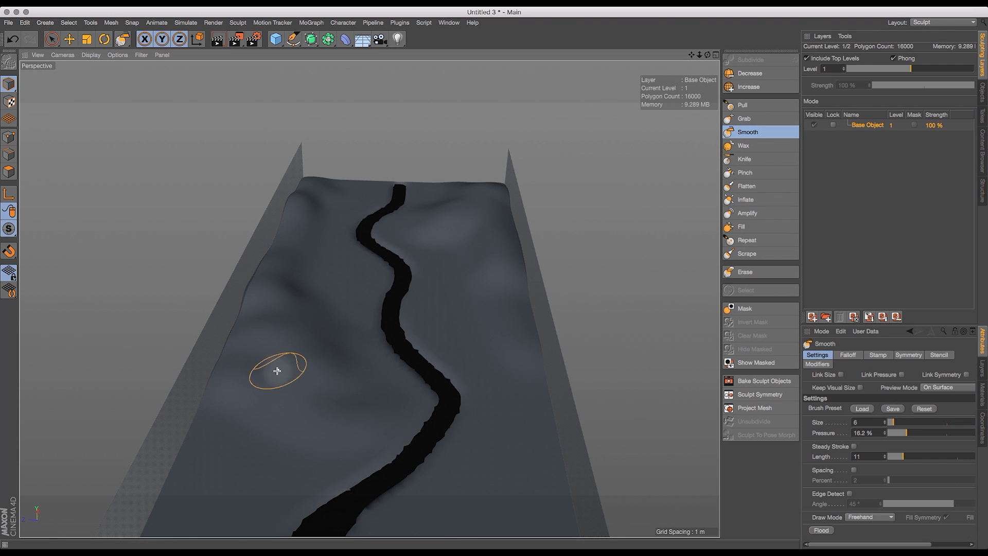
key("bracketright")
key("bracketright")
key("bracketright")
key("bracketright")
mouse_move(320, 327)
left_mouse_down()
mouse_move(331, 348)
mouse_move(346, 349)
left_mouse_up()
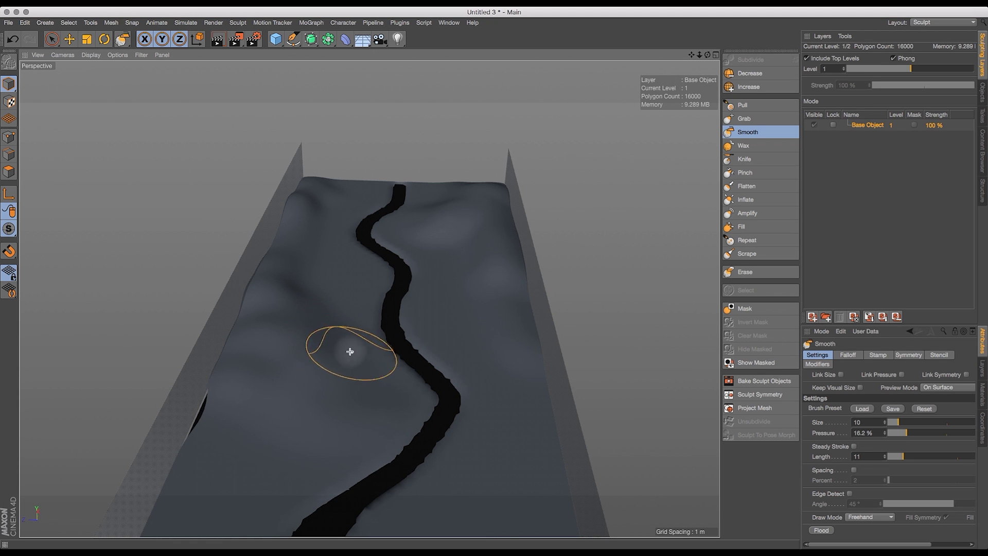
key("super+z")
- Switch the sculpt to level 0, undo the last smoothing, and fill out the bank's sunken outer edge with the Inflate brush at size 11
mouse_move(708, 55)
left_mouse_down()
mouse_move(698, 36)
mouse_move(706, 26)
left_mouse_up()
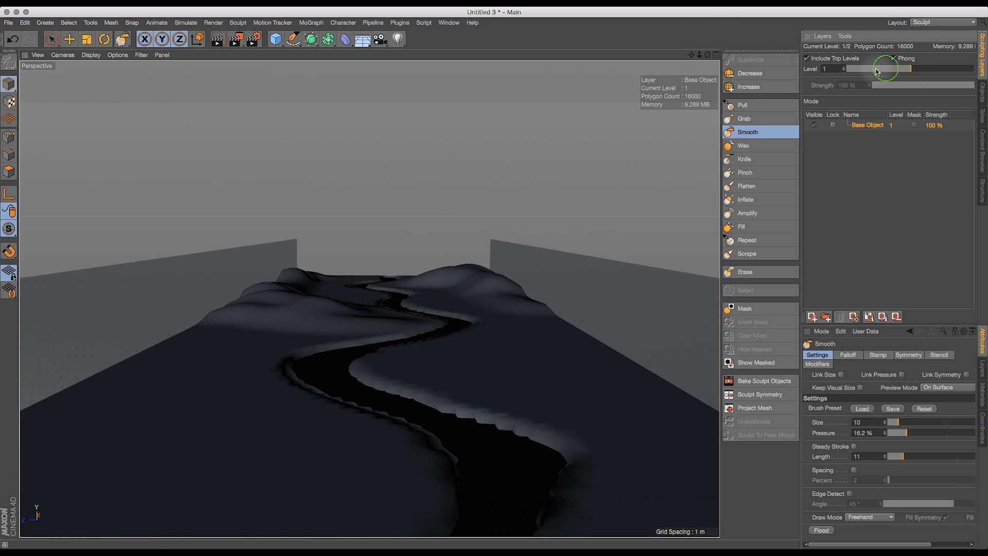
left_click(857, 69)
left_click_drag(708, 54, 708, 71)
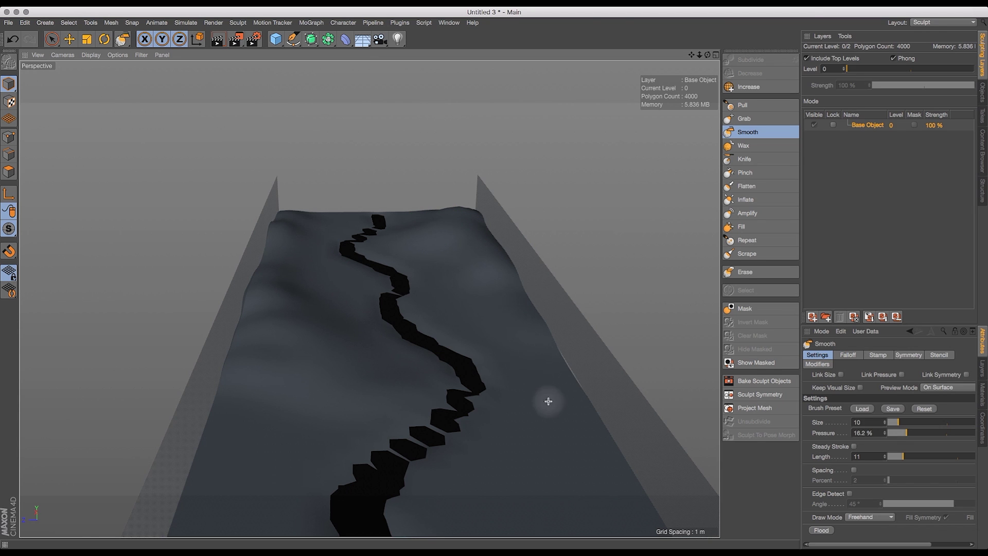
key("super+z")
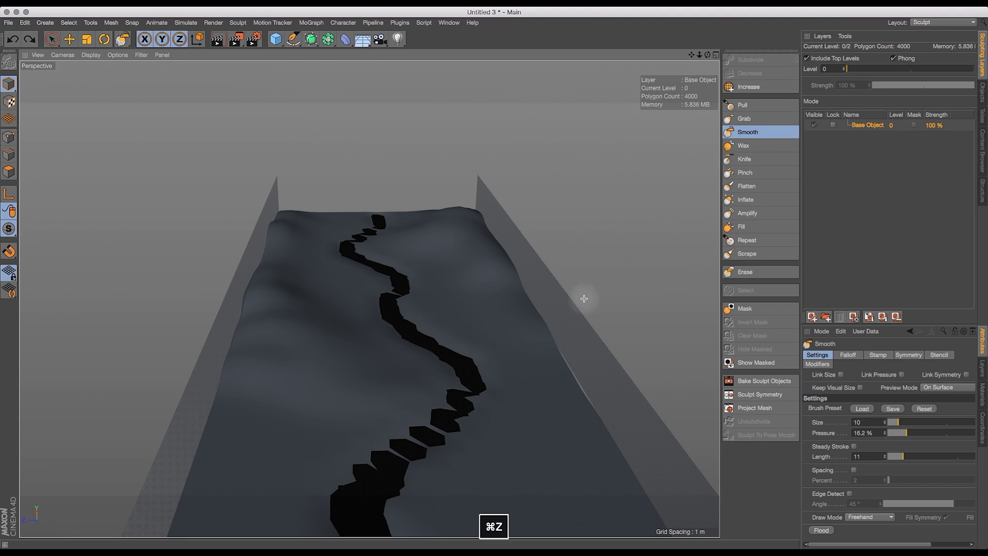
left_click(746, 199)
left_click_drag(554, 364, 594, 419)
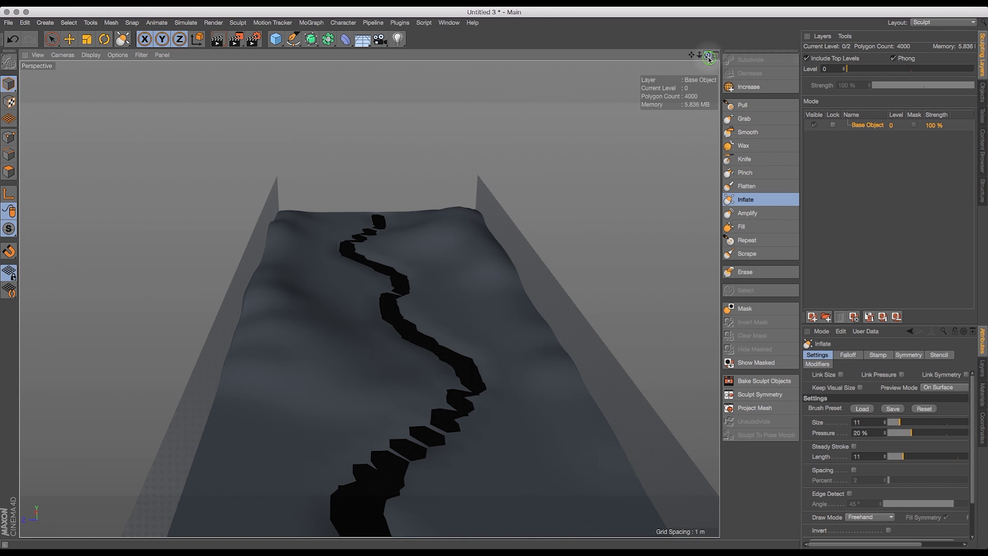
- Extend the hills along the strip's outer edge, past the first bends of the channel, with the Inflate brush at size 11
left_click_drag(708, 58, 661, 58)
left_click_drag(437, 313, 520, 358)
left_click_drag(392, 315, 488, 362)
mouse_move(700, 56)
left_mouse_down()
mouse_move(651, 81)
mouse_move(652, 59)
left_mouse_up()
left_click_drag(378, 326, 379, 327)
left_click_drag(708, 55, 783, 58)
left_click_drag(692, 55, 595, 93)
left_click_drag(368, 315, 476, 281)
mouse_move(708, 55)
left_mouse_down()
mouse_move(596, 60)
mouse_move(701, 51)
left_mouse_up()
left_click_drag(461, 371, 438, 353)
- Continue the hills along that bank toward the strip's flat end with the Inflate brush, undoing the last stroke
left_click_drag(708, 55, 693, 66)
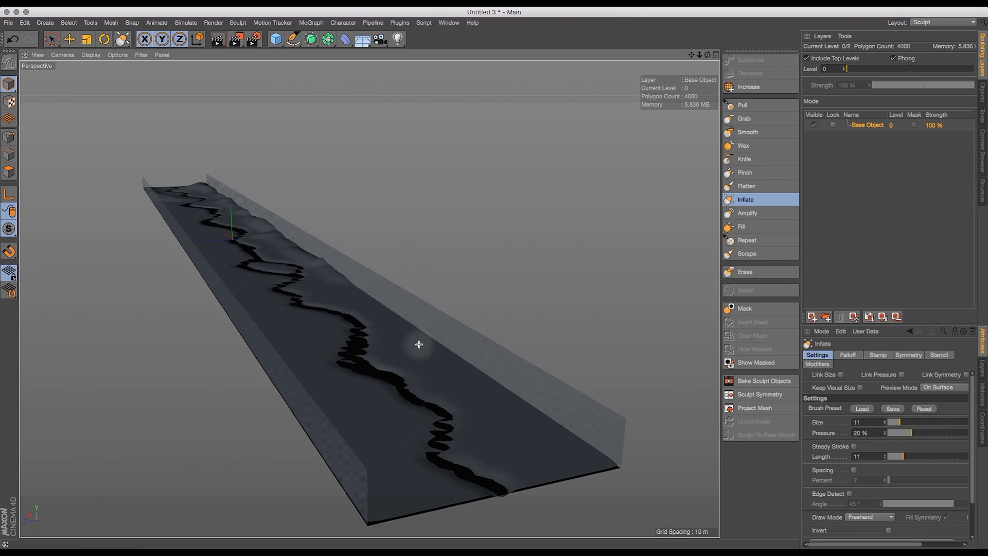
left_click_drag(411, 328, 417, 333)
mouse_move(428, 378)
left_mouse_down()
mouse_move(448, 357)
mouse_move(434, 340)
left_mouse_up()
key("super+z")
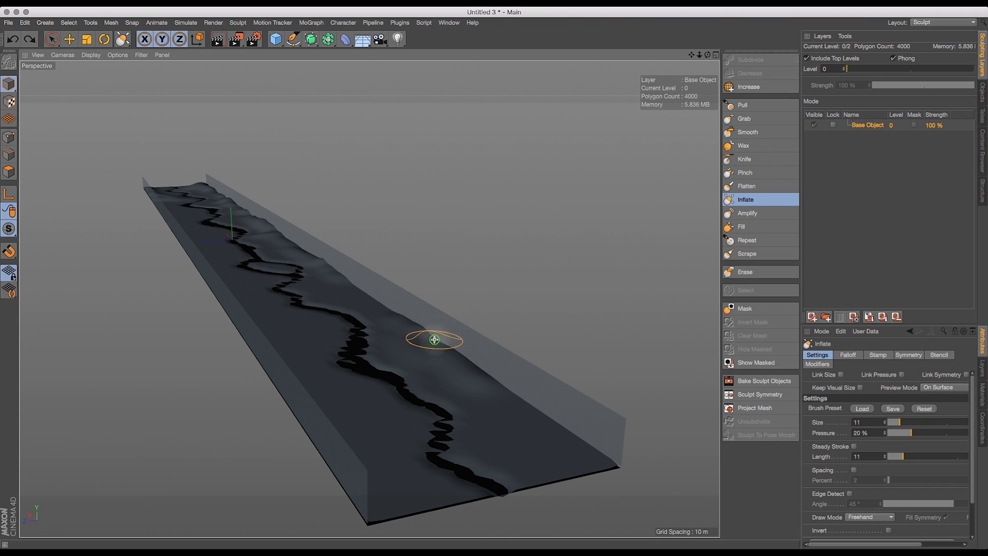
- Raise matching hills along the opposite outer edge with the Inflate brush at size 11, undoing the last strokes
mouse_move(708, 54)
left_mouse_down()
mouse_move(698, 49)
mouse_move(607, 125)
left_mouse_up()
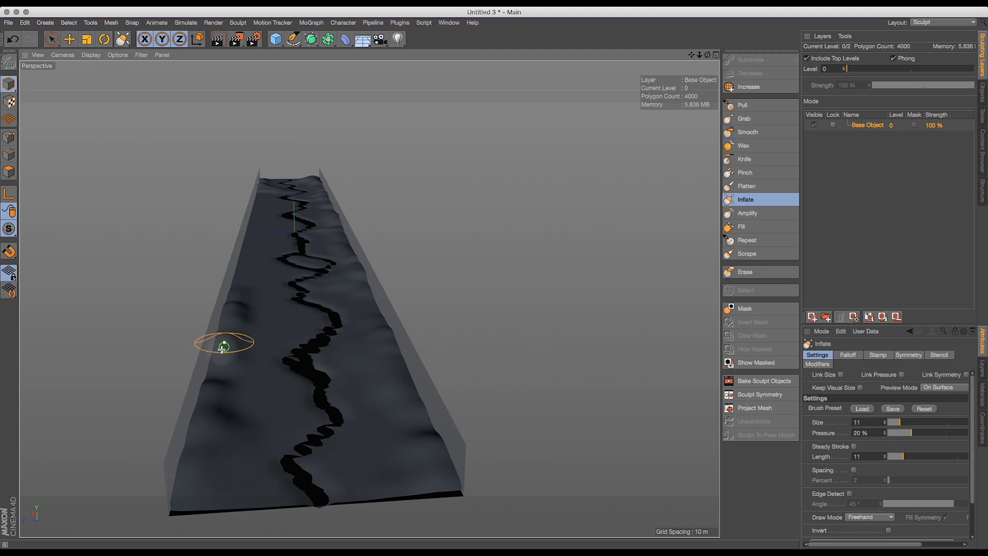
left_click_drag(706, 55, 551, 220)
key("super+z")
key("super+shift+z")
key("super+shift+z")
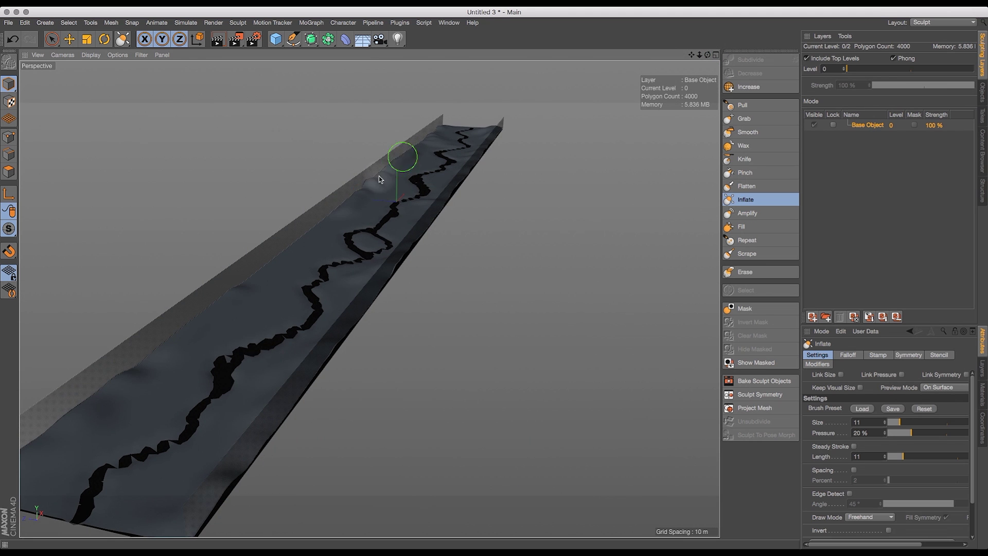
key("super+z")
key("super+z")
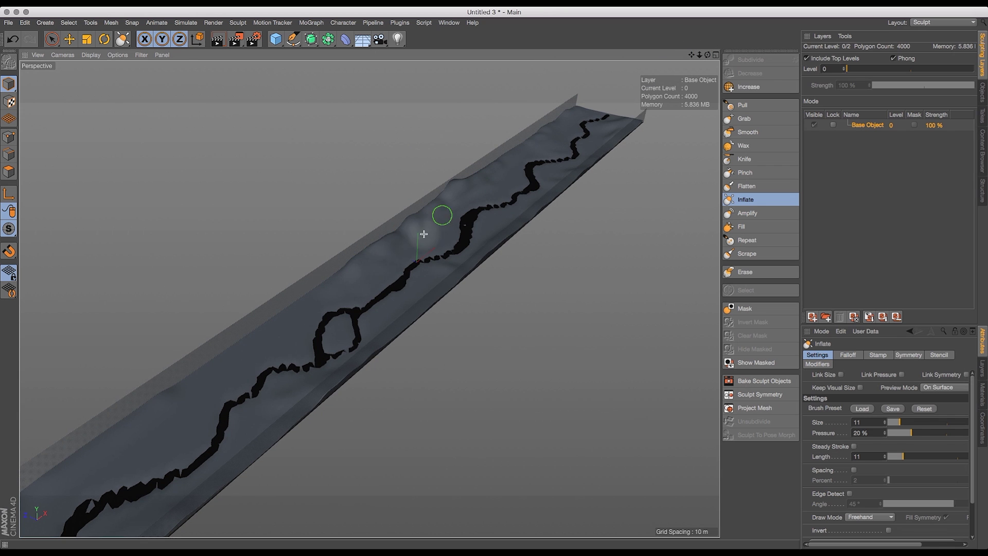
- Fill the remaining flat stretches of the outer edge beside the channel loop with Inflate hills, blending them with the Smooth brush
key("shift")
left_click(745, 200)
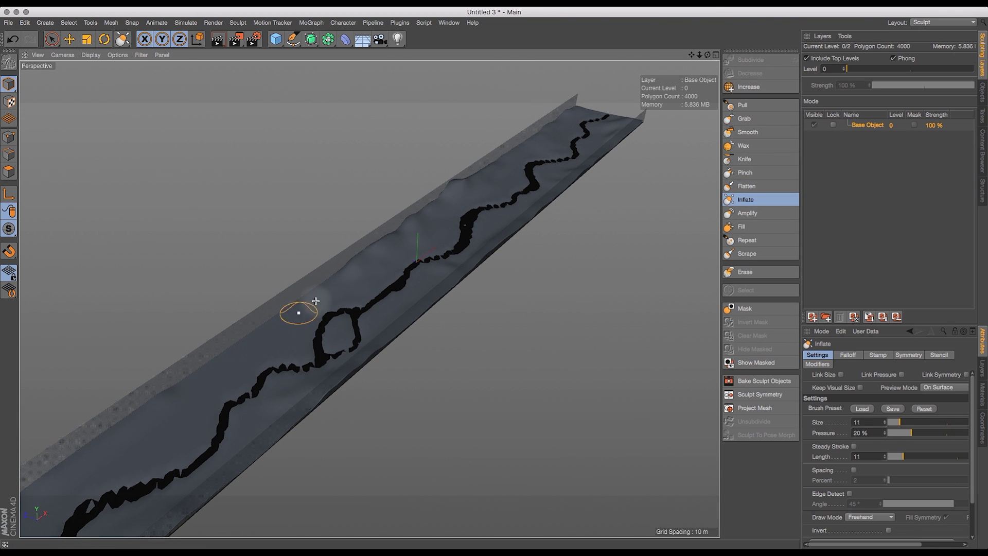
key("super+shift+z")
key("super+shift+z")
left_click(755, 133)
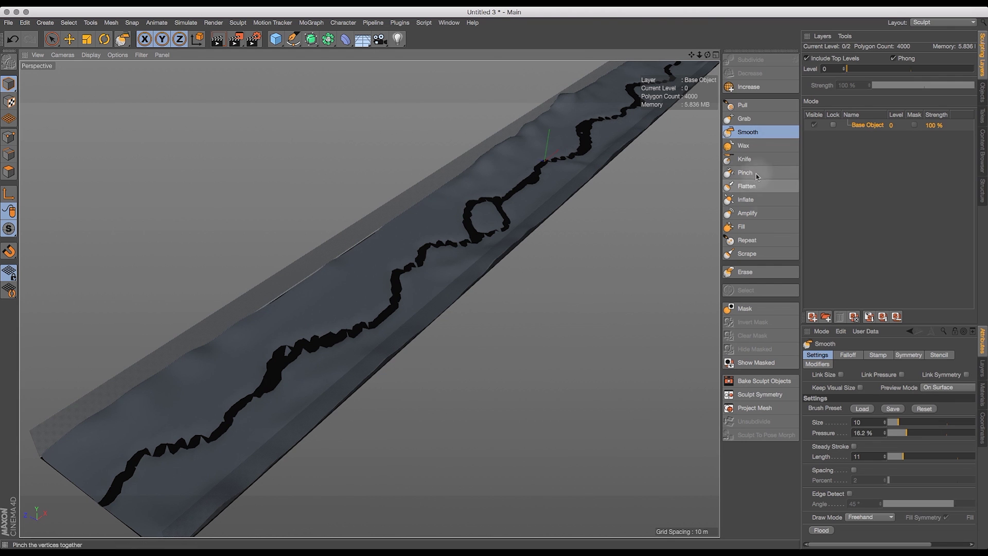
left_click(754, 199)
left_click_drag(311, 278, 282, 298)
left_click_drag(700, 55, 680, 120)
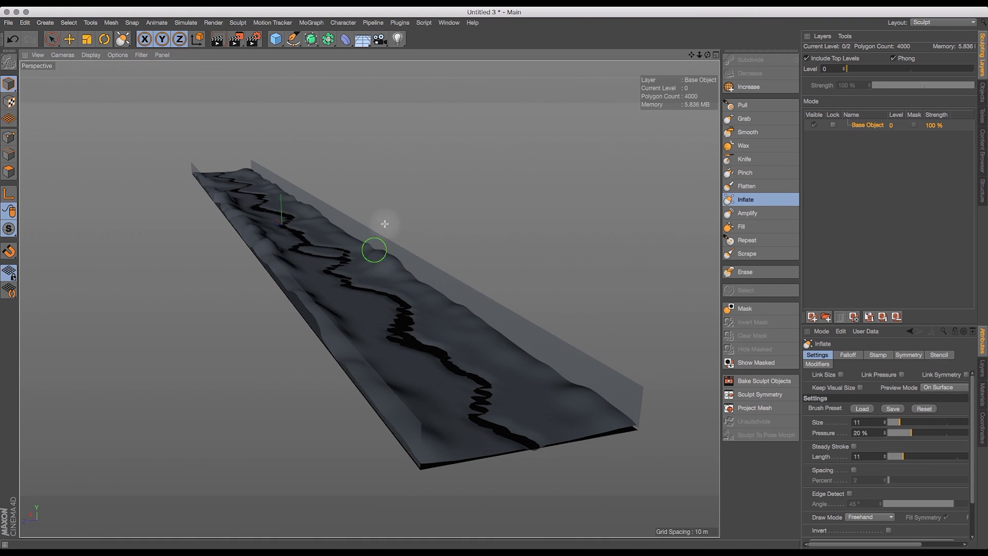
- Soften the hills along the bank with the Smooth brush at size 10, undoing the last stroke
left_click_drag(385, 224, 369, 298, "alt")
scroll(368, 299, "up", 5)
left_click_drag(708, 55, 694, 71)
left_click(748, 133)
left_click_drag(477, 225, 491, 286, "shift")
key("super+z")
- Reduce the Grab brush to size 17 and pull the bank's sunken outer edge into shape beside the channel's wide bend
mouse_move(708, 55)
left_mouse_down()
mouse_move(624, 136)
mouse_move(665, 43)
mouse_move(621, 67)
mouse_move(761, 73)
left_mouse_up()
left_click(745, 118)
key("bracketleft")
key("bracketleft")
key("bracketleft")
key("bracketleft")
key("bracketleft")
key("bracketleft")
key("bracketleft")
key("bracketleft")
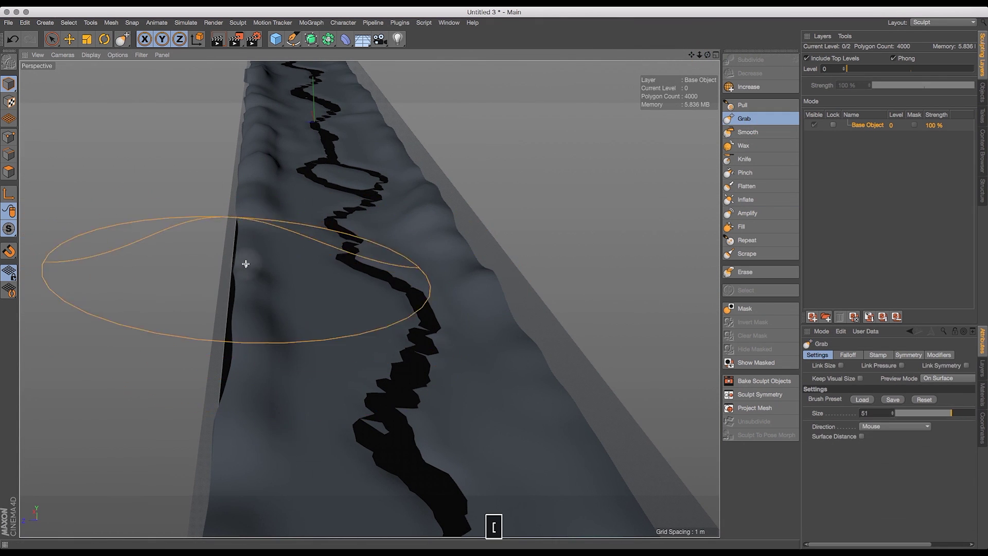
left_click_drag(247, 231, 242, 227)
left_click_drag(246, 280, 235, 278)
mouse_move(244, 344)
left_mouse_down()
mouse_move(233, 346)
mouse_move(369, 298)
mouse_move(298, 238)
left_mouse_up()
- Pull up the hills toward the strip's far end with the Grab brush and soften their peaks with the Smooth brush at size 10
mouse_move(526, 172)
left_mouse_down("alt")
mouse_move(413, 239)
mouse_move(371, 298)
left_mouse_up("alt")
mouse_move(480, 260)
left_mouse_down("alt")
mouse_move(369, 298)
mouse_move(462, 275)
left_mouse_up("alt")
middle_click_drag(322, 218, 350, 242, "alt")
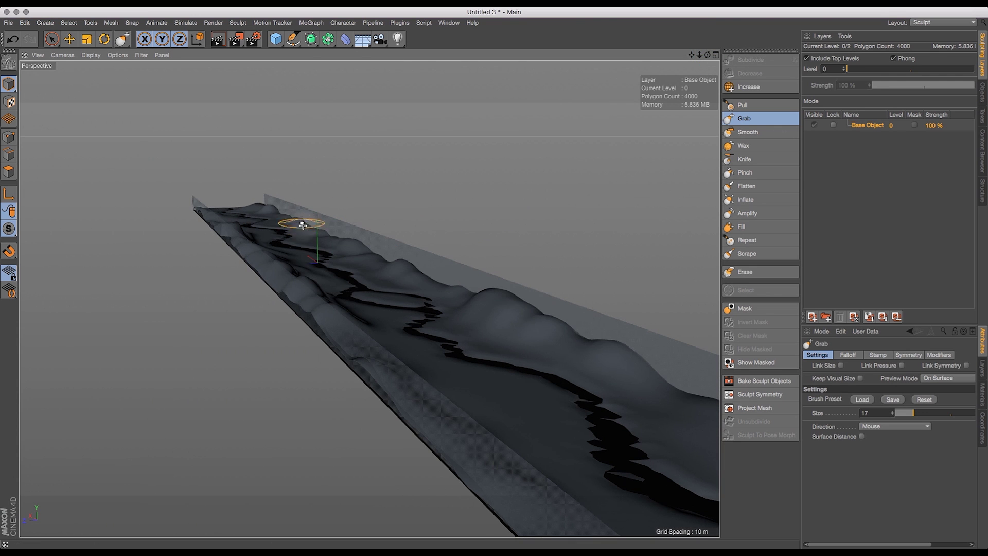
left_click_drag(708, 55, 693, 170)
key("shift")
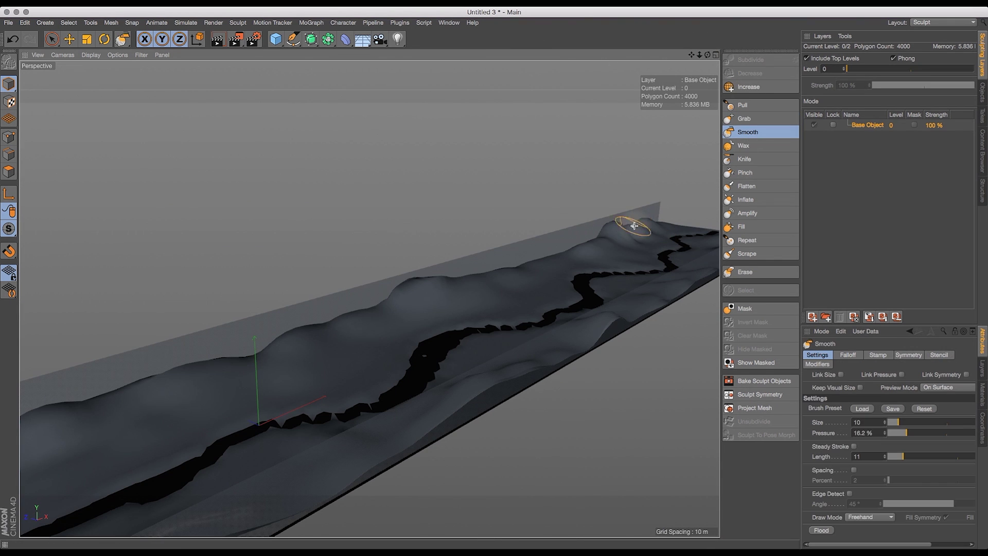
mouse_move(708, 55)
left_mouse_down()
mouse_move(573, 45)
mouse_move(736, 53)
mouse_move(674, 72)
mouse_move(702, 63)
mouse_move(699, 28)
mouse_move(705, 87)
mouse_move(708, 56)
mouse_move(723, 60)
mouse_move(686, 49)
mouse_move(736, 84)
mouse_move(693, 54)
mouse_move(664, 60)
left_mouse_up()
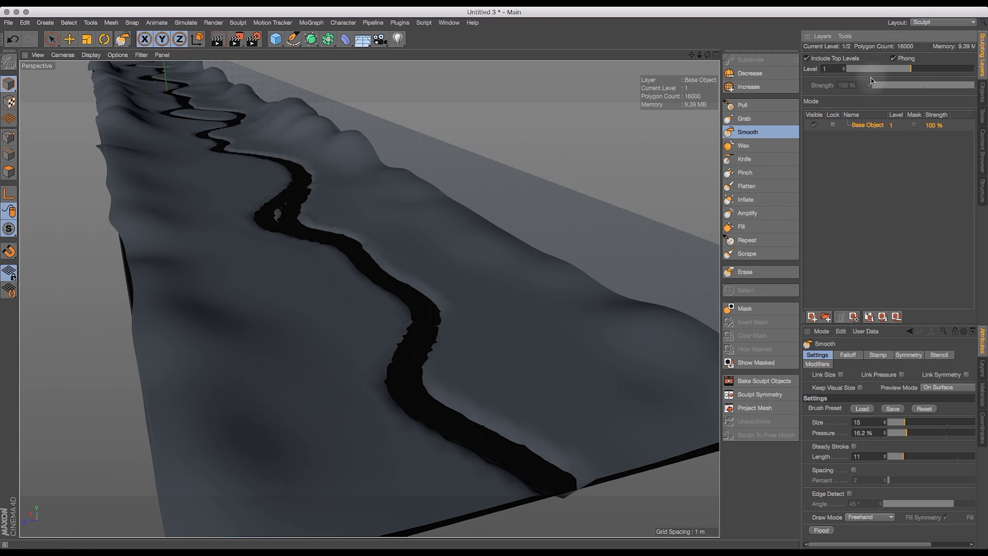
- Add smaller bumps to the hills beside the wide bend at level 1 with the Inflate brush at size 7, undoing the last stroke
key("bracketleft")
mouse_move(708, 55)
left_mouse_down()
mouse_move(679, 56)
mouse_move(700, 34)
mouse_move(726, 61)
left_mouse_up()
left_click(746, 200)
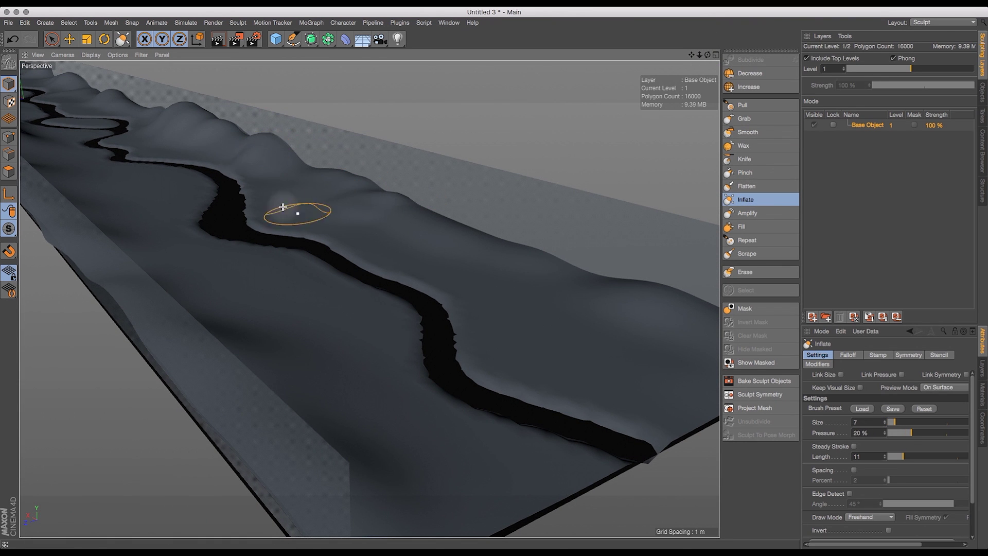
left_click_drag(707, 54, 684, 56)
key("super+z")
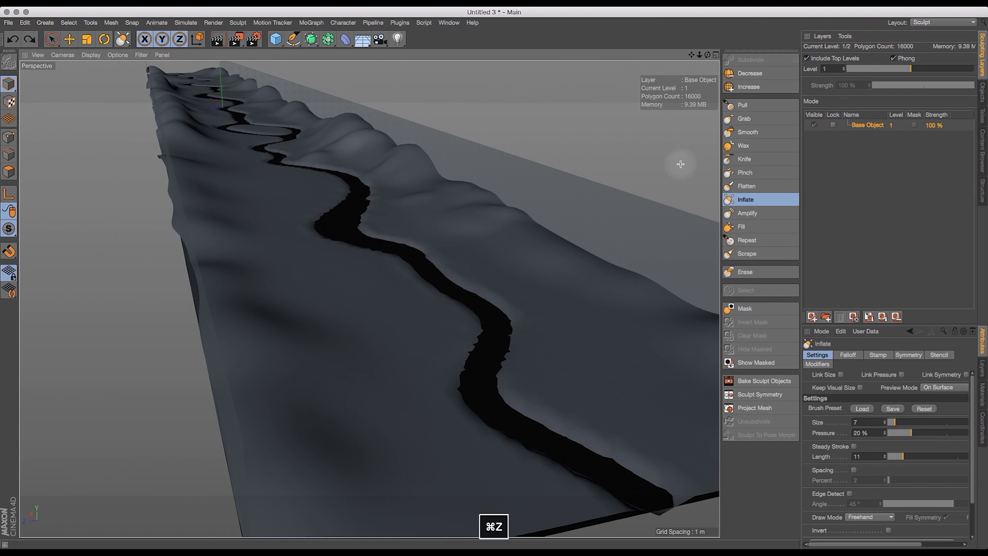
- Return the sculpt to level 0 and soften the hills beside the wide bend with the Smooth brush
left_click(756, 133)
key("]")
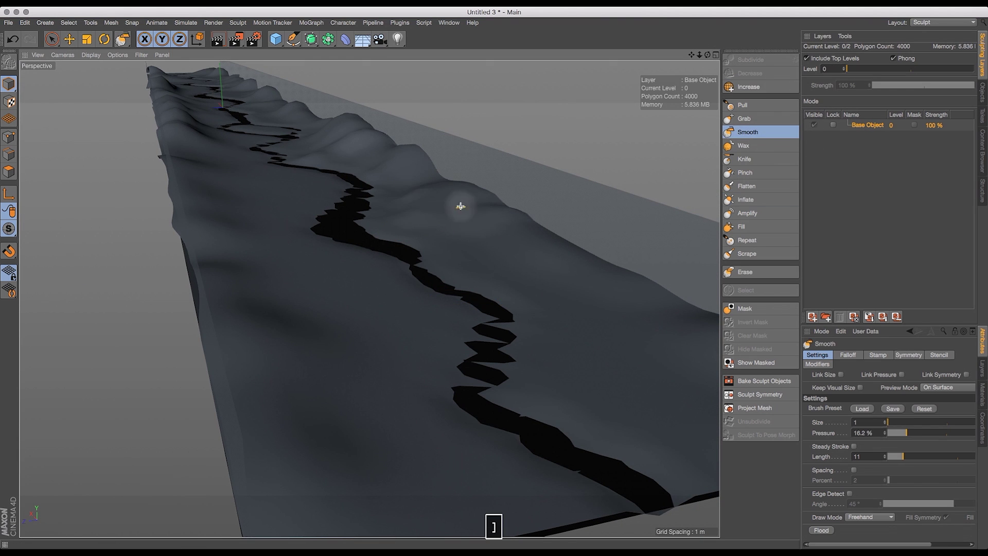
left_click_drag(708, 54, 687, 54)
- Build up the hills along the banks with the Pull brush at size 14
left_click(743, 105)
key("[")
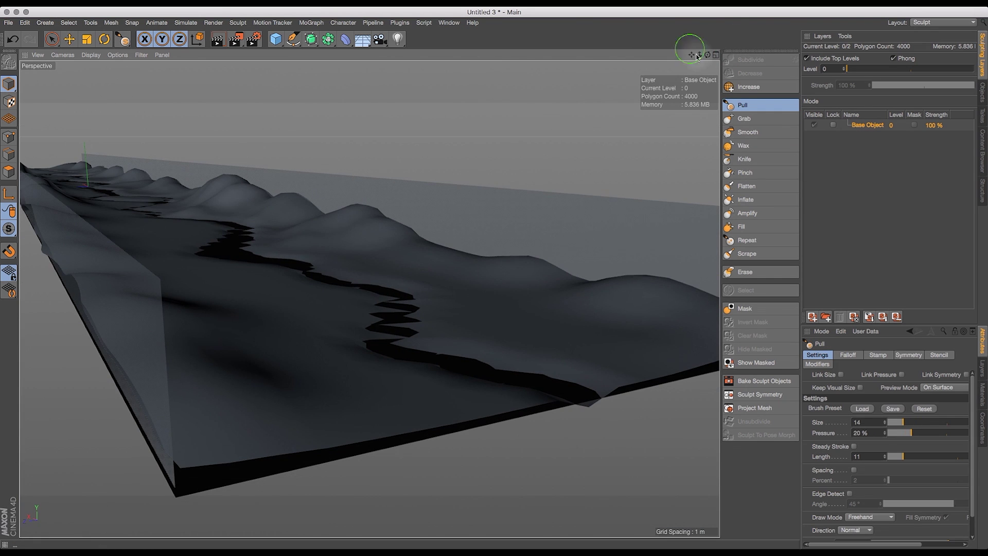
left_click_drag(708, 54, 655, 35)
mouse_move(711, 60)
left_mouse_down()
mouse_move(694, 54)
mouse_move(703, 47)
mouse_move(695, 61)
left_mouse_up()
left_click_drag(378, 215, 463, 258, "alt")
left_click_drag(708, 56, 674, 47)
mouse_move(340, 202)
left_mouse_down("alt")
mouse_move(368, 298)
mouse_move(277, 226)
mouse_move(370, 296)
mouse_move(381, 289)
left_mouse_up("alt")
- Raise larger hills on both banks toward the far end with the Inflate brush at size 14, blending them with the Smooth brush
left_click(746, 199)
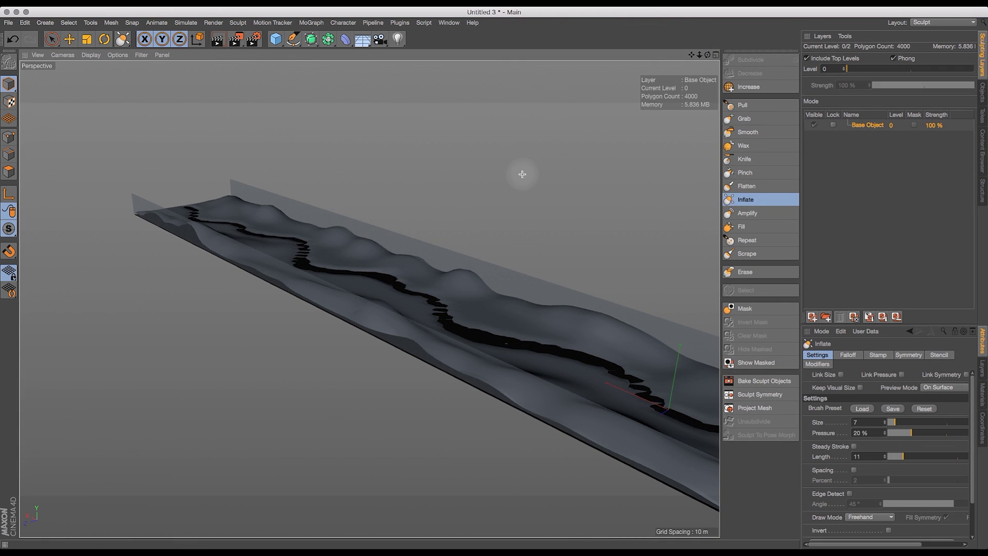
left_click_drag(335, 227, 447, 261, "alt")
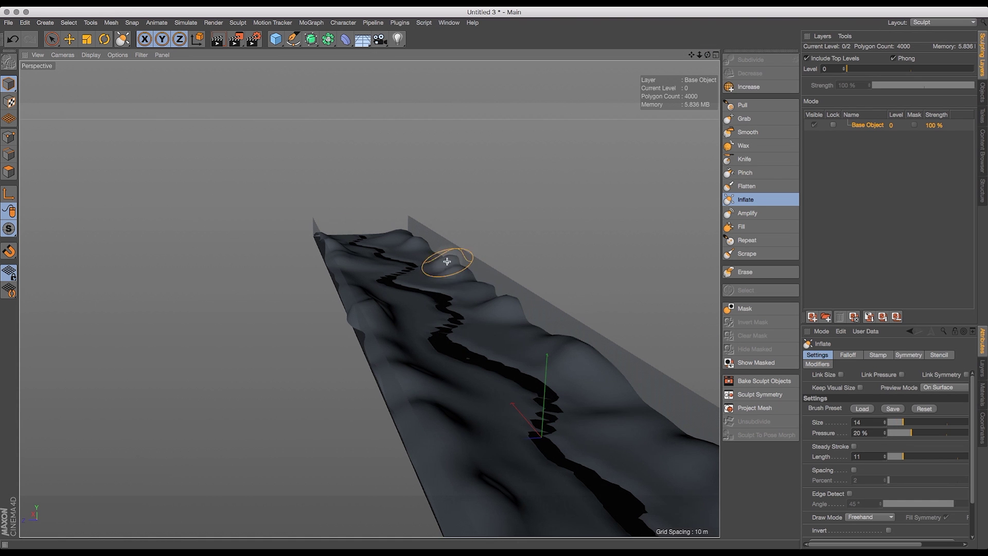
left_click_drag(708, 54, 685, 61)
left_click_drag(369, 299, 428, 299, "alt")
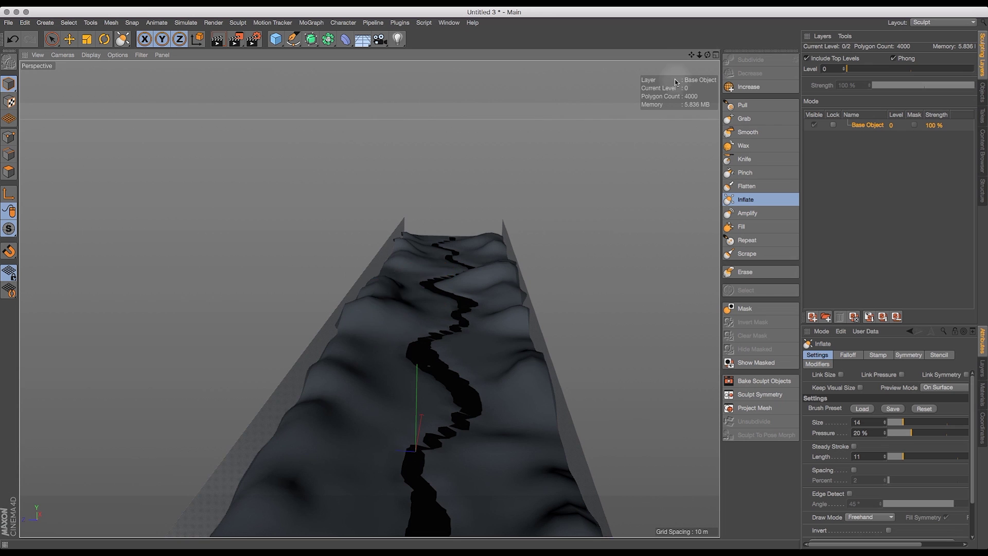
left_click_drag(676, 82, 683, 72, "alt")
mouse_move(393, 303)
left_mouse_down("alt")
mouse_move(366, 293)
mouse_move(394, 291)
left_mouse_up("alt")
key("shift")
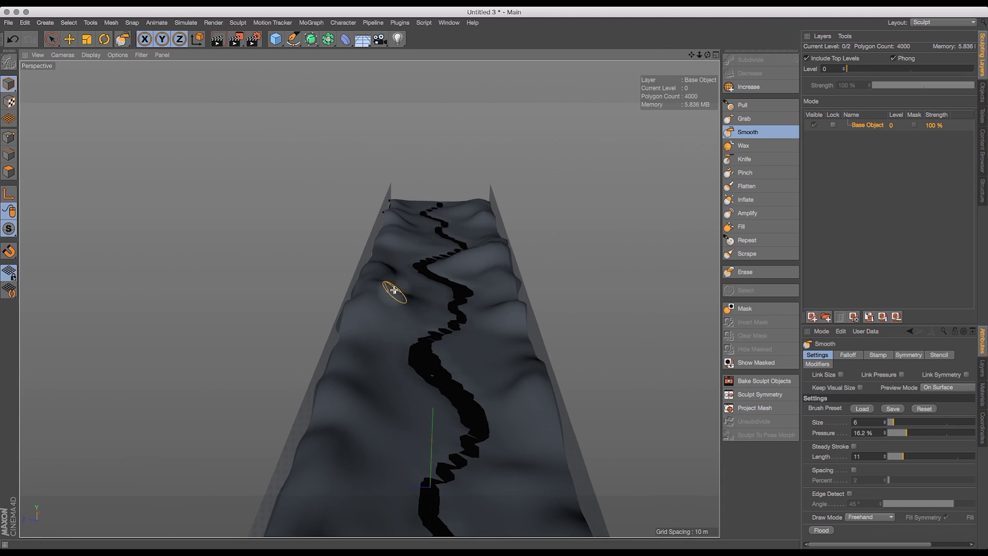
- Raise more hills along the opposite bank up to the near end, and soften them with the Smooth brush at size 8
mouse_move(698, 84)
left_mouse_down("alt")
mouse_move(710, 49)
mouse_move(692, 52)
mouse_move(723, 65)
mouse_move(643, 113)
mouse_move(489, 196)
mouse_move(309, 268)
left_mouse_up("alt")
left_click_drag(154, 316, 206, 306)
left_click_drag(708, 55, 741, 98)
left_click_drag(110, 442, 137, 470)
mouse_move(708, 55)
left_mouse_down()
mouse_move(648, 76)
mouse_move(727, 50)
mouse_move(746, 59)
mouse_move(705, 47)
mouse_move(717, 88)
mouse_move(700, 30)
left_mouse_up()
left_click(761, 132)
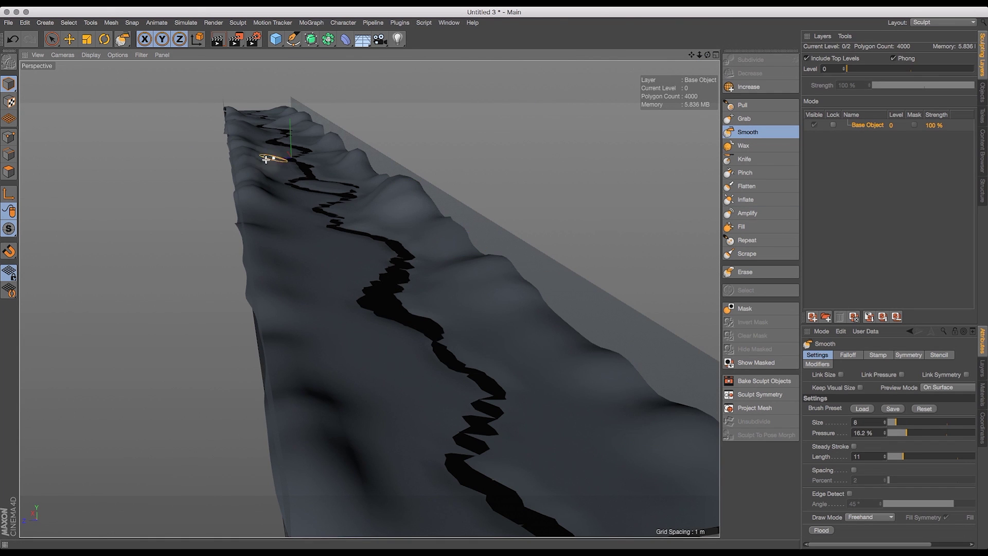
left_click_drag(419, 136, 490, 190, "alt")
- Raise the sculpt to level 2 and try another display mode in the perspective viewport
left_click(902, 69)
mouse_move(709, 54)
left_mouse_down()
mouse_move(762, 53)
mouse_move(657, 50)
mouse_move(692, 56)
left_mouse_up()
left_click(964, 69)
left_click(93, 55)
mouse_move(700, 55)
left_mouse_down()
mouse_move(739, 56)
mouse_move(702, 66)
mouse_move(679, 43)
left_mouse_up()
left_click(110, 101)
left_click(87, 55)
left_click(110, 91)
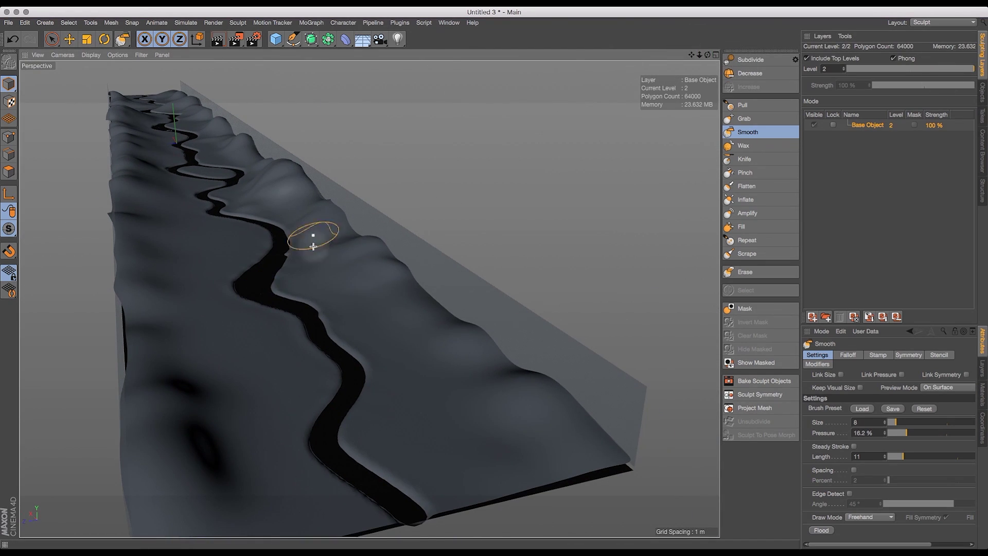
- Reduce the Wax brush to size 7 and try a stroke along the hills beside the wide bend, undoing it
left_click(747, 147)
key("bracketleft")
key("bracketleft")
key("bracketleft")
key("bracketleft")
key("bracketleft")
key("bracketleft")
key("bracketleft")
key("bracketleft")
key("bracketleft")
key("bracketleft")
left_click_drag(364, 271, 411, 348)
key("super+z")
- Set the Wax brush's pressure to 25% and build up ridges running from the hills toward the channel, undoing the first stroke
left_click(773, 132)
left_click_drag(708, 55, 720, 59)
left_click(744, 146)
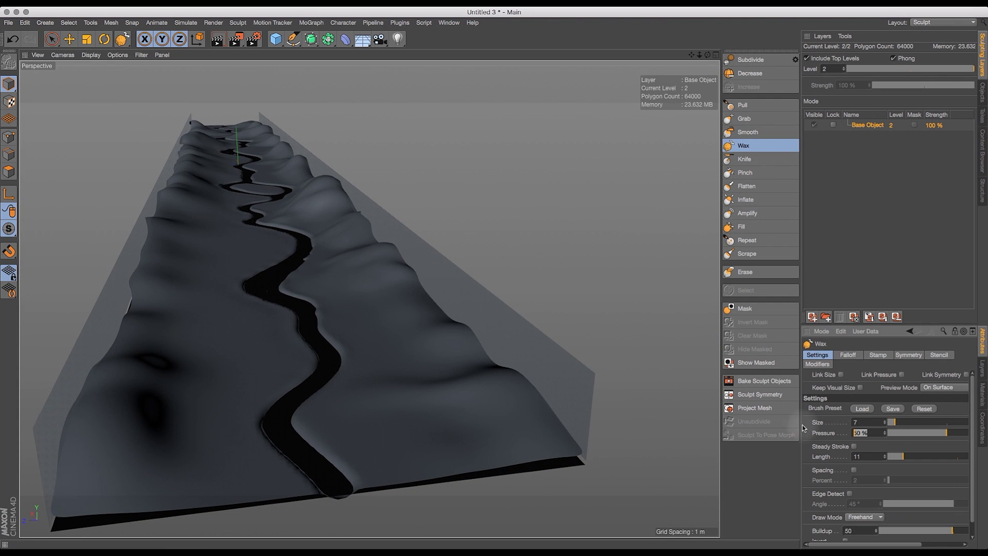
left_click_drag(148, 278, 177, 315)
key("super+z")
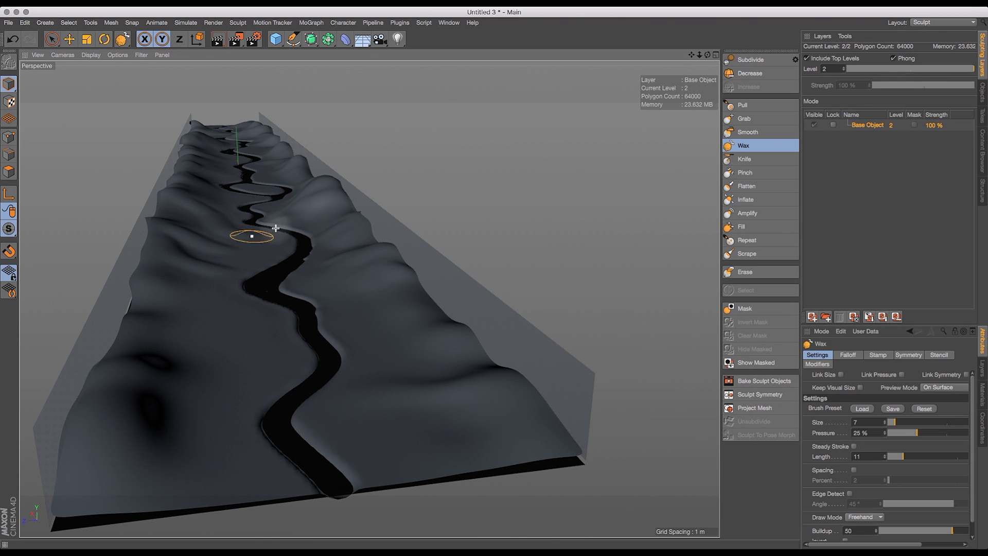
left_click_drag(274, 227, 410, 214, "alt")
- Soften the new ridges on both banks with the Smooth brush at size 8, undoing the last stroke
left_click(759, 133)
left_click_drag(708, 55, 720, 55)
mouse_move(643, 140)
left_mouse_down("alt")
mouse_move(370, 293)
mouse_move(100, 260)
left_mouse_up("alt")
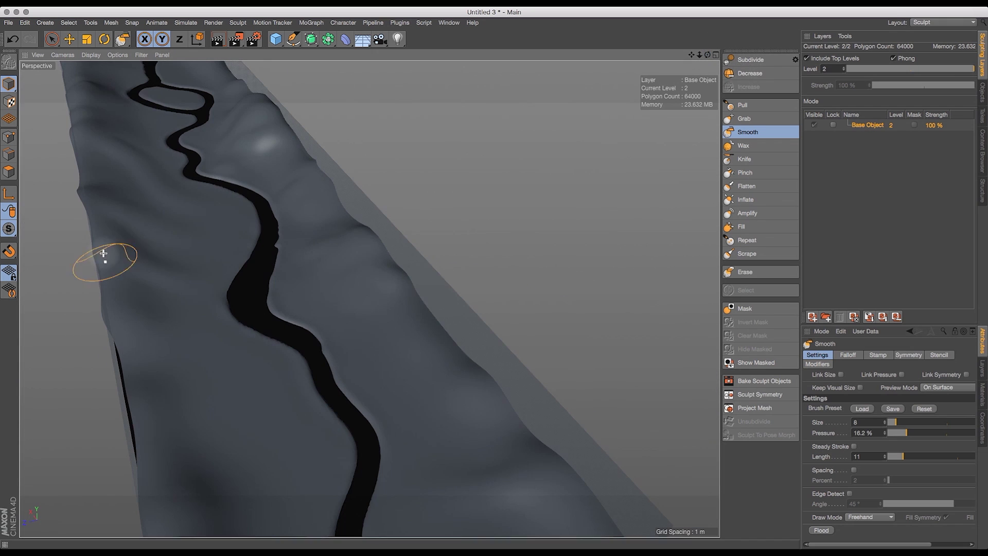
key("super+z")
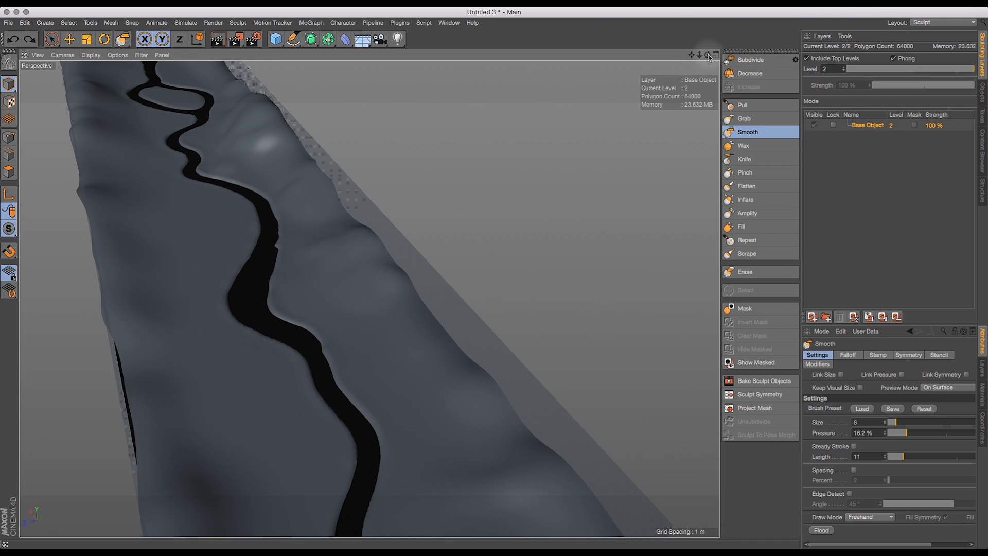
left_click_drag(709, 55, 710, 58)
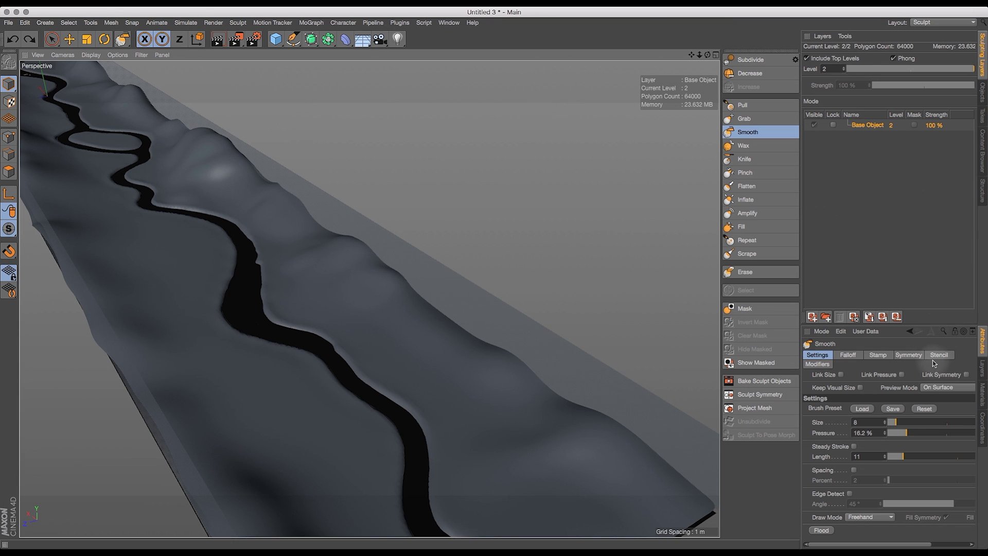
- Show the brush's Stamp settings and widen the settings area
left_click(879, 355)
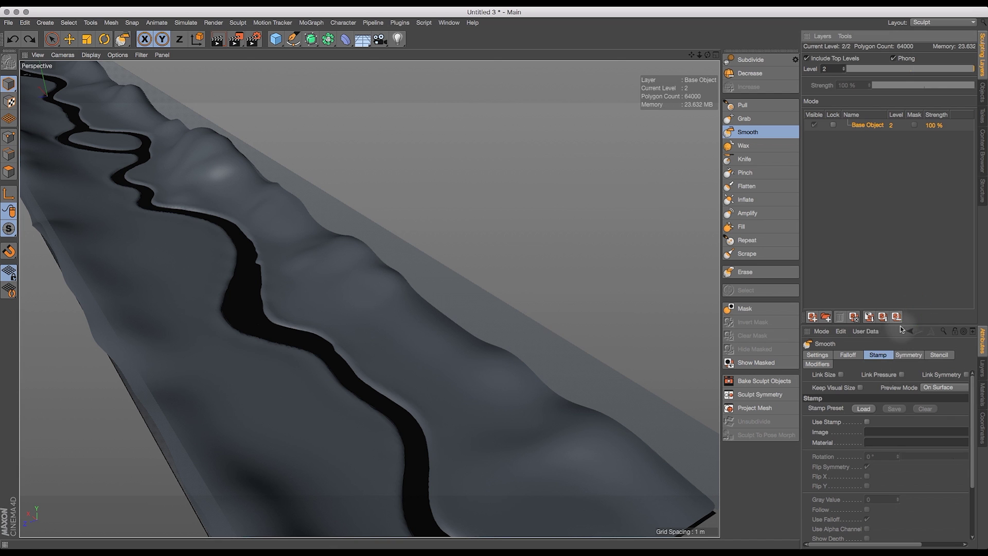
left_click(798, 271)
left_click_drag(801, 267, 664, 272)
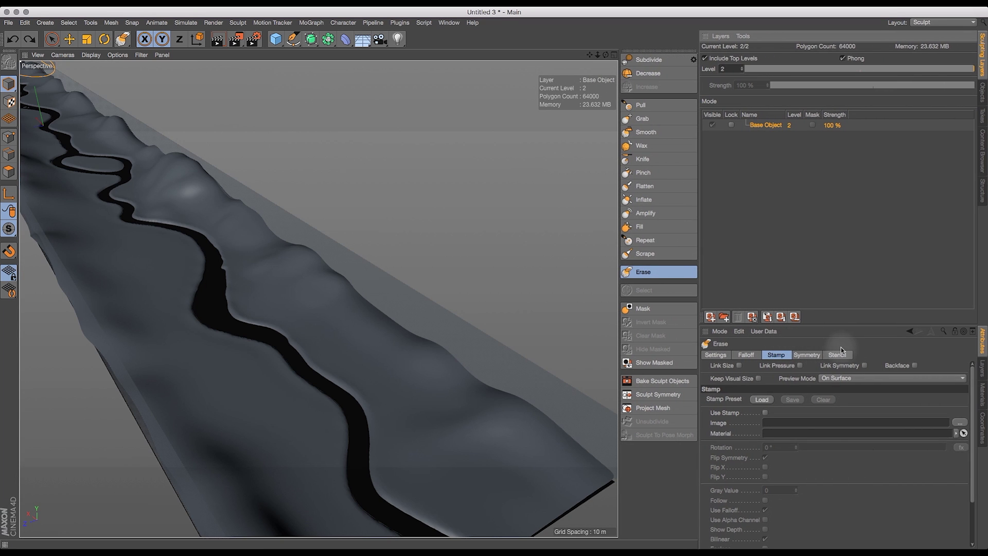
- Check the Erase brush's stencil and stamp preset collections
left_click(836, 356)
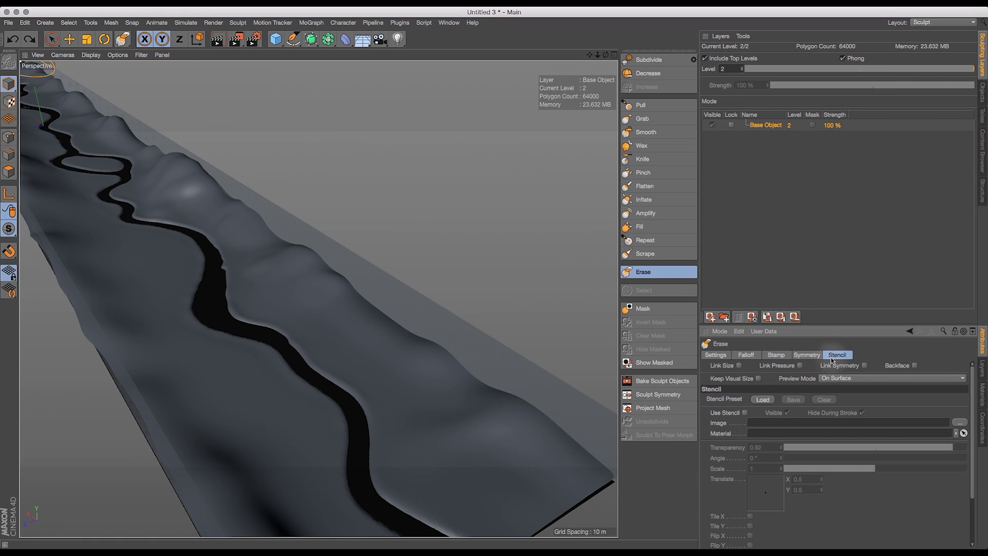
left_click(764, 400)
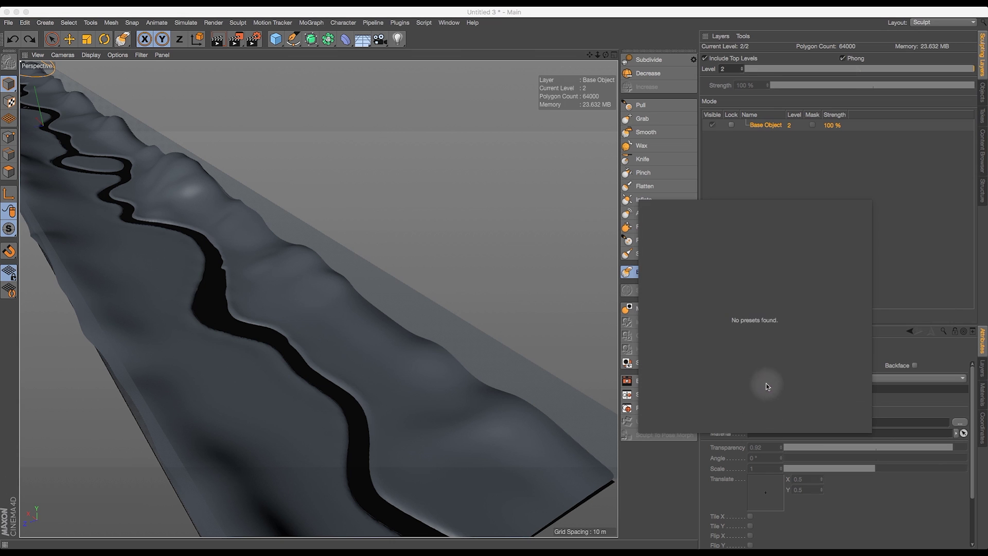
left_click(857, 163)
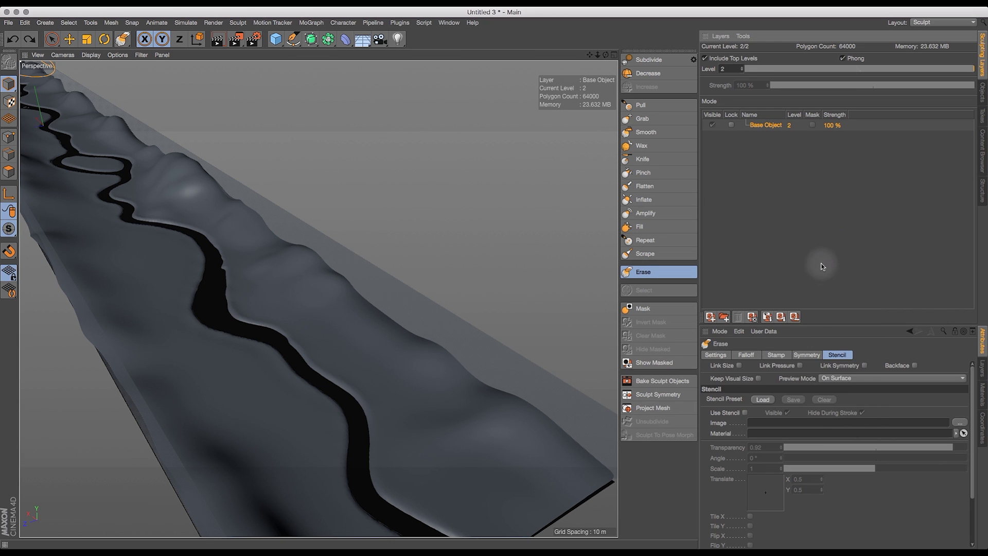
left_click(778, 355)
left_click(762, 400)
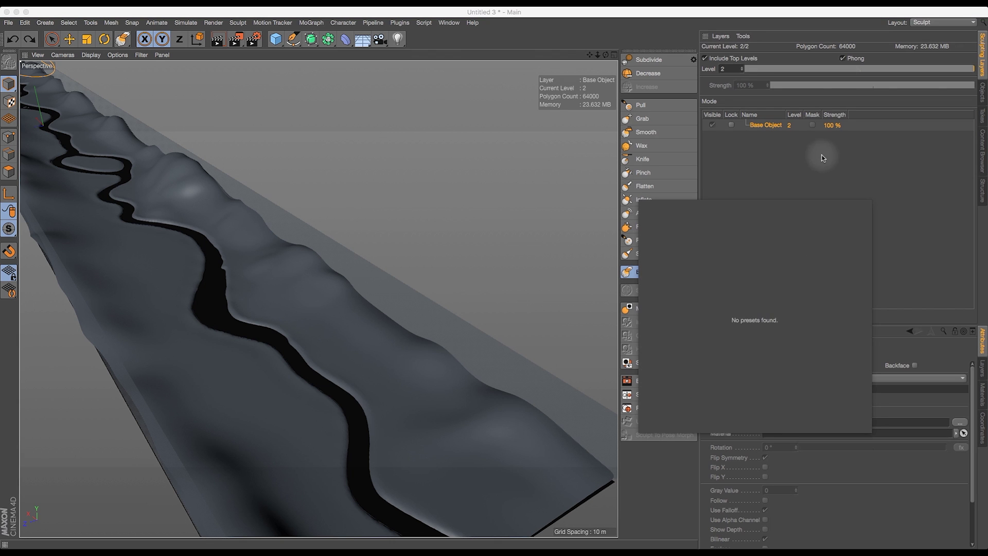
left_click(816, 185)
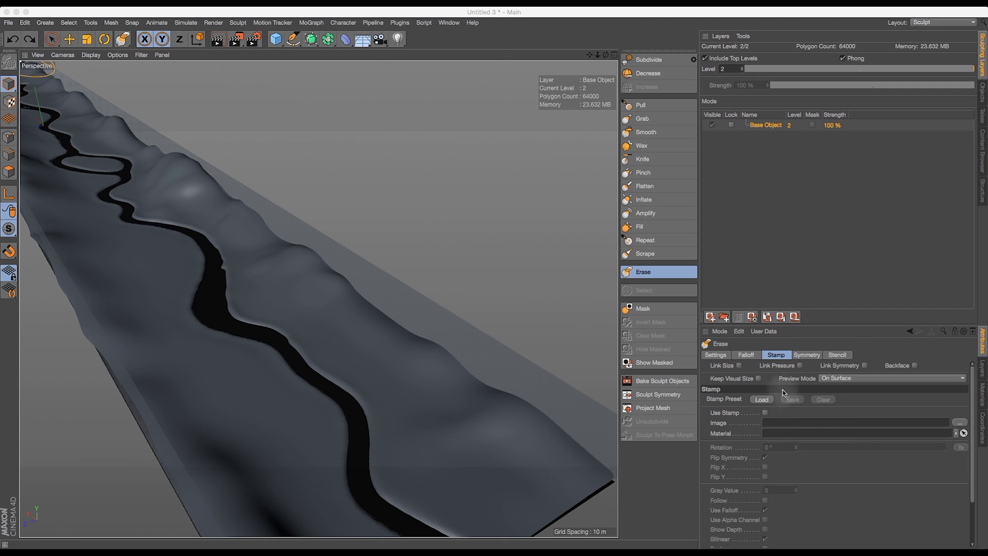
- Browse the brush presets and load the stone_07 preset
left_click(716, 356)
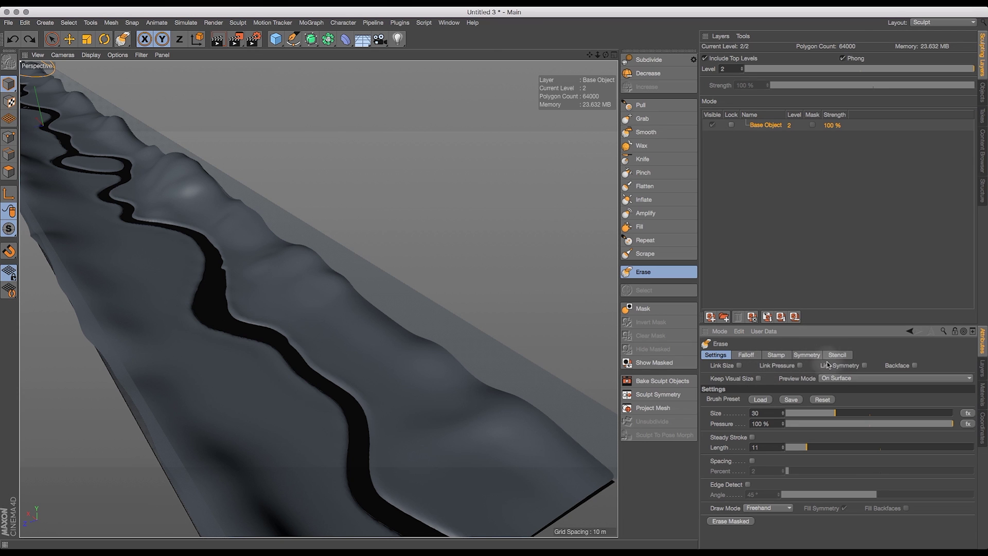
left_click(758, 400)
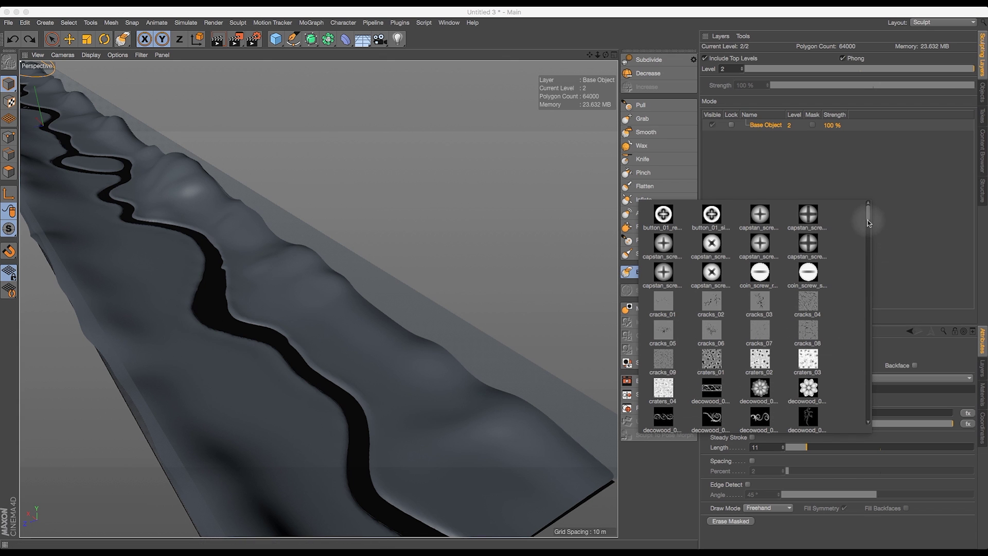
left_click_drag(869, 218, 887, 400)
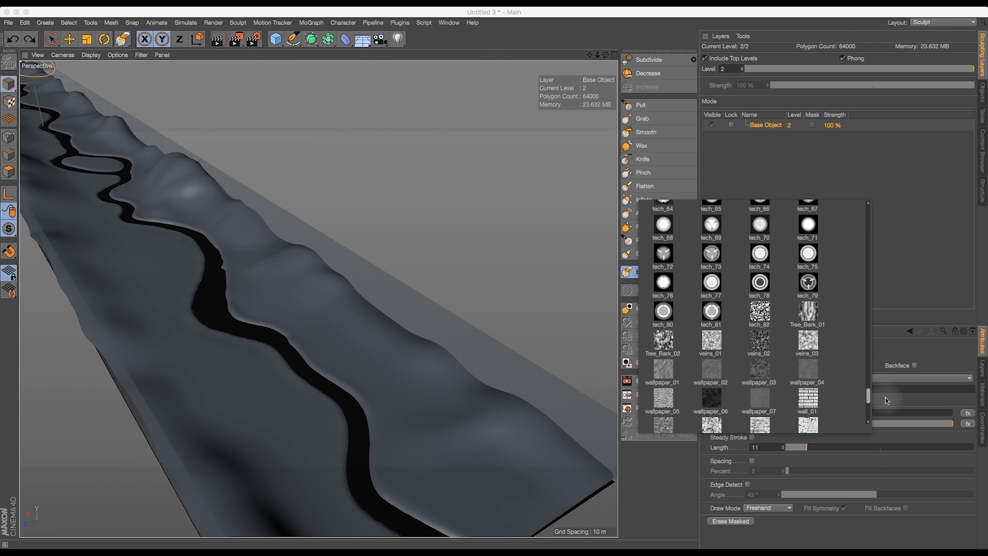
mouse_move(887, 400)
left_mouse_down()
mouse_move(881, 427)
mouse_move(879, 356)
left_mouse_up()
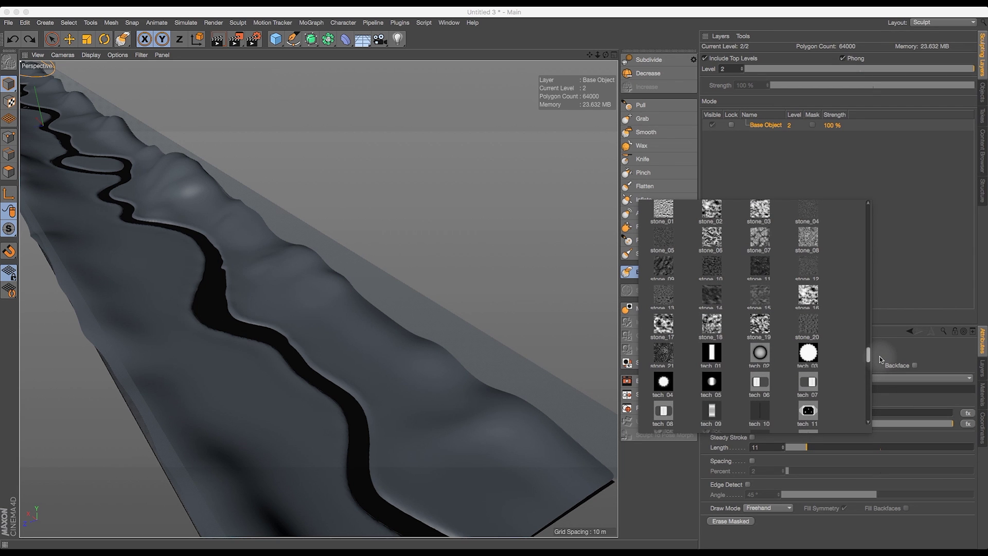
scroll(879, 356, "up", 2)
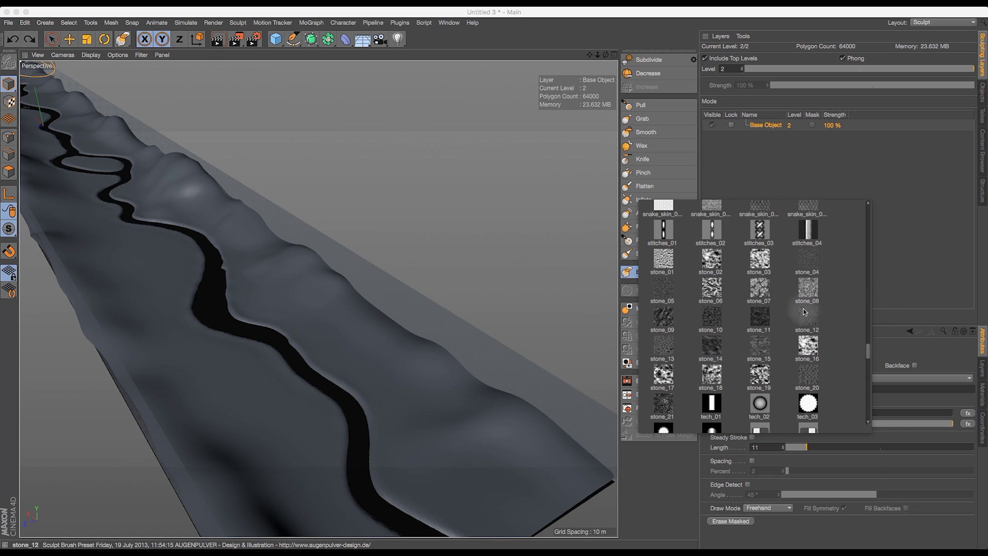
left_click(764, 292)
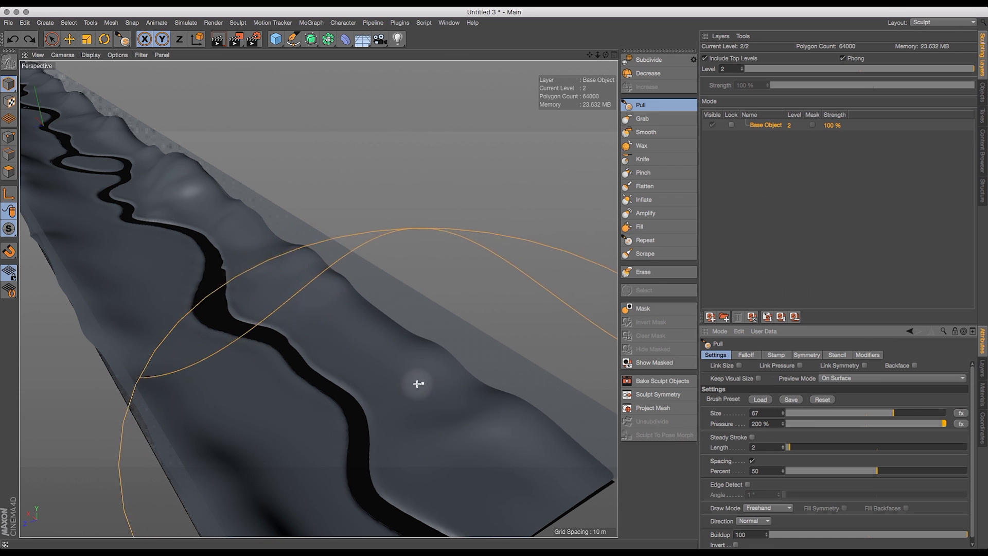
- Reduce the stone Pull brush to size 39 and try a stroke across the near part of the river, undoing it
key("[")
key("[")
key("[")
key("[")
key("[")
key("[")
key("[")
key("[")
key("[")
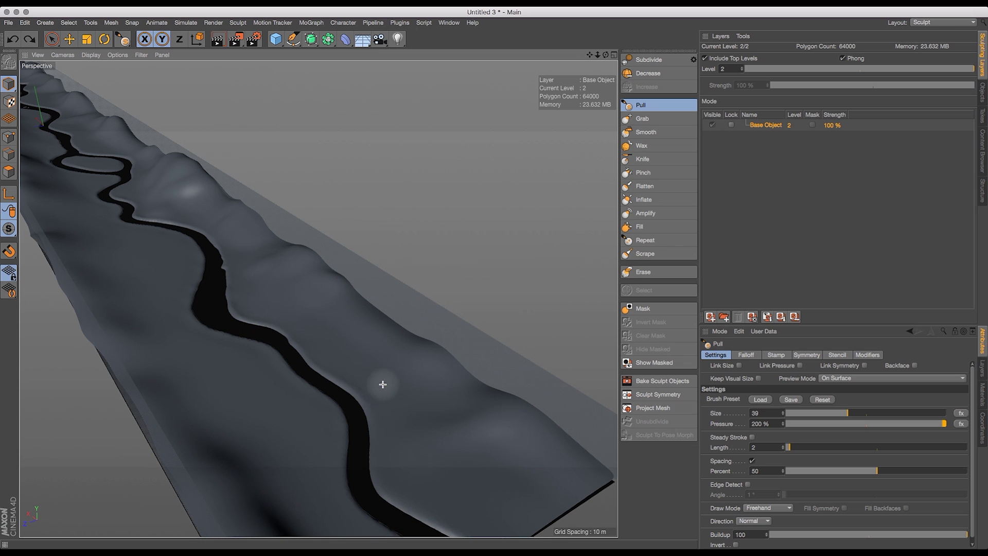
left_click_drag(384, 378, 489, 371)
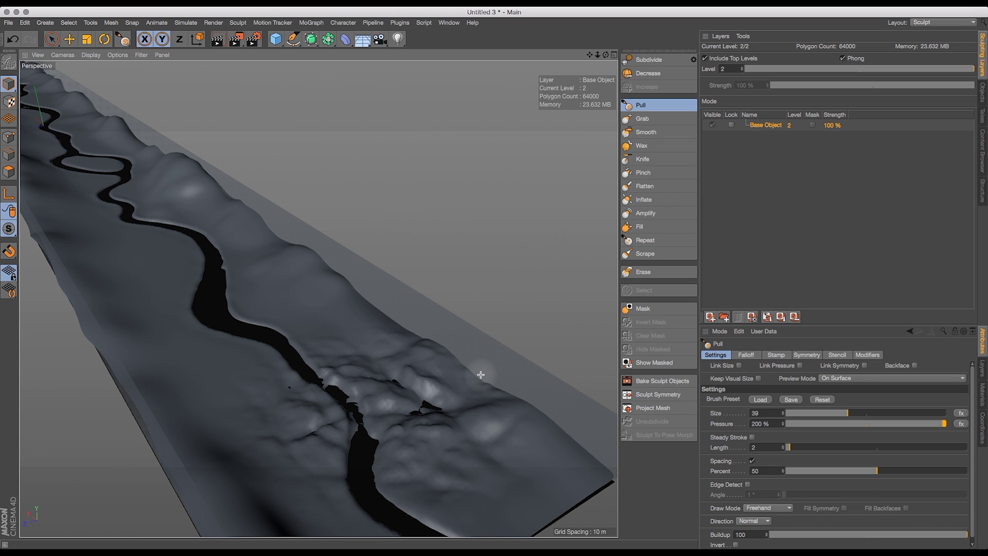
key("super+z")
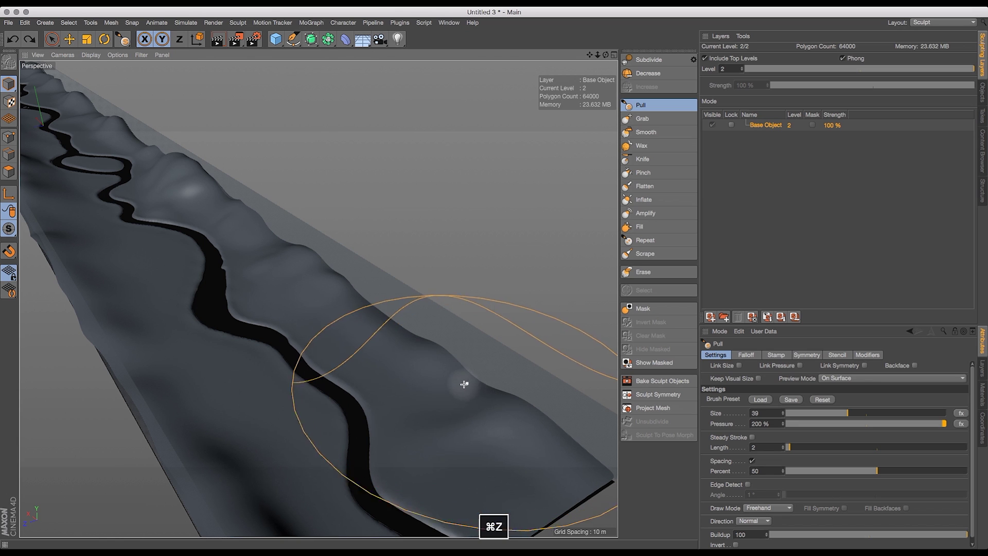
- Shrink the stone Pull brush to size 8 and try a stamp on the bank beside the channel's near end, undoing it
key("bracketleft")
key("bracketleft")
key("bracketleft")
key("bracketleft")
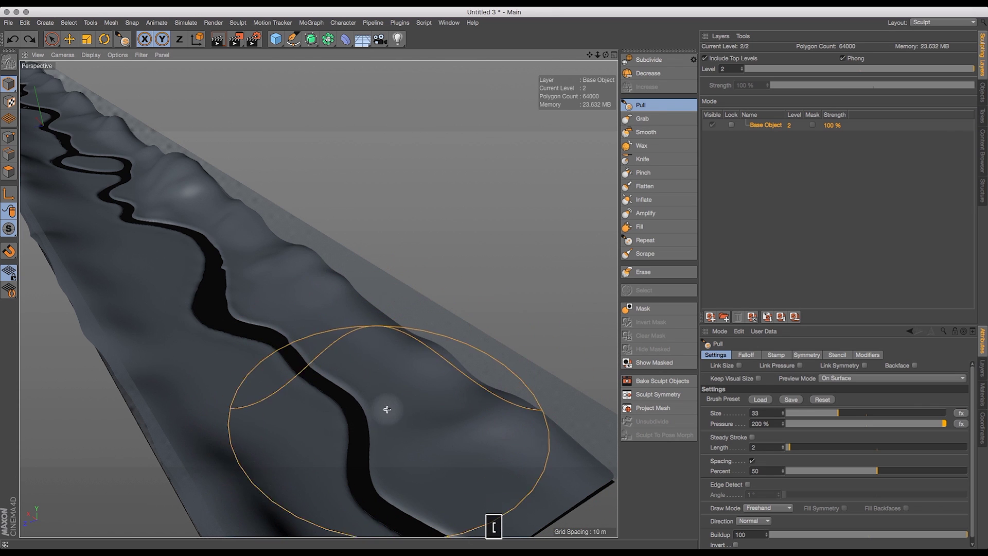
key("bracketleft")
key("bracketleft")
key("bracketleft")
key("bracketleft")
key("bracketleft")
key("bracketleft")
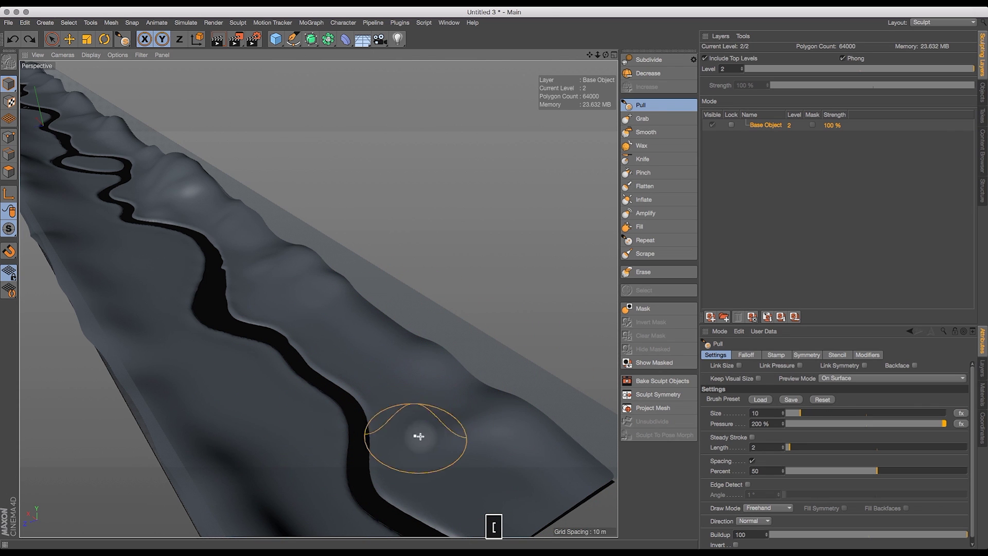
left_click(451, 429)
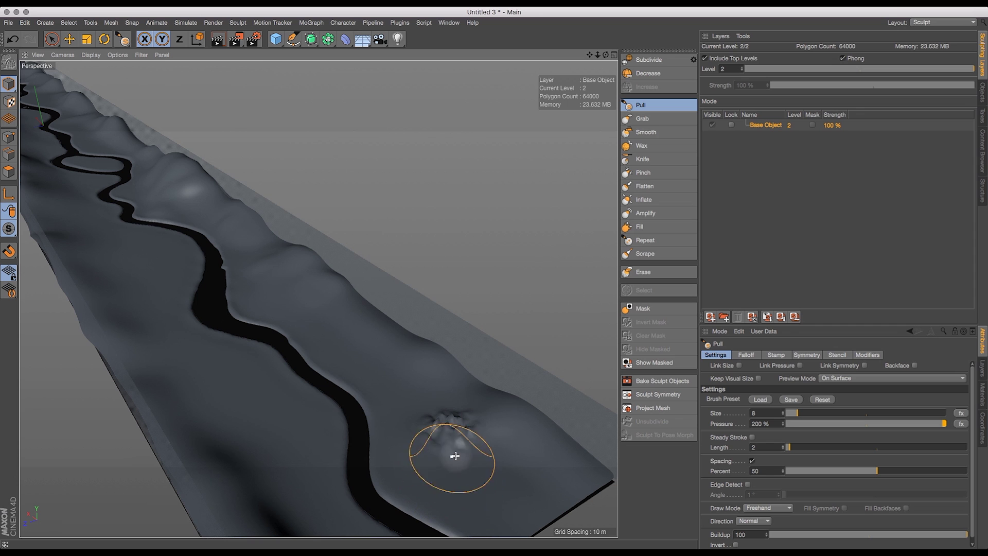
key("super+z")
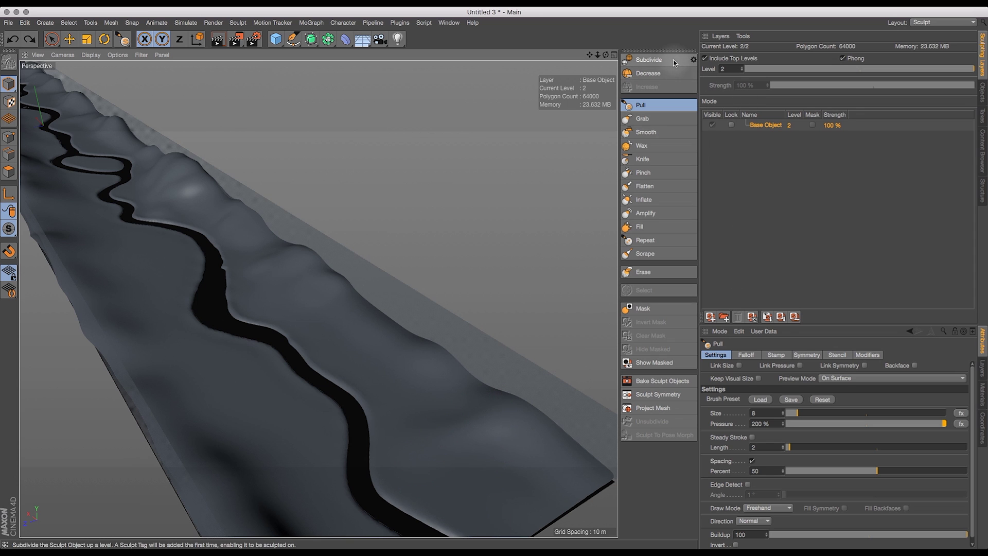
- Subdivide the terrain to level 3 and try a stone stamp on the near bank, undoing the stamp
left_click(649, 60)
left_click(418, 455)
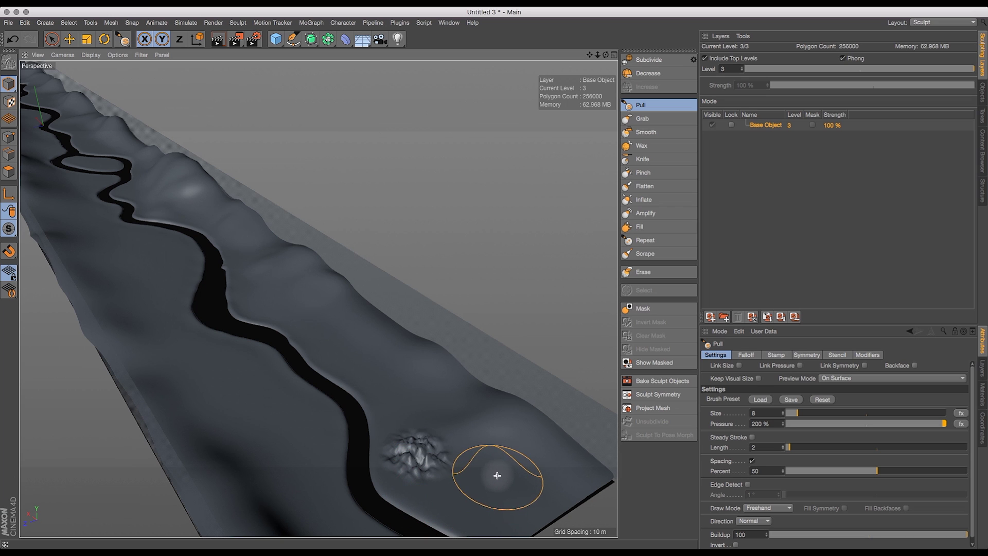
key("super+z")
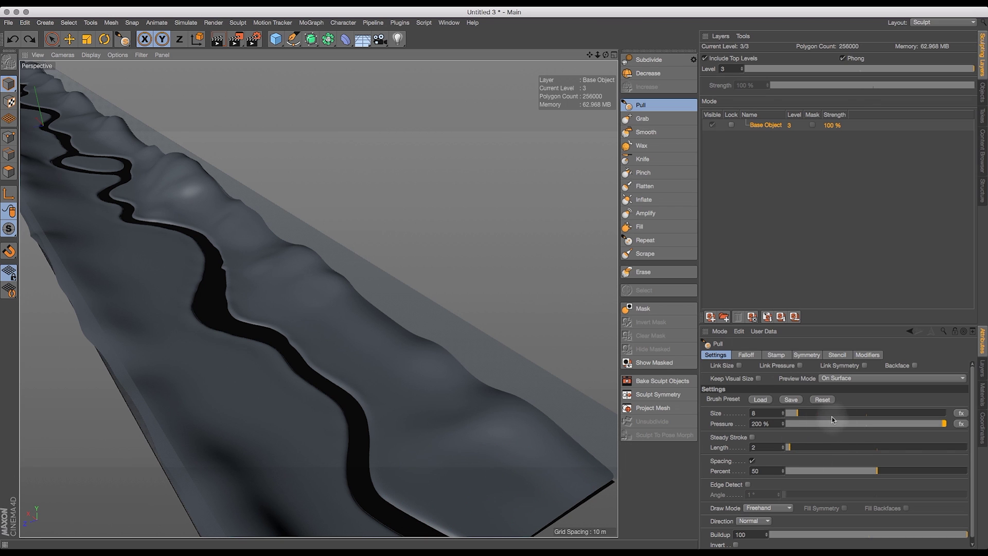
- Set the Pull brush's pressure to 75% and try a stone stamp on the near bank, undoing the stamp
left_click(777, 424)
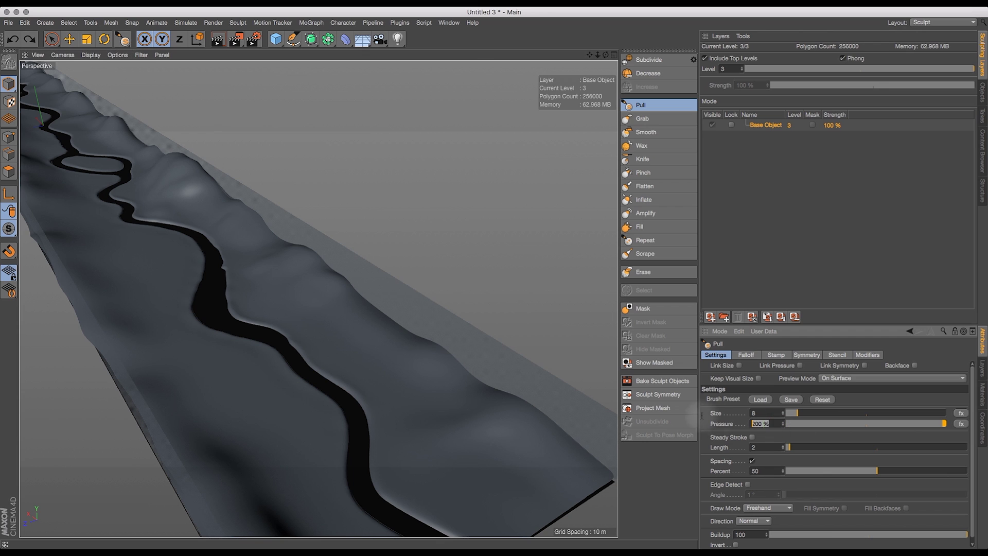
type("75")
left_click(430, 427)
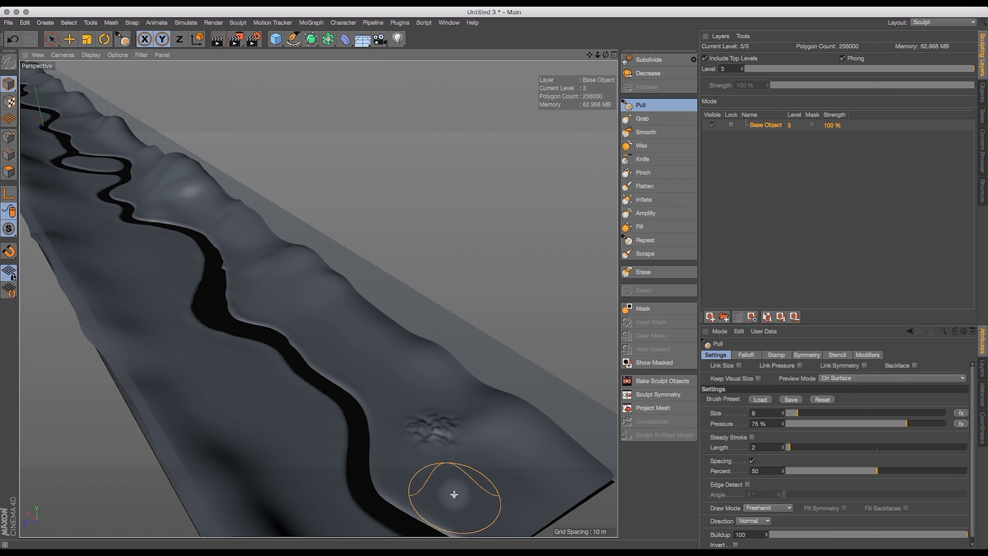
key("super+z")
- Enlarge the Pull brush to size 24 and try a stone-textured stroke across the near bank, undoing the last part
key("bracketright")
key("bracketright")
key("bracketright")
key("bracketright")
key("bracketright")
key("bracketright")
key("bracketright")
key("bracketright")
key("bracketright")
key("bracketright")
key("bracketright")
key("bracketright")
key("bracketright")
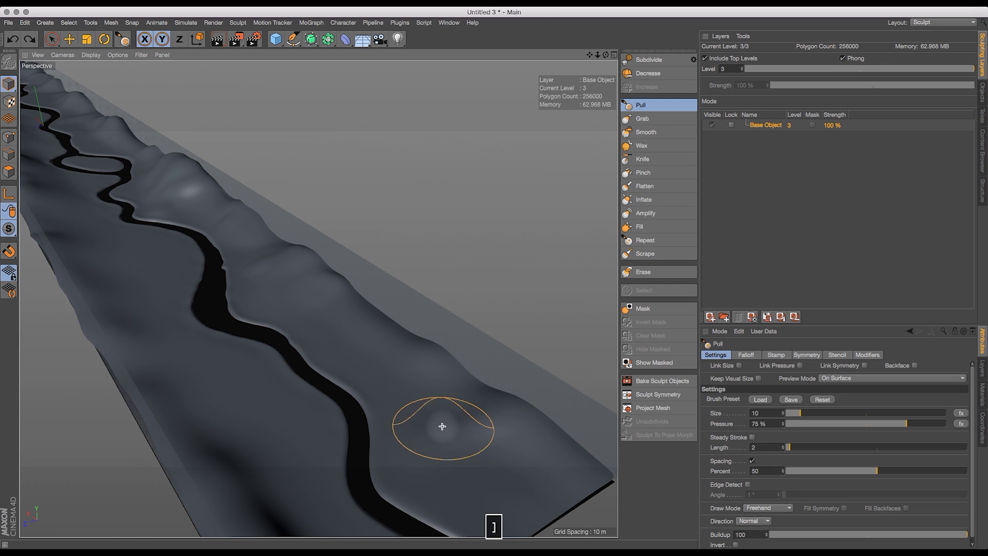
key("bracketright")
key("bracketright")
key("bracketright")
mouse_move(463, 442)
left_mouse_down()
mouse_move(479, 453)
mouse_move(466, 471)
left_mouse_up()
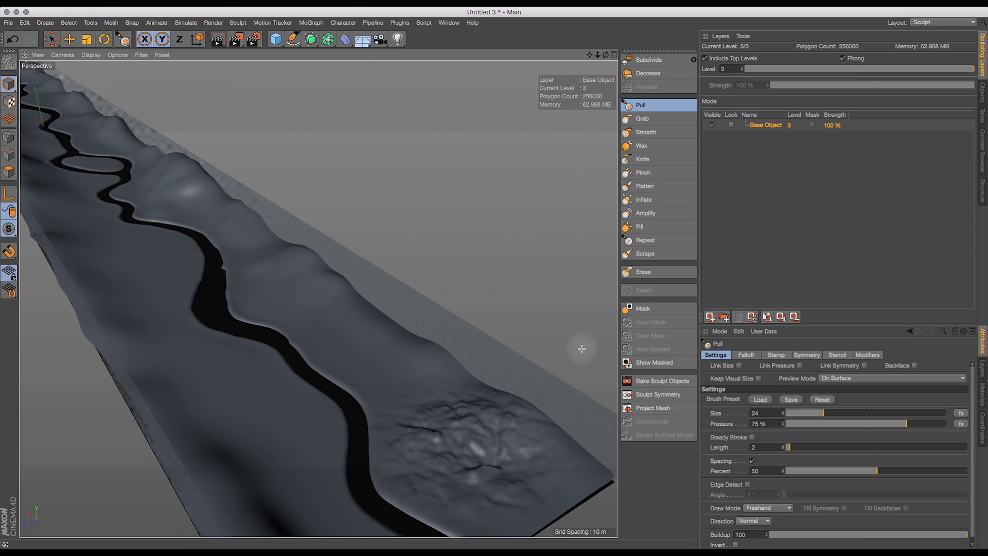
key("super+z")
- Set the Pull brush's pressure to 30%, undo the remaining test stroke and apply light stone texture to the near bank
left_click(765, 424)
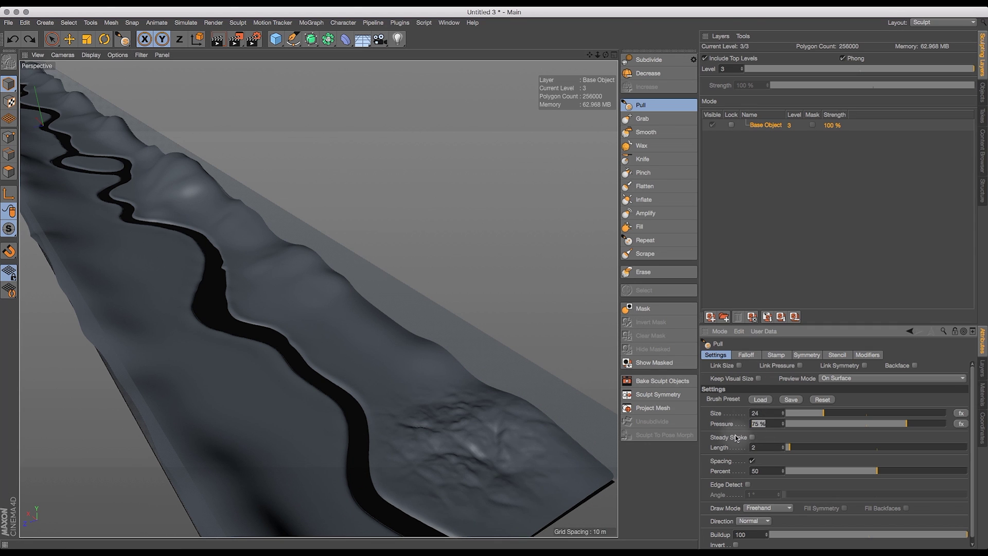
type("30")
key("Return")
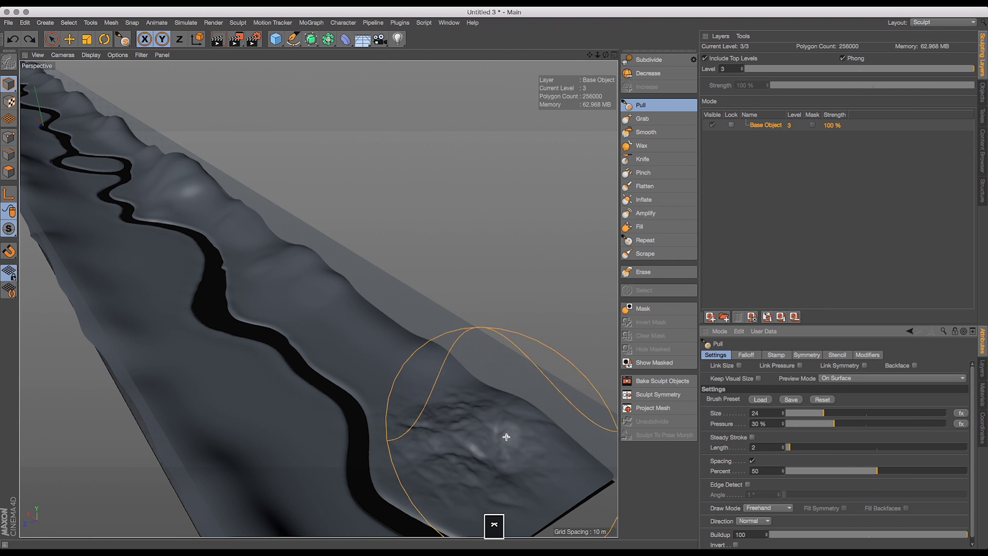
key("super+z")
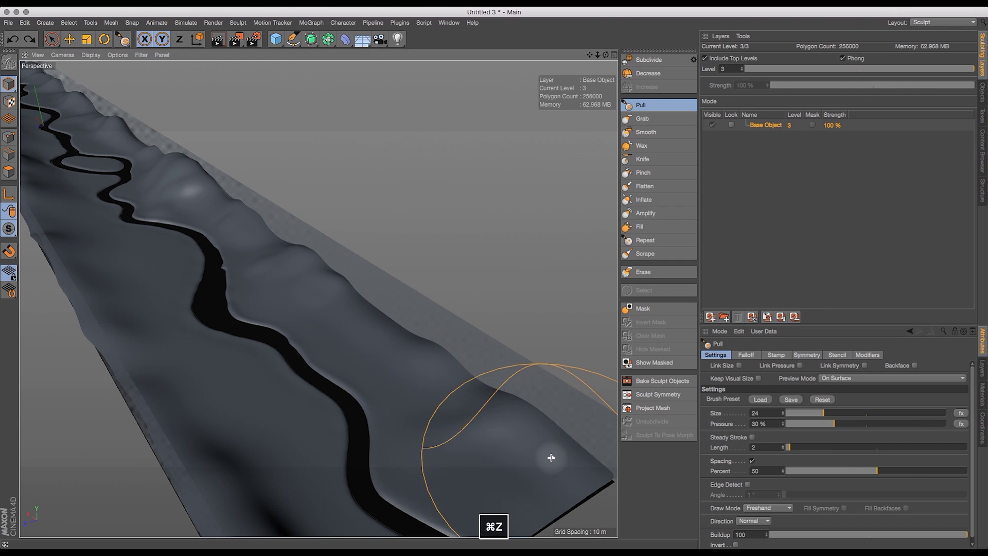
left_click(507, 449)
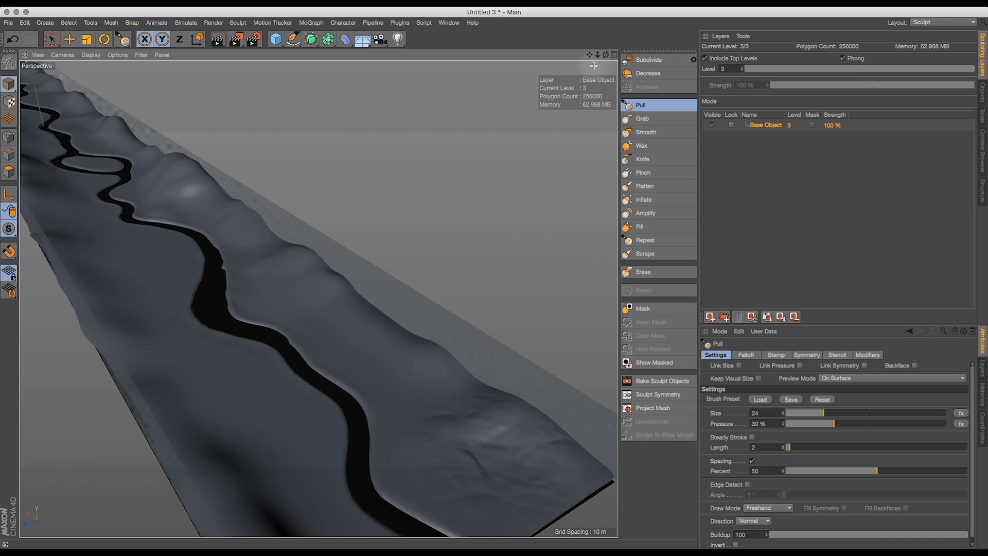
- Undo the stroke at the wide bend and roughen the hills along both banks with the stone-textured Pull brush
left_click_drag(607, 57, 590, 142)
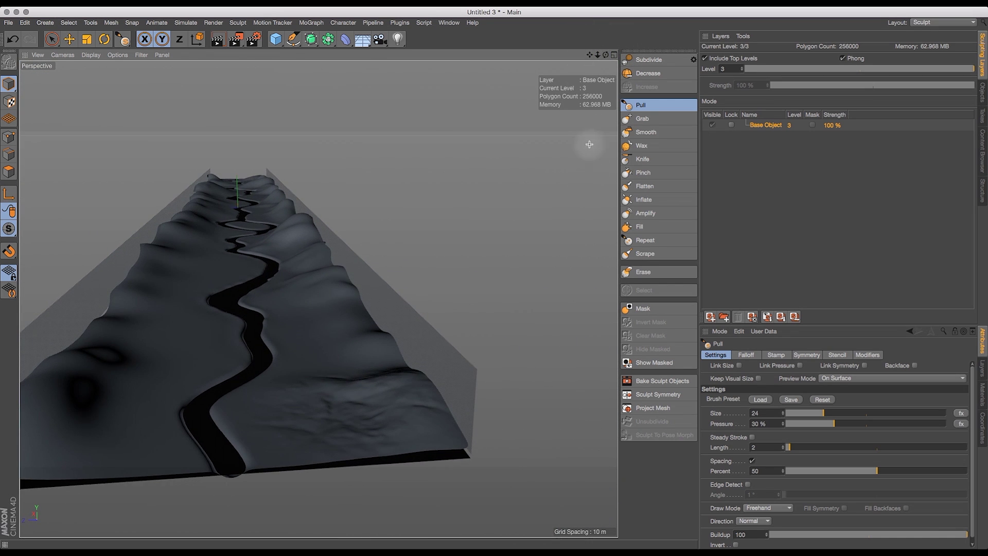
left_click_drag(599, 53, 596, 143)
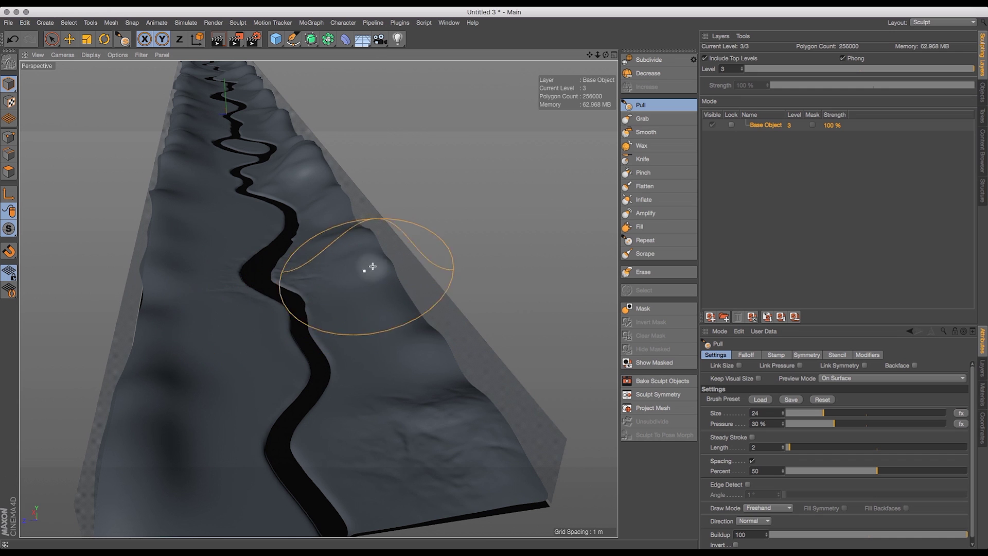
key("super+z")
left_click(373, 322)
left_click(420, 377)
mouse_move(180, 416)
left_mouse_down()
mouse_move(161, 511)
mouse_move(150, 304)
left_mouse_up()
mouse_move(227, 227)
left_mouse_down()
mouse_move(331, 232)
mouse_move(364, 287)
mouse_move(348, 237)
left_mouse_up()
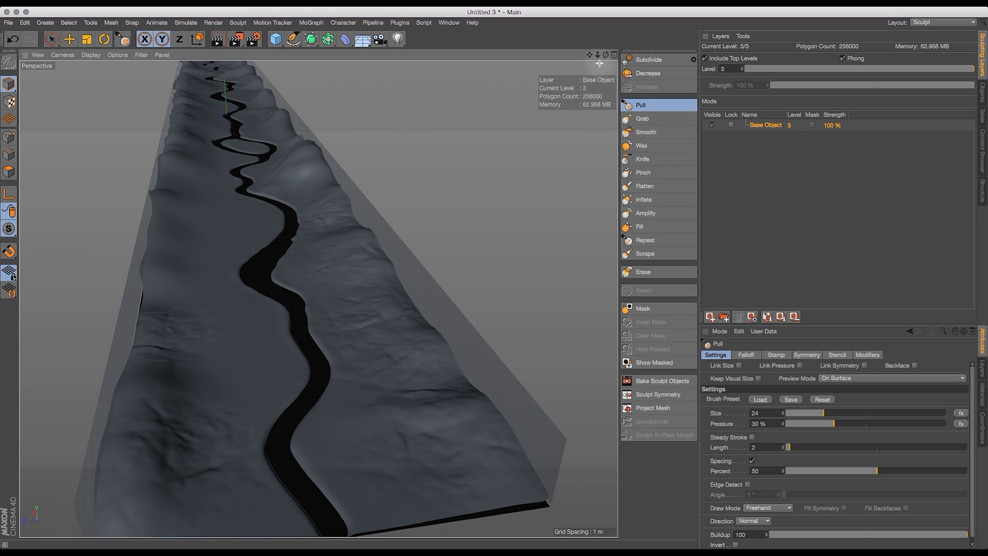
mouse_move(603, 56)
left_mouse_down()
mouse_move(320, 297)
mouse_move(538, 273)
left_mouse_up()
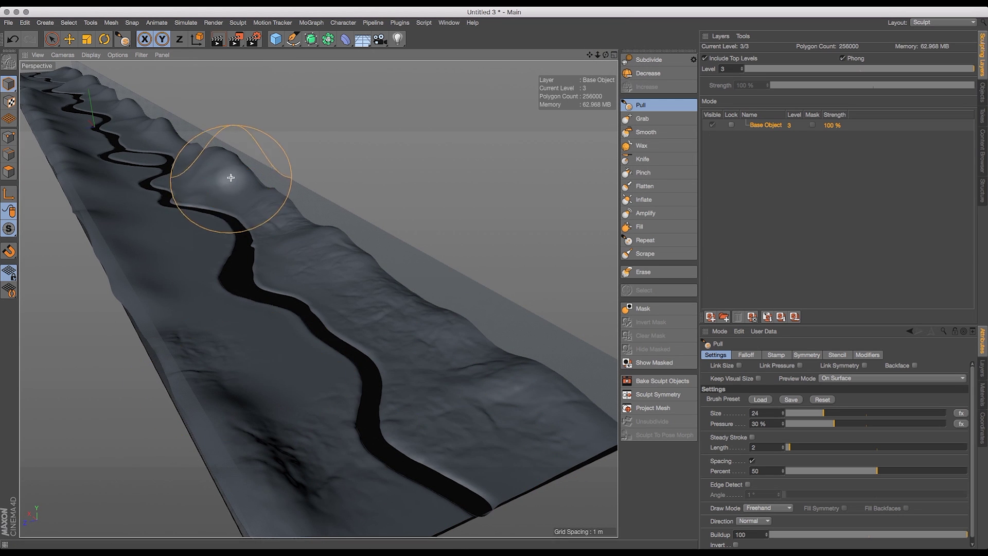
left_click_drag(230, 211, 206, 159)
- Set the Pull brush's pressure to 50% and add stronger stone texture to the hills beside the channel's middle bends
left_click(757, 423)
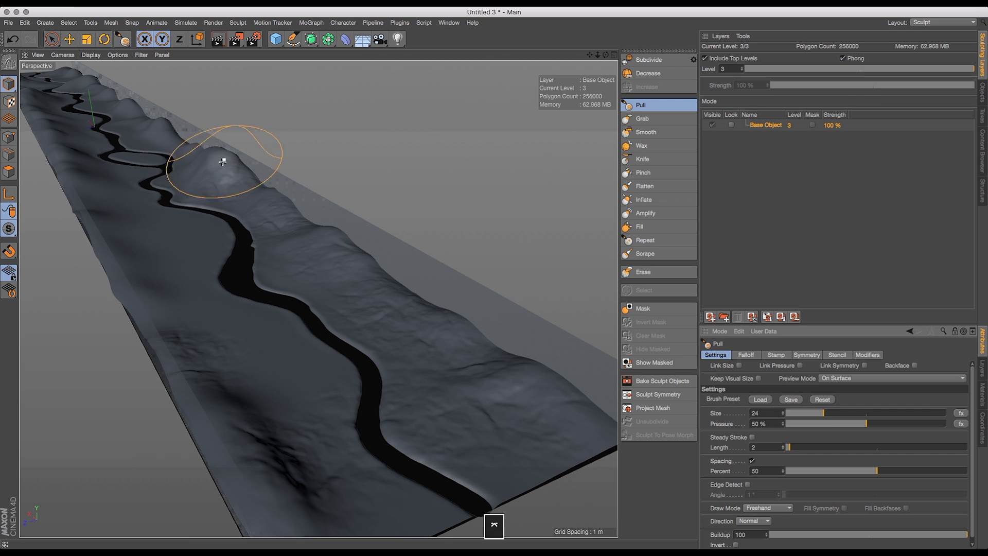
mouse_move(606, 55)
left_mouse_down()
mouse_move(320, 298)
mouse_move(294, 219)
mouse_move(229, 260)
mouse_move(234, 251)
mouse_move(281, 234)
mouse_move(284, 249)
mouse_move(238, 293)
mouse_move(216, 265)
mouse_move(258, 231)
mouse_move(252, 241)
left_mouse_up()
mouse_move(589, 55)
left_mouse_down()
mouse_move(320, 298)
mouse_move(320, 187)
left_mouse_up()
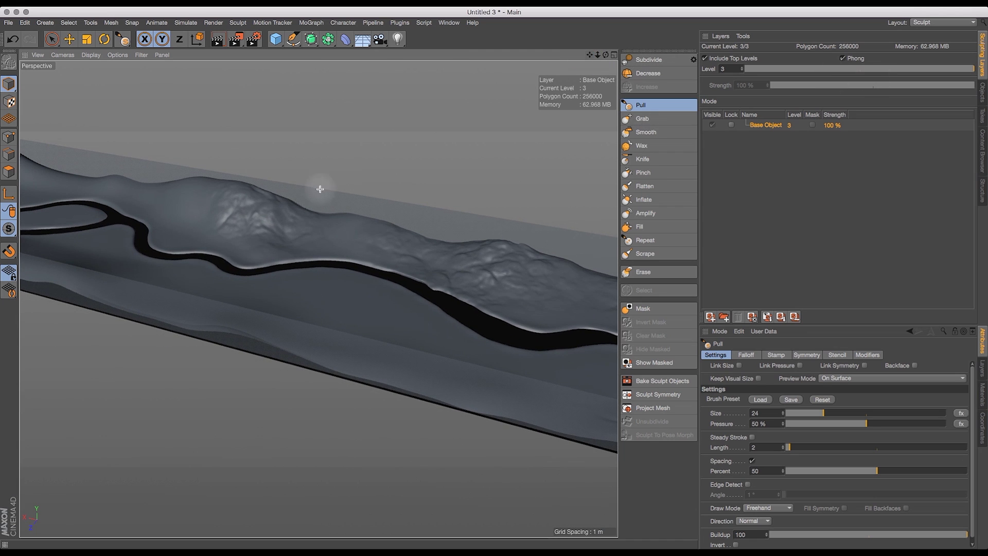
mouse_move(191, 184)
left_mouse_down()
mouse_move(207, 180)
mouse_move(222, 199)
mouse_move(252, 191)
left_mouse_up()
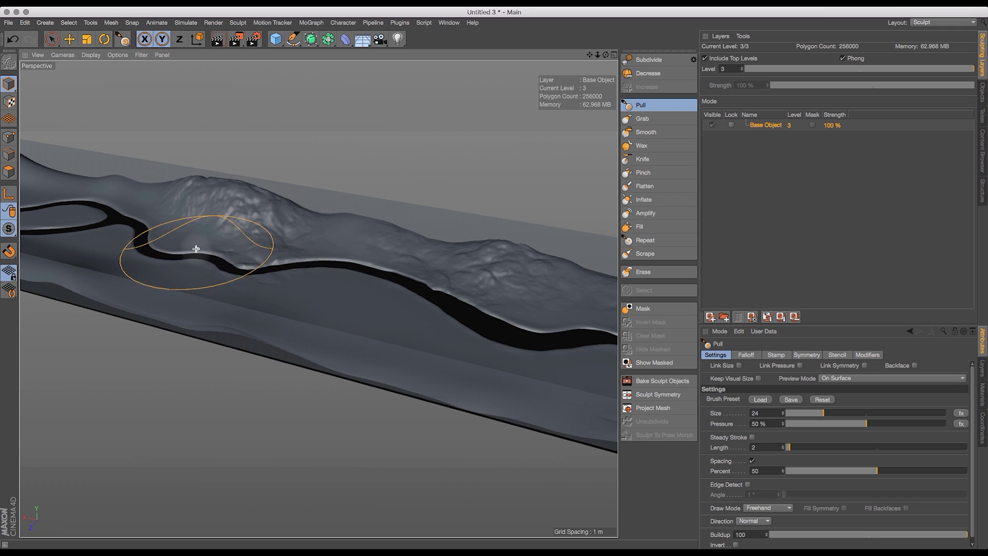
- Roughen the hills on the far bank from the middle bends to the forked channel section with the stone-textured Pull brush
left_click_drag(159, 241, 144, 260)
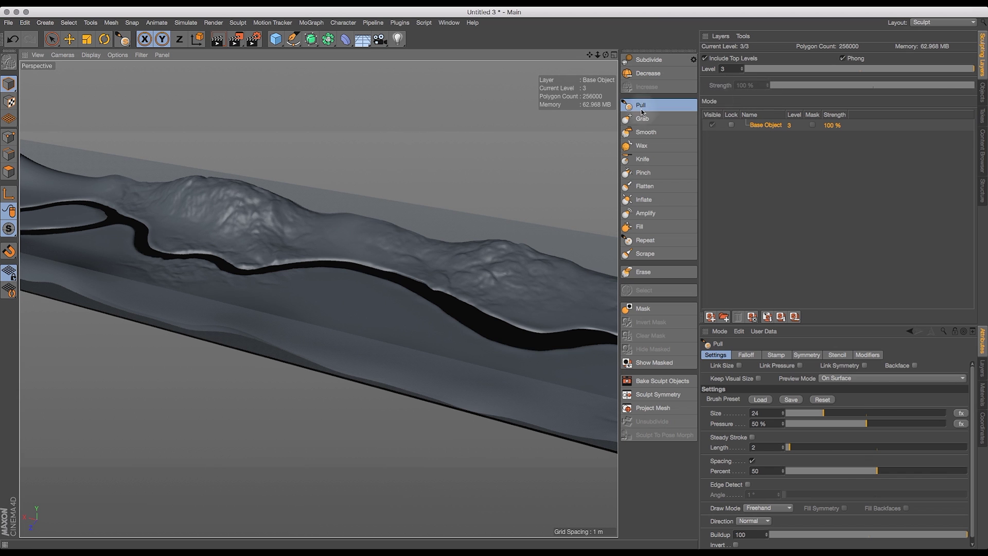
left_click_drag(331, 221, 378, 222)
left_click_drag(593, 58, 404, 236)
left_click_drag(242, 210, 216, 207)
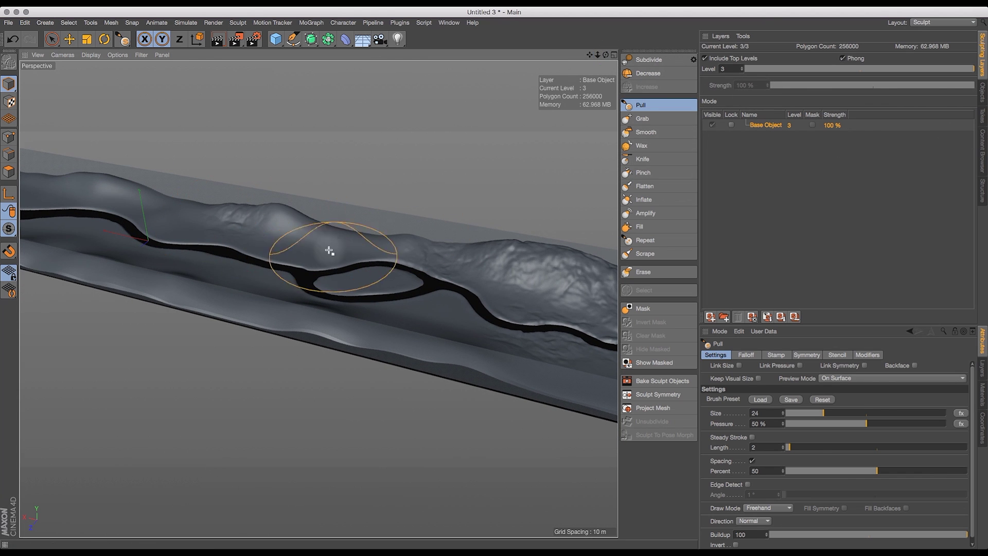
left_click_drag(274, 226, 367, 235)
left_click_drag(448, 244, 436, 252)
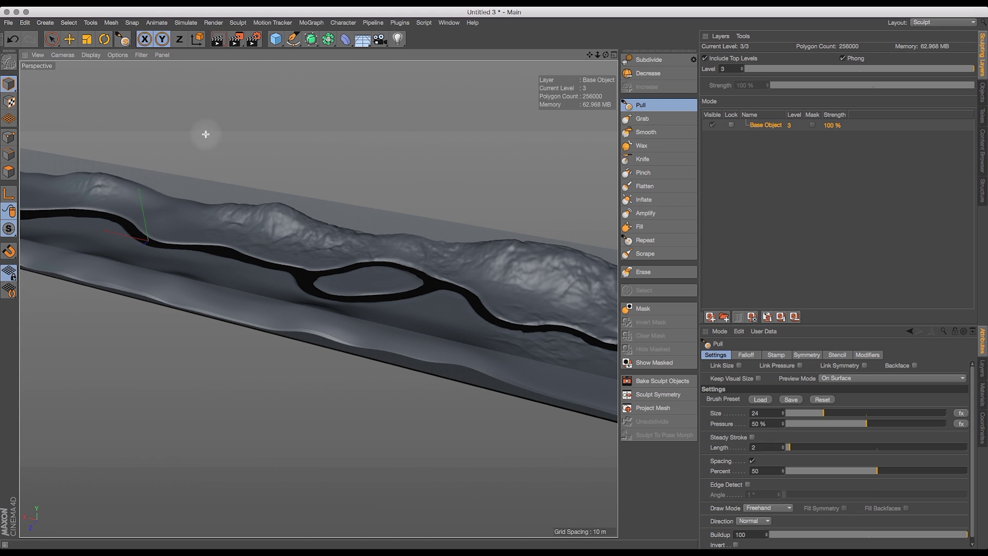
- Enlarge the Pull brush to size 29 and add stone texture to the low ground on both sides of the channel past the fork
left_click_drag(589, 54, 863, 82)
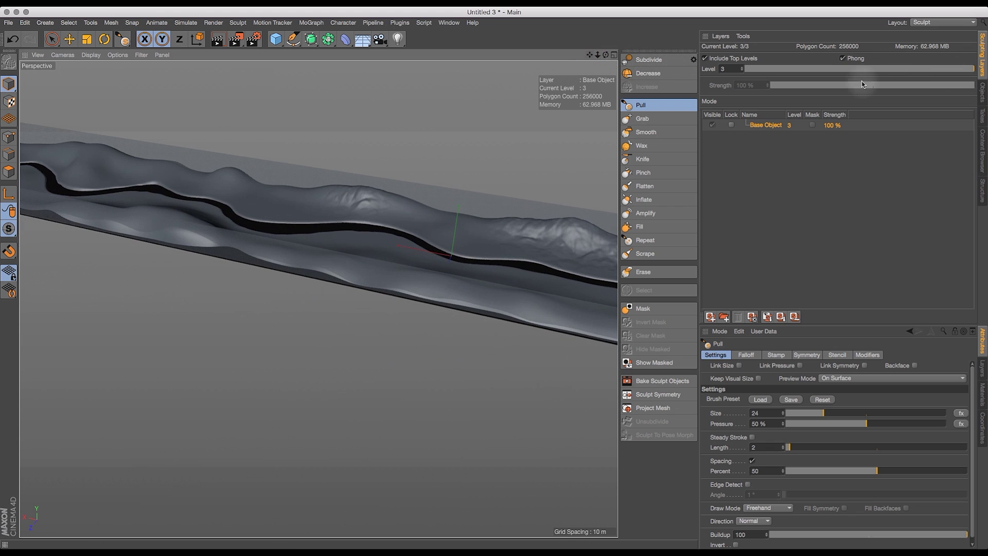
key("bracketright")
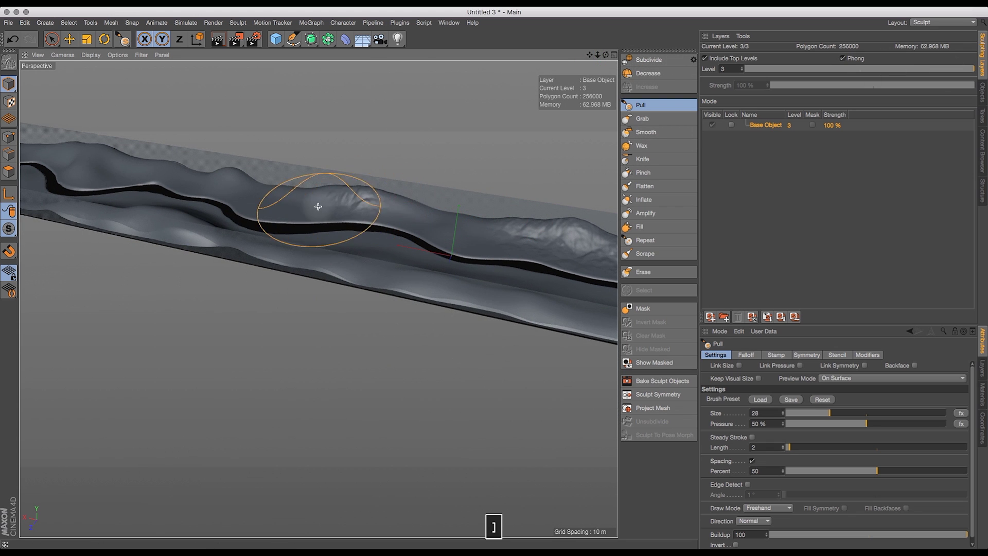
mouse_move(310, 229)
left_mouse_down()
mouse_move(313, 248)
mouse_move(404, 256)
left_mouse_up()
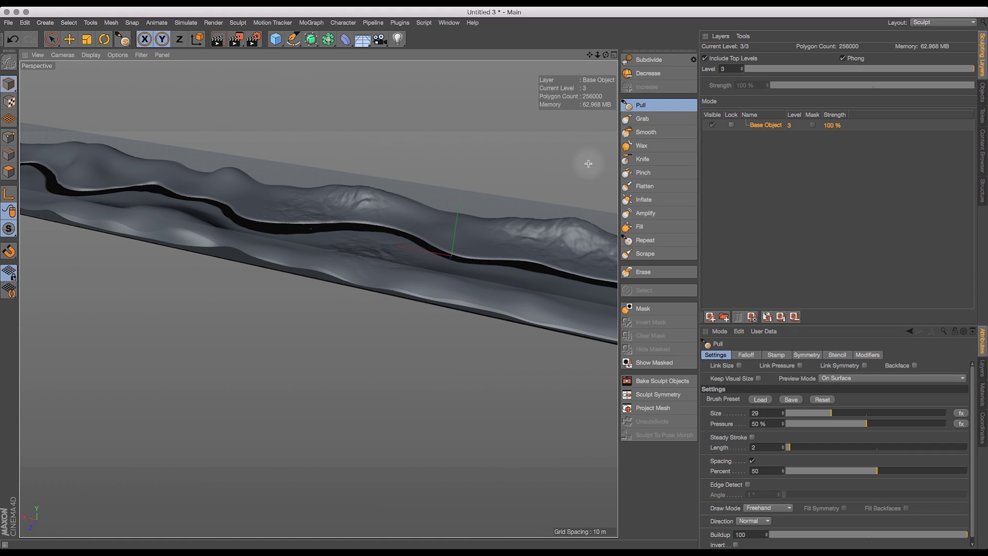
- Enlarge the Pull brush to size 33 and roughen the hills on both banks toward the far end of the strip
left_click_drag(606, 57, 536, 67)
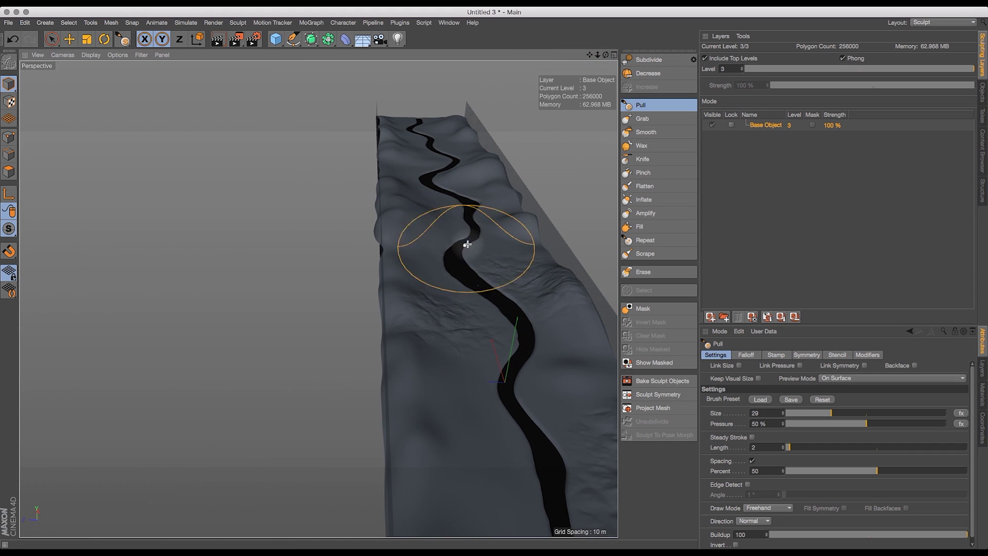
key("bracketright")
key("bracketright")
key("bracketright")
key("bracketright")
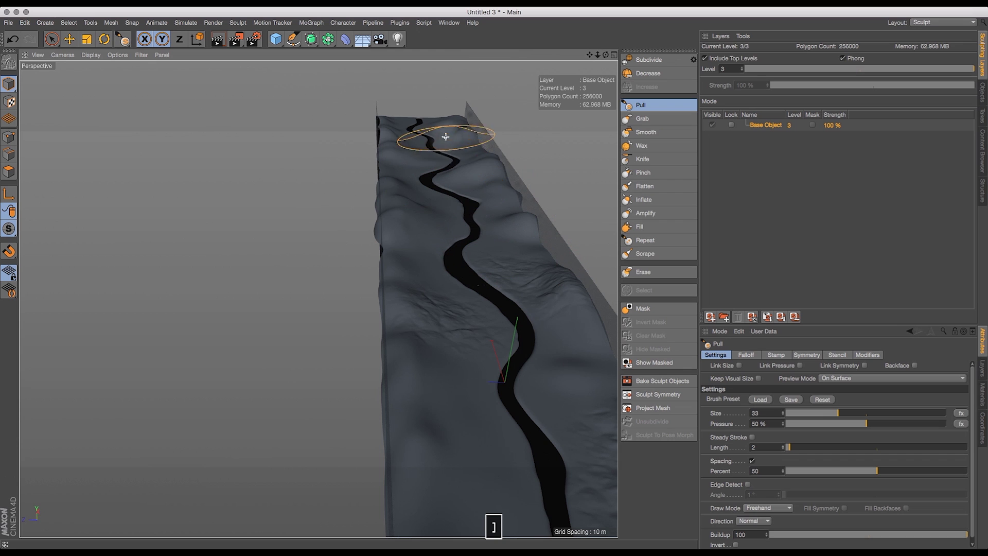
mouse_move(464, 164)
left_mouse_down()
mouse_move(500, 213)
mouse_move(497, 190)
mouse_move(548, 260)
mouse_move(484, 170)
left_mouse_up()
left_click_drag(540, 198, 525, 233)
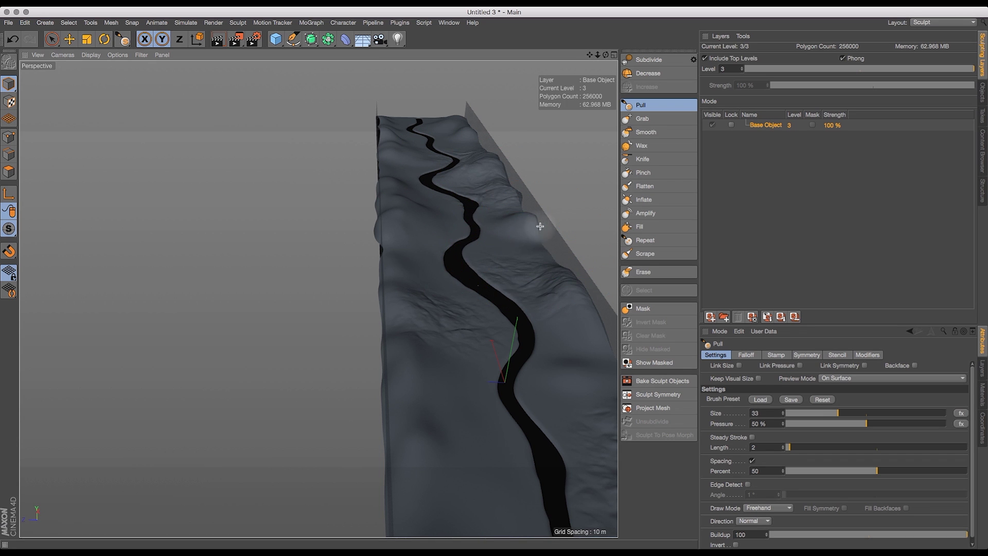
left_click_drag(424, 235, 465, 281)
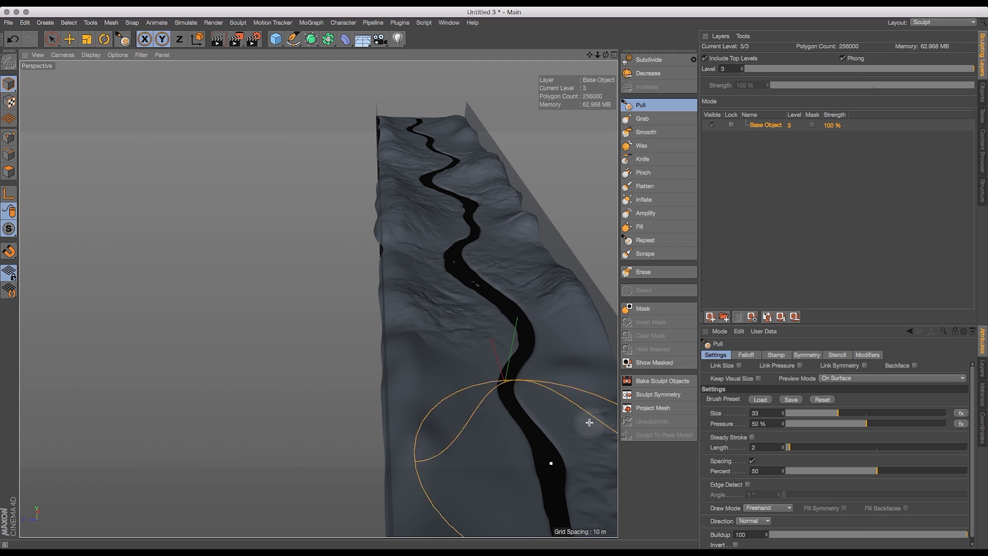
- Add stone texture to the remaining smooth hills on both banks of the middle section, undoing a stray stroke
left_click_drag(599, 58, 540, 86)
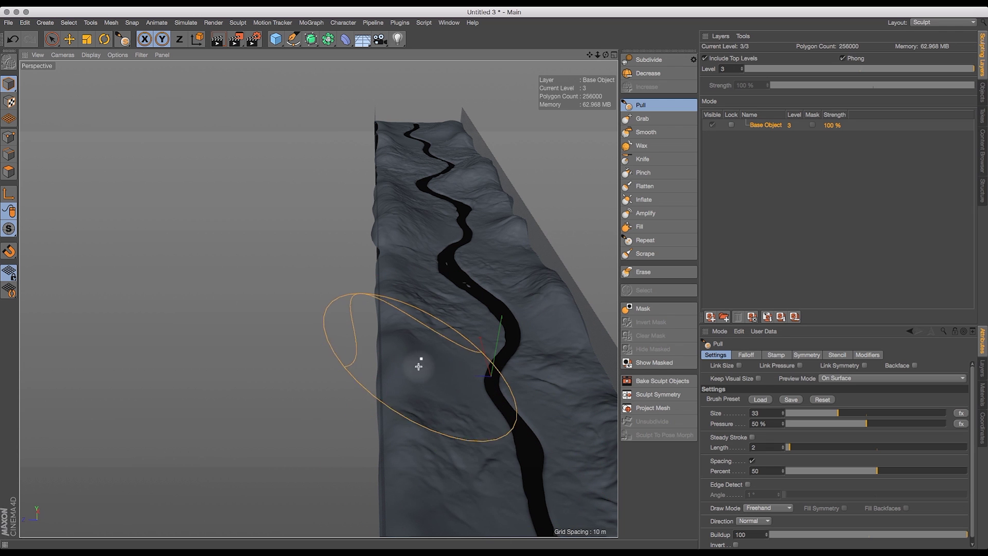
left_click_drag(606, 55, 320, 298)
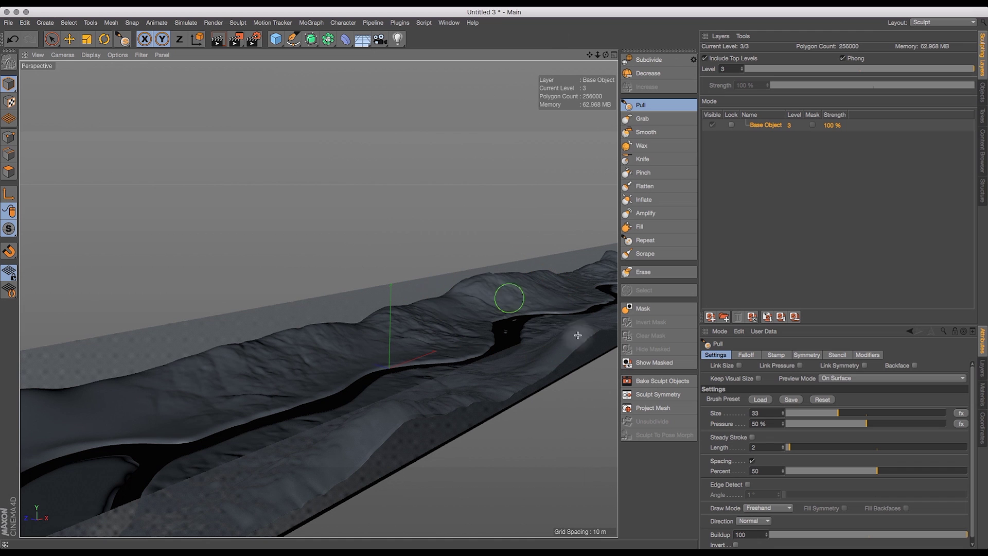
left_click_drag(597, 56, 320, 298)
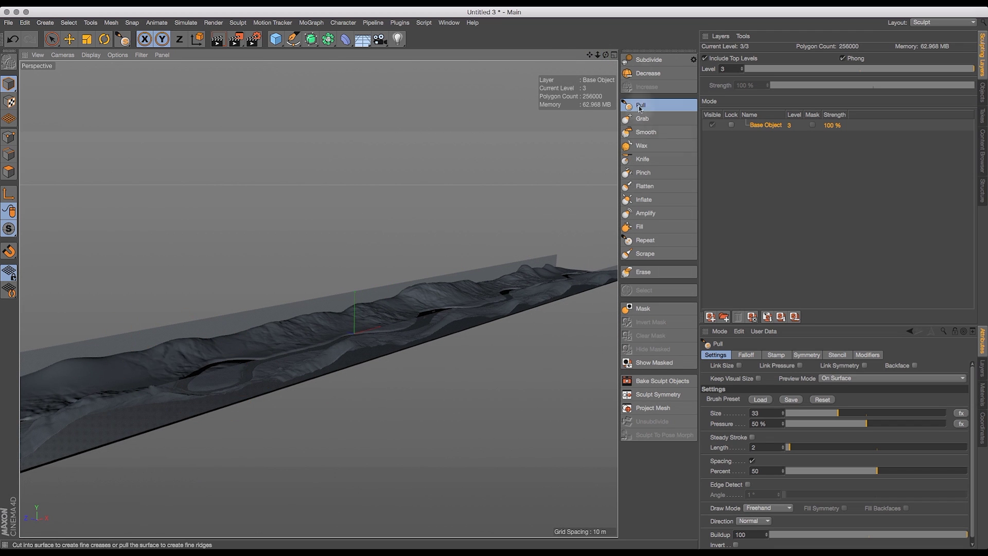
left_click_drag(606, 56, 319, 293)
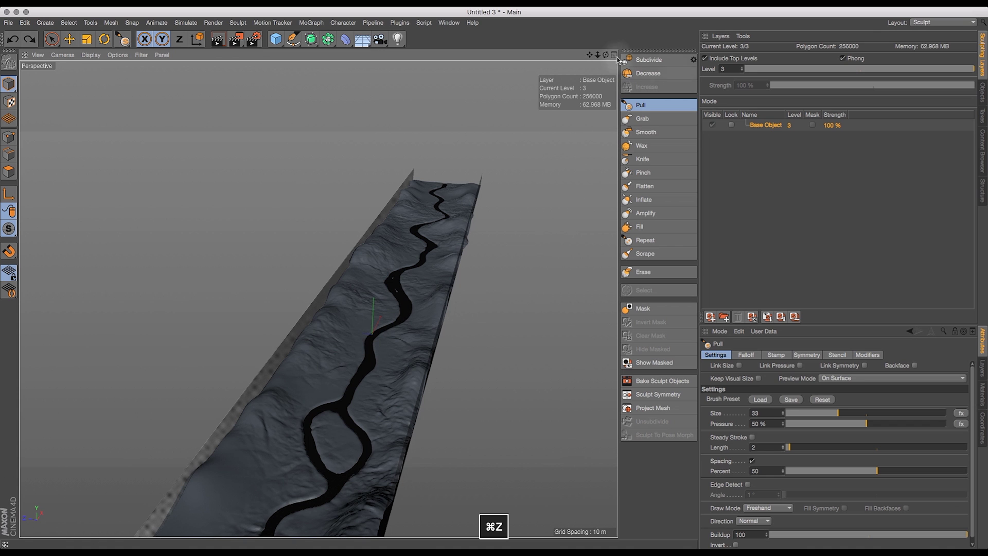
mouse_move(606, 55)
left_mouse_down()
mouse_move(650, 51)
mouse_move(574, 55)
mouse_move(386, 30)
left_mouse_up()
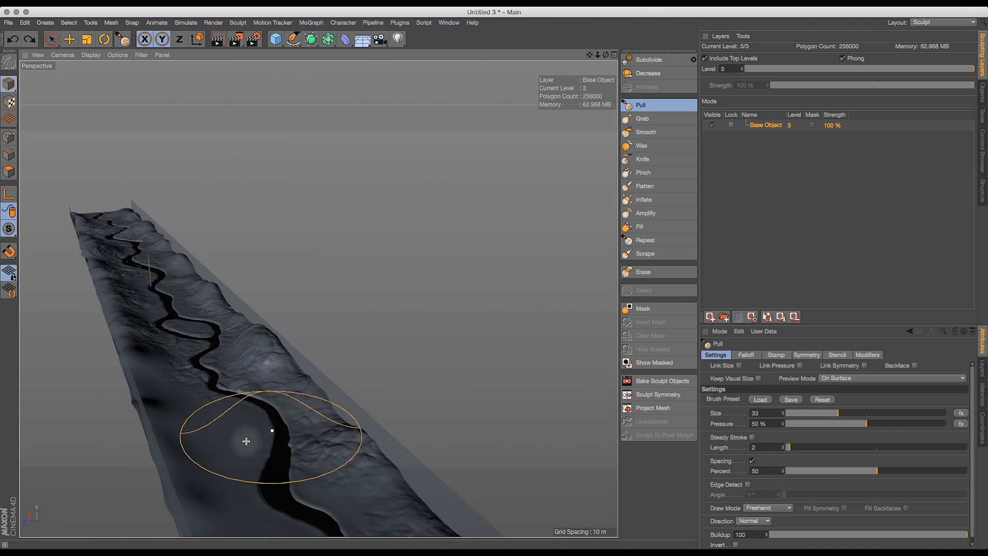
- Reduce the Pull brush to size 25 and roughen the smooth bank beside the wide bend beyond the fork
left_click(195, 508)
left_click(131, 373)
key("bracketleft")
key("bracketleft")
key("bracketleft")
key("bracketleft")
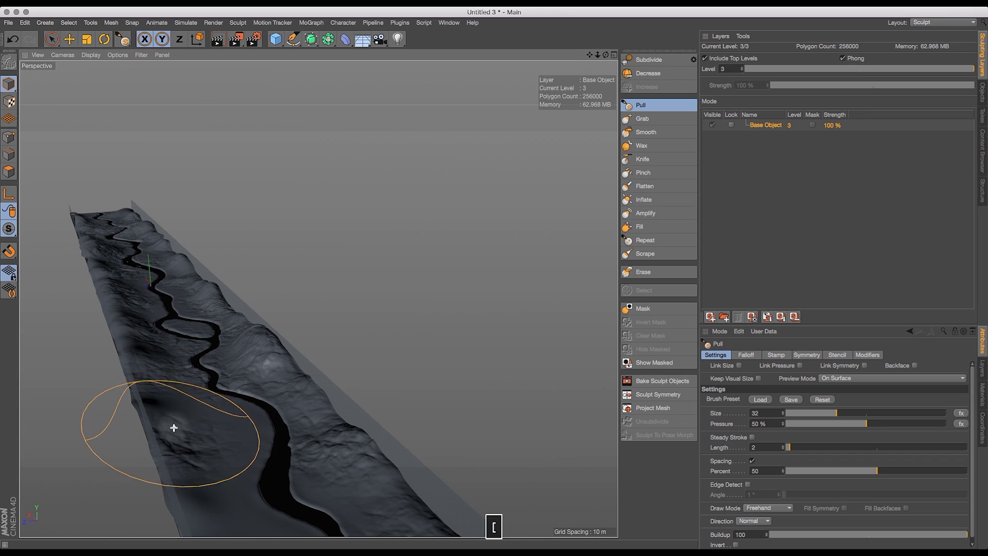
left_click_drag(169, 405, 199, 409)
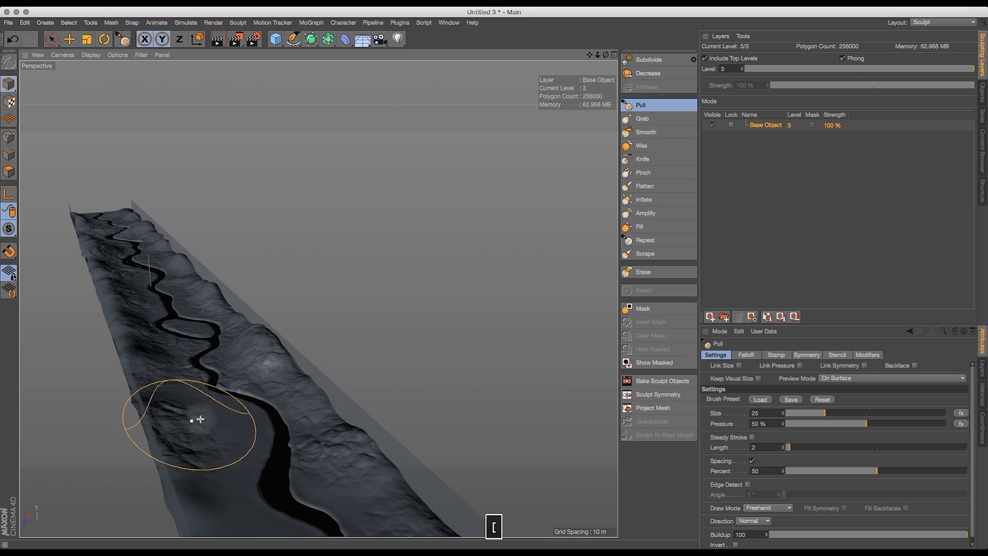
- Reduce the Pull brush to size 23 and add stone texture to the hills on both banks at the strip's near end
left_click_drag(606, 54, 843, 51)
mouse_move(606, 55)
left_mouse_down()
mouse_move(576, 50)
mouse_move(590, 56)
left_mouse_up()
key("[")
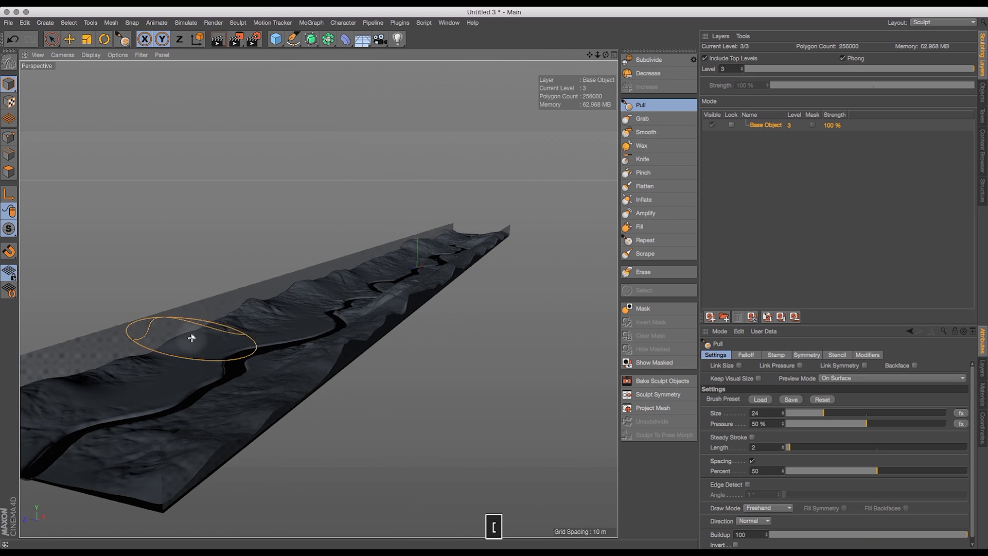
mouse_move(590, 55)
left_mouse_down()
mouse_move(706, 42)
mouse_move(588, 62)
left_mouse_up()
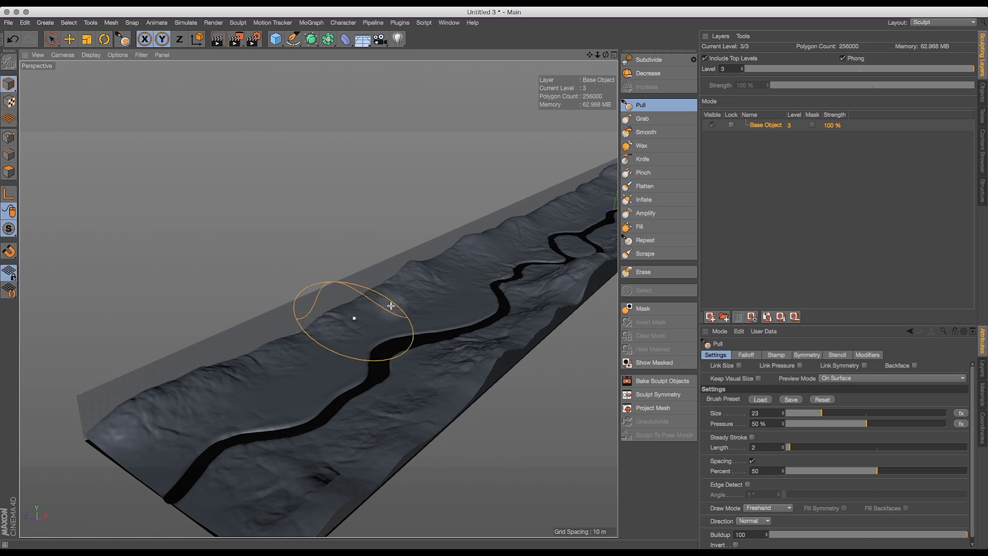
left_click_drag(606, 55, 510, 316)
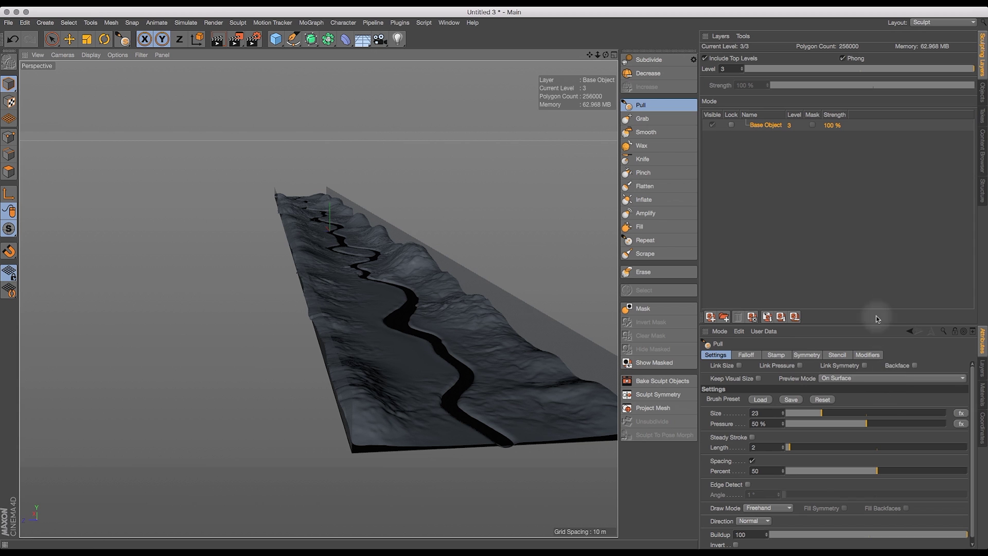
- Load the stone_06 brush preset and try a stroke across the channel at the near end, undoing it
left_click(757, 401)
mouse_move(867, 215)
left_mouse_down()
mouse_move(865, 363)
mouse_move(866, 354)
left_mouse_up()
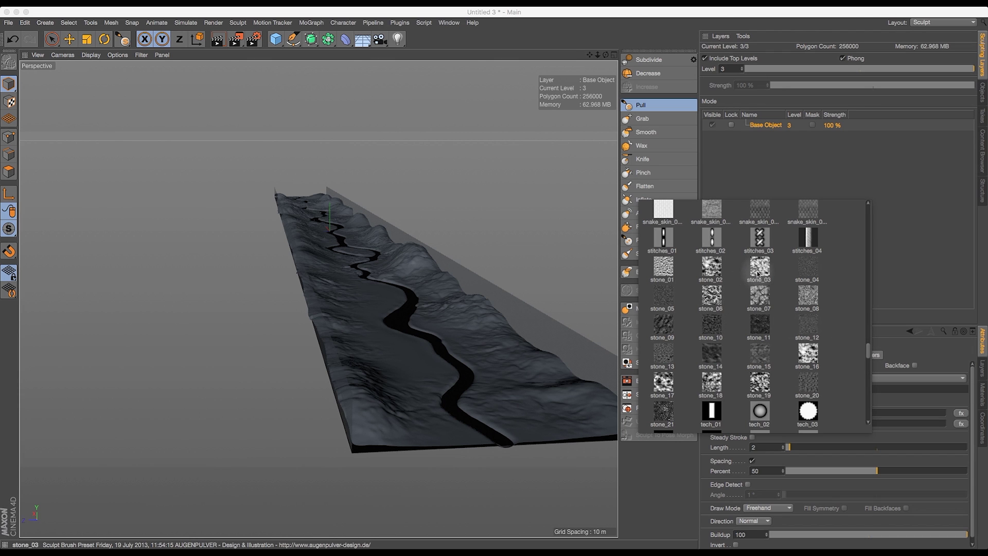
left_click(712, 309)
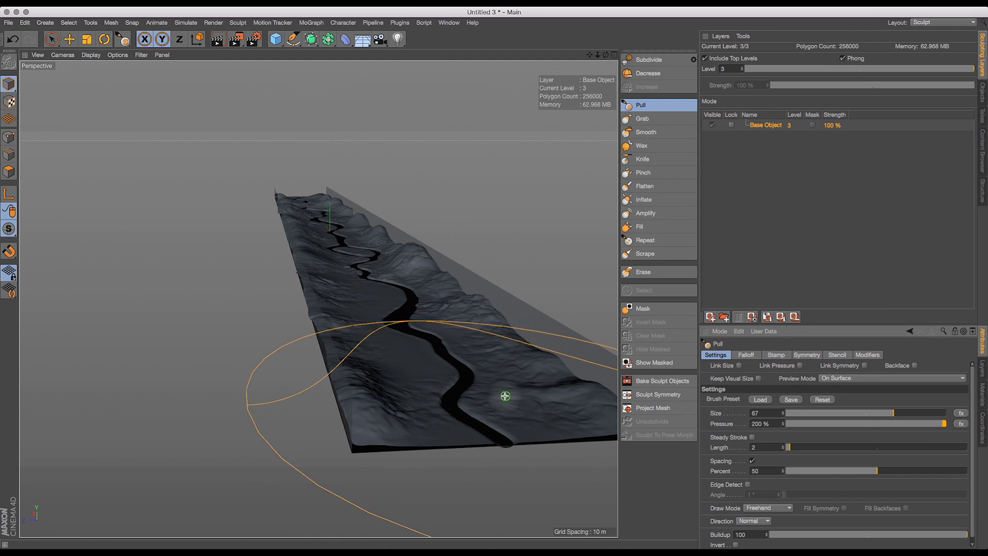
left_click_drag(503, 397, 501, 428)
key("super+z")
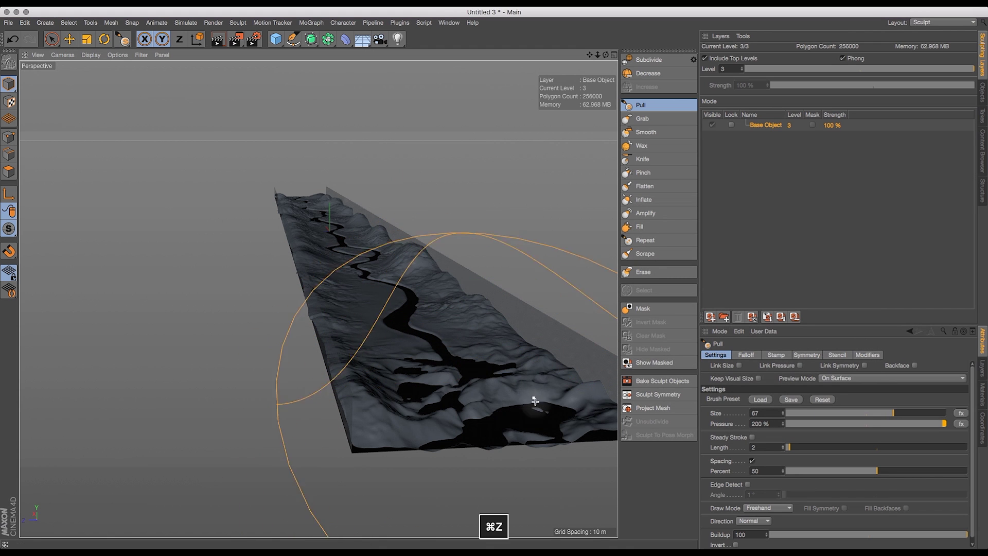
- Shrink the Pull brush to size 33 and try a stone-textured dab across the channel near the strip's end
key("bracketleft")
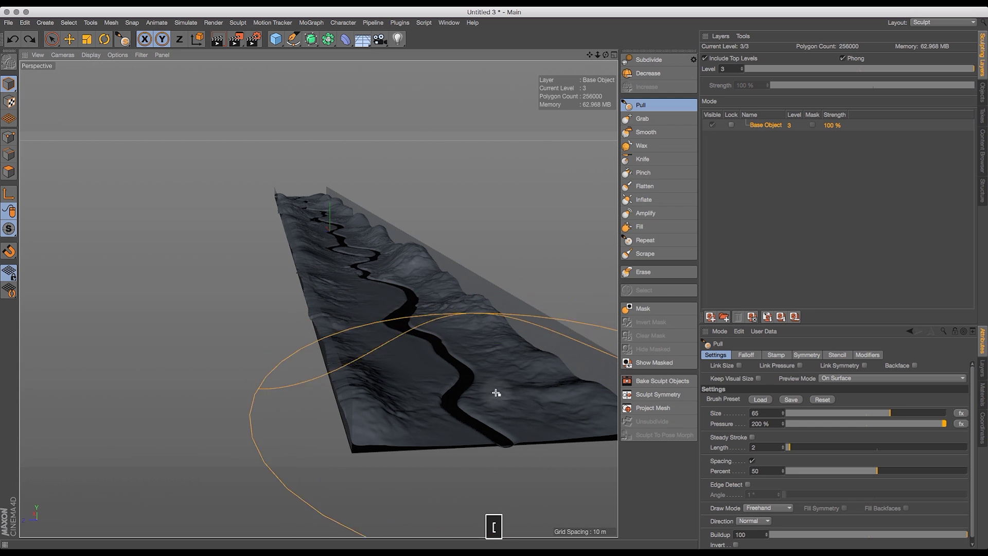
key("bracketleft")
key("bracketleft")
key("bracketleft")
key("bracketleft")
key("bracketleft")
key("bracketleft")
key("bracketleft")
key("bracketleft")
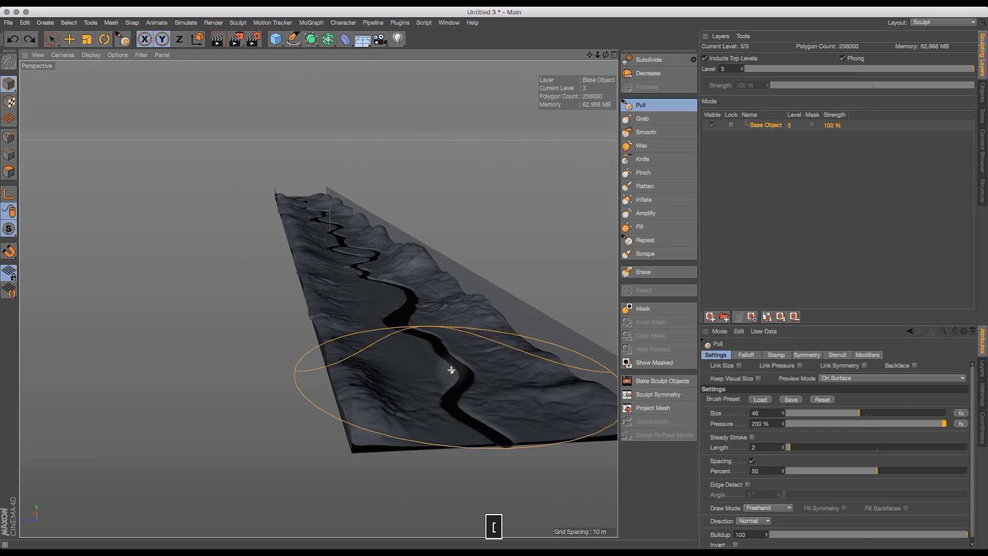
key("bracketleft")
key("bracketleft")
key("bracketleft")
key("bracketleft")
key("bracketleft")
key("bracketleft")
key("bracketleft")
left_click(455, 378)
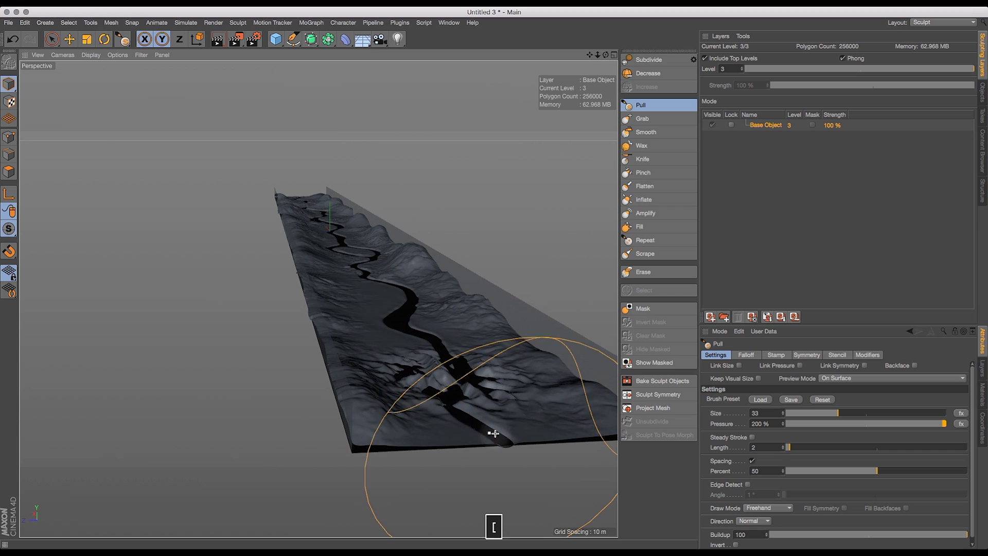
- Undo the dab across the channel and lower the sculpt mesh to subdivision level 2
left_click_drag(605, 55, 621, 77)
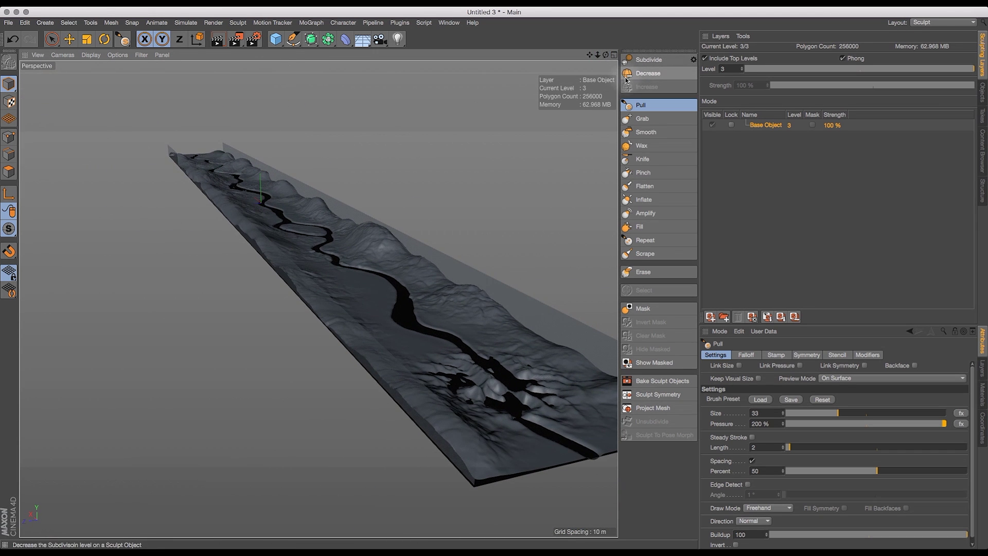
key("super+z")
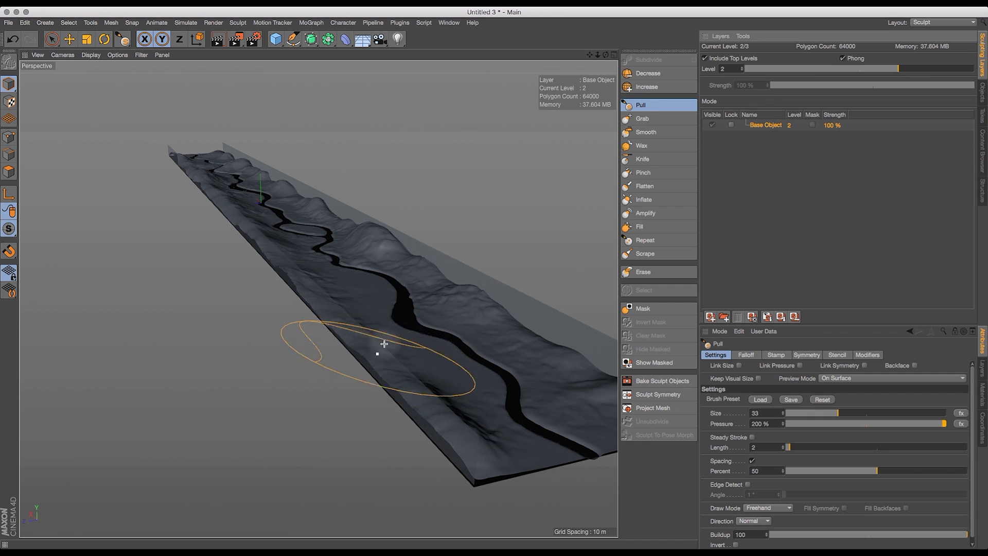
- Set the Pull brush to size 26 and 100% pressure, try a dab on the channel's wide bend and undo it
key("bracketleft")
key("bracketleft")
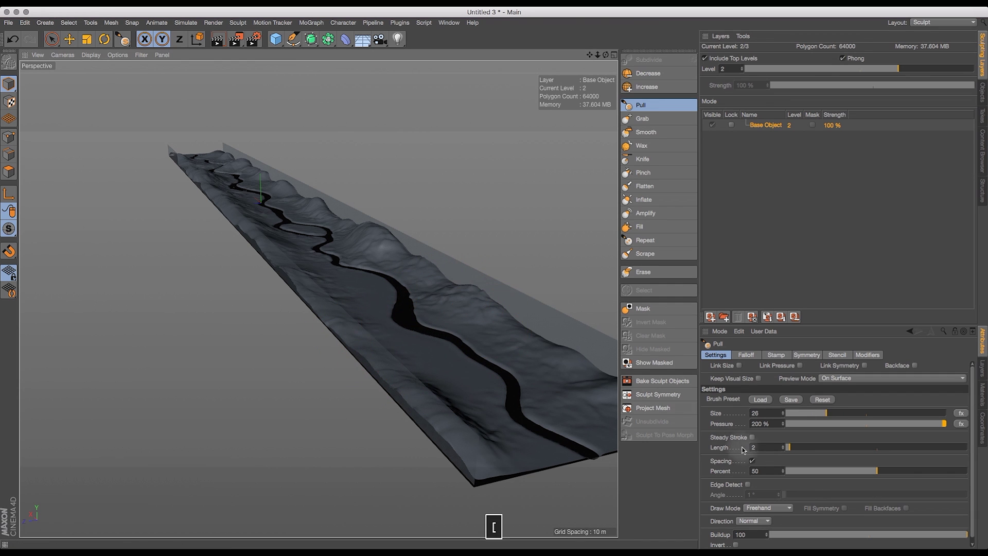
left_click_drag(774, 423, 698, 410)
type("100")
key("Return")
left_click(409, 315)
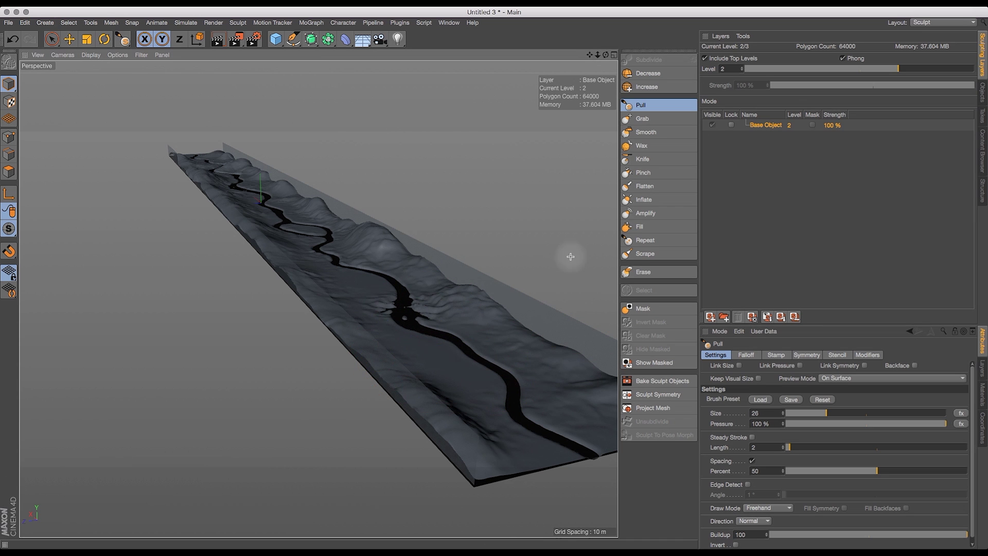
left_click_drag(606, 54, 578, 54)
key("super+z")
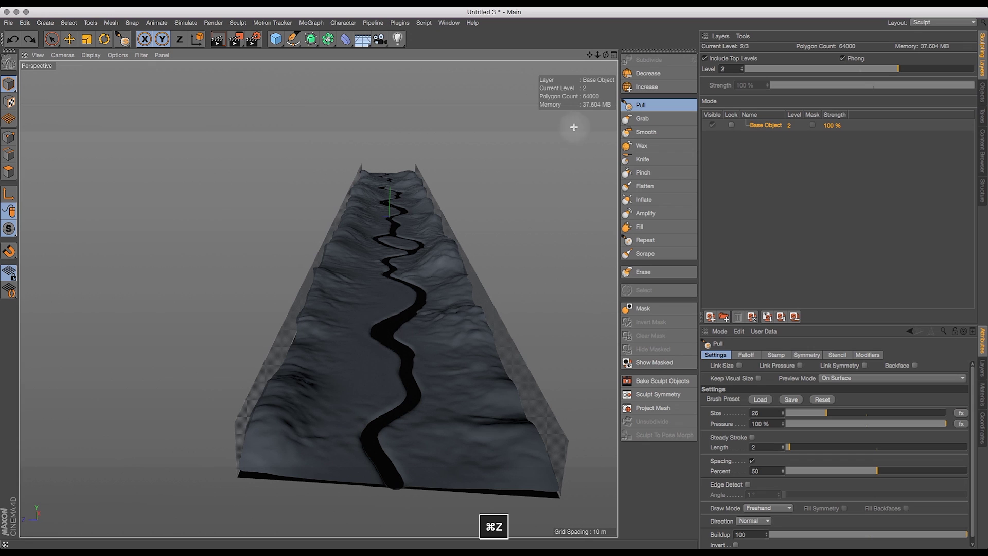
- Set the Pull brush to 70% pressure and size 30 and dab stone texture over the fork's island, undoing the first attempt
left_click(763, 424)
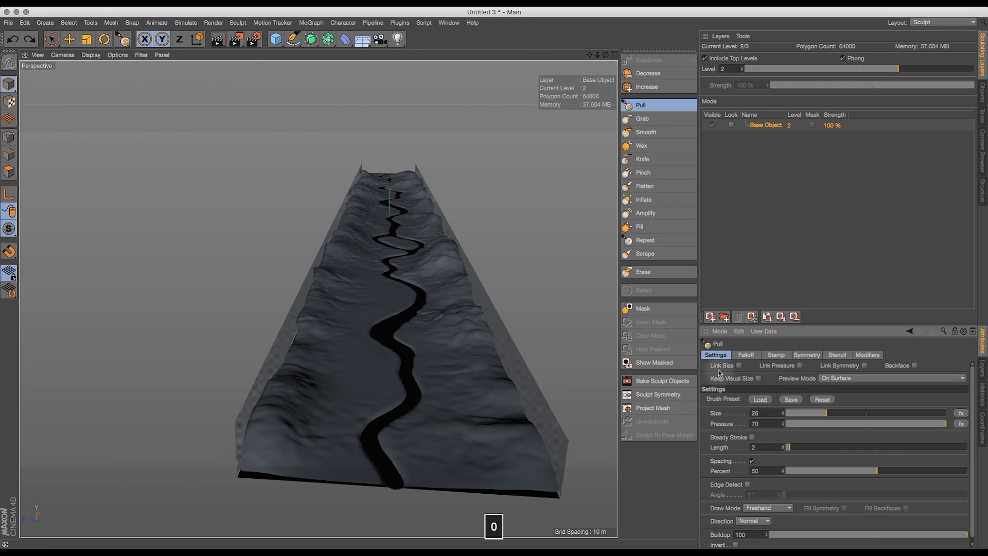
key("bracketright")
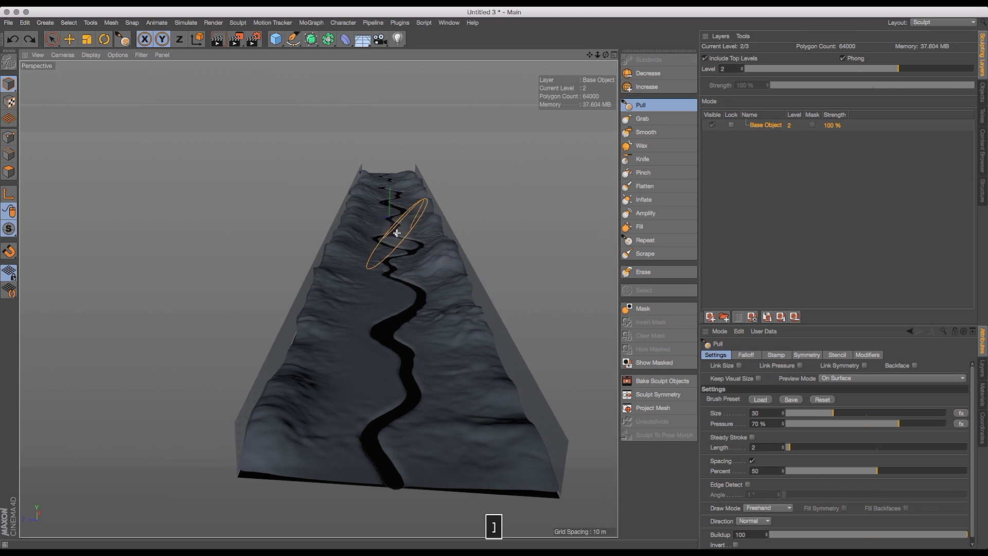
left_click(388, 234)
mouse_move(606, 55)
left_mouse_down()
mouse_move(602, 82)
mouse_move(567, 116)
mouse_move(540, 172)
left_mouse_up()
key("super+z")
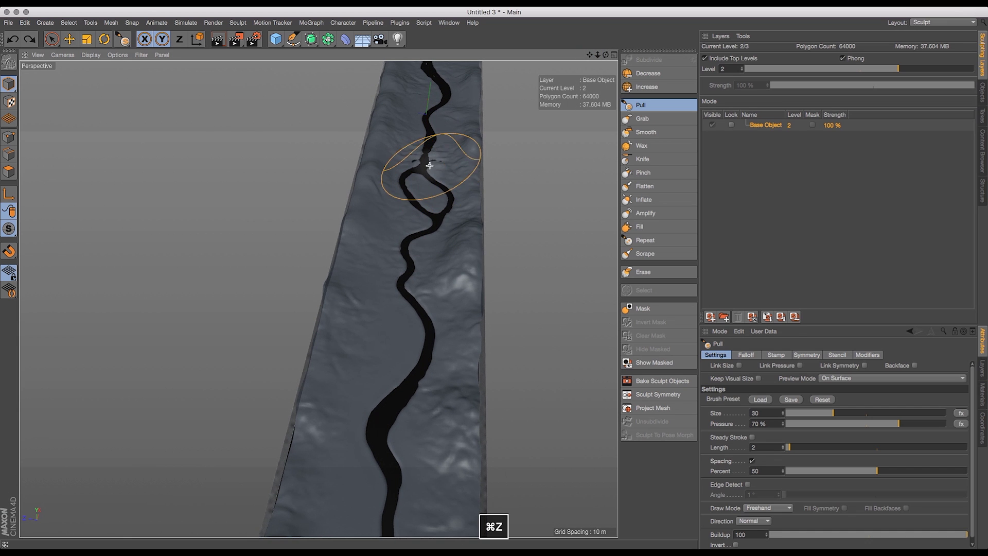
left_click(432, 174, "super")
left_click(420, 198, "super")
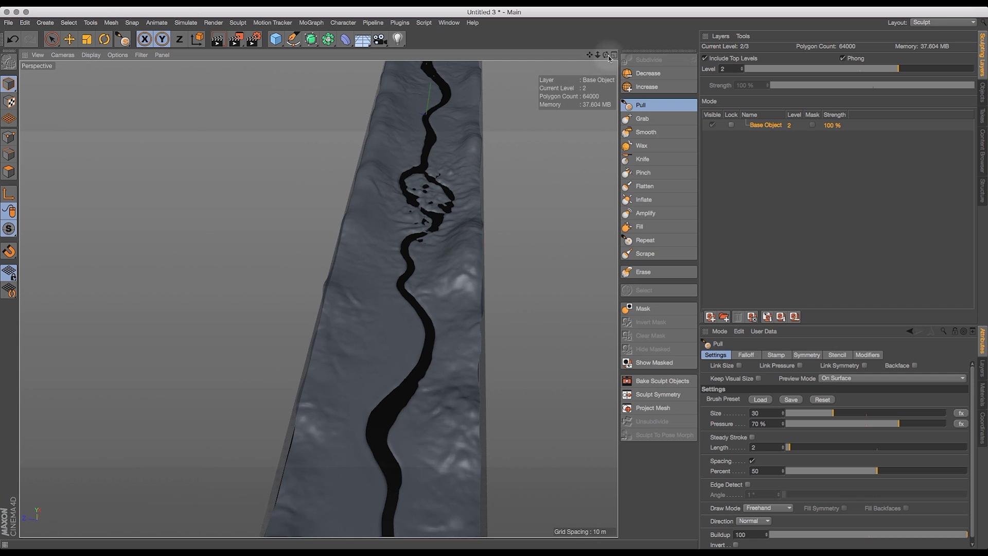
- Undo the stone dabs over the fork's island and try further dabs along the channel, undoing each one
left_click_drag(605, 57, 590, 34)
key("super+z")
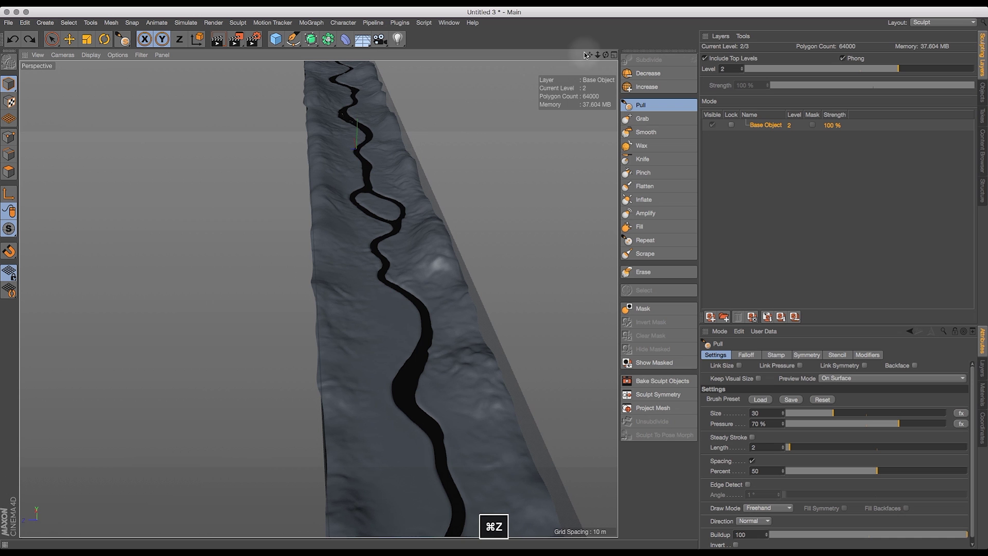
left_click_drag(588, 60, 605, 196)
left_click(403, 296)
key("super+z")
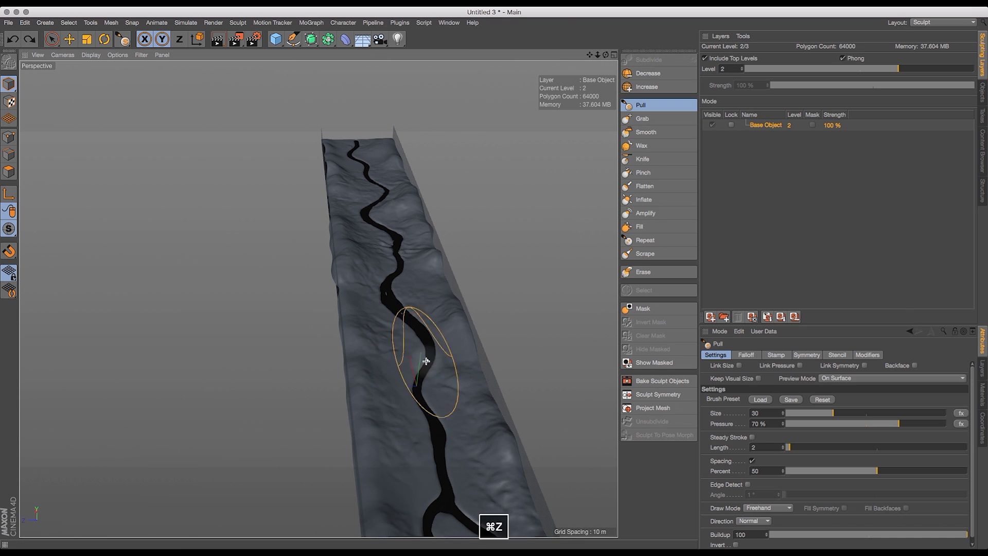
left_click_drag(605, 56, 628, 45)
left_click_drag(397, 375, 404, 362)
mouse_move(605, 55)
left_mouse_down()
mouse_move(593, 36)
mouse_move(644, 119)
mouse_move(640, 87)
left_mouse_up()
key("super+z")
- Raise the sculpt mesh to subdivision level 3 and shrink the Pull brush to size 2
left_click_drag(598, 57, 610, 55)
left_click(647, 86)
key("super+z")
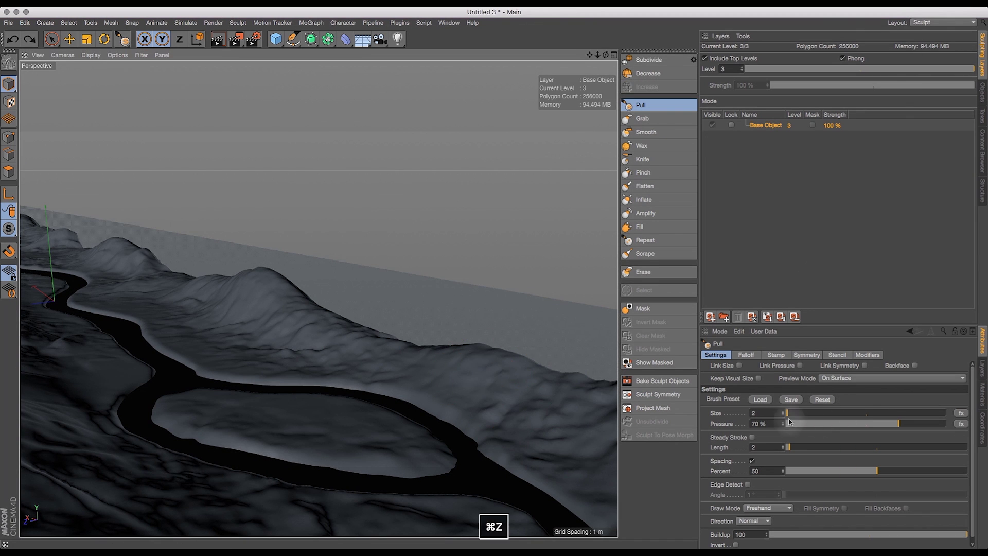
key("0")
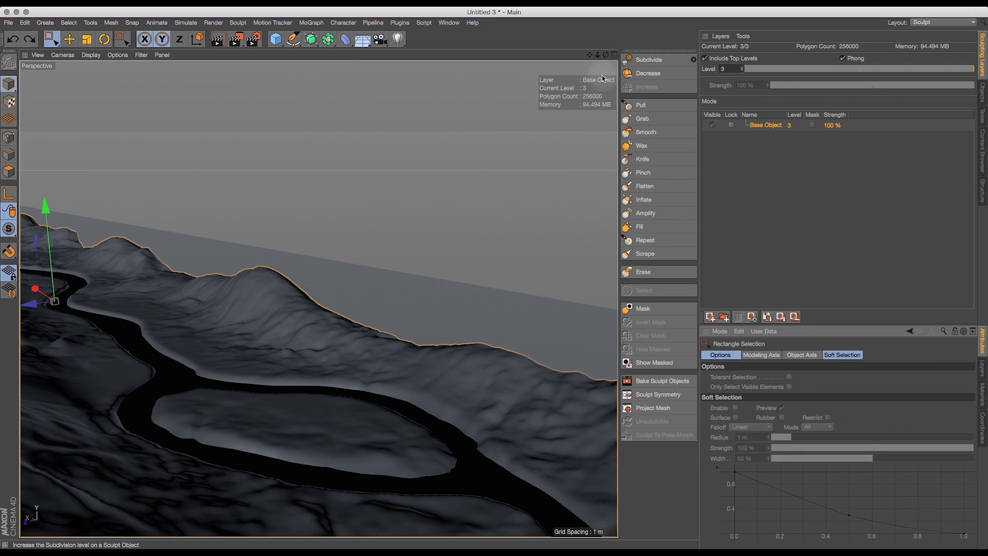
left_click(785, 73)
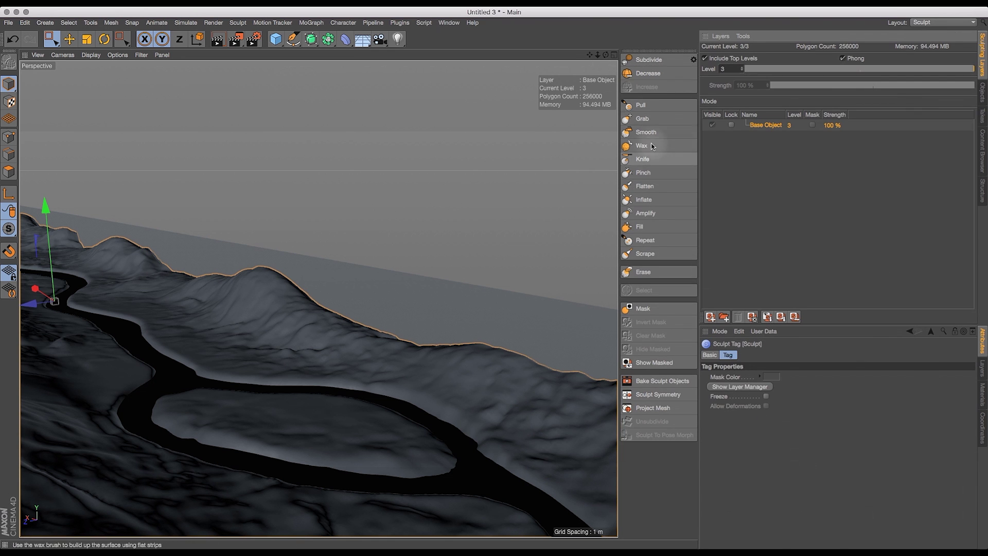
left_click(644, 200)
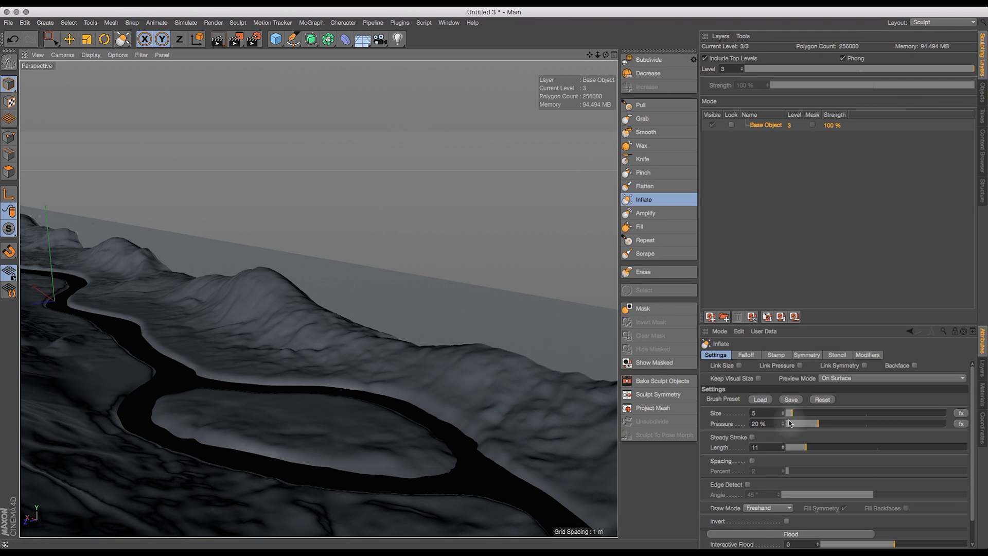
- Try a size 2 Pull stroke on the channel bank opposite the island and undo it
left_click(641, 104)
key("2")
left_click_drag(514, 333, 431, 349)
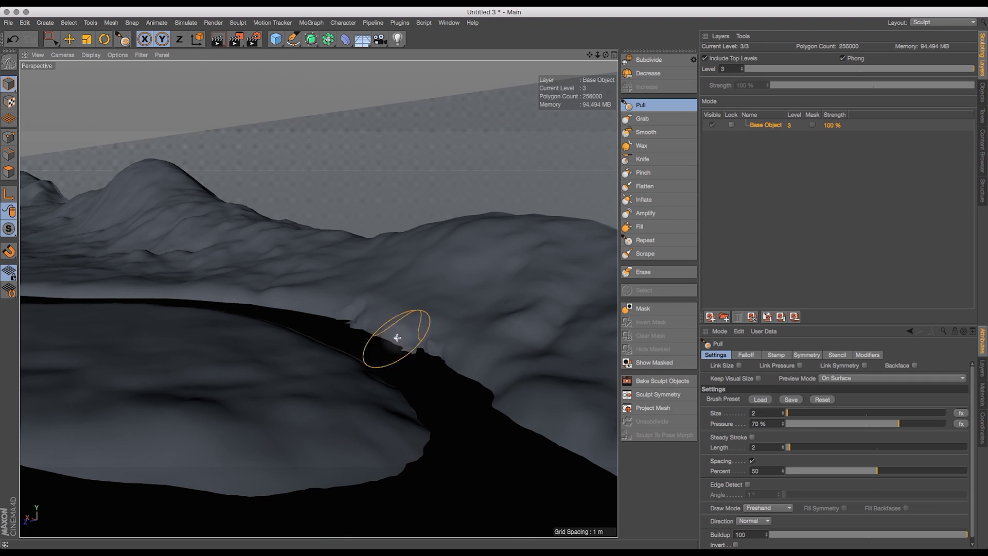
key("super+z")
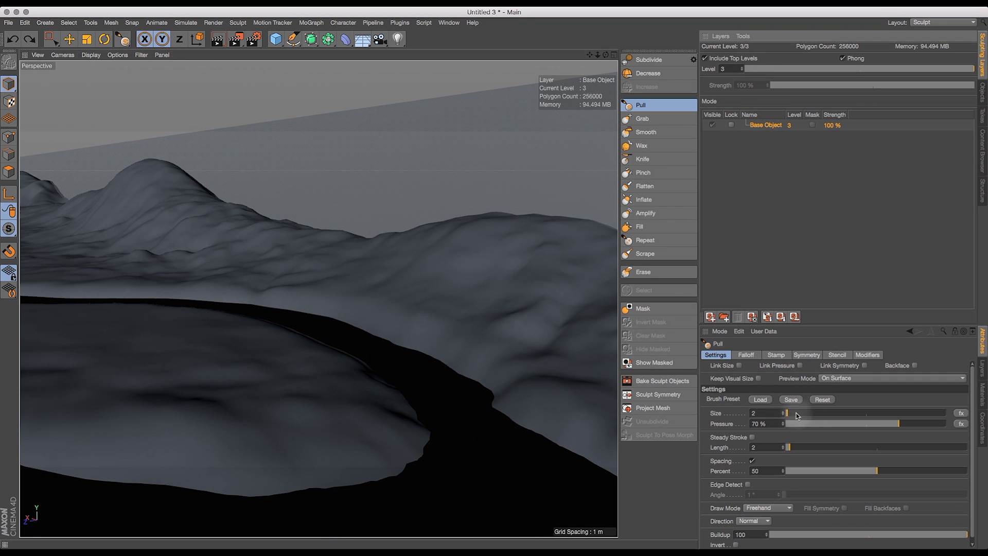
- Set the Pull brush to size 10 and 20% pressure and roughen the edge of the island
left_click_drag(796, 413, 800, 413)
left_click(818, 424)
key("3")
mouse_move(413, 399)
left_mouse_down()
mouse_move(318, 297)
mouse_move(468, 360)
left_mouse_up()
mouse_move(606, 54)
left_mouse_down()
mouse_move(786, 66)
mouse_move(869, 97)
left_mouse_up()
left_click_drag(606, 54, 737, 57)
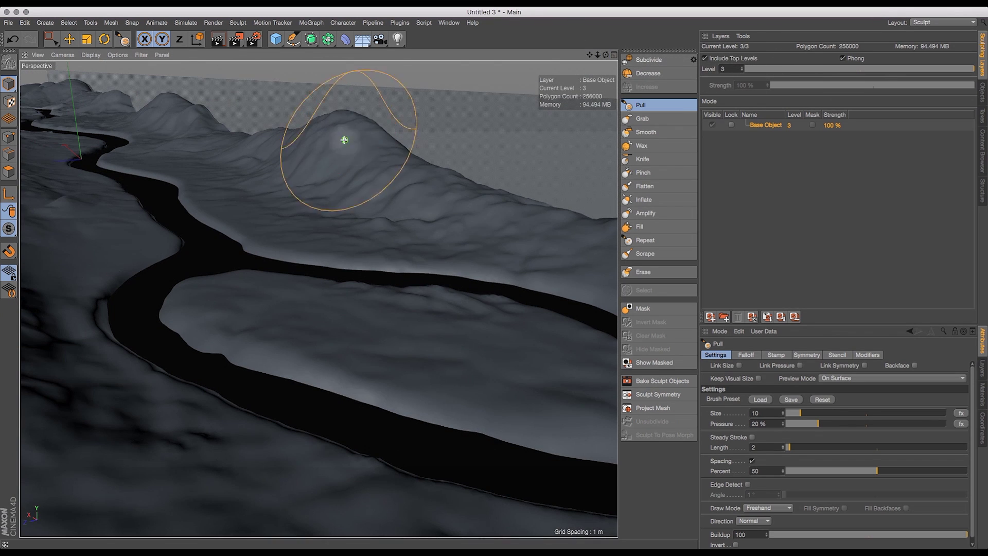
- Subdivide the sculpt mesh to level 4 and undo the test stroke
left_click(649, 60)
left_click_drag(597, 55, 609, 58)
key("super+z")
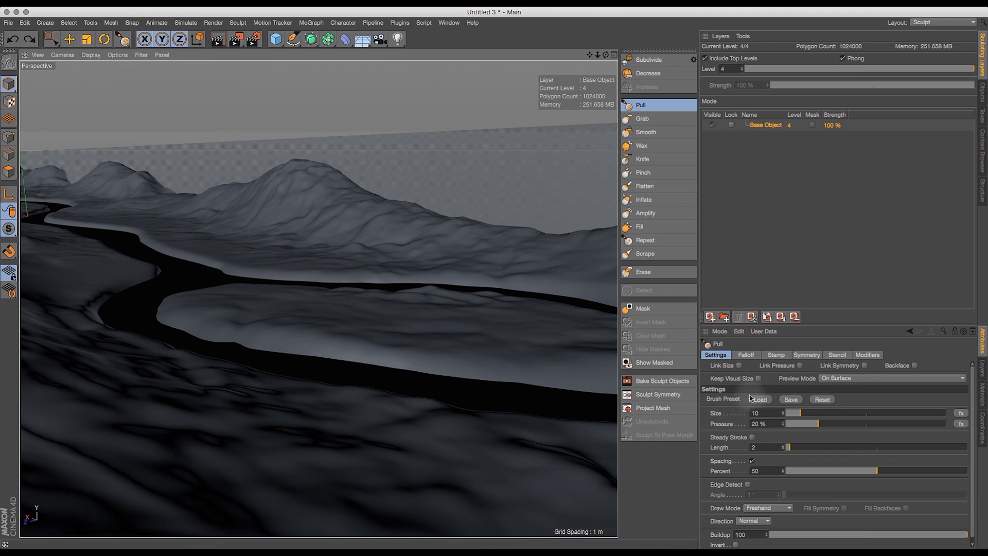
- Load another stone brush preset for the Pull brush
left_click(757, 399)
left_click_drag(871, 211, 869, 354)
left_click(798, 345)
left_click(757, 400)
left_click(758, 292)
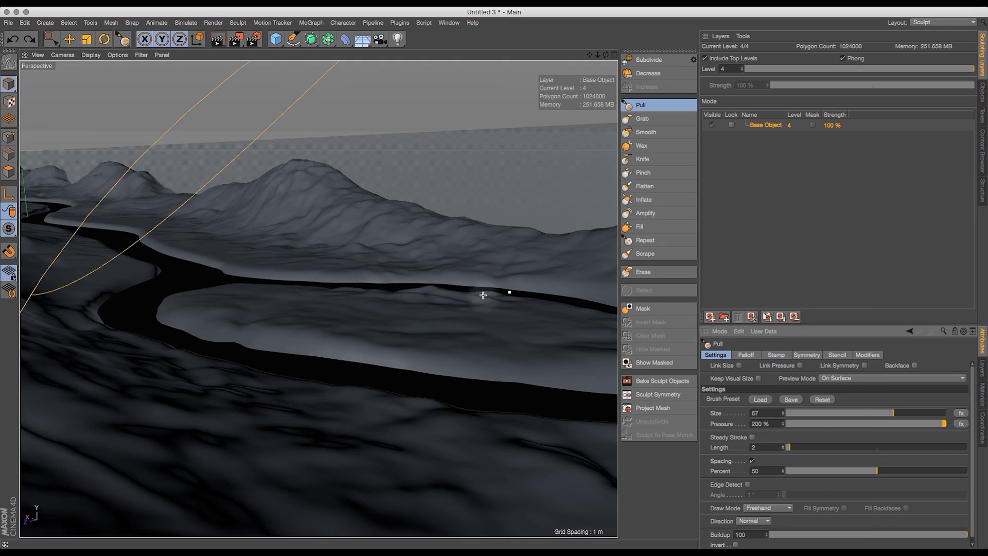
- Shrink the Pull brush to size 6, try a dab on the island and undo it
key("bracketleft")
key("bracketleft")
key("bracketleft")
key("bracketleft")
key("bracketleft")
key("bracketleft")
key("bracketleft")
key("bracketleft")
key("bracketleft")
key("bracketleft")
left_click_drag(444, 351, 459, 364)
key("super+z")
- Set the Pull brush pressure to 30% and add stone texture to the hillside above the channel, reducing the brush to size 5
left_click_drag(772, 424, 715, 394)
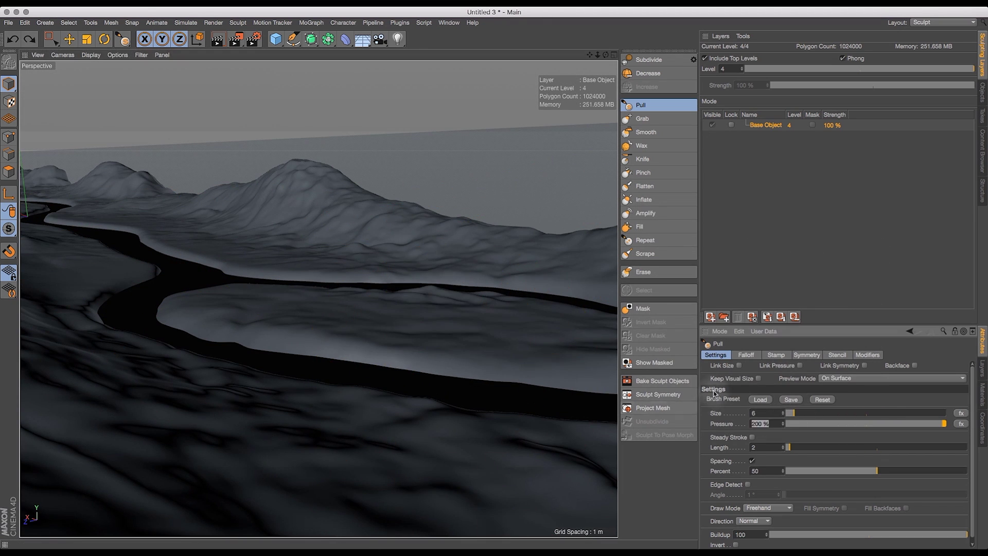
type("30")
key("Return")
left_click_drag(453, 363, 581, 368)
mouse_move(606, 55)
left_mouse_down()
mouse_move(678, 68)
mouse_move(607, 57)
mouse_move(566, 77)
mouse_move(583, 66)
mouse_move(402, 70)
left_mouse_up()
key("bracketleft")
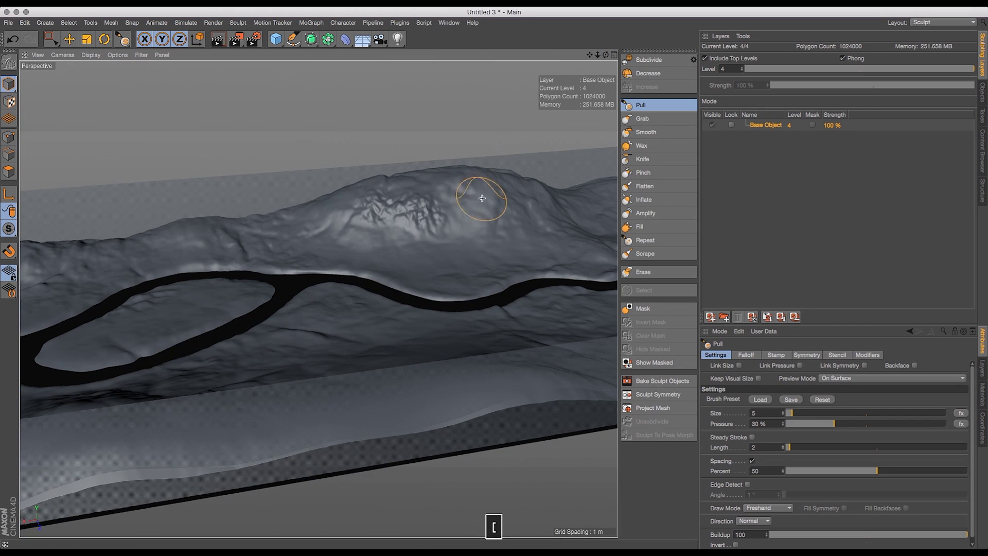
- Enlarge the Pull brush to size 7, try more stone texture on the hills and undo the last strokes
key("bracketright")
key("bracketright")
key("bracketright")
mouse_move(606, 55)
left_mouse_down()
mouse_move(528, 42)
mouse_move(453, 104)
mouse_move(504, 101)
mouse_move(523, 134)
left_mouse_up()
mouse_move(606, 55)
left_mouse_down()
mouse_move(572, 56)
mouse_move(592, 44)
mouse_move(606, 55)
left_mouse_up()
key("super+z")
key("super+z")
key("super+z")
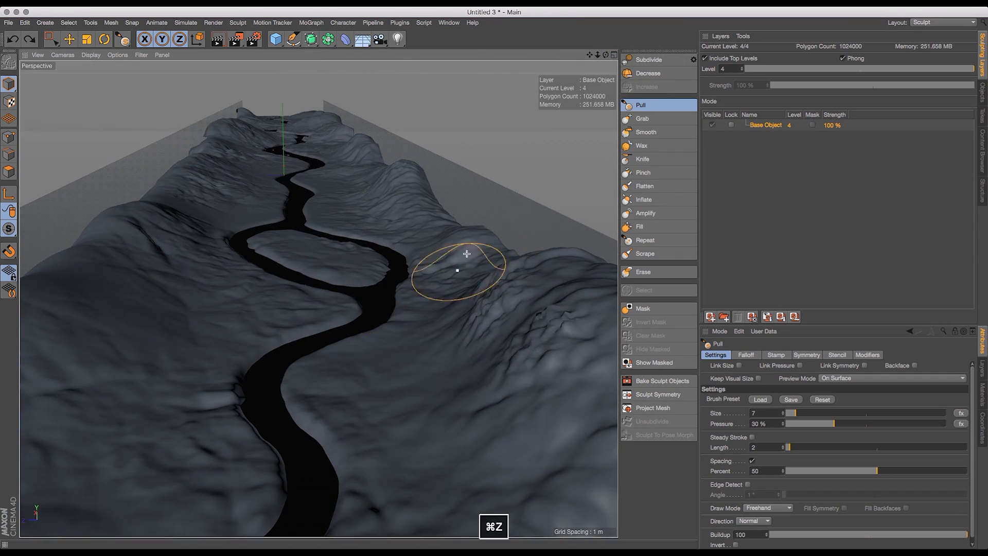
key("super+z")
- Set the Pull brush pressure to 20% and carve inverted stone texture along the channel banks
left_click_drag(606, 55, 664, 98)
left_click_drag(768, 424, 709, 421)
type("20")
key("Return")
mouse_move(229, 268)
left_mouse_down("super")
mouse_move(264, 325)
mouse_move(259, 338)
left_mouse_up("super")
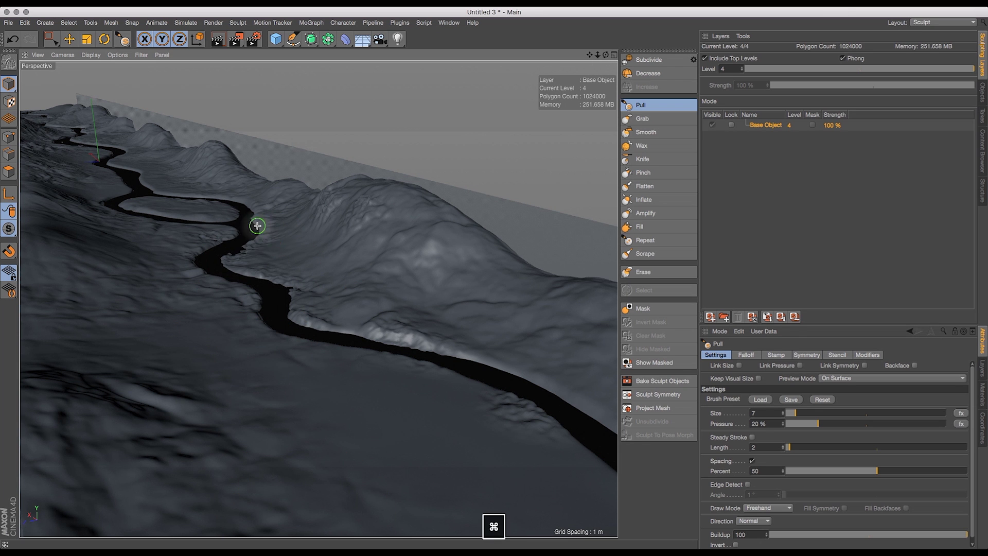
mouse_move(605, 56)
left_mouse_down()
mouse_move(561, 59)
mouse_move(617, 56)
mouse_move(557, 31)
mouse_move(586, 42)
left_mouse_up()
- Soften the rough patch on the near channel bank with the Smooth brush and set the sculpt level to 3
left_click(646, 132)
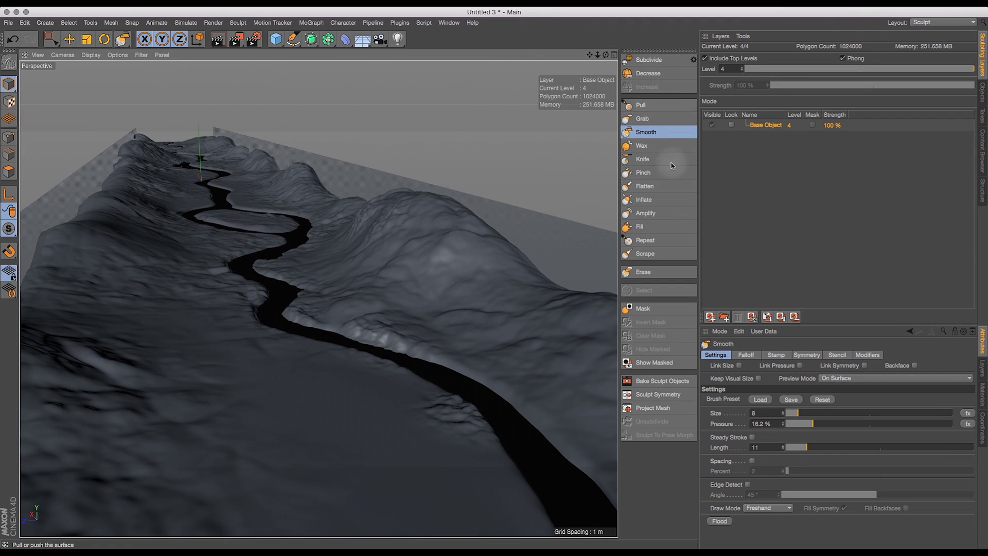
left_click(651, 107)
key("super+z")
left_click(646, 133)
left_click_drag(445, 404, 464, 409)
left_click_drag(973, 69, 887, 88)
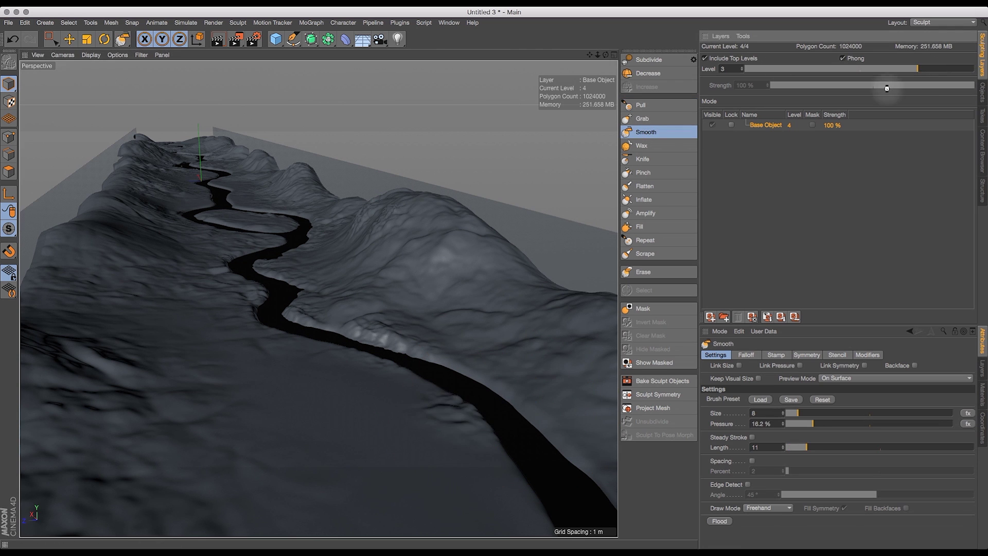
- Switch to the Pull brush at size 10, undo a test dab on the bank and set the pressure to 5%
left_click(661, 117)
left_click(661, 106)
mouse_move(766, 413)
left_mouse_down()
mouse_move(735, 400)
mouse_move(678, 417)
left_mouse_up()
type("10")
key("Return")
left_click(403, 395)
key("super+z")
type("5")
key("Return")
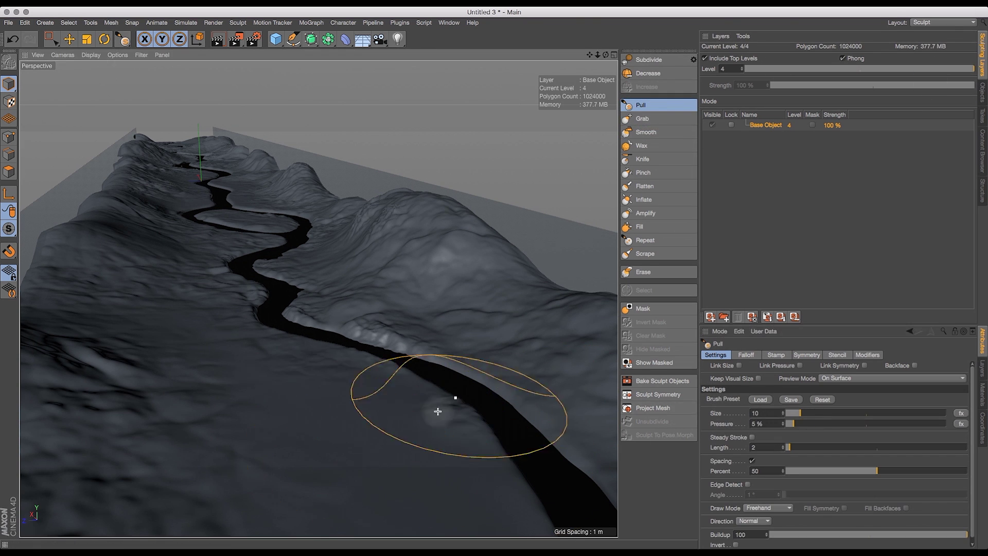
- Add faint stone texture to the ground and banks along the channel with the size 10, 5% Pull brush
left_click_drag(455, 503, 456, 442, "alt")
mouse_move(333, 436)
left_mouse_down("alt")
mouse_move(317, 296)
mouse_move(280, 499)
left_mouse_up("alt")
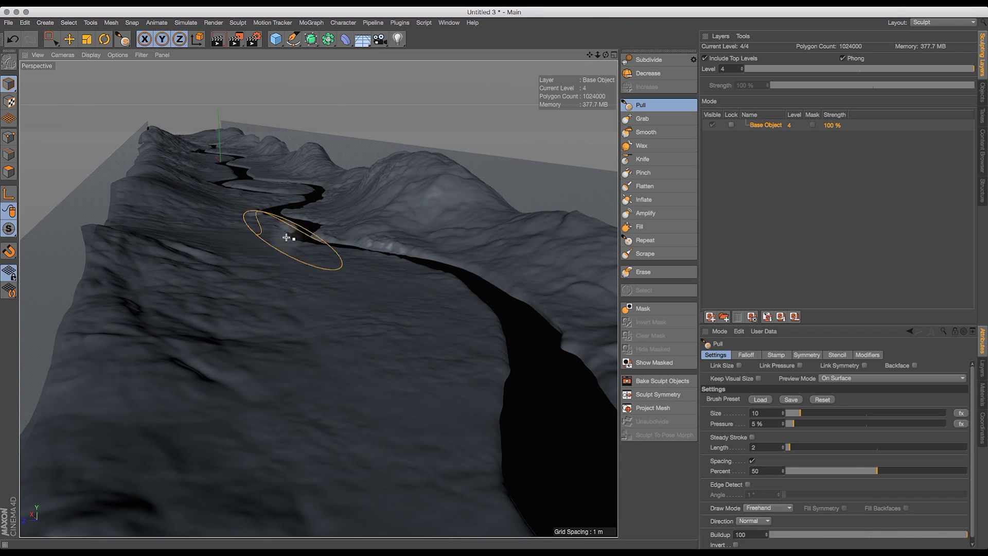
left_click_drag(583, 194, 242, 193, "alt")
left_click_drag(191, 134, 377, 283, "alt")
left_click_drag(228, 155, 324, 268, "alt")
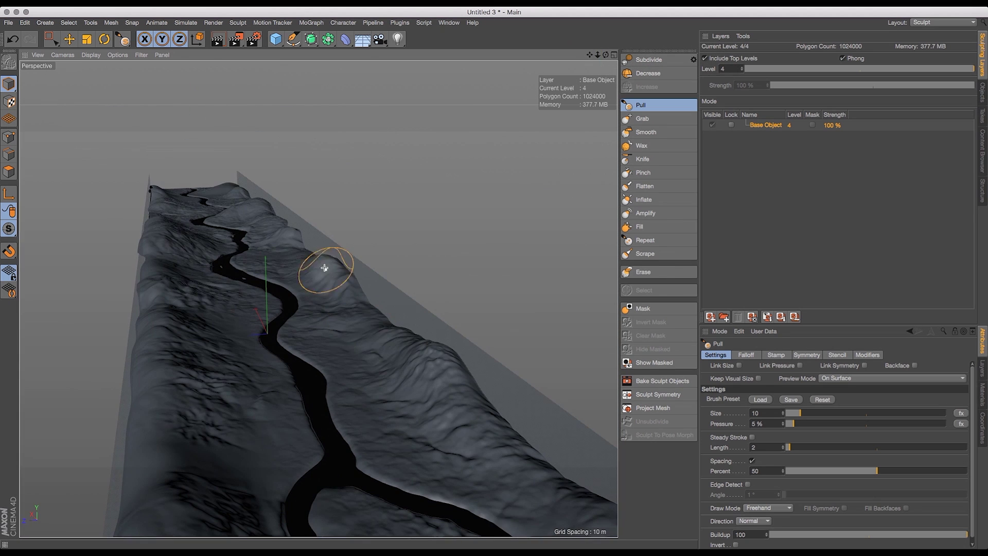
left_click_drag(517, 382, 237, 309)
left_click_drag(594, 87, 459, 331)
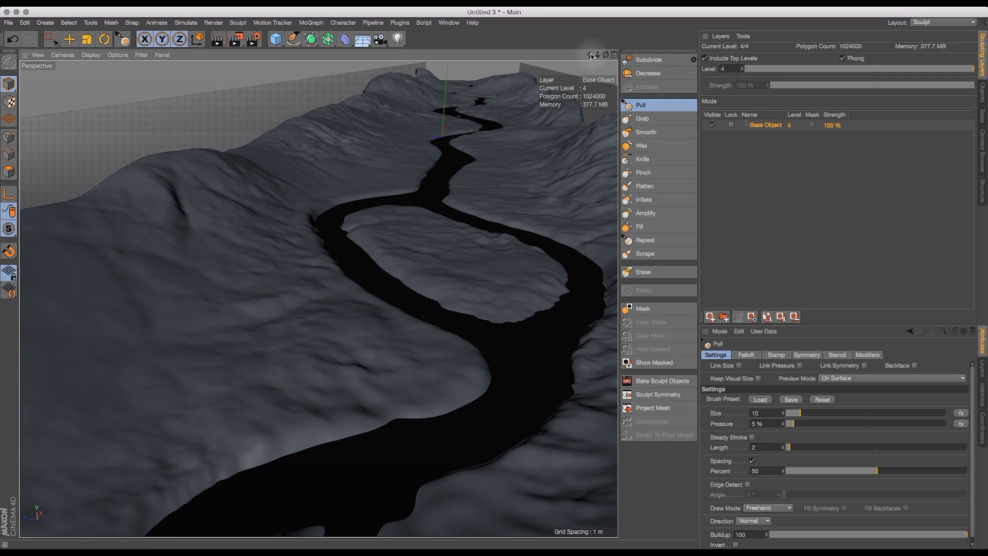
left_click_drag(486, 515, 403, 408)
left_click_drag(414, 516, 525, 216)
- Shrink the Pull brush to size 2 and rework the edges of the wide channel section
key("bracketleft")
key("bracketleft")
key("bracketleft")
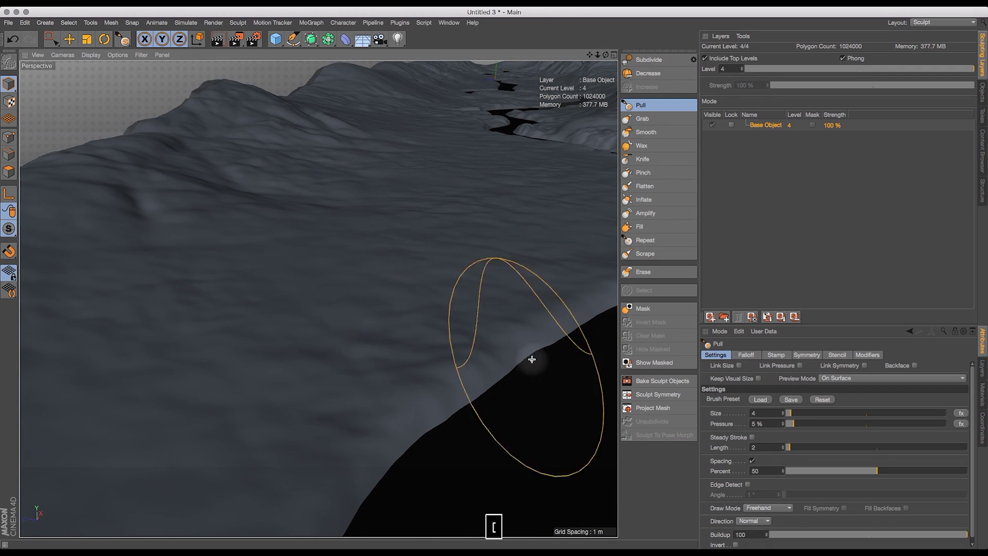
left_click_drag(606, 58, 468, 234)
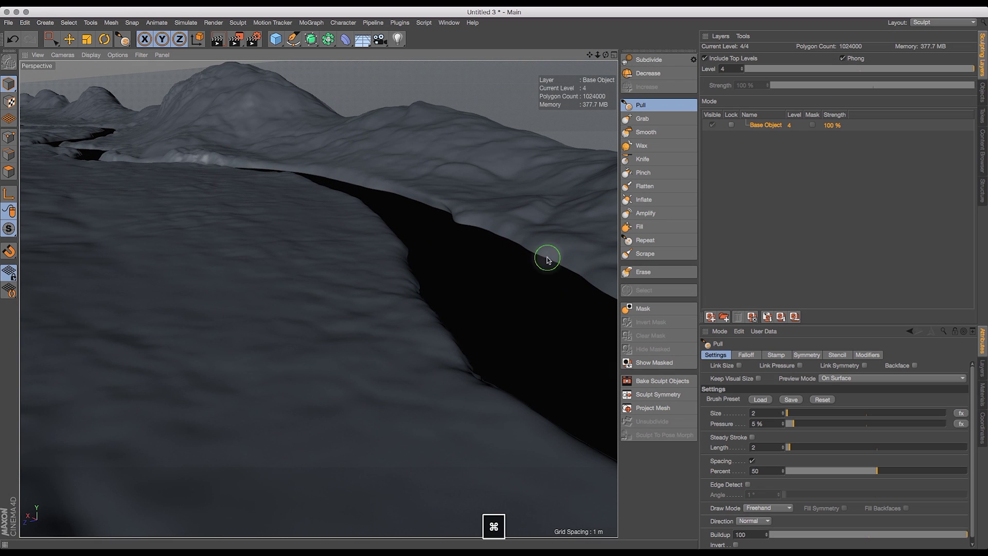
left_click_drag(554, 138, 415, 148)
- Set the Pull brush pressure to 8% and add fine texture along the channel banks
double_click(770, 423)
type("8")
key("Return")
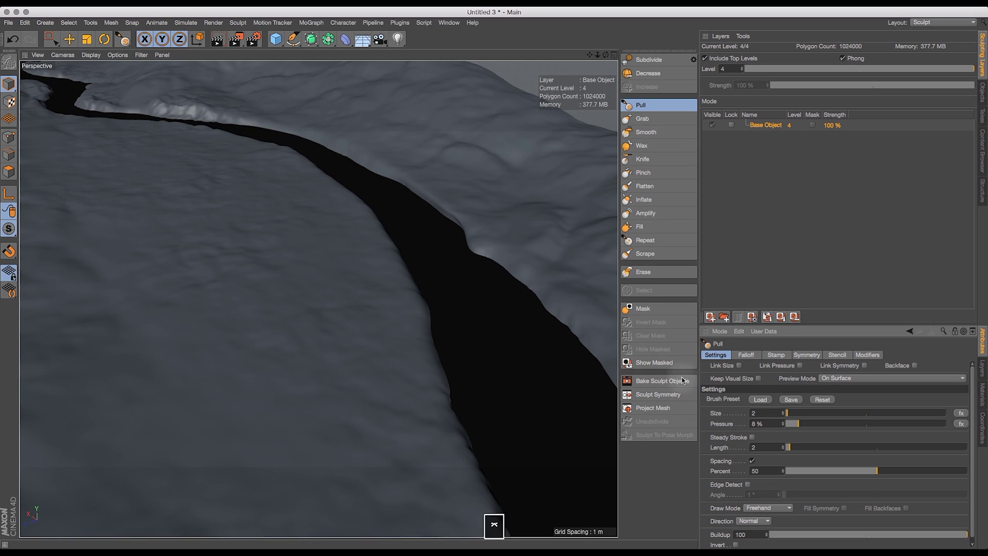
left_click_drag(361, 216, 392, 212, "alt")
left_click_drag(463, 123, 254, 97, "alt")
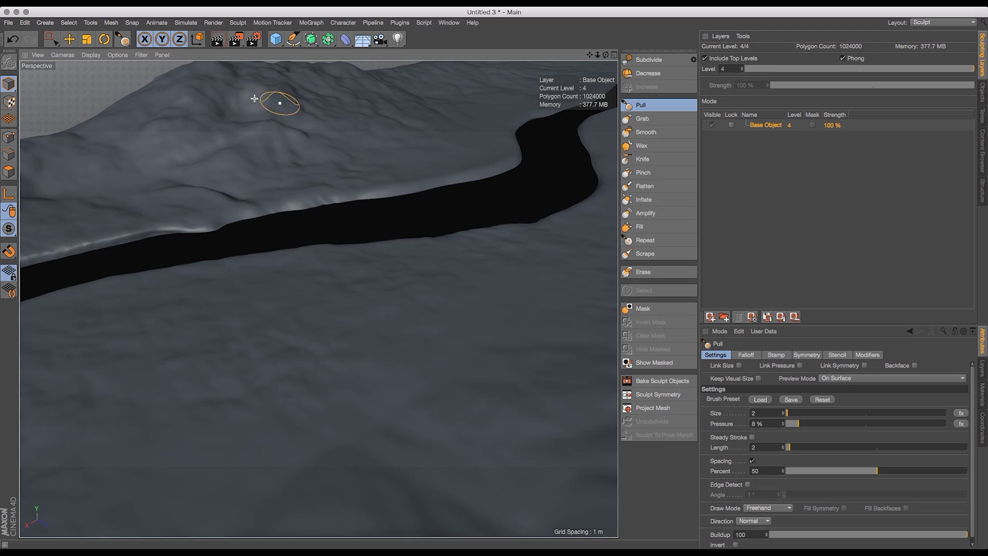
- Lower the sculpt mesh to level 3 and smooth the channel bank below the hill
left_click(742, 70)
left_click(646, 132)
mouse_move(156, 238)
left_mouse_down()
mouse_move(184, 228)
mouse_move(67, 254)
left_mouse_up()
mouse_move(590, 55)
left_mouse_down()
mouse_move(591, 45)
mouse_move(731, 80)
left_mouse_up()
- Return to sculpt level 4 and roughen the channel banks with the size 2, 8% Pull brush
left_click(641, 105)
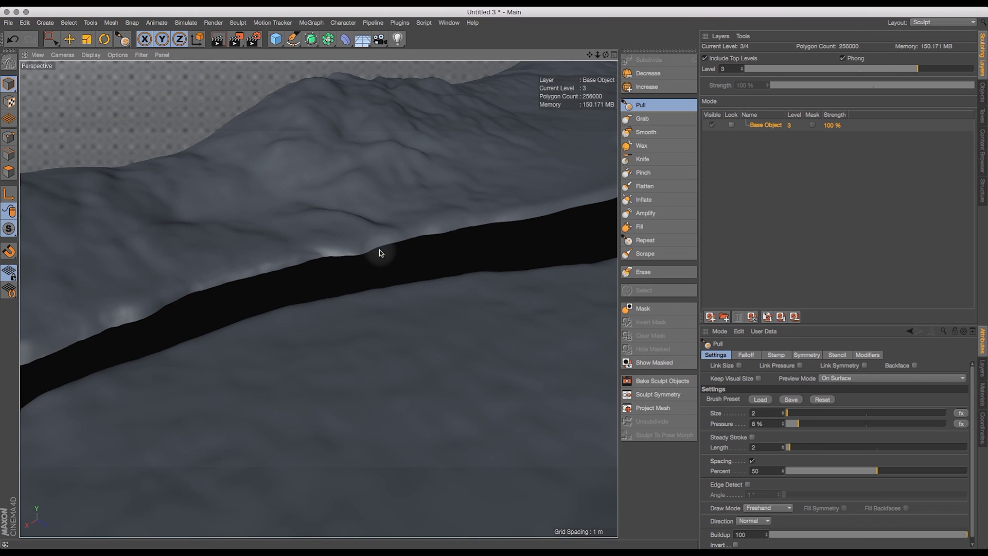
left_click(742, 68)
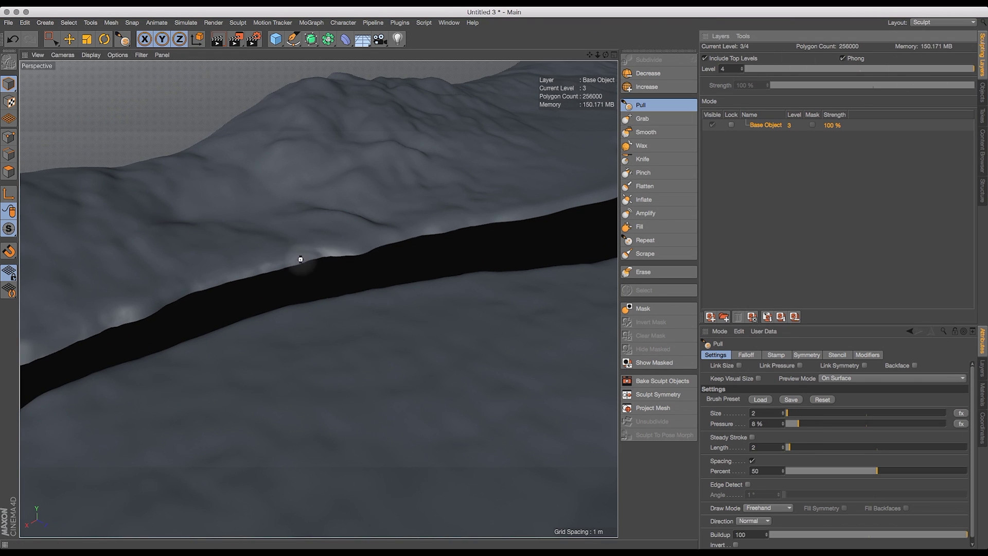
left_click_drag(495, 221, 505, 164, "alt")
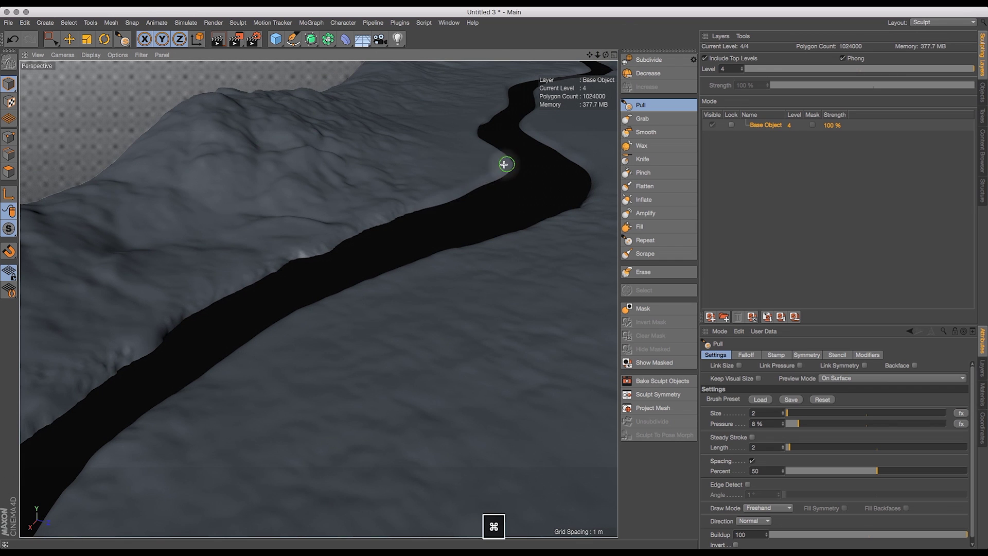
left_click_drag(584, 192, 267, 224, "alt")
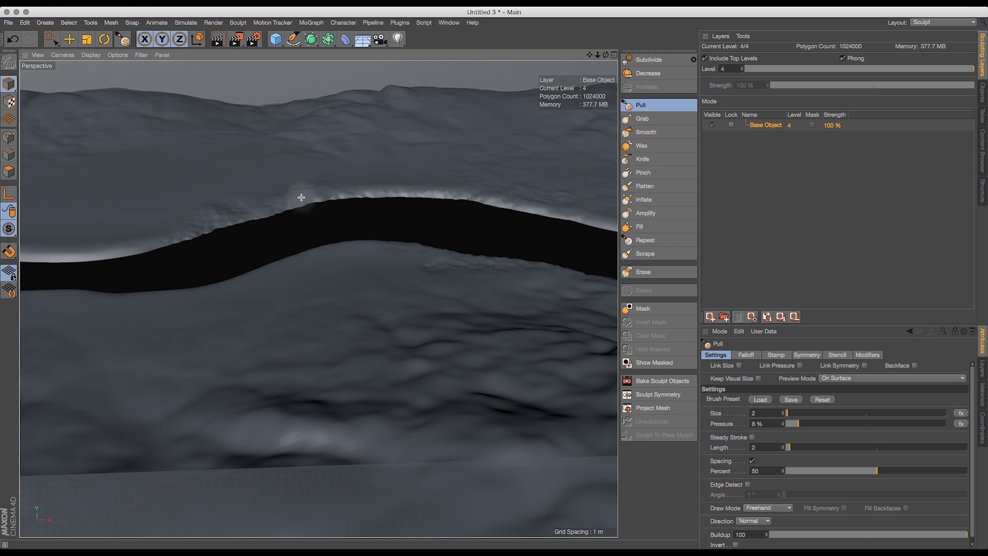
- Enlarge the Pull brush to size 18 and add light stone texture across the slopes beside the channel
mouse_move(366, 275)
right_mouse_down("alt")
mouse_move(318, 298)
mouse_move(273, 247)
right_mouse_up("alt")
key("]")
key("]")
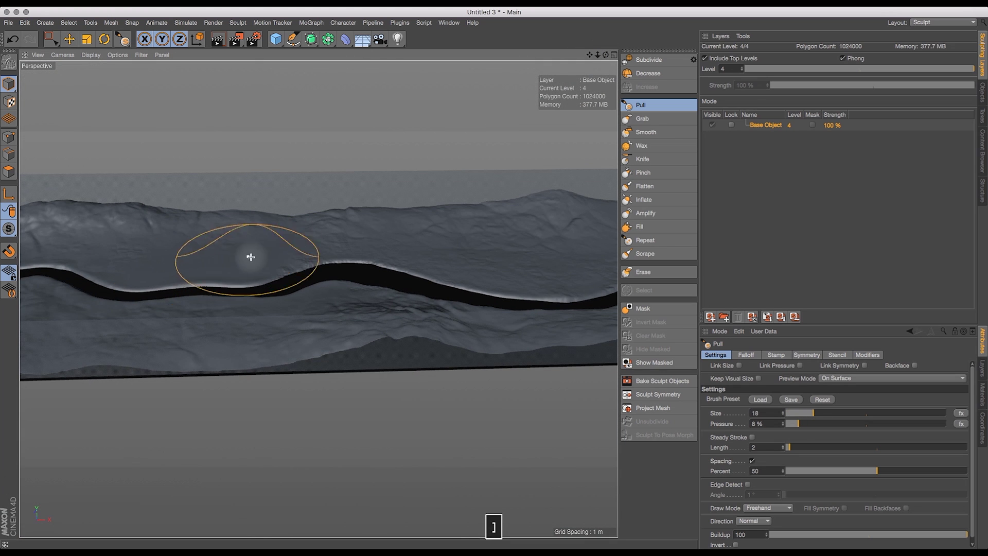
key("]")
mouse_move(434, 254)
left_mouse_down("alt")
mouse_move(319, 295)
mouse_move(101, 503)
left_mouse_up("alt")
left_click_drag(310, 330, 322, 190, "alt")
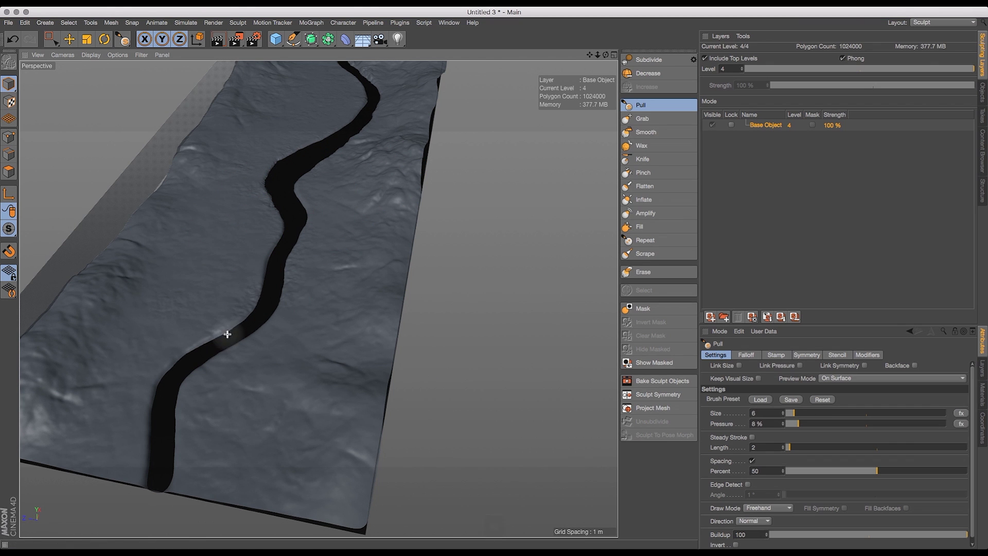
left_click_drag(605, 56, 434, 296)
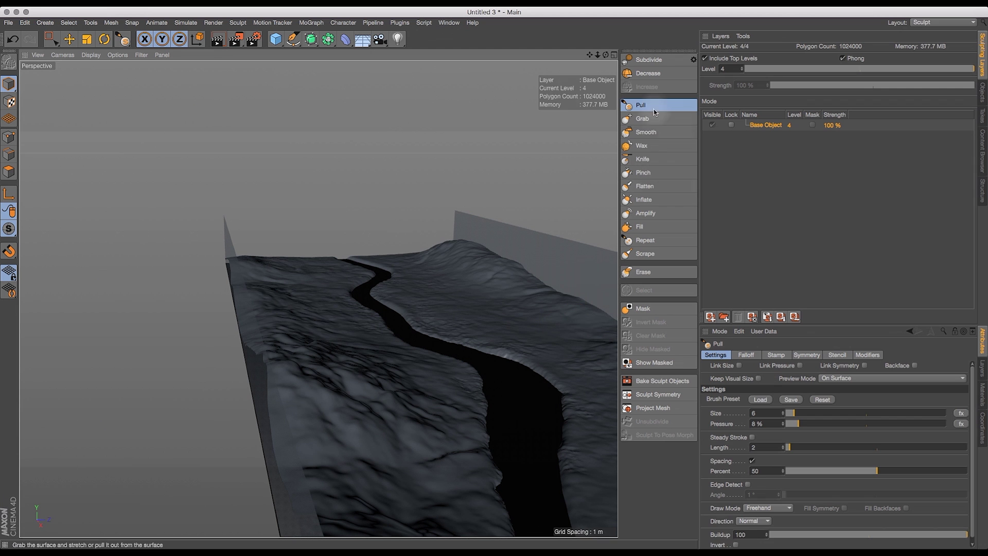
- Smooth the terrain along the channel near the strip's end with the Smooth brush
left_click(650, 132)
key("]")
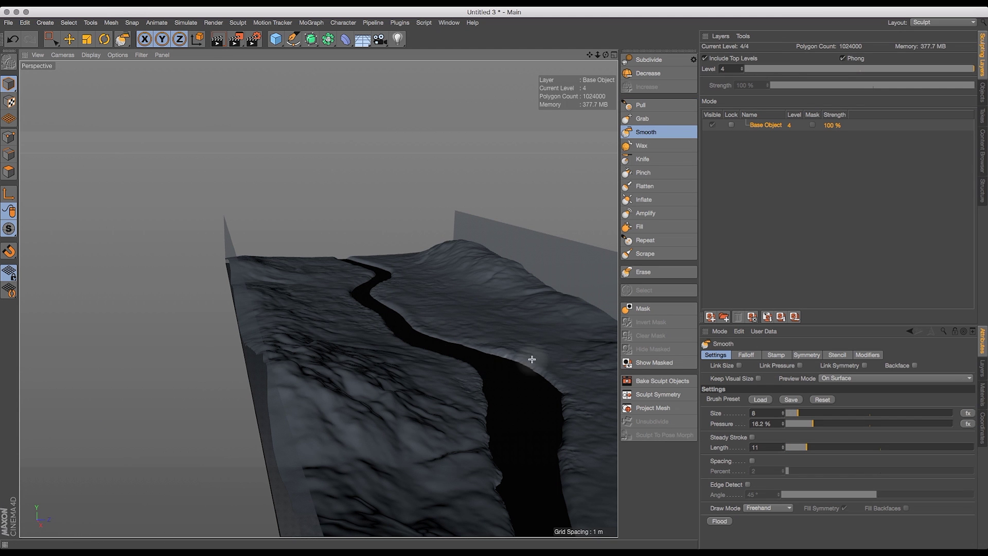
key("1")
left_click_drag(574, 209, 435, 265)
key("3")
left_click_drag(464, 329, 435, 265)
mouse_move(606, 55)
left_mouse_down()
mouse_move(564, 66)
mouse_move(623, 39)
mouse_move(581, 61)
mouse_move(607, 54)
mouse_move(594, 36)
mouse_move(592, 66)
mouse_move(705, 49)
mouse_move(878, 150)
mouse_move(668, 103)
mouse_move(725, 72)
mouse_move(540, 64)
left_mouse_up()
- Load the stone_07 preset for the Pull brush, try a dab beside the channel bend and undo it
left_click(644, 107)
key("]")
key("bracketleft")
left_click(760, 399)
mouse_move(868, 216)
left_mouse_down()
mouse_move(886, 305)
mouse_move(877, 360)
left_mouse_up()
double_click(761, 305)
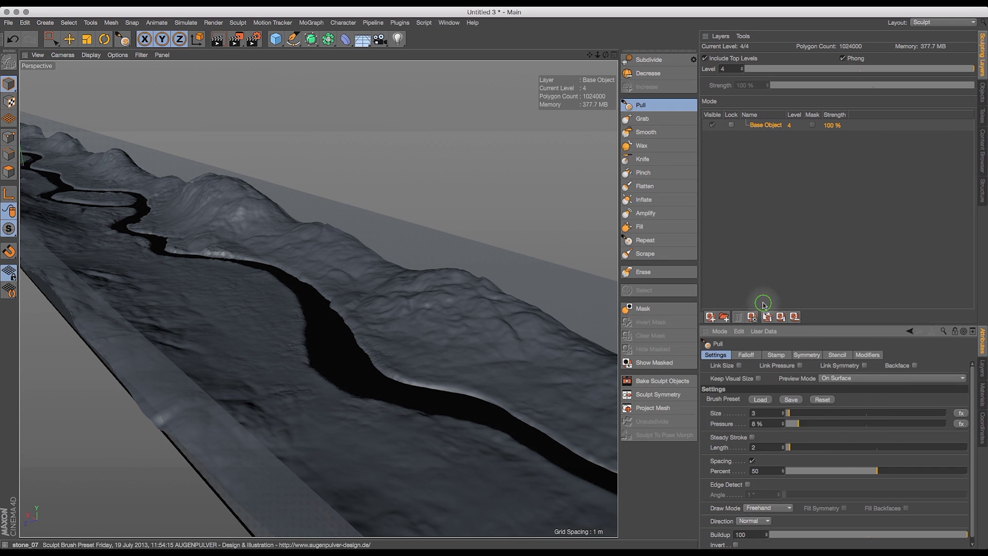
left_click(454, 354)
key("super+z")
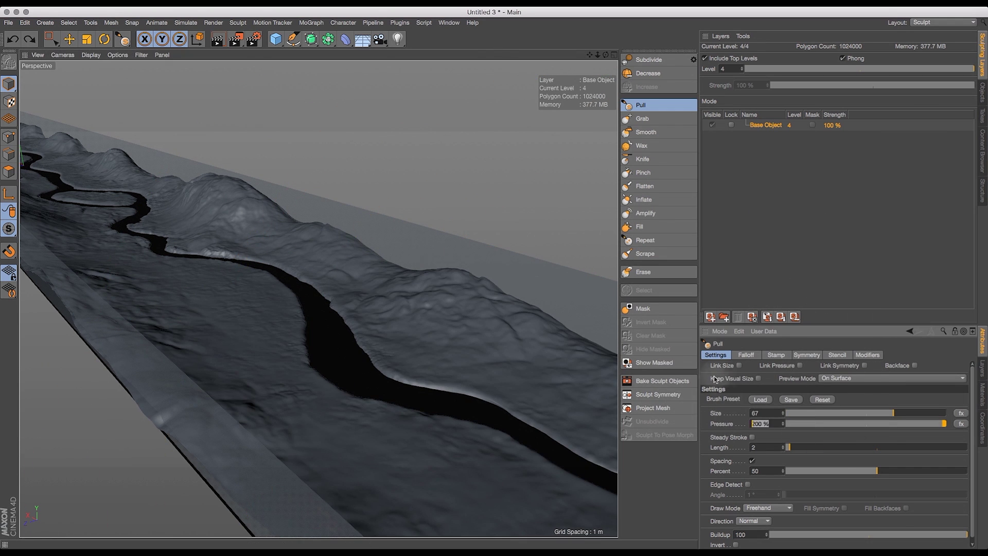
- Set the Pull brush to size 10 and 30% pressure and add stone texture along the channel banks
type("10")
key("Return")
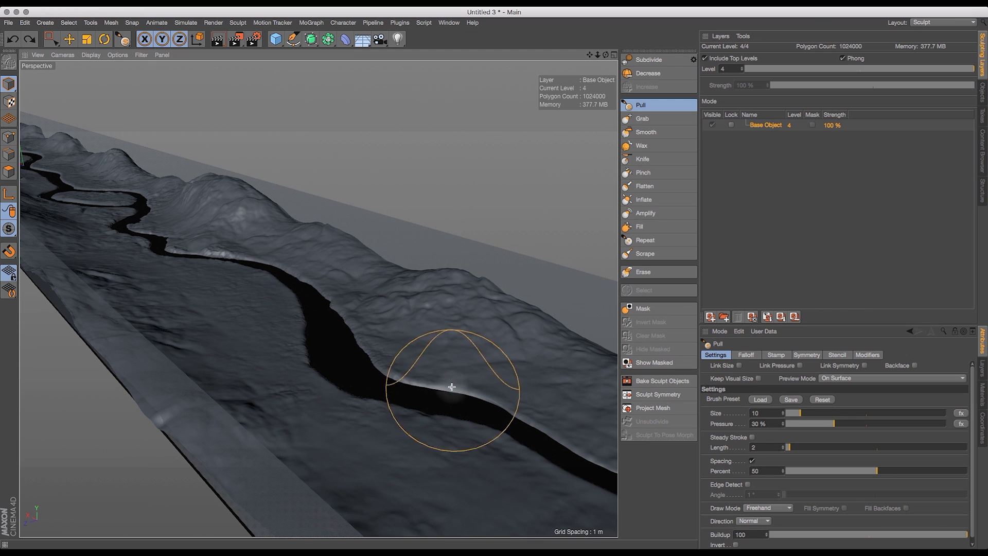
left_click_drag(441, 397, 486, 316, "alt")
mouse_move(481, 435)
left_mouse_down("alt")
mouse_move(591, 66)
mouse_move(508, 419)
left_mouse_up("alt")
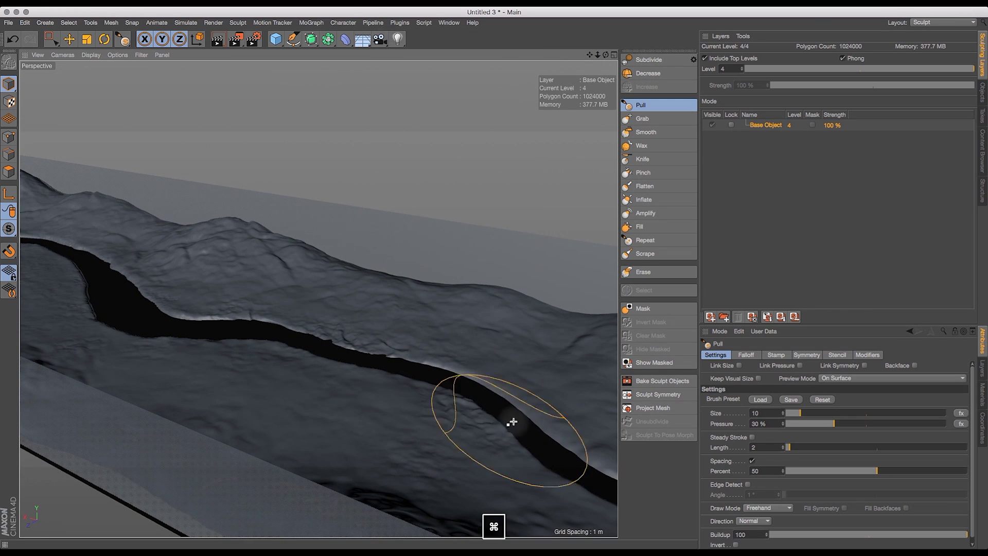
mouse_move(566, 460)
left_mouse_down("alt")
mouse_move(319, 298)
mouse_move(308, 322)
left_mouse_up("alt")
- Lower the terrain to sculpt level 3 and smooth the riverbank with the Smooth brush at size 8
key("shift")
left_click(648, 74)
left_click_drag(239, 395, 324, 326)
mouse_move(606, 55)
left_mouse_down()
mouse_move(659, 95)
mouse_move(604, 53)
left_mouse_up()
left_click_drag(321, 436, 291, 318, "alt")
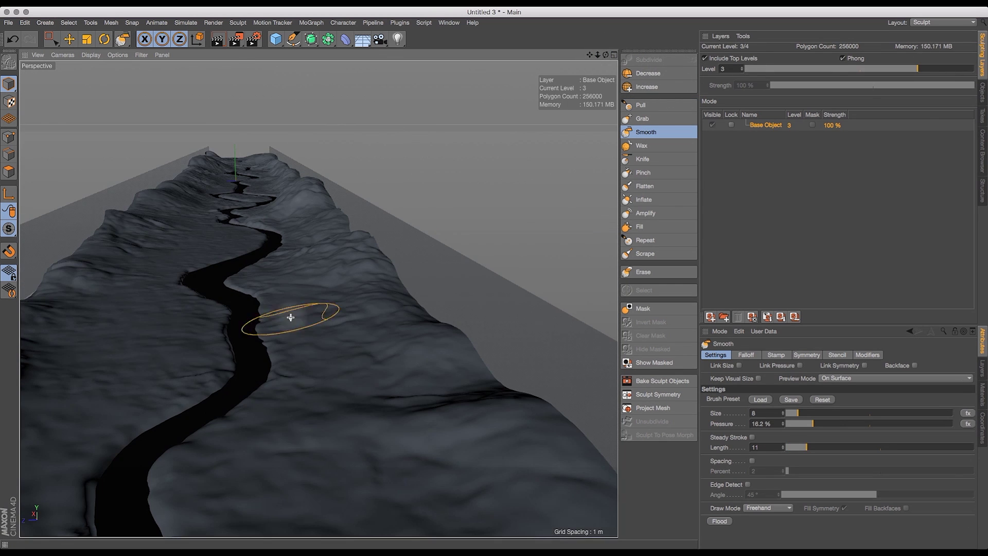
left_click_drag(426, 173, 353, 364, "alt")
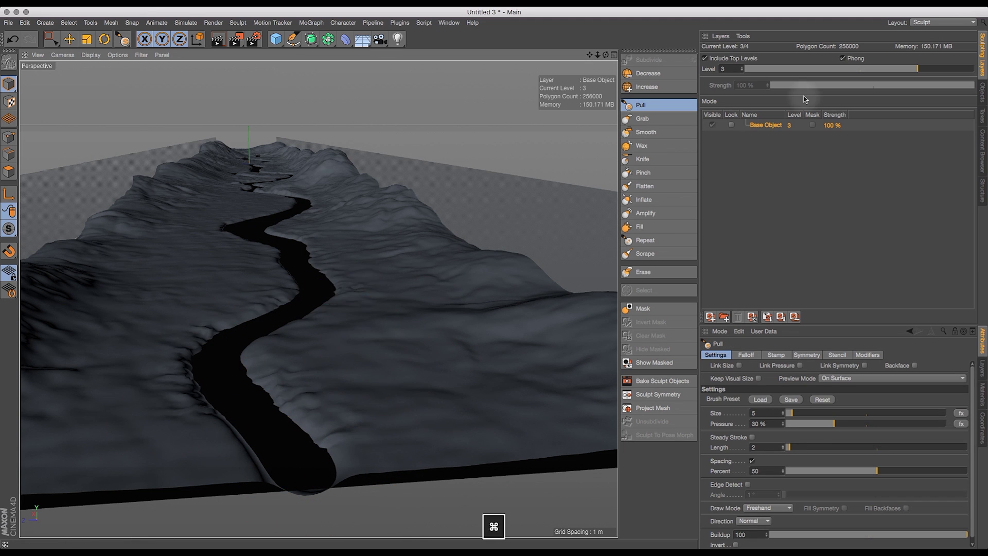
- Lower the terrain to sculpt level 2 and reshape the channel edge with the Pull brush at size 5 and 30% pressure
left_click(648, 73)
left_click_drag(606, 55, 546, 67)
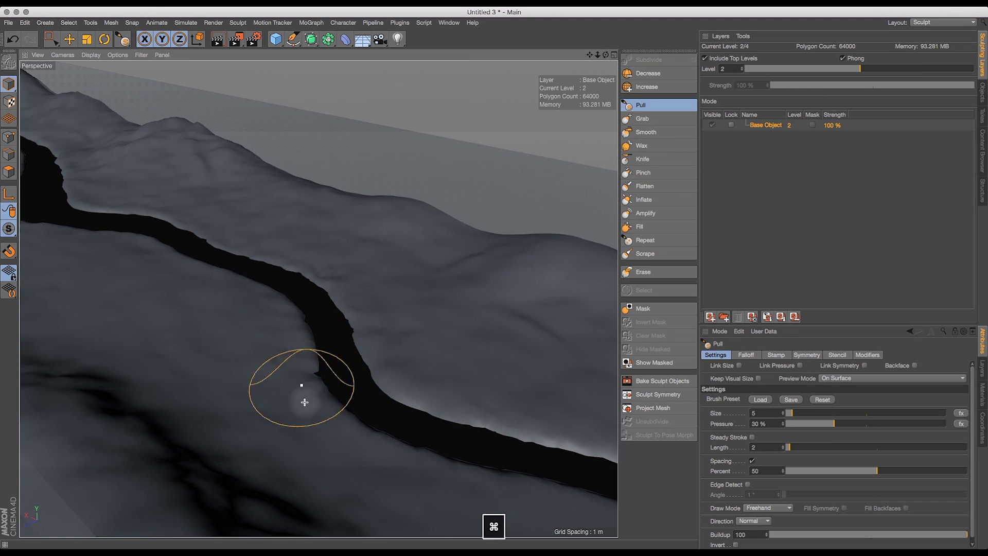
left_click_drag(289, 379, 179, 245, "alt")
mouse_move(245, 240)
left_mouse_down("alt")
mouse_move(320, 295)
mouse_move(326, 223)
left_mouse_up("alt")
- Load a different brush preset for the Pull brush, set its pressure to 30% and undo the trial dab
left_click(643, 199)
left_click(761, 400)
mouse_move(869, 212)
left_mouse_down()
mouse_move(872, 402)
mouse_move(868, 365)
left_mouse_up()
double_click(788, 261)
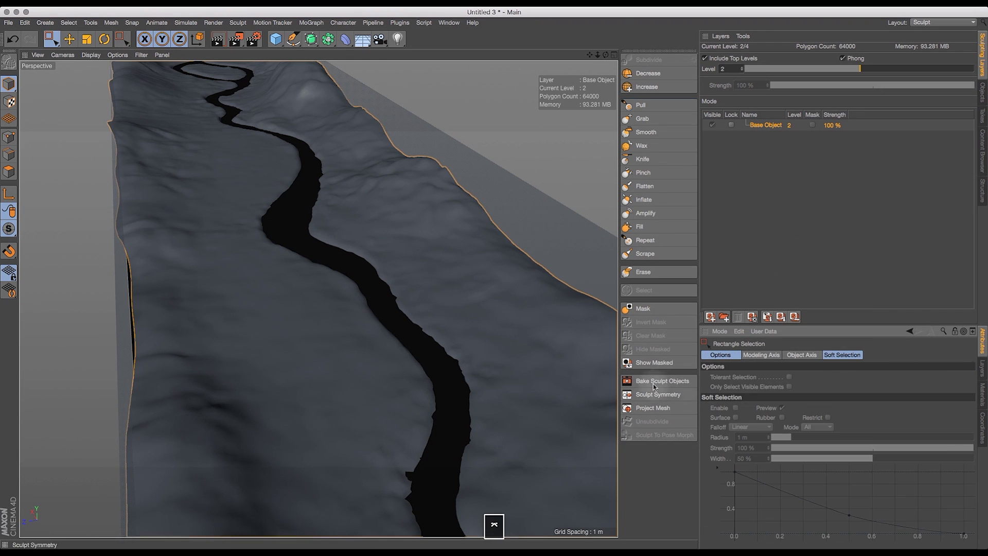
left_click(643, 199)
left_click(761, 399)
left_click_drag(869, 212, 868, 359)
double_click(801, 365)
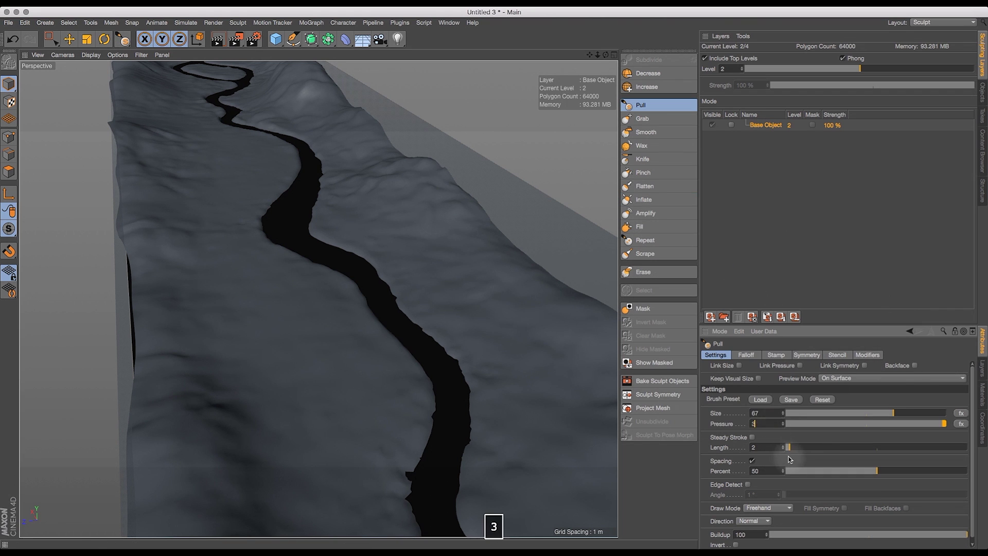
key("super+z")
- Return to sculpt level 4 and texture the slopes beside the channel with the Pull brush at size 20
left_click(963, 69)
key("[")
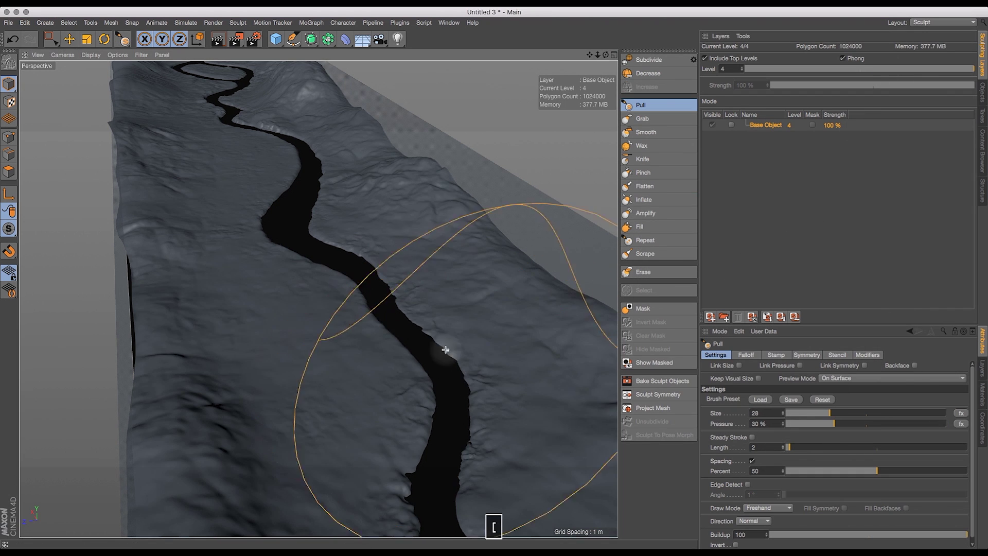
left_click_drag(583, 356, 445, 258, "alt")
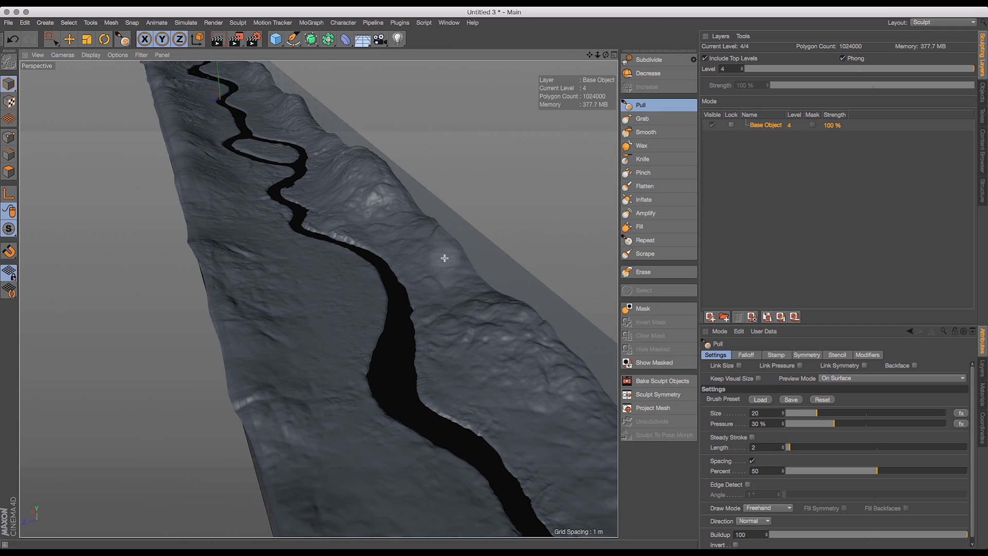
left_click_drag(606, 54, 550, 57)
mouse_move(589, 55)
left_mouse_down()
mouse_move(861, 29)
mouse_move(520, 195)
mouse_move(654, 58)
mouse_move(694, 72)
mouse_move(676, 79)
left_mouse_up()
left_click_drag(606, 55, 556, 28)
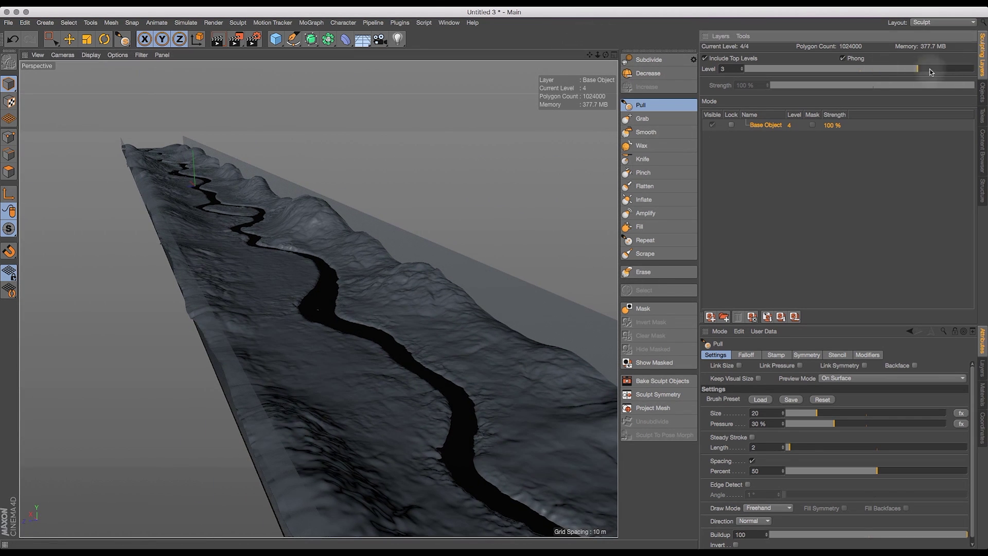
- Smooth the riverbanks near the strip's end at sculpt level 3 with the size 12 Smooth brush, and return to level 4
key("shift")
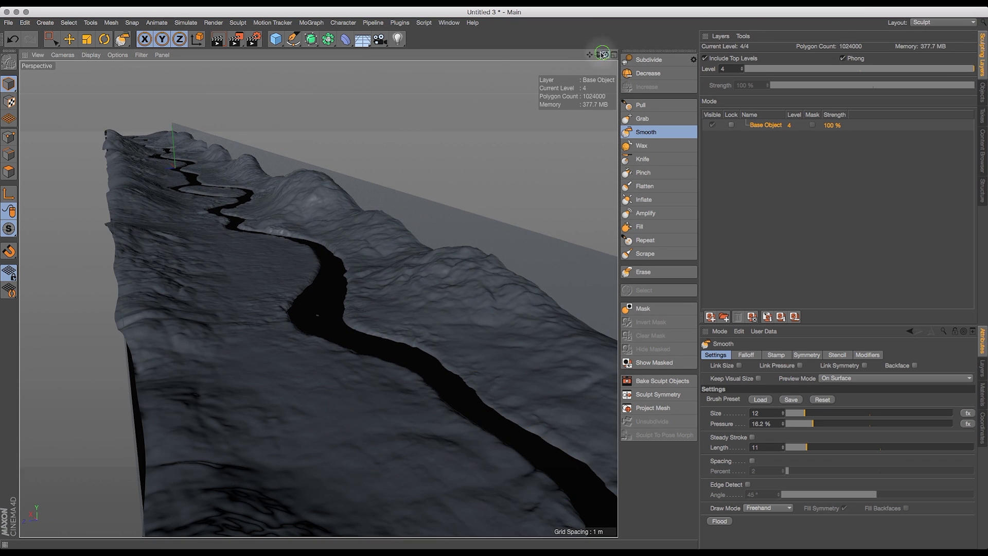
mouse_move(602, 54)
left_mouse_down()
mouse_move(582, 58)
mouse_move(454, 292)
left_mouse_up()
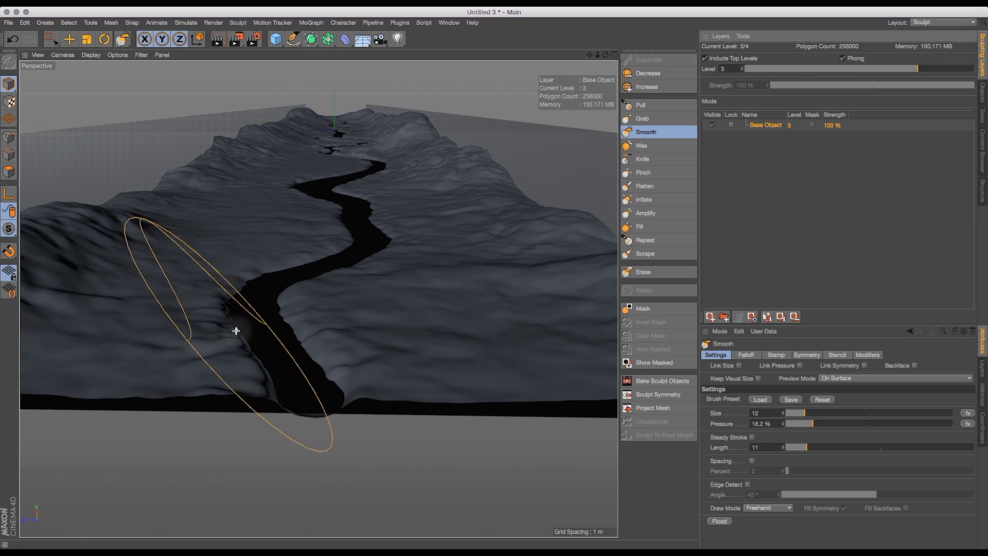
left_click(933, 68)
mouse_move(606, 55)
left_mouse_down()
mouse_move(568, 62)
mouse_move(609, 42)
mouse_move(581, 58)
mouse_move(551, 57)
mouse_move(652, 152)
left_mouse_up()
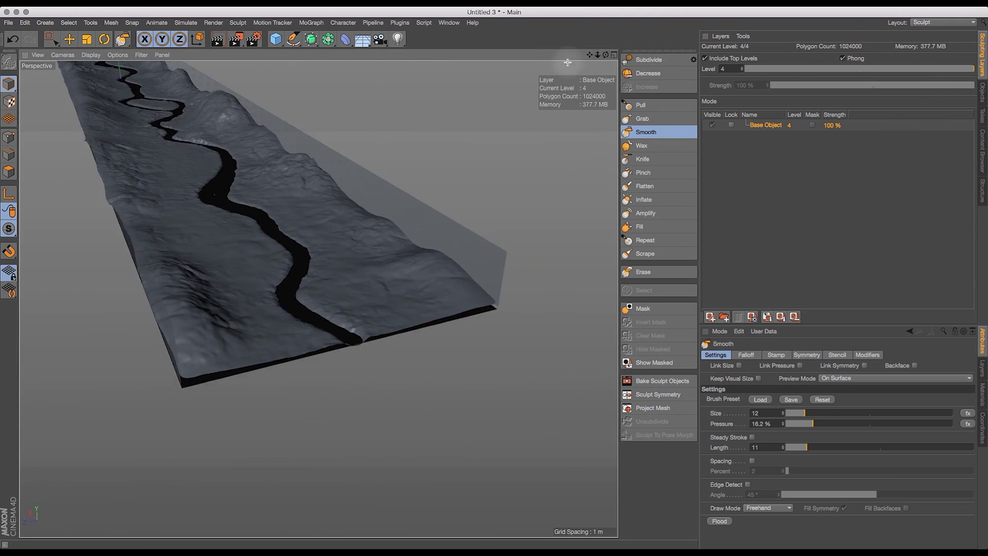
left_click(961, 69)
- Select the Water plane and set its Y position to -0.05 m
left_click(982, 93)
left_click(726, 68)
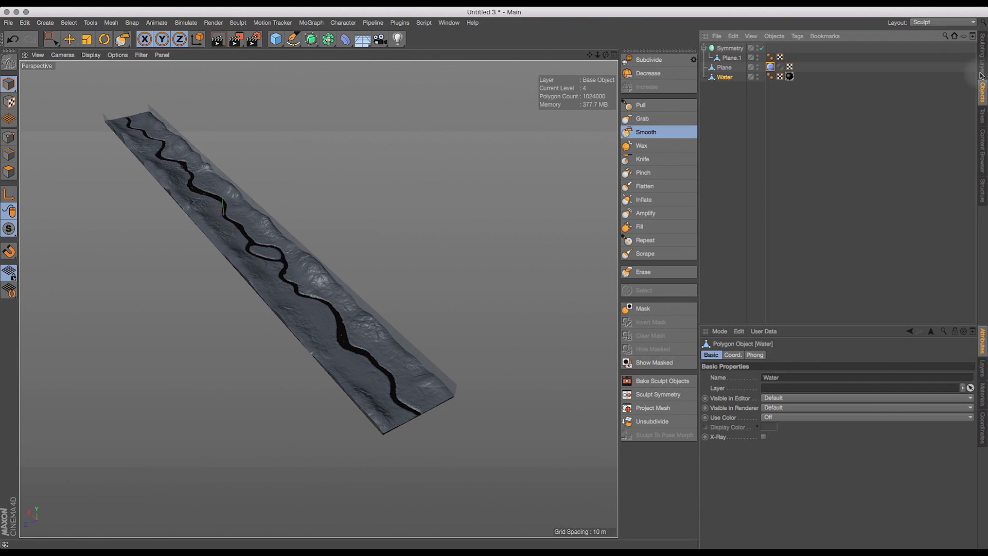
left_click(982, 427)
left_click(717, 354)
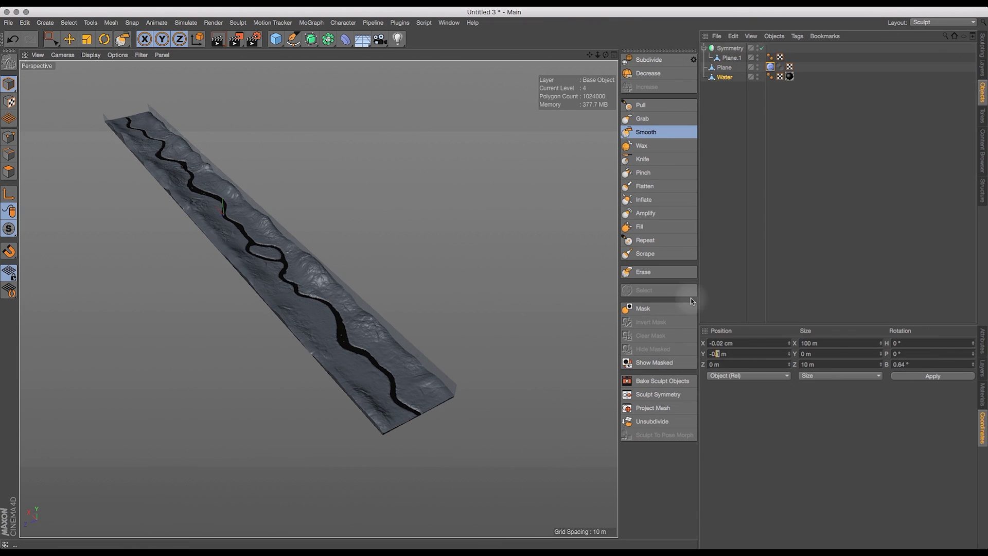
type("0.5")
key("Return")
key("minus")
key("0")
double_click(721, 355)
type("-0.05")
key("Return")
left_click_drag(598, 54, 648, 56)
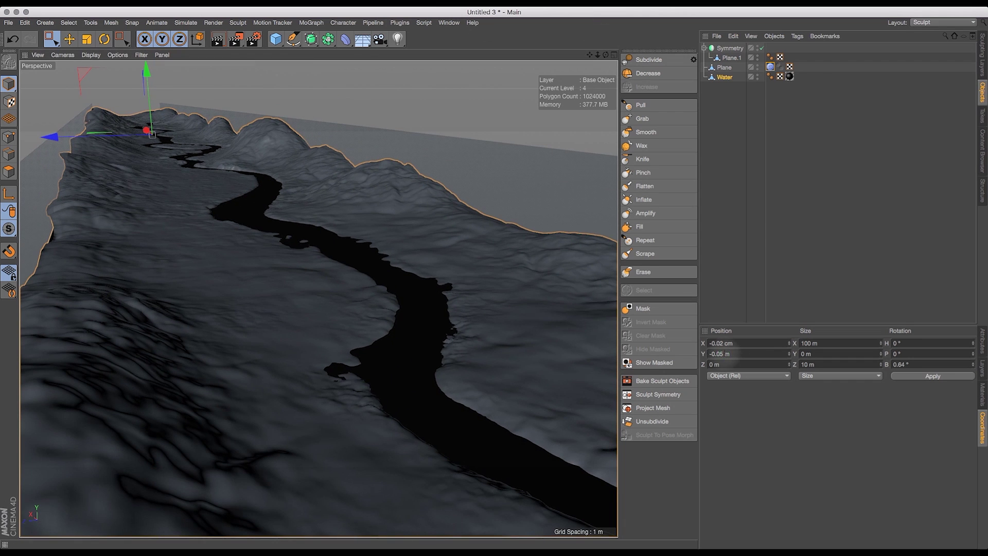
- Try a Y position of -0.03 m for the Water plane and settle on -0.07 m
double_click(722, 354)
type("-0.03")
key("Return")
double_click(725, 354)
type("-0.07")
key("Return")
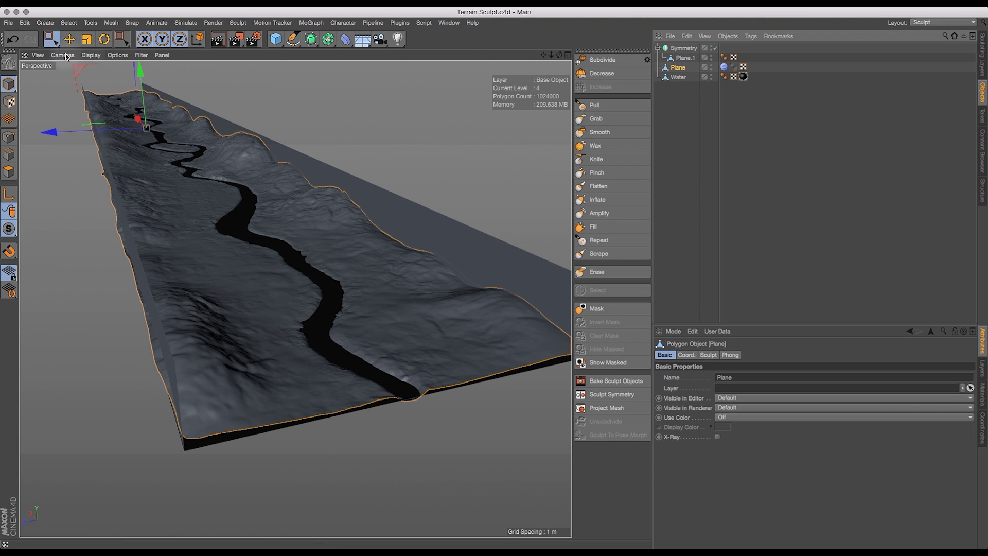
- Display the mesh lines over the shaded terrain and lower its sculpt level to 2
left_click(88, 54)
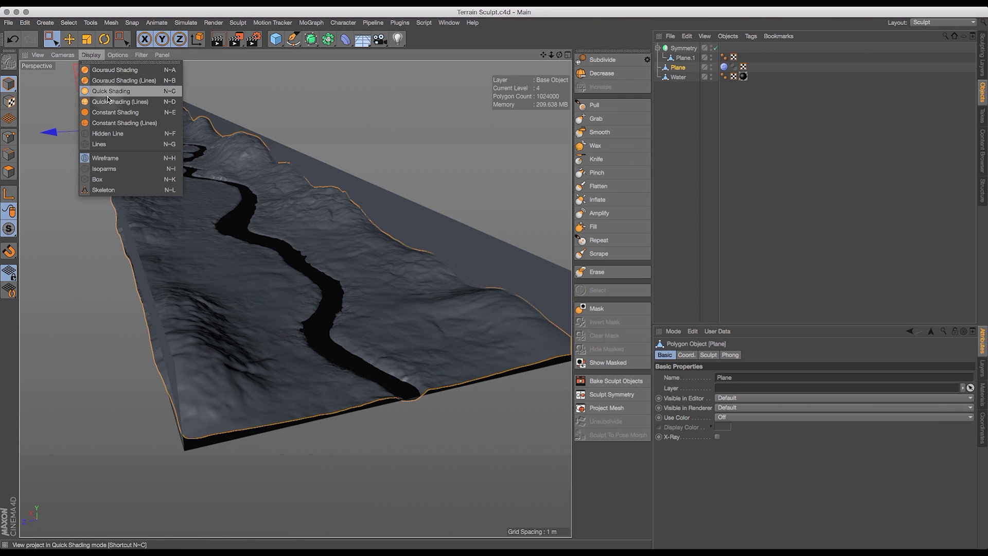
left_click(148, 123)
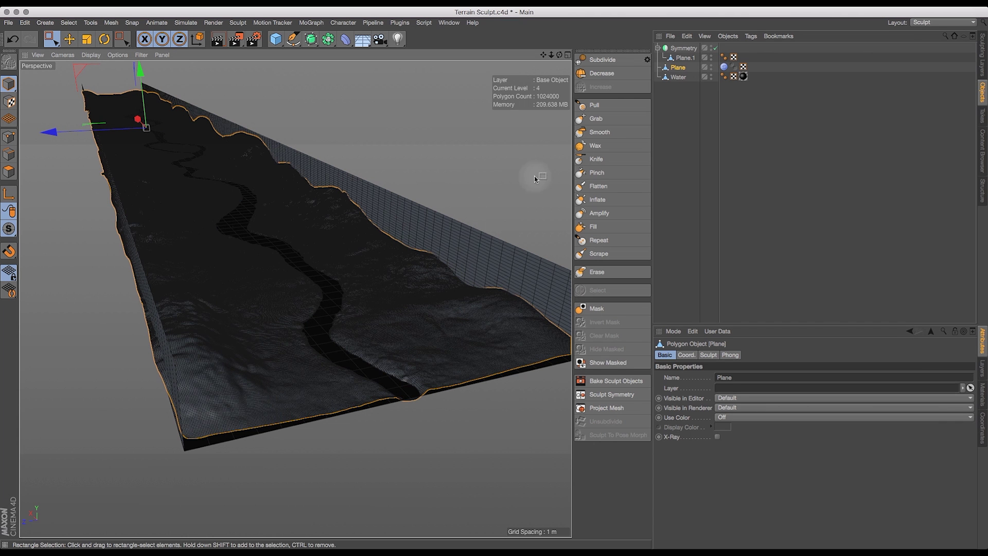
left_click_drag(552, 54, 701, 62)
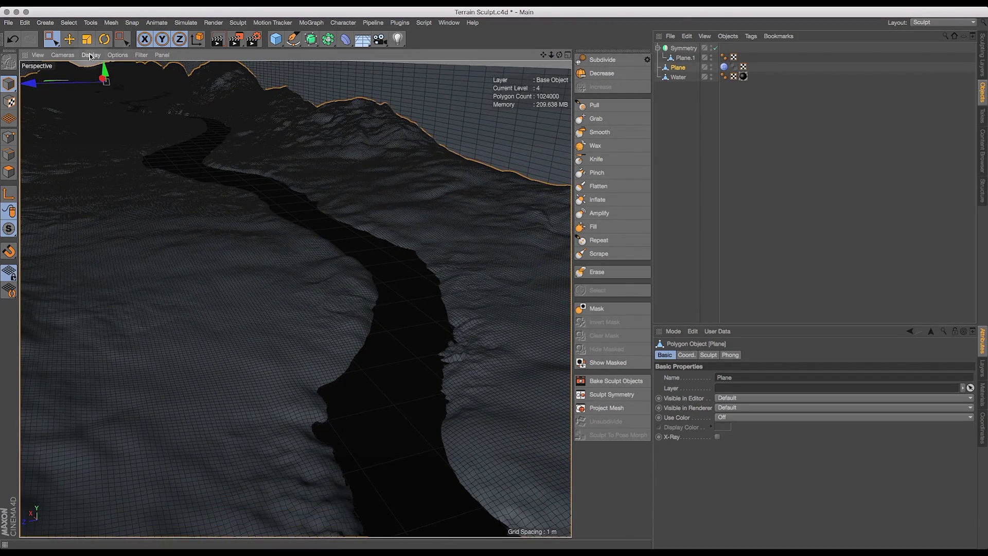
left_click(984, 45)
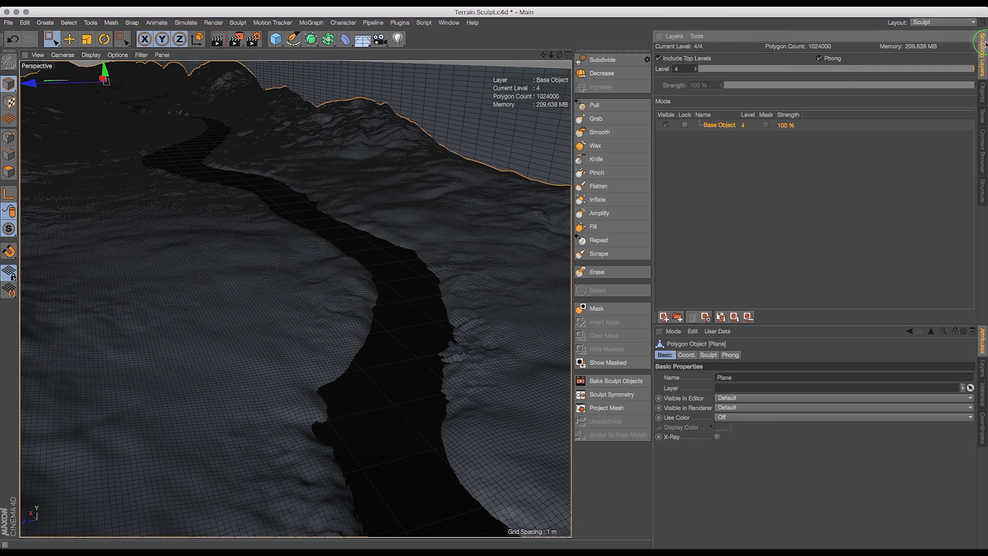
mouse_move(729, 70)
left_mouse_down()
mouse_move(712, 71)
mouse_move(767, 69)
left_mouse_up()
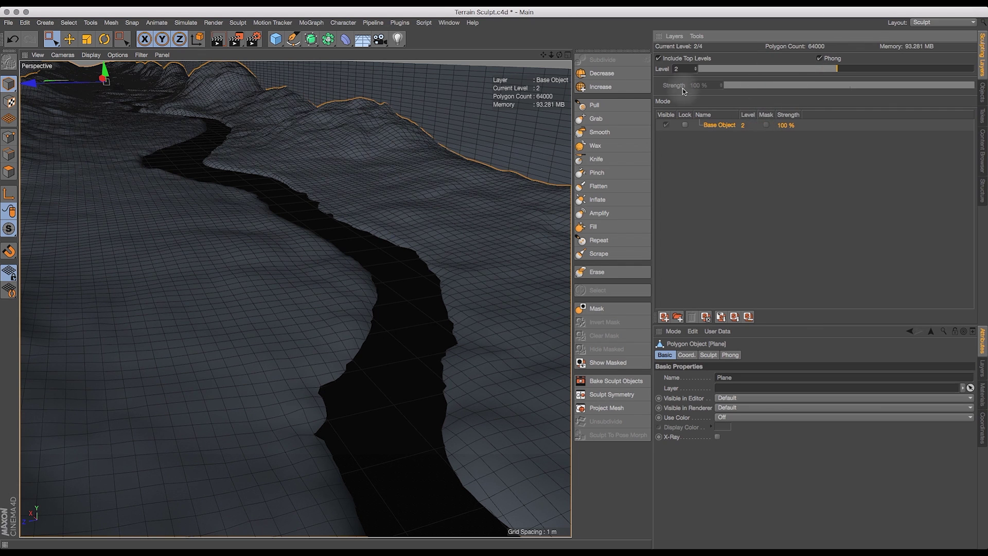
left_click_drag(551, 55, 427, 117)
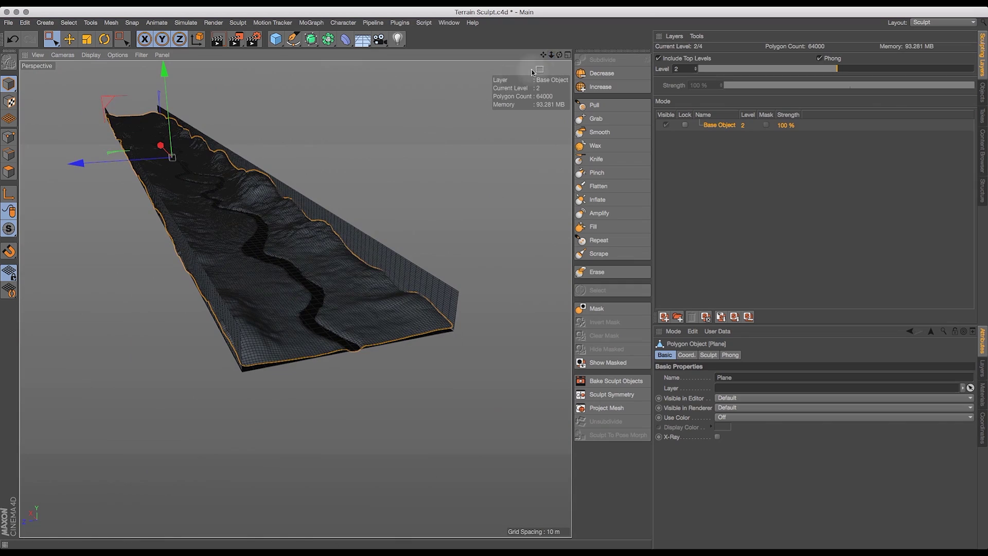
left_click_drag(559, 58, 629, 47)
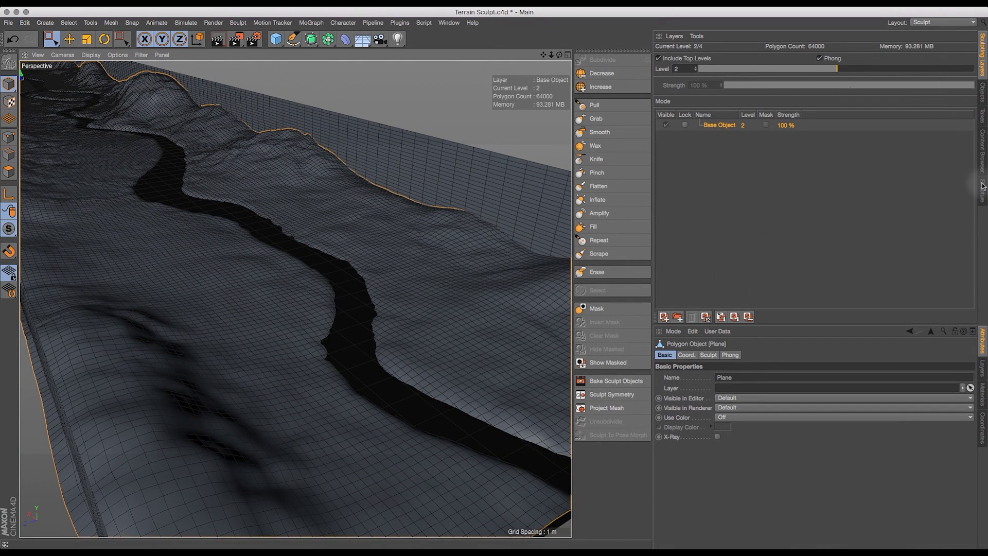
- Hide the Water plane to expose the channel bed mesh
left_click(983, 98)
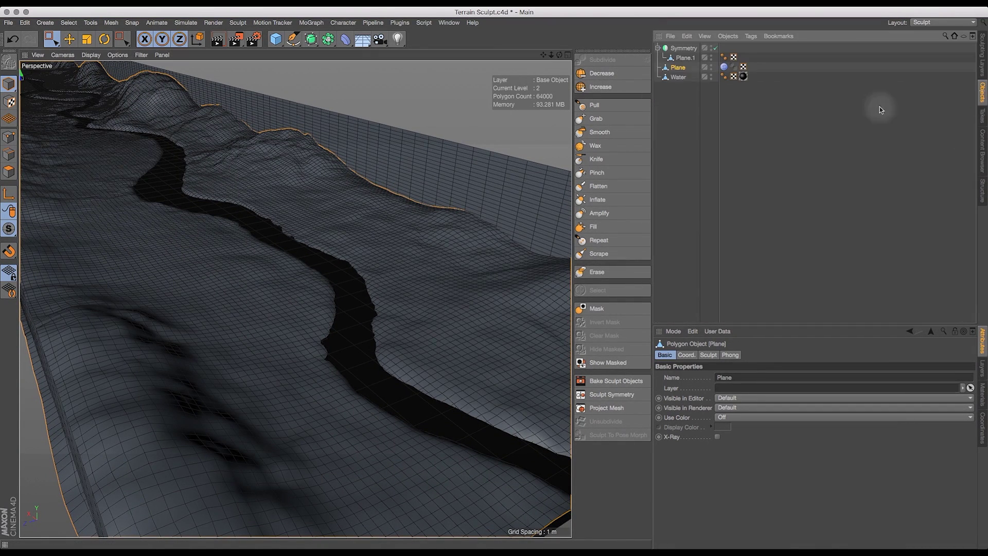
double_click(712, 75, "alt")
mouse_move(559, 55)
left_mouse_down()
mouse_move(528, 53)
mouse_move(551, 71)
left_mouse_up()
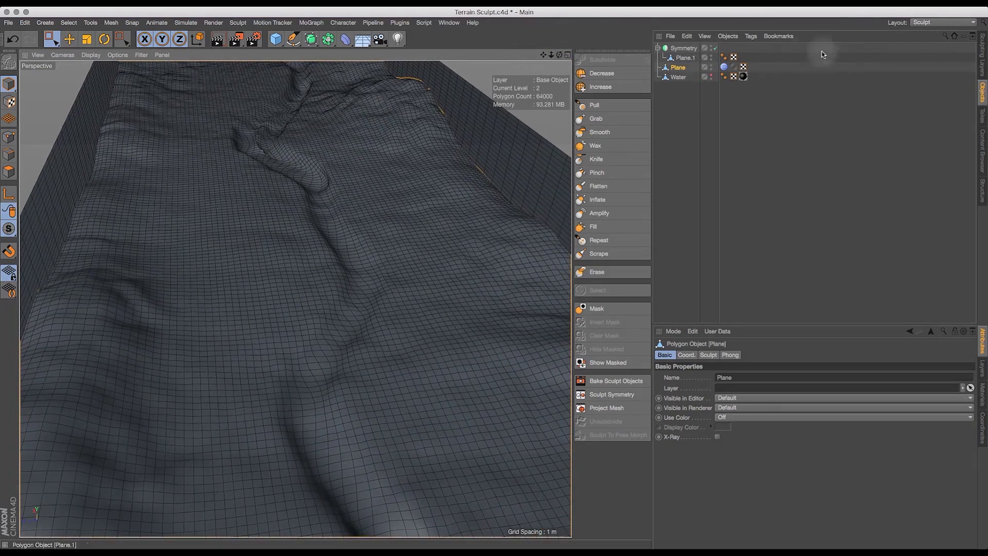
- Compare the mesh along the channel bed at sculpt levels 1 and 2
left_click(981, 43)
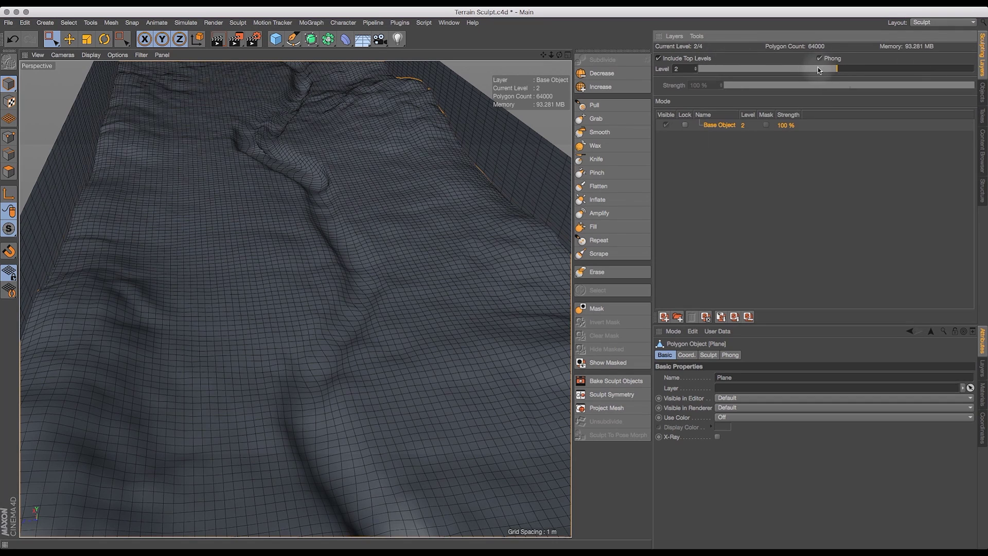
left_click_drag(817, 68, 771, 72)
left_click_drag(560, 59, 589, 60)
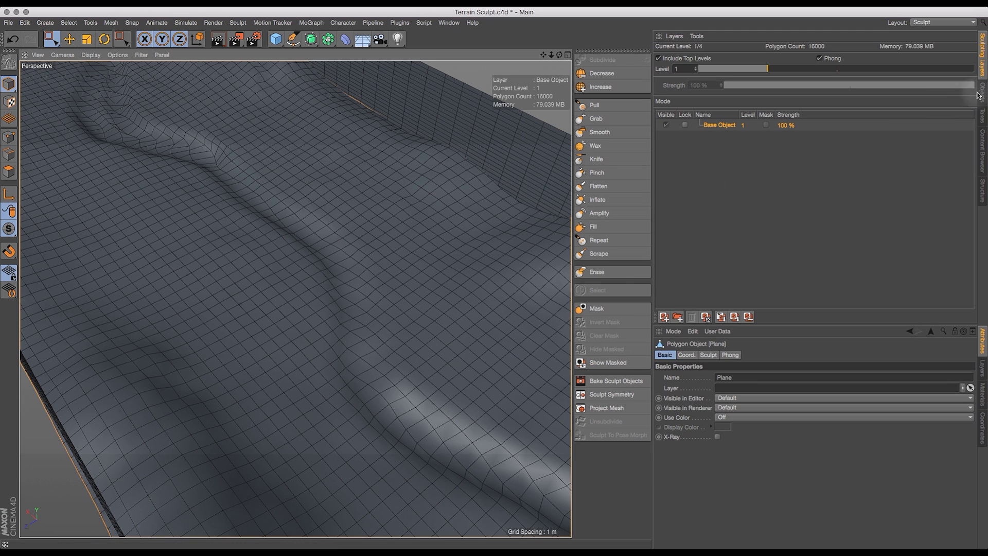
left_click_drag(779, 70, 834, 69)
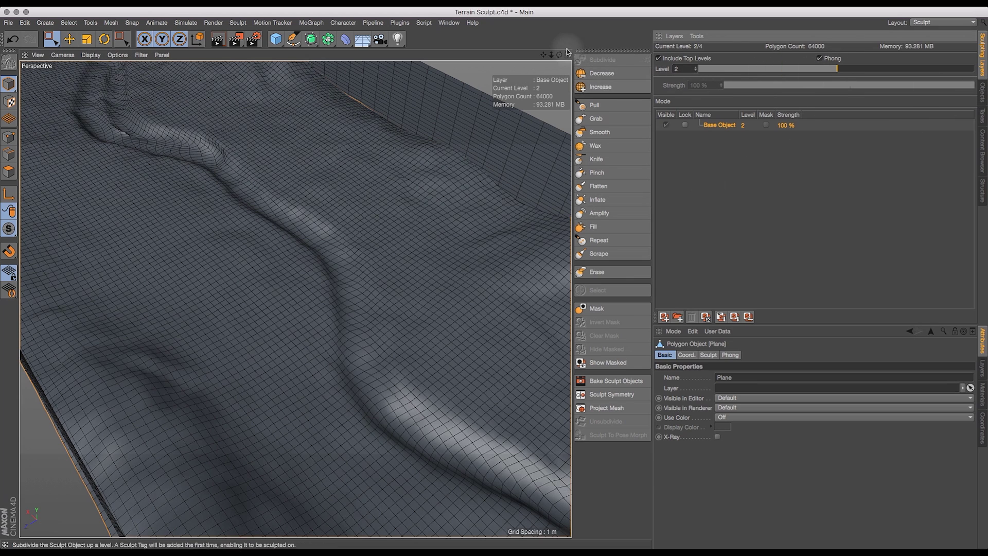
left_click_drag(563, 56, 574, 95)
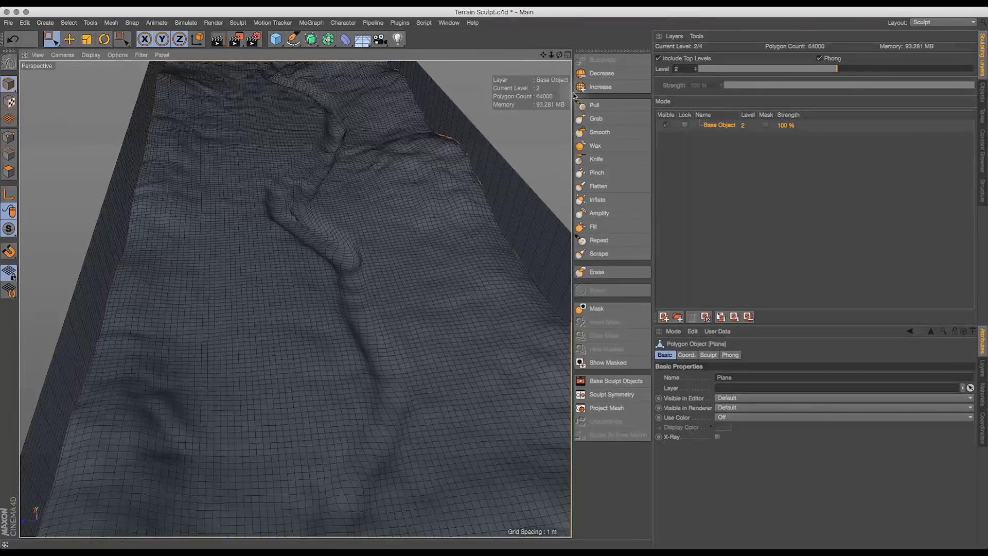
left_click_drag(551, 56, 556, 85)
- Smooth the stretched mesh at the channel bend on sculpt level 1 with the size 3 Smooth brush, and return to level 2
left_click_drag(796, 70, 672, 82)
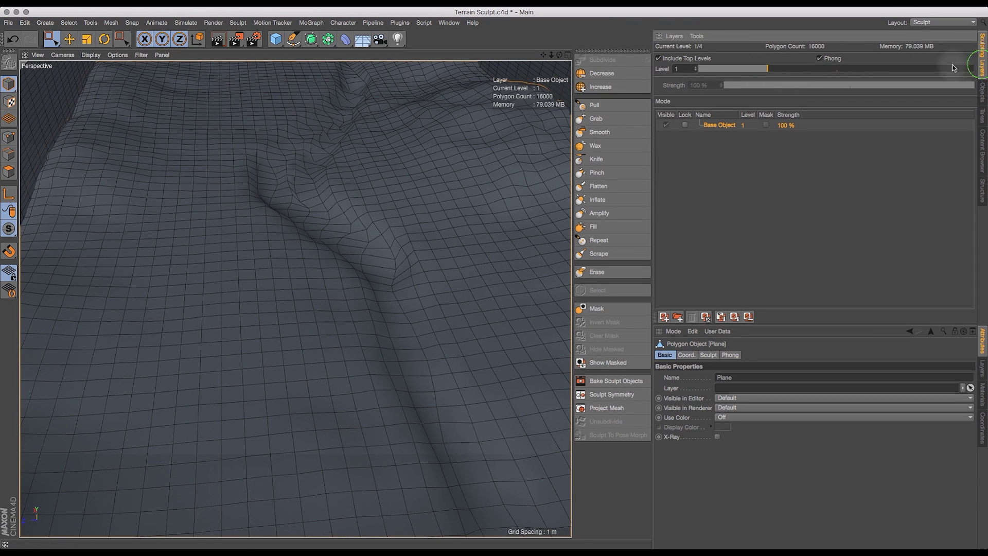
left_click(599, 131)
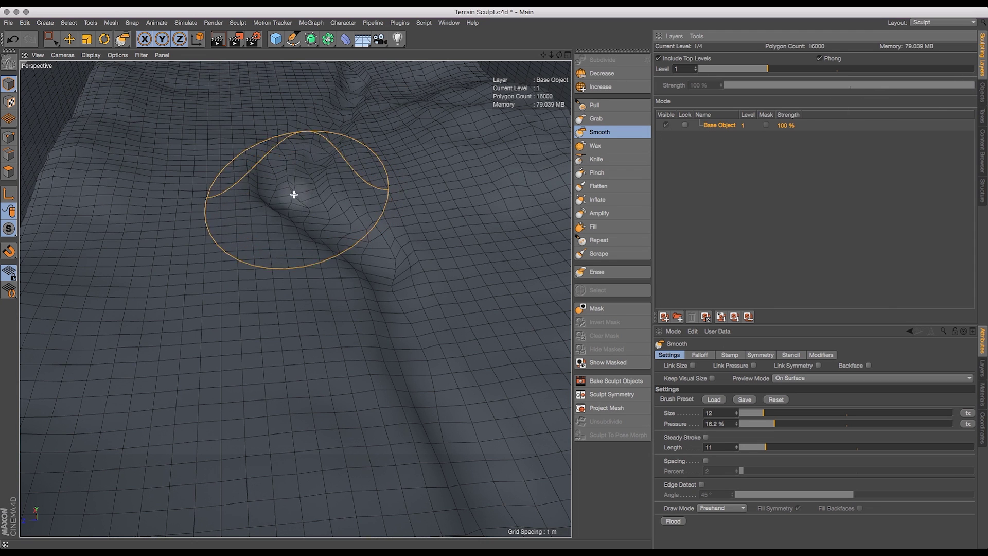
key("bracketleft")
key("bracketleft")
key("bracketleft")
key("bracketleft")
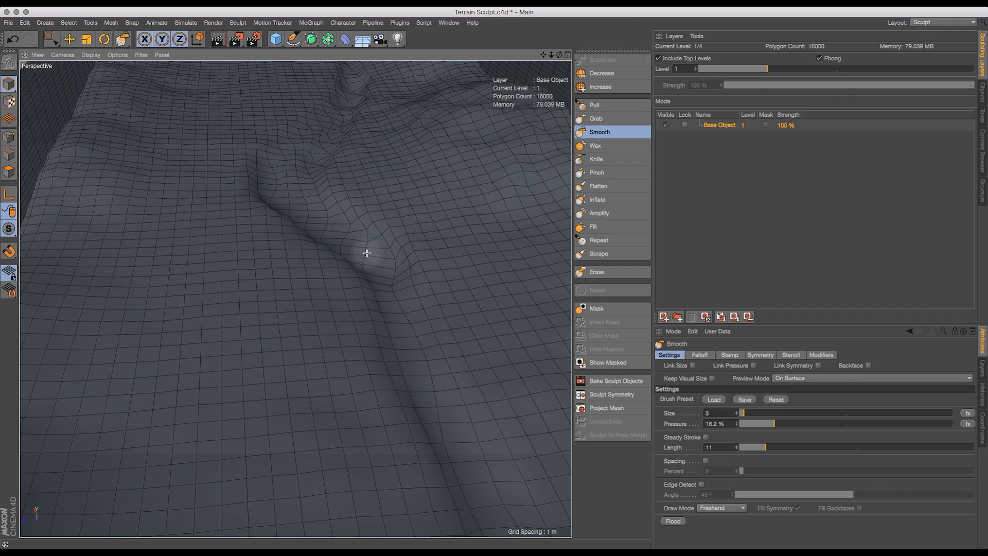
left_click_drag(552, 55, 556, 123)
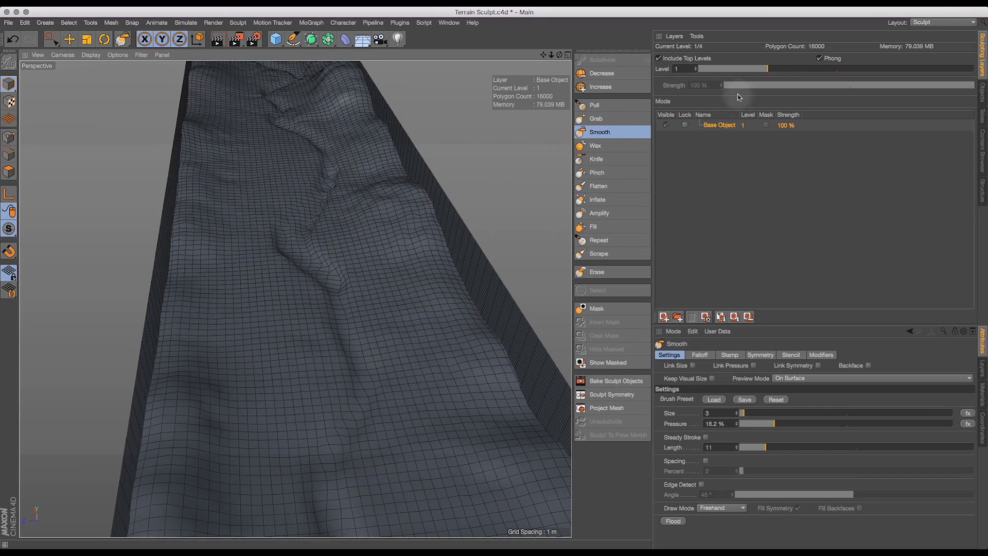
left_click_drag(779, 69, 810, 71)
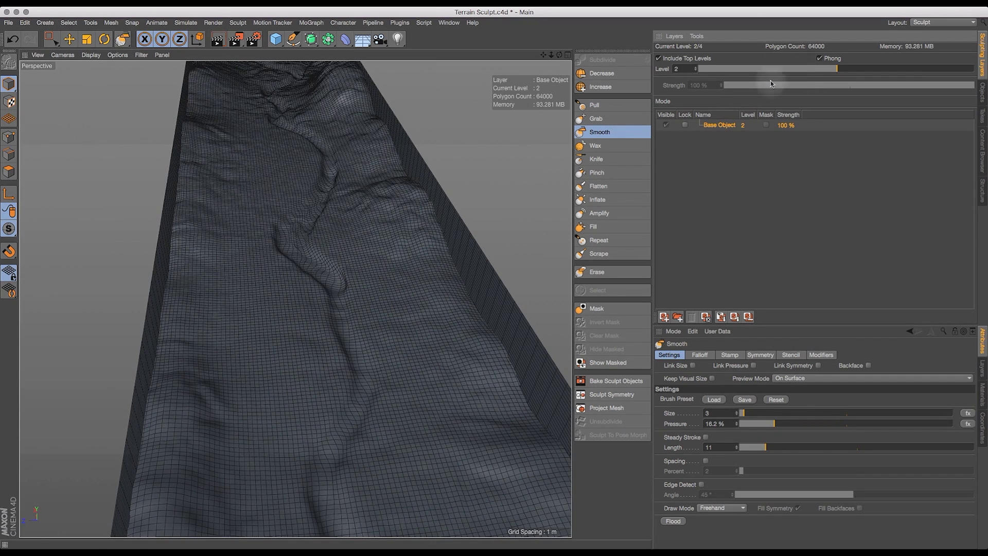
- Inspect the channel mesh from above at sculpt levels 1 and 2
left_click_drag(559, 54, 559, 114)
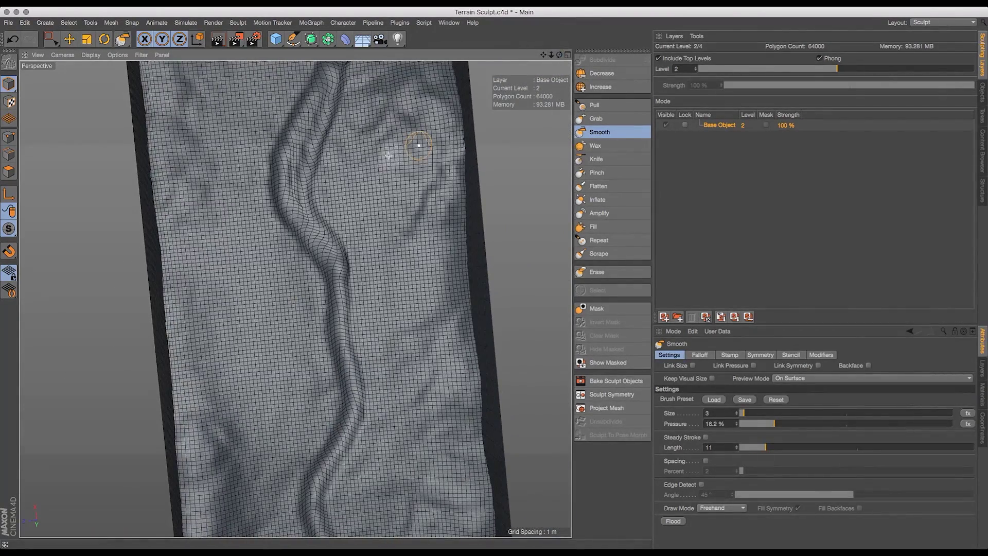
left_click_drag(787, 72, 768, 69)
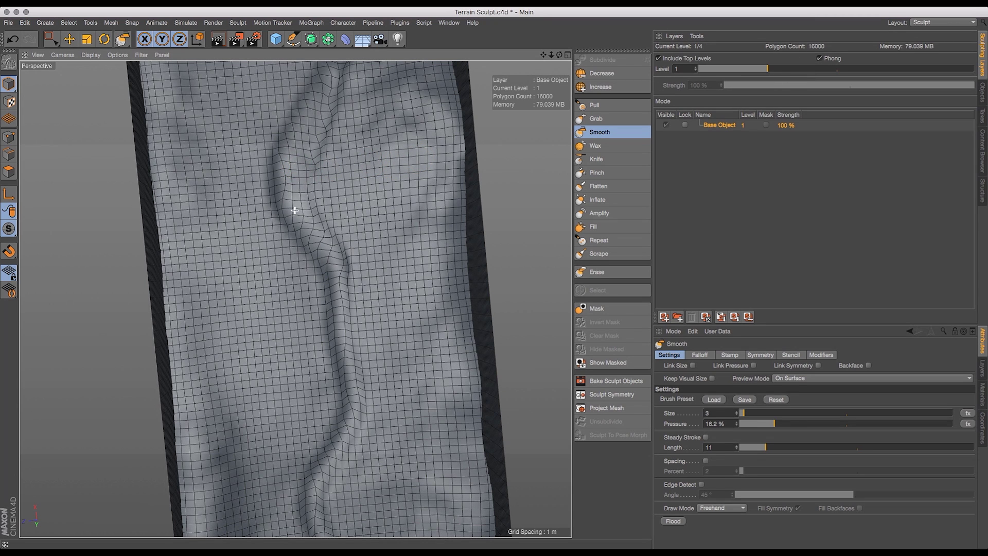
left_click(817, 68)
left_click_drag(560, 54, 560, 55)
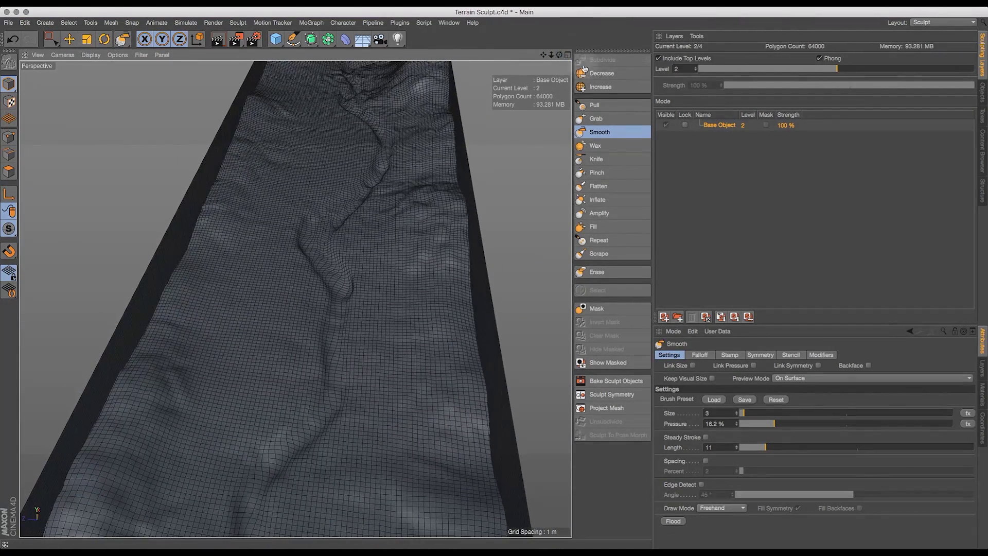
- Try reshaping the narrow channel bend with the Grab brush at size 3, and undo the strokes
left_click(615, 119)
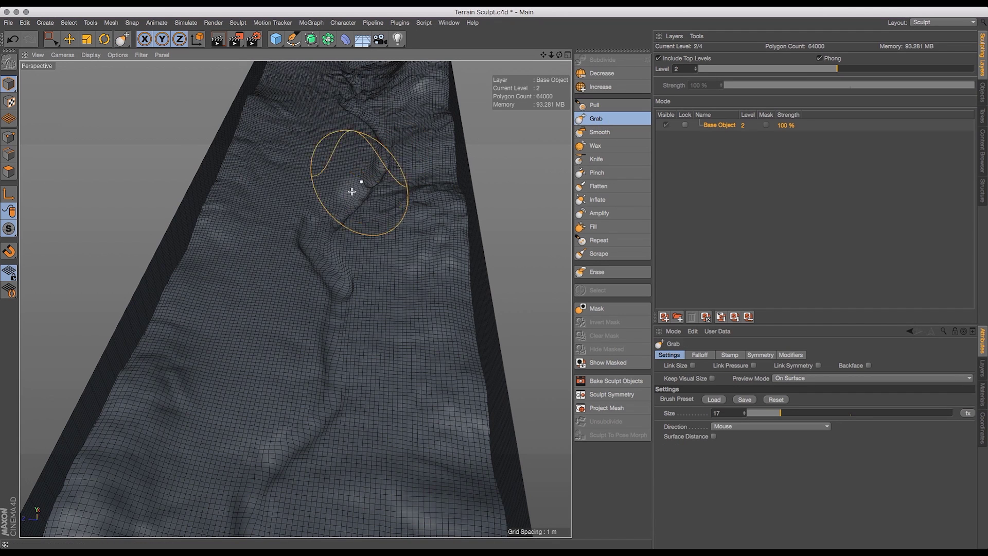
key("bracketleft")
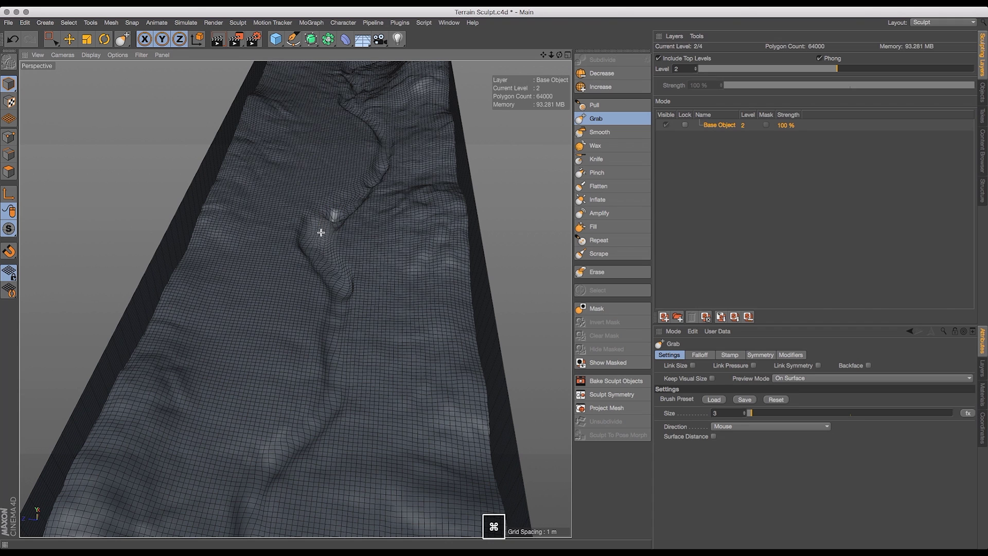
key("super+z")
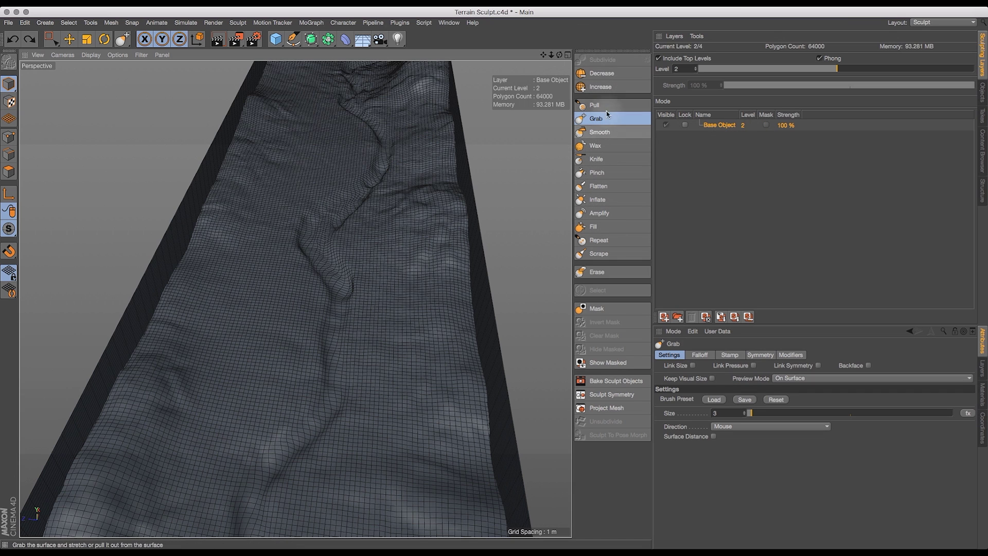
mouse_move(333, 216)
left_mouse_down("super")
mouse_move(324, 222)
mouse_move(337, 217)
left_mouse_up("super")
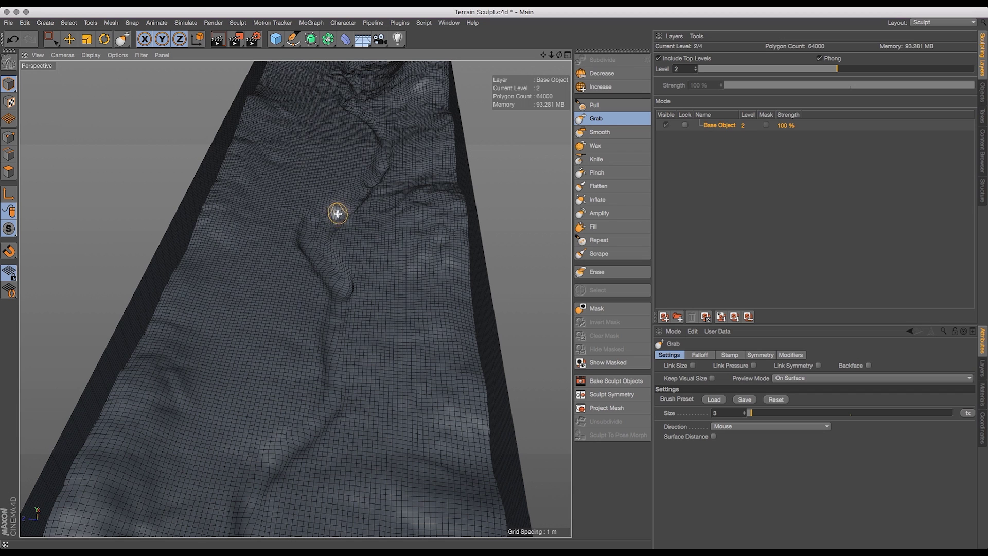
key("super+z")
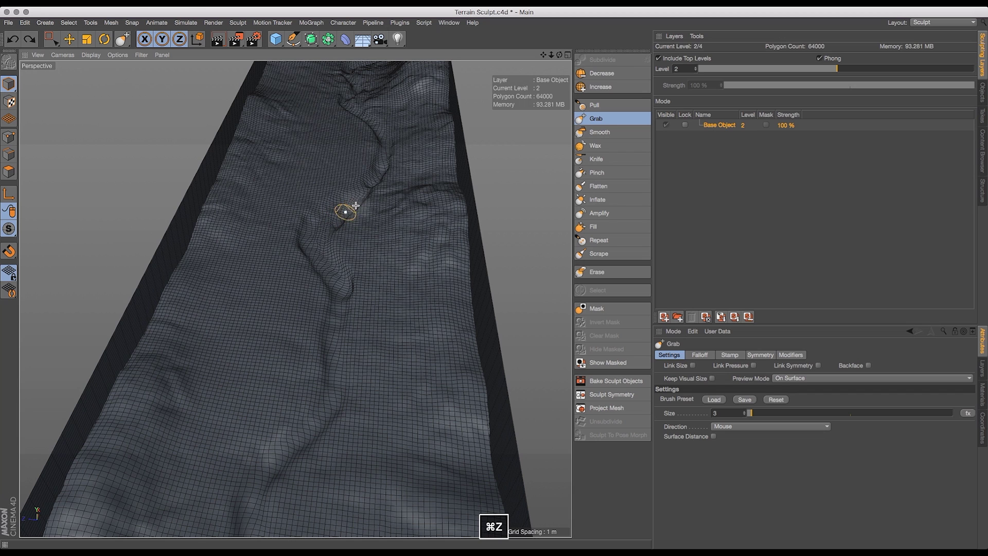
- Try reworking the channel bend with the size 20 Pull brush and the size 5 Inflate brush, undoing each stroke
left_click(609, 106)
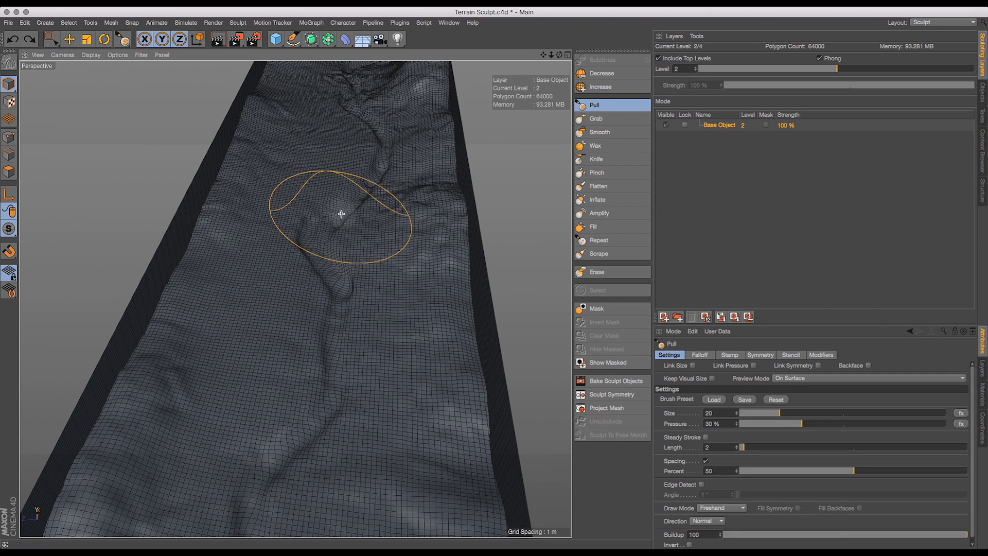
key("super+z")
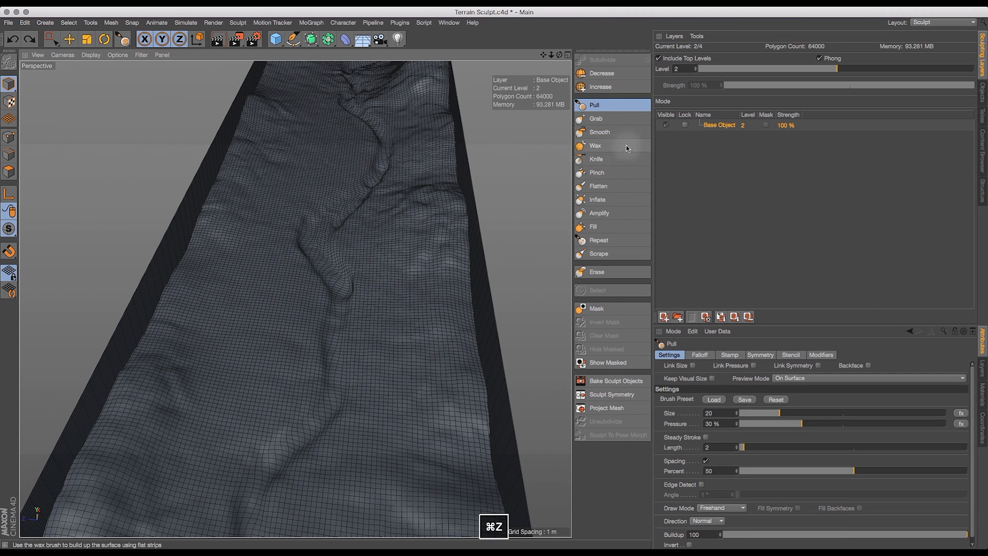
left_click(612, 200)
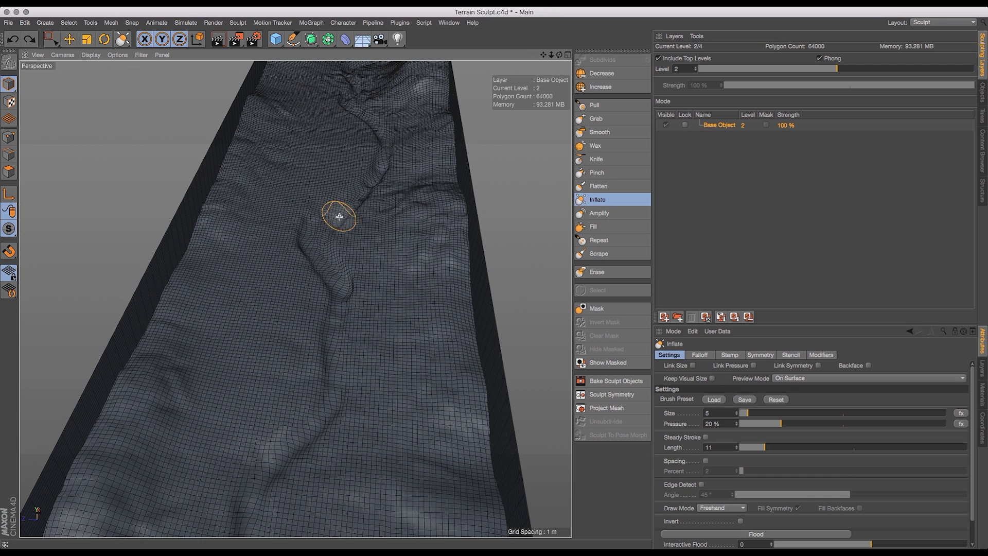
left_click_drag(317, 242, 320, 259, "super")
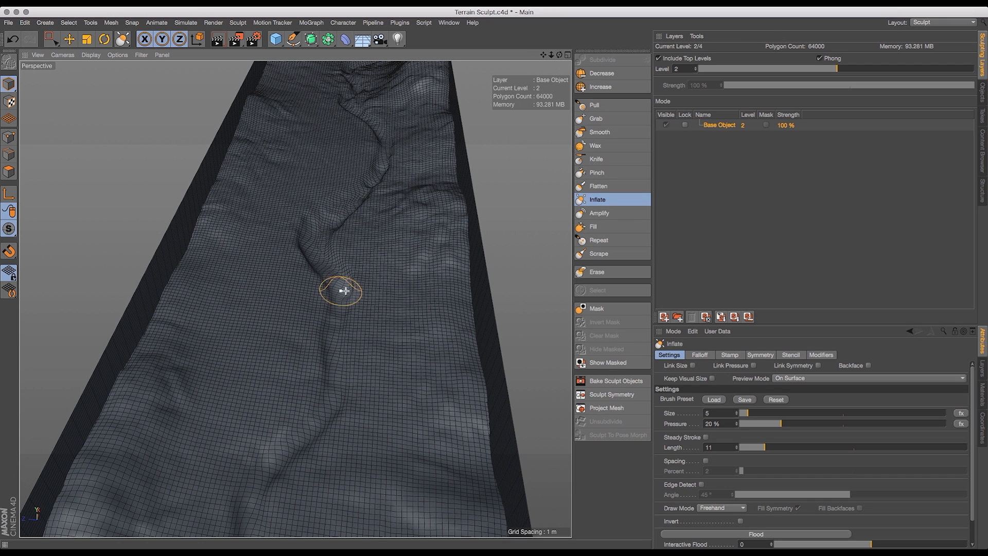
key("super+z")
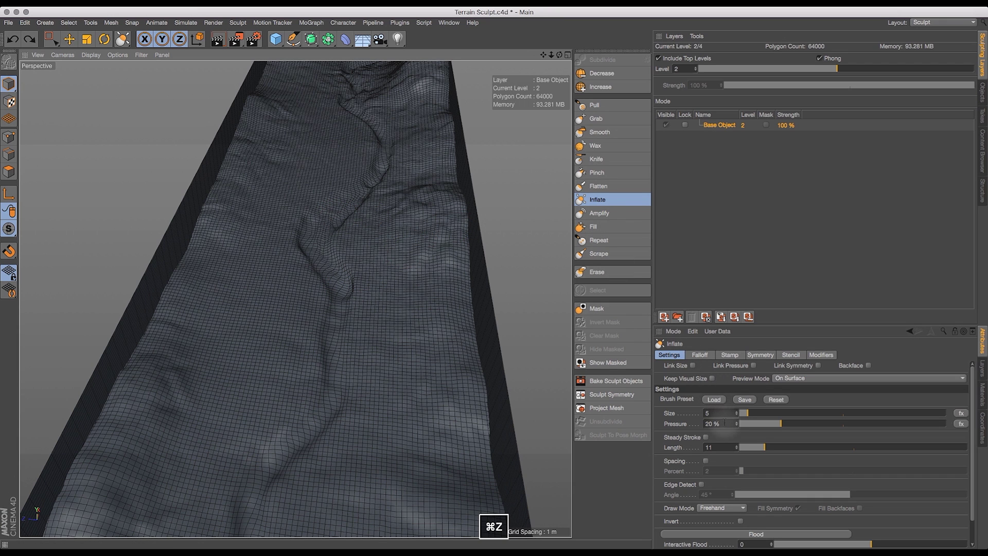
- Carve the channel bend with the inverted Inflate brush at size 4 and 10% pressure
left_click_drag(725, 424, 651, 413)
left_click_drag(711, 411, 658, 406)
type("4")
key("Return")
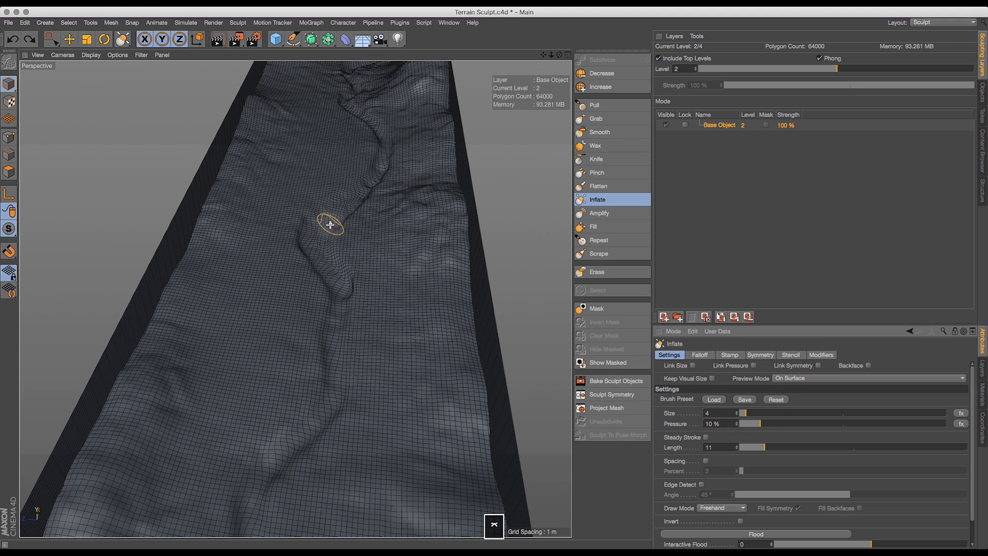
key("super")
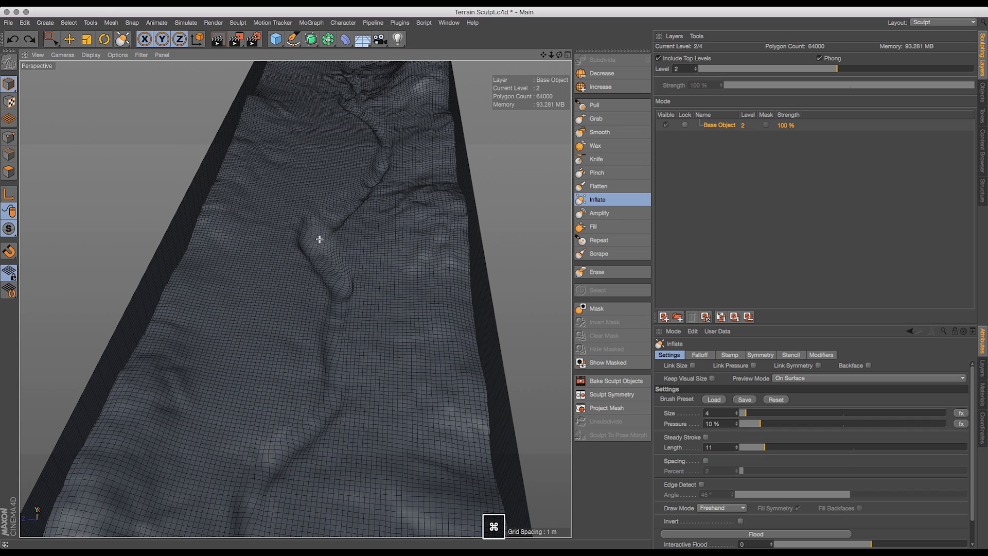
key("super+shift+z")
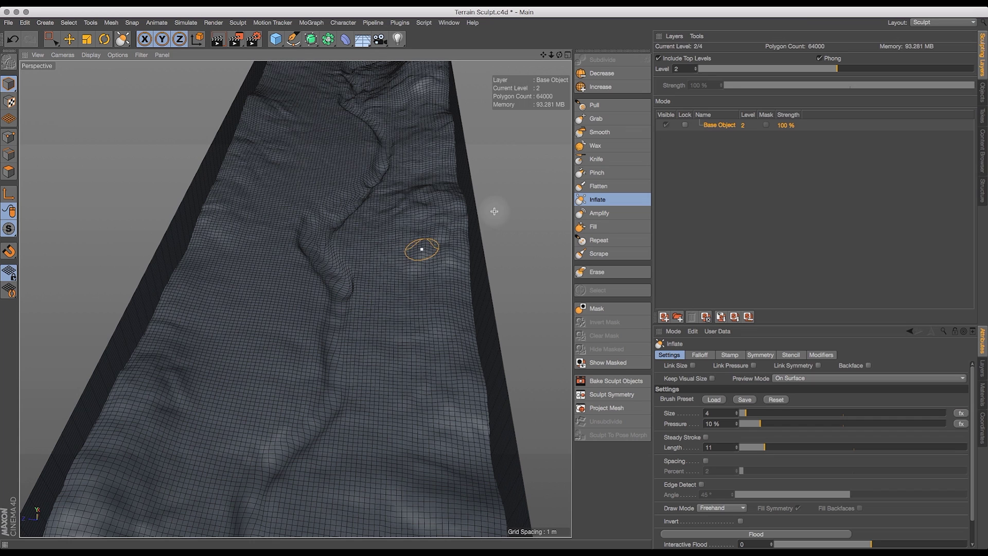
- Examine the terrain mesh from different angles at sculpt levels 3, 2 and 1
left_click(610, 131)
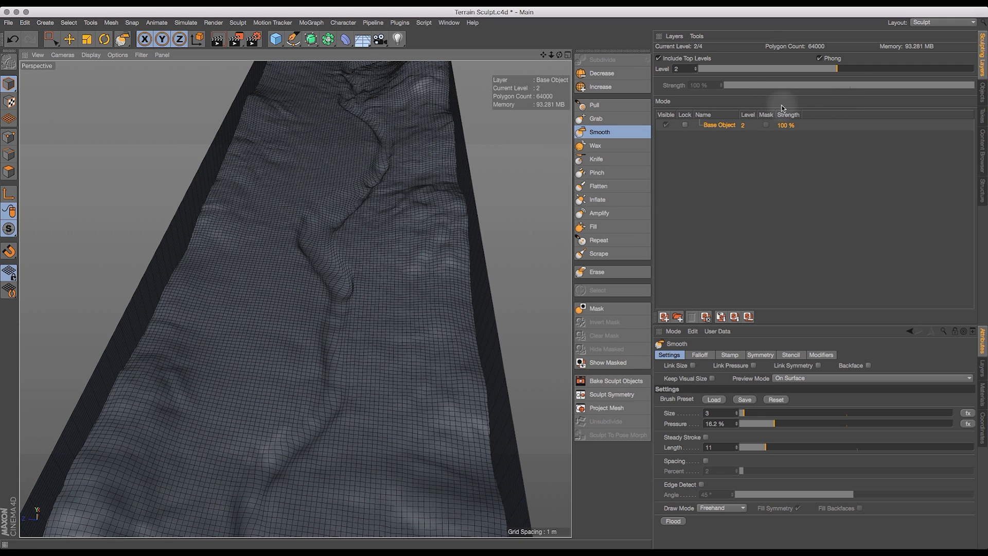
left_click_drag(860, 68, 880, 67)
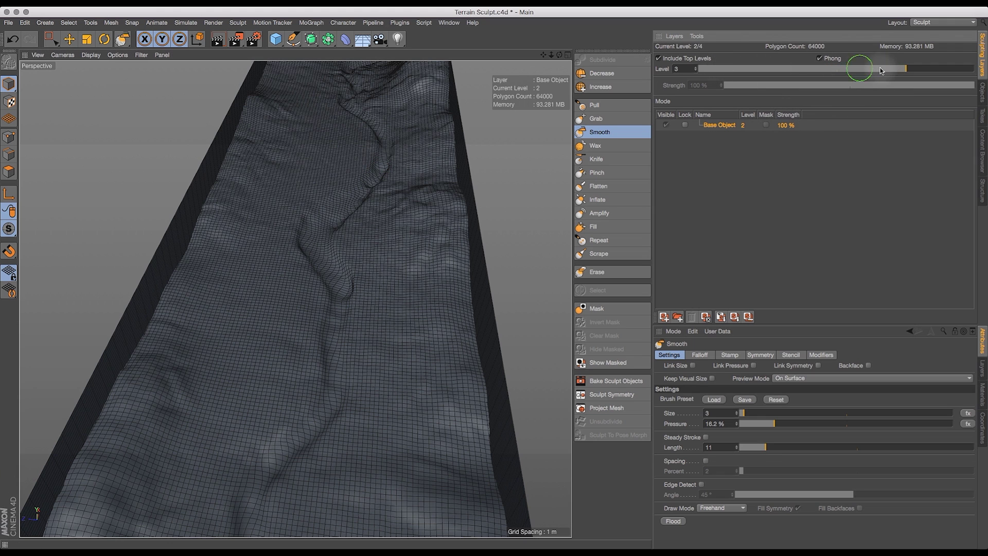
left_click(616, 89)
mouse_move(560, 55)
left_mouse_down()
mouse_move(574, 33)
mouse_move(569, 46)
mouse_move(614, 65)
mouse_move(619, 43)
mouse_move(616, 64)
mouse_move(784, 62)
left_mouse_up()
left_click_drag(907, 71, 837, 69)
mouse_move(561, 57)
left_mouse_down()
mouse_move(551, 29)
mouse_move(526, 27)
mouse_move(566, 38)
left_mouse_up()
left_click_drag(807, 75, 746, 78)
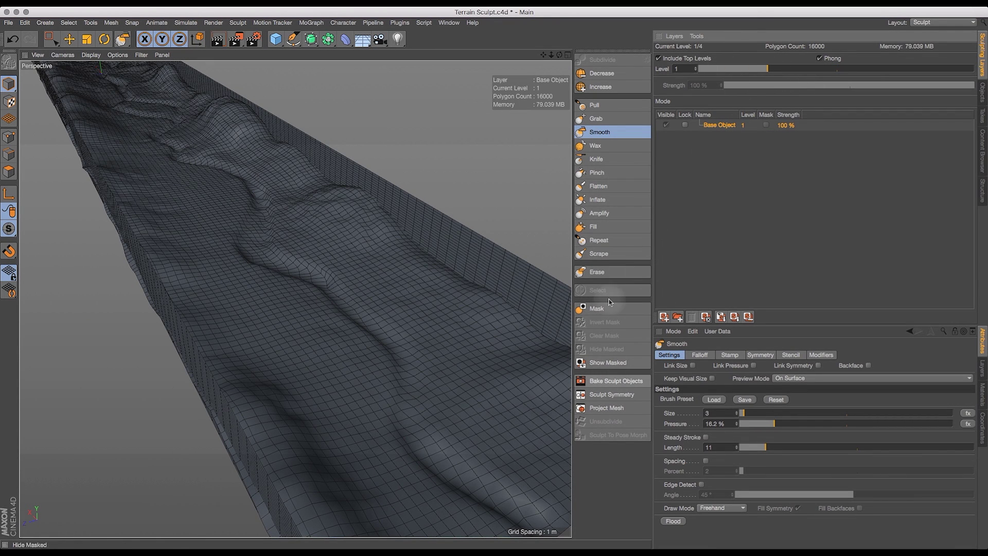
- Raise the terrain Plane's sculpt level to 4 and display it in Quick Shading without mesh lines
left_click(983, 90)
left_click(677, 67)
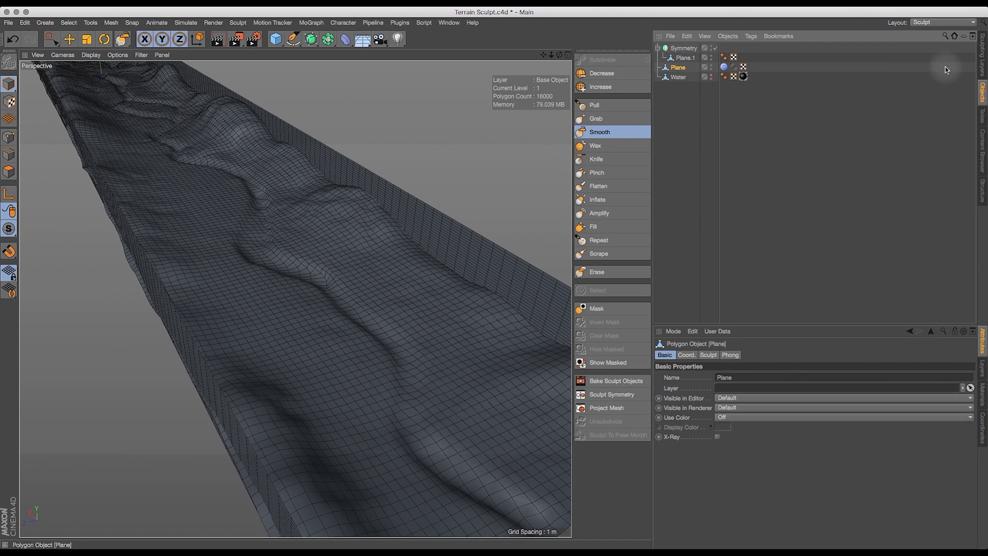
left_click(984, 58)
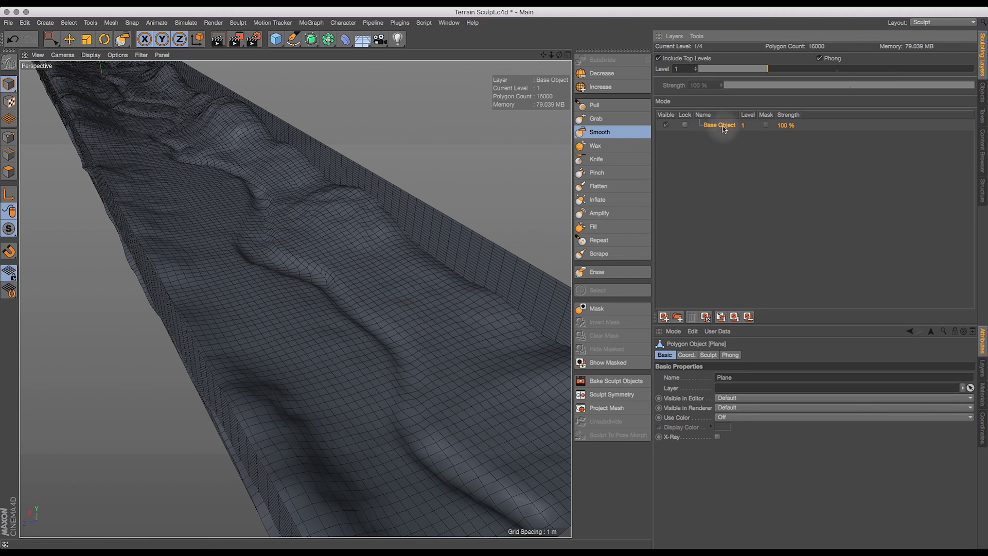
left_click_drag(794, 69, 973, 69)
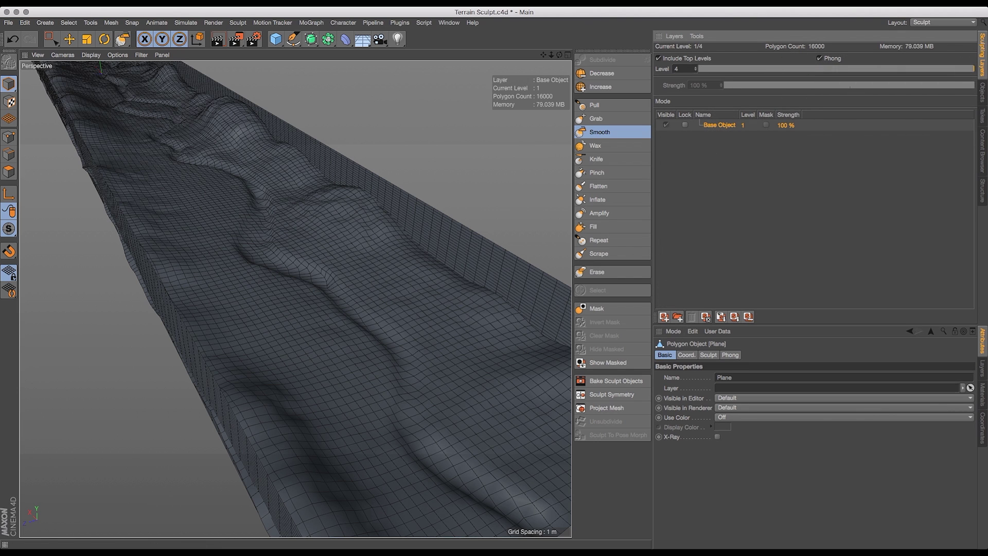
left_click(92, 56)
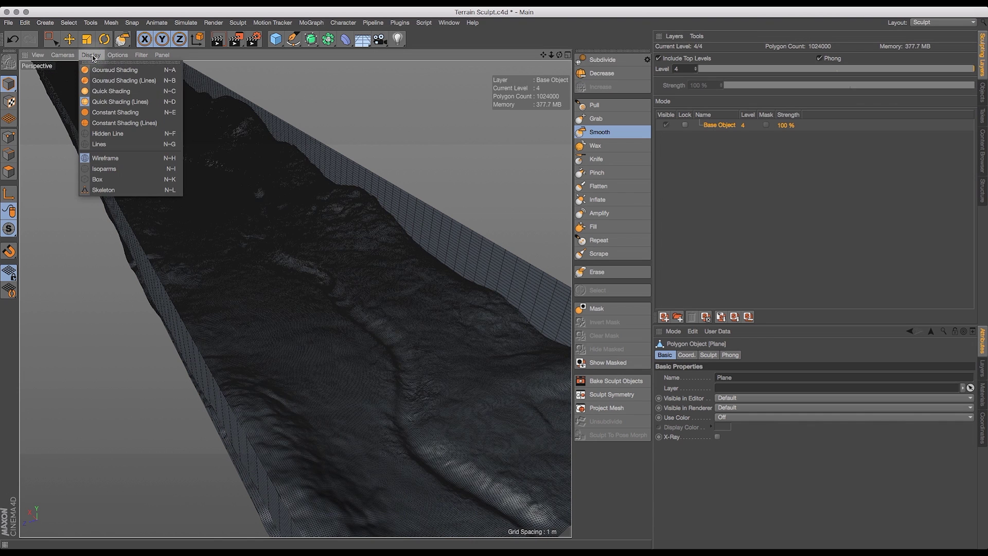
left_click(98, 91)
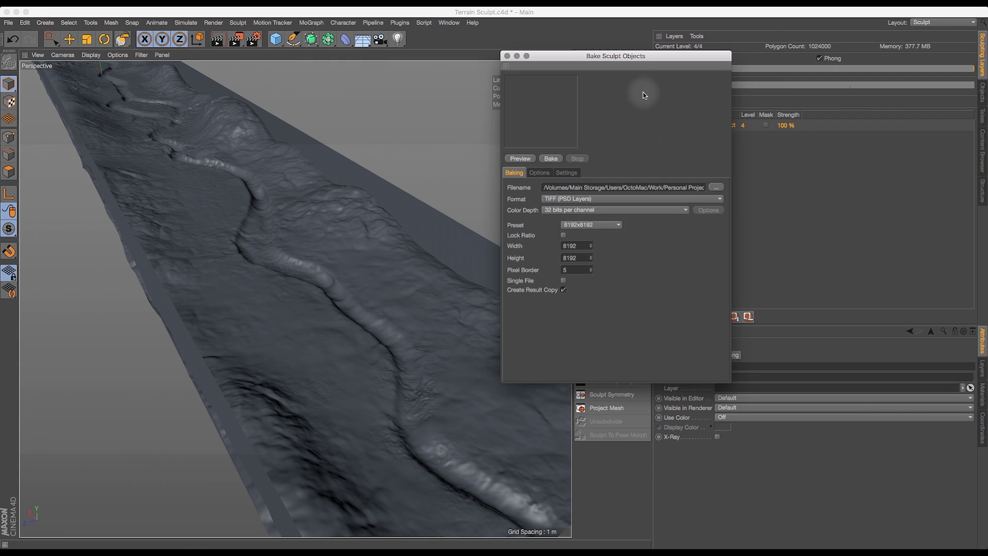
- For baking the sculpt objects, append /Terrain to the output path ending in Space Colony Tutorial
left_click_drag(635, 57, 745, 68)
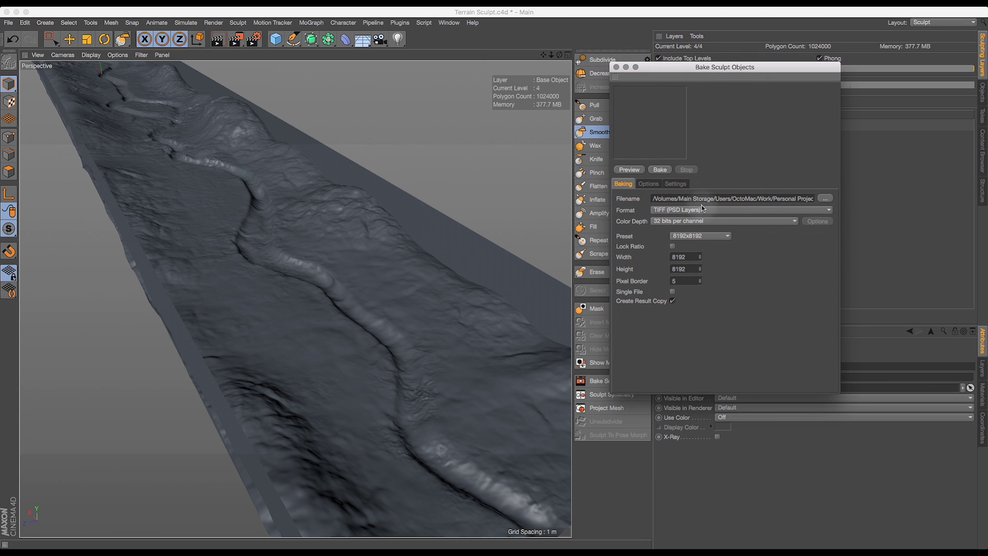
left_click(807, 199)
key("Right")
key("Right")
key("Right")
key("Right")
key("Right")
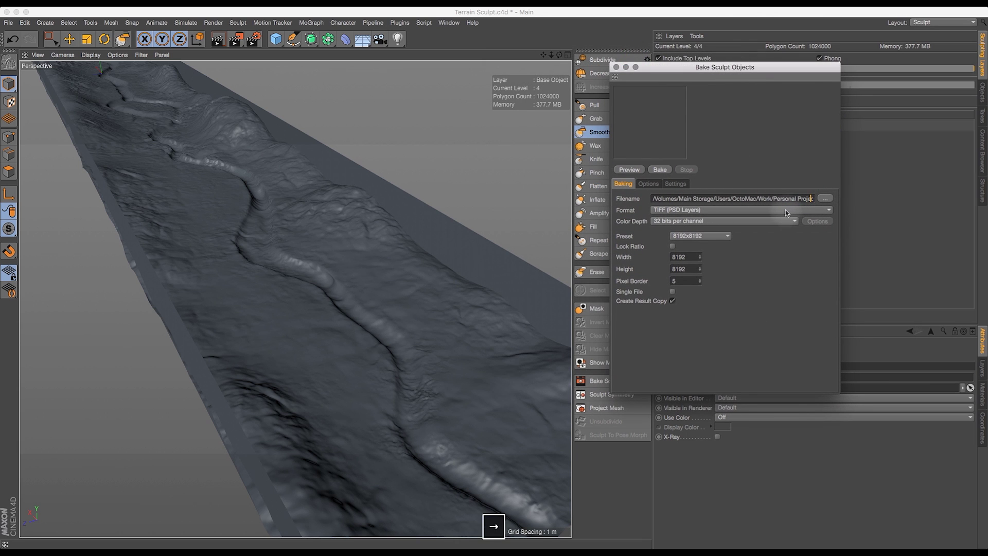
key("Right")
key("Right")
key("Right")
key("Right")
key("Right")
key("Right")
key("Right")
key("Right")
key("Right")
key("Right")
key("Right")
key("Right")
key("Right")
key("Right")
key("Right")
key("Right")
key("Right")
key("Right")
key("Right")
key("Right")
key("Right")
key("Right")
key("Right")
key("Right")
key("Right")
key("Right")
key("Right")
key("Right")
key("Right")
key("Right")
key("Right")
key("Right")
key("Right")
key("Right")
key("Right")
key("Right")
key("Right")
key("Right")
key("Right")
key("Right")
key("Right")
key("Right")
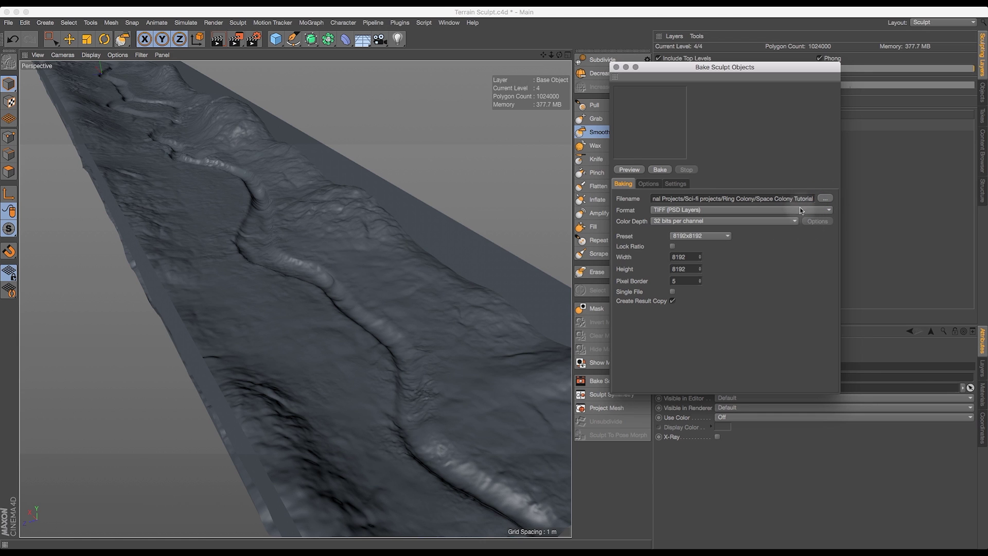
type("/")
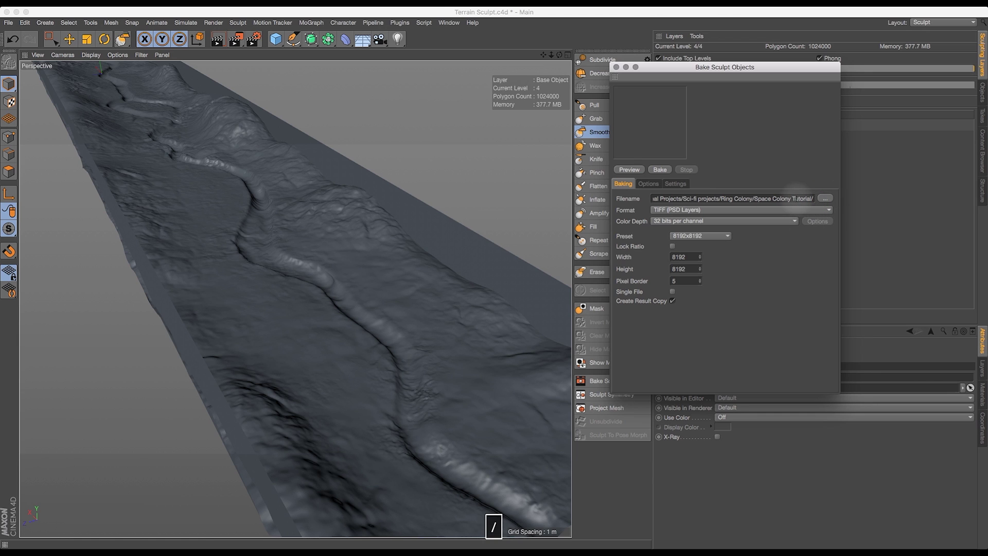
type("Terrain")
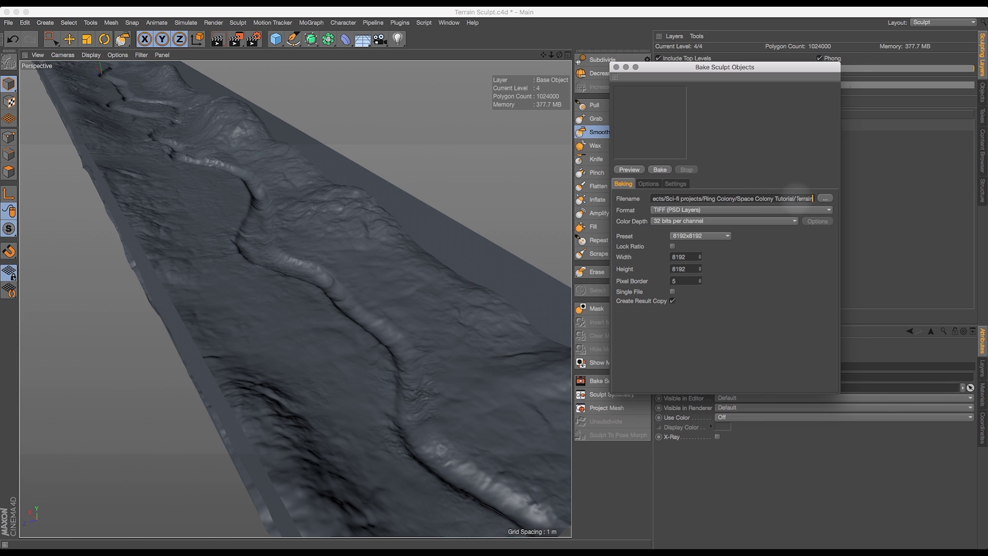
- Name the bake output file TerrainDisp in the Space Colony Tutorial folder
type(" Sculpt")
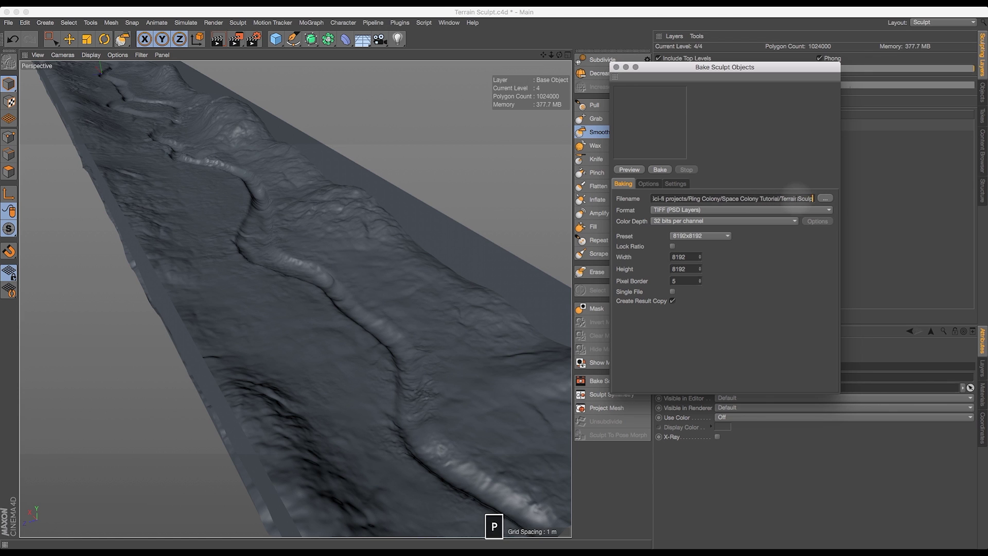
key("BackSpace")
key("BackSpace")
key("BackSpace")
key("BackSpace")
key("BackSpace")
key("BackSpace")
key("BackSpace")
type("Disp")
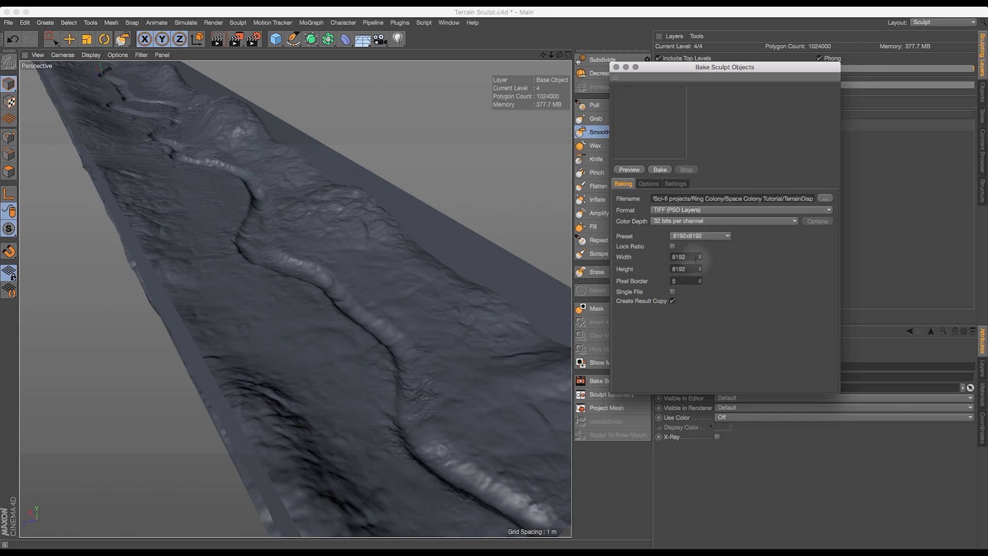
- Set a custom bake resolution with a width of 20480 and a height of 2048
left_click(704, 236)
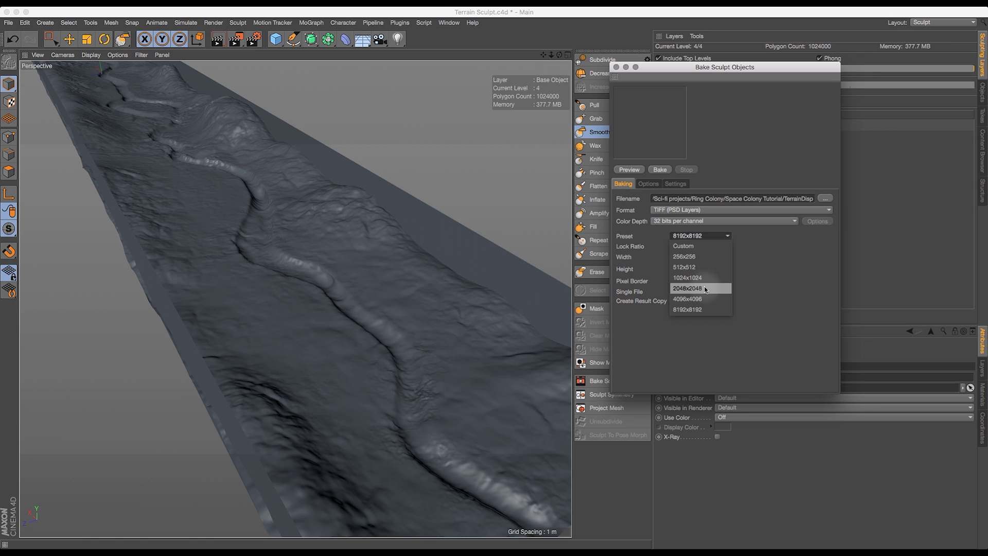
left_click(698, 309)
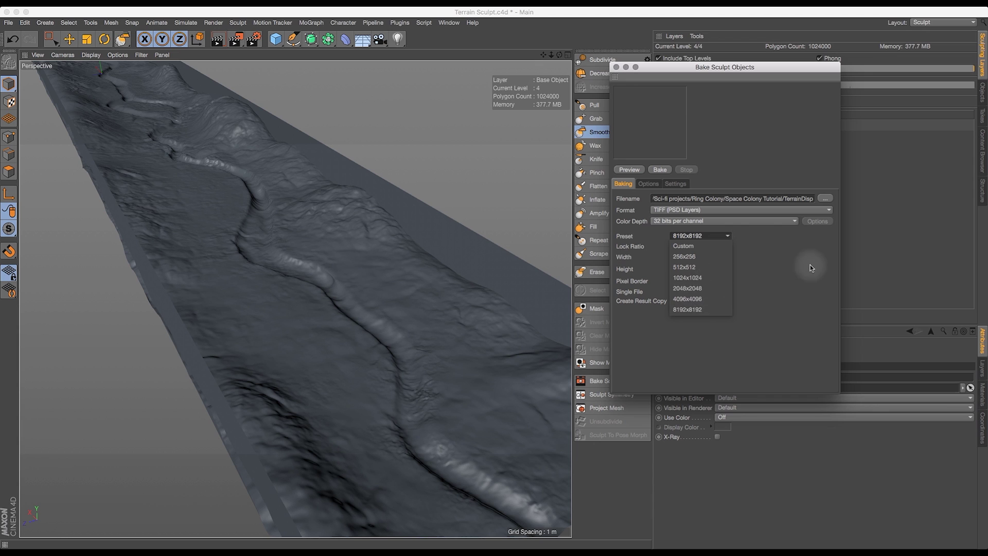
double_click(680, 268)
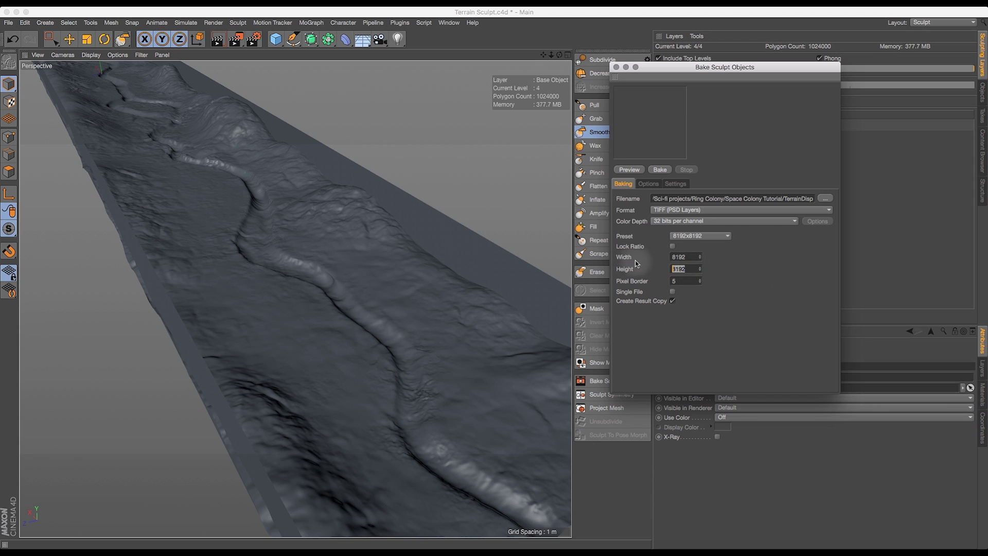
type("2048")
left_click_drag(692, 258, 633, 259)
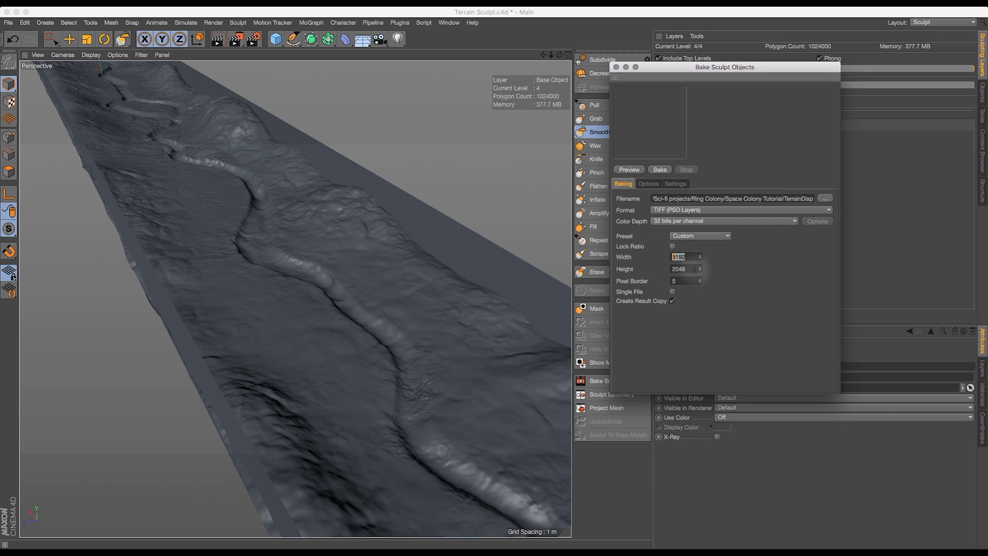
type("20480")
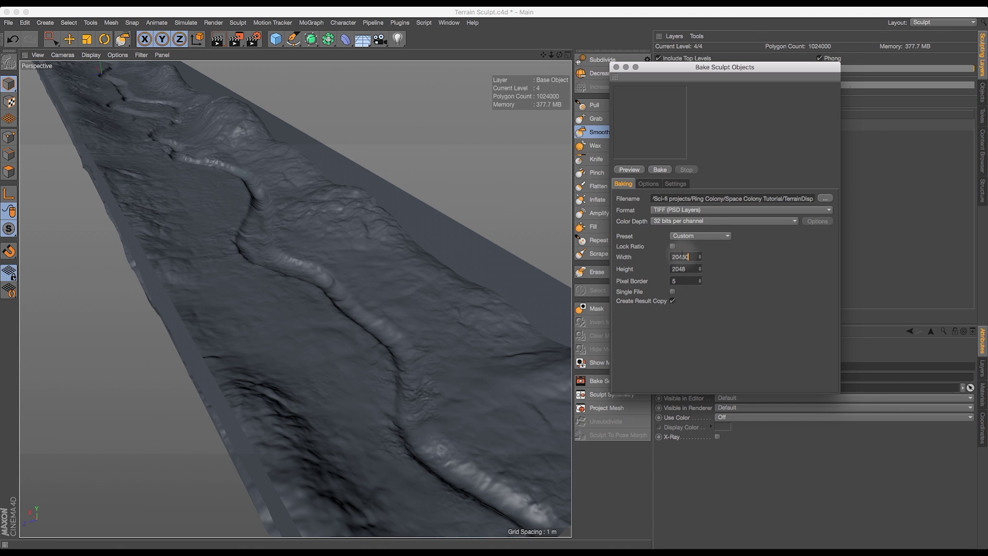
- Add the Normal map to the bake and set the low-res target object to Level 1
mouse_move(544, 55)
left_mouse_down()
mouse_move(483, 92)
mouse_move(361, 96)
left_mouse_up()
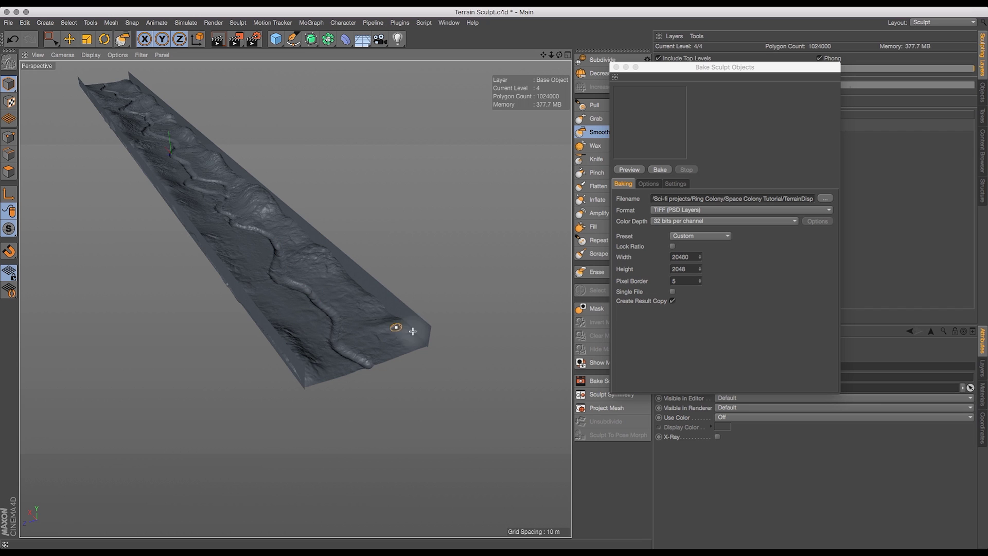
left_click(649, 183)
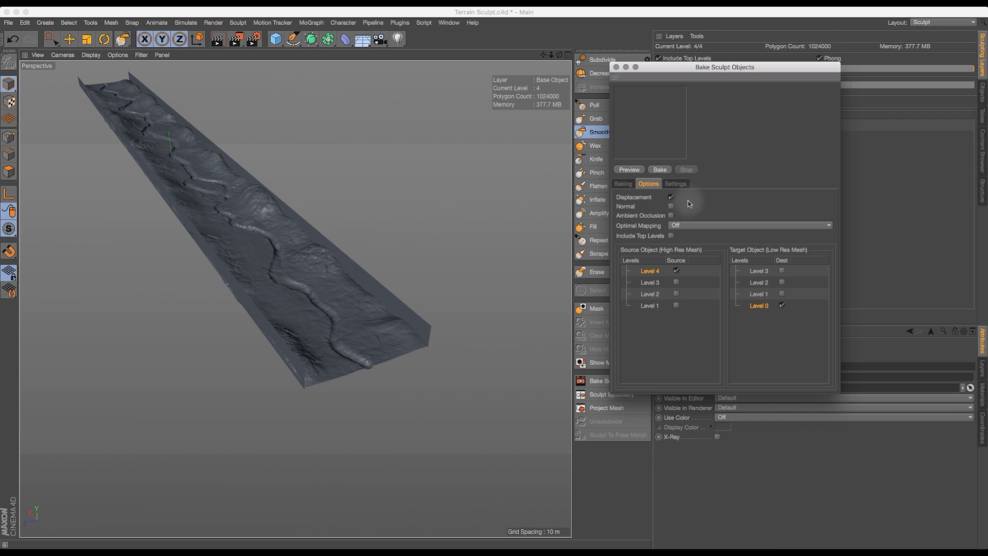
left_click(672, 206)
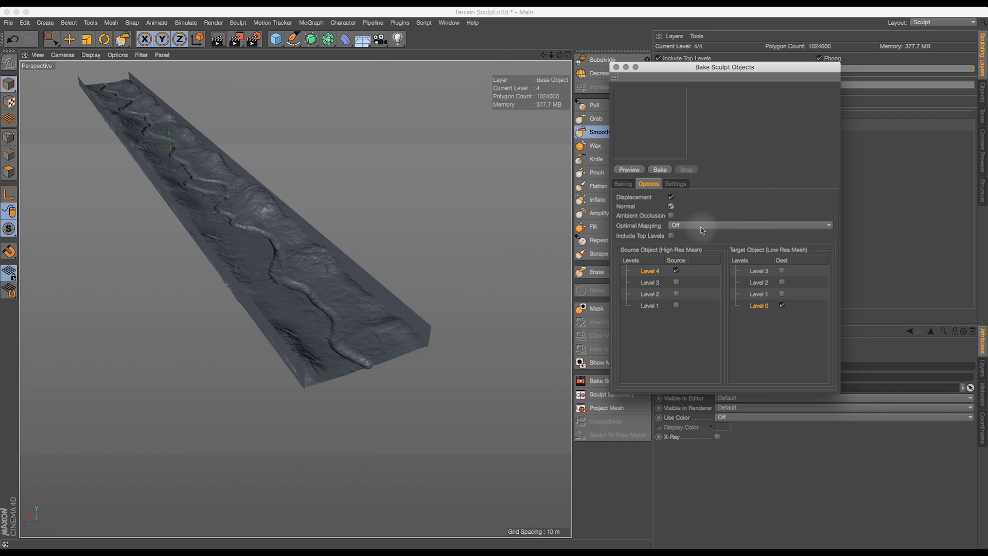
left_click(783, 294)
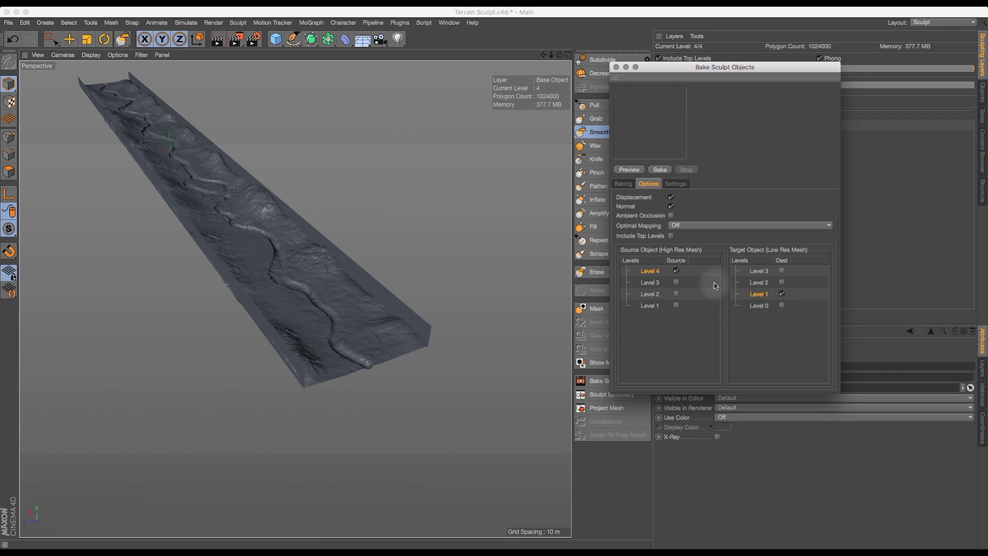
- Check the remaining bake settings and bake the terrain sculpt's displacement and normal maps to TerrainDisp
left_click(676, 185)
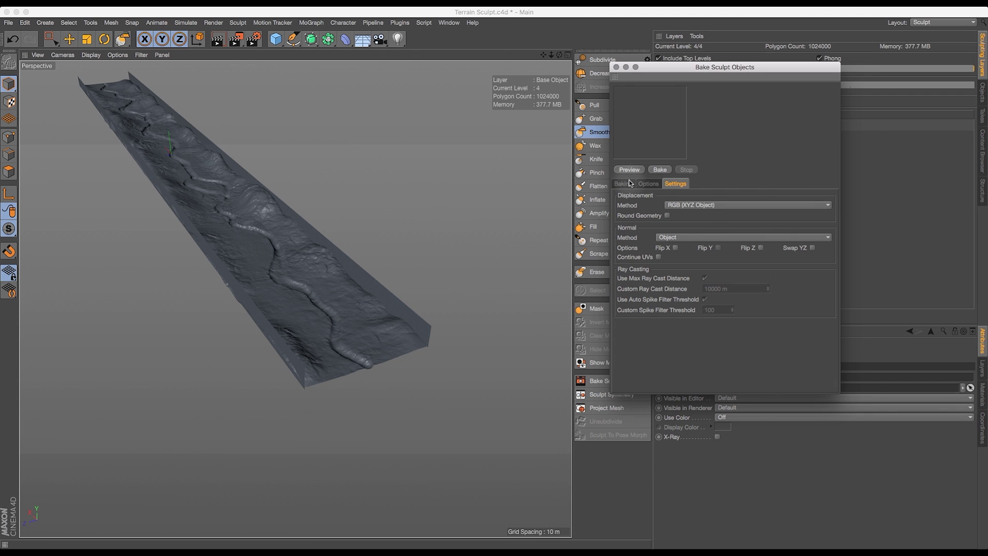
left_click(630, 183)
left_click(651, 184)
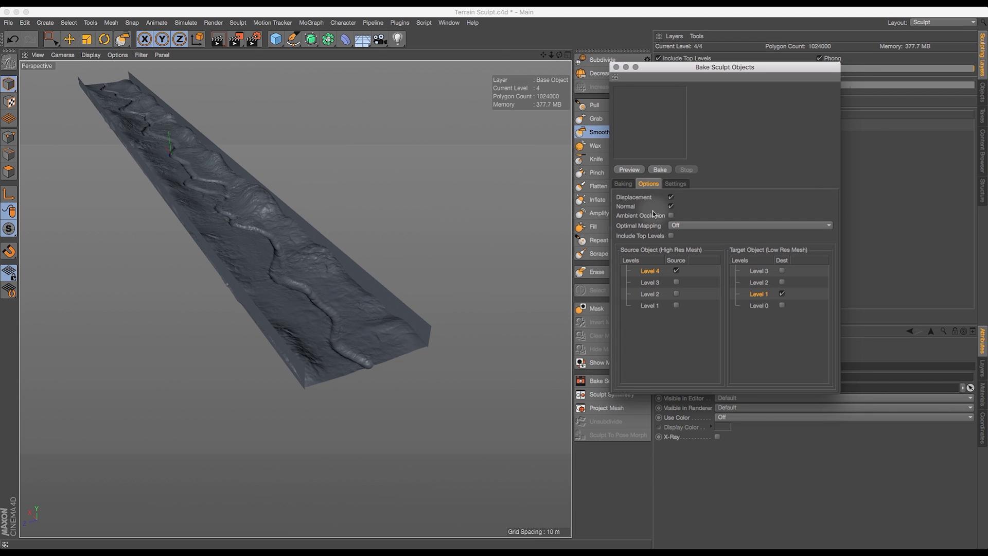
left_click(659, 170)
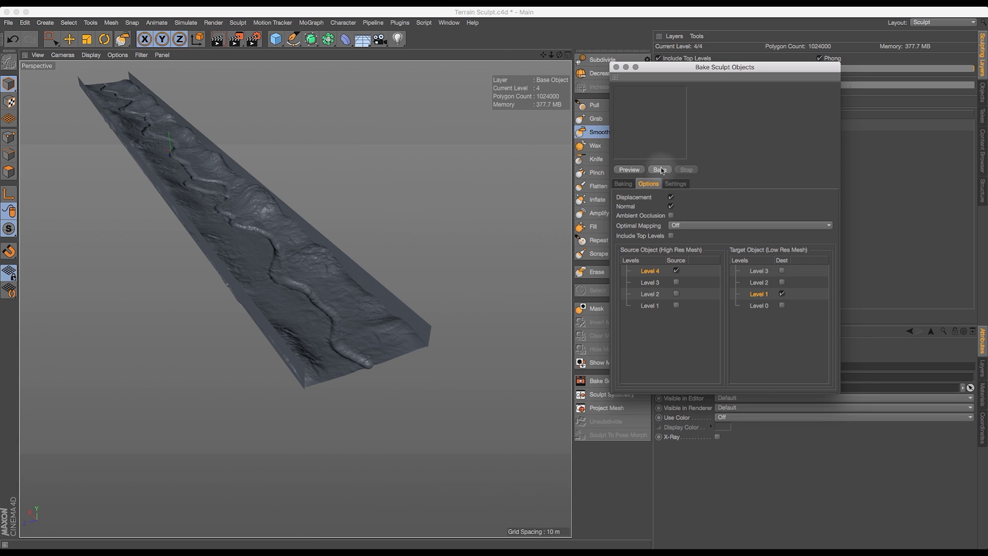
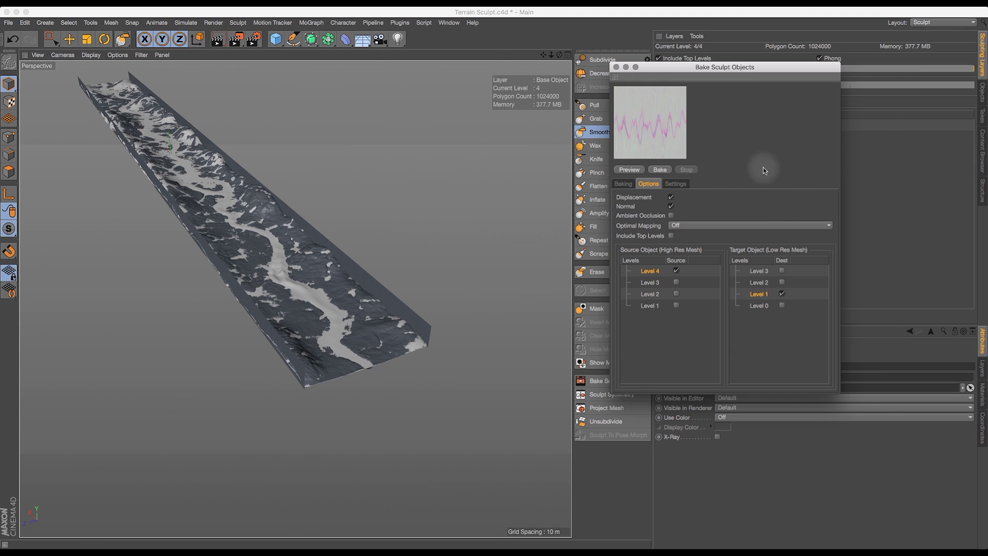
left_click(676, 184)
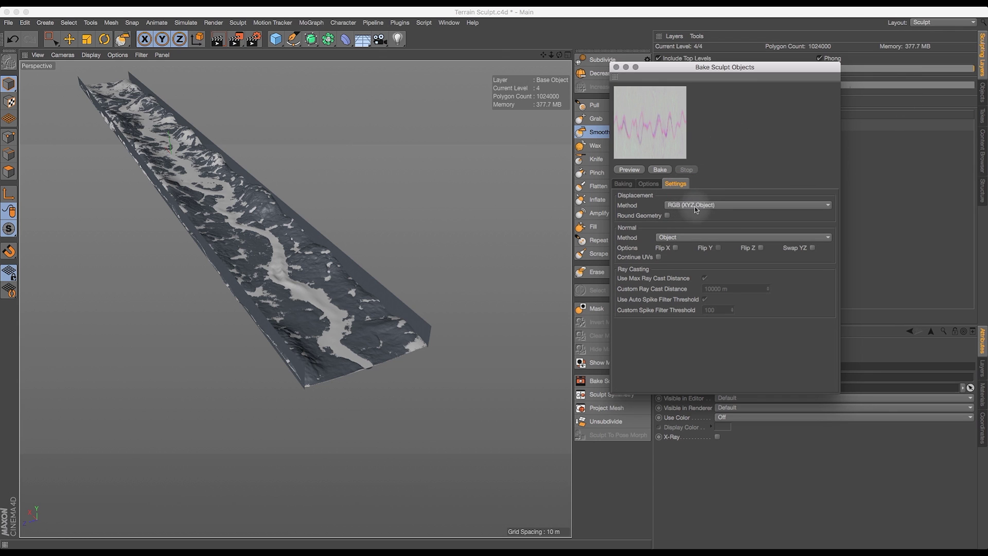
left_click(696, 206)
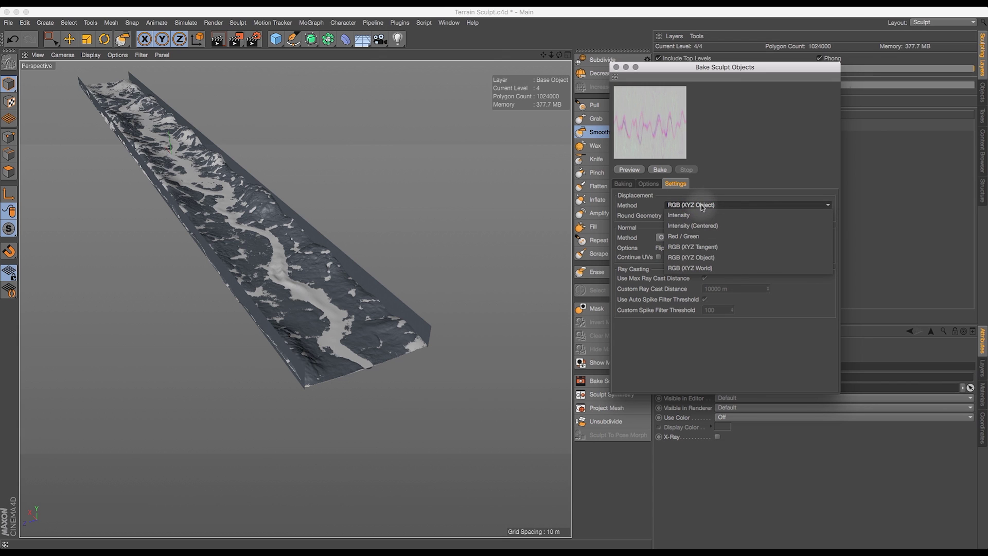
left_click(722, 171)
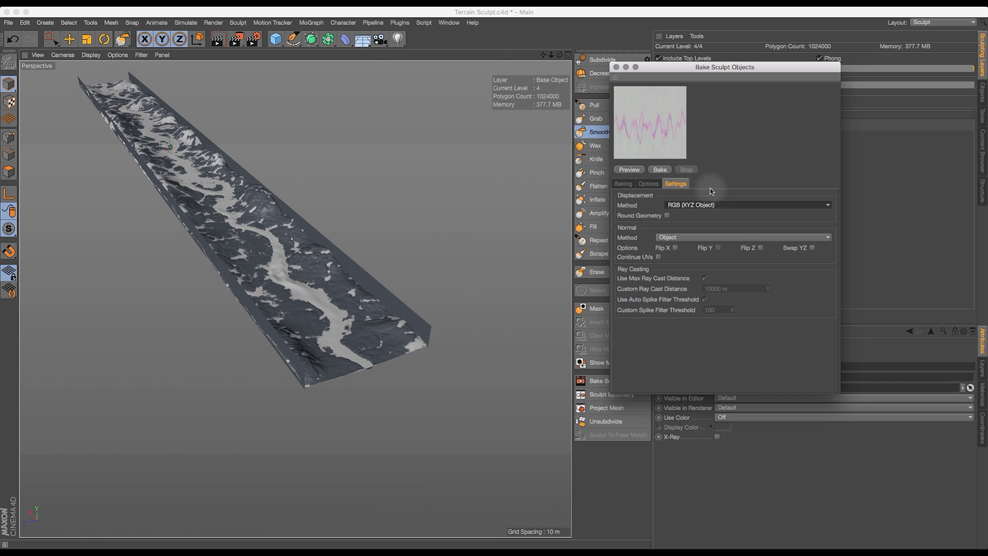
left_click(695, 206)
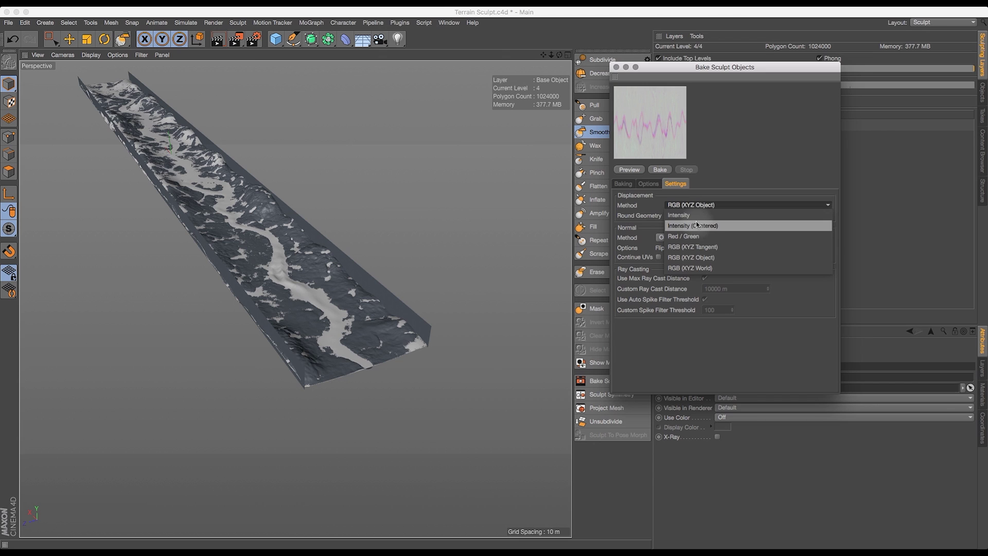
left_click(709, 195)
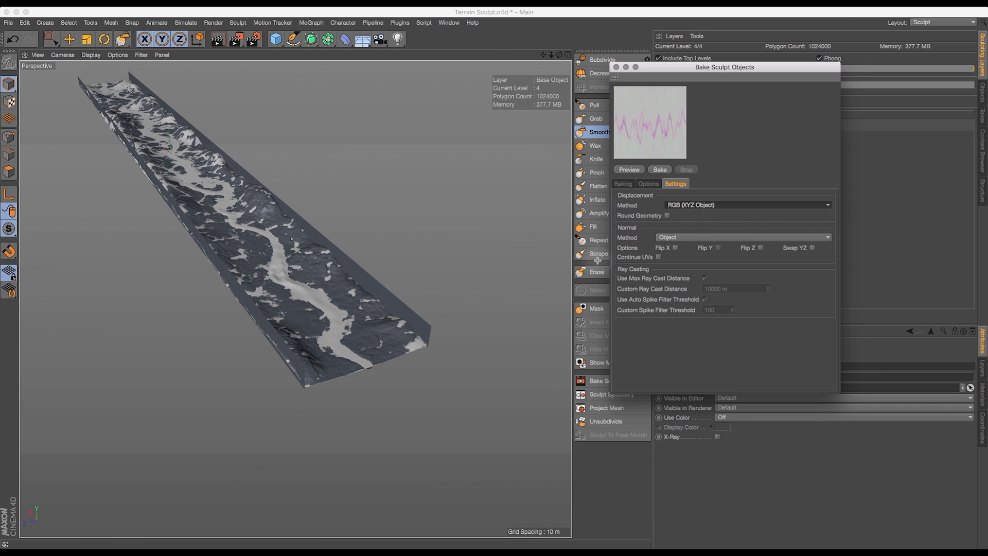
- Change the bake output filename to TerrainDisp2
left_click(630, 184)
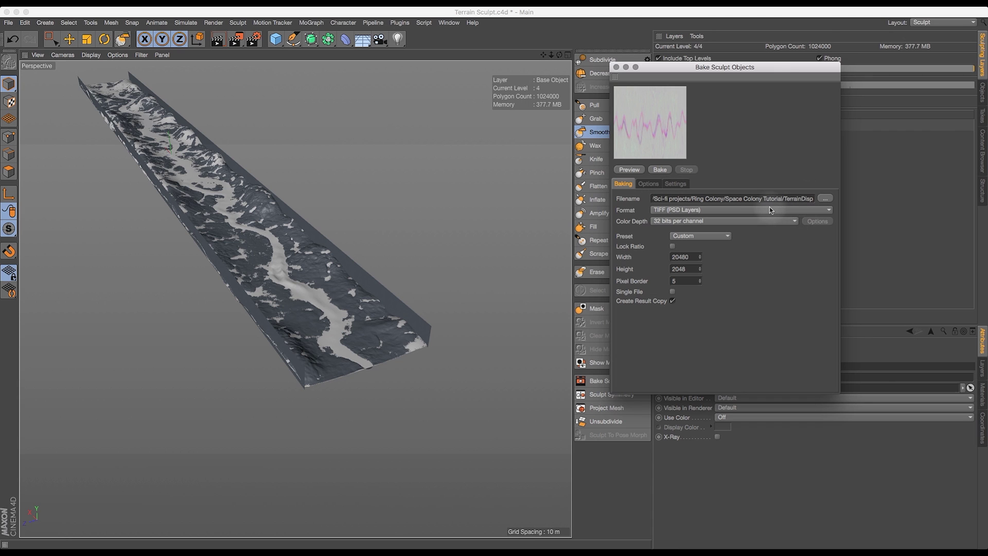
type("2")
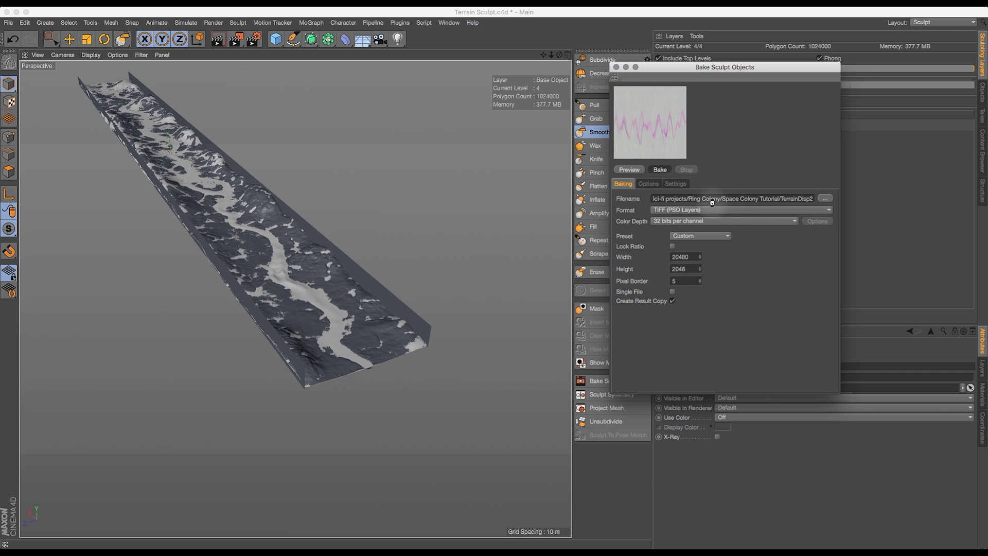
left_click(693, 174)
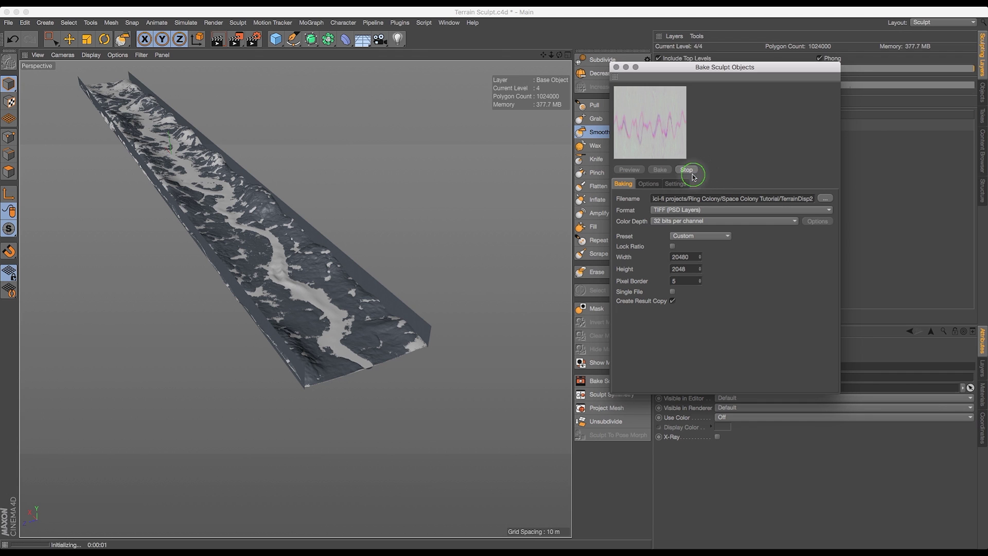
left_click(689, 171)
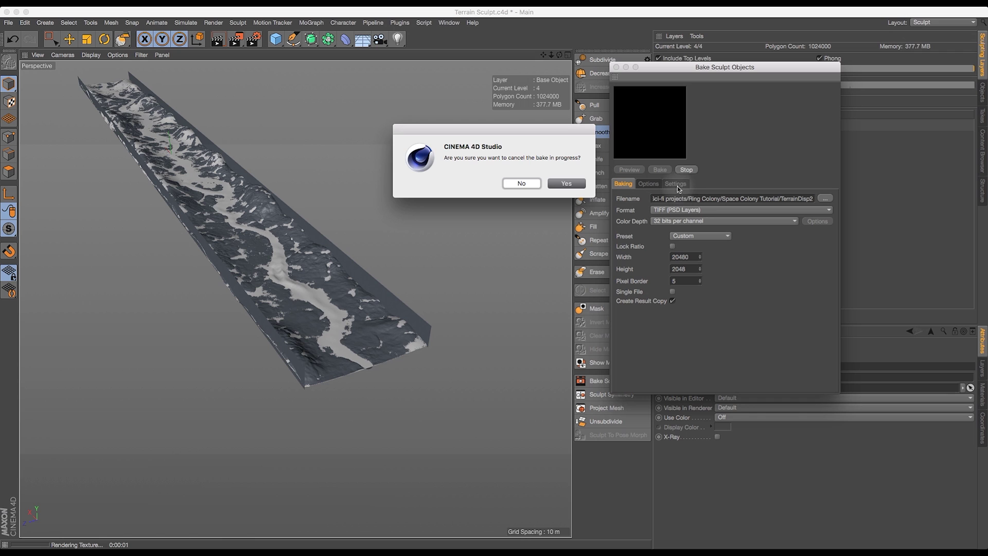
key("Return")
- Set the displacement bake method to Intensity and keep the normal method on Object
left_click(676, 185)
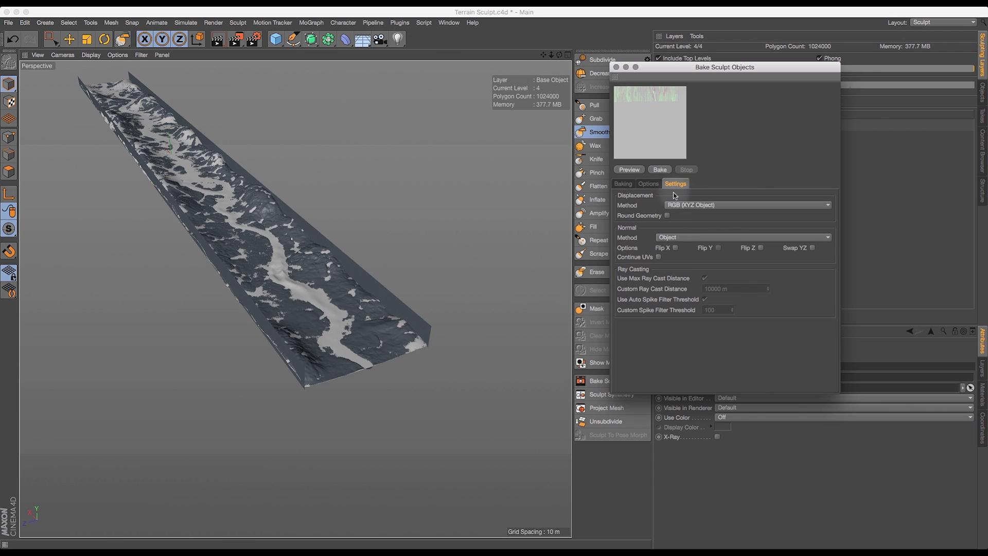
left_click(690, 205)
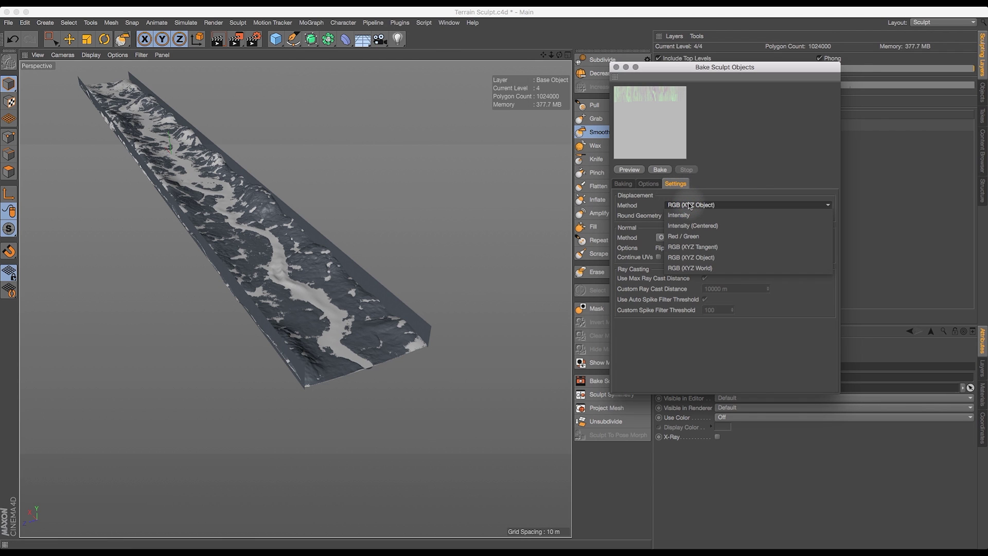
left_click(680, 216)
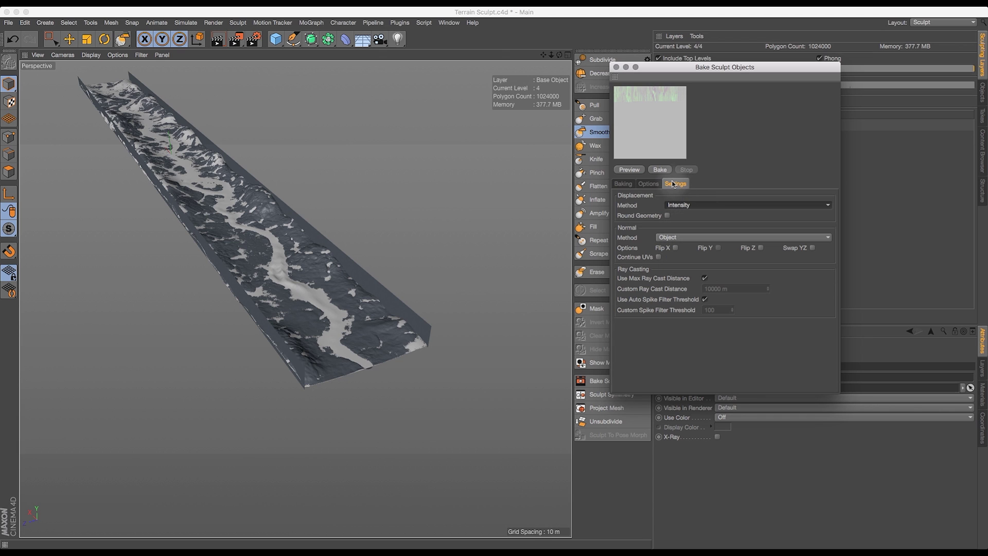
left_click(685, 237)
left_click(692, 212)
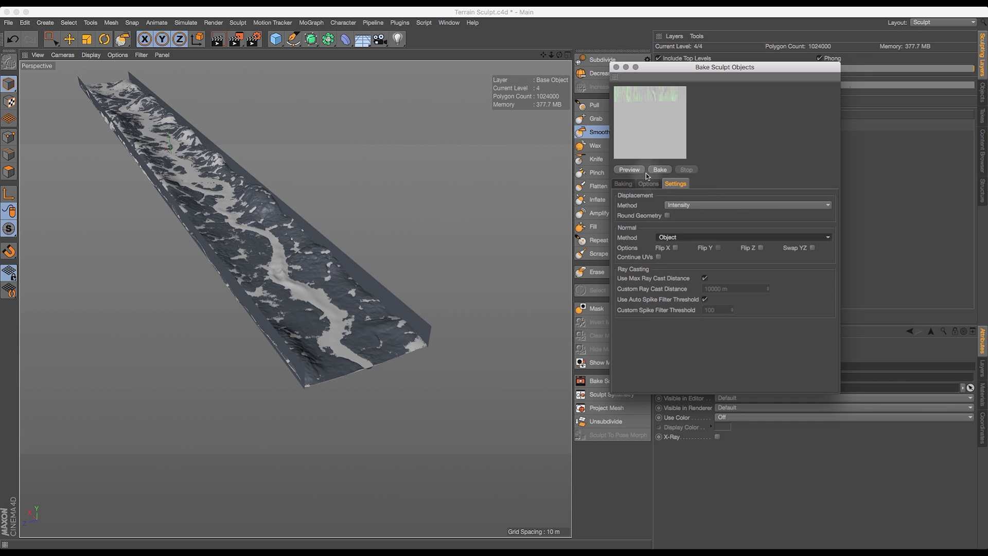
left_click(630, 170)
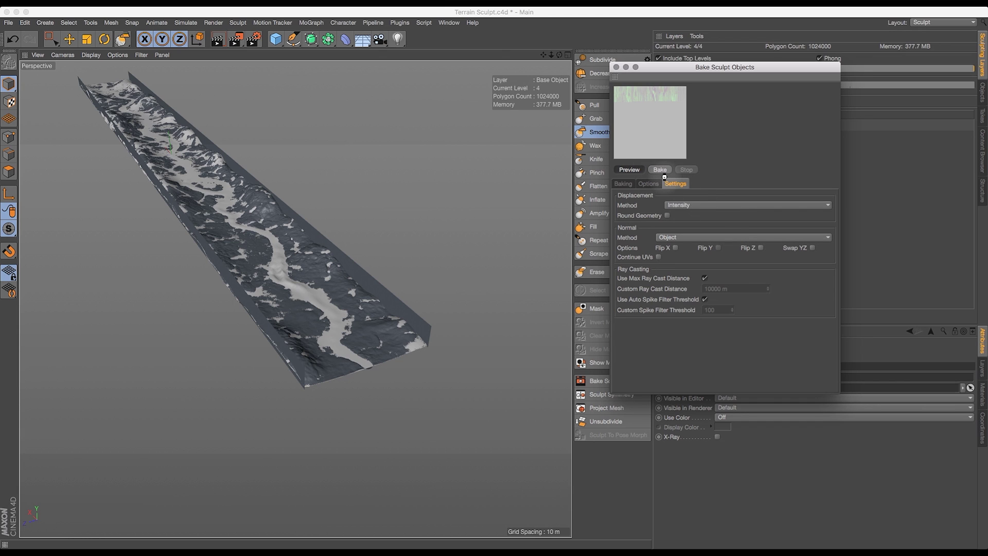
left_click(661, 170)
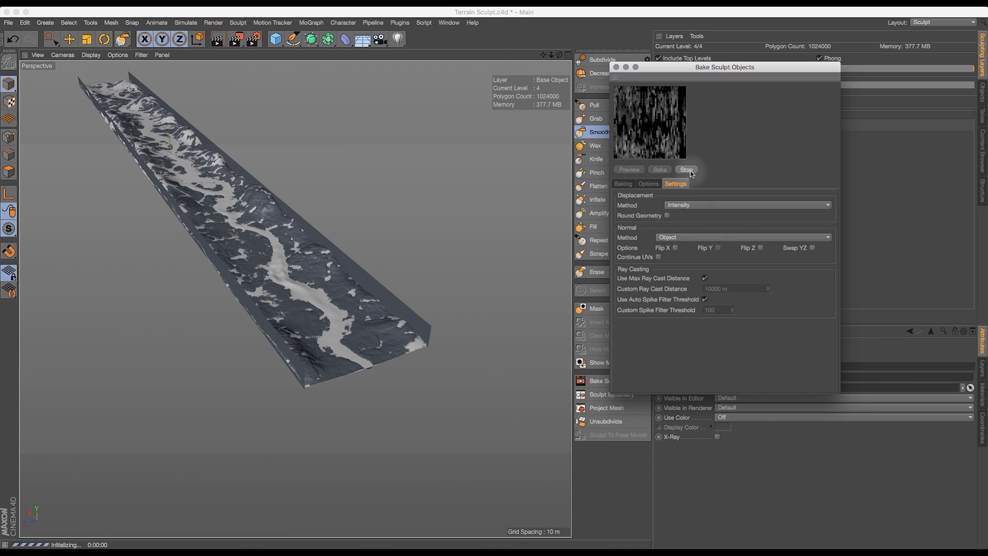
left_click(688, 170)
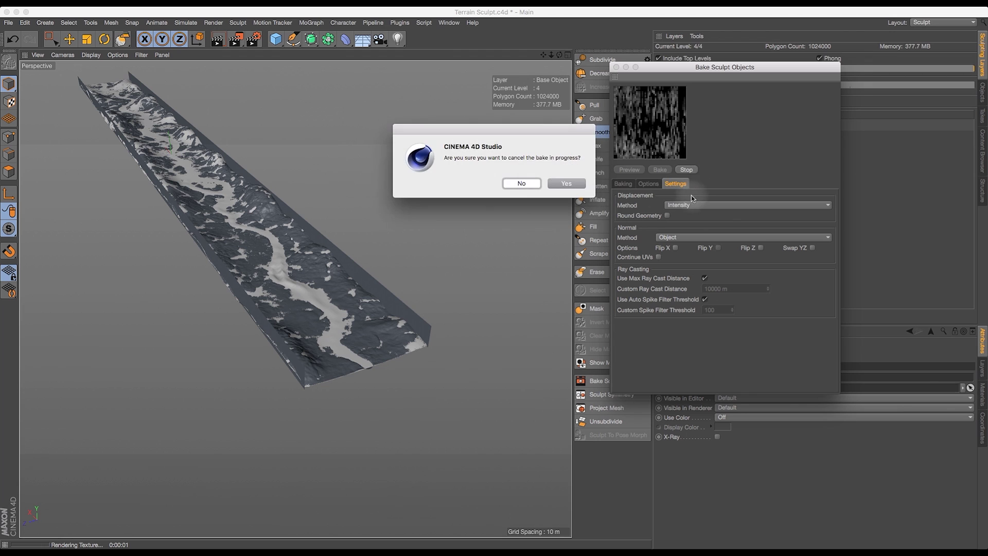
left_click(571, 184)
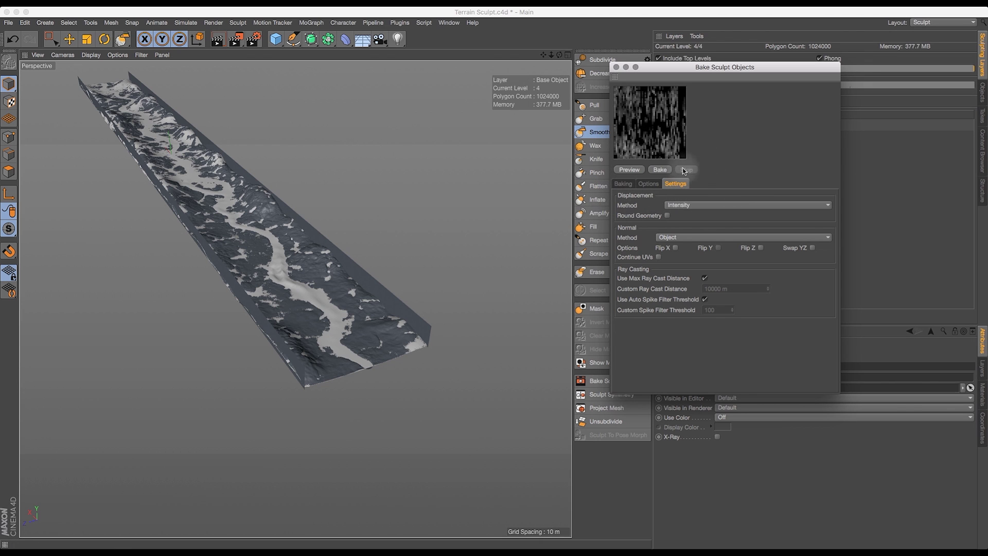
- Review the bake options and output settings, and bake the terrain maps again to TerrainDisp2
left_click(646, 186)
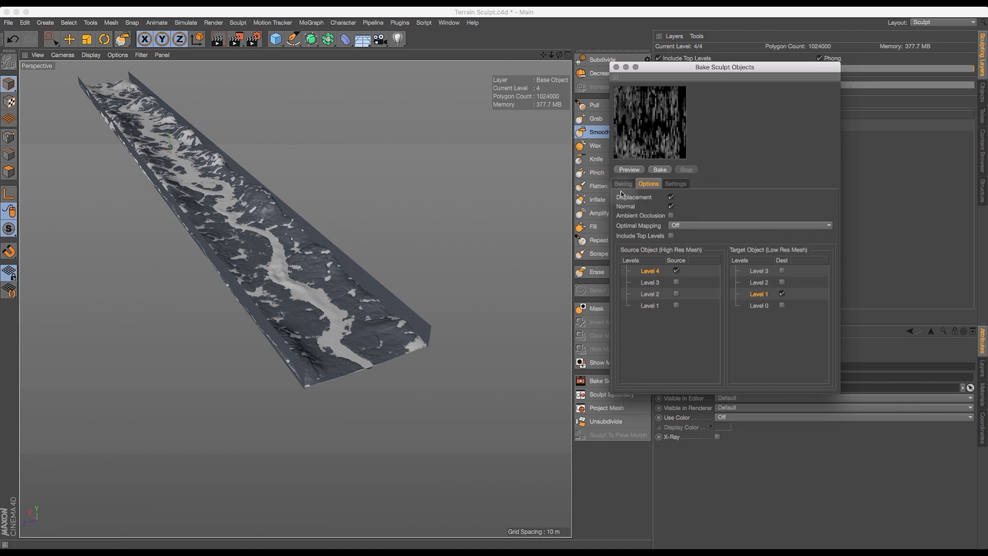
left_click(623, 184)
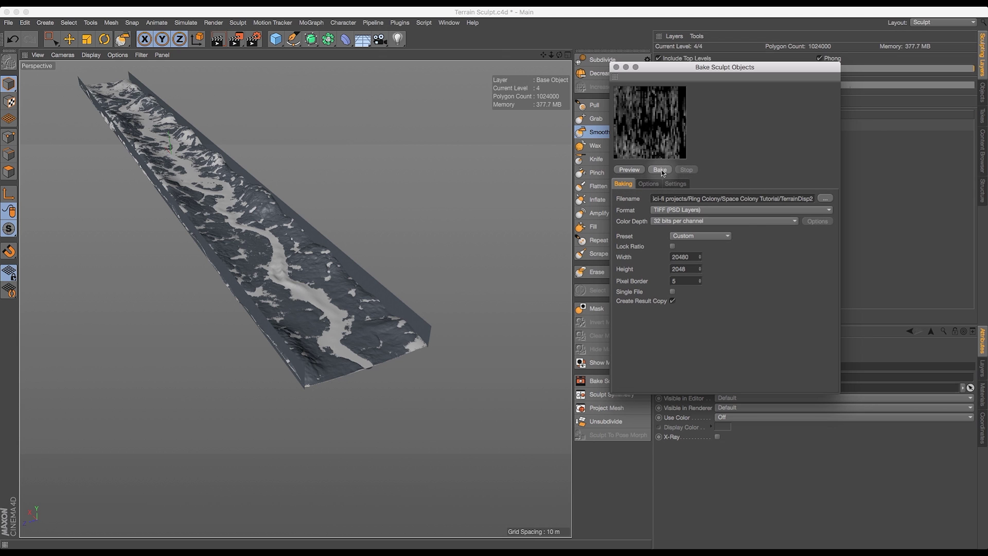
left_click(661, 170)
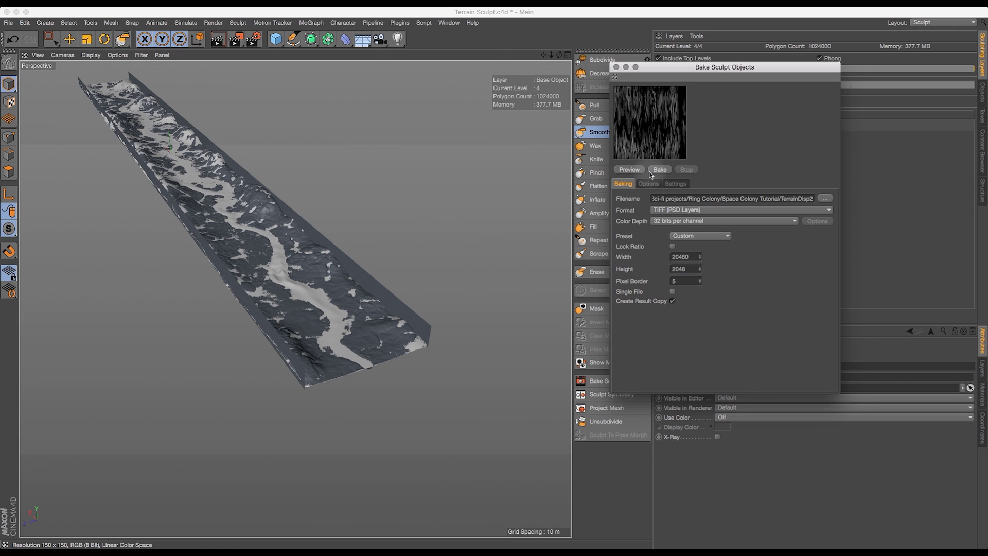
- Close the bake window and compare the displacement channel settings of the two baked planes' materials in the object list
left_click(616, 67)
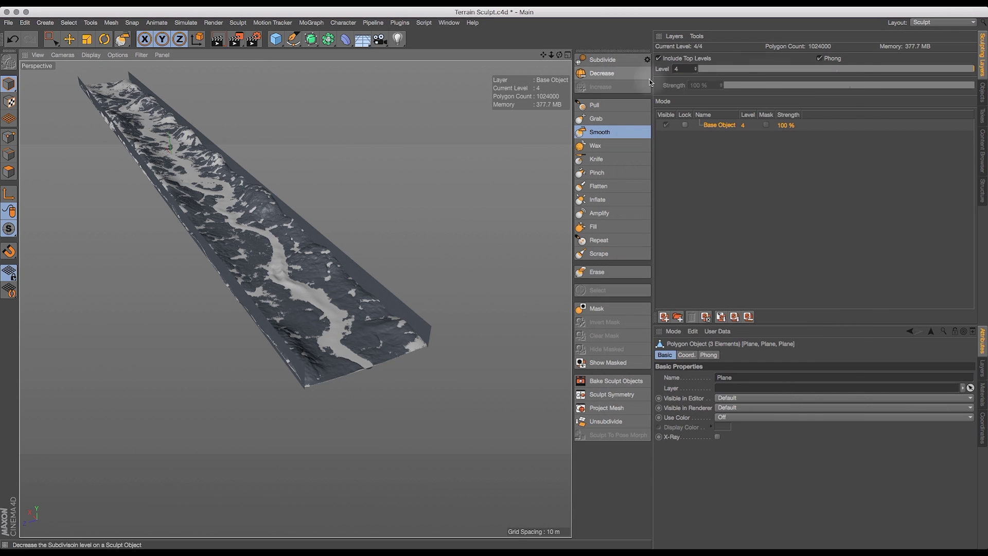
left_click(982, 51)
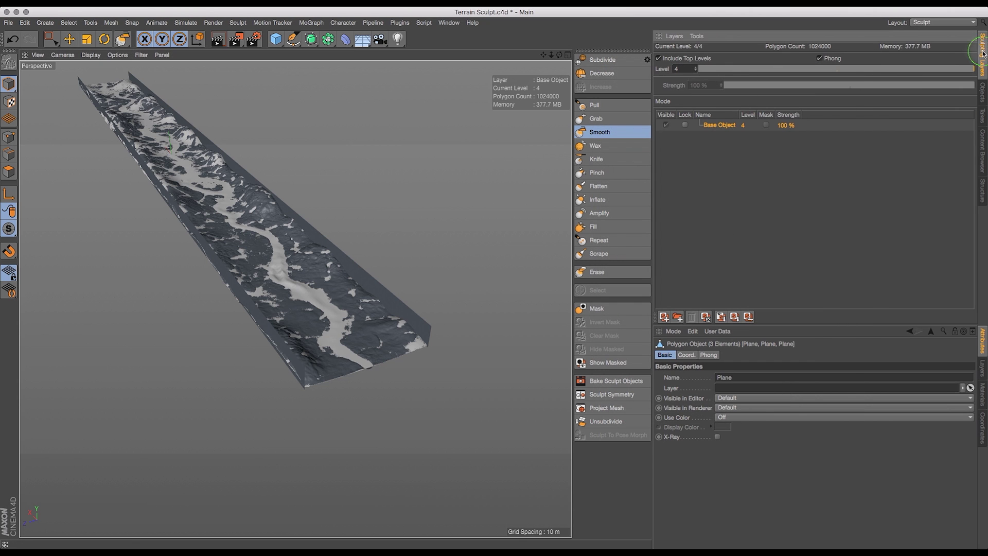
left_click(984, 101)
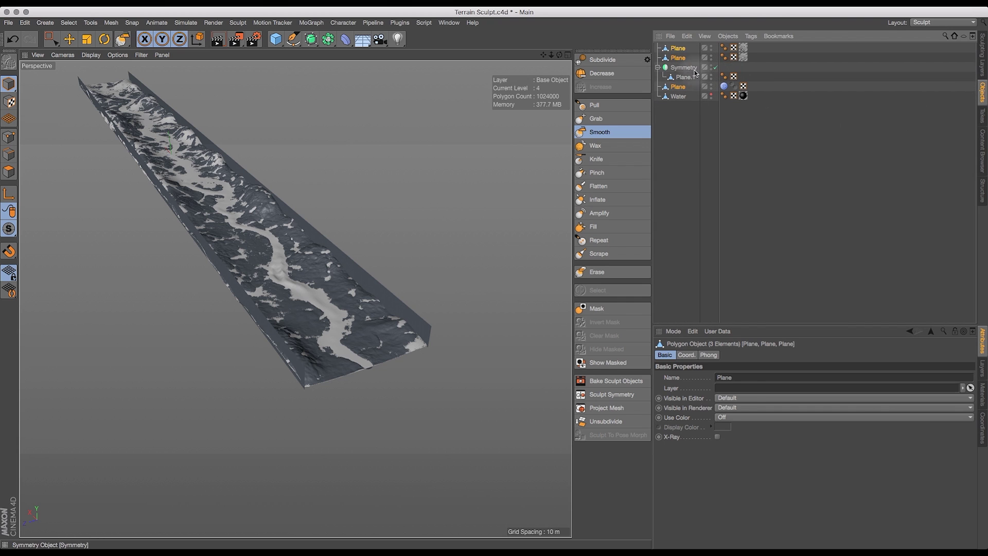
left_click(734, 76)
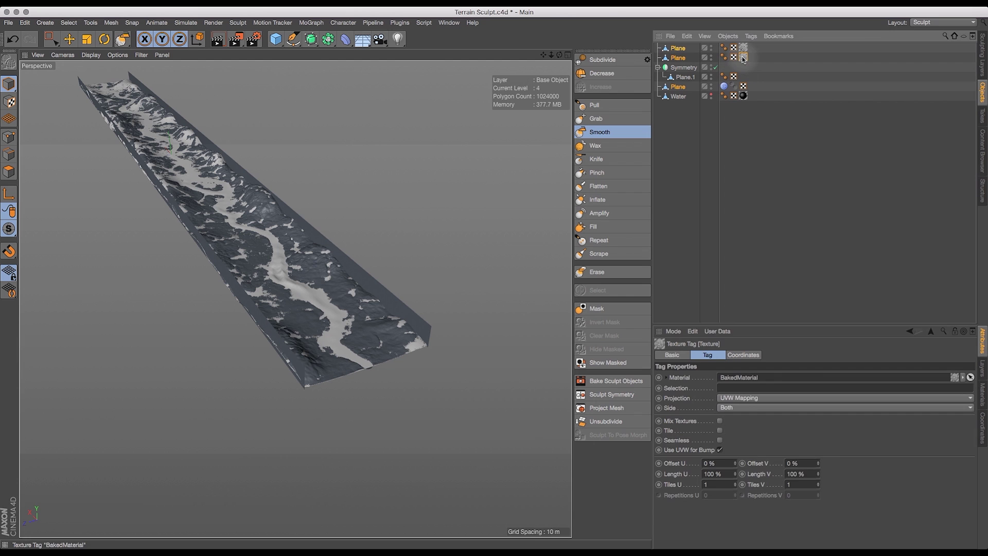
double_click(744, 57)
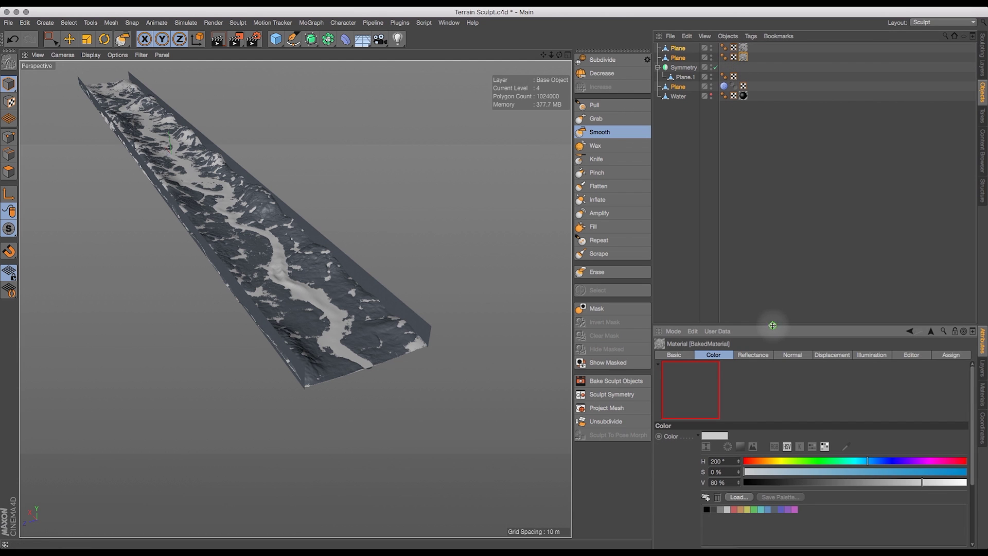
left_click_drag(773, 326, 767, 137)
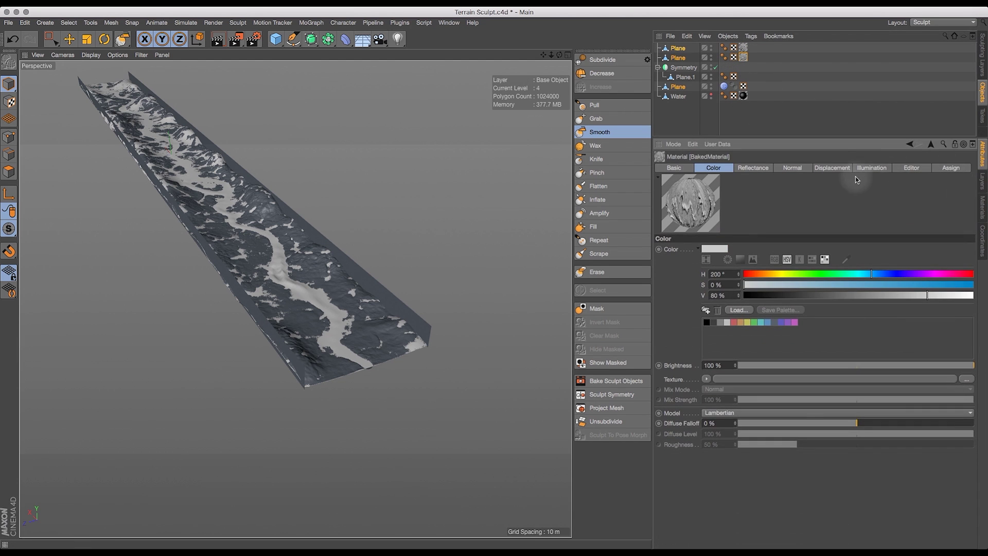
left_click(831, 168)
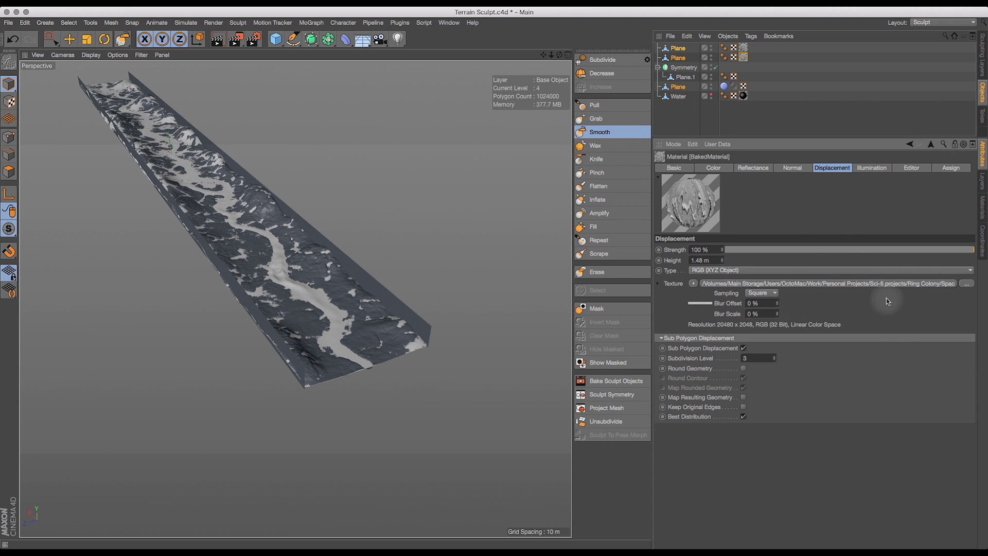
left_click(744, 48)
double_click(744, 48)
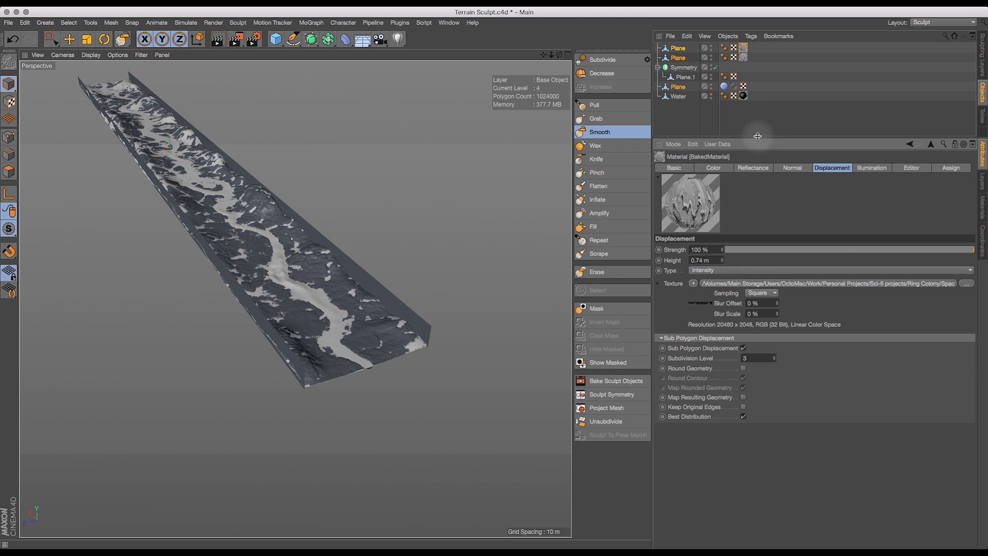
left_click(743, 57)
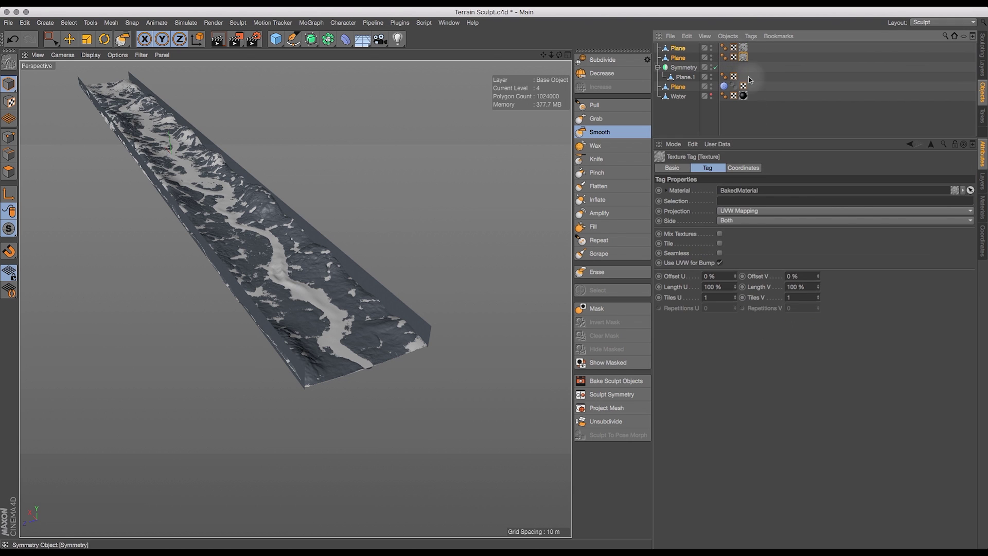
double_click(744, 57)
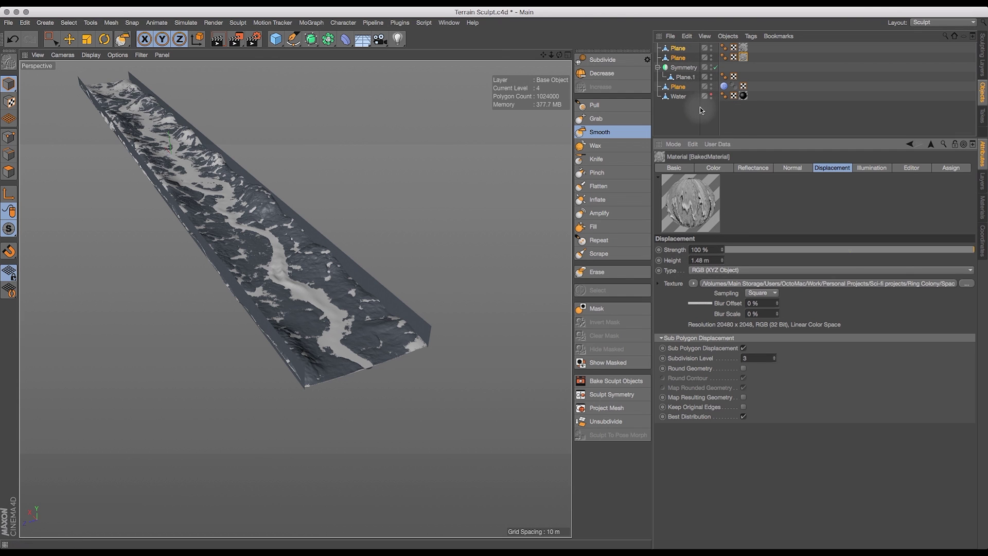
- Save the scene, and set object visibility to show Water while hiding the original sculpted plane and the Intensity-baked plane
left_click(680, 98)
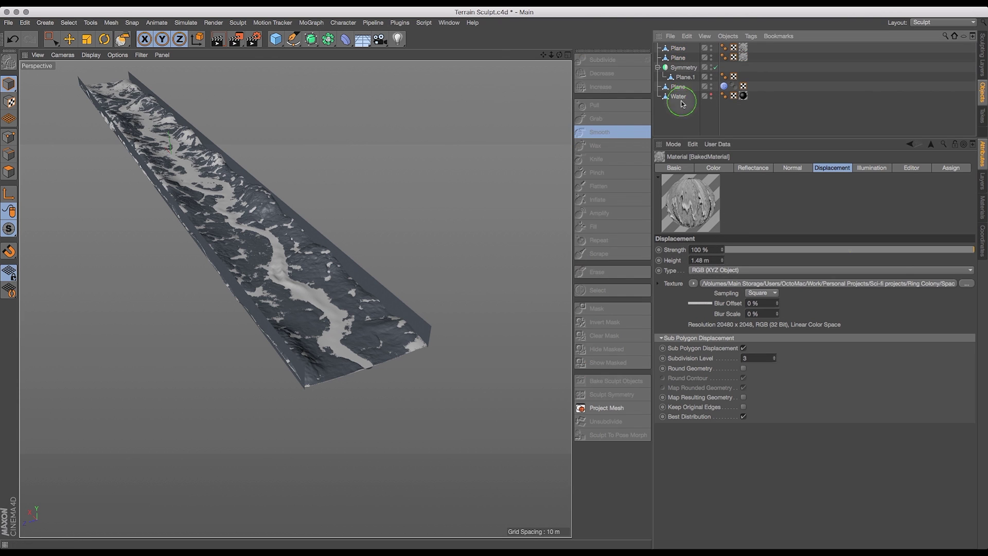
key("super+s")
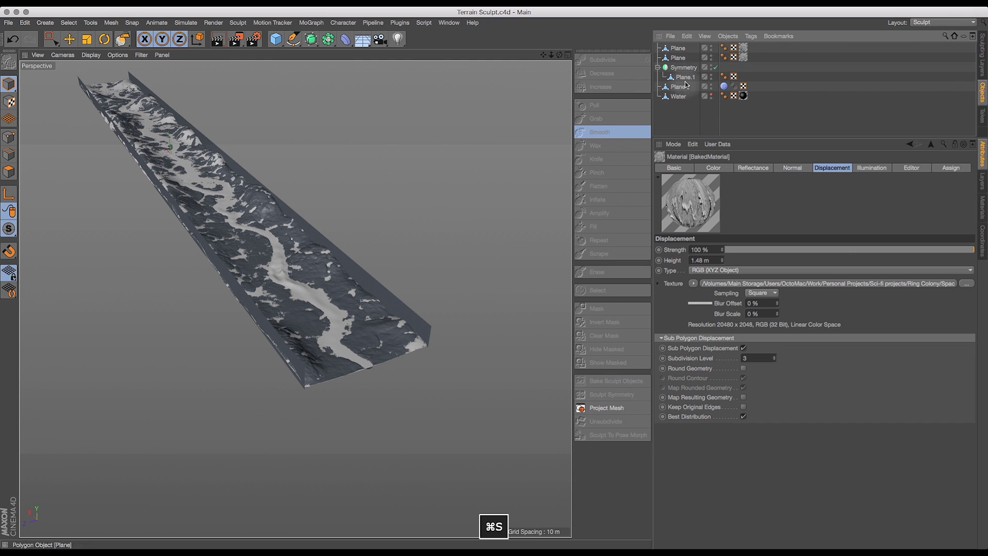
left_click(684, 87)
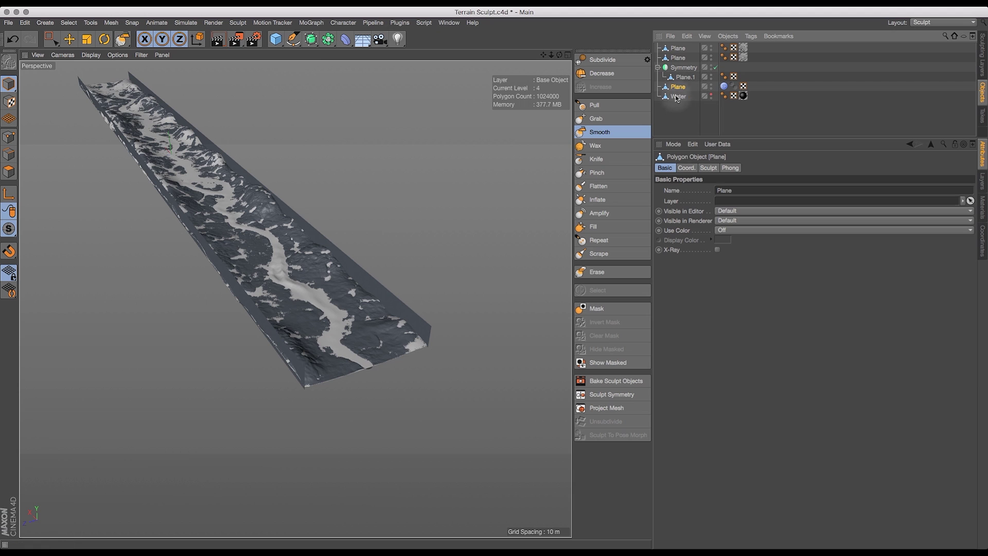
left_click(711, 95)
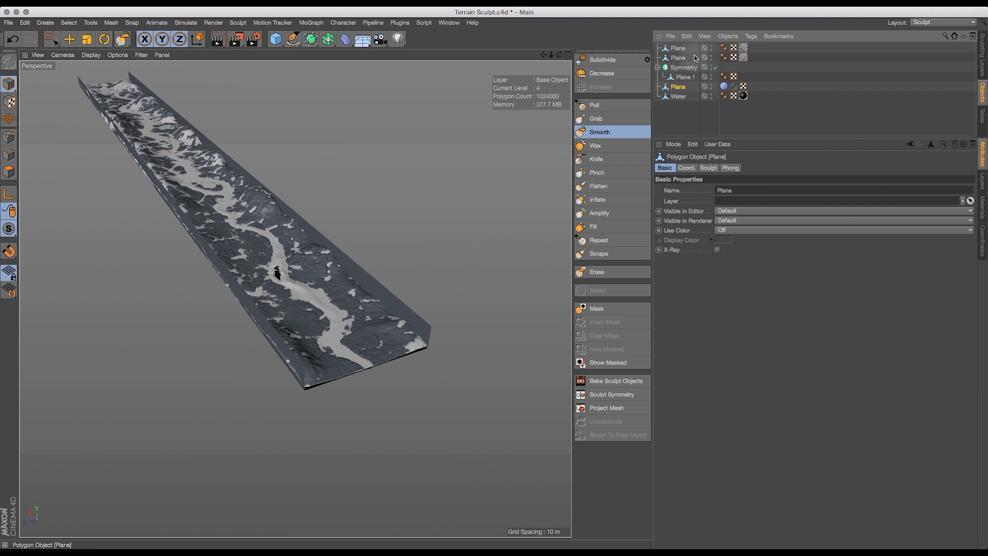
left_click(711, 89, "ctrl")
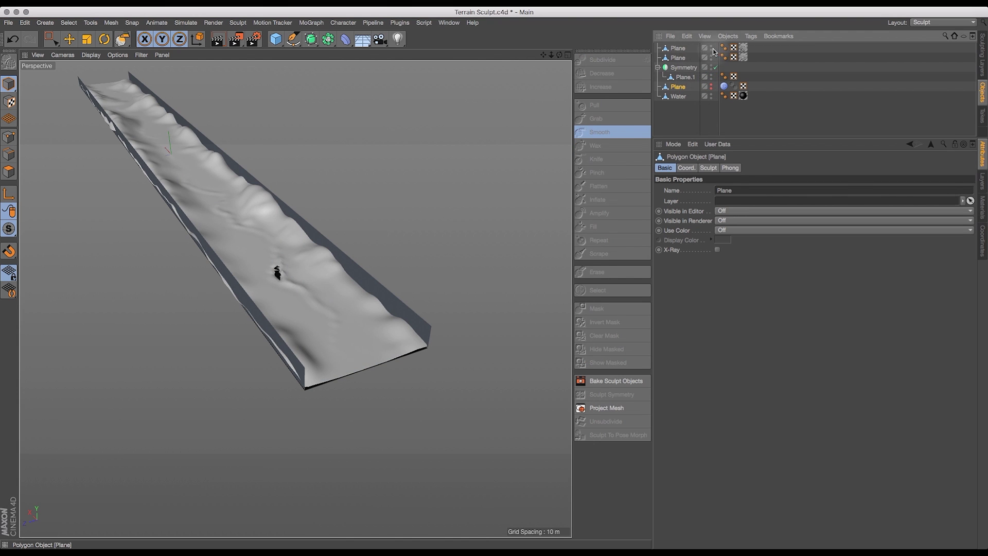
left_click_drag(713, 48, 713, 57, "ctrl")
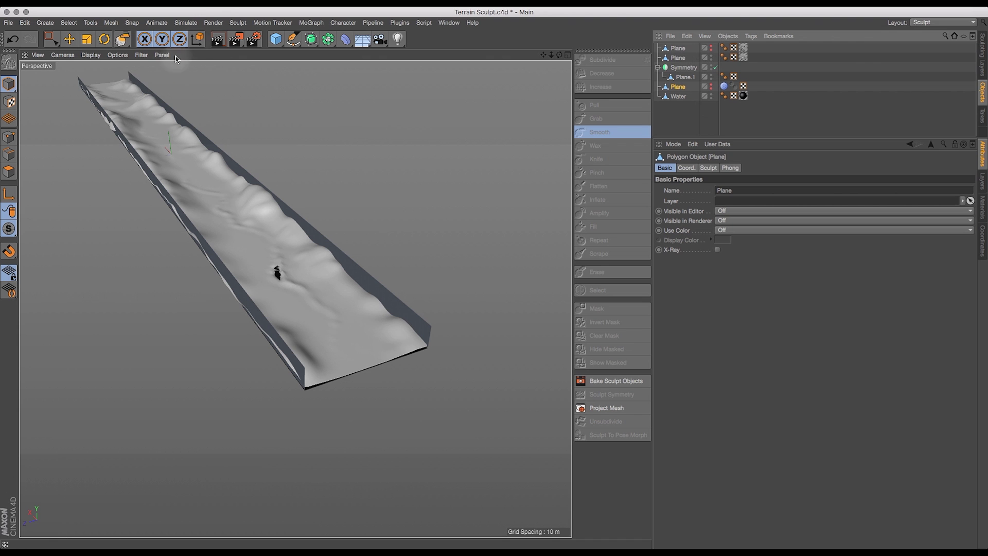
- Render the RGB-displaced terrain in the viewport, first as a whole and again close up on the river
left_click(217, 39)
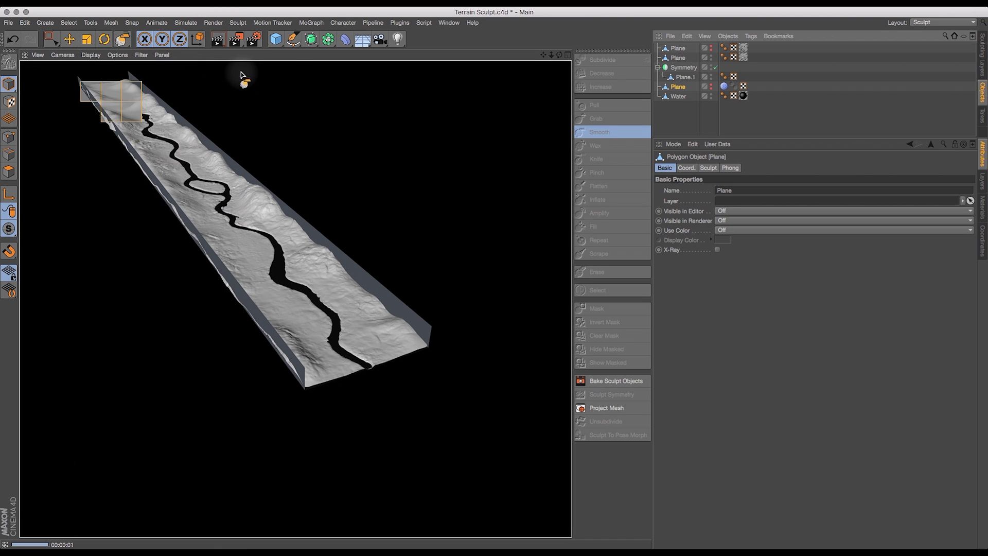
left_click_drag(552, 55, 760, 69)
left_click(218, 39)
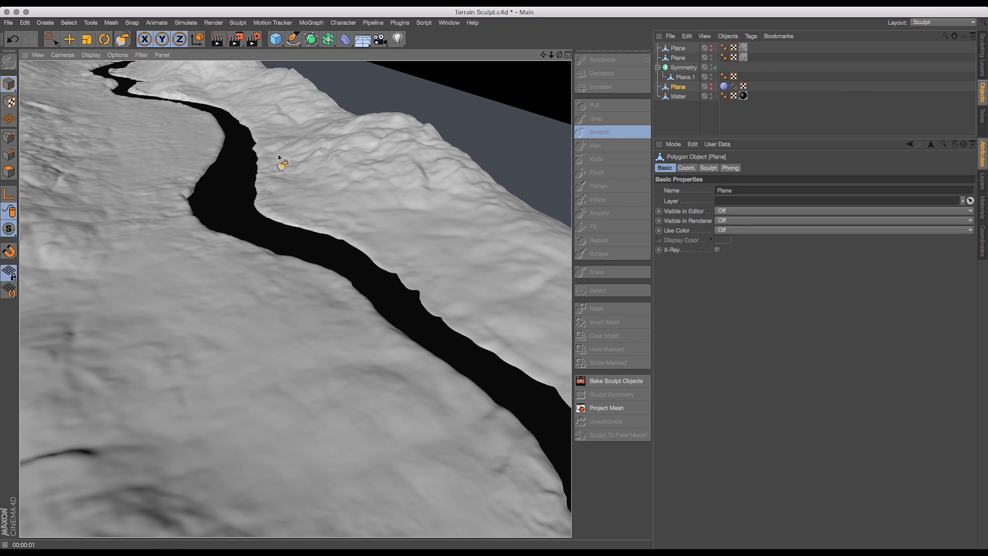
- Group the two baked planes and the Water object under a null
left_click(678, 97)
left_click(687, 168)
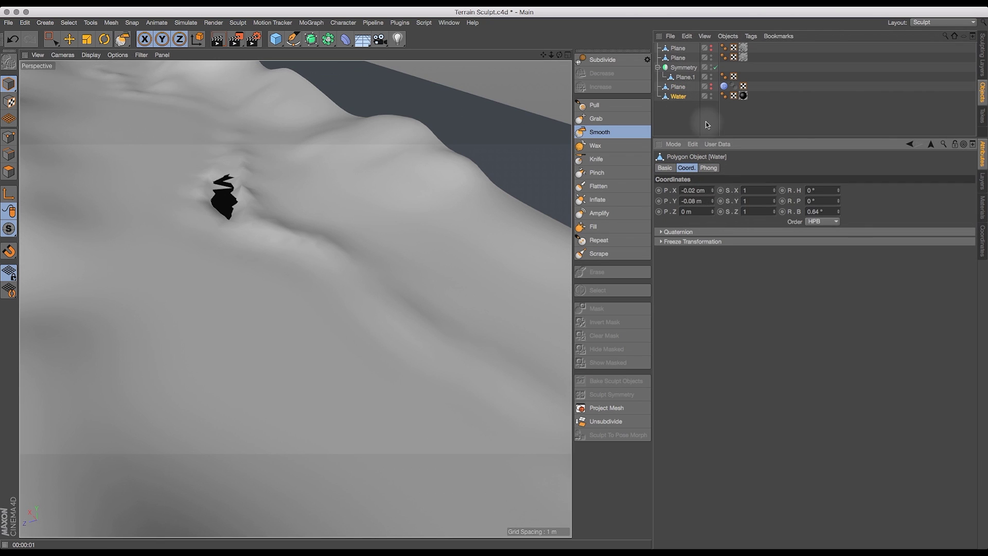
left_click_drag(686, 97, 677, 70)
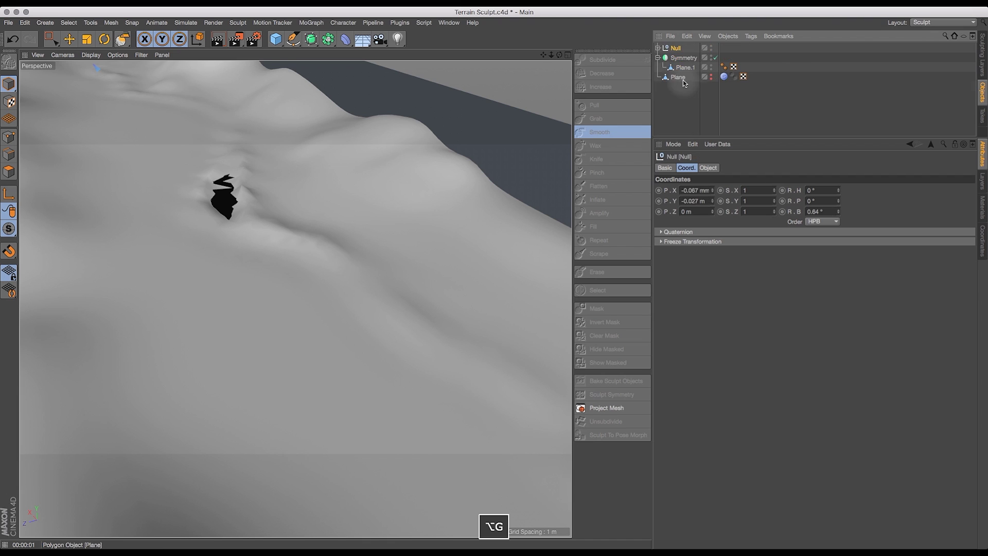
key("alt+g")
- Rename the new group null as Colony Terrain
left_click(678, 49)
double_click(677, 49)
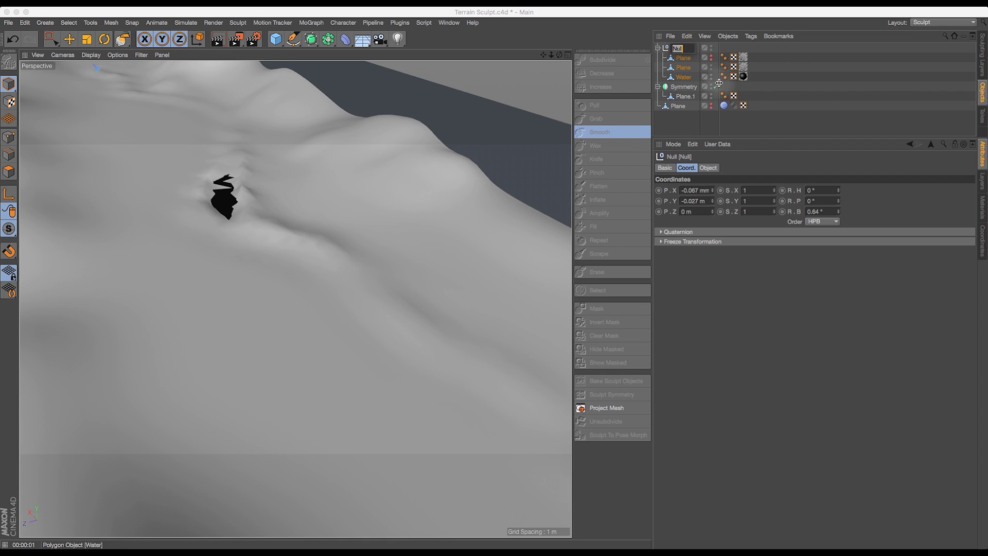
type("C")
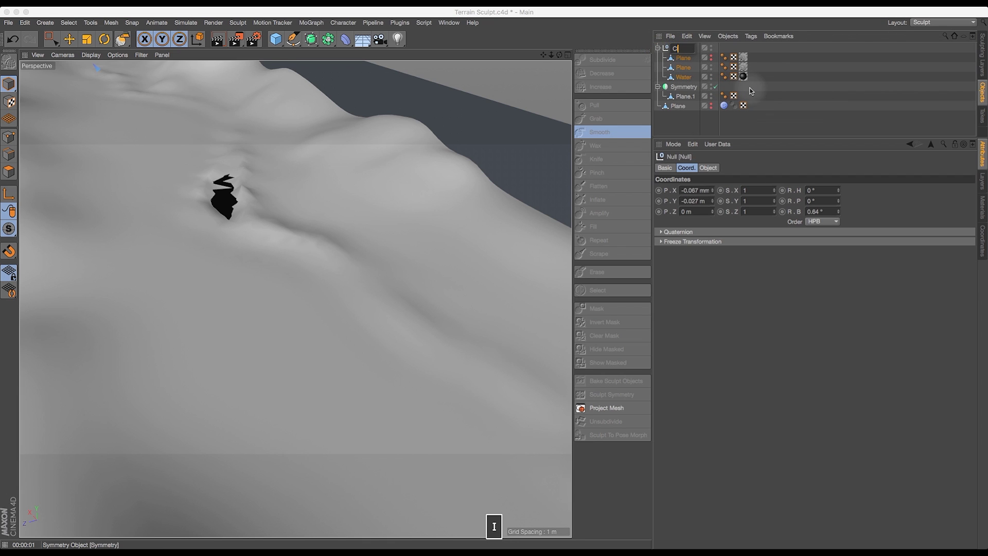
type("olony T")
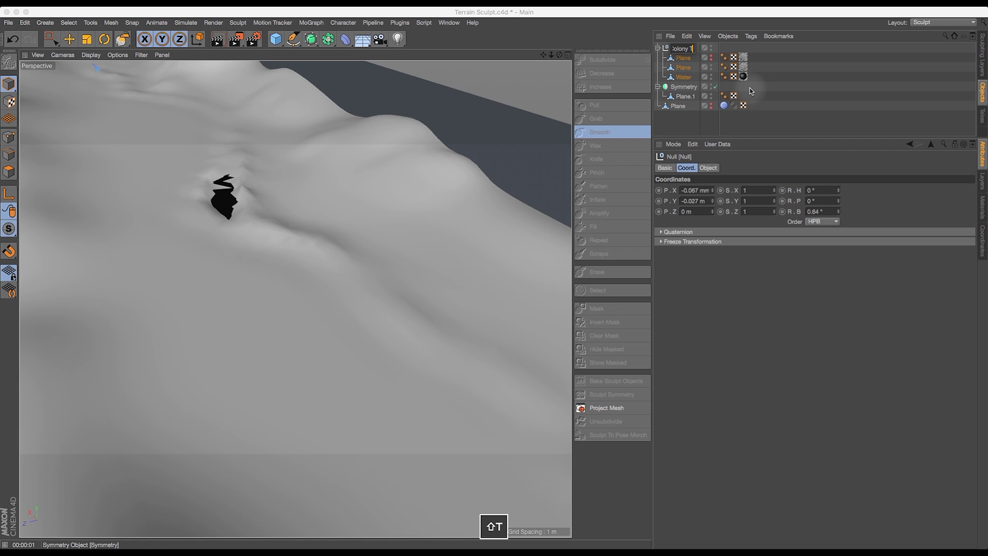
type("errain")
key("Return")
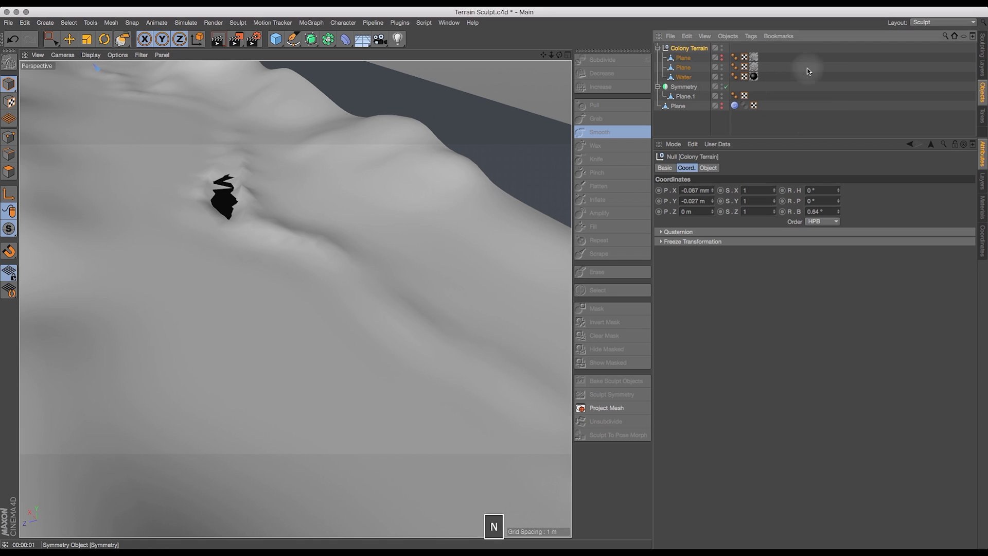
- Check the second baked plane's material and rename that plane as RGB Disp
left_click(808, 61)
left_click(754, 67)
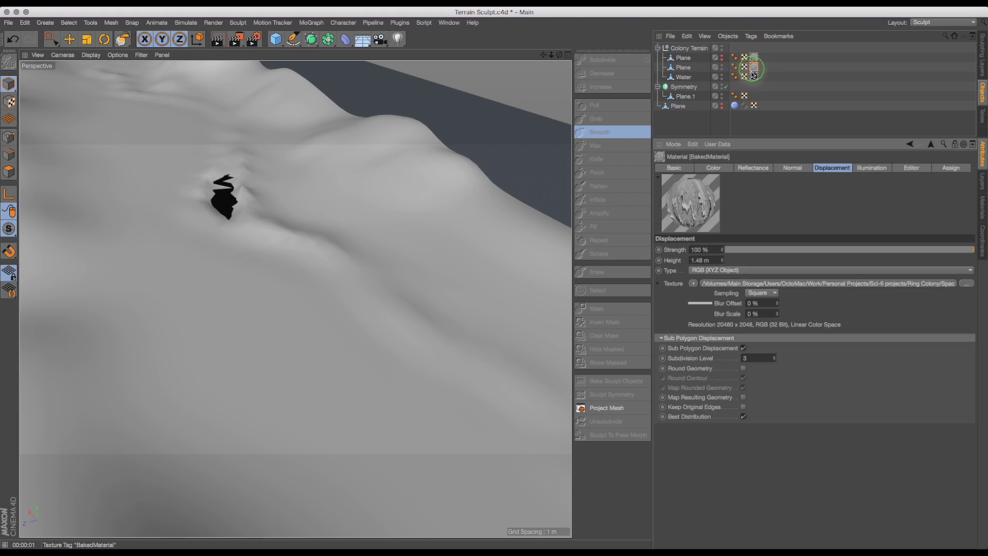
double_click(685, 68)
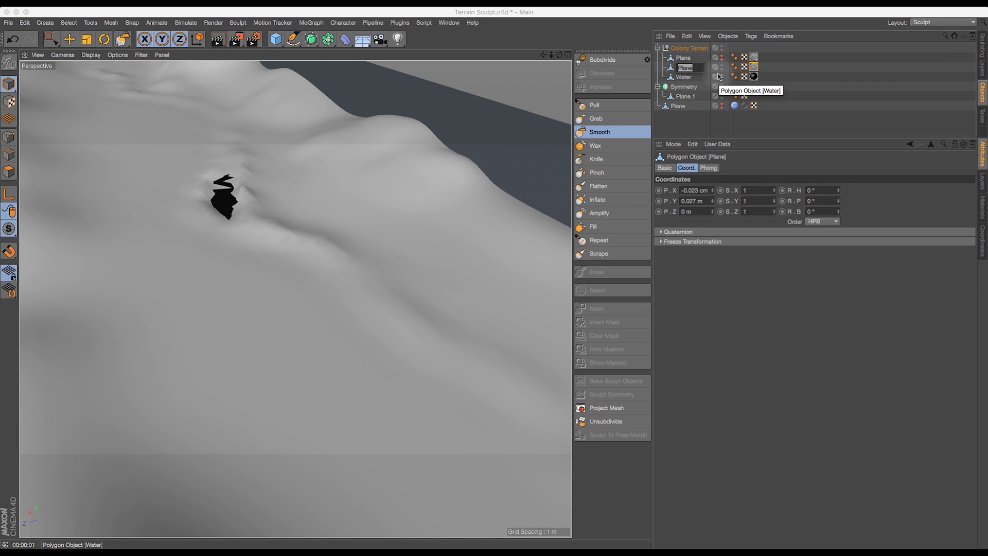
type("RGB Disp")
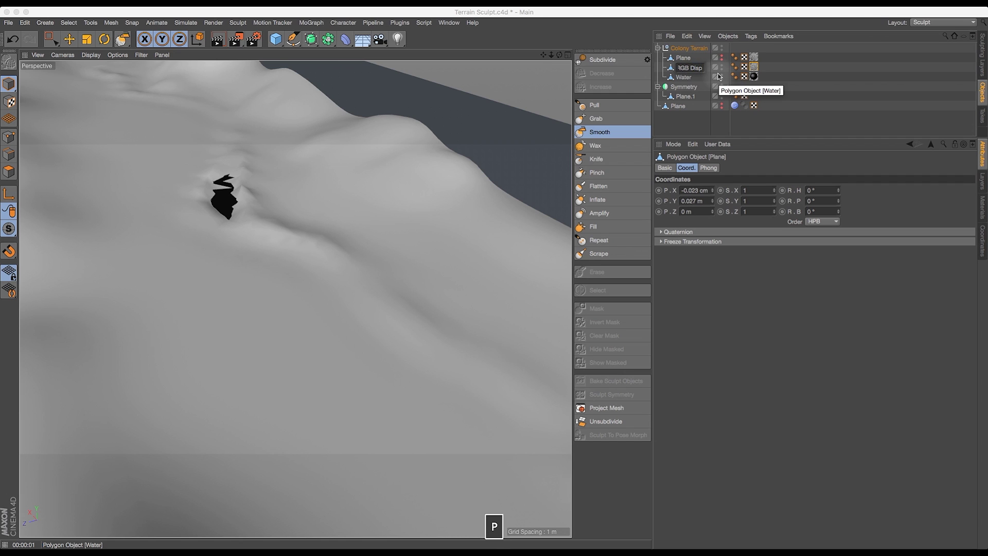
left_click(607, 84)
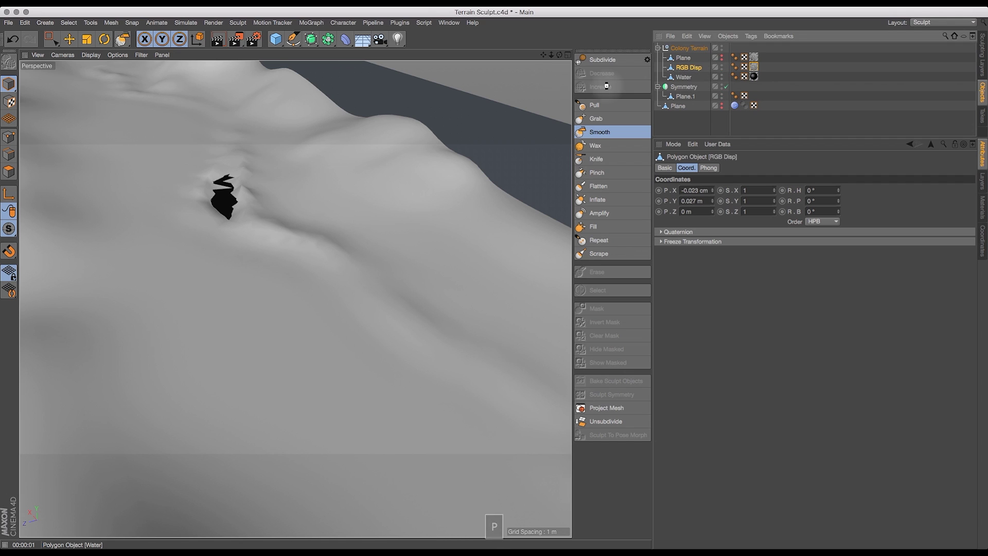
left_click(842, 85)
- Rename the hidden Intensity-baked plane in the Colony Terrain group as Grey Disp
double_click(684, 57)
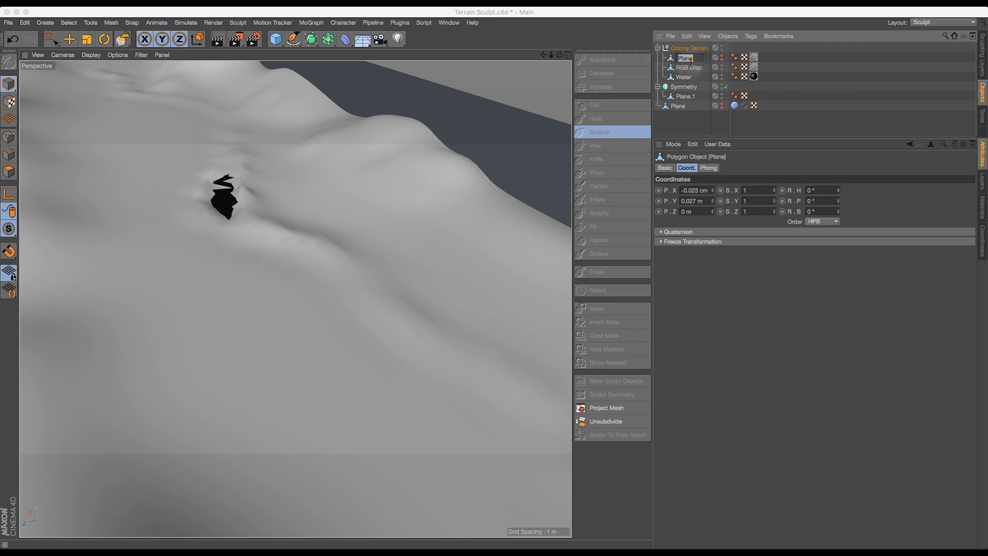
type("Grey D")
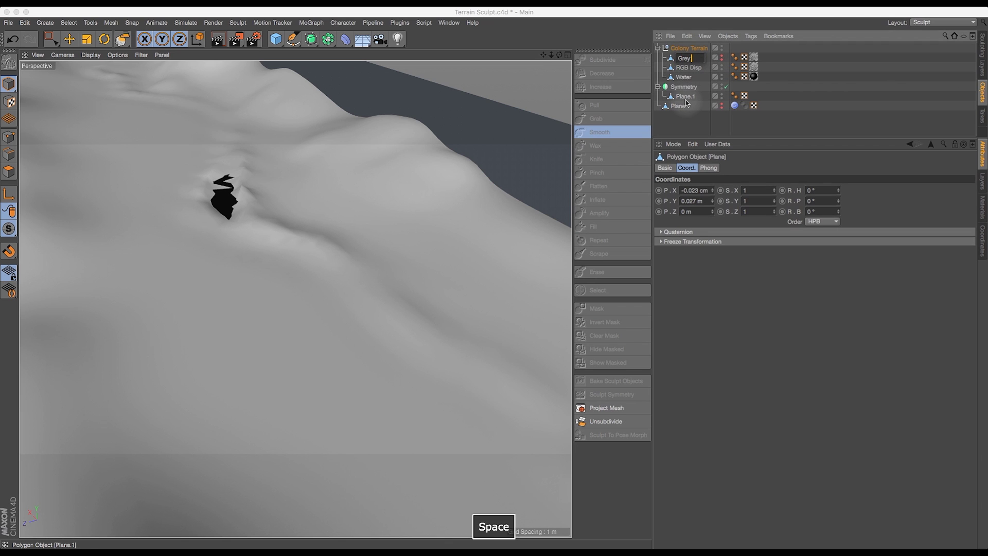
key("Return")
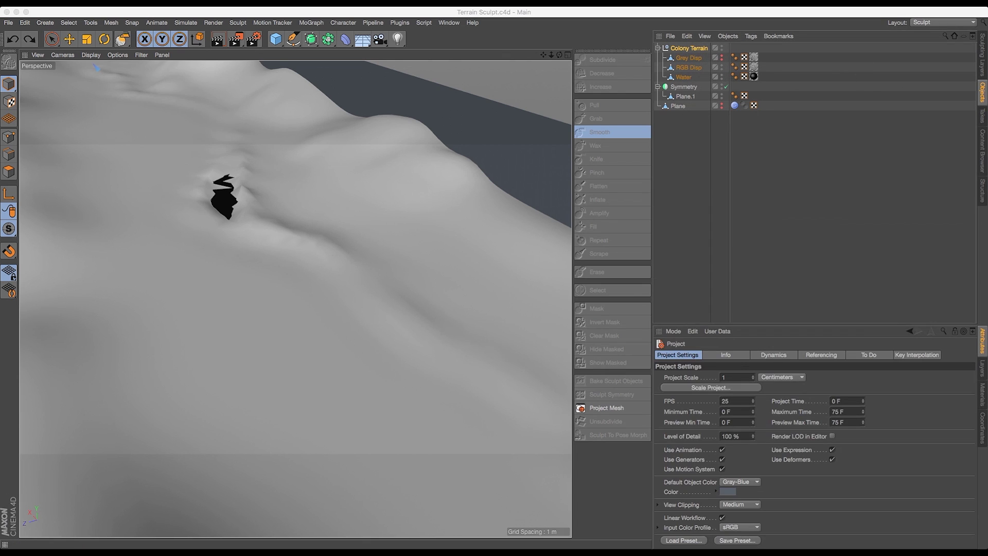
- Copy the Colony Terrain group into the open Ring Colony Concept.c4d scene
left_click(688, 48)
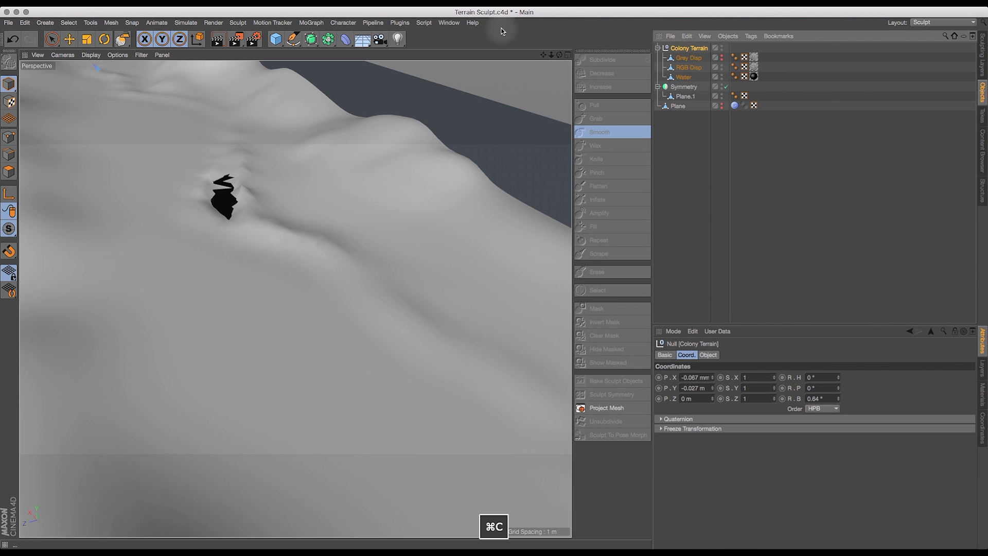
left_click(449, 22)
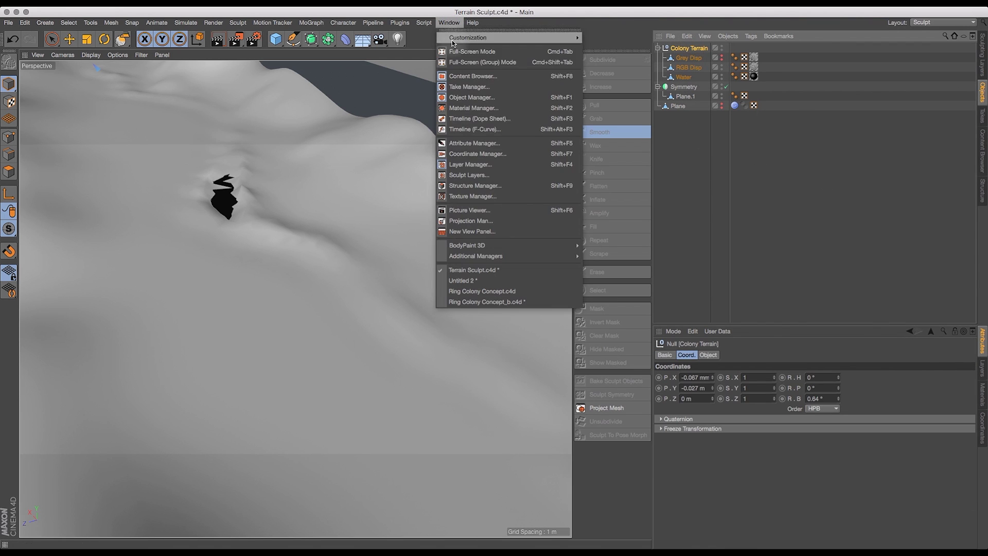
left_click(482, 291)
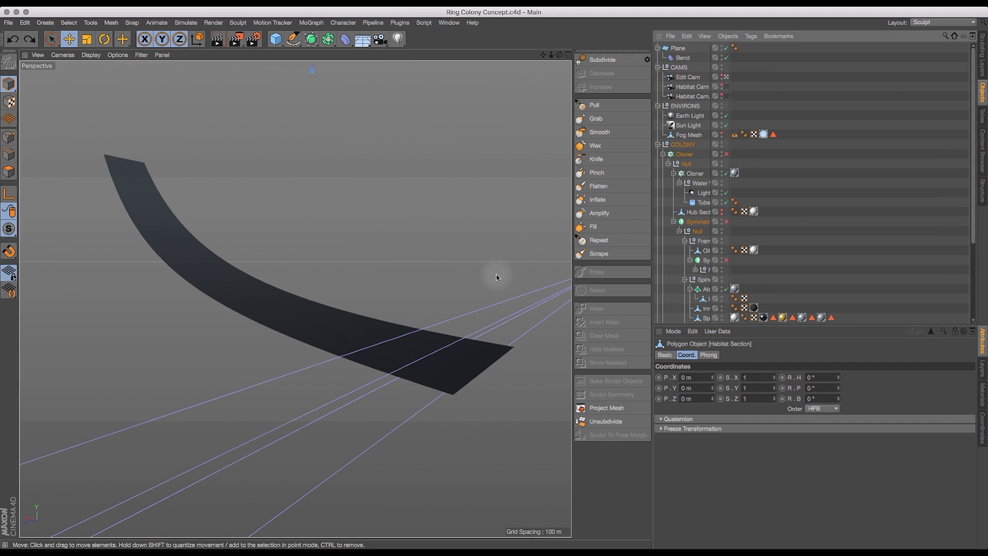
key("super+v")
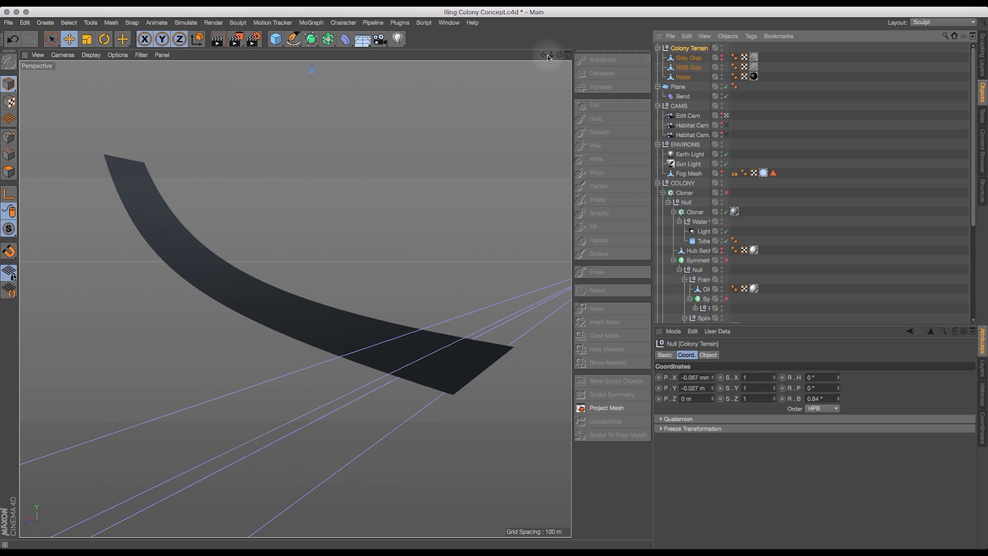
- Lower the Colony Terrain group to the level of the bent plane, at about Y -129.9 m
left_click_drag(548, 57, 557, 104)
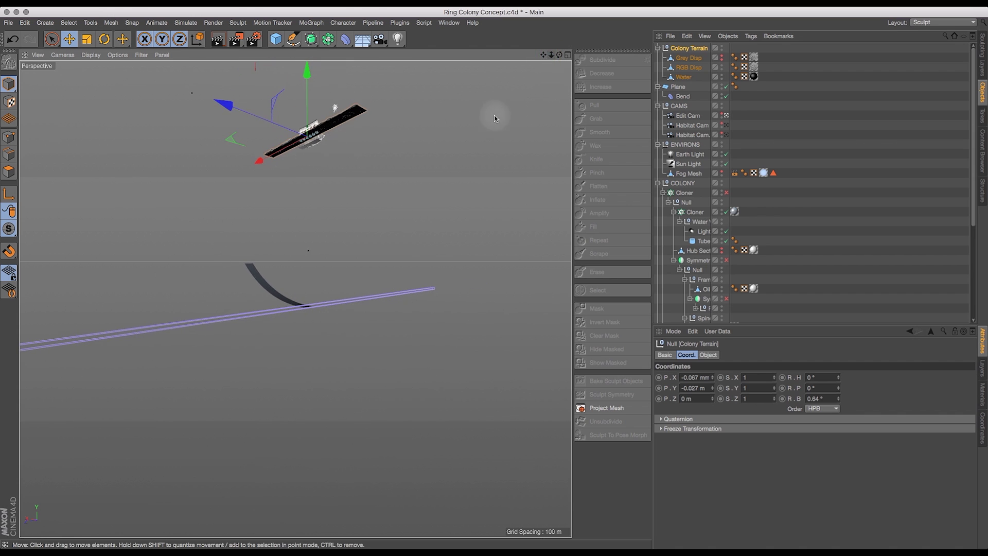
left_click_drag(558, 58, 540, 94)
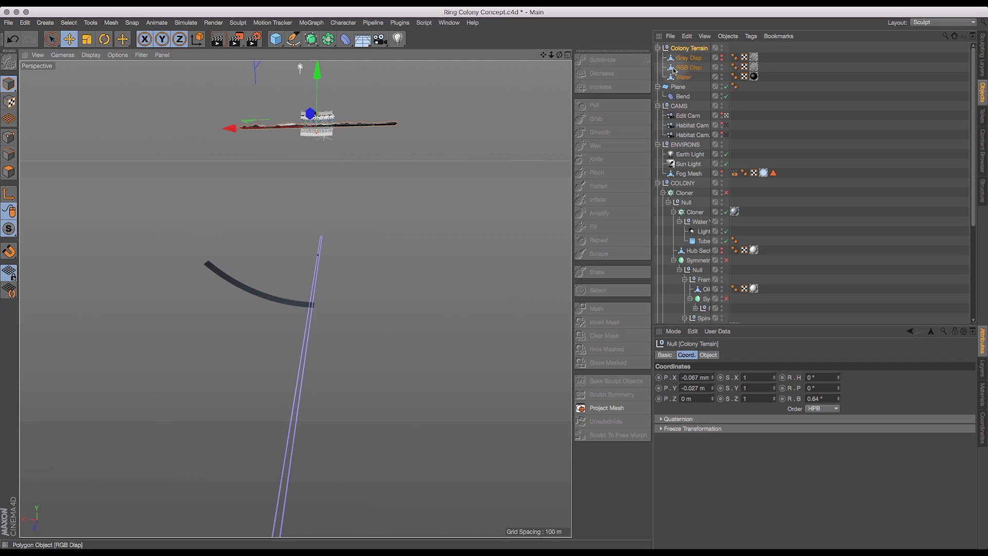
left_click_drag(317, 78, 337, 267)
left_click_drag(560, 55, 513, 53)
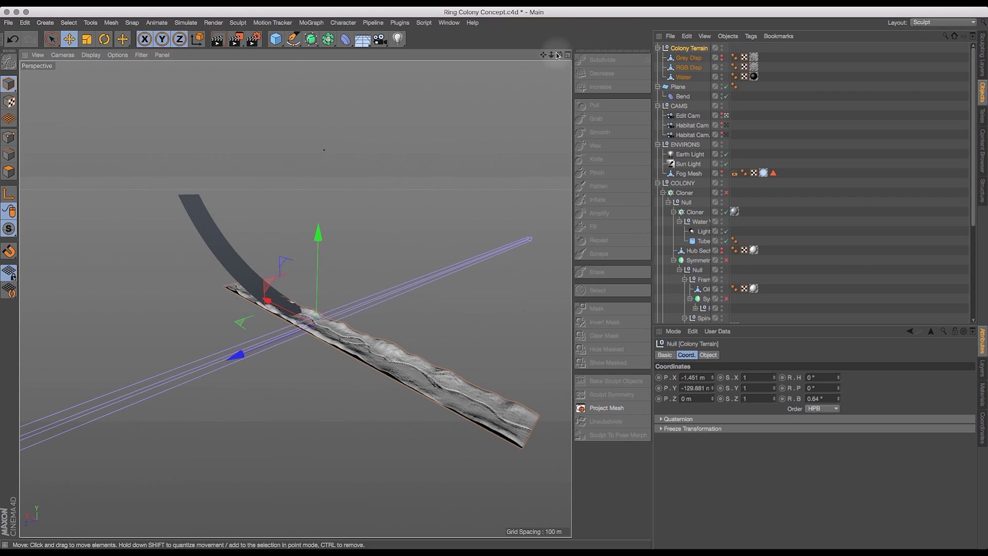
- Narrow the Bend deformer's cage by setting its Z size to 0.05 m
left_click(684, 97)
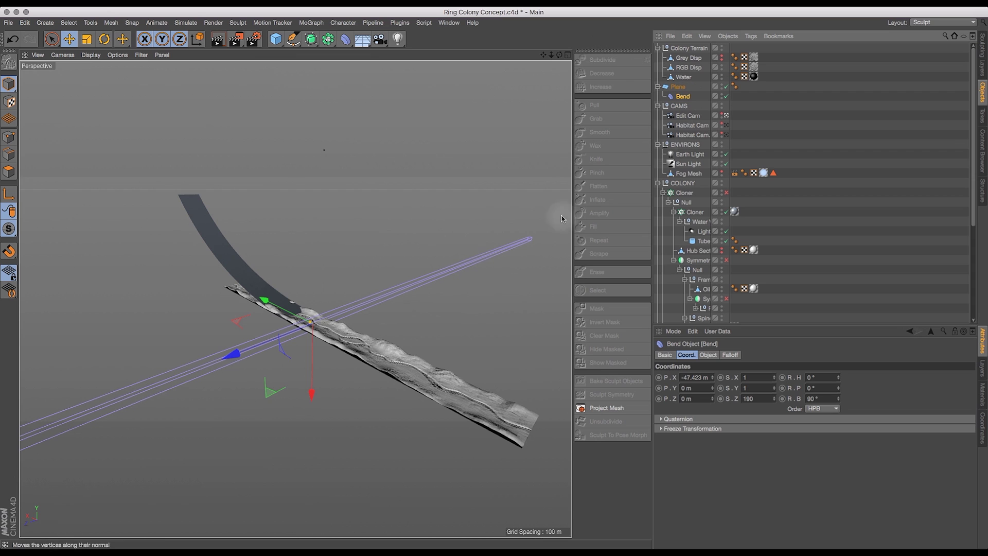
left_click(708, 354)
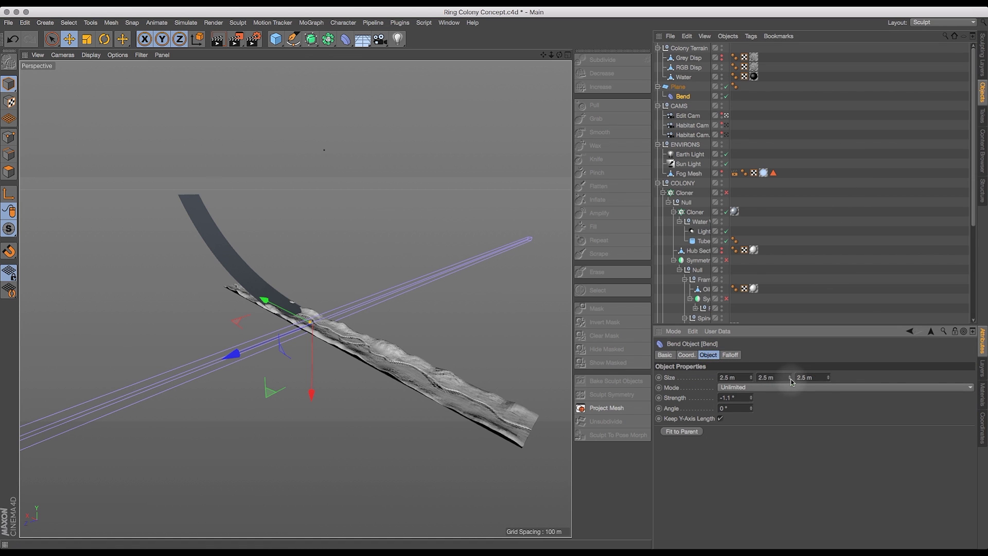
left_click_drag(791, 382, 791, 382)
key("super+z")
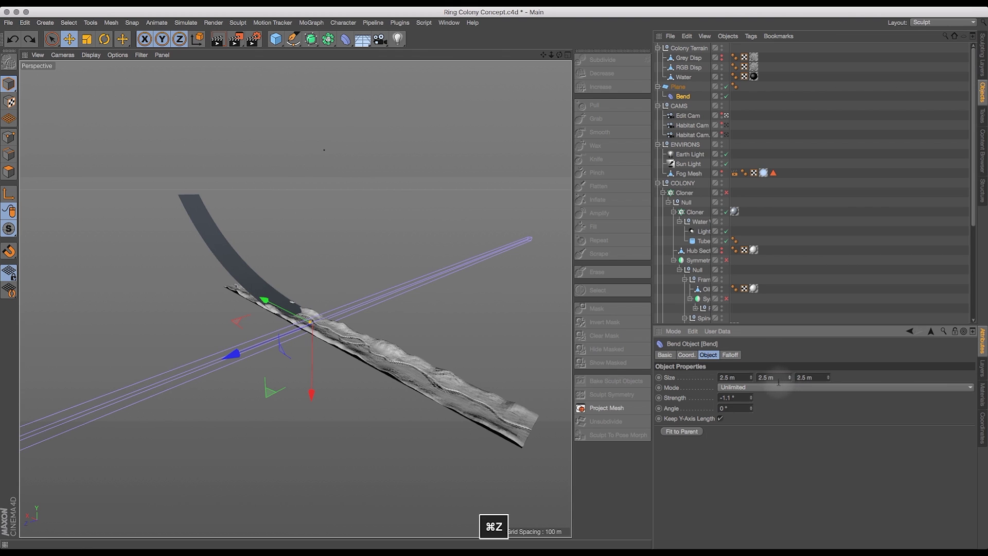
left_click(828, 379)
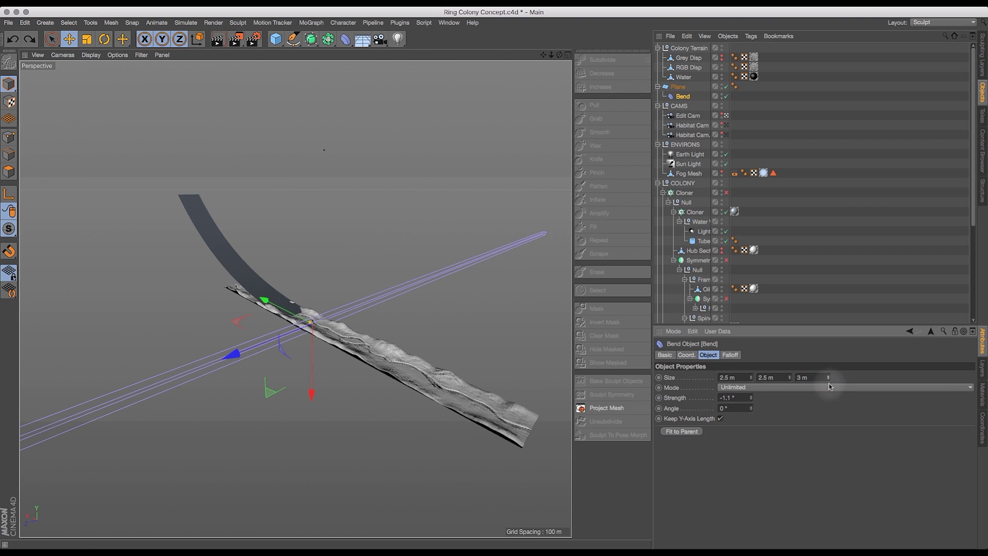
double_click(804, 377)
type("0.2")
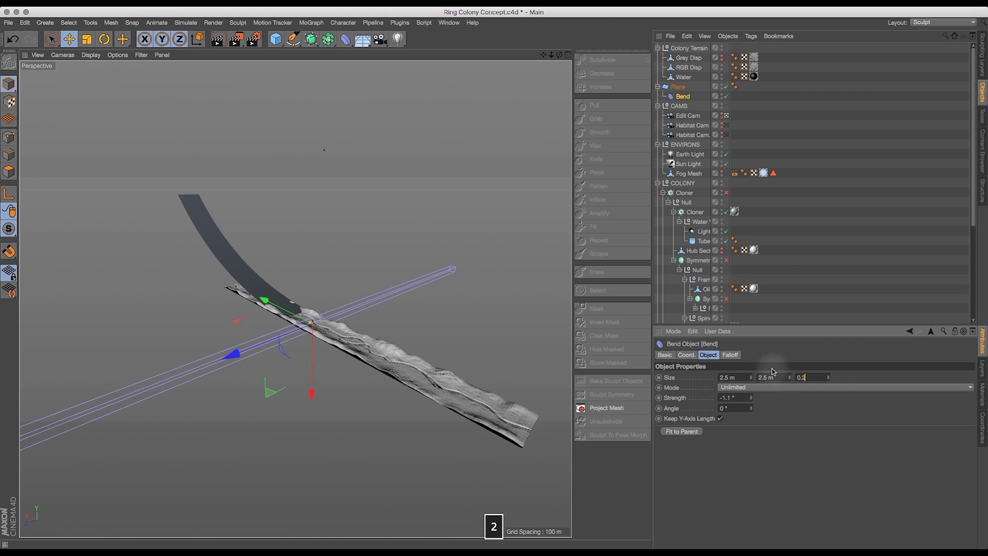
key("Return")
double_click(811, 377)
type("0.05")
double_click(811, 377)
type("05")
- Move the Colony Terrain group along X and Y onto the plane, to about X 47.5 m and Y -130.6 m
left_click_drag(551, 54, 597, 63)
left_click(687, 48)
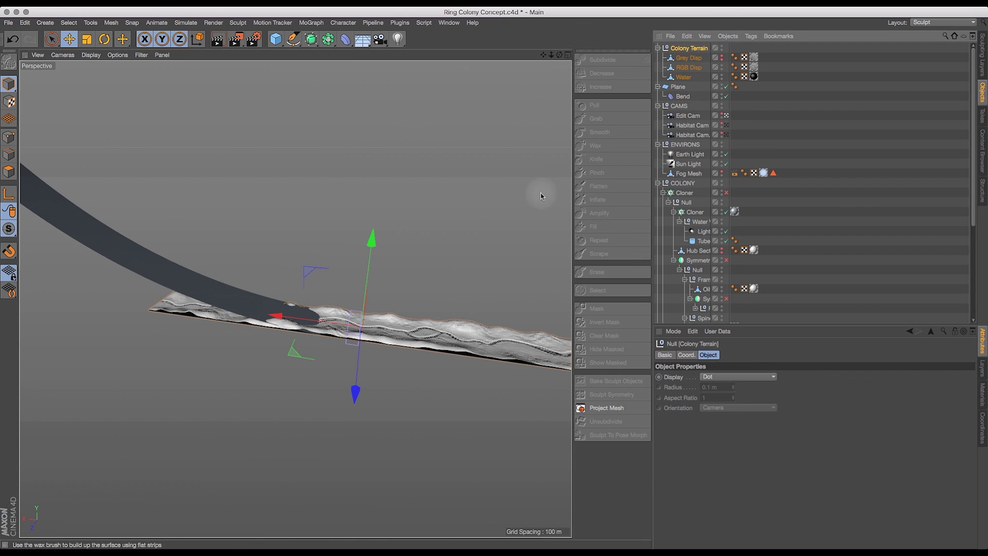
left_click_drag(288, 298, 93, 288)
mouse_move(544, 55)
left_mouse_down()
mouse_move(644, 32)
mouse_move(558, 54)
mouse_move(587, 55)
mouse_move(527, 49)
mouse_move(552, 48)
left_mouse_up()
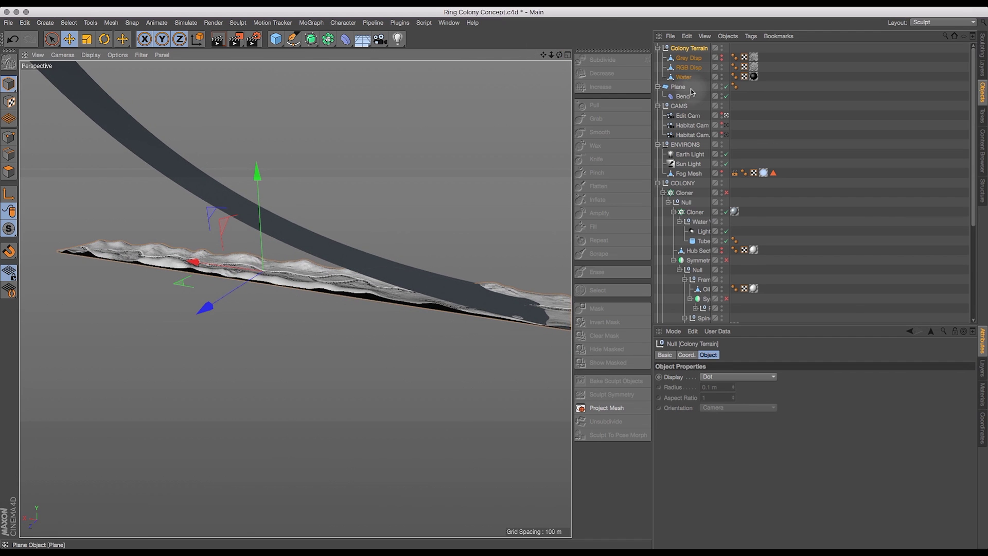
left_click(677, 87)
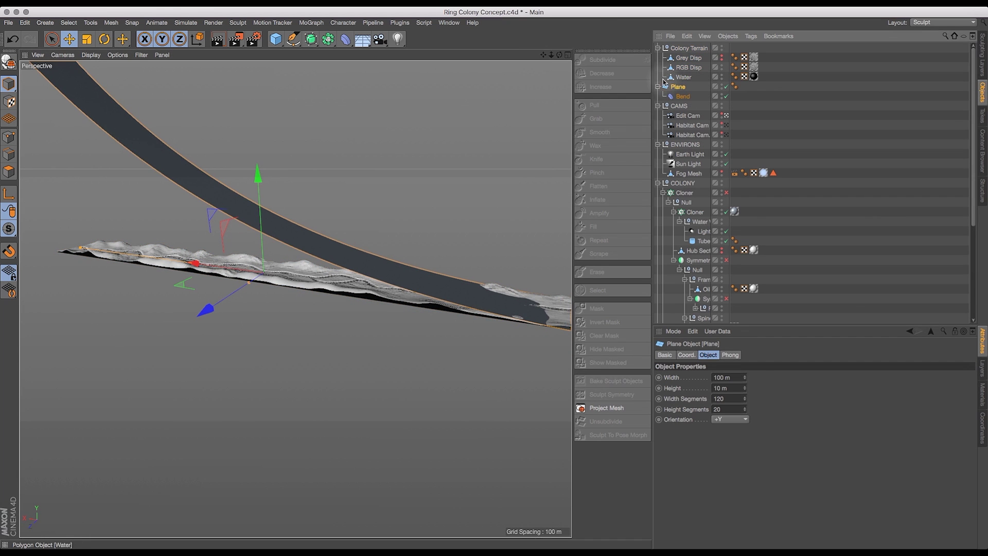
left_click(681, 48)
left_click(256, 177)
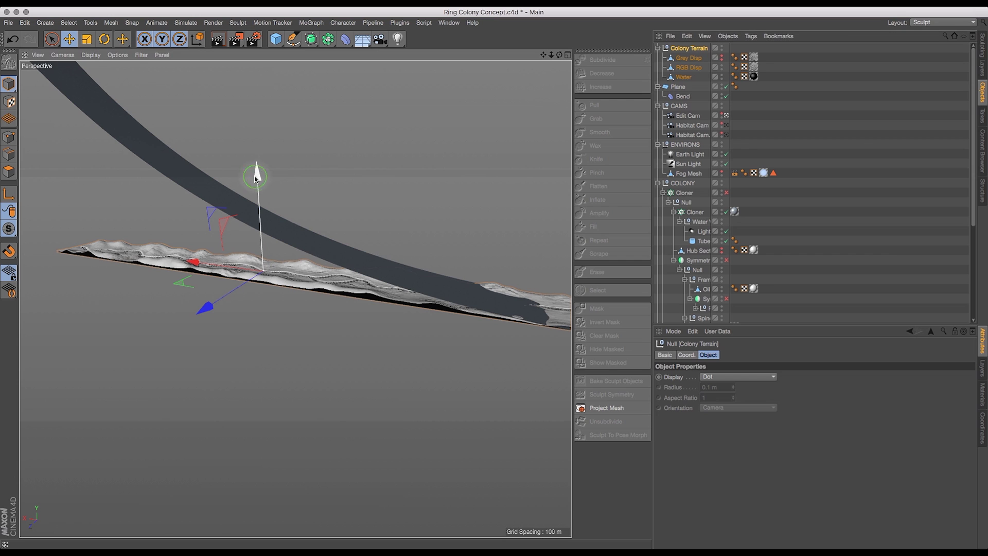
left_click_drag(256, 177, 252, 184)
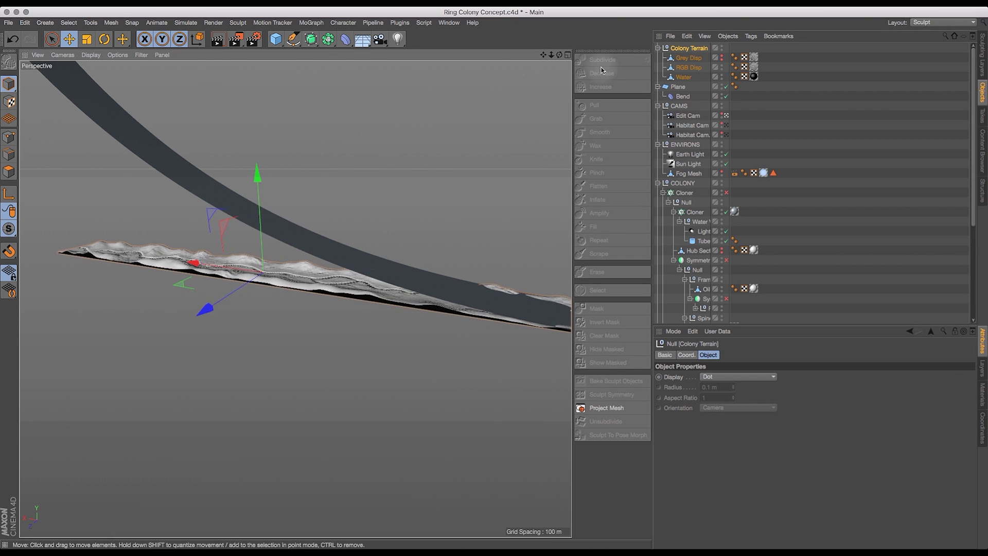
- Copy the Plane's Y position of -130.719 m into the Colony Terrain group's Y position
left_click(678, 86)
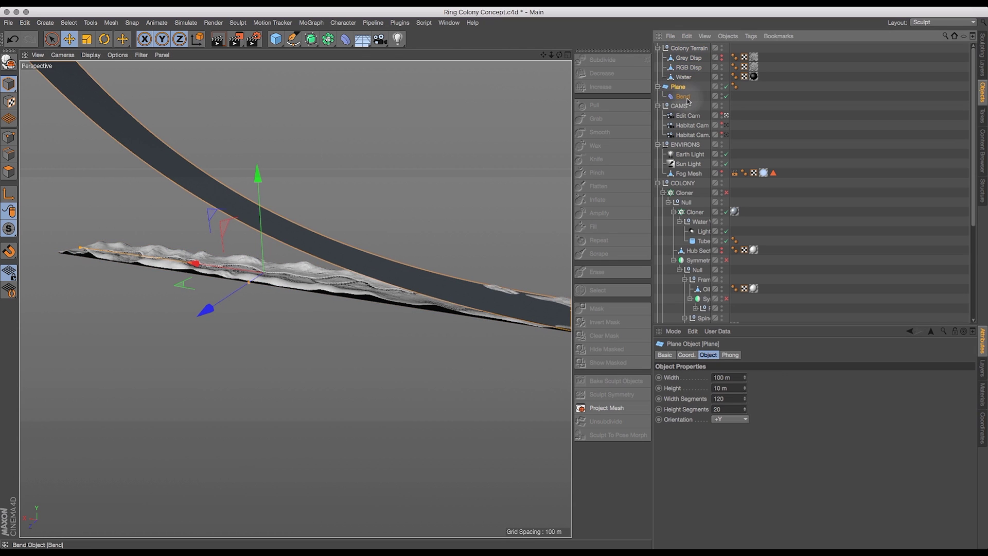
left_click(689, 354)
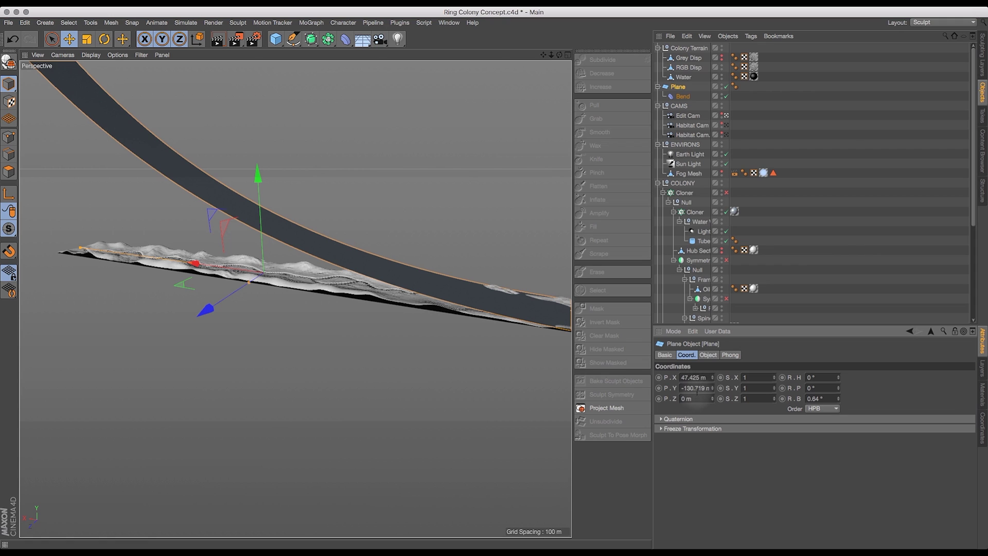
left_click(681, 388)
key("super+c")
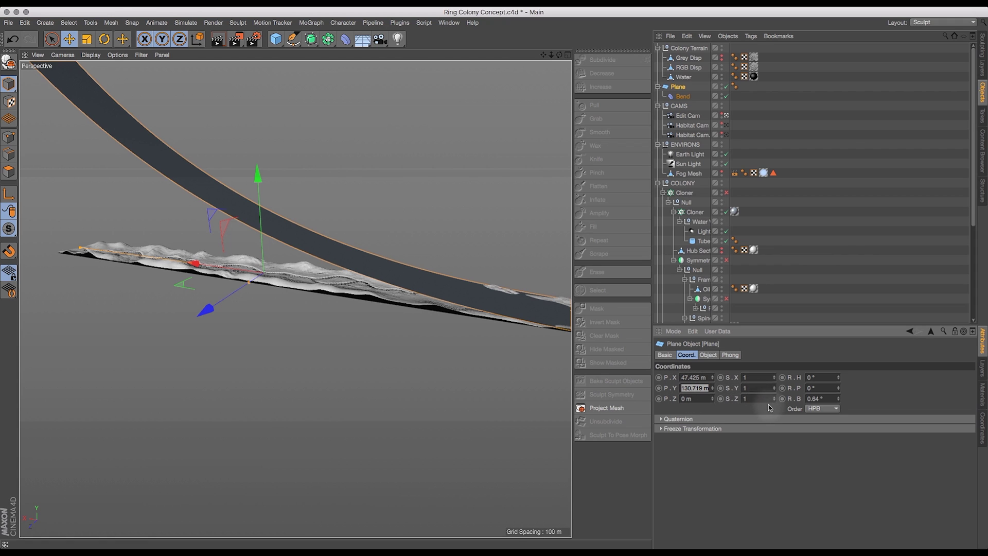
left_click(697, 49)
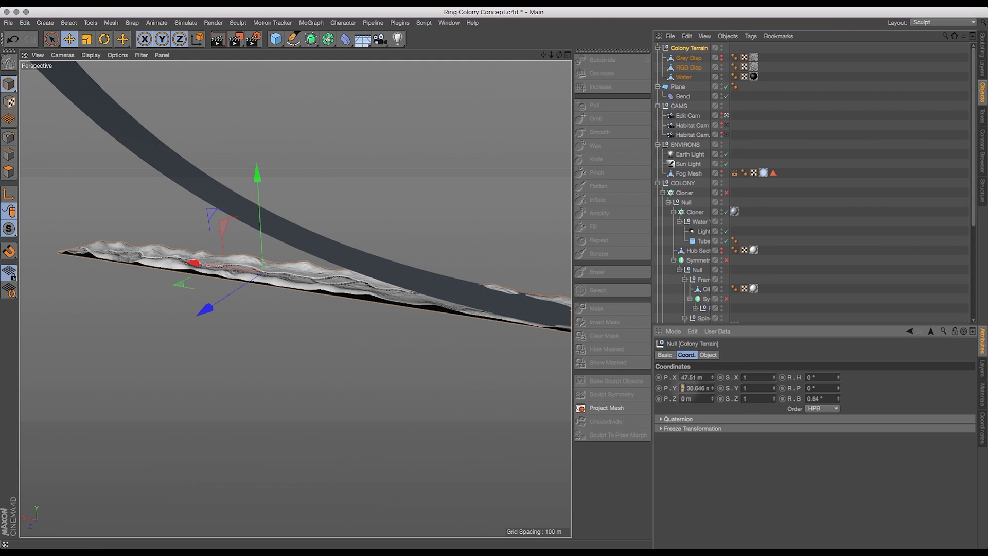
key("super+v")
key("Return")
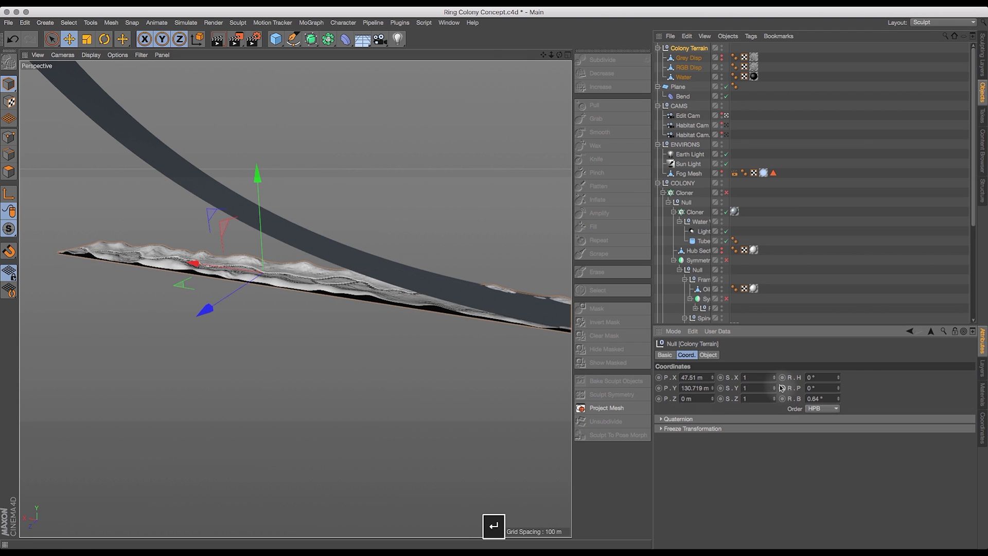
- Move the Bend deformer out of the Plane and into the Colony Terrain group so it curves the terrain
left_click(678, 88)
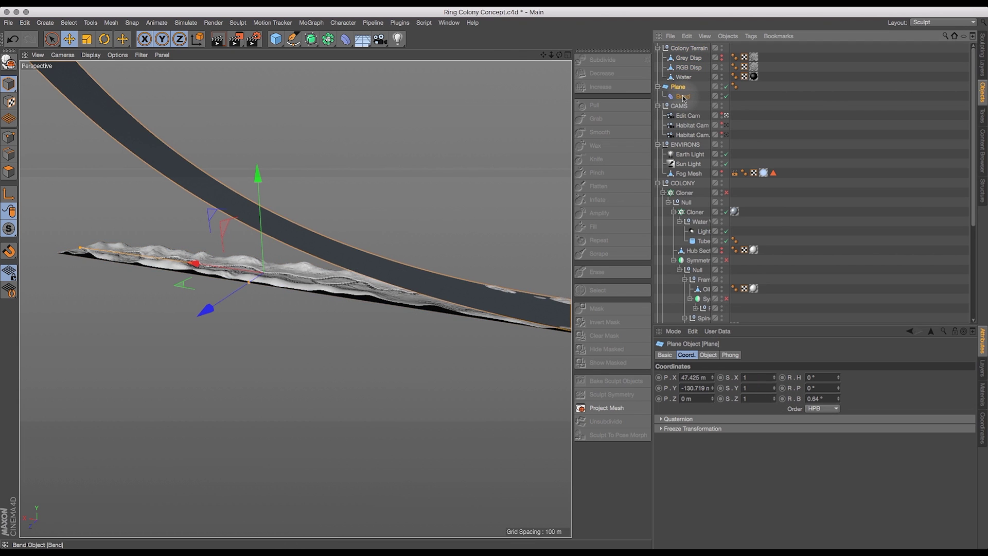
left_click(683, 97)
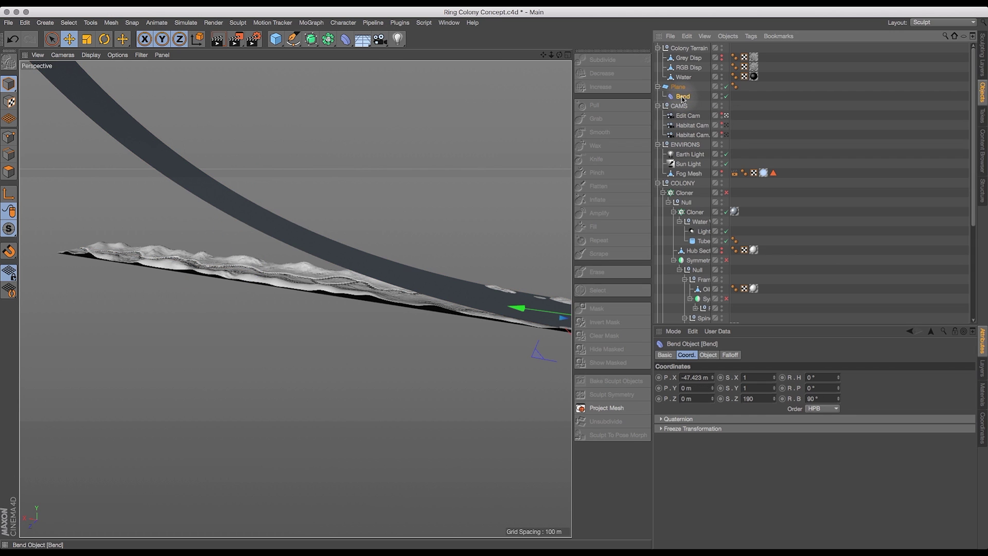
left_click_drag(684, 98, 685, 51)
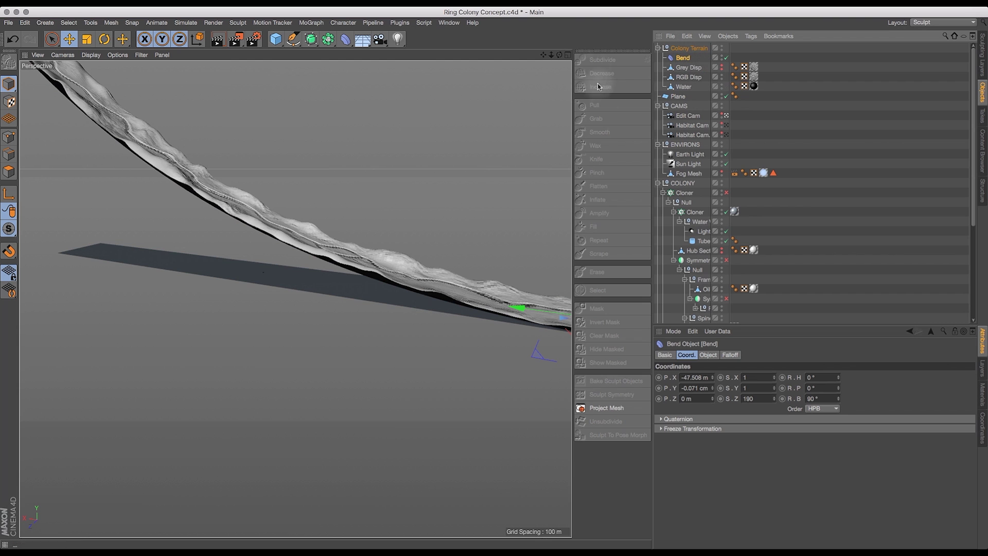
mouse_move(559, 54)
left_mouse_down()
mouse_move(534, 42)
mouse_move(569, 51)
left_mouse_up()
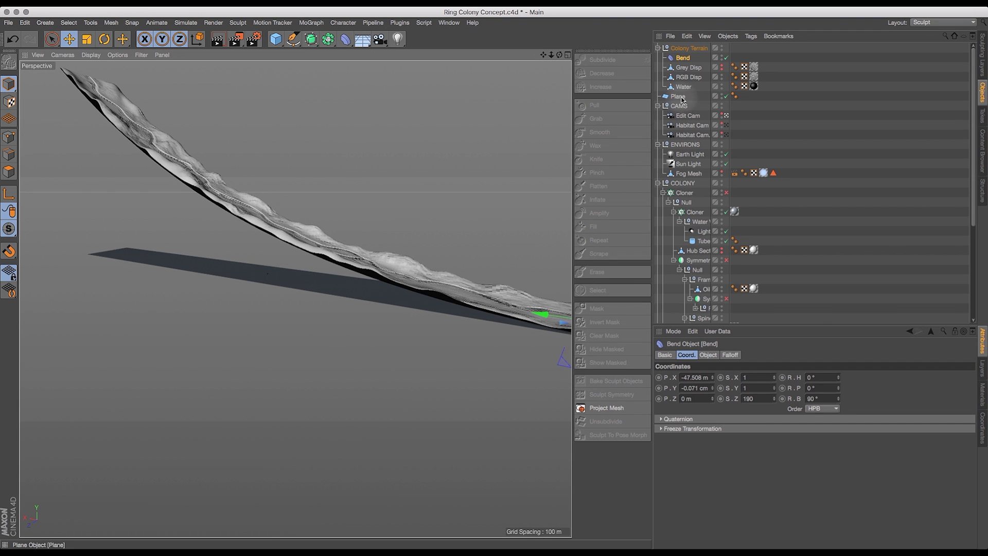
- Disable the Plane, place it at the end of the Colony Terrain group, and save the scene
left_click(679, 97)
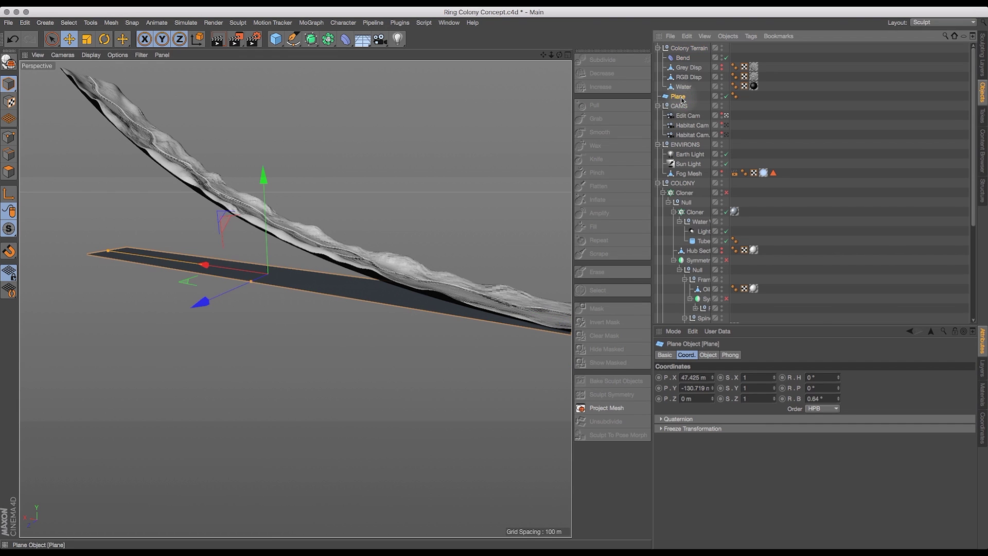
left_click(727, 96)
mouse_move(676, 98)
left_mouse_down()
mouse_move(685, 50)
mouse_move(686, 109)
left_mouse_up()
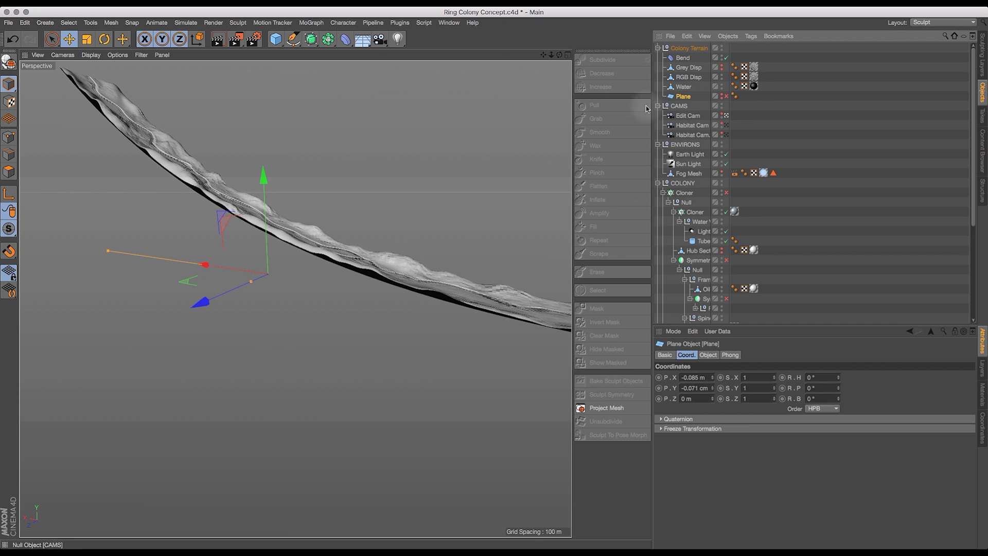
left_click_drag(560, 55, 511, 54)
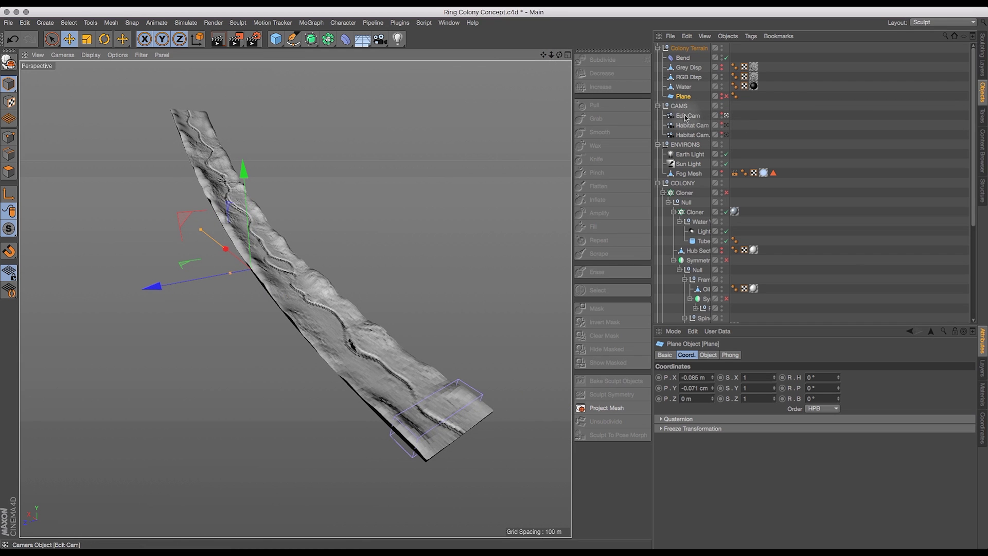
key("super+s")
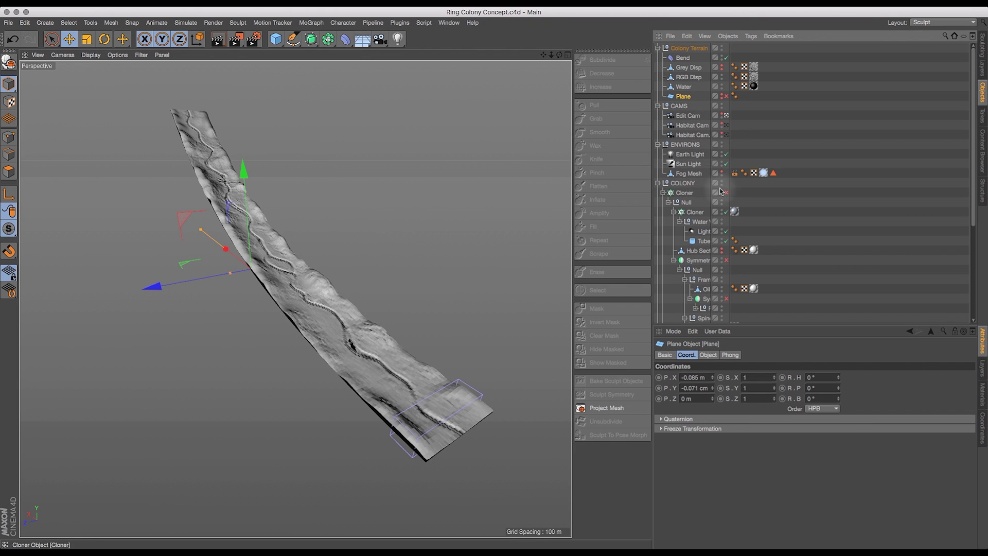
- Re-enable the COLONY group's main Cloner and its symmetries, and compare the terrain through both Habitat Cams, ending on the first
left_click(726, 299)
left_click(726, 193)
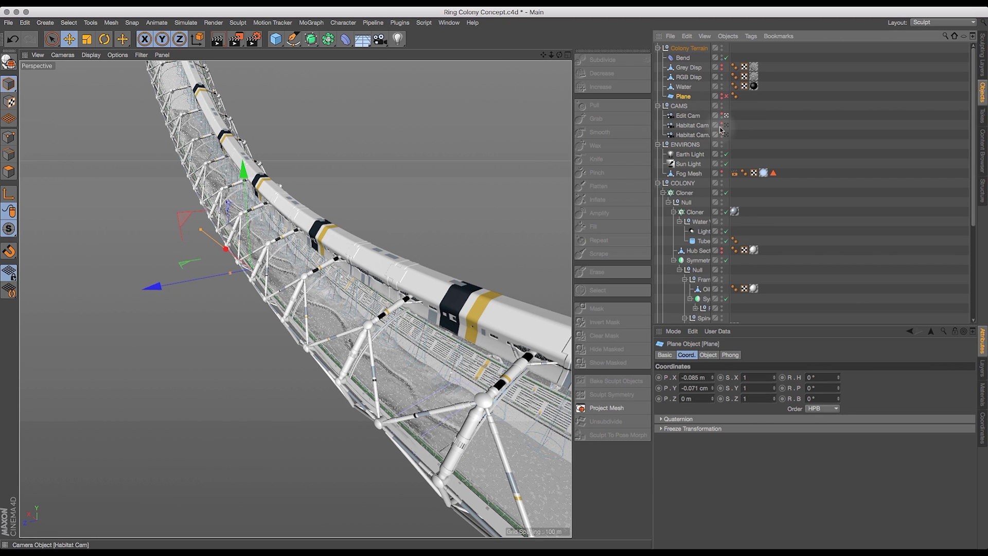
left_click(727, 126)
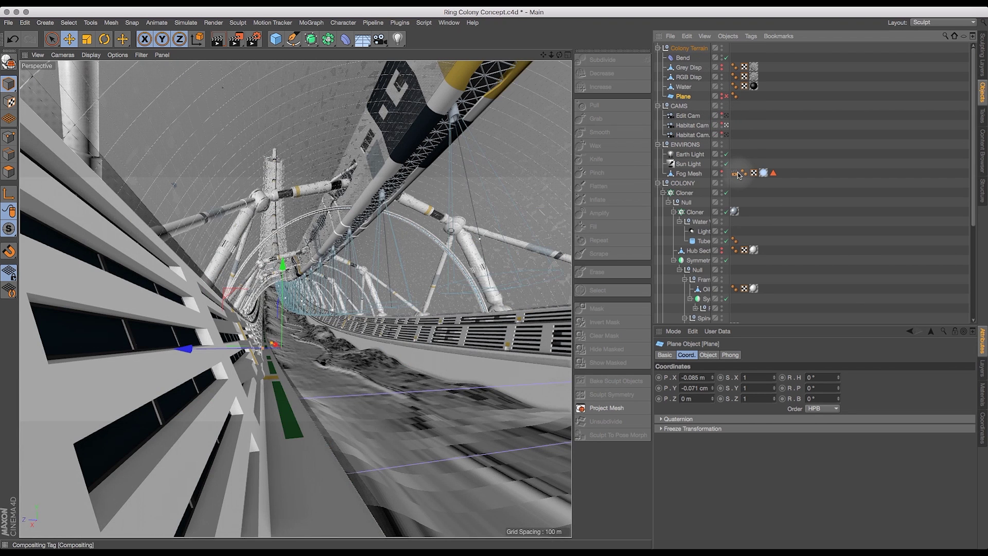
left_click(727, 135)
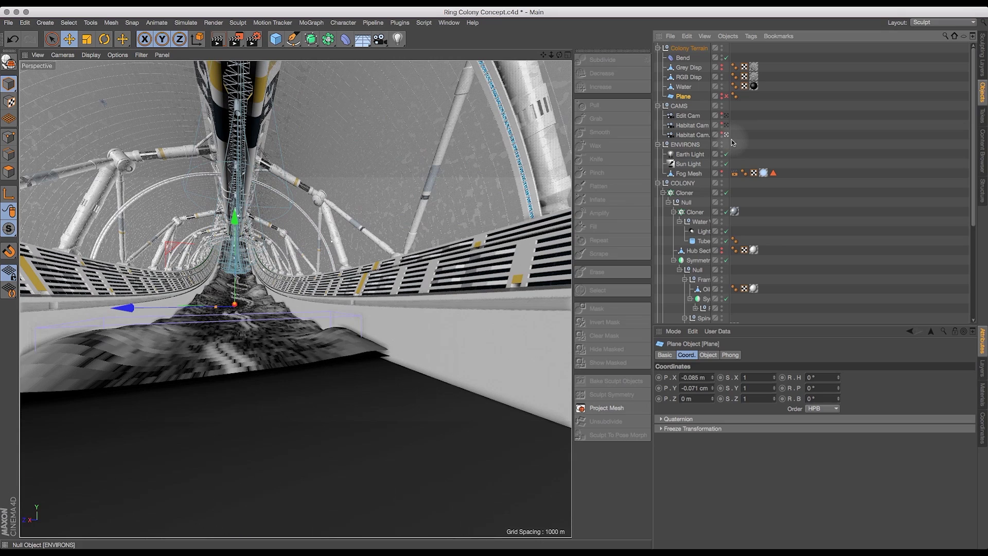
left_click(728, 125)
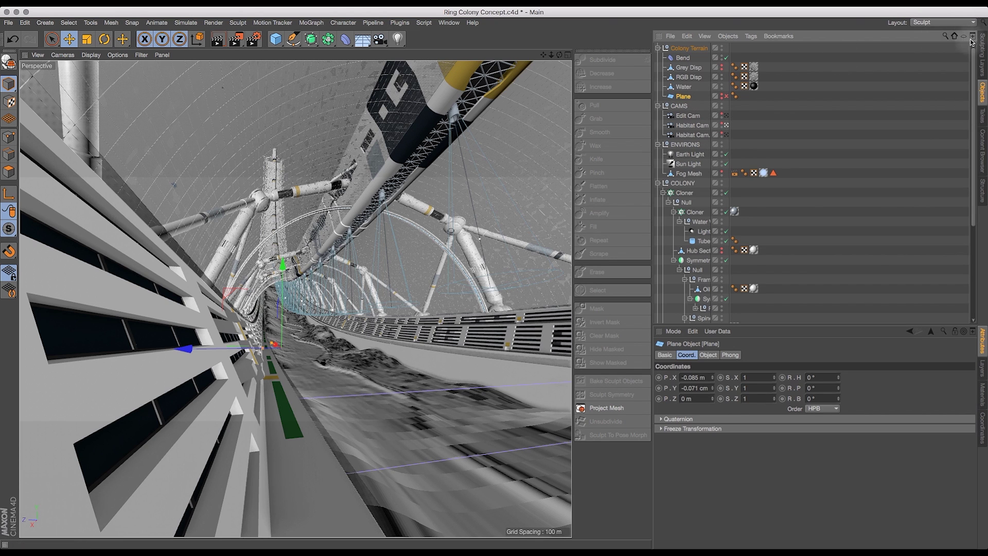
- Switch to the Training (User) layout and test-render only the selected Colony Terrain group in the viewport
left_click(967, 22)
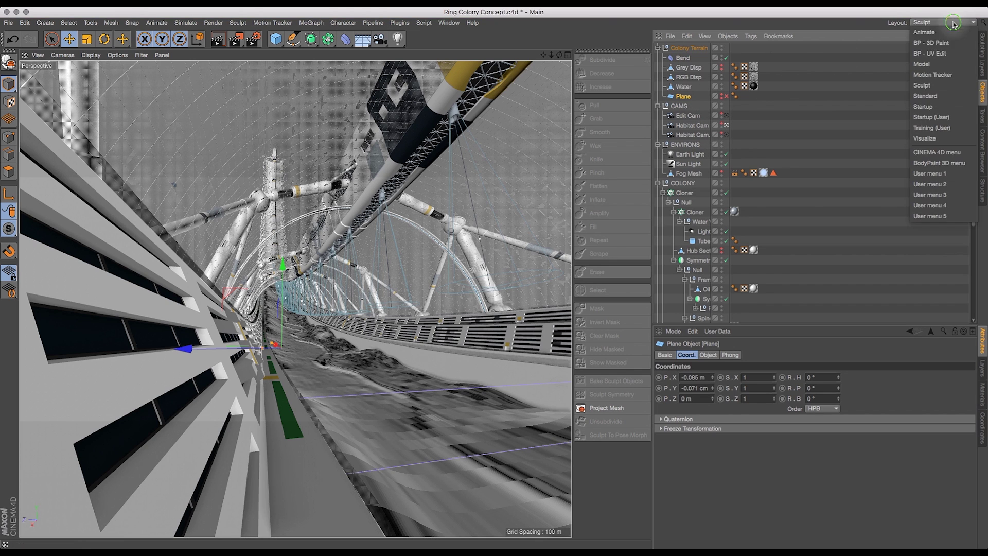
left_click(956, 129)
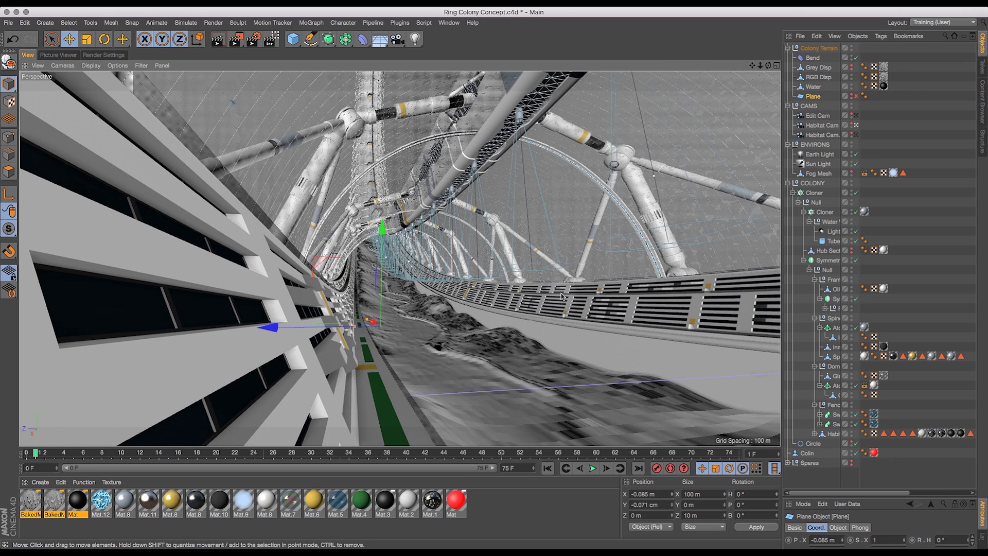
left_click(820, 78)
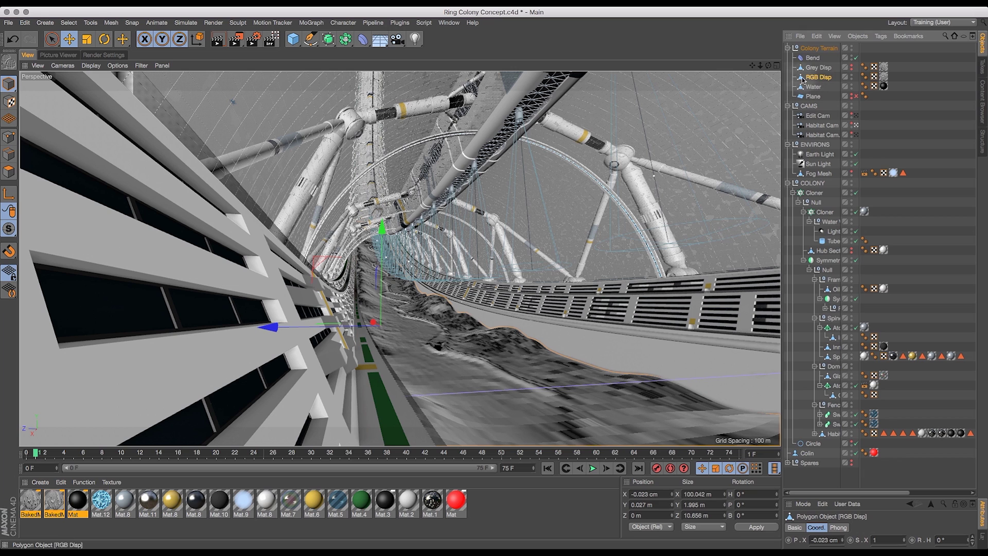
left_click(819, 48)
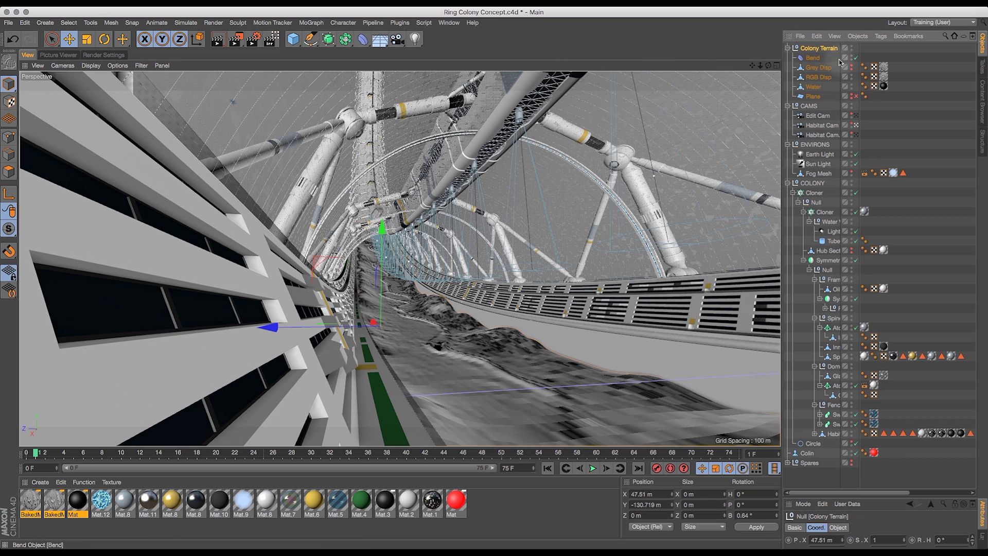
left_click_drag(240, 47, 292, 66)
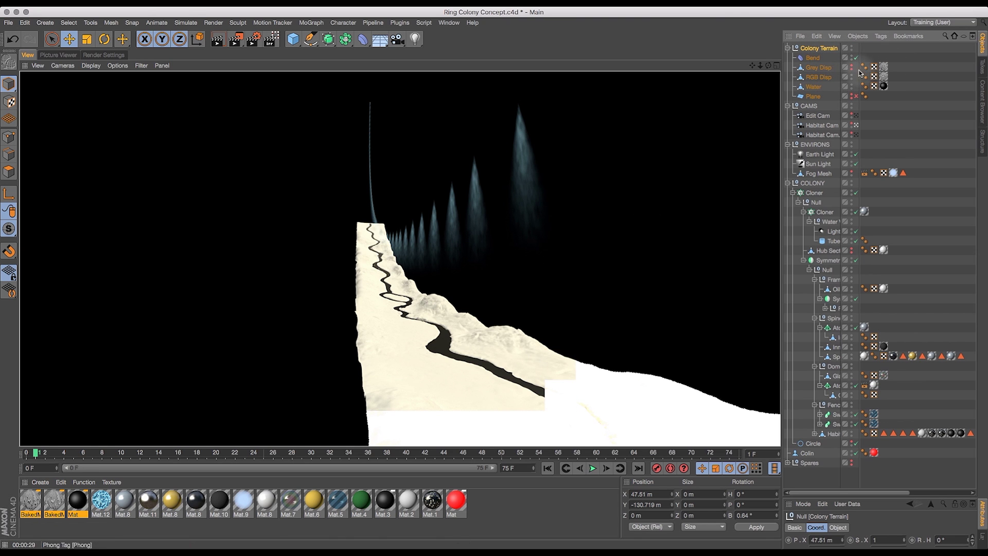
- Hide the RGB Disp terrain, show Grey Disp in its place, and select the BakedMaterial assigned to Grey Disp
key("Escape")
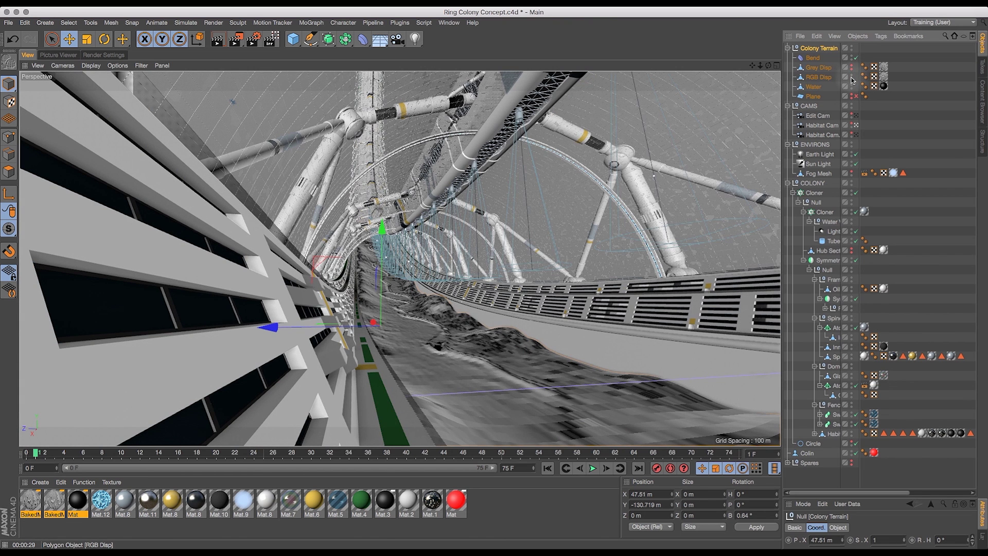
left_click(852, 78, "alt")
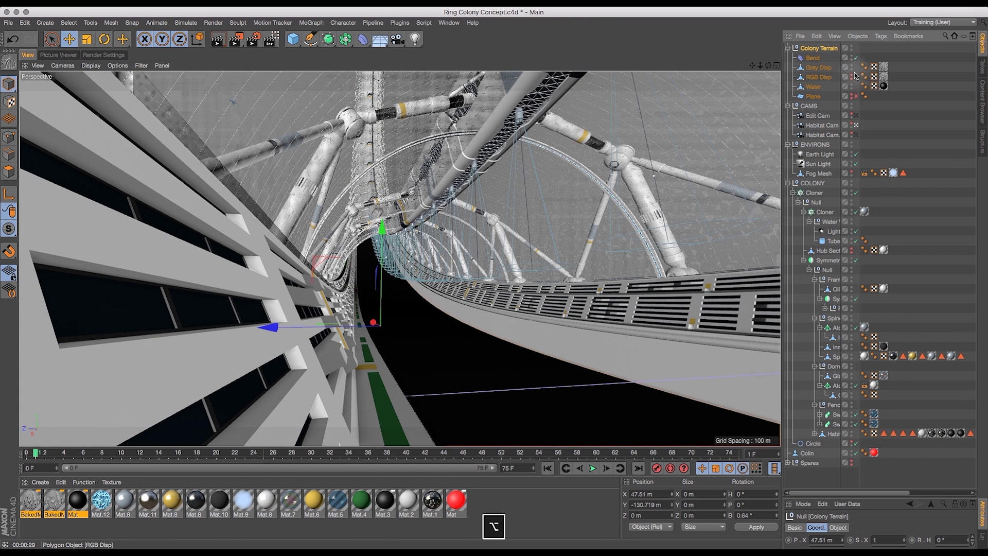
left_click(883, 67)
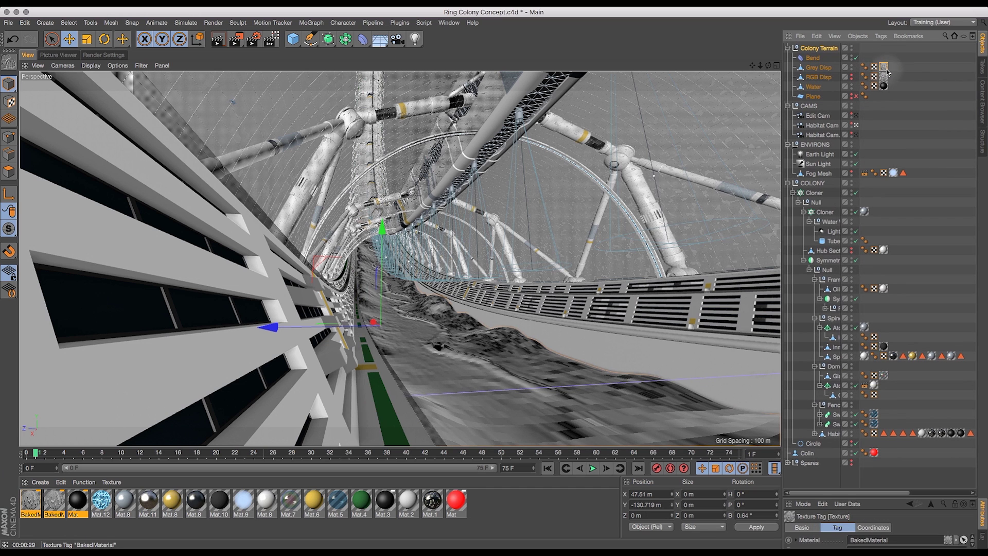
double_click(886, 68)
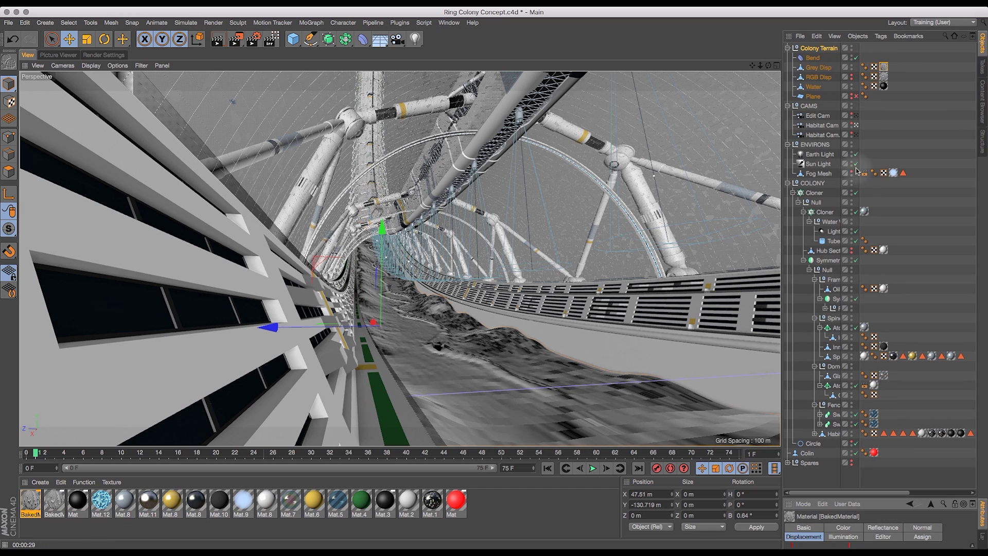
- Enlarge the Attribute Manager and open Grey Disp's BakedMaterial in the Material Editor at its Displacement settings
left_click(901, 487)
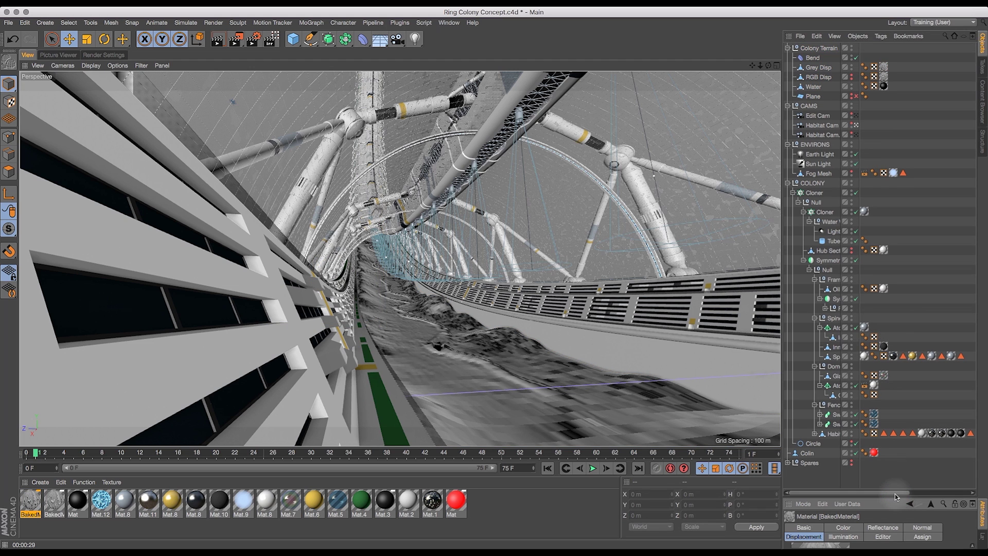
left_click_drag(895, 497, 917, 254)
left_click(844, 292)
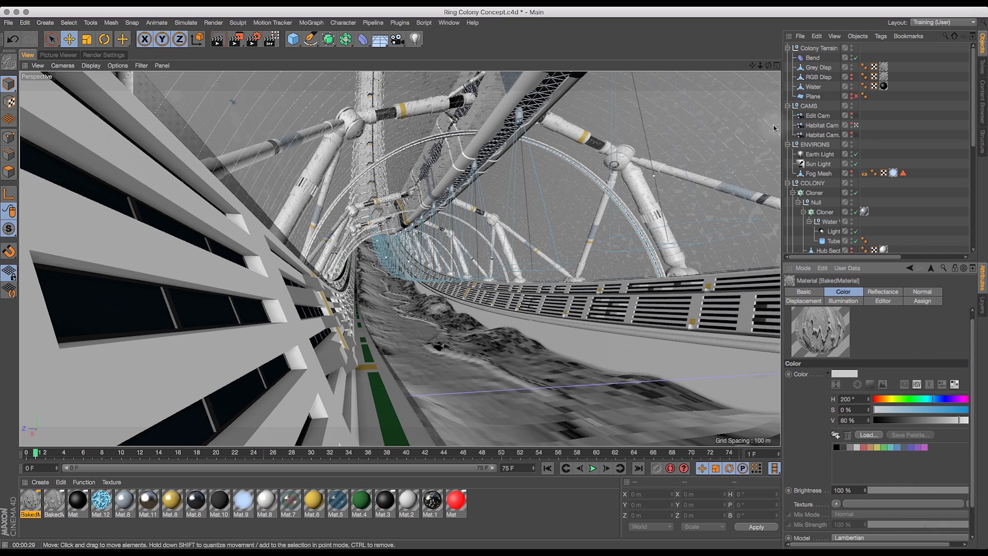
double_click(30, 501)
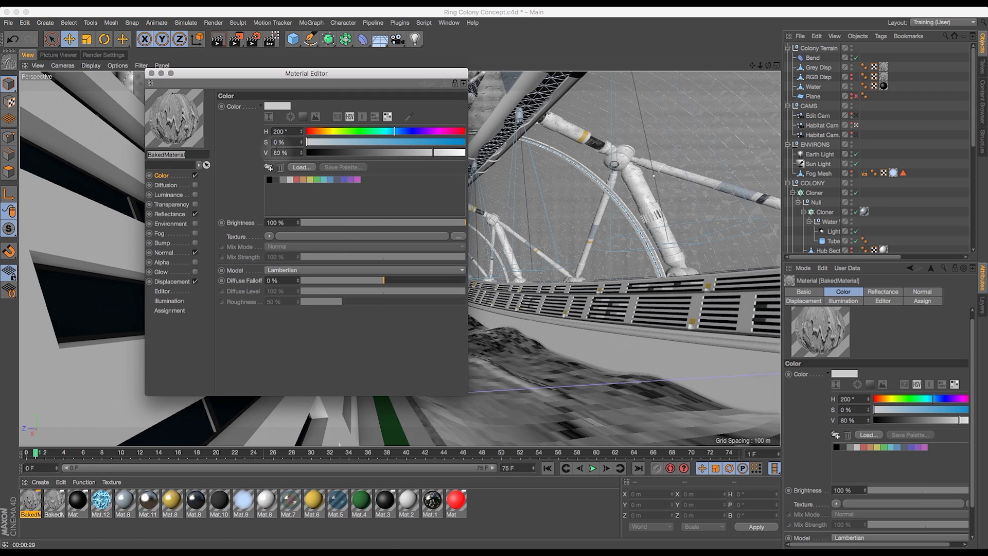
left_click_drag(277, 80, 364, 94)
left_click(260, 296)
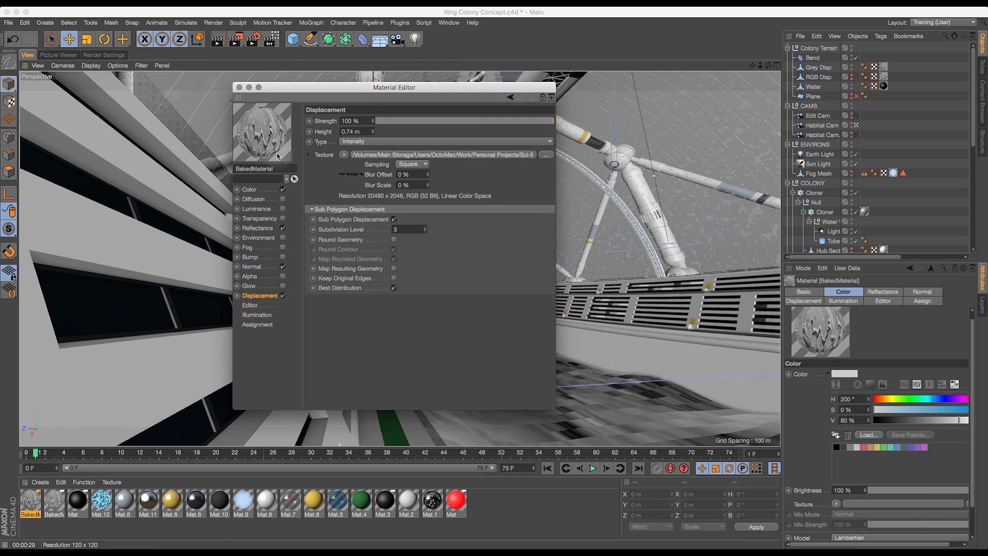
- Set the BakedMaterial's colour to a dark green with H 114°, S 45% and V 36%
left_click(249, 190)
left_click(460, 147)
left_click_drag(521, 156, 455, 173)
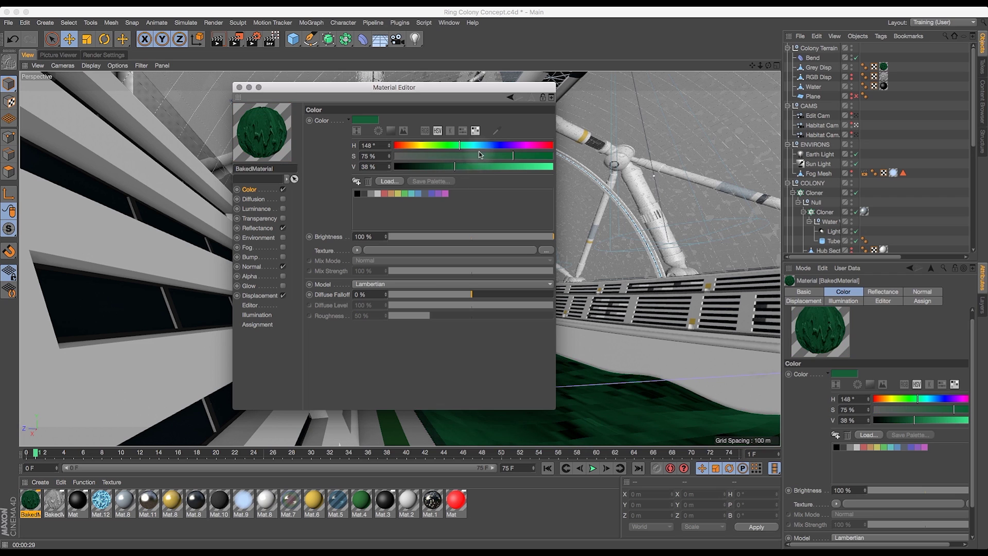
left_click(502, 157)
left_click(459, 156)
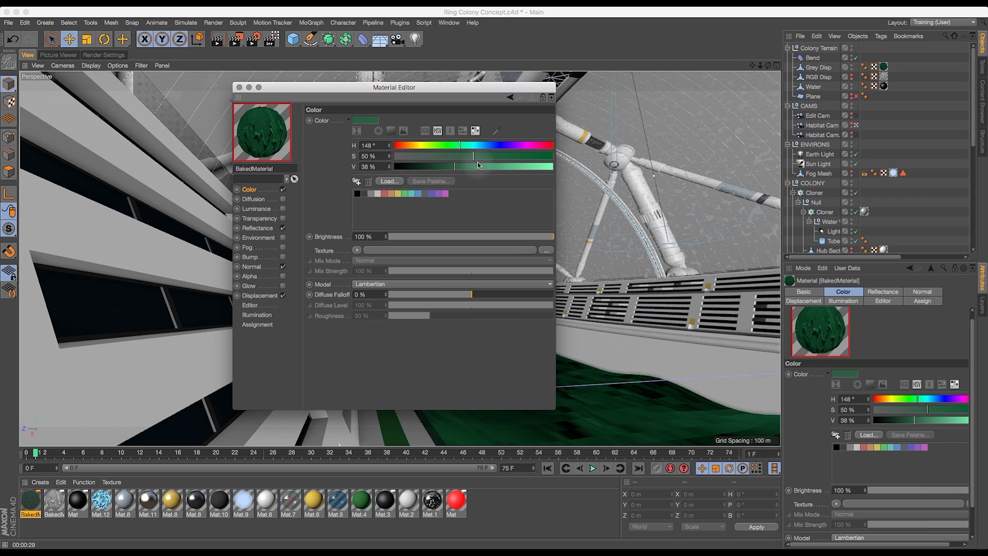
left_click_drag(470, 156, 471, 156)
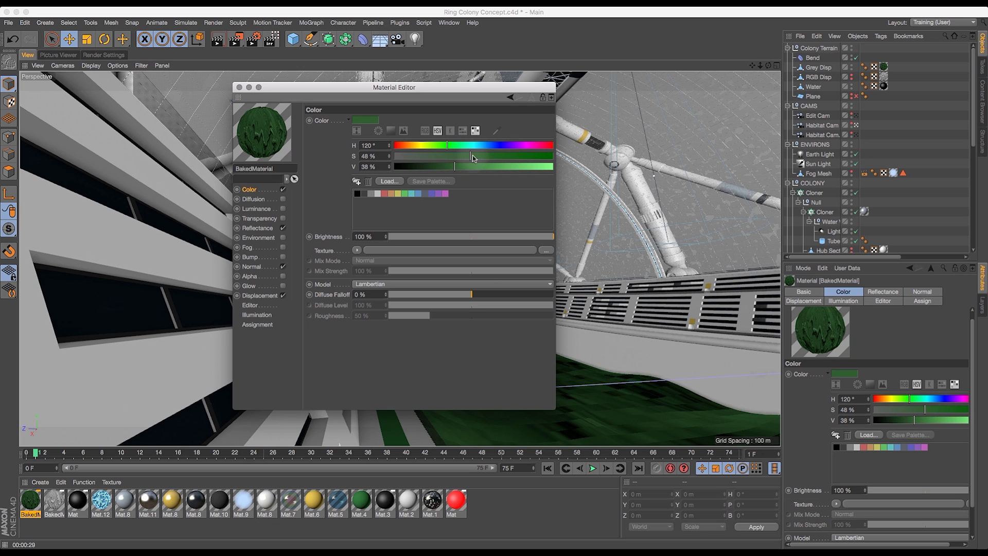
left_click_drag(466, 158, 470, 159)
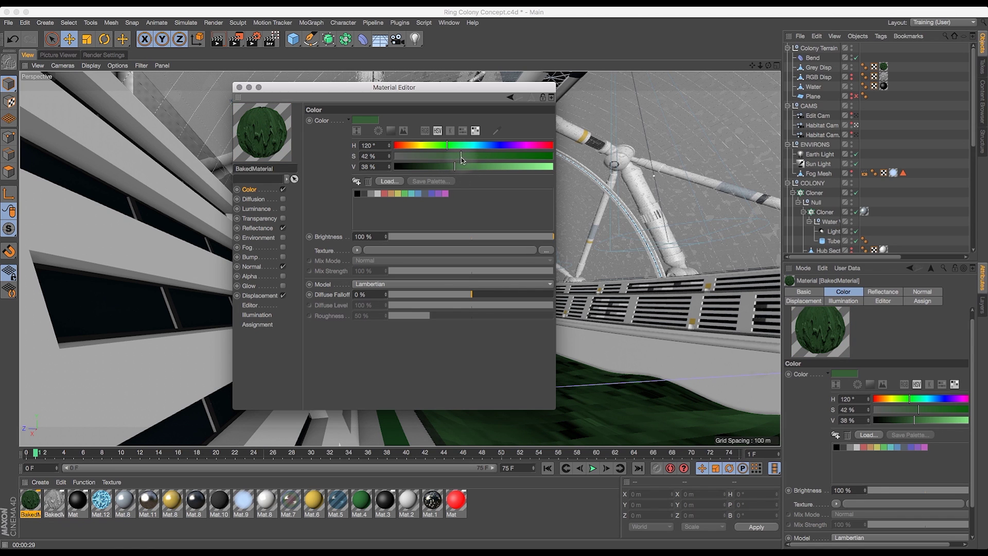
left_click_drag(453, 169, 444, 149)
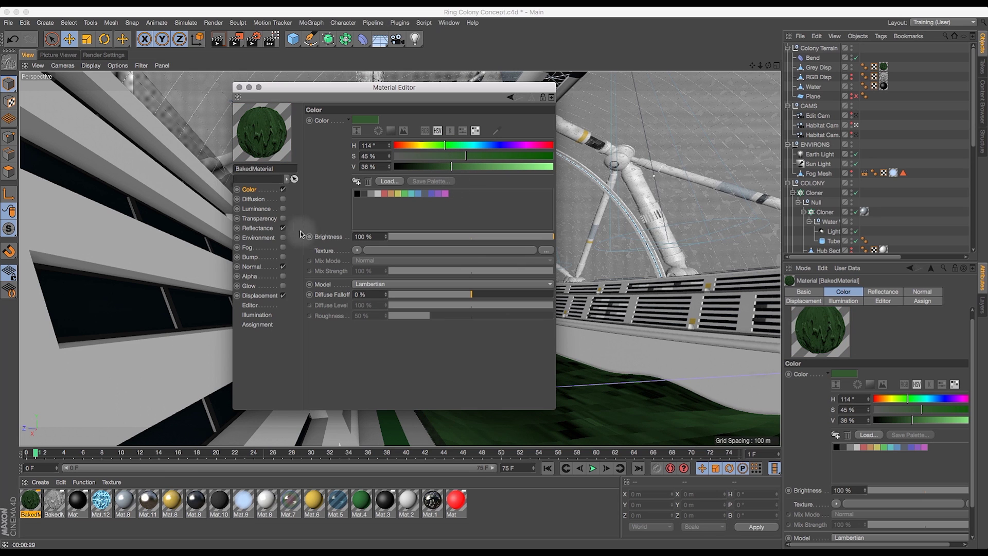
- Enable the BakedMaterial's Diffusion channel with a Noise shader of type Wavy Turbulence, and close the Material Editor
left_click(254, 200)
left_click(283, 199)
left_click(367, 164)
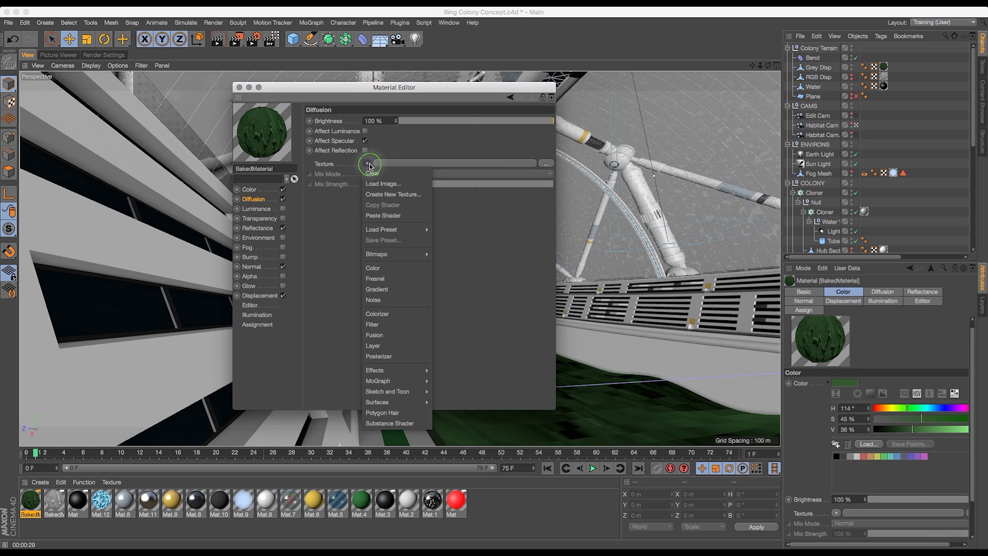
left_click(387, 300)
left_click(434, 164)
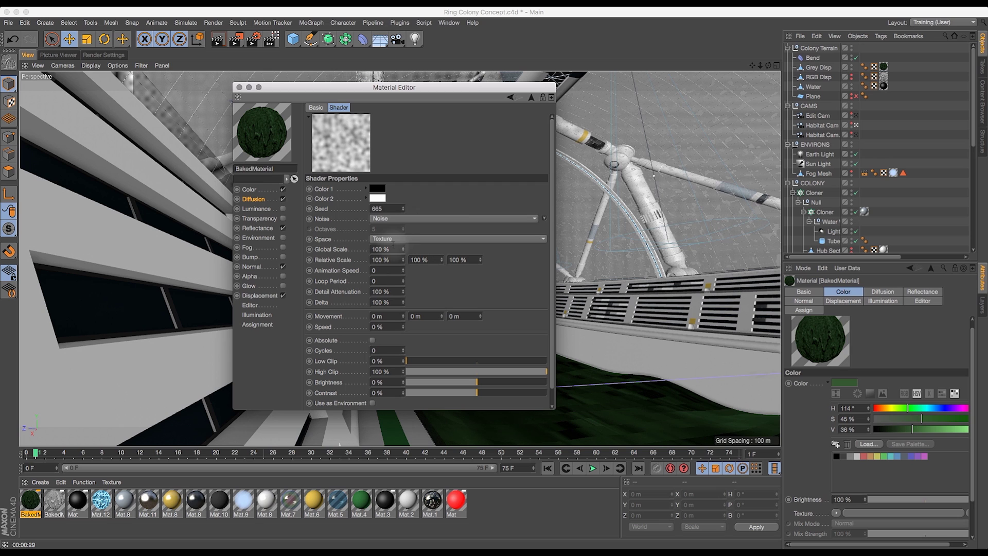
left_click(401, 219)
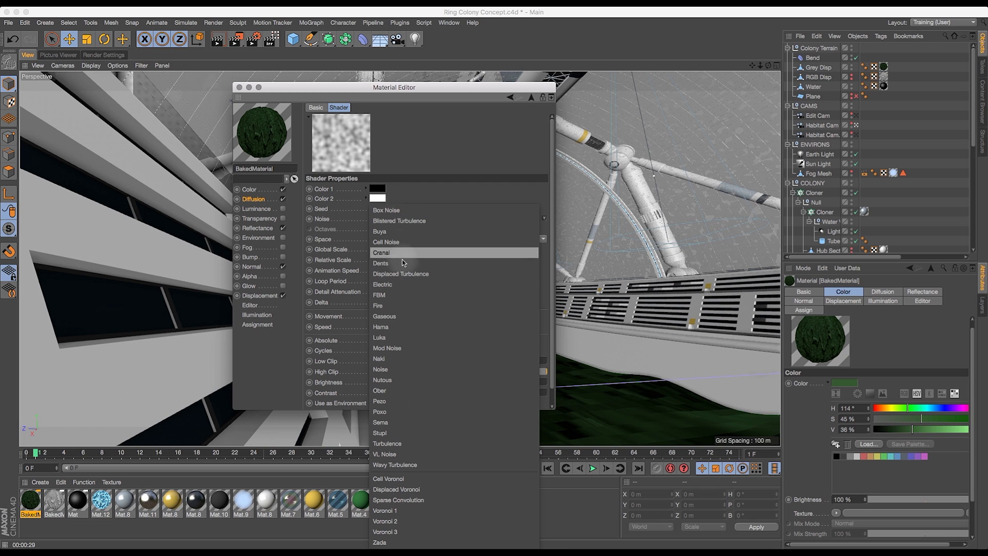
left_click(398, 465)
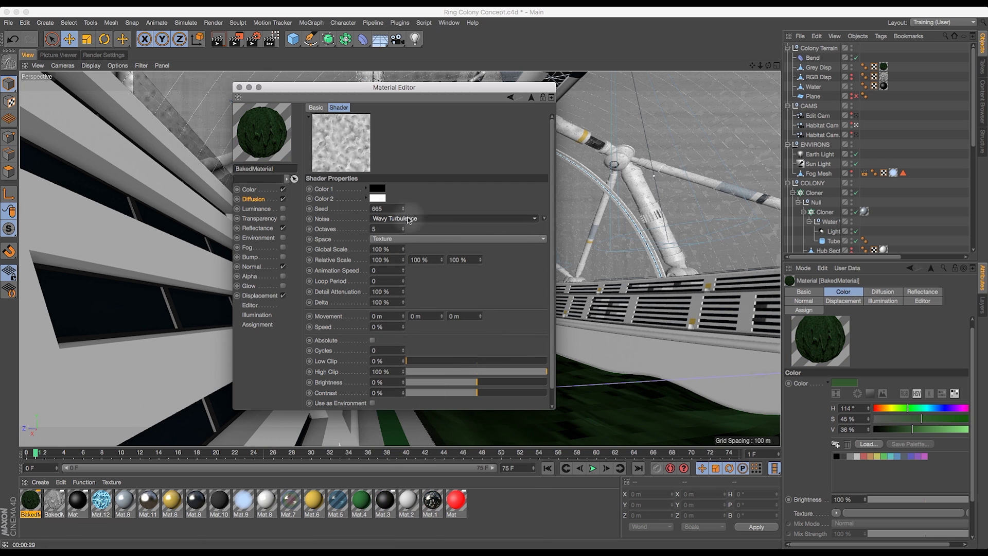
left_click(346, 249)
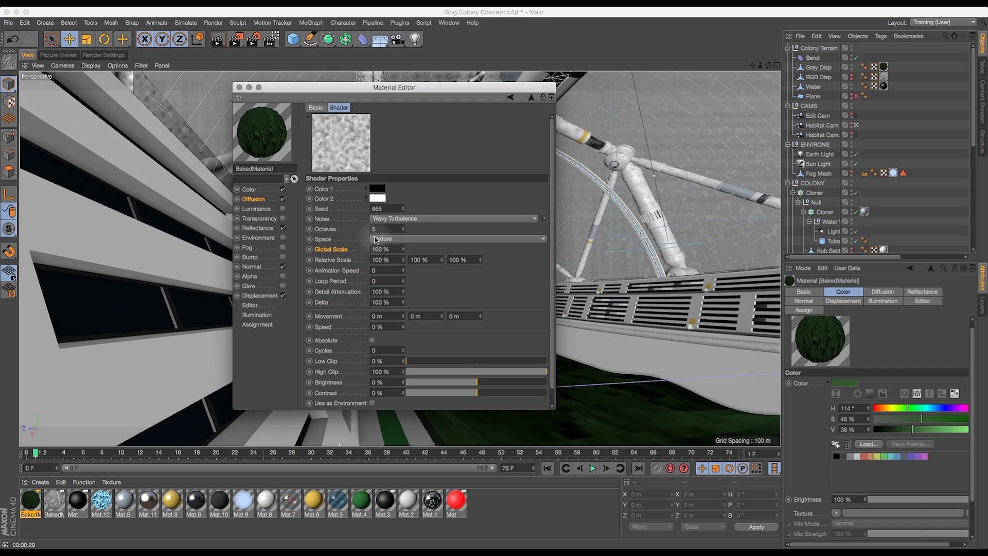
left_click(239, 87)
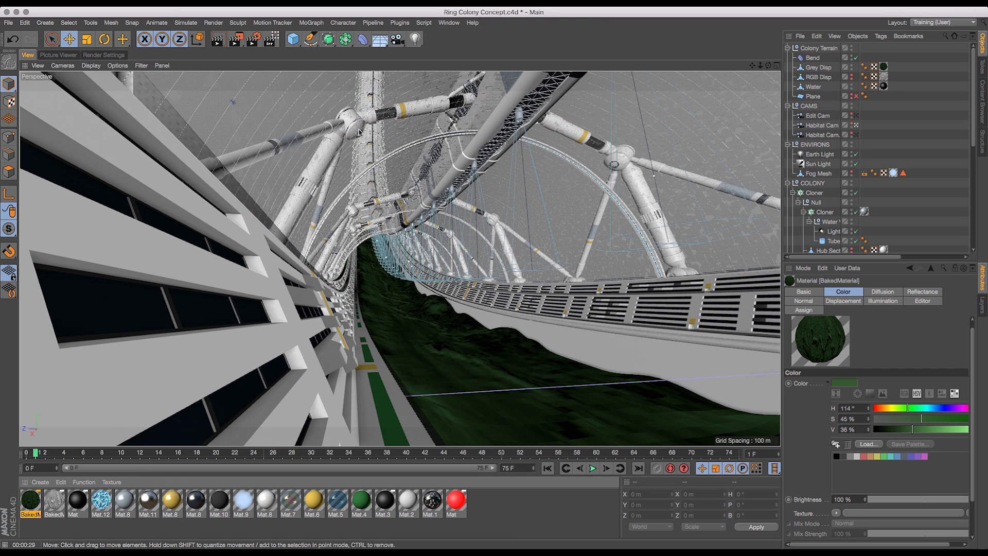
- Set the Physical renderer's Shading Error Threshold to 20 in the render settings and return to the viewport
left_click(103, 55)
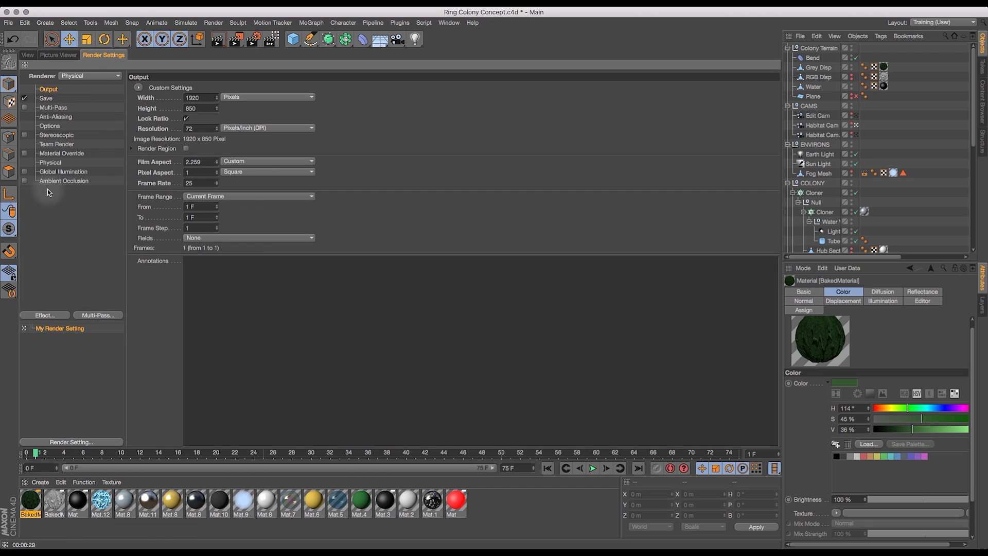
left_click(51, 163)
left_click(267, 220)
type("20")
key("Return")
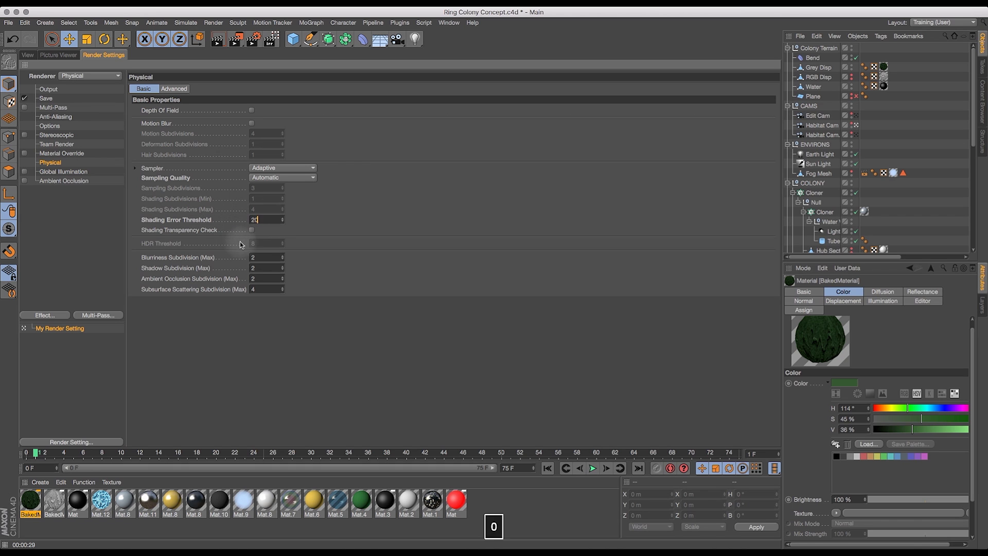
left_click(50, 90)
left_click(27, 55)
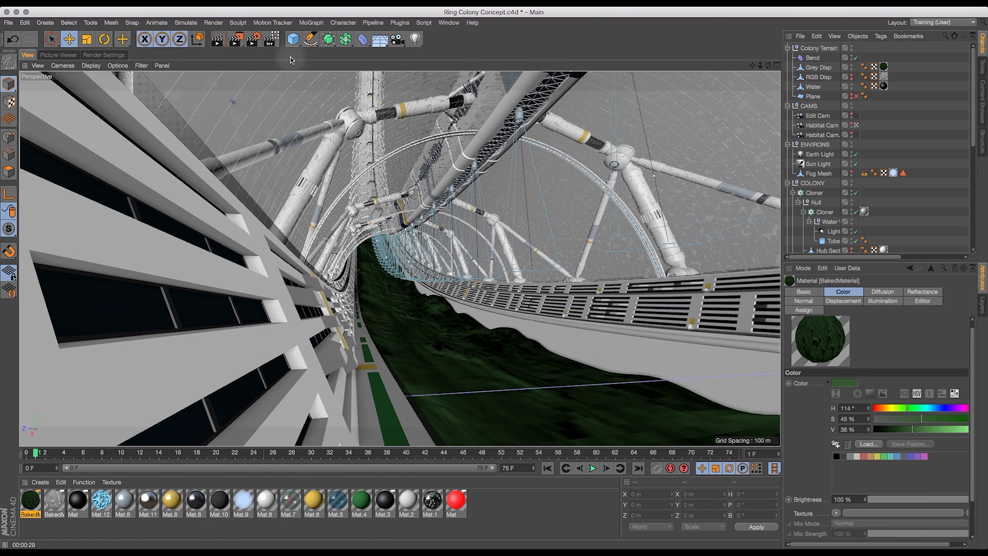
- Test-render the whole habitat camera view with the green terrain, and clear the render from the viewport
left_click(218, 39)
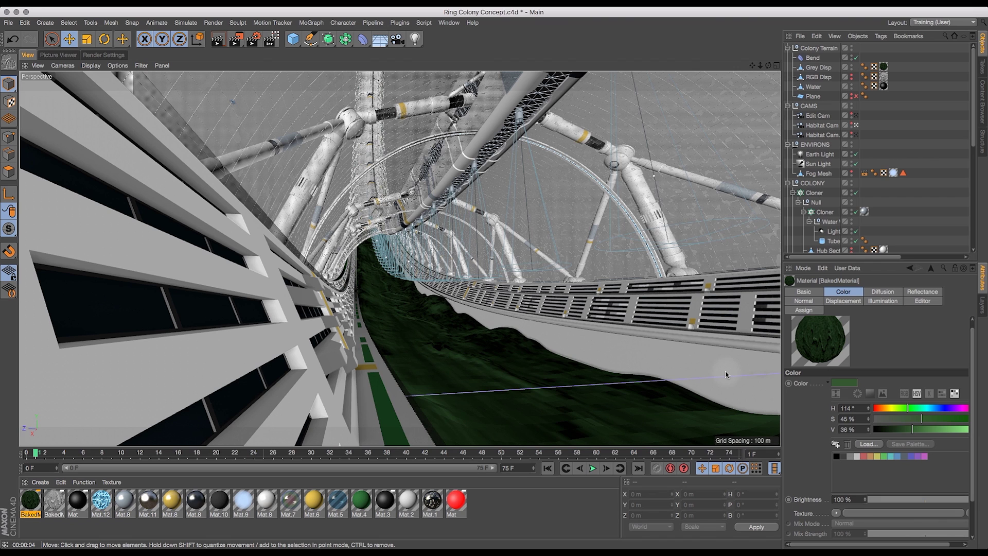
left_click(218, 39)
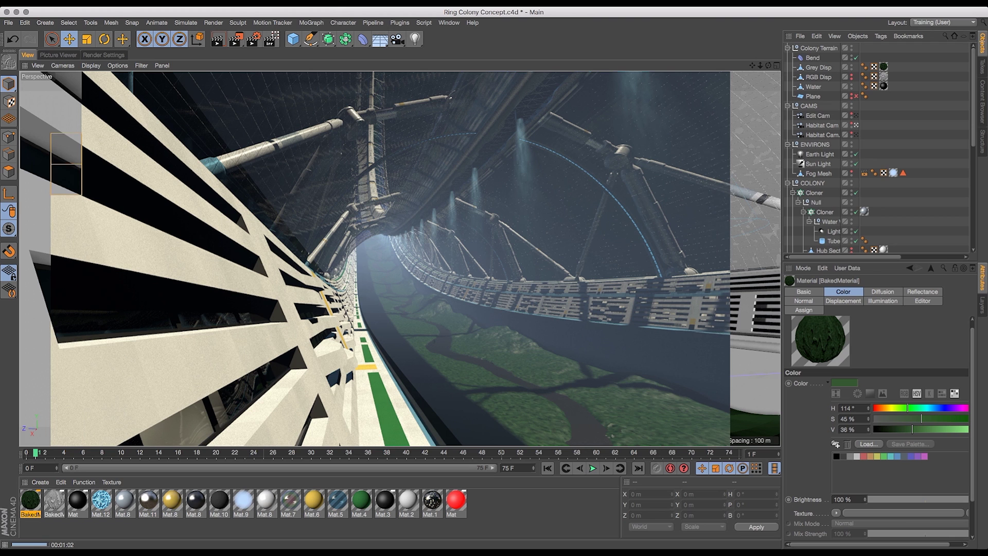
left_click(554, 511)
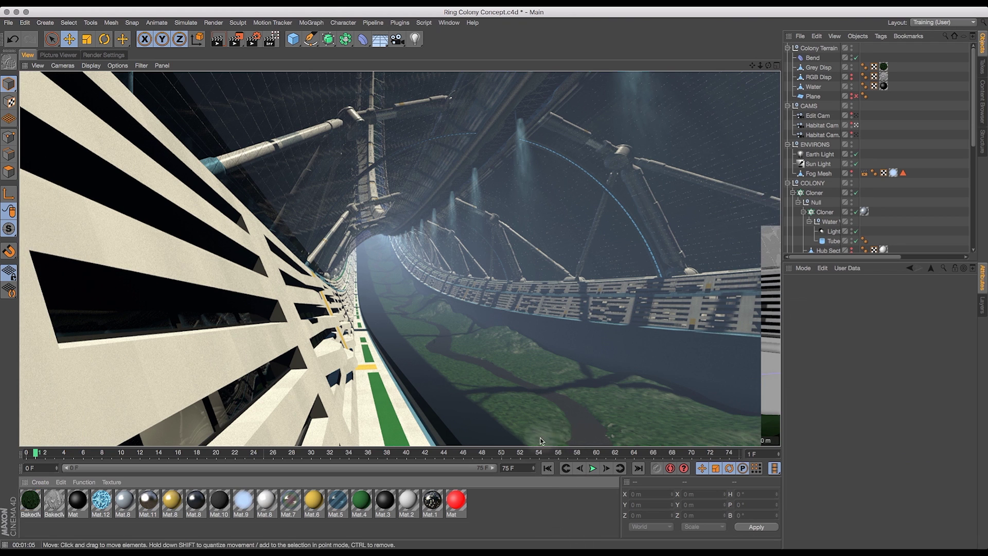
key("a")
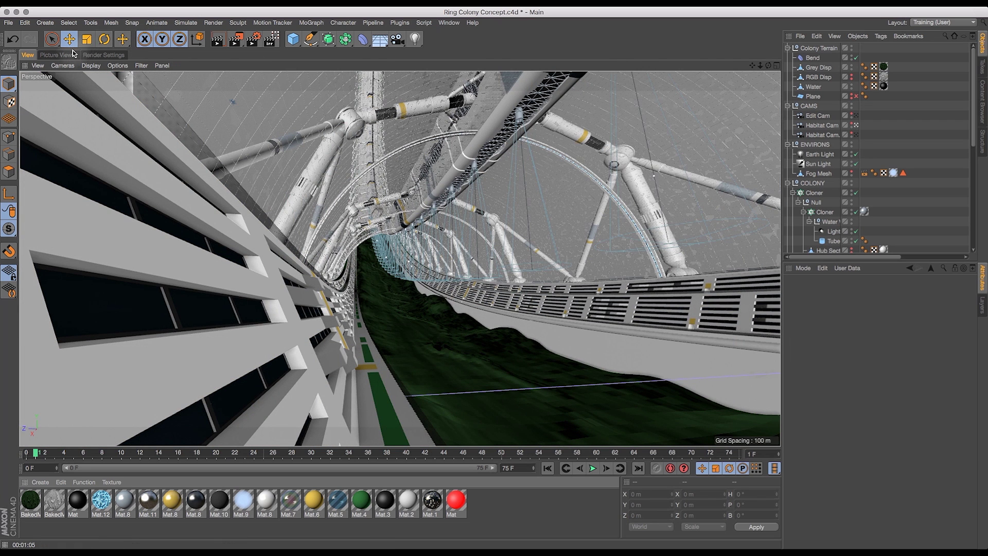
- Enable Global Illumination in the render settings with a Maximum Depth of 8, and return to the viewport
left_click(98, 55)
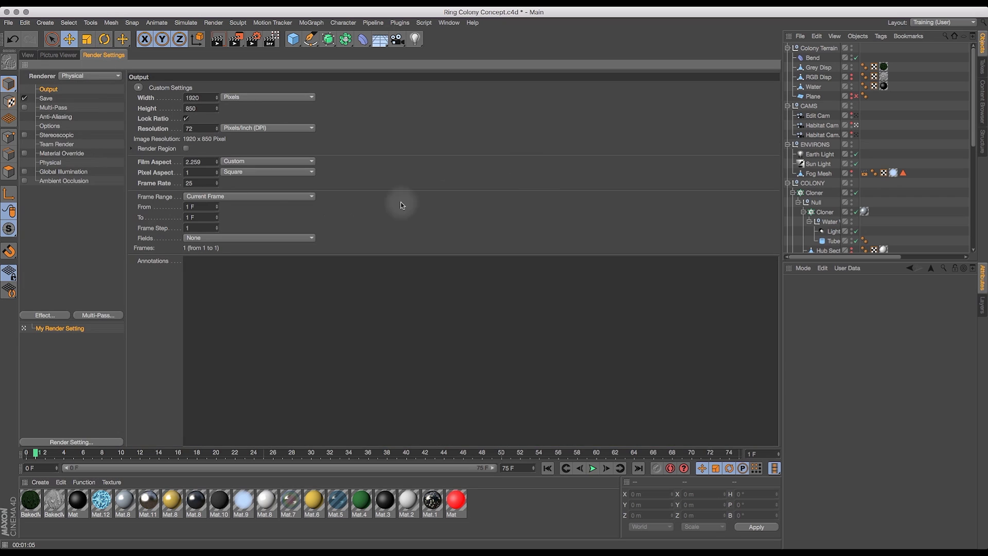
left_click(24, 171)
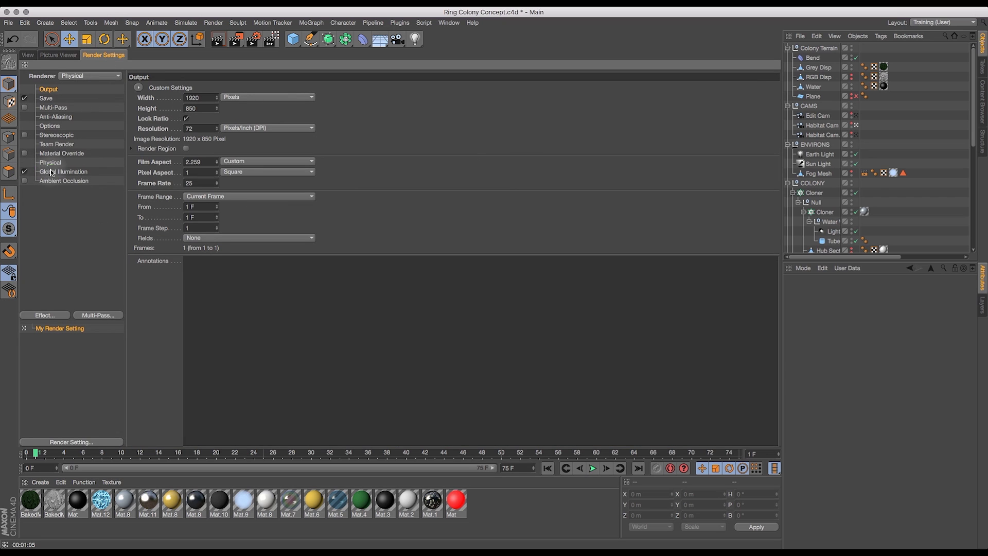
left_click(57, 172)
double_click(220, 144)
type("8")
key("Return")
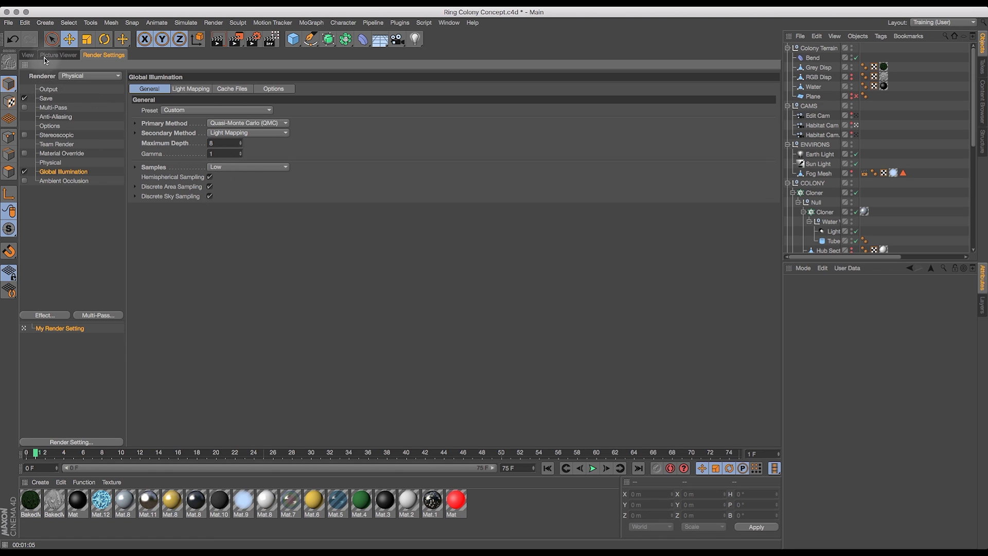
left_click(28, 55)
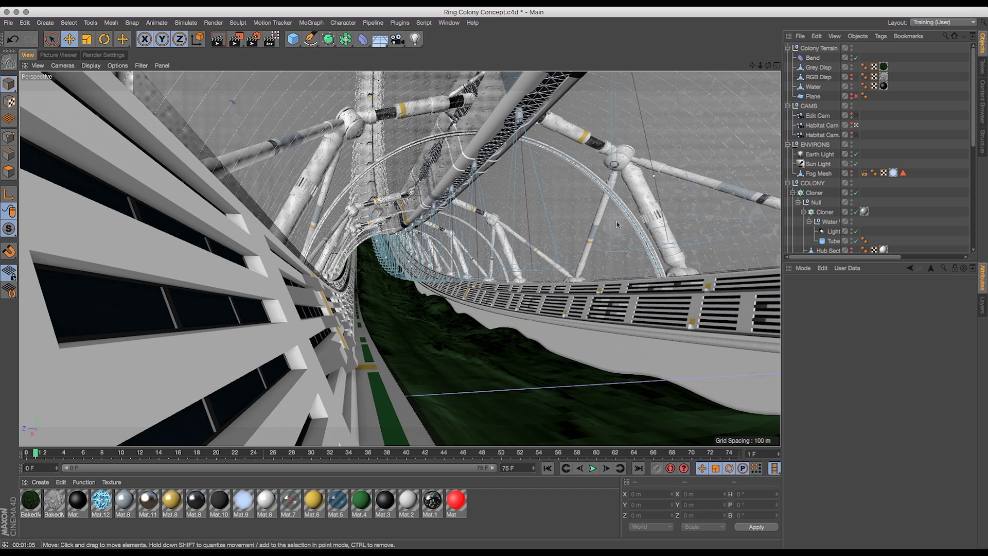
- Open the Water object's material in the Material Editor and disable its Color channel
left_click(884, 86)
double_click(78, 499)
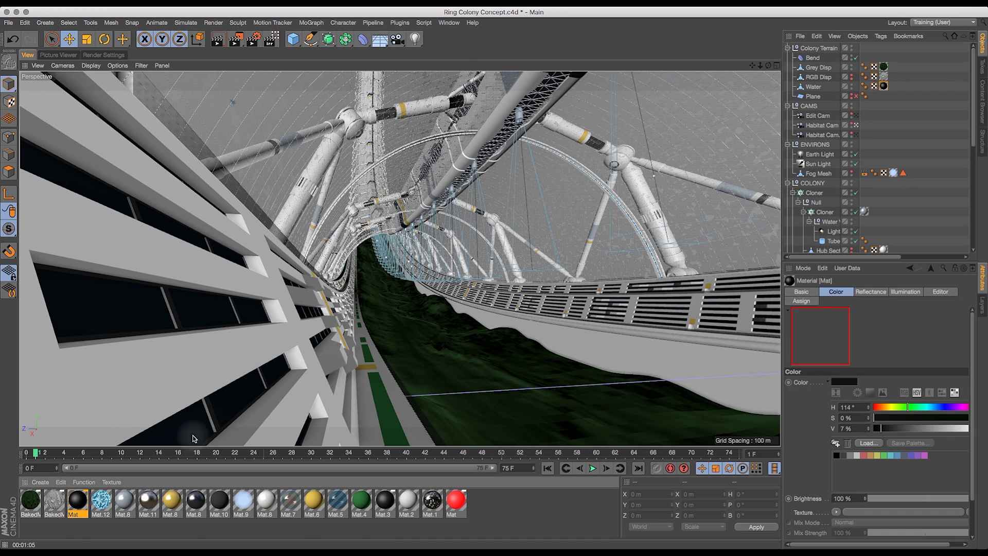
left_click(166, 175)
left_click(170, 166)
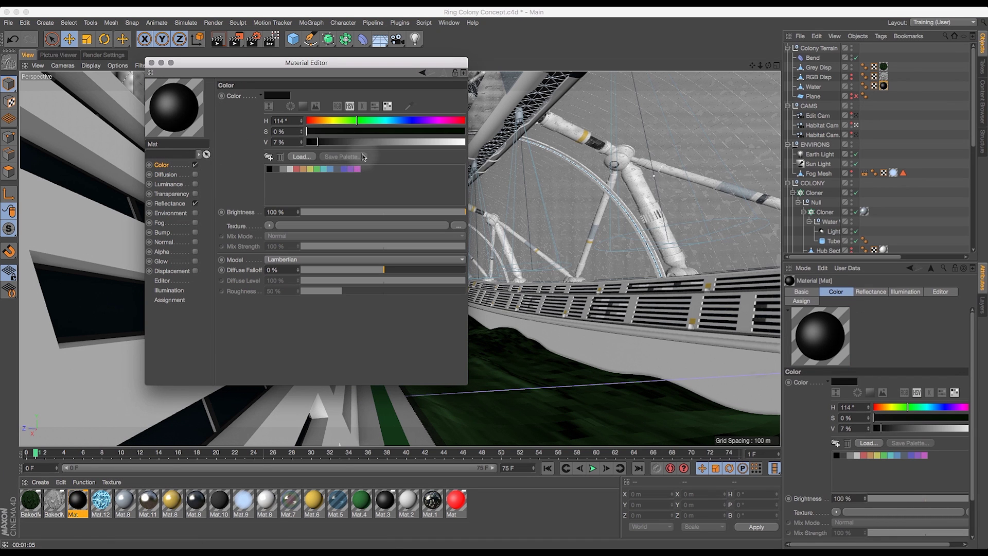
left_click(195, 165)
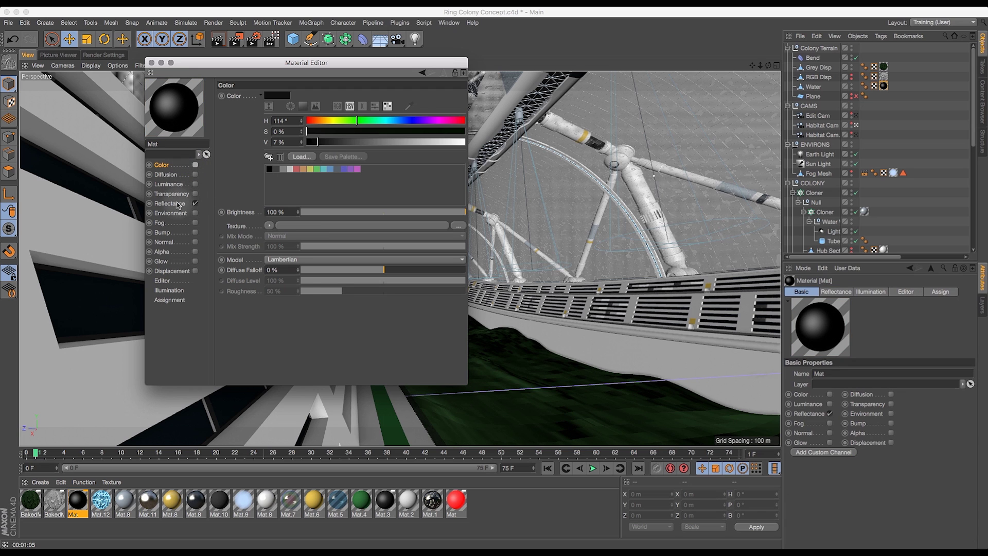
- Replace the water material's Default Specular reflectance layer with a new GGX layer
left_click(175, 204)
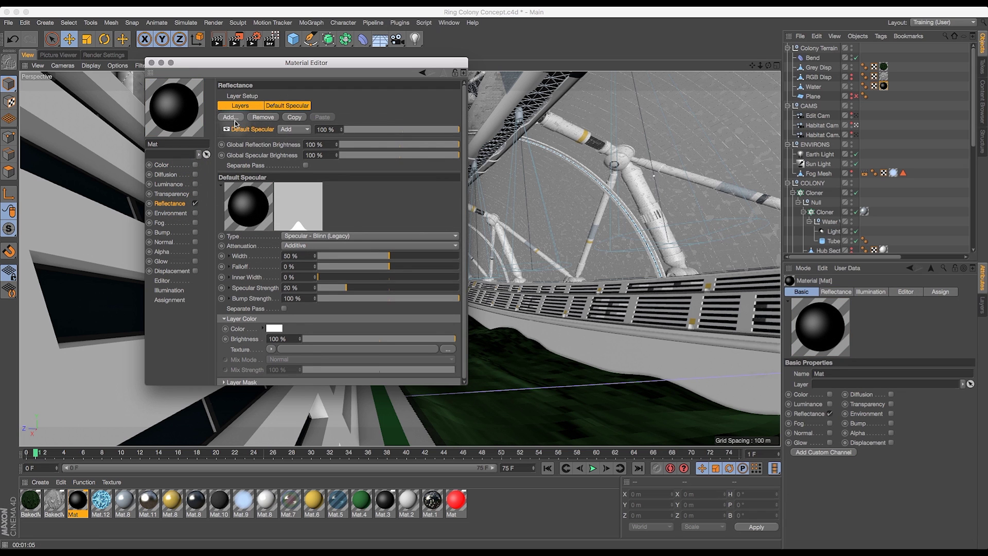
left_click(231, 118)
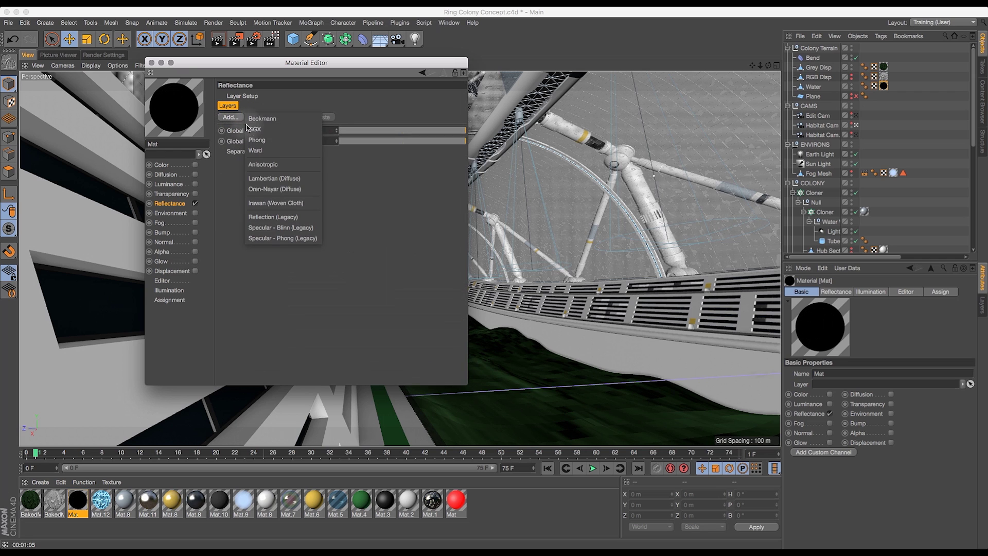
left_click(268, 140)
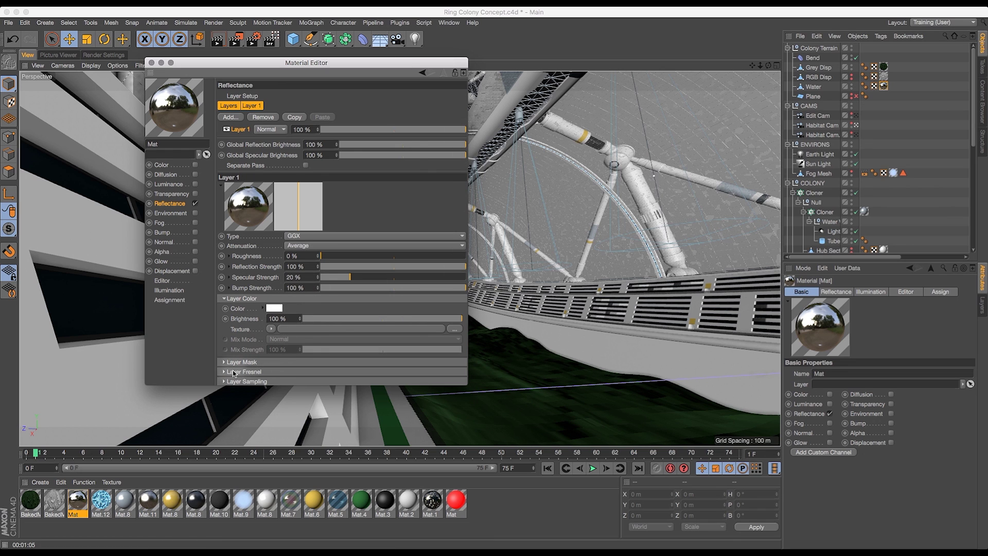
- Set the GGX layer's Fresnel to Dielectric with the Water preset
left_click(223, 371)
scroll(385, 350, "down", 3)
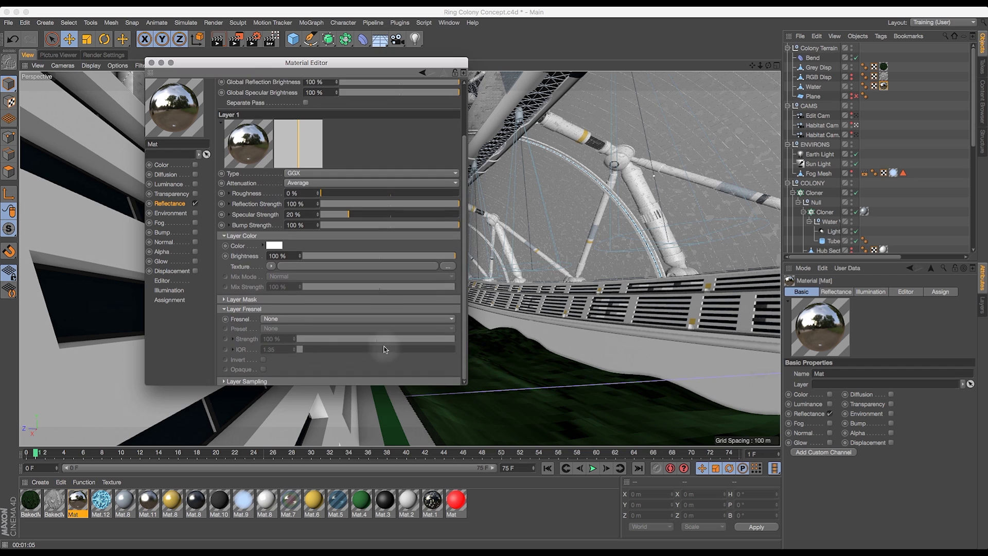
left_click(289, 318)
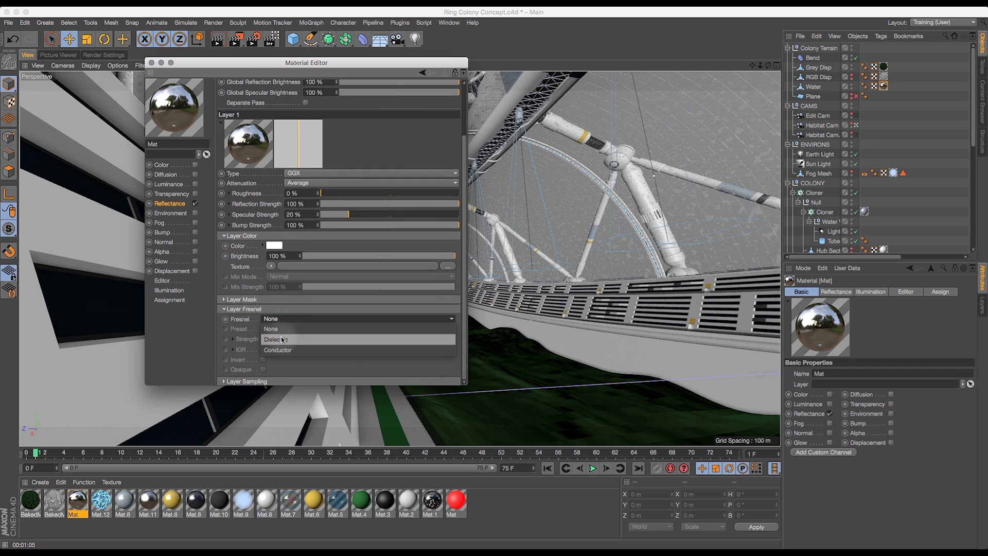
left_click(281, 341)
left_click(279, 329)
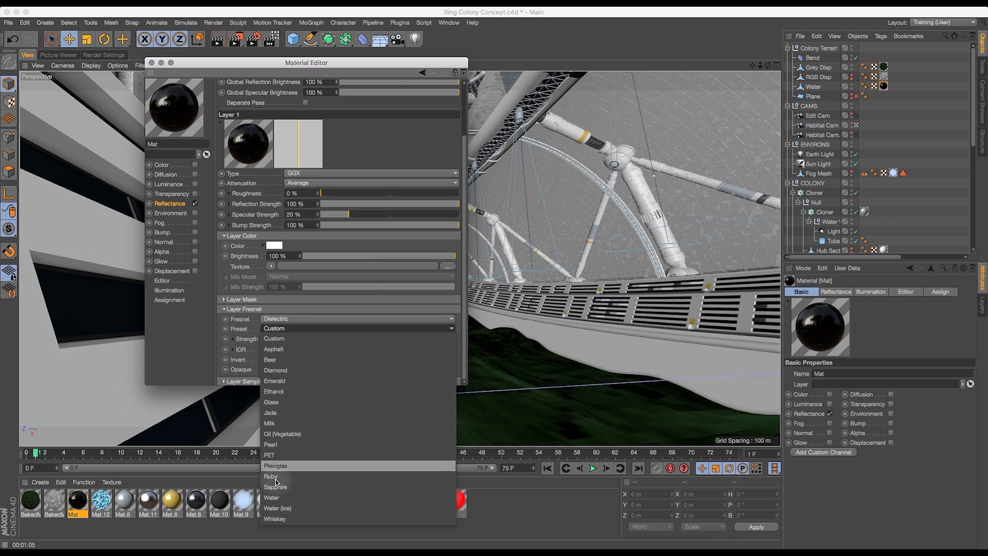
left_click(275, 497)
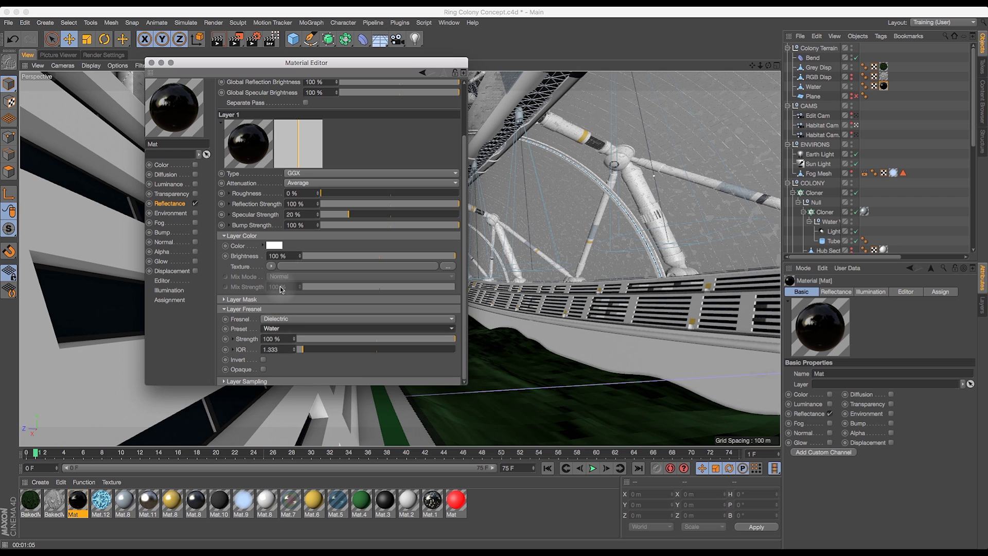
- Enable the water material's Bump channel with a Noise shader texture and set its noise type to Naki
left_click(172, 232)
left_click(196, 232)
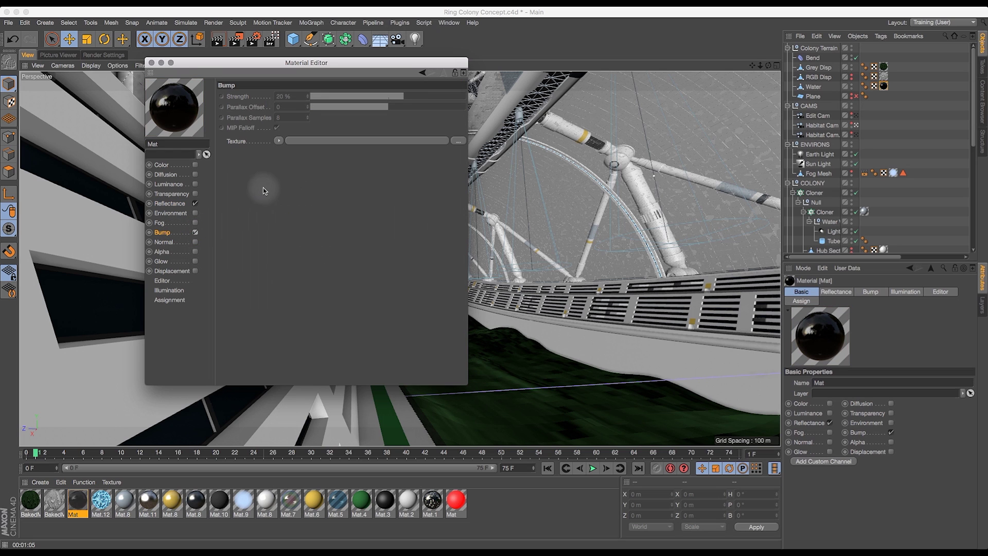
left_click(278, 141)
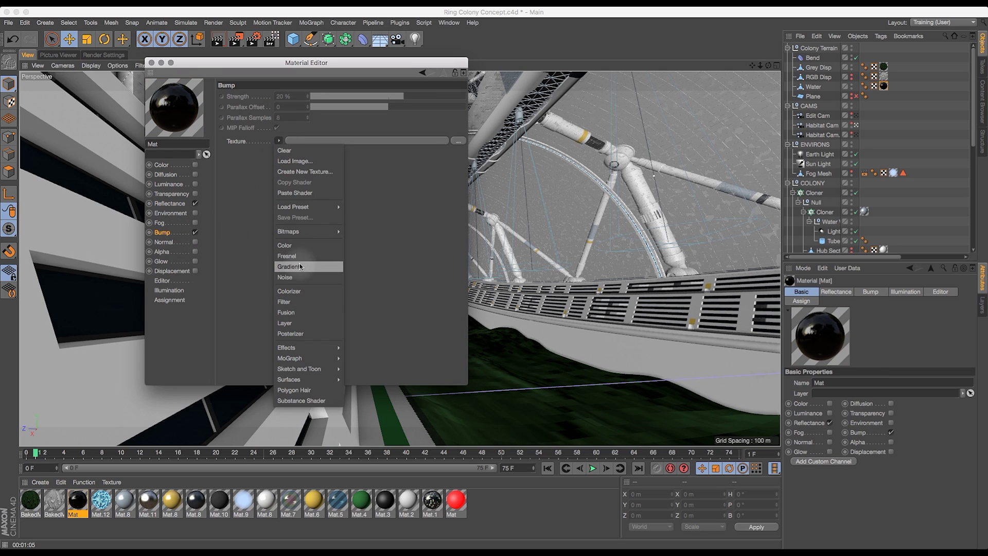
left_click(297, 278)
left_click(348, 154)
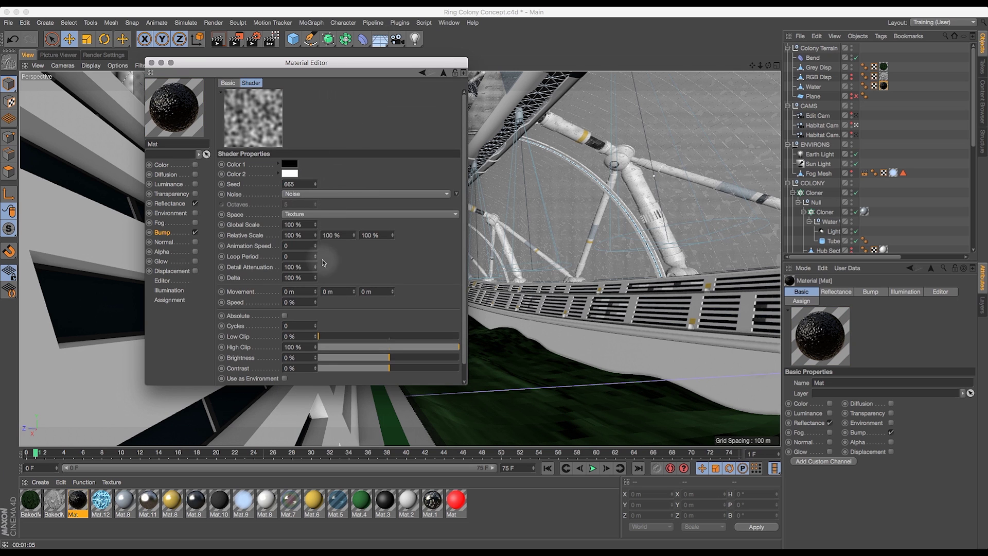
left_click(320, 194)
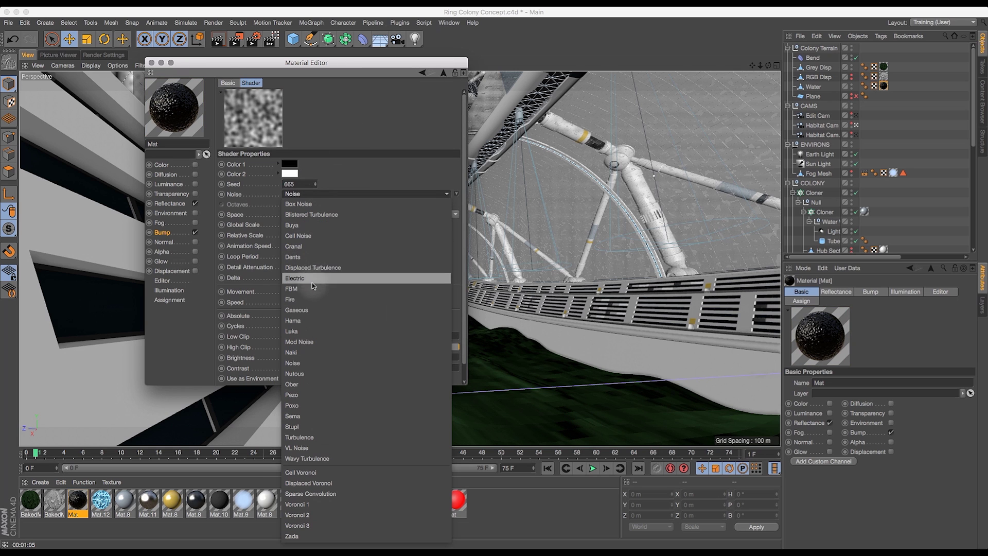
left_click(302, 351)
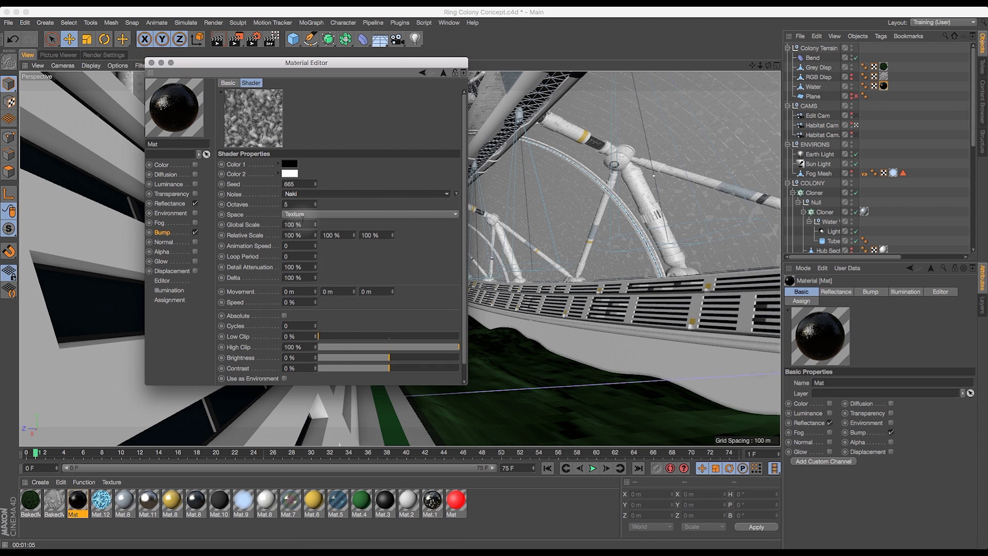
- Set the bump noise's Global Scale to 5% and the Bump channel's Strength to 2%
double_click(295, 224)
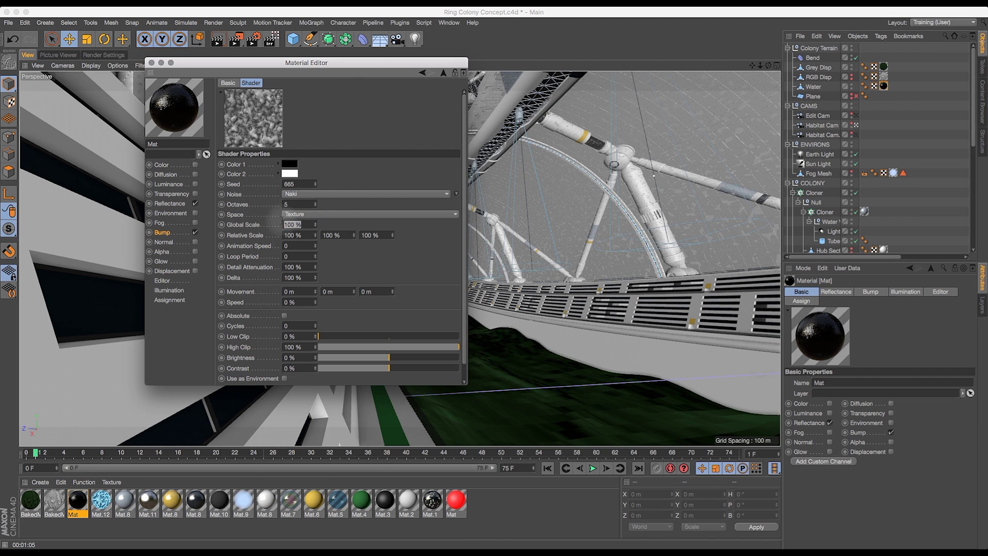
type("5")
key("Return")
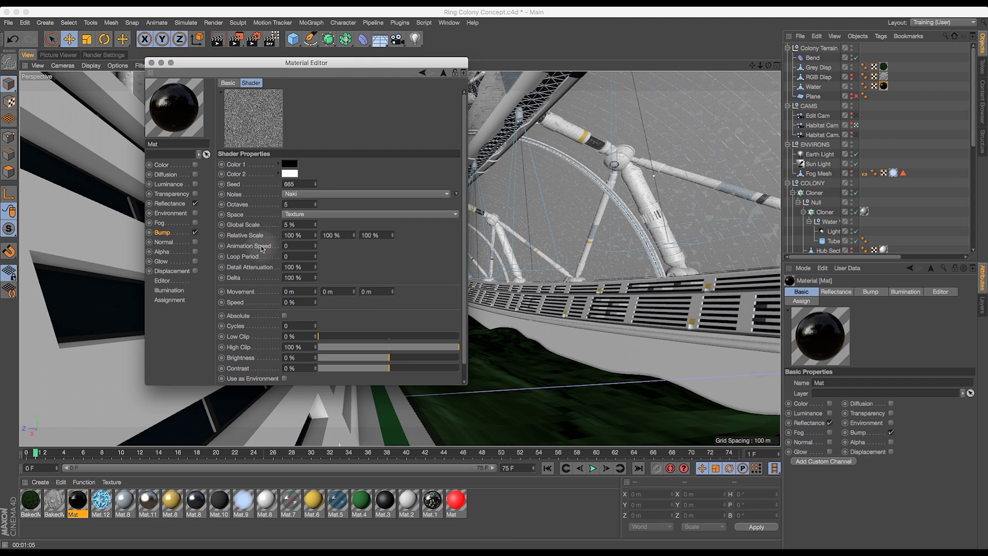
left_click(170, 232)
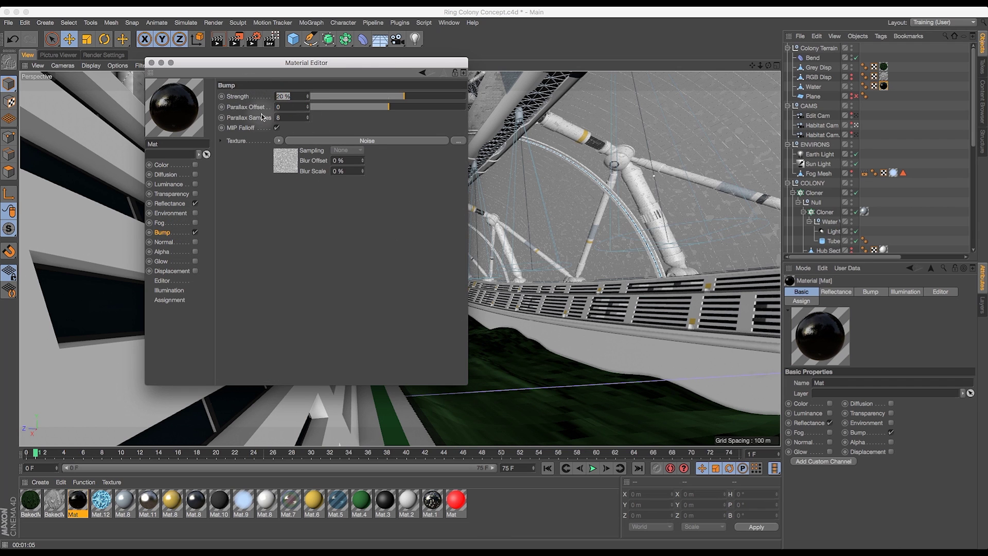
type("2")
key("Return")
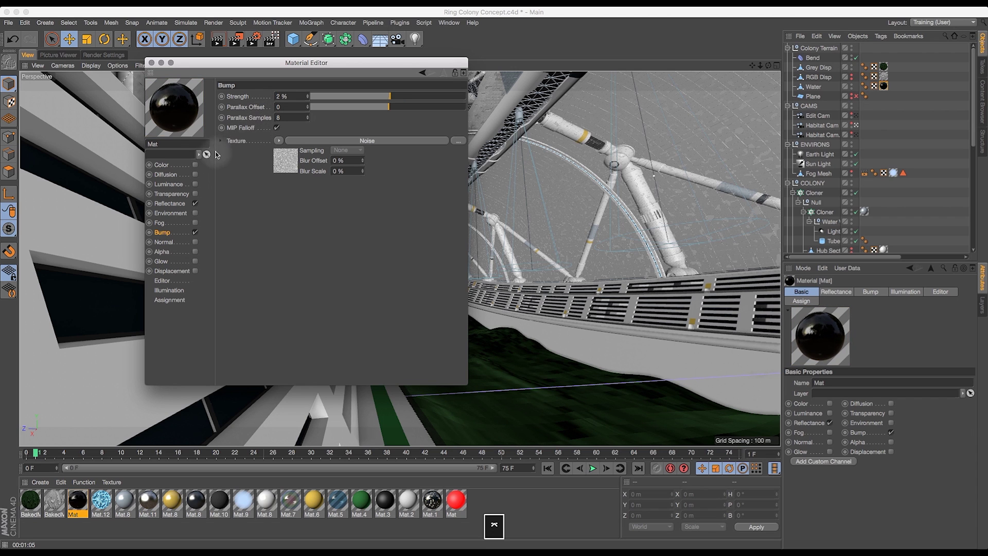
- Enable the water material's Transparency channel and choose the Water refraction preset
left_click(175, 205)
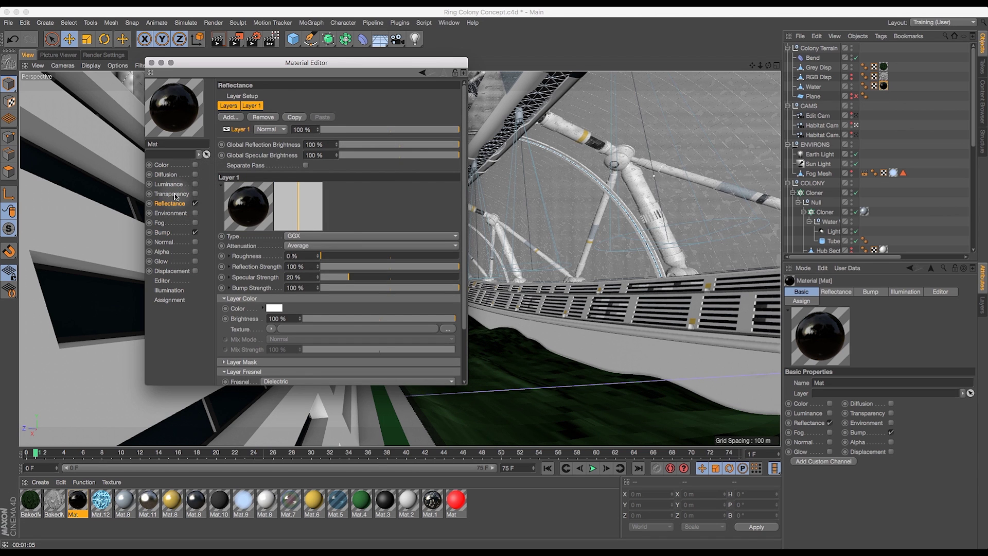
left_click(175, 196)
left_click(195, 193)
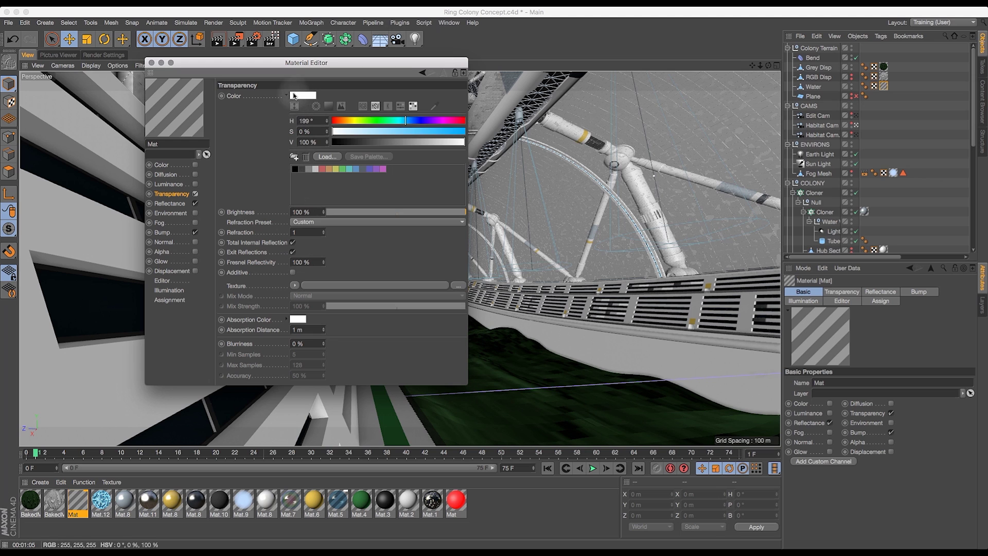
left_click(304, 224)
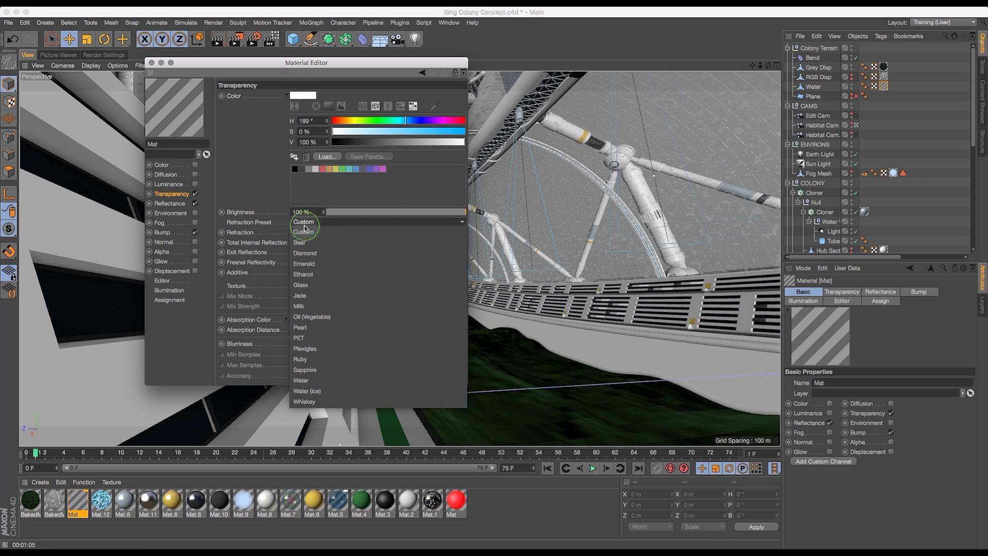
left_click(301, 380)
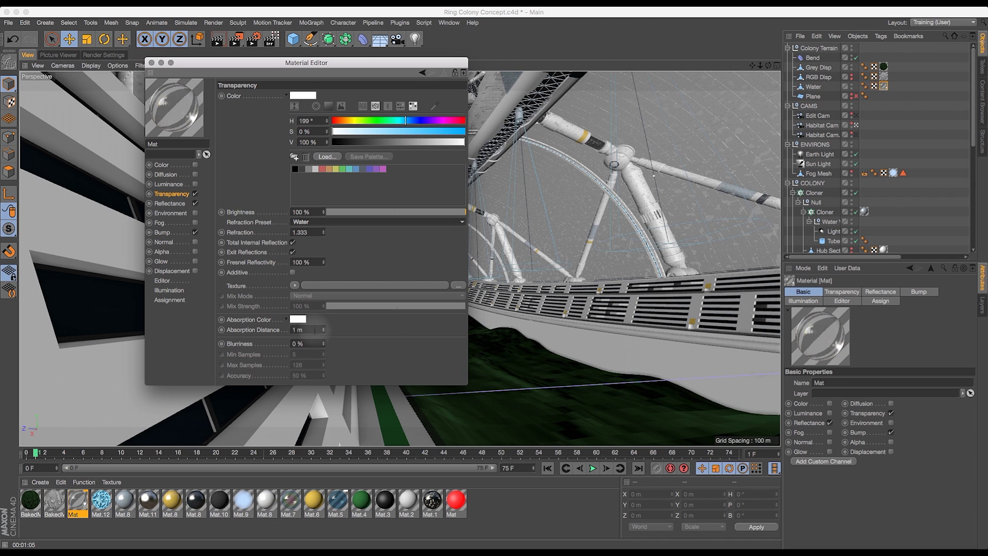
- Set the transparency's Absorption Distance to 0.3 m and its Absorption Color to a dark teal with about 35% saturation and 35% value
left_click(316, 330)
type("0.3")
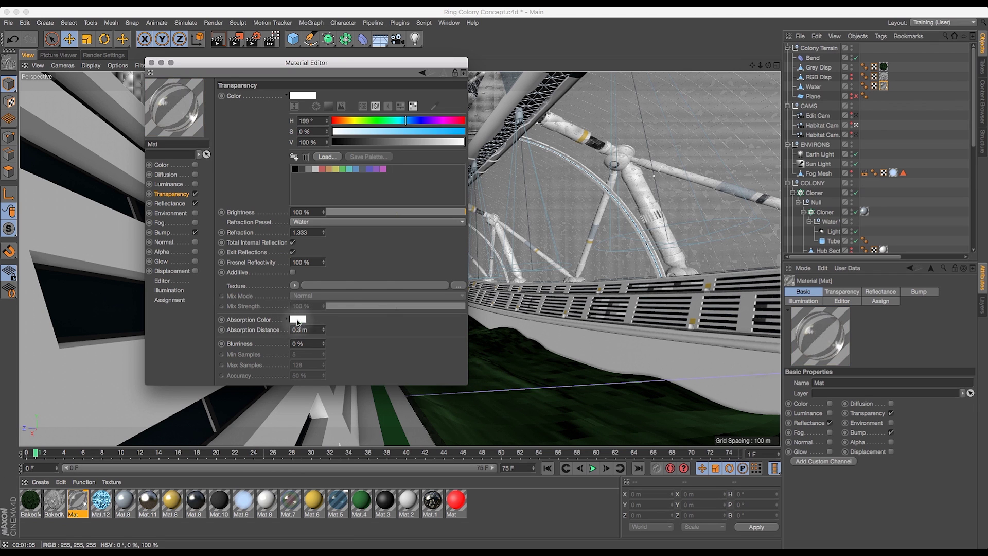
left_click(298, 320)
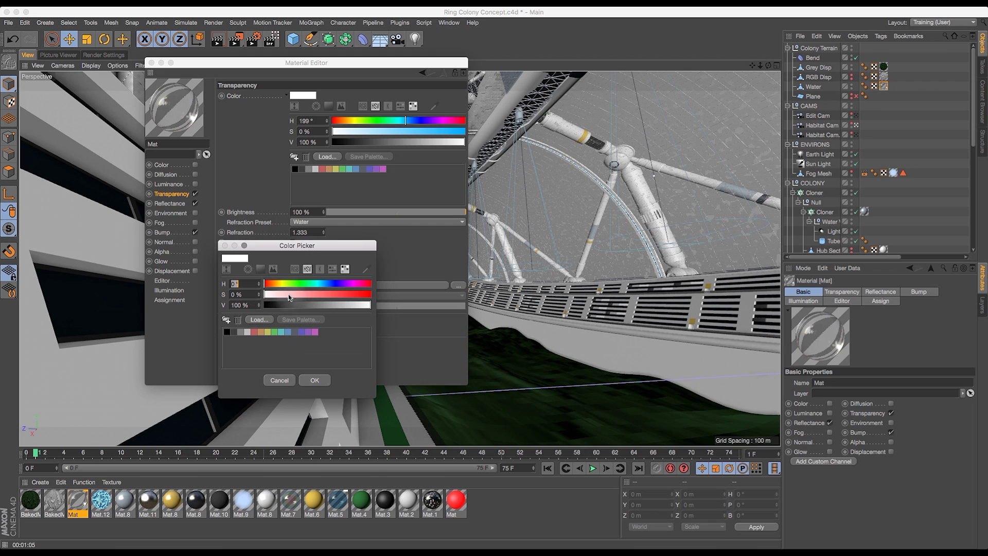
left_click(318, 284)
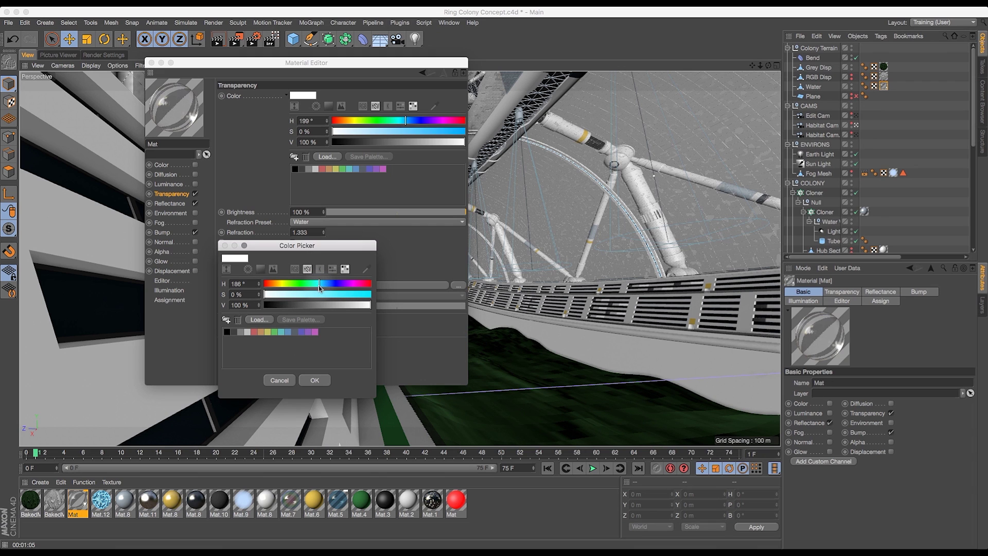
left_click(296, 294)
left_click(301, 305)
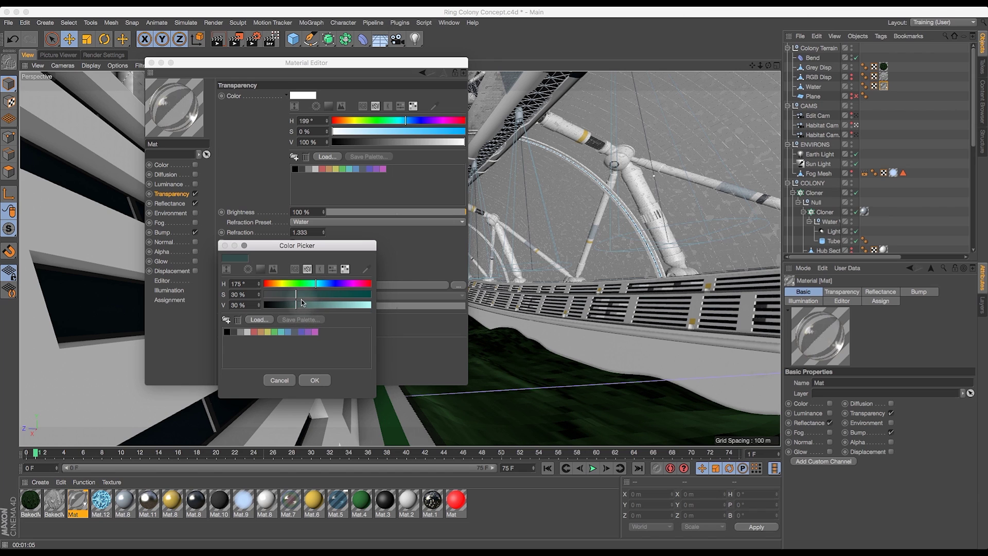
mouse_move(297, 299)
left_mouse_down()
mouse_move(365, 296)
mouse_move(298, 296)
mouse_move(308, 296)
left_mouse_up()
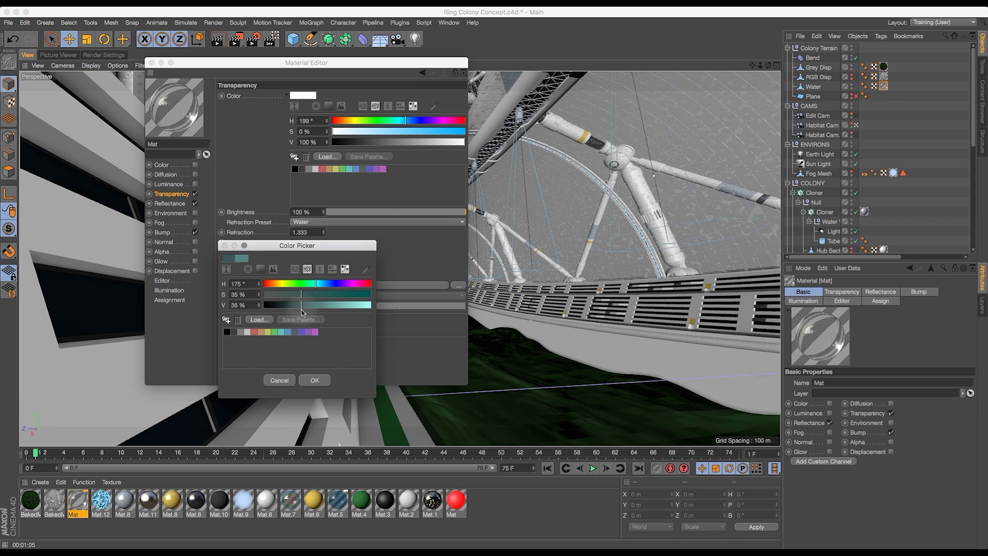
left_click_drag(316, 285, 318, 284)
left_click(314, 380)
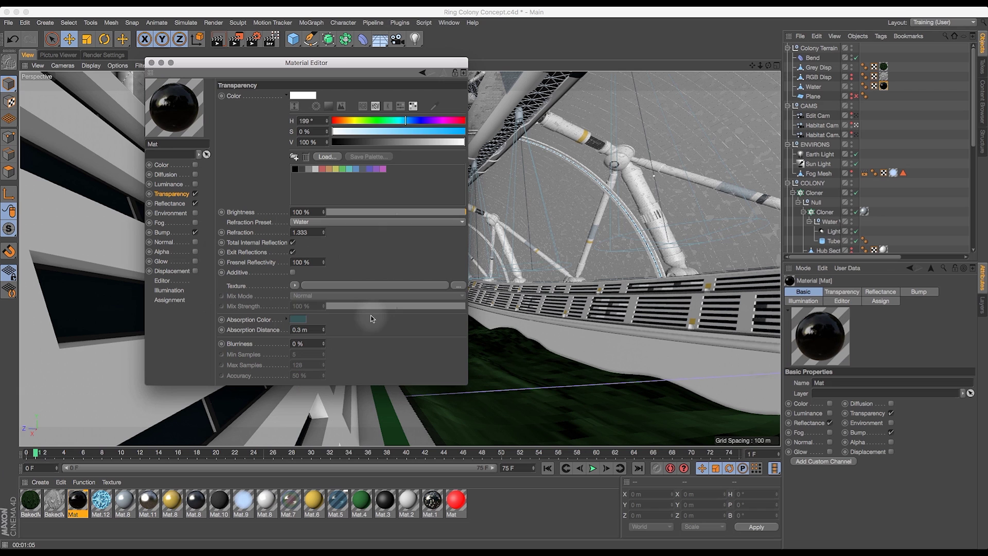
- Lighten the Absorption Color to a brighter blue-teal and close the Material Editor
left_click(299, 320)
left_click(318, 381)
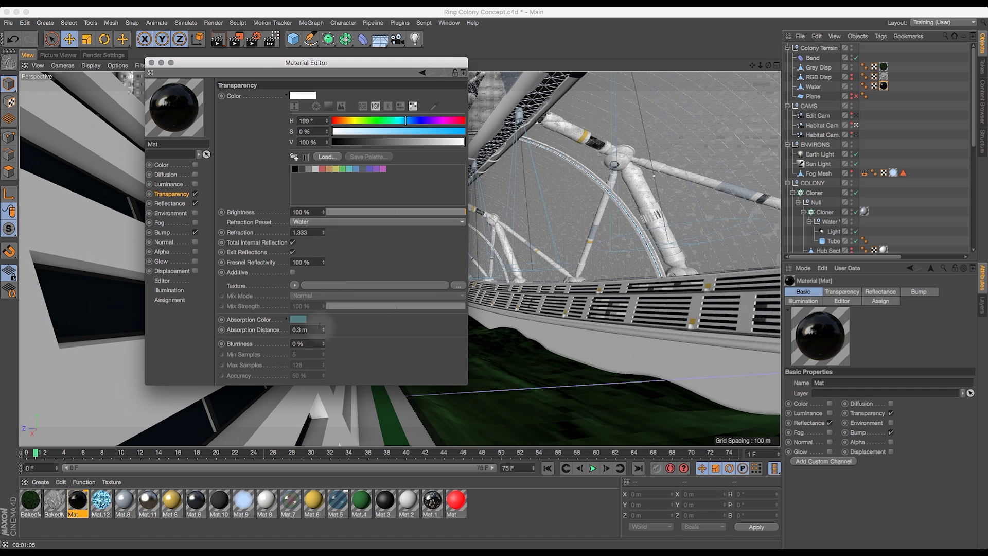
left_click_drag(245, 62, 333, 73)
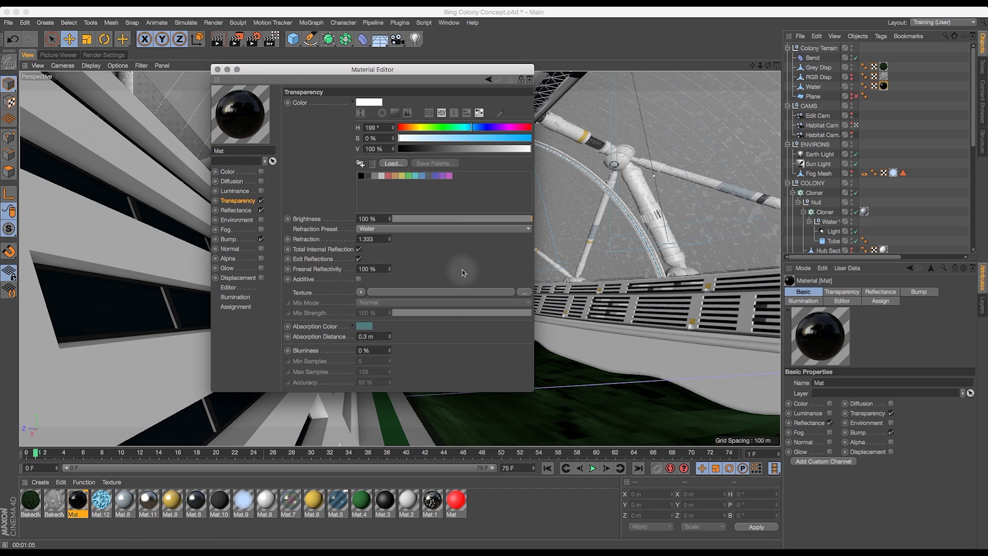
left_click_drag(431, 73, 521, 74)
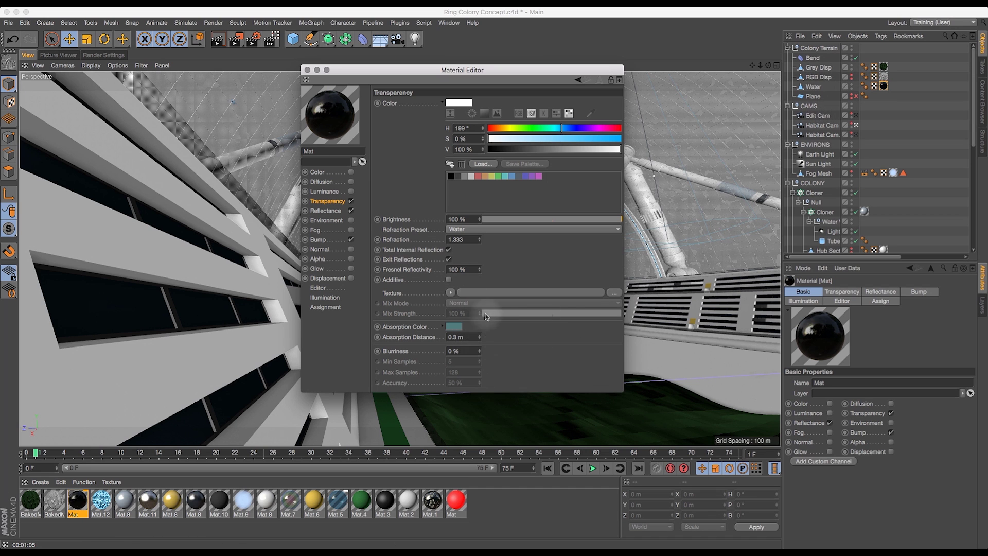
left_click_drag(425, 71, 434, 76)
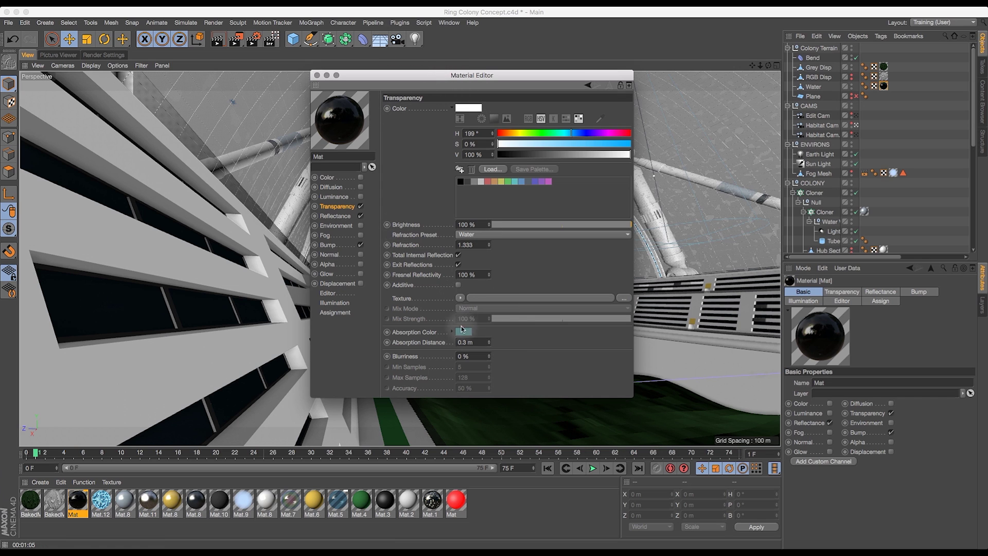
left_click(317, 75)
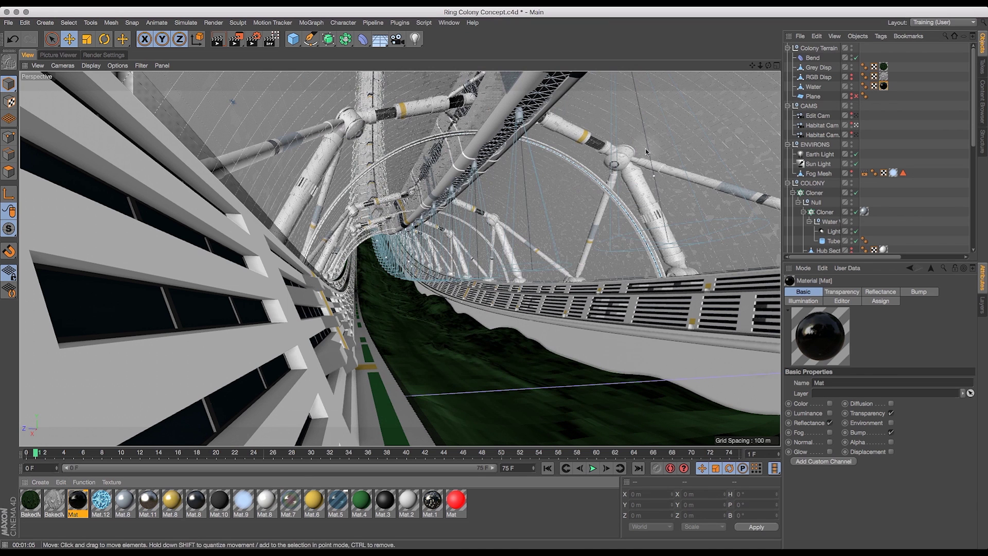
- Hide the Grey Disp terrain in the viewport and select the Water object
left_click(815, 87)
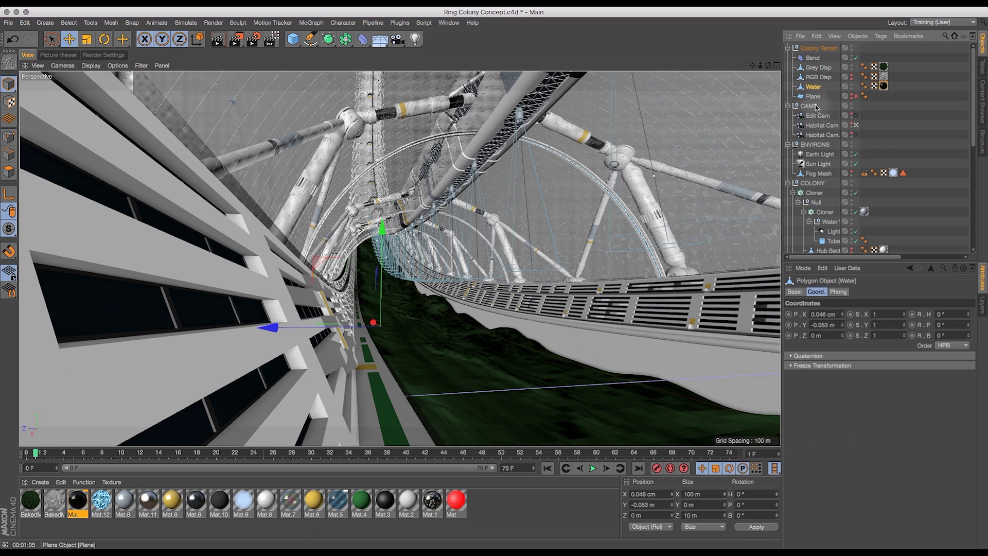
left_click(852, 66)
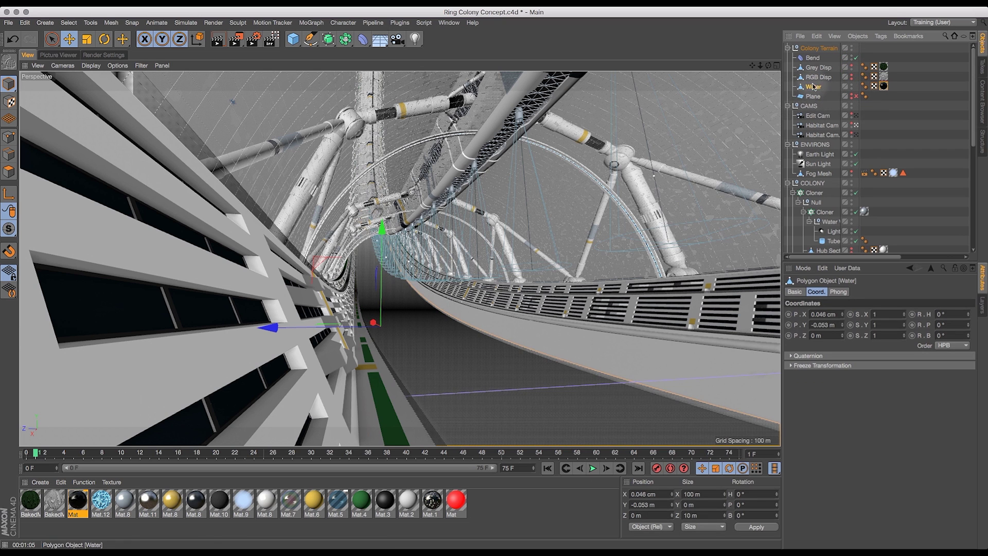
left_click(819, 68)
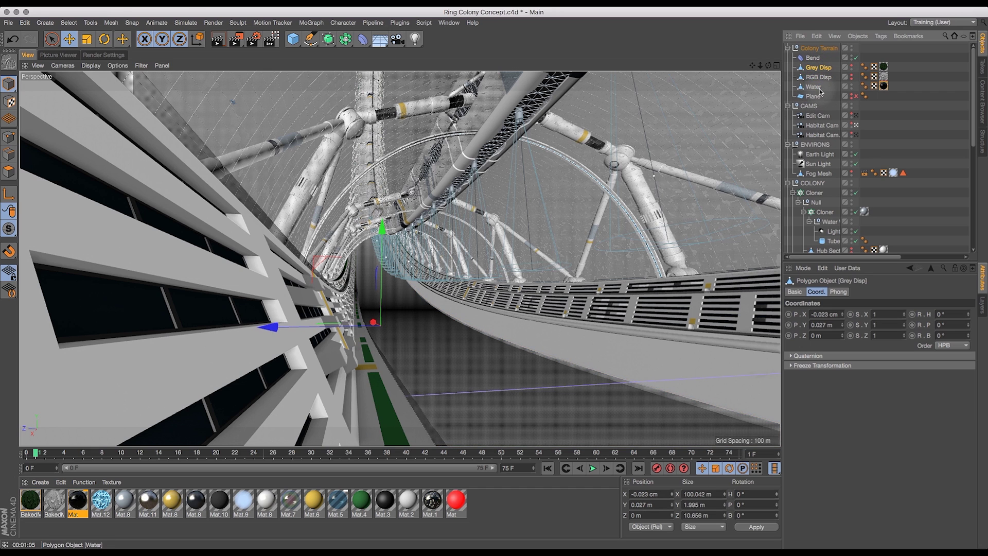
left_click(816, 87)
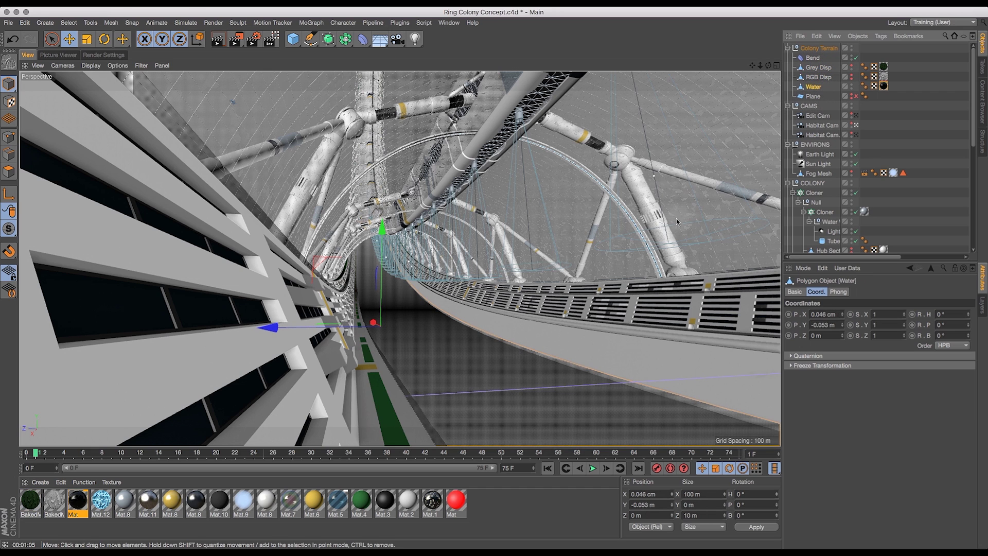
- Select all of the Water object's polygons and extrude them downward about 0.19 m with Create Caps enabled
left_click(10, 173)
key("super+a")
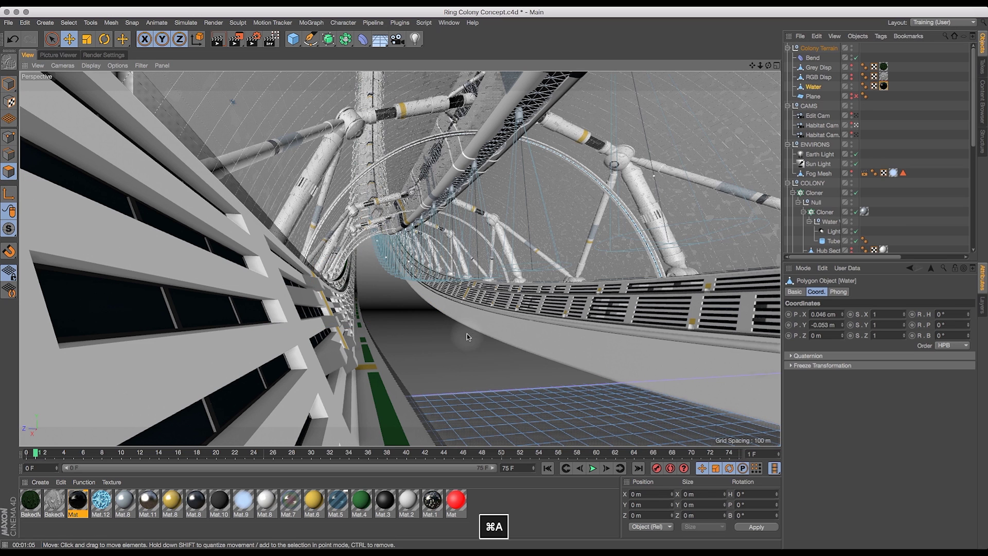
key("d")
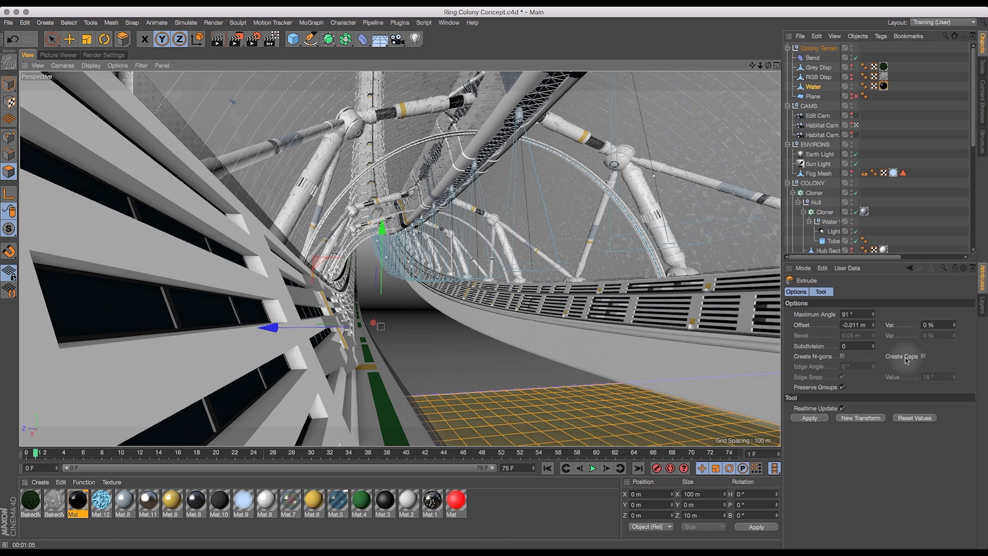
left_click(924, 356)
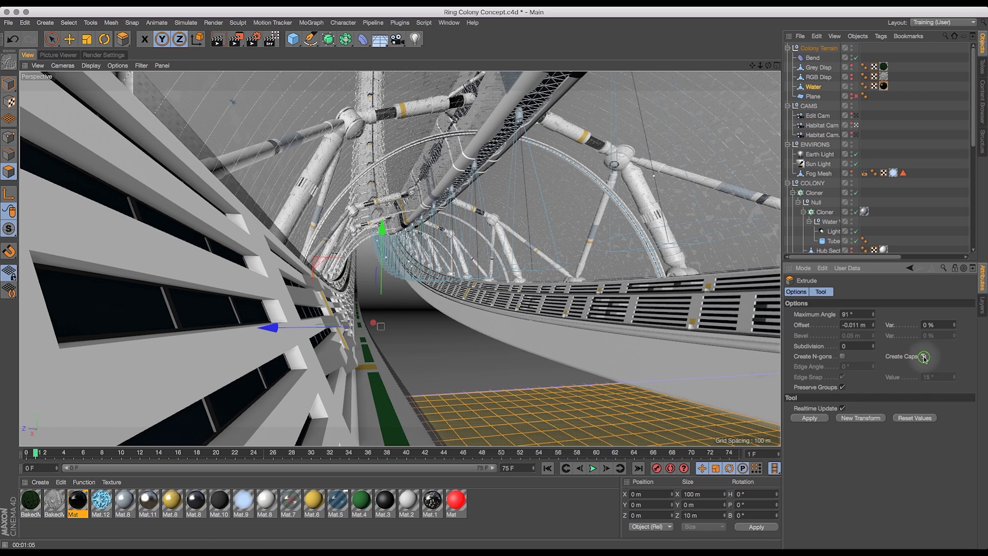
left_click_drag(520, 358, 513, 366)
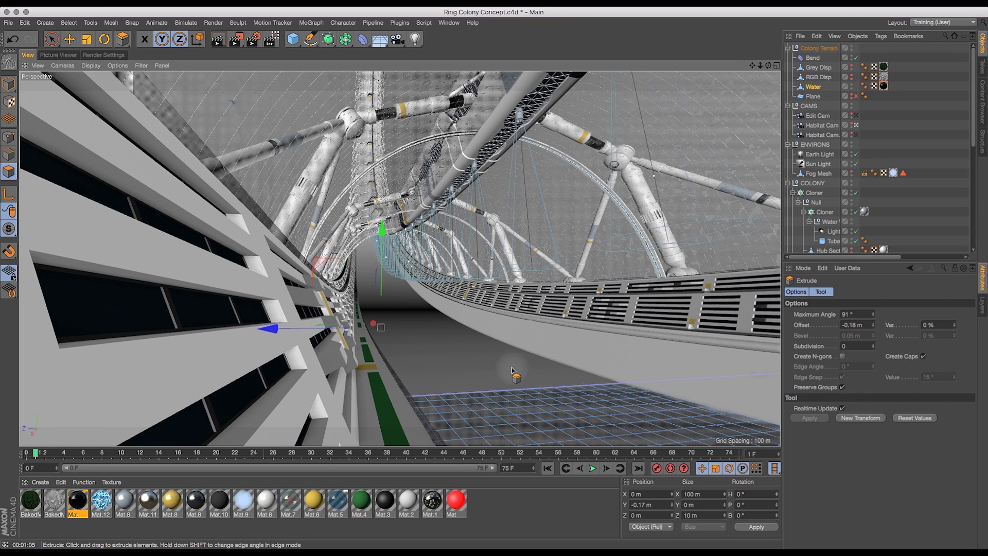
- Inspect the water extrusion in the Front view and set its Offset to -0.25 m
left_click(777, 66)
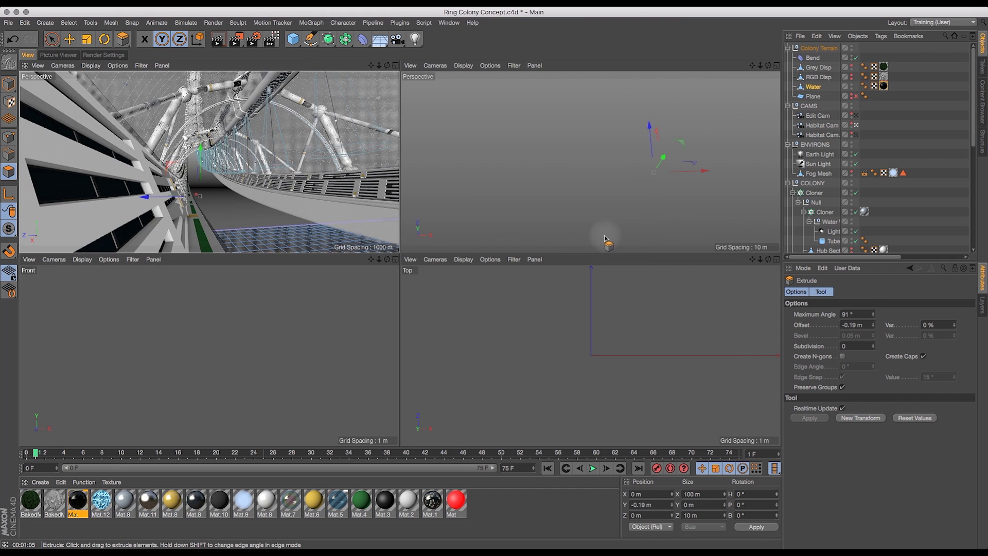
left_click(396, 261)
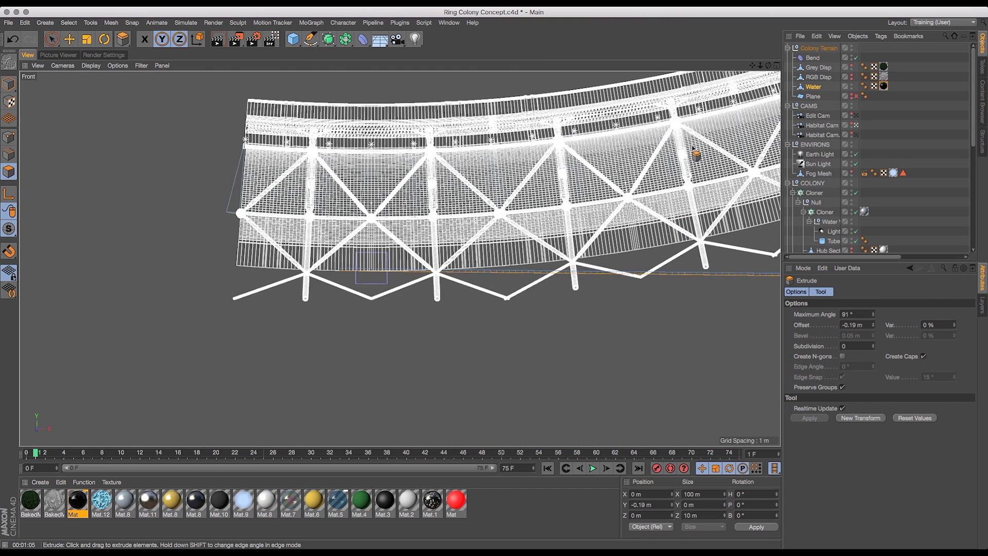
left_click_drag(763, 67, 581, 118)
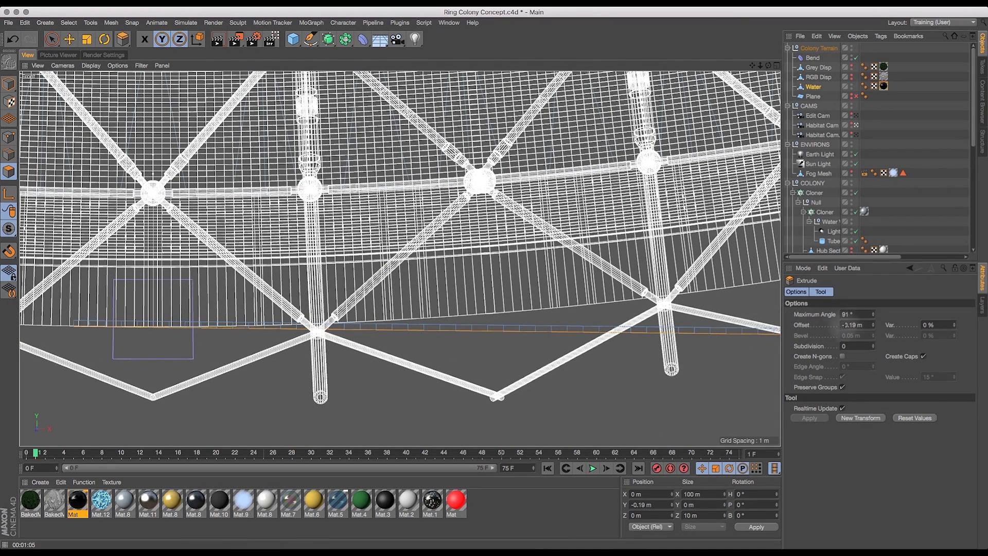
left_click(868, 325)
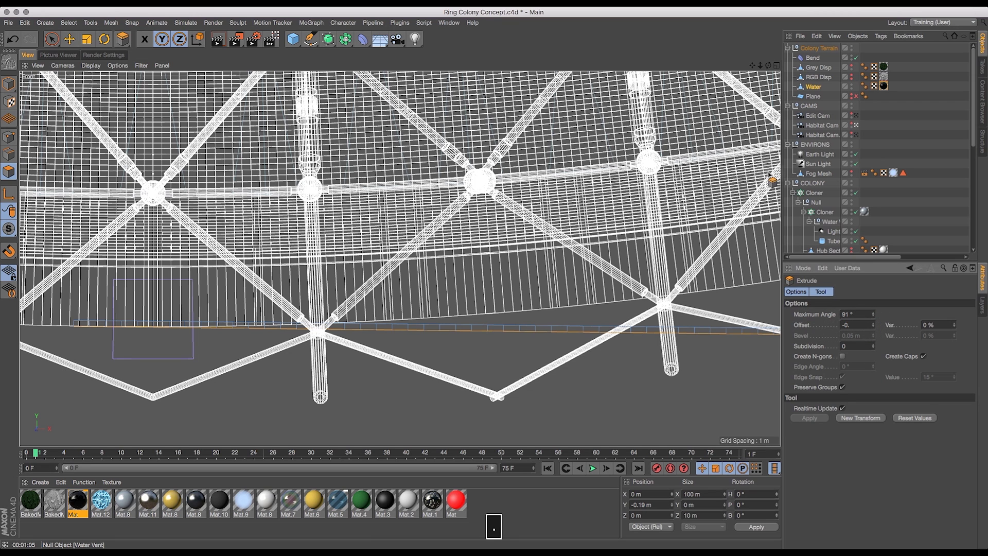
key("Return")
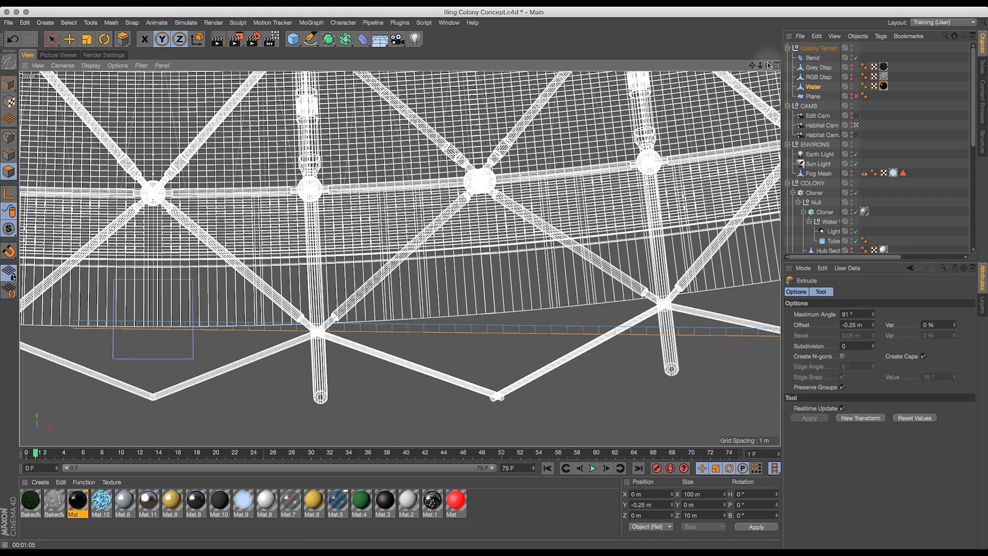
left_click(778, 65)
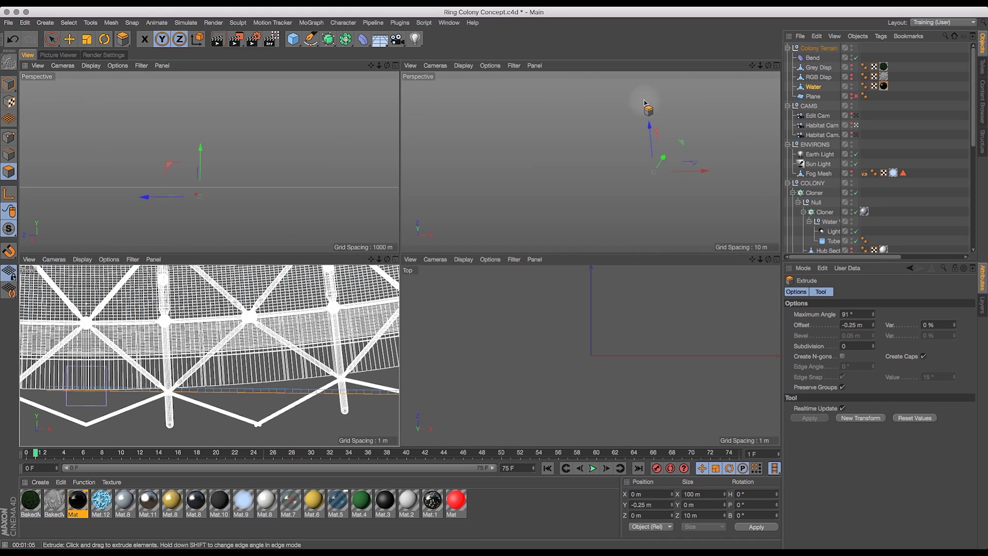
left_click(395, 65)
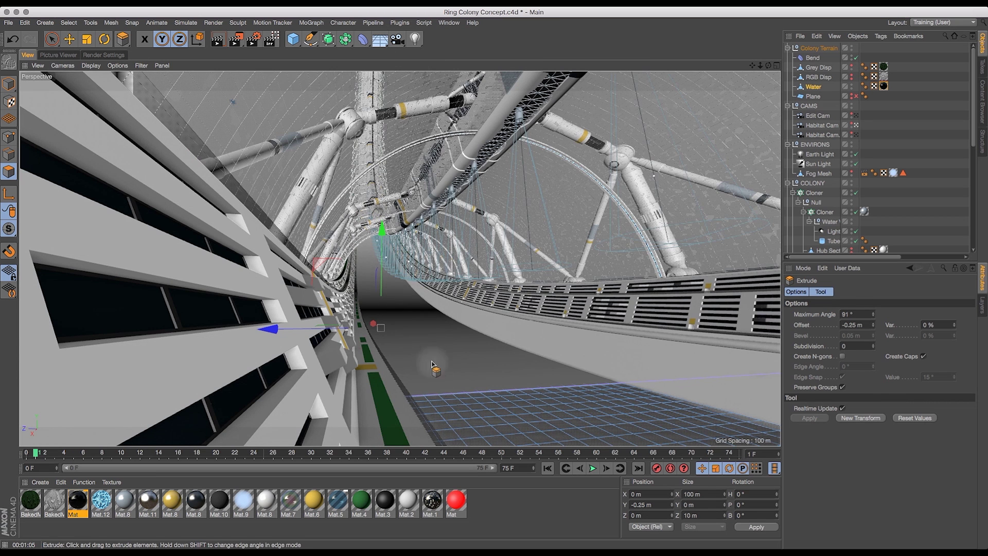
- Reverse the normals of all the Water polygons and show the Grey Disp terrain in the viewport again
key("super+a")
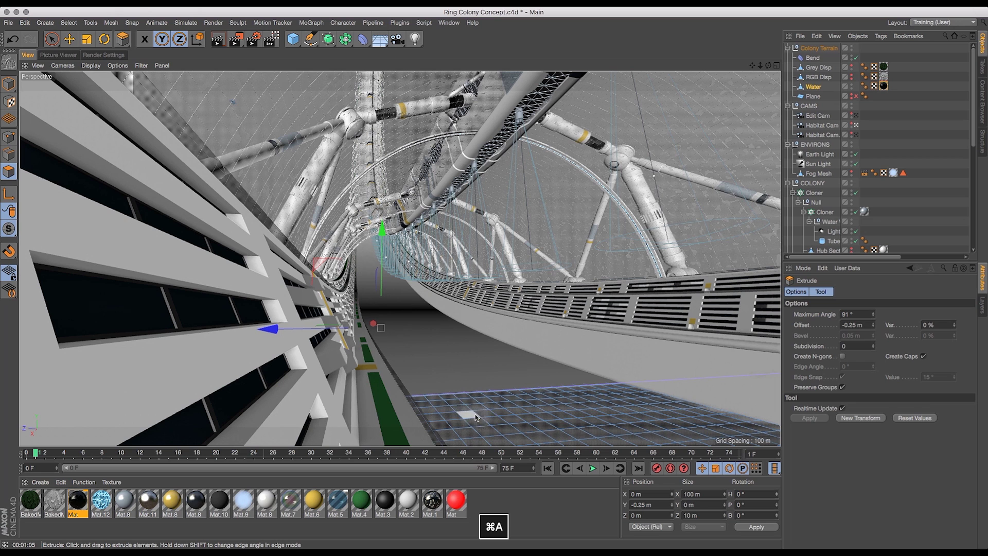
left_click(111, 22)
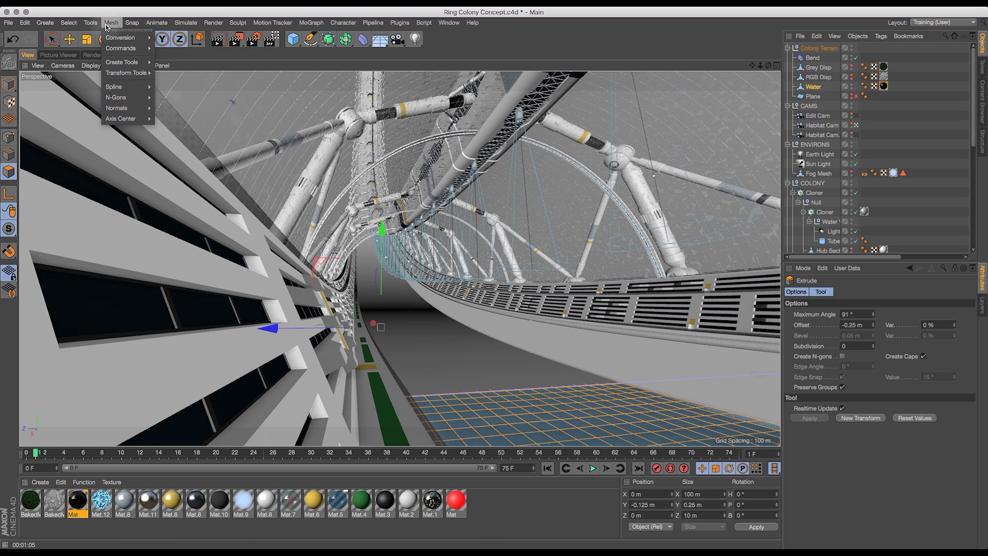
mouse_move(126, 109)
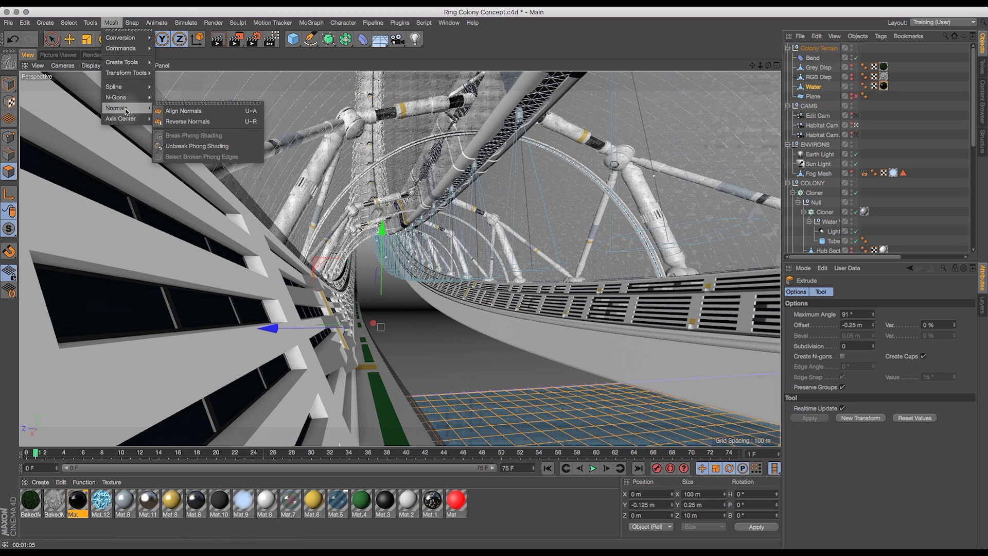
left_click(188, 123)
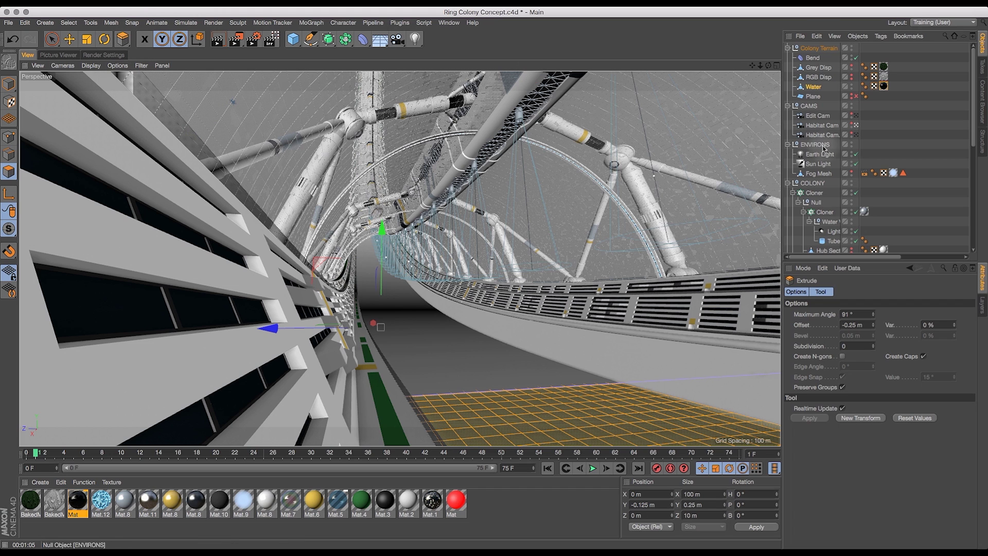
left_click(889, 110)
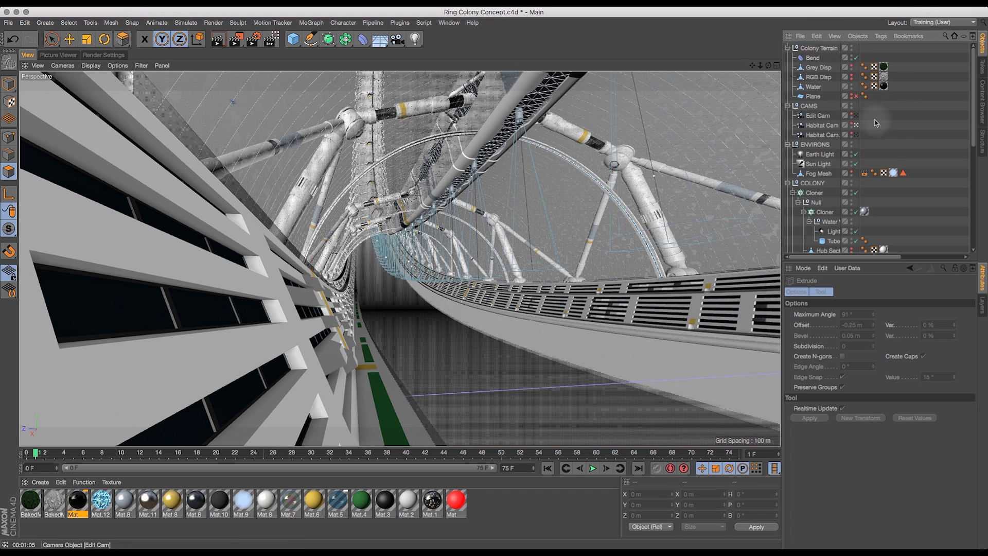
left_click(852, 67)
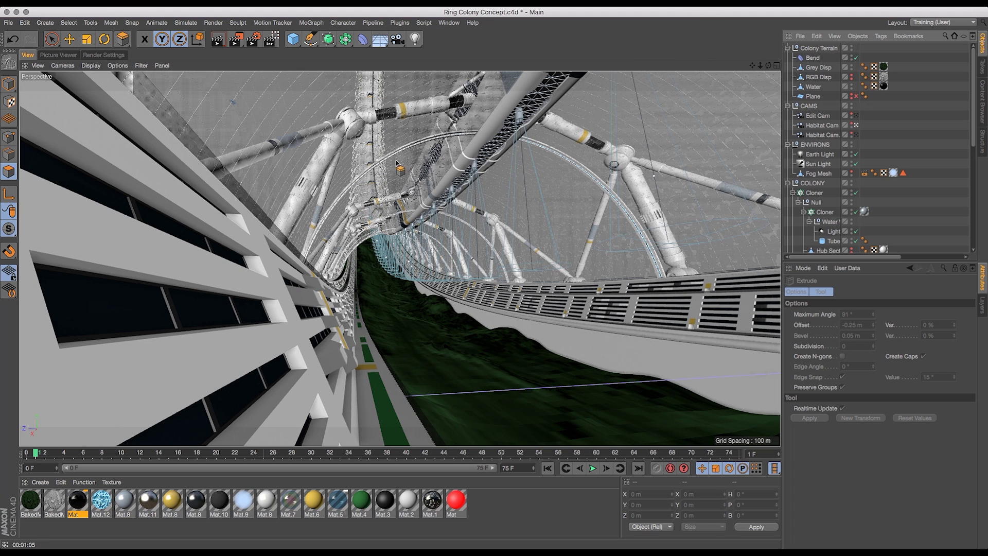
- Enable Ambient Occlusion in the render settings and save the project
left_click(106, 57)
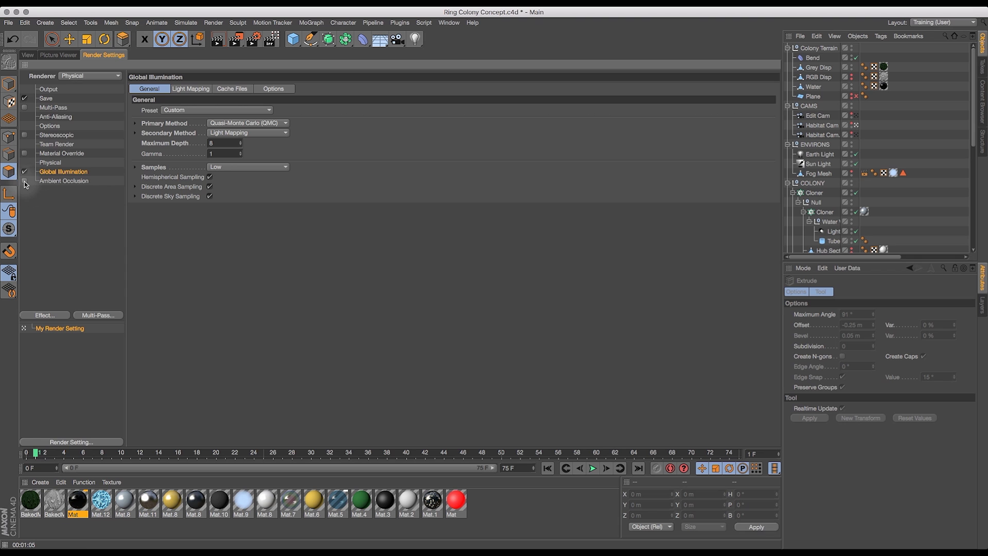
left_click(28, 54)
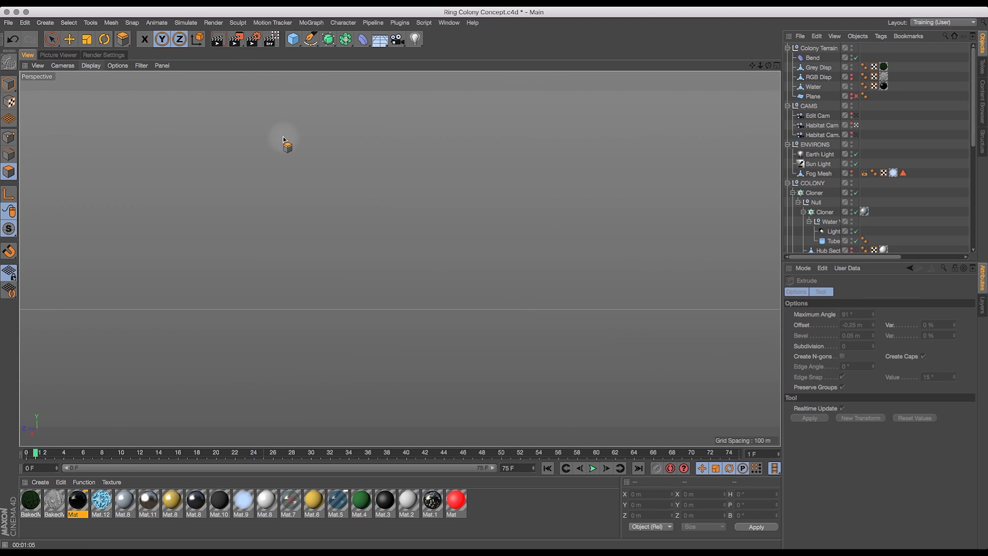
left_click(76, 54)
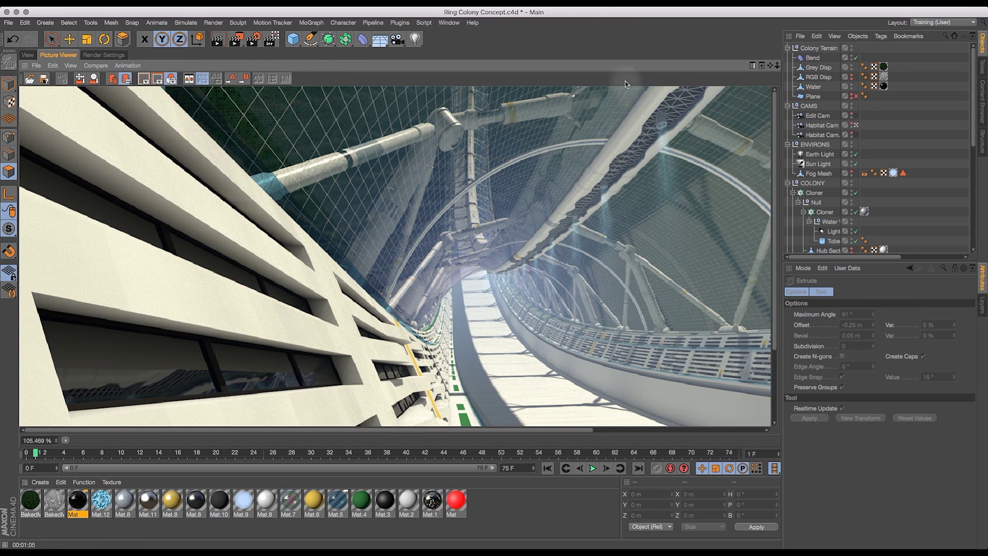
key("super+s")
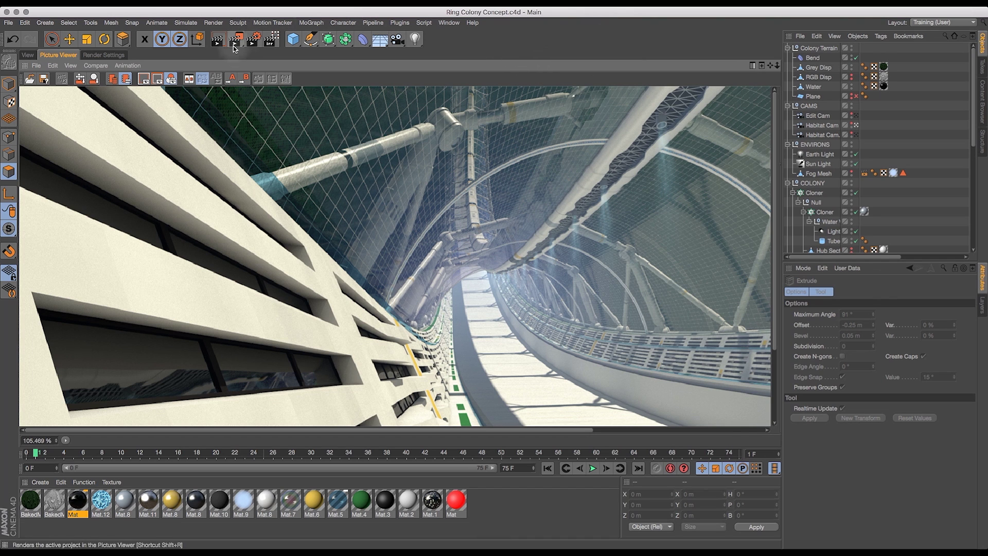
- Check the output settings, then render the current frame to the Picture Viewer with its zoom set to Fit to Screen
left_click(108, 55)
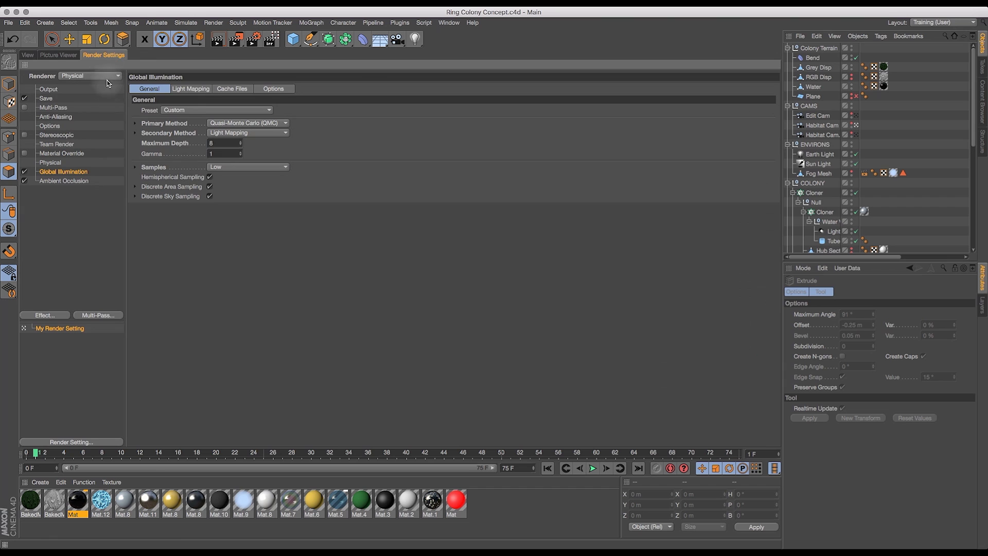
left_click(52, 89)
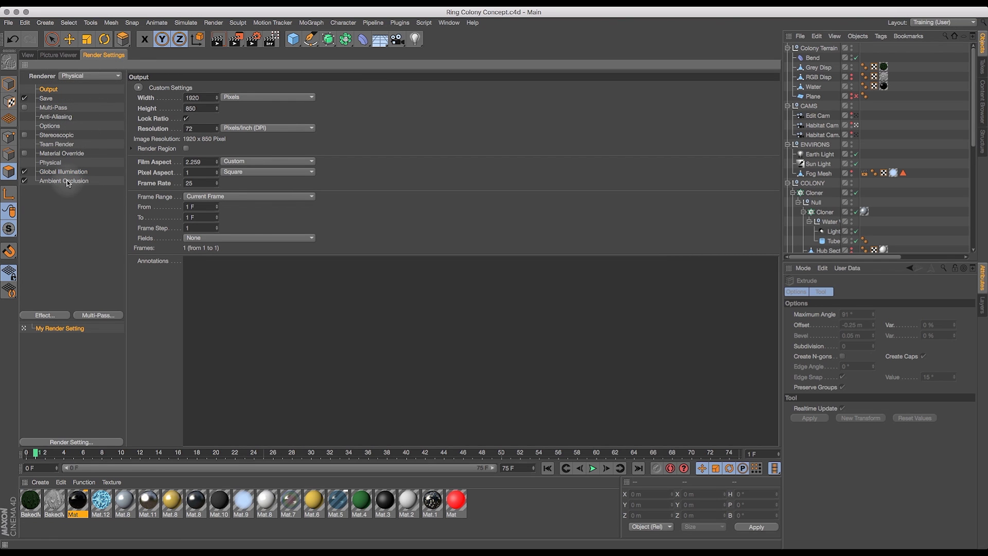
left_click(27, 54)
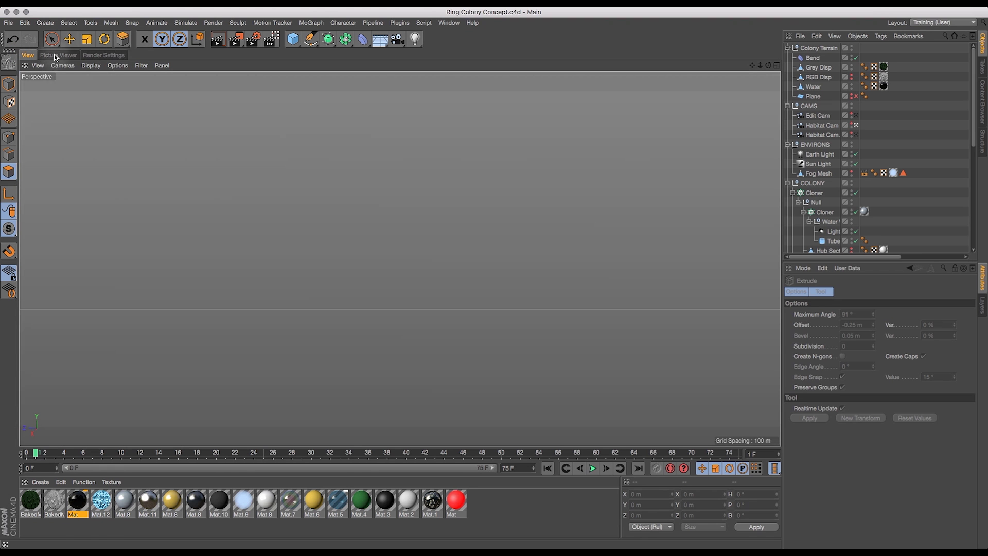
left_click(256, 41)
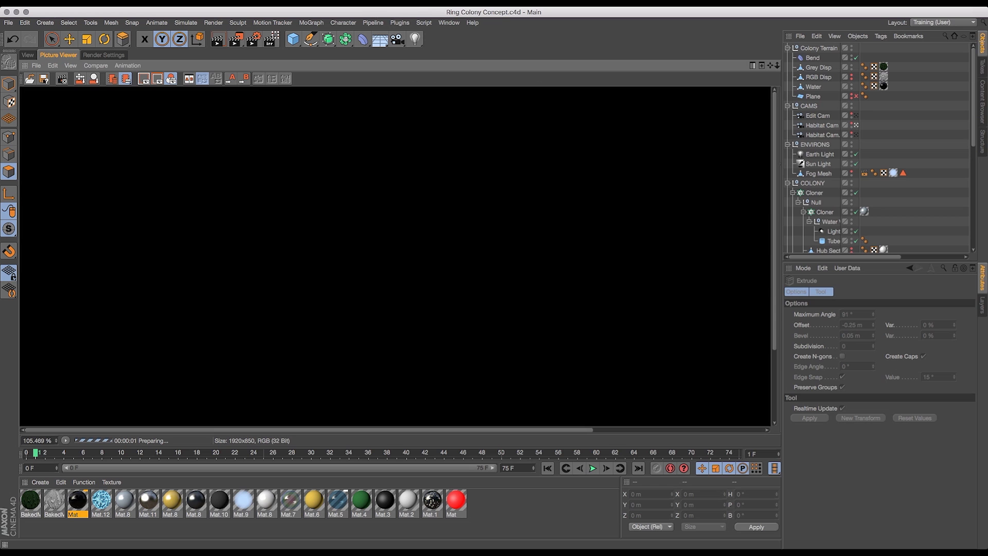
left_click(70, 66)
mouse_move(93, 91)
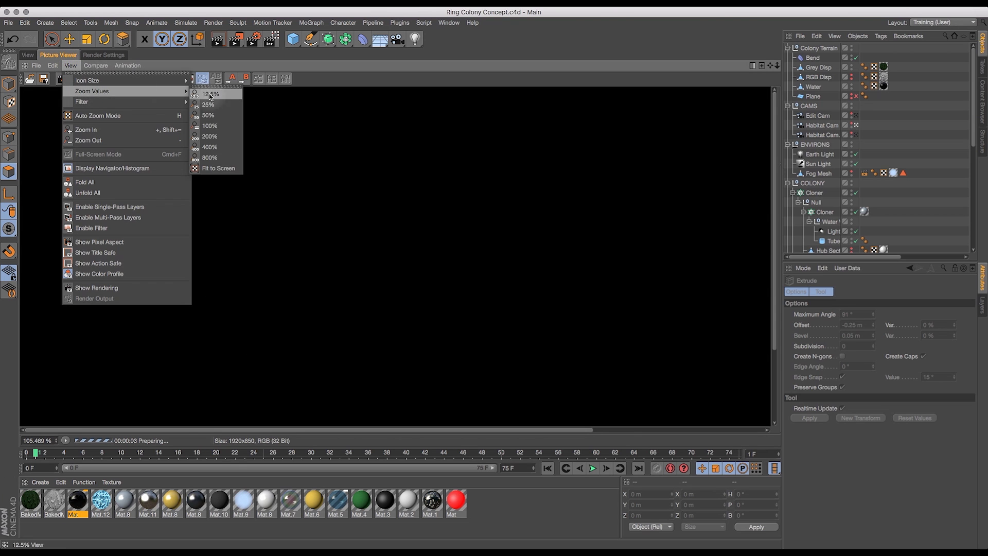
left_click(218, 168)
- Stop the running render in the Picture Viewer
left_click(36, 65)
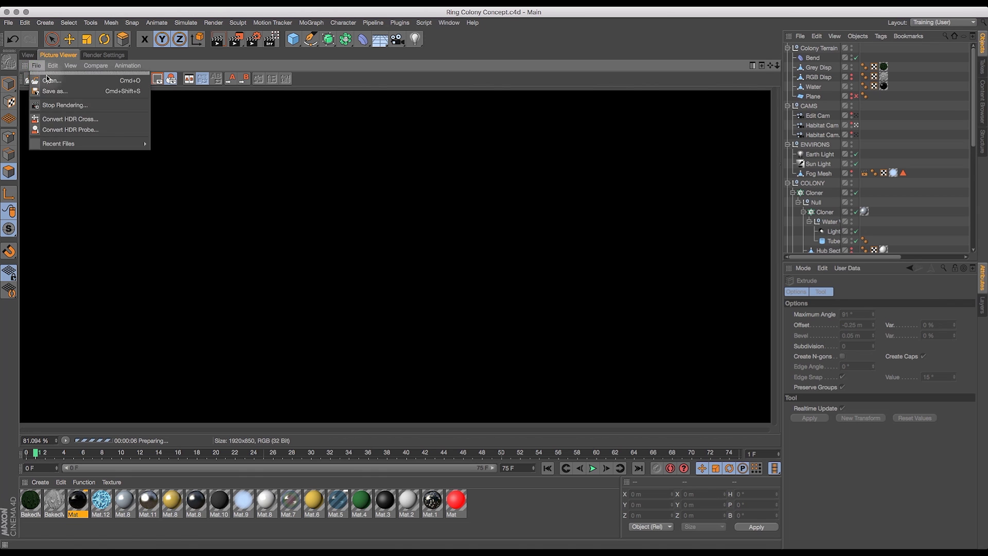
left_click(67, 102)
left_click(581, 185)
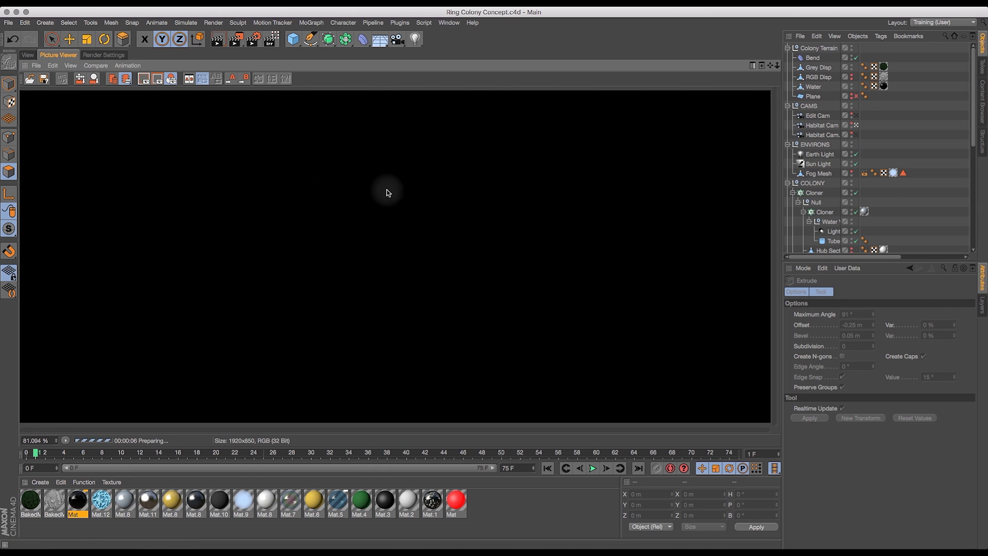
- Open the green BakedMaterial for editing and lower its Diffusion Mix Strength to 74%
left_click(28, 55)
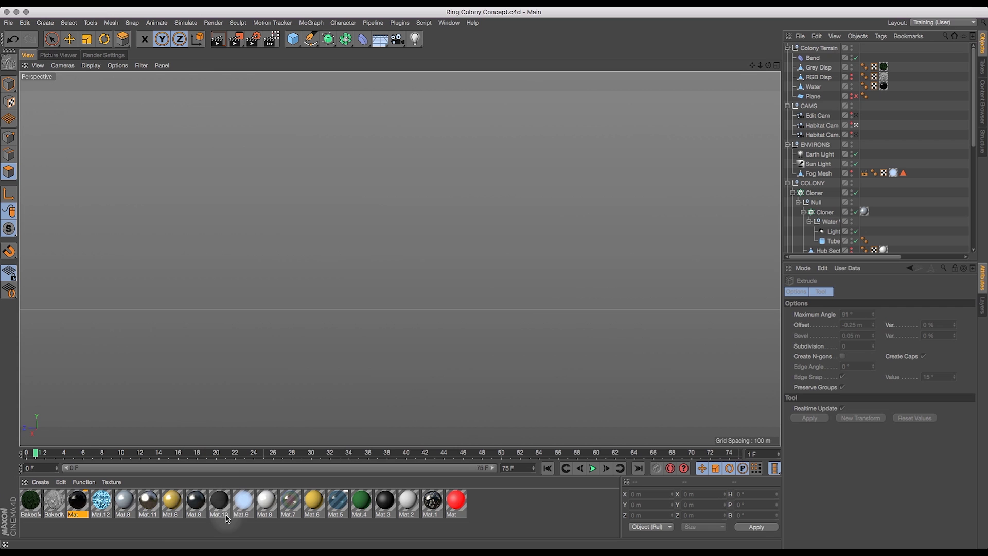
left_click(31, 500)
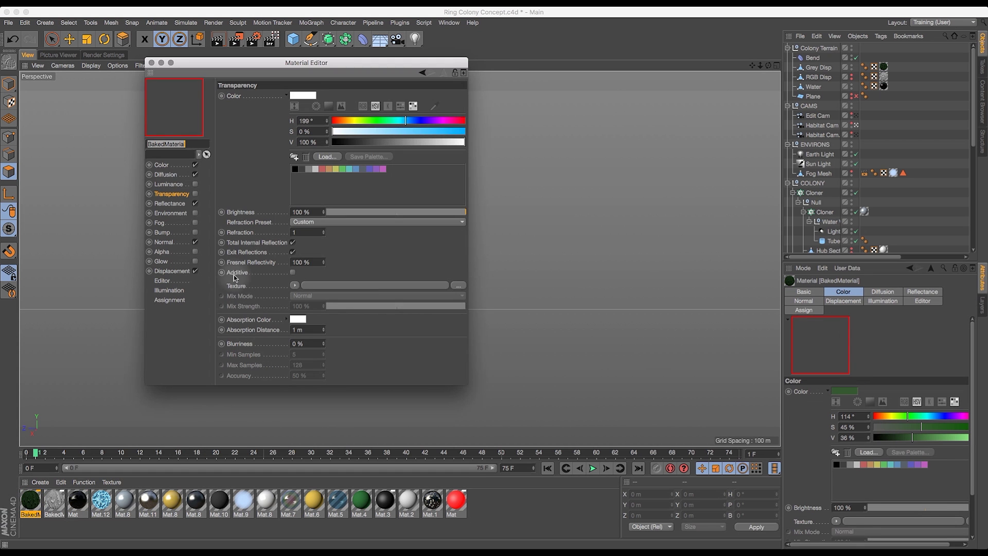
left_click(165, 174)
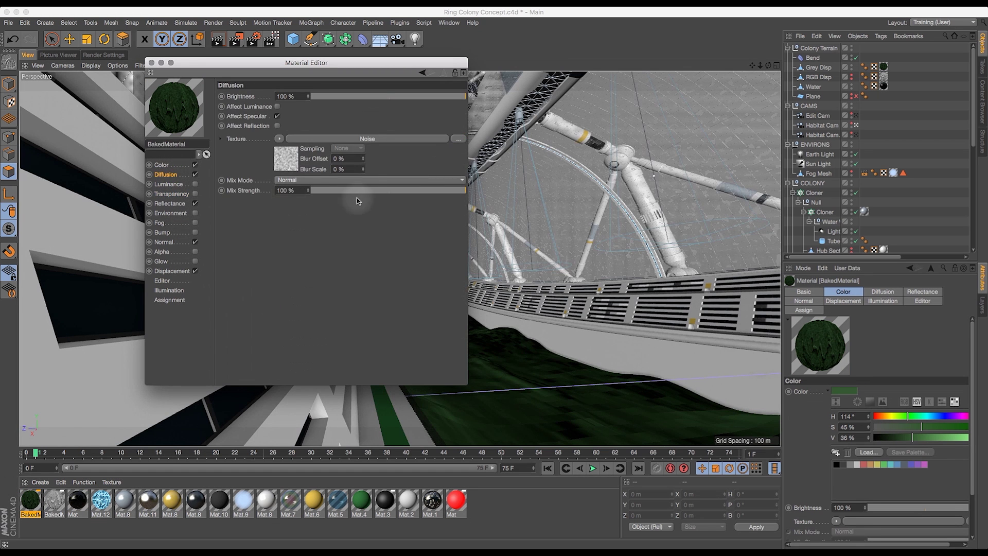
left_click_drag(433, 191, 426, 193)
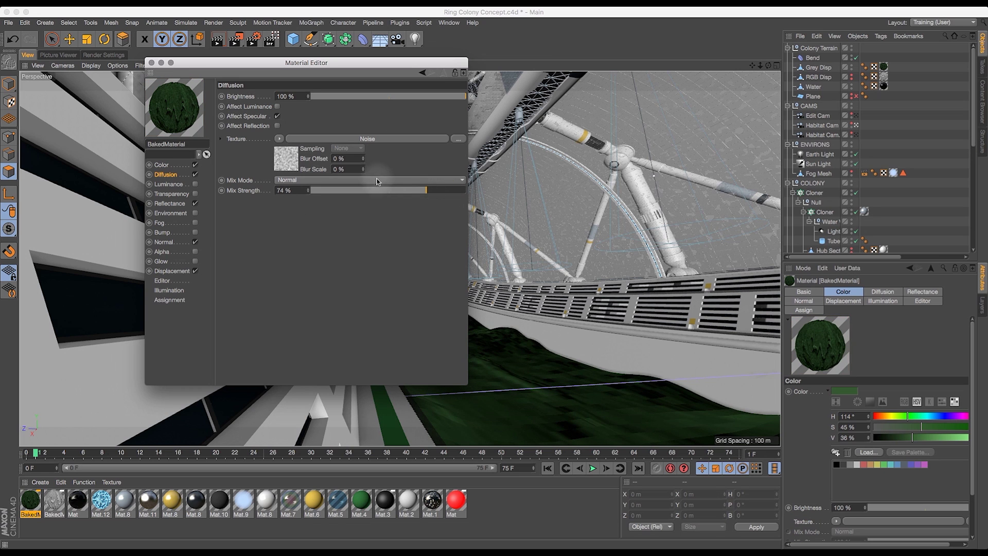
- Set the Global Scale of the diffusion Noise shader to 300% and close the Material Editor
left_click(373, 138)
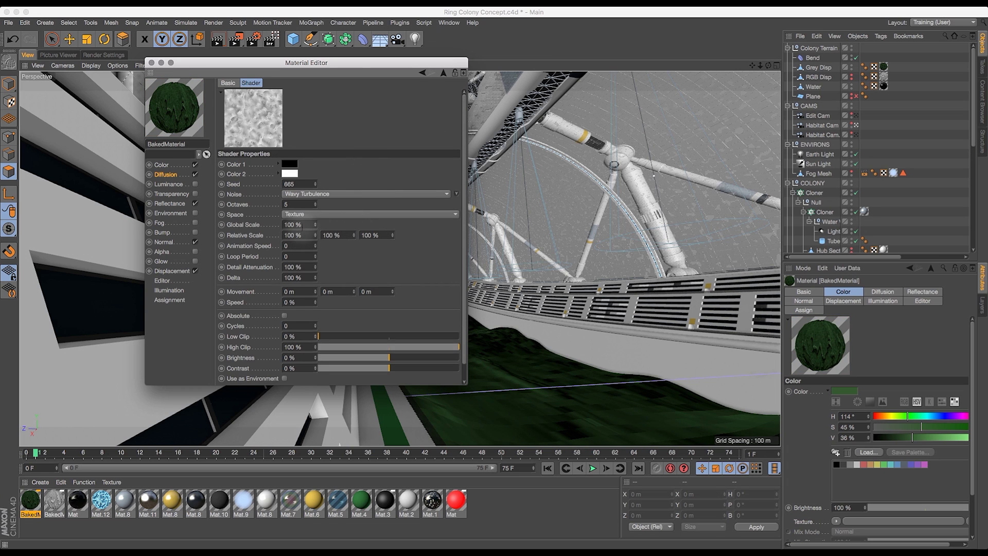
left_click_drag(294, 225, 245, 222)
type("300")
key("Return")
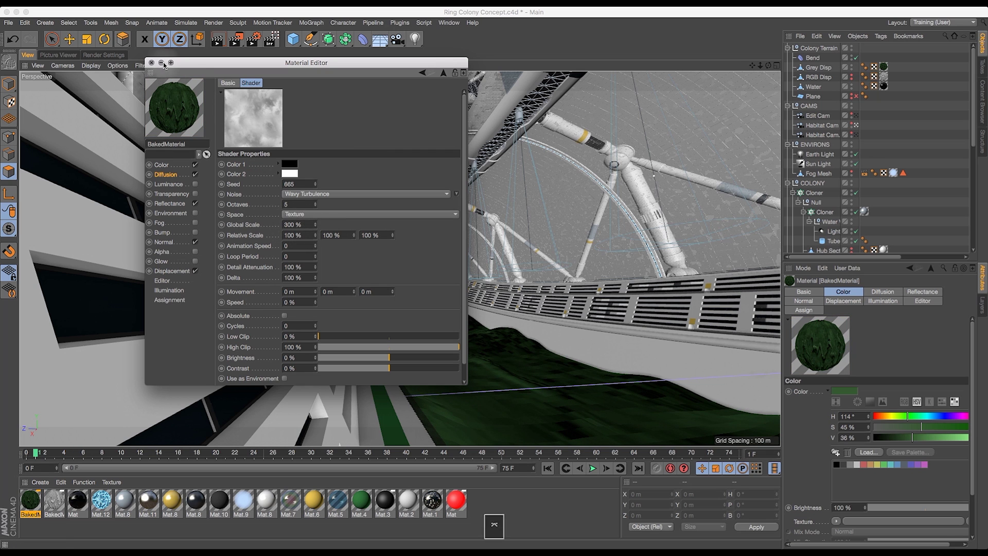
left_click(151, 62)
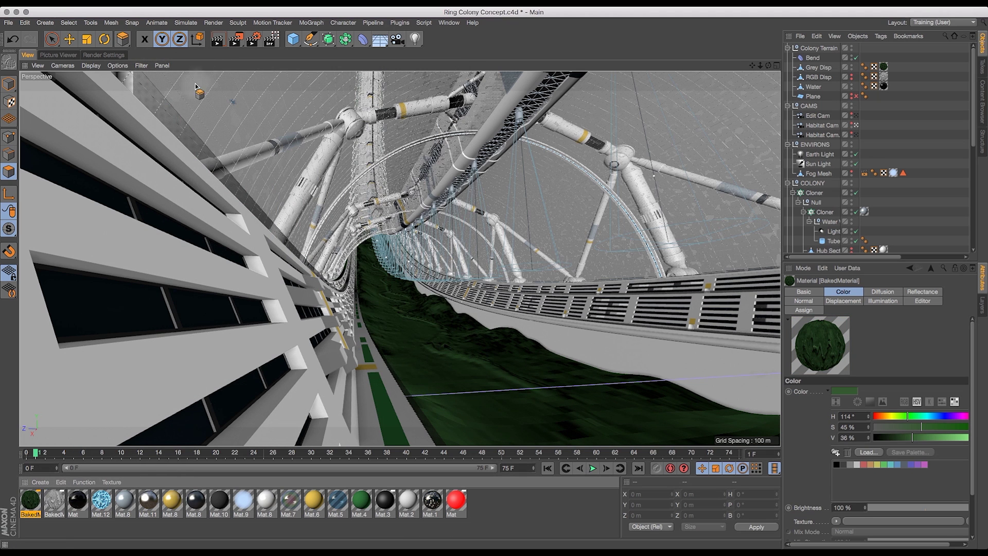
- Render the habitat view to the Picture Viewer and inspect the river and terrain at 200% zoom
left_click(236, 39)
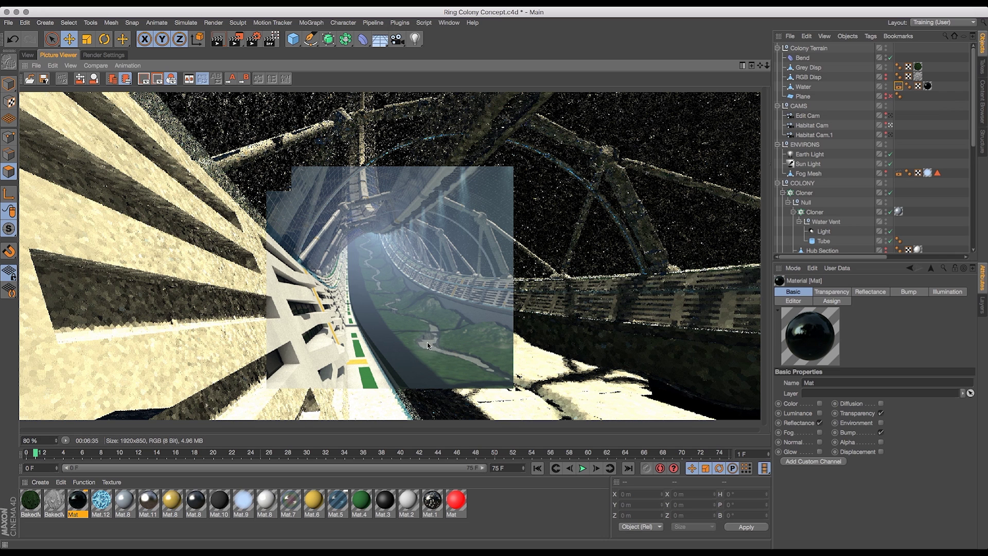
left_click(71, 66)
mouse_move(94, 92)
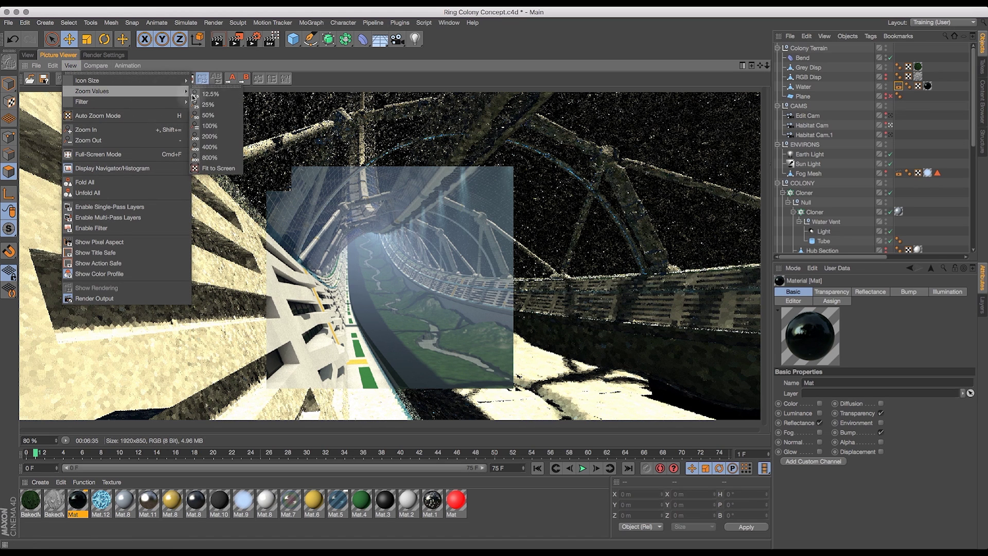
left_click(209, 137)
left_click_drag(533, 330, 387, 275)
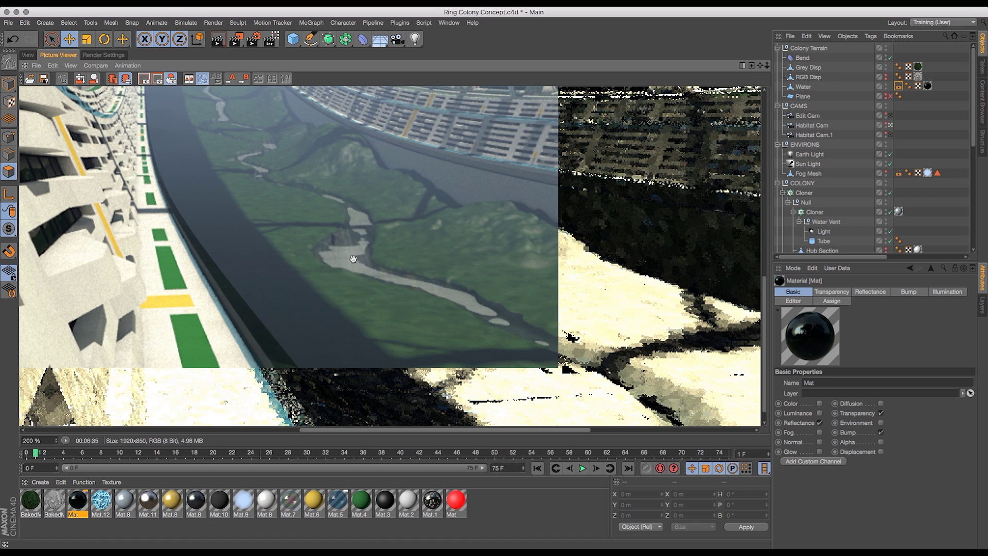
- Disable the colony's main Cloner and the habitat Symmetry in the viewport scene, and look through Edit Cam
left_click(28, 55)
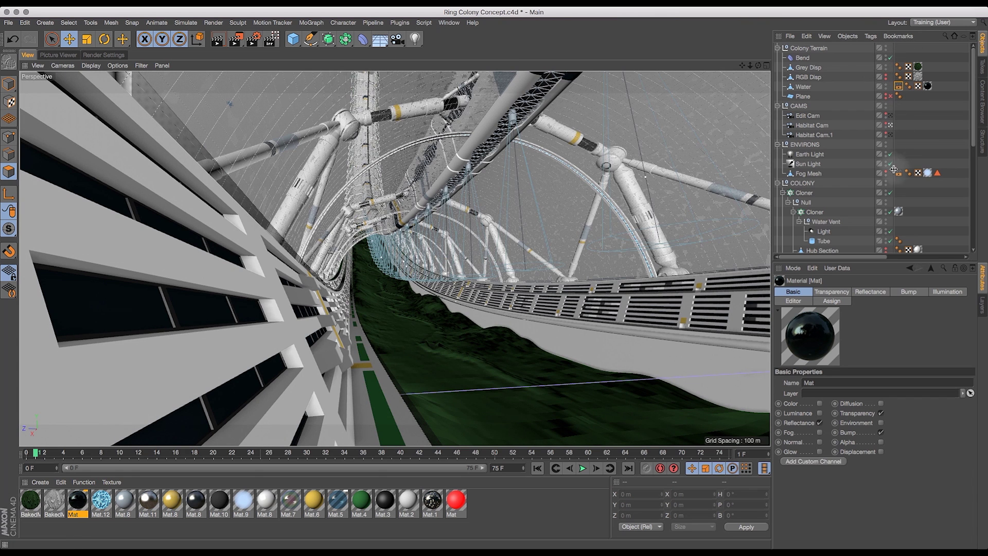
left_click(891, 193)
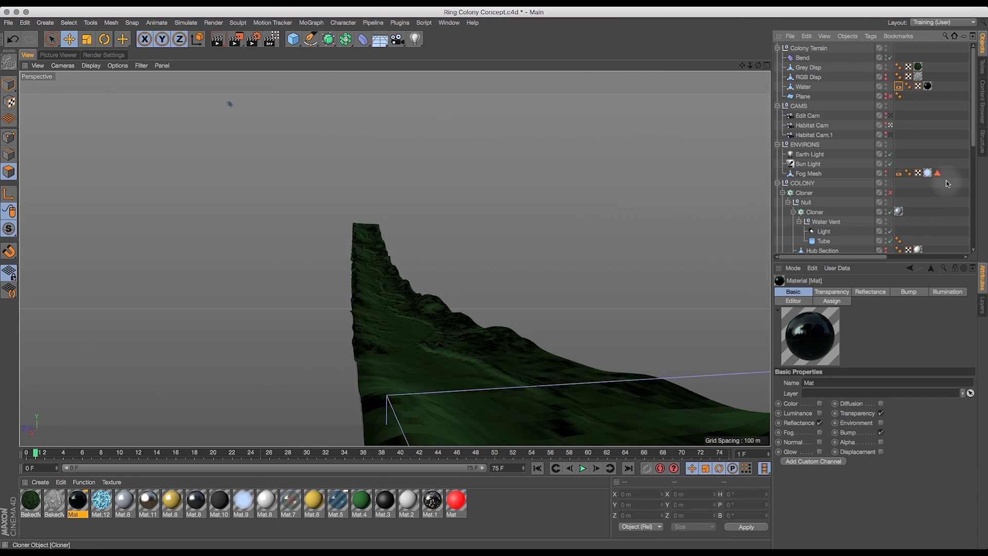
left_click_drag(973, 133, 975, 192)
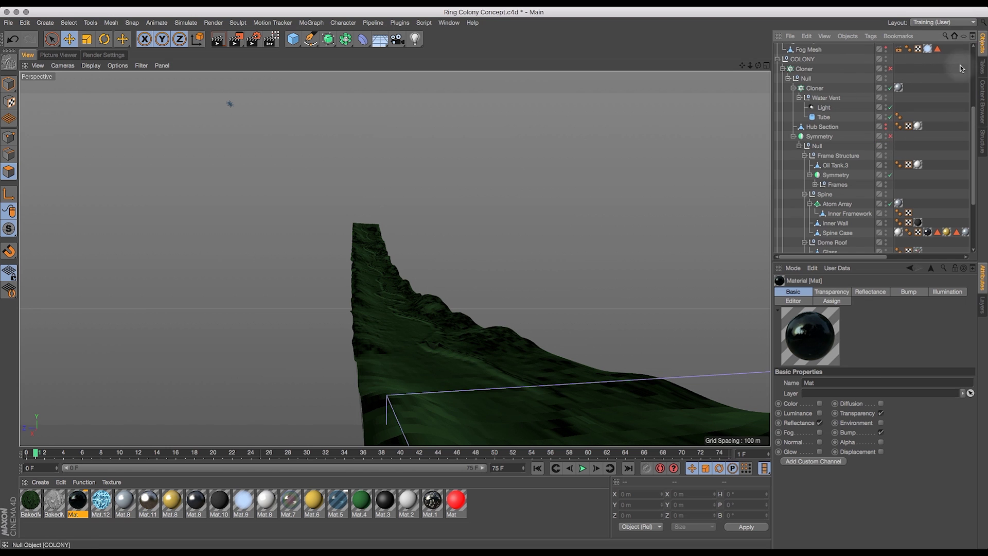
left_click(974, 73)
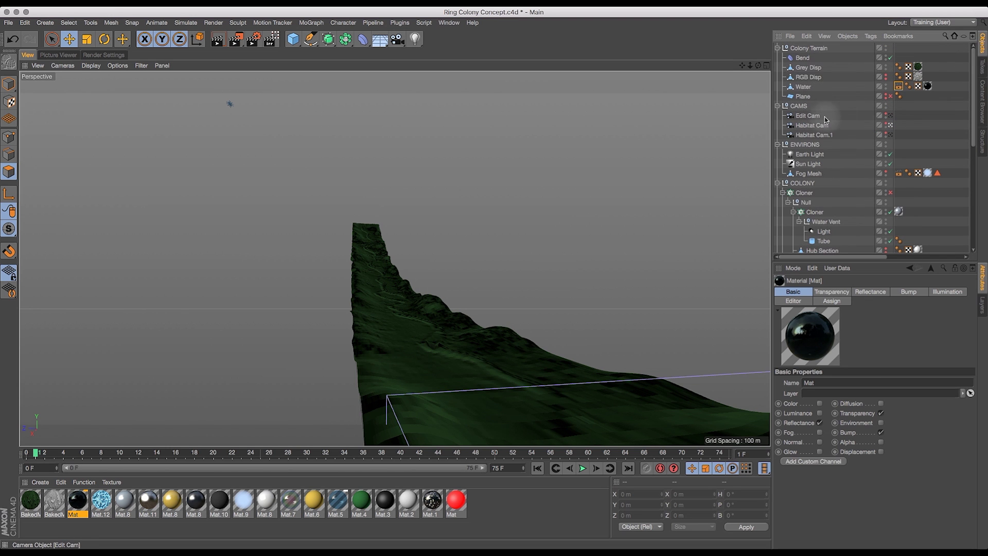
left_click(891, 115)
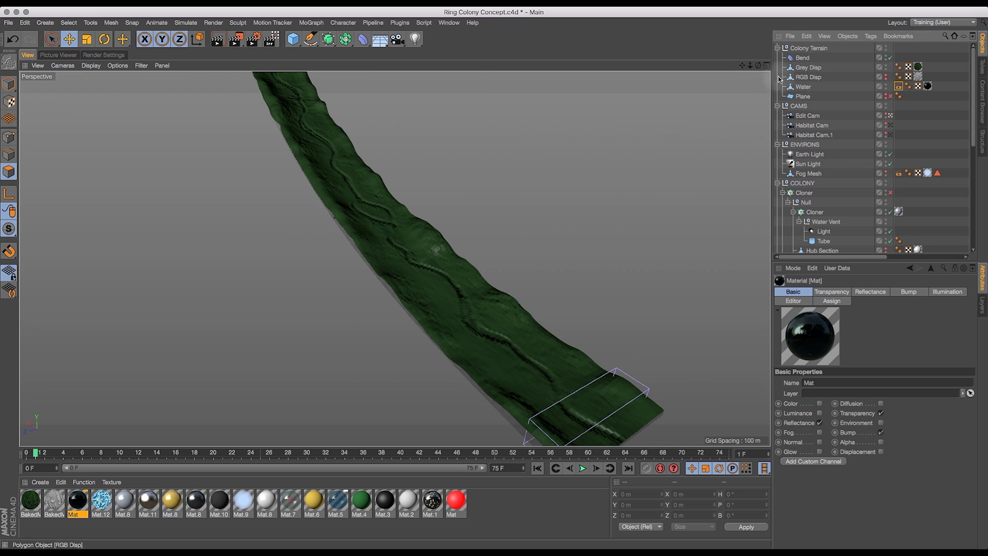
- Select the Habitat Section, frame it, and raise its selected floor polygons to about Y -5.4 m
scroll(844, 155, "down", 10)
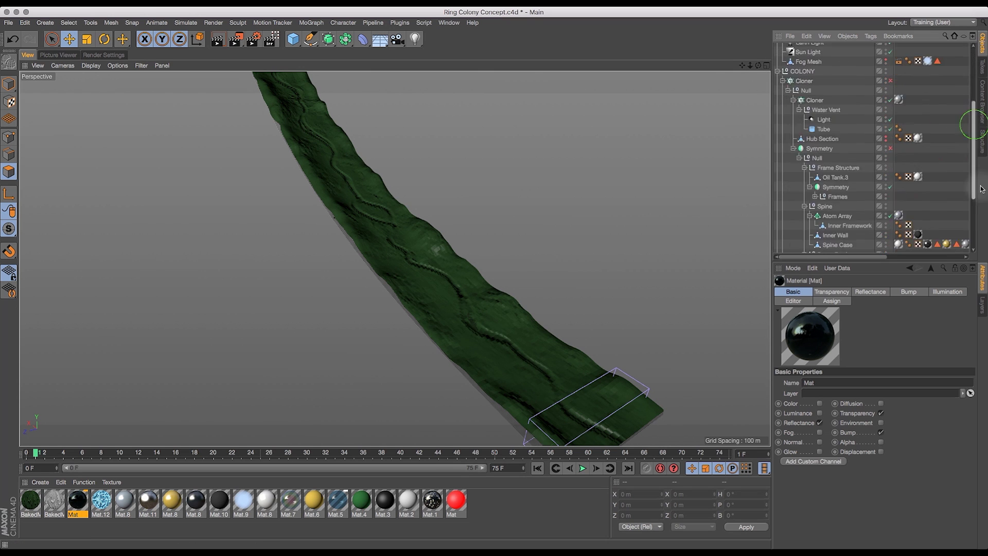
left_click(846, 221)
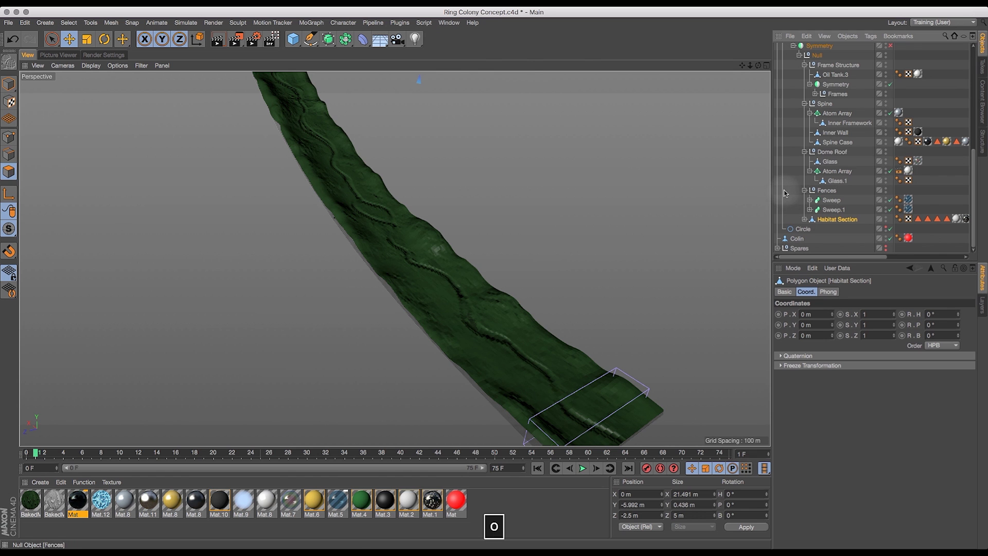
key("o")
left_click(752, 66)
mouse_move(751, 65)
left_mouse_down()
mouse_move(765, 64)
mouse_move(760, 54)
left_mouse_up()
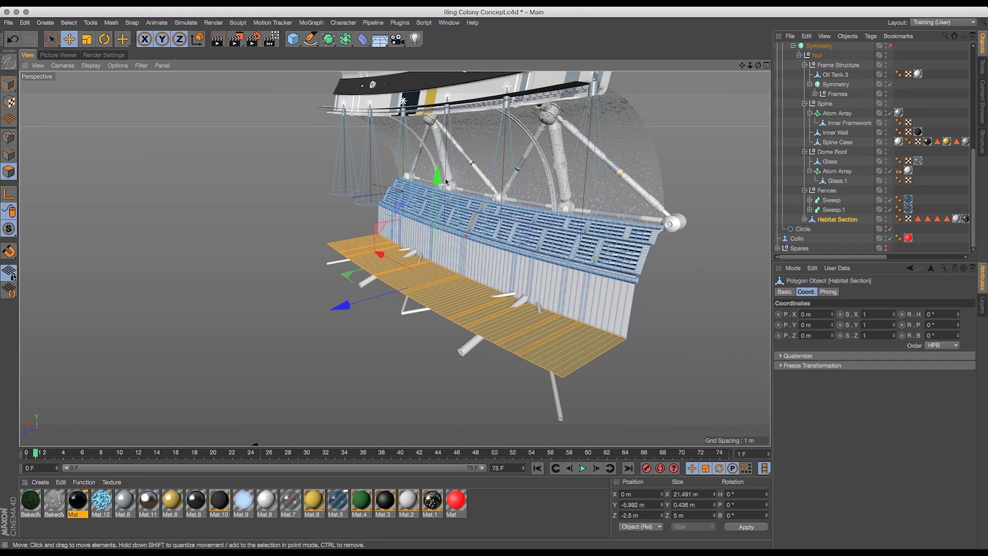
left_click_drag(751, 66, 672, 64)
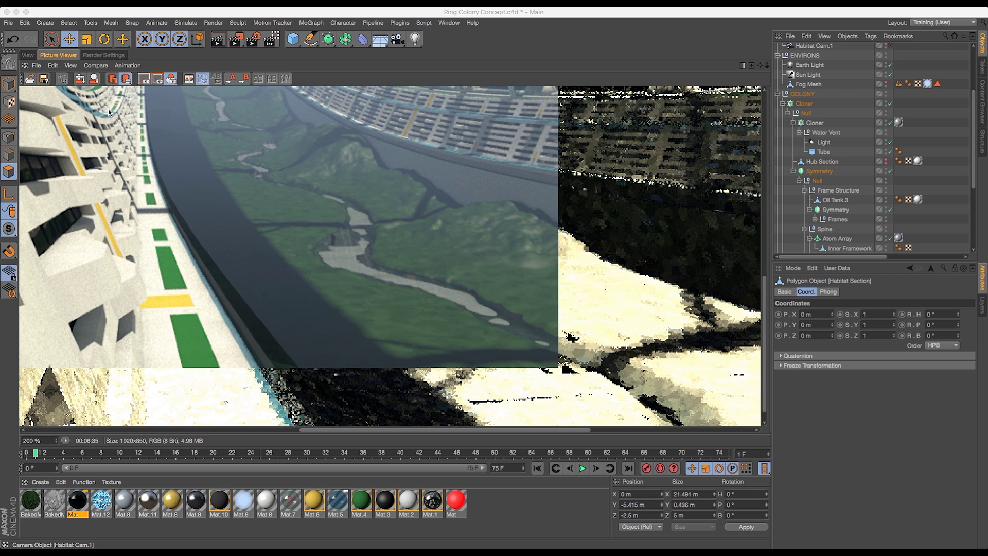
- With the main Cloner and Symmetry disabled, use Edit Cam to lower the selected Habitat Section floor polygons to about Y -5.9 m
left_click(28, 53)
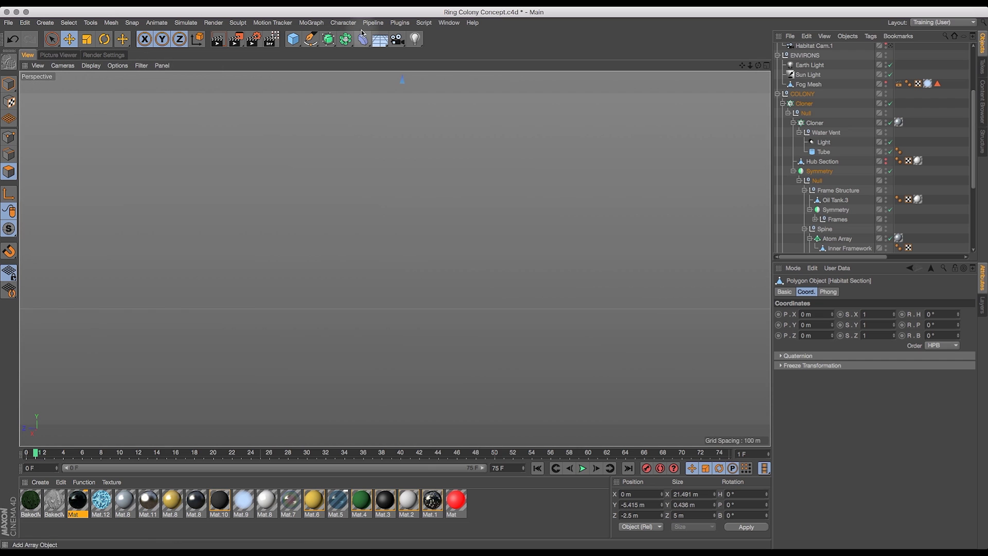
left_click(891, 104)
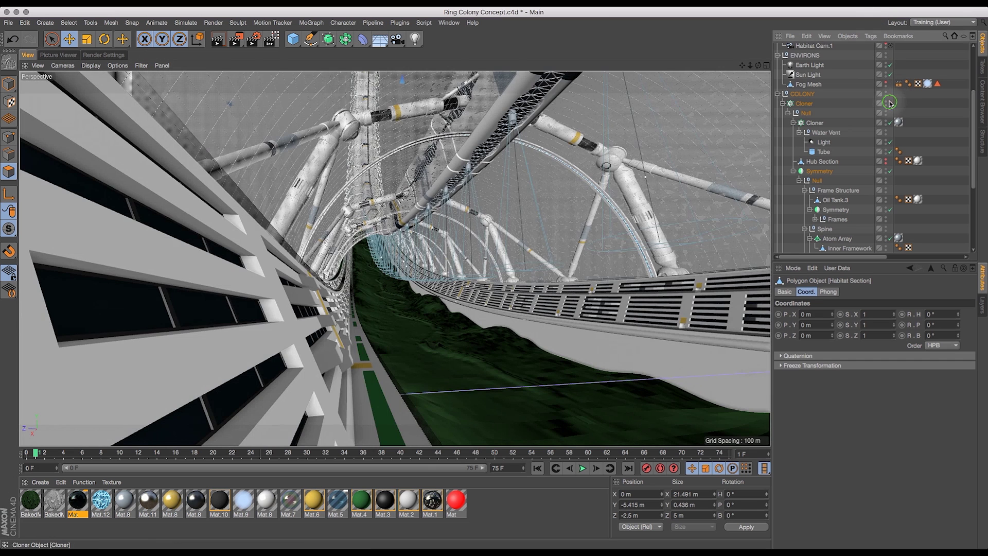
left_click(890, 171)
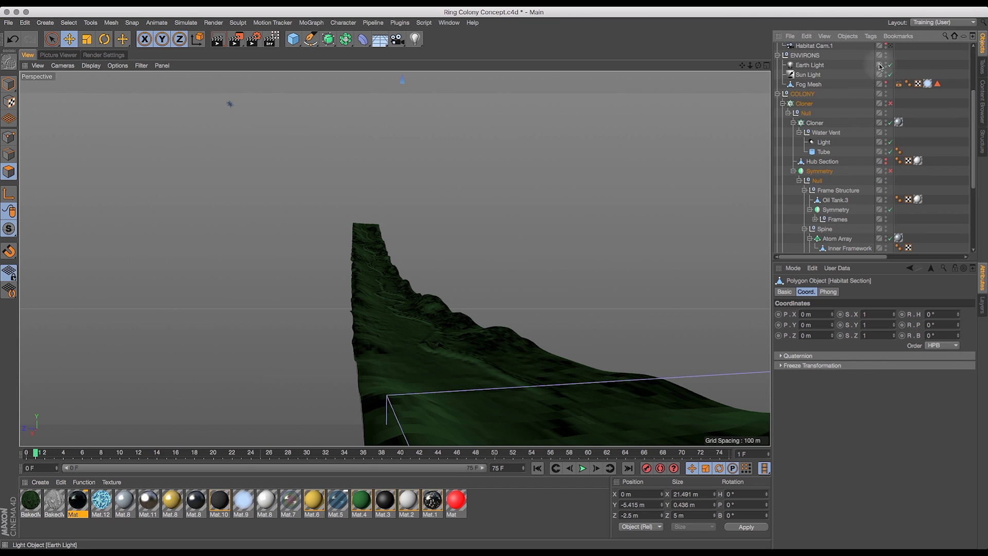
left_click_drag(974, 98, 966, 49)
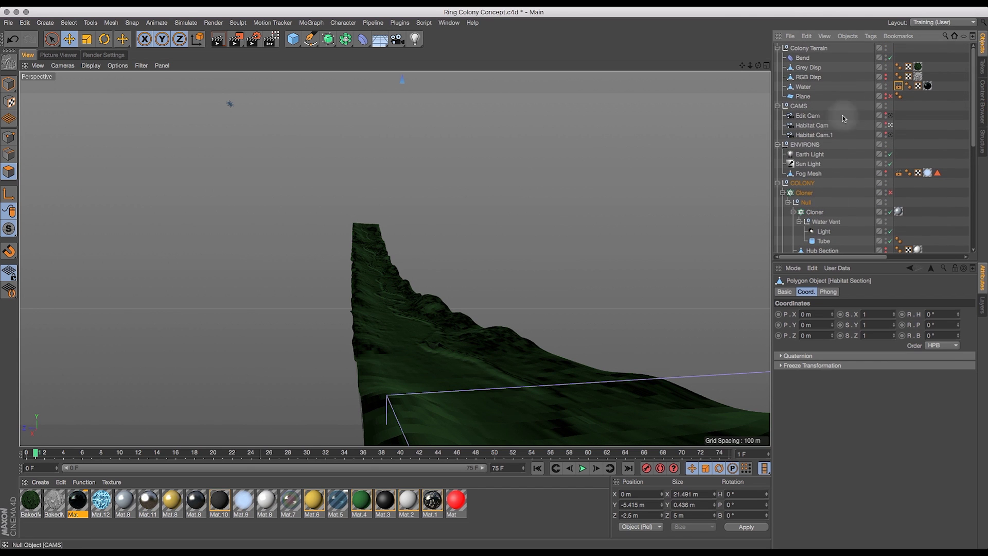
left_click(891, 115)
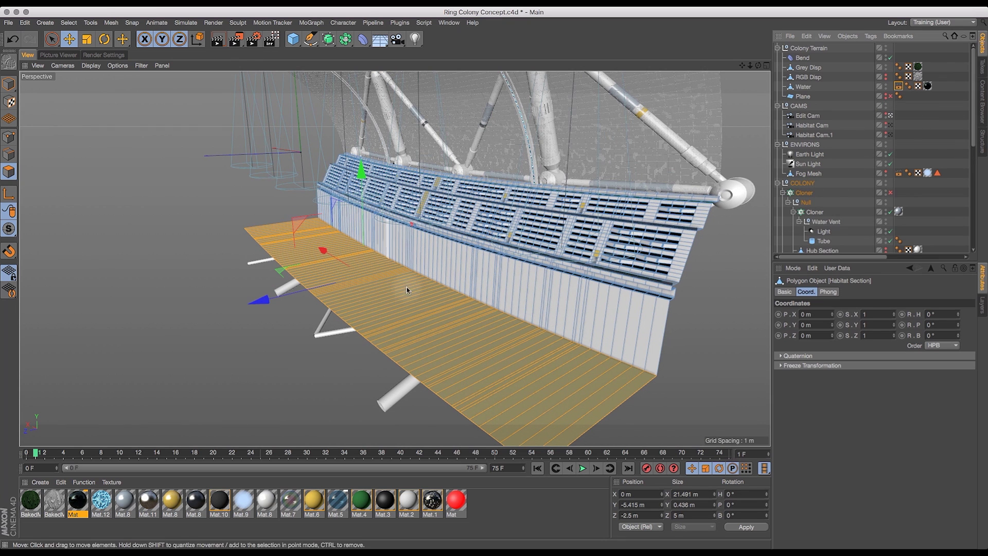
mouse_move(363, 175)
left_mouse_down()
mouse_move(362, 195)
mouse_move(362, 185)
left_mouse_up()
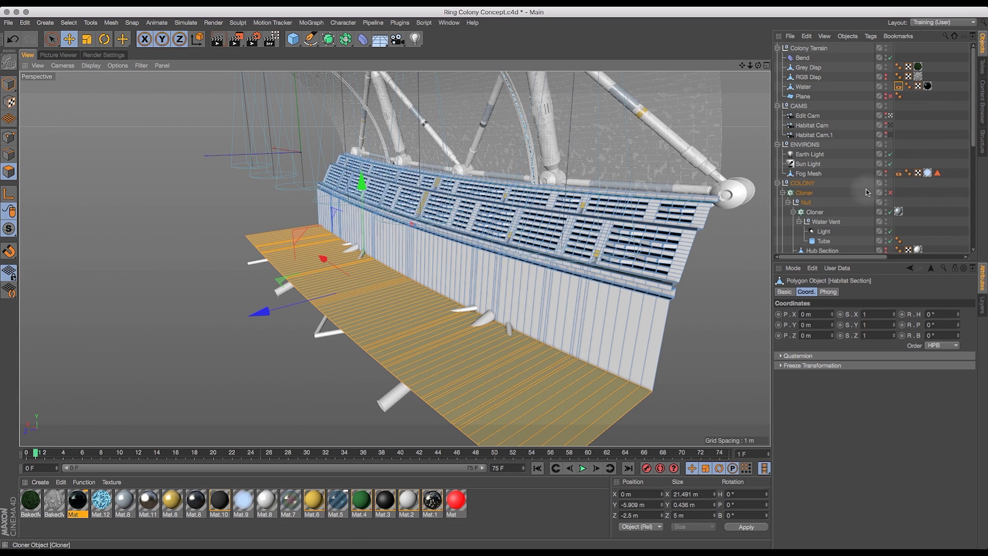
- Re-enable the main Cloner and the Symmetry, and return to the Habitat Cam view
left_click(891, 192)
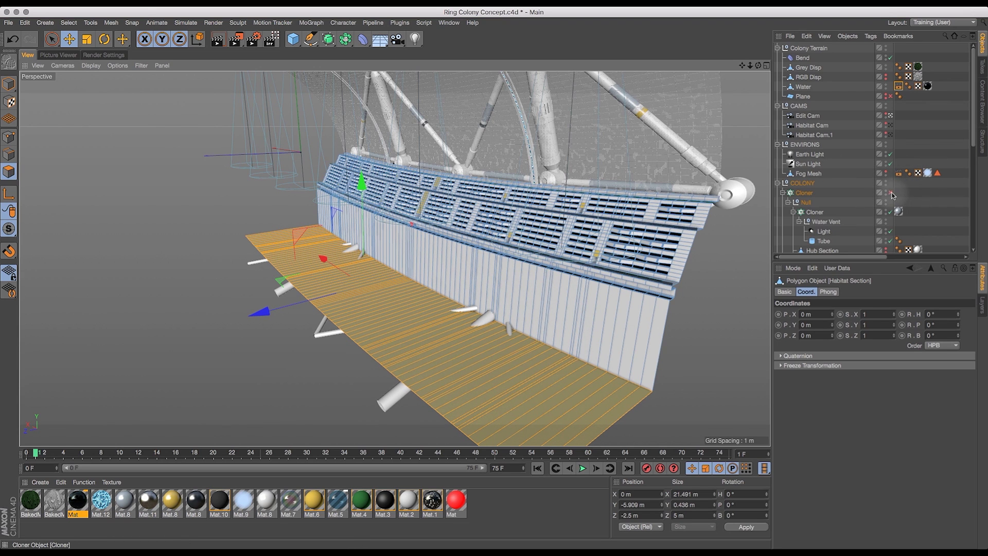
left_click(891, 193)
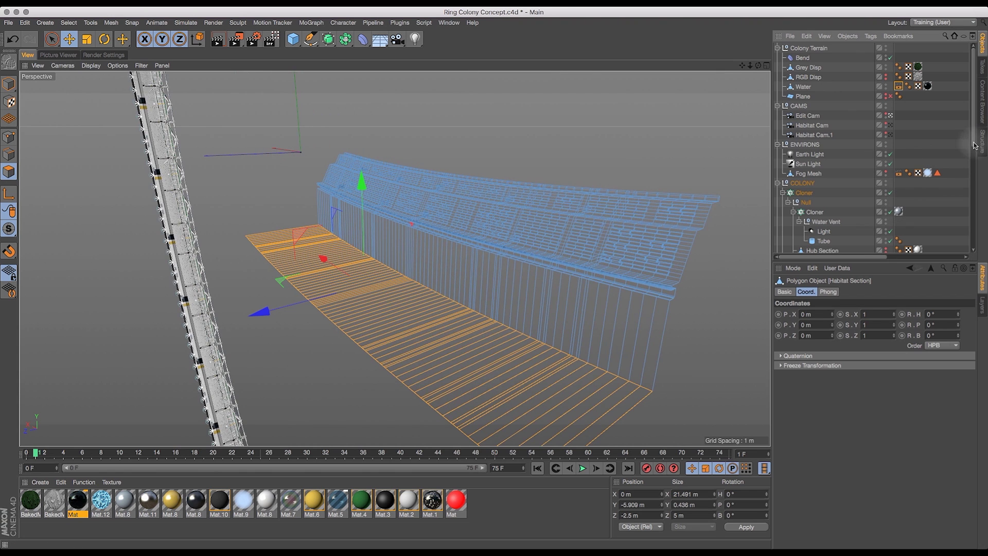
scroll(896, 190, "down", 3)
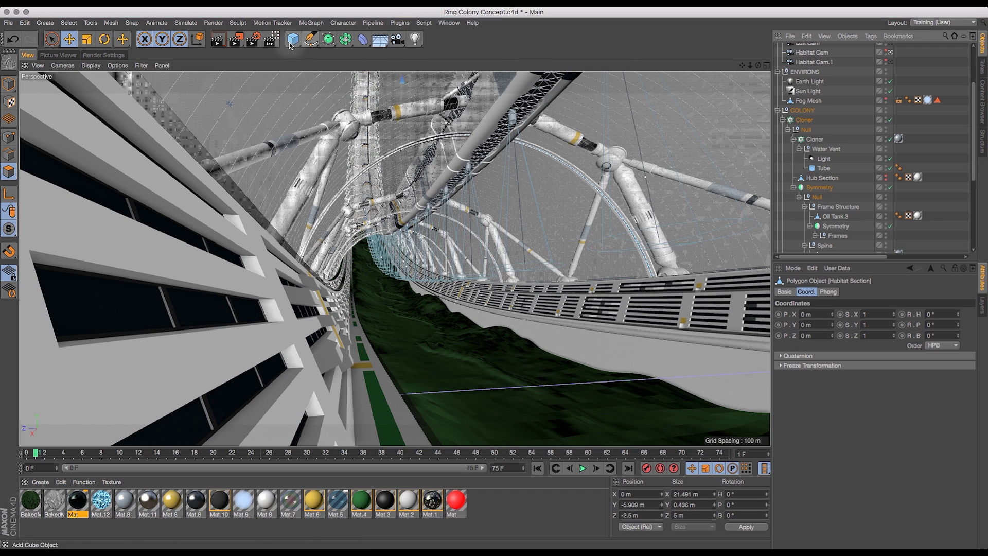
- Add a new camera, look through it, and position it low over the middle of the terrain facing along the river
left_click(398, 39)
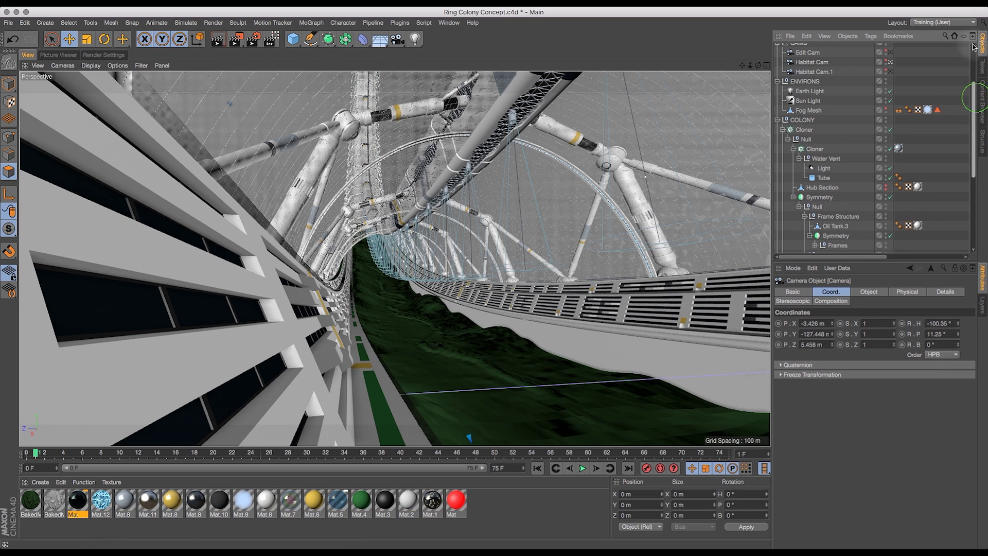
left_click_drag(973, 97, 973, 35)
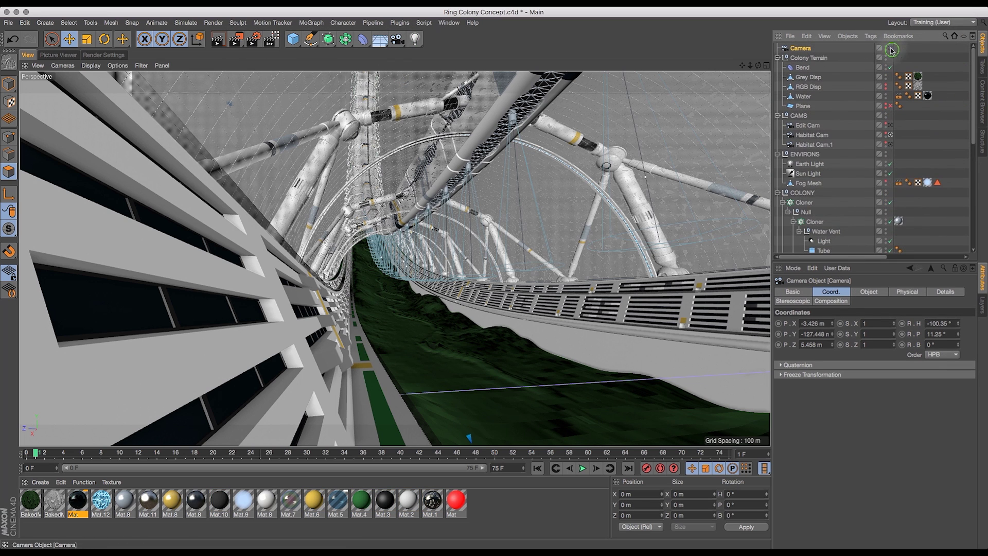
mouse_move(741, 69)
left_mouse_down()
mouse_move(721, 103)
mouse_move(684, 52)
mouse_move(710, 66)
mouse_move(718, 56)
mouse_move(767, 65)
mouse_move(758, 67)
left_mouse_up()
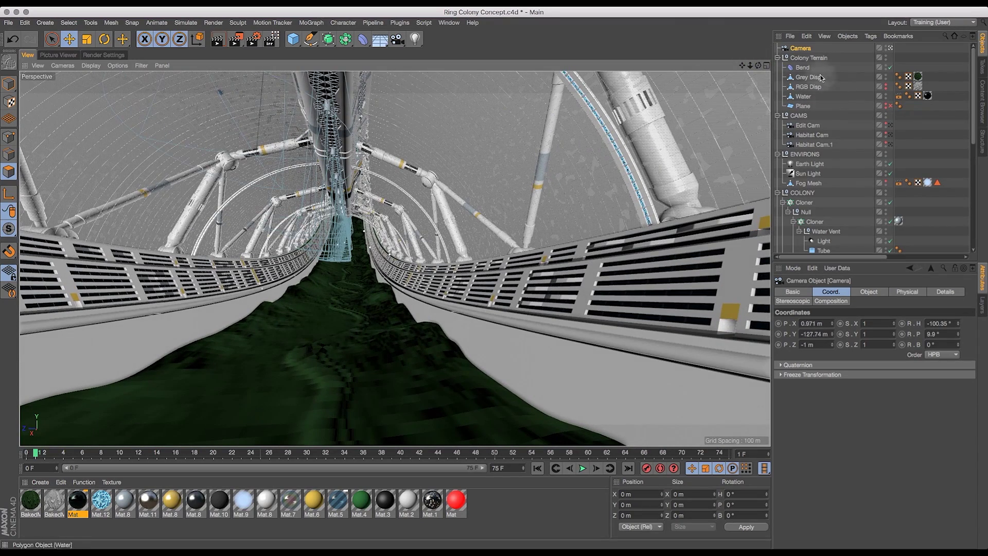
left_click(808, 58)
left_click_drag(758, 66, 756, 41)
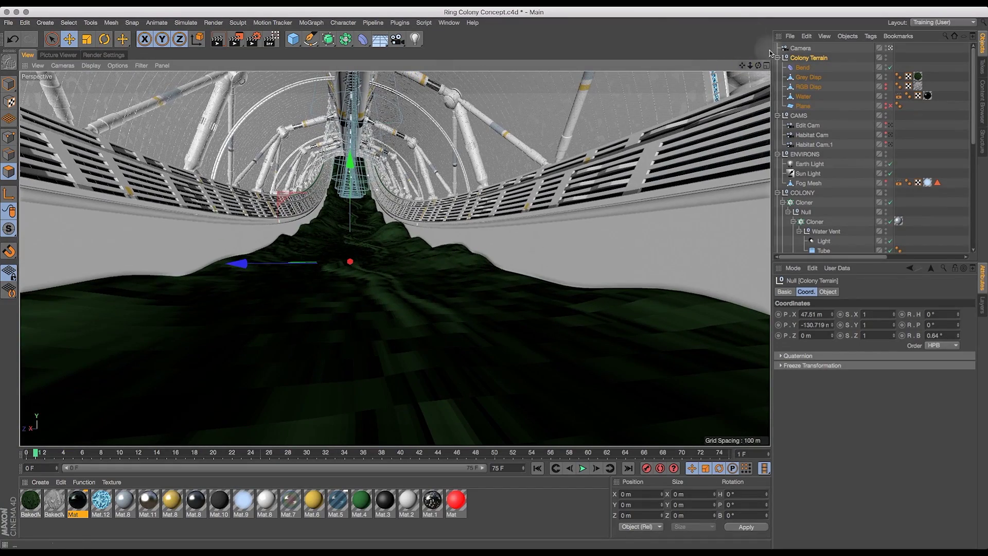
- Disable Global Illumination and Ambient Occlusion in the render settings, and save the scene
left_click(104, 56)
left_click(24, 172)
left_click(25, 181)
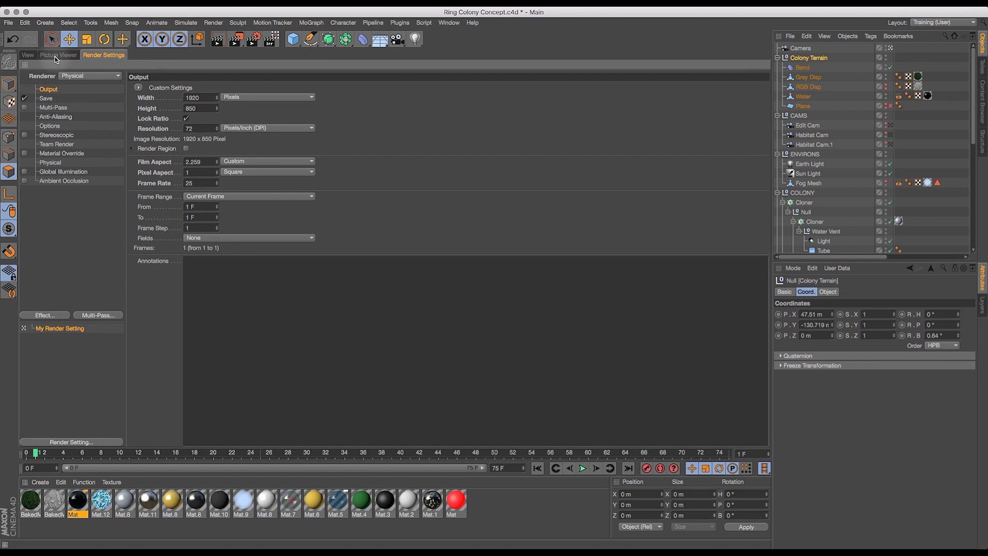
left_click(28, 55)
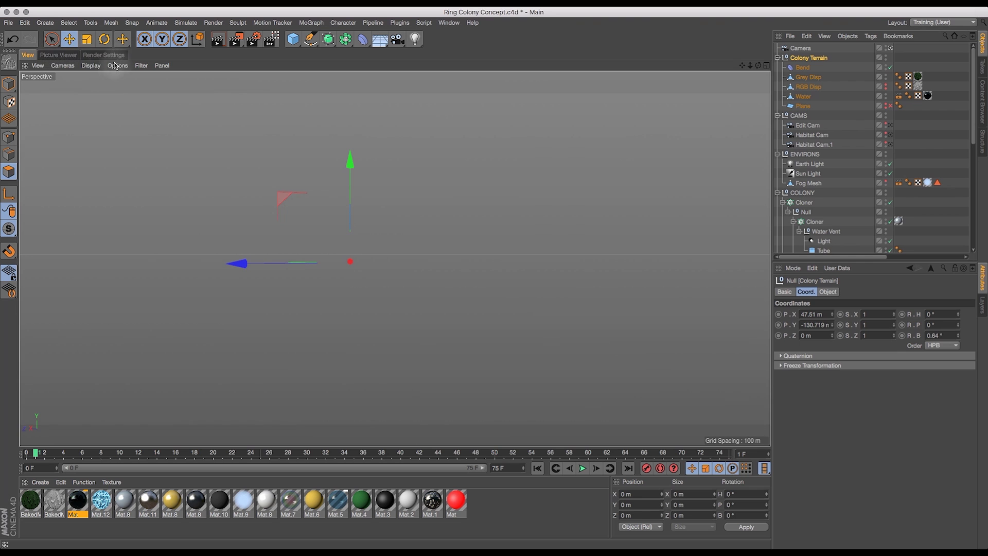
left_click(58, 55)
left_click(91, 55)
left_click(28, 55)
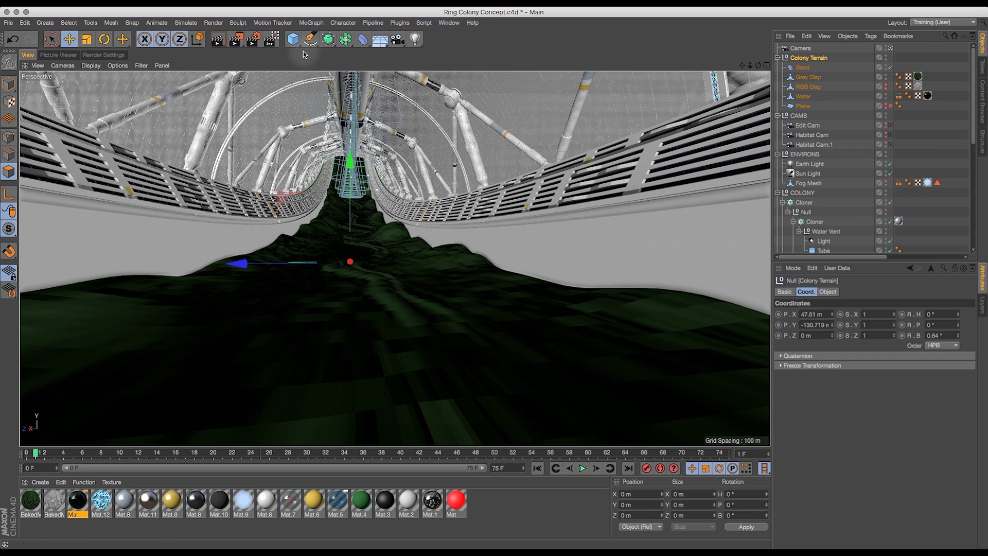
key("super+s")
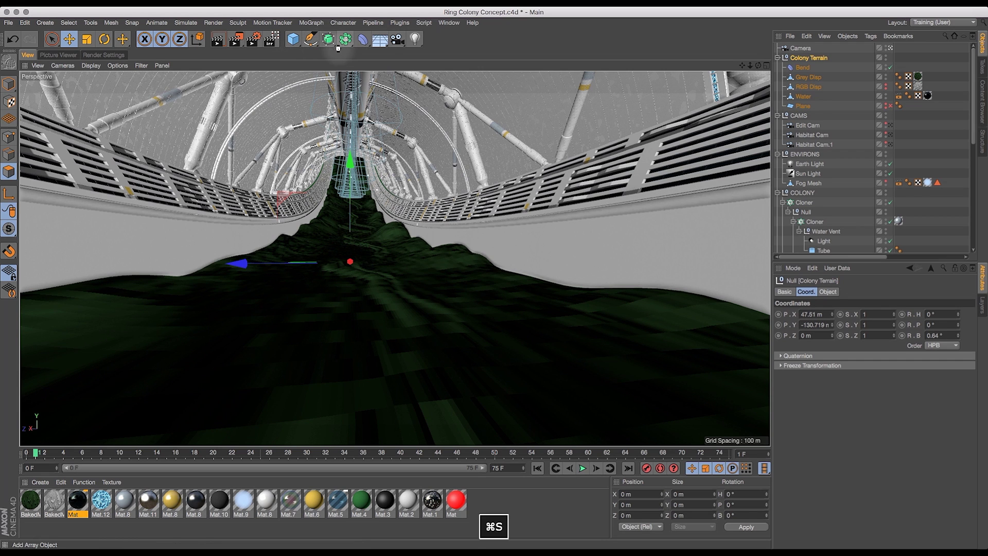
- Start an Interactive Render Region, fit it over the foreground river, and lower its render quality
left_click(275, 45)
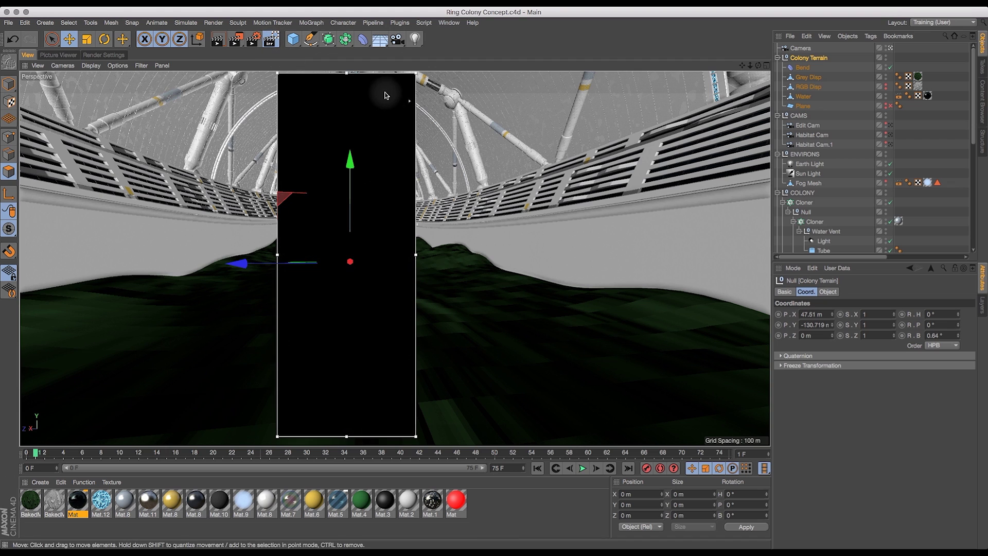
left_click_drag(347, 73, 371, 311)
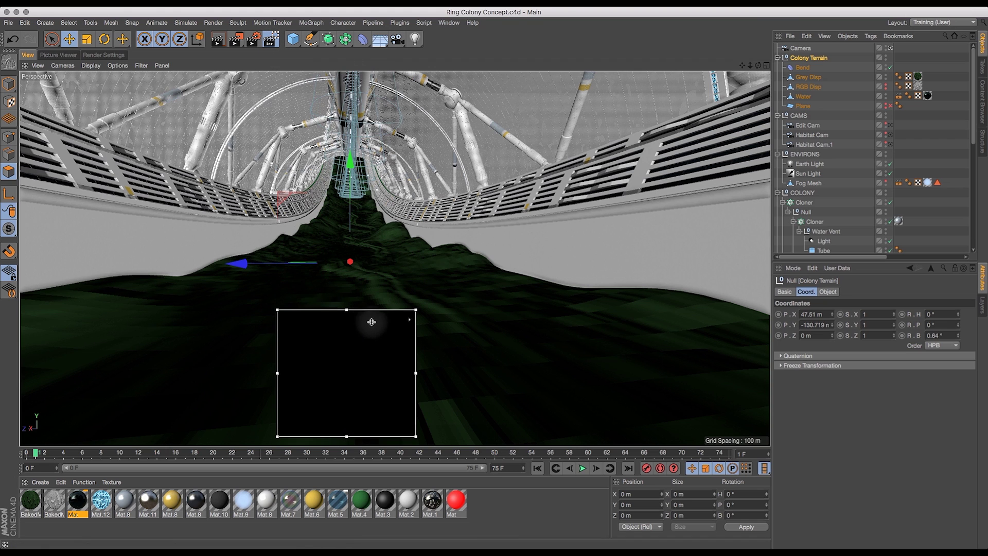
left_click_drag(416, 374, 557, 396)
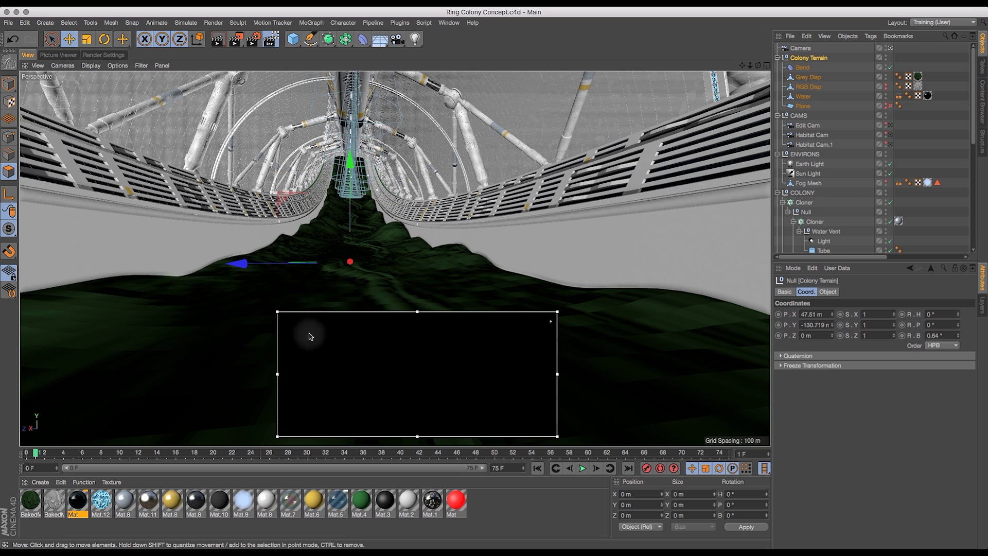
left_click_drag(277, 379, 308, 382)
left_click_drag(432, 311, 433, 297)
left_click_drag(551, 307, 550, 407)
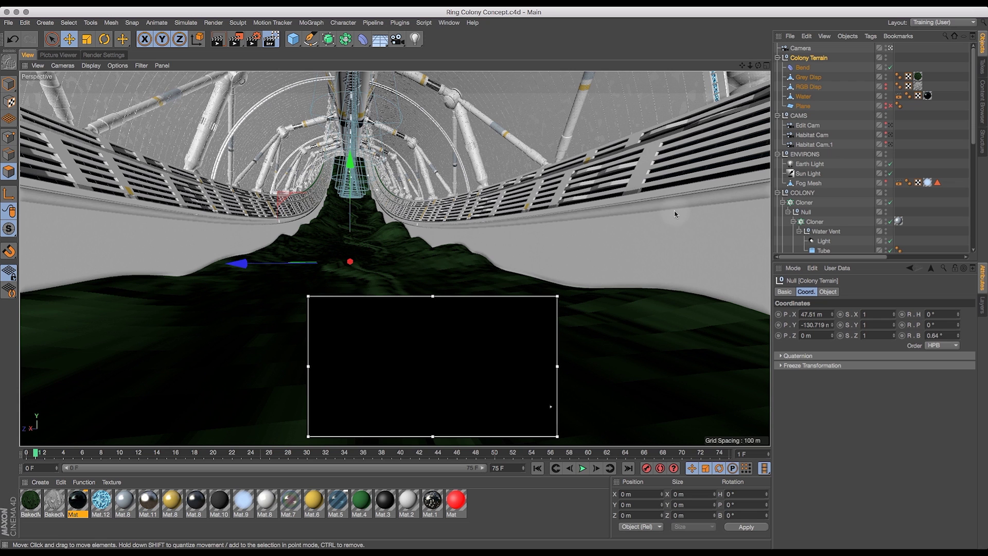
- Open the water material for editing and set its transparency absorption distance to 0.03 m
double_click(77, 499)
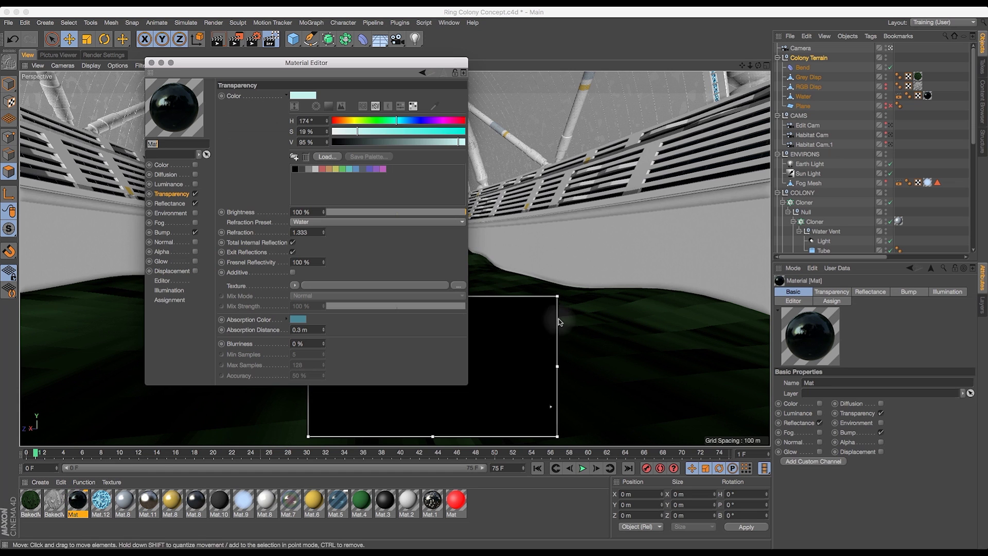
left_click_drag(381, 63, 849, 131)
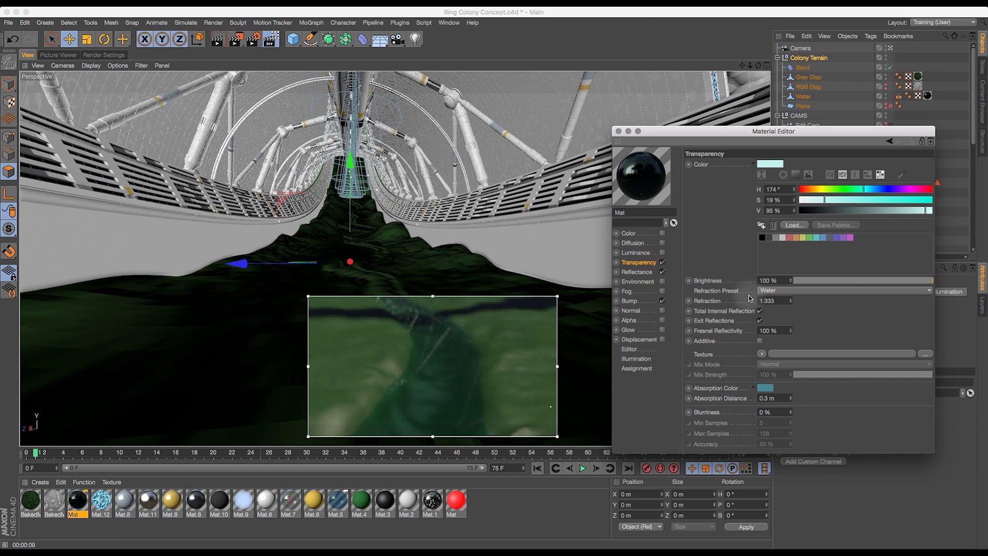
double_click(775, 398)
type("0.0")
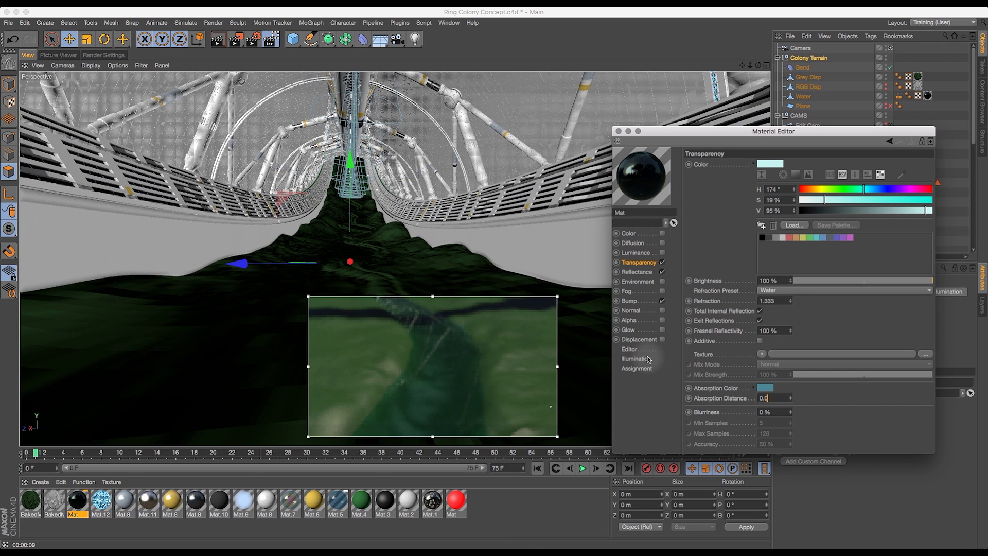
type("3")
key("Return")
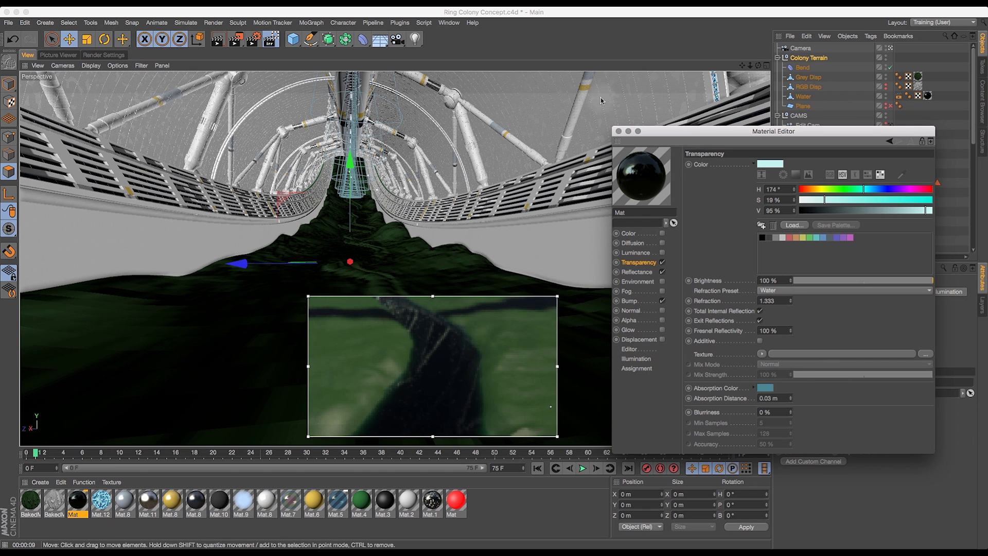
- Reposition the camera over the foreground river and set the water material's absorption distance to 0.05 m
left_click(750, 66)
mouse_move(750, 66)
left_mouse_down()
mouse_move(756, 57)
mouse_move(741, 72)
left_mouse_up()
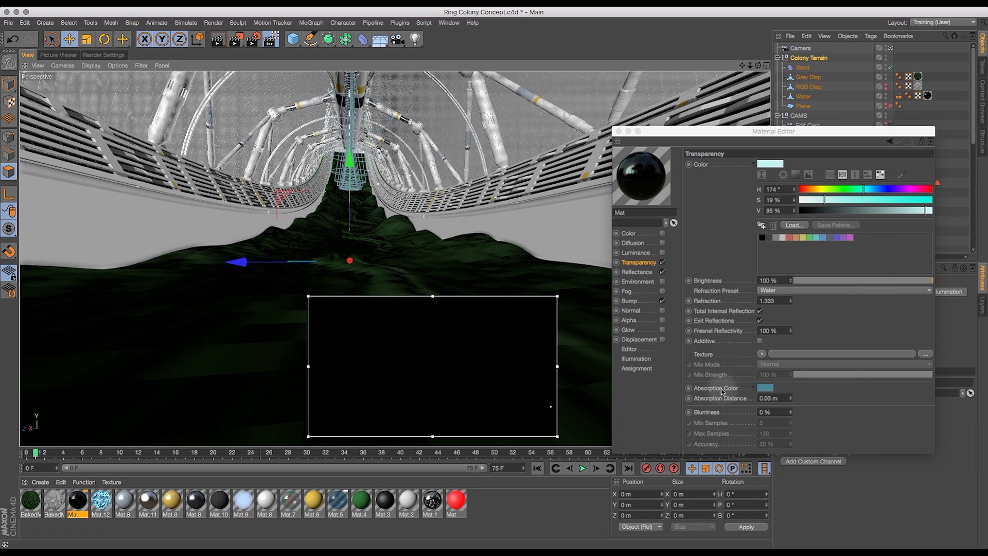
left_click_drag(723, 132, 707, 117)
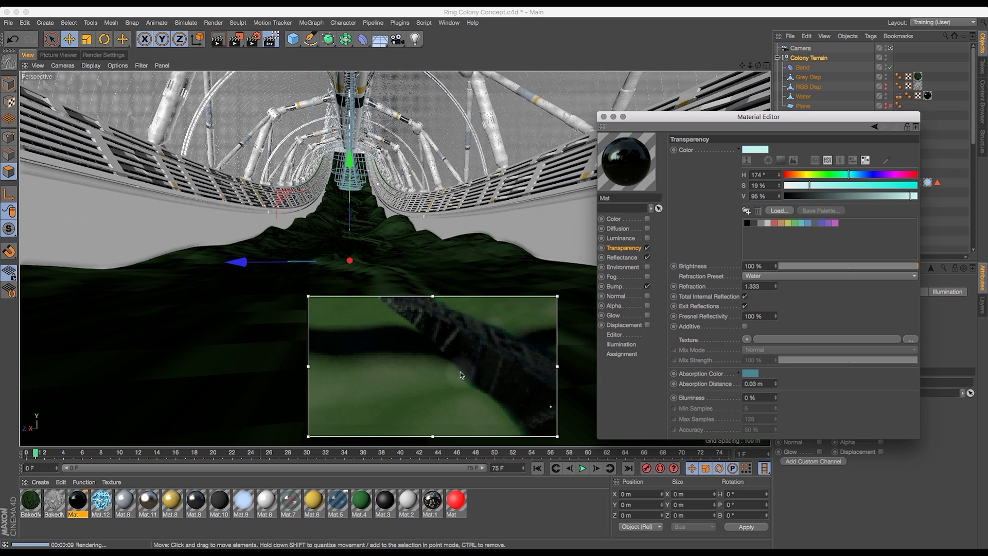
left_click_drag(742, 65, 722, 70)
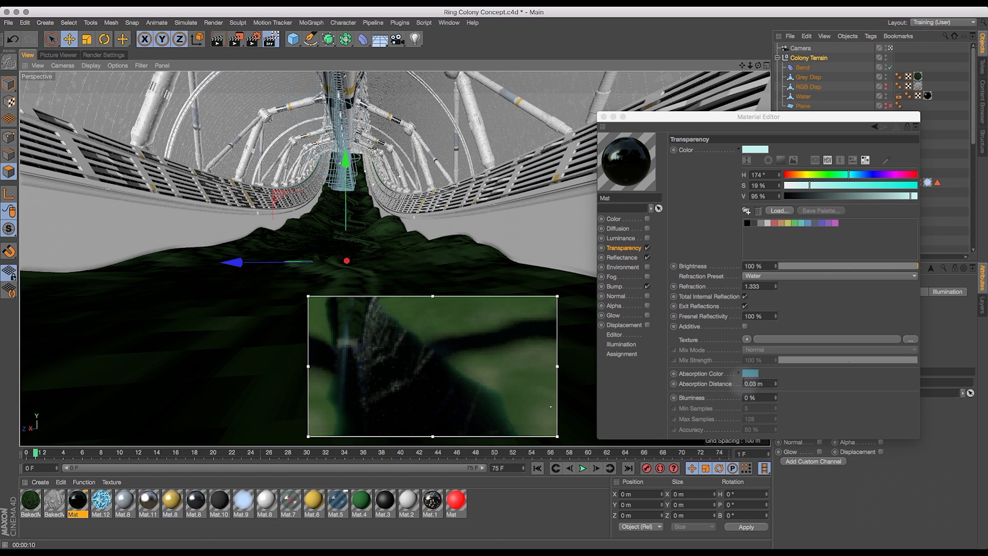
left_click(760, 384)
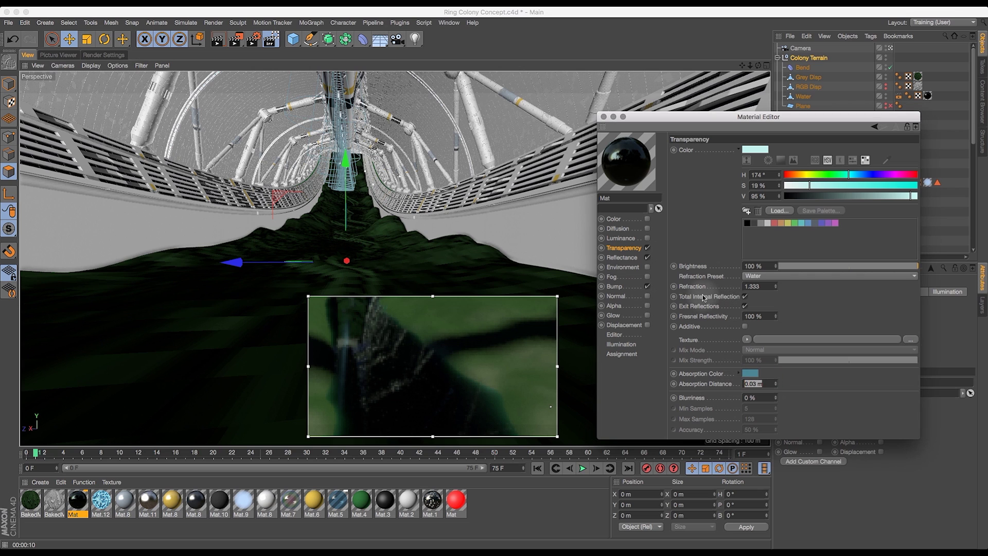
type("0.")
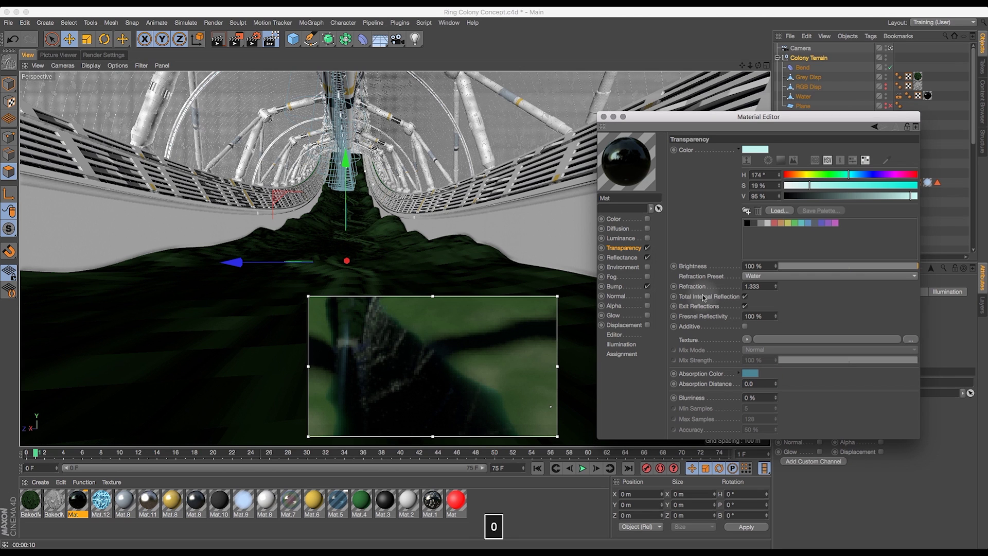
type("05")
key("Return")
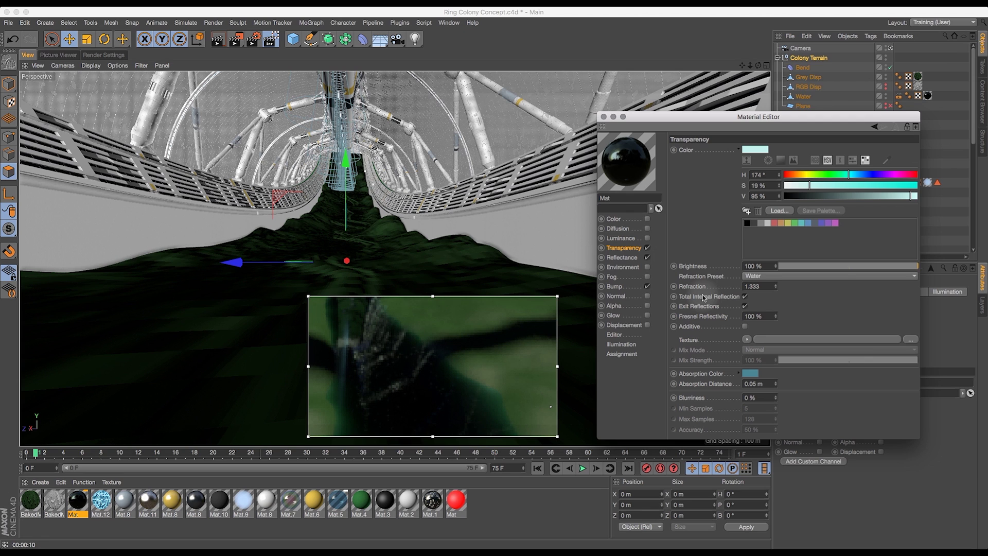
- Review the water material's absorption color, bump and reflectance settings
left_click(752, 373)
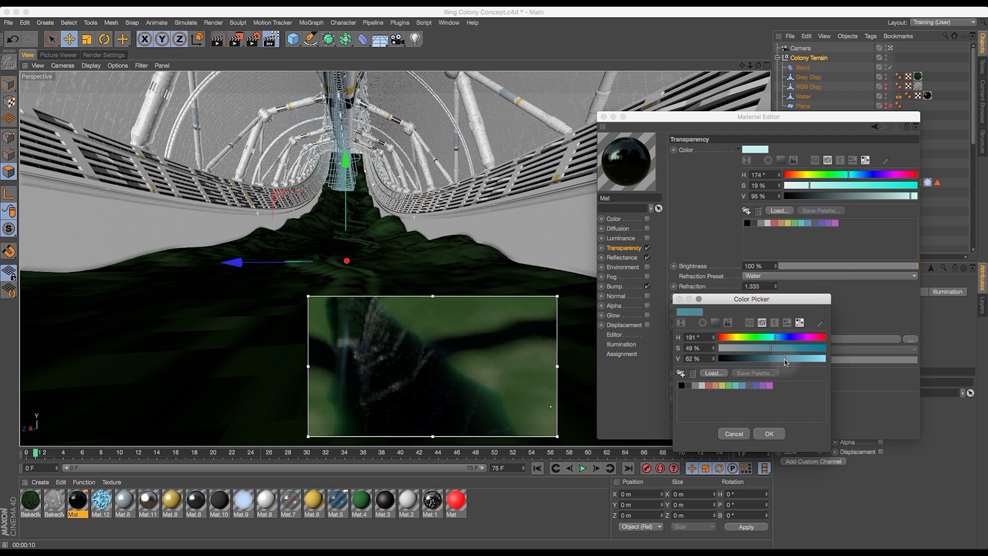
left_click(769, 434)
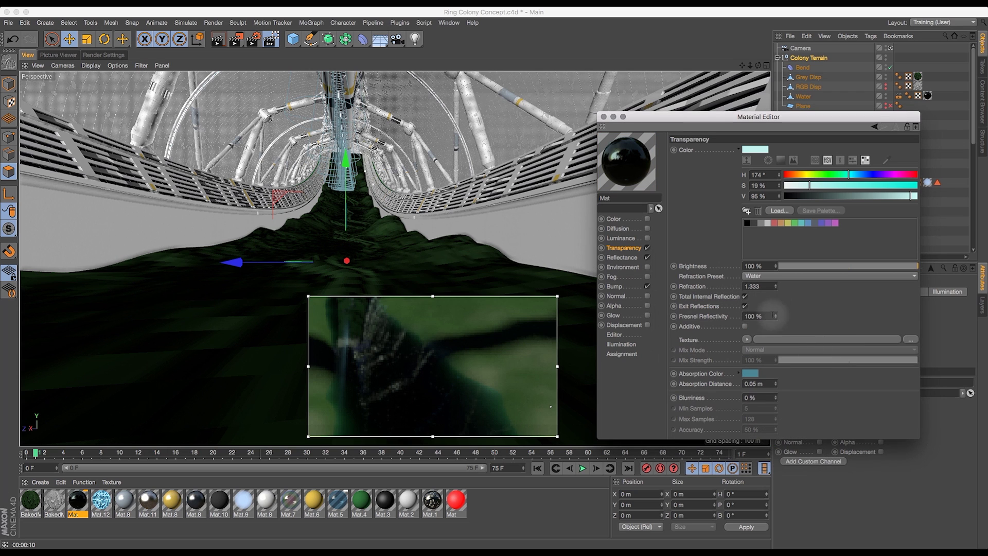
left_click(614, 287)
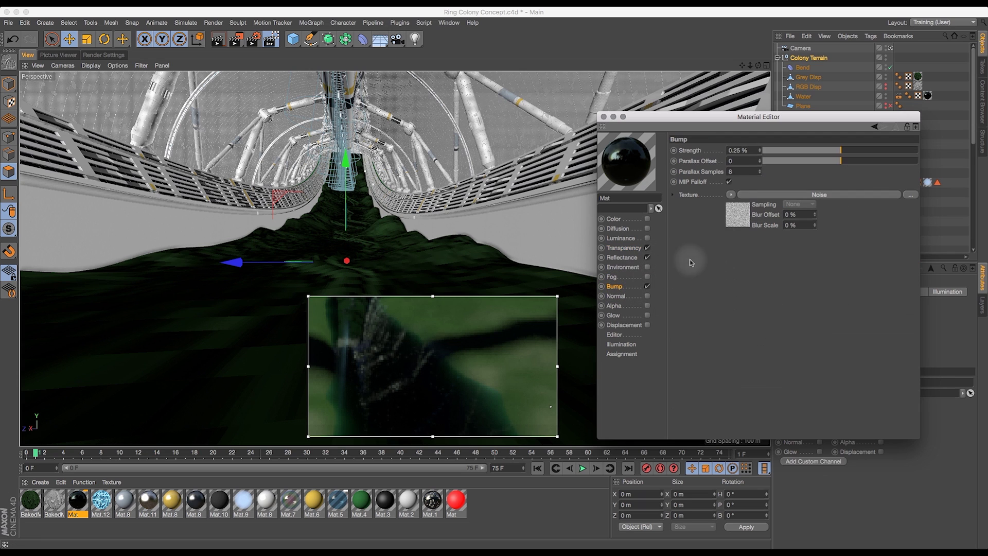
left_click(619, 248)
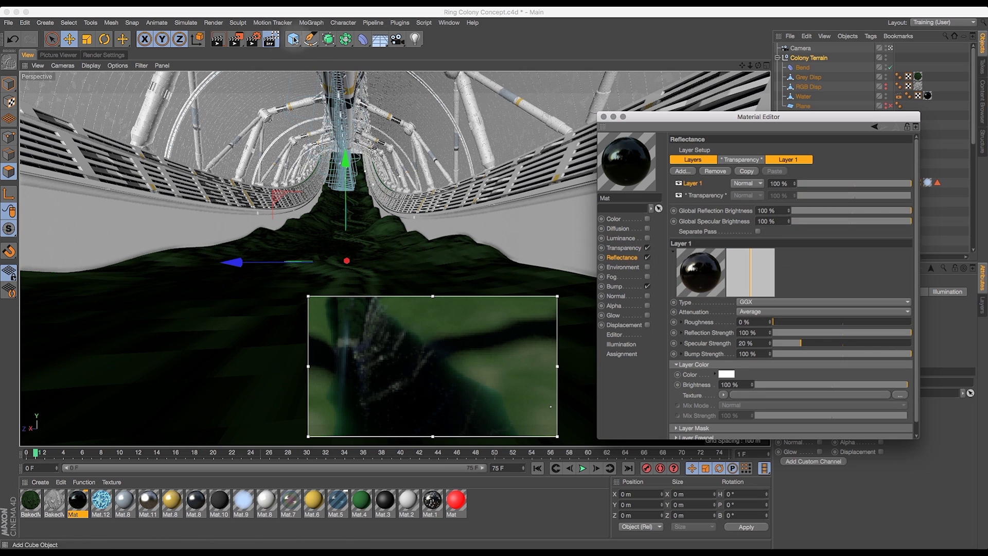
- Turn off the Interactive Render Region, close the material, and look through the Habitat Cam in a single full-size view
left_click(271, 39)
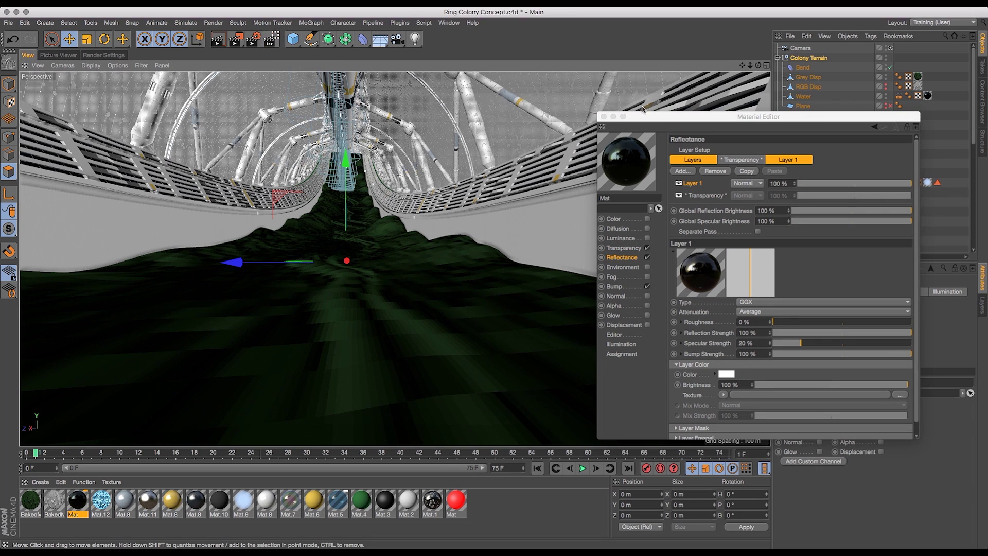
left_click(604, 117)
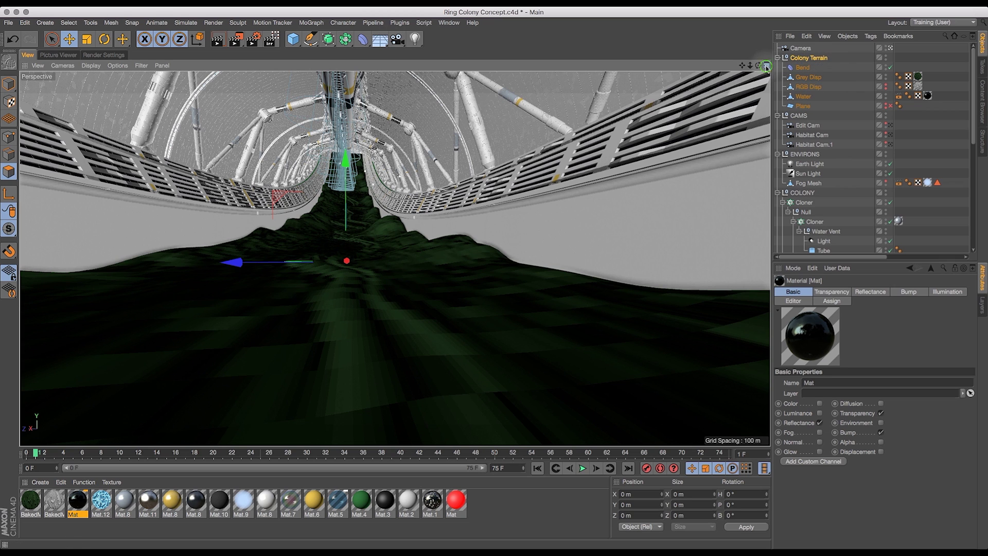
left_click(767, 66)
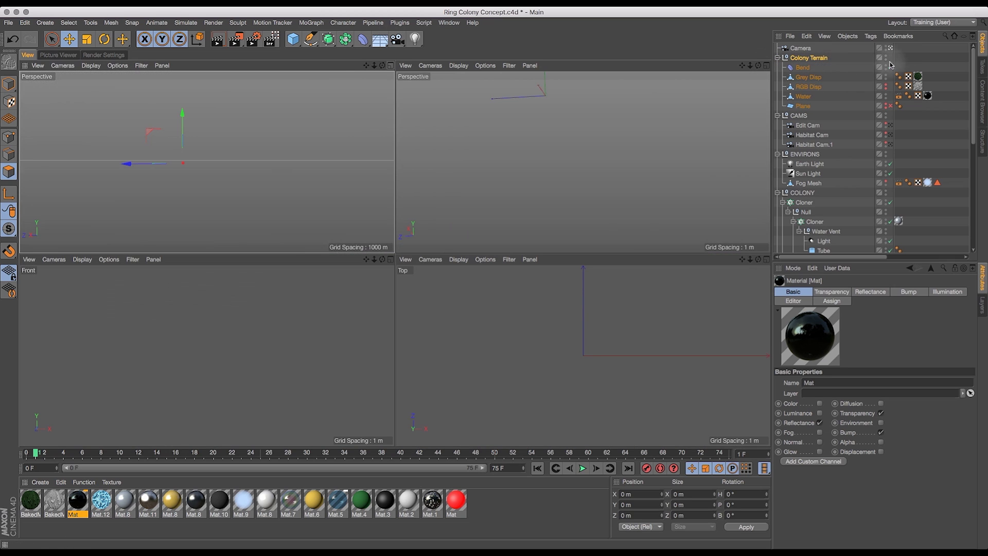
left_click(890, 136)
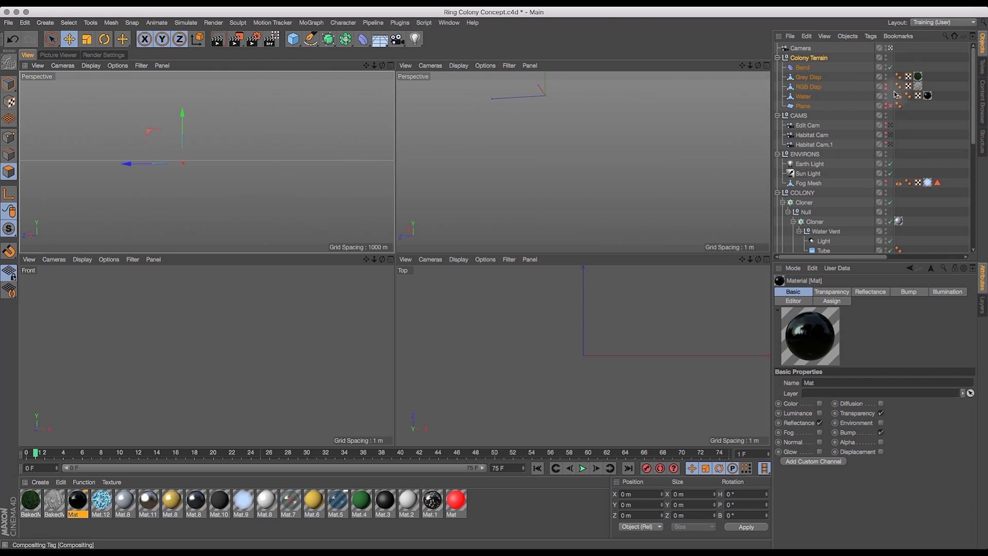
left_click(890, 136)
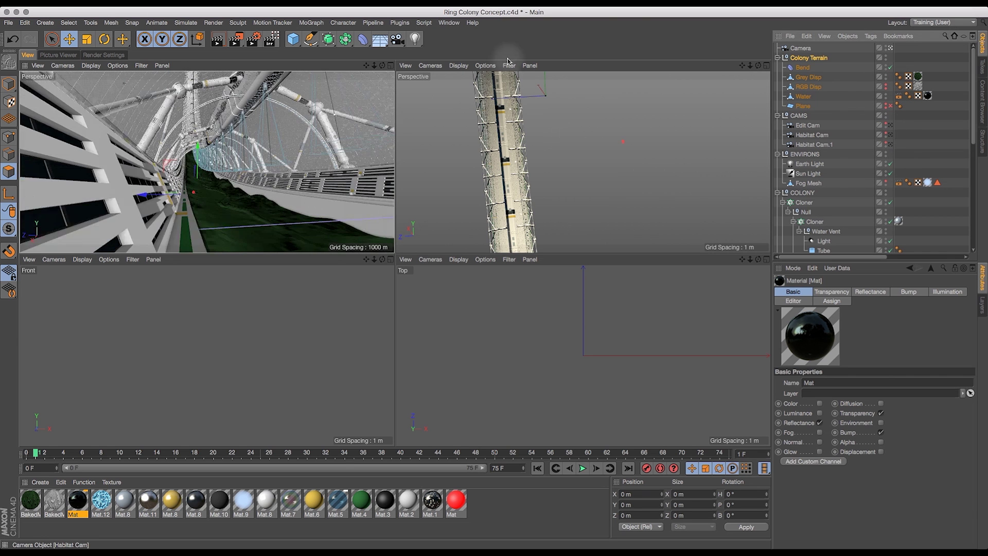
left_click(392, 66)
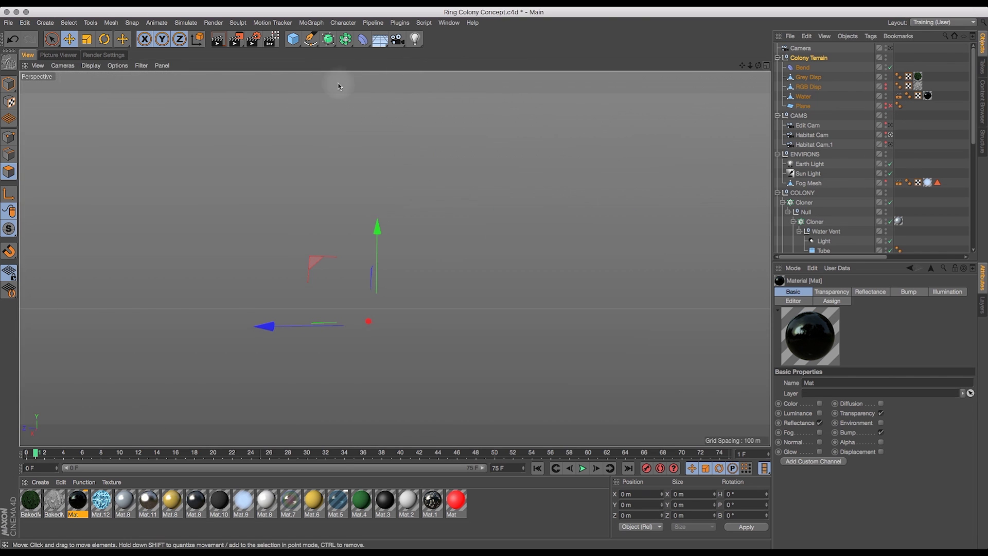
- Re-enable Global Illumination and Ambient Occlusion, and set the Physical renderer's Shading Error Threshold to 8%
left_click(94, 56)
left_click(24, 172)
left_click(24, 180)
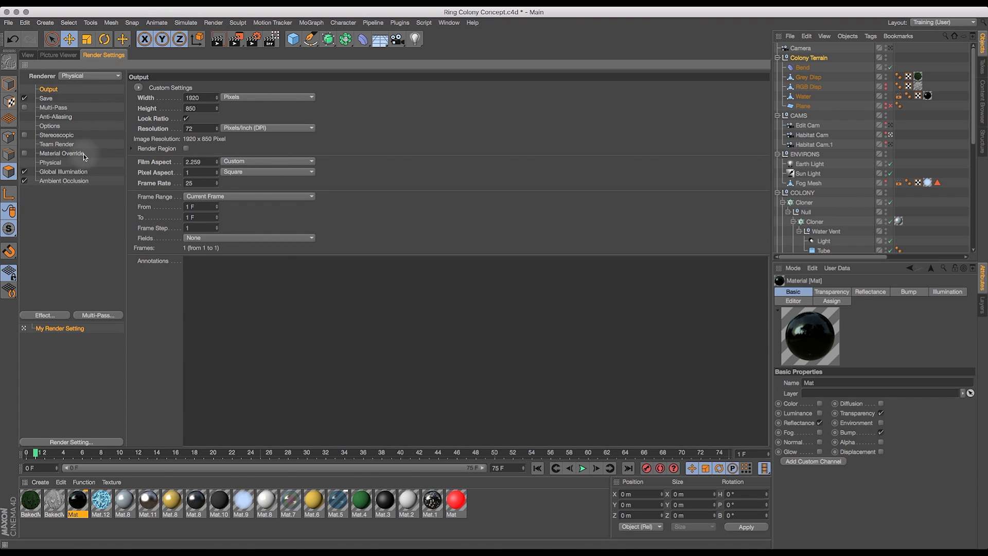
left_click(50, 163)
double_click(269, 220)
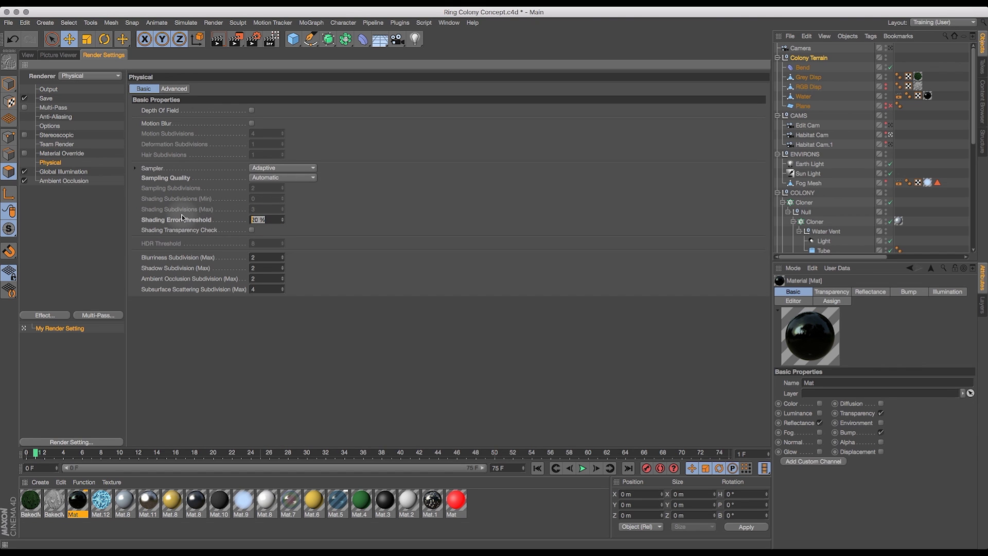
type("8")
key("Return")
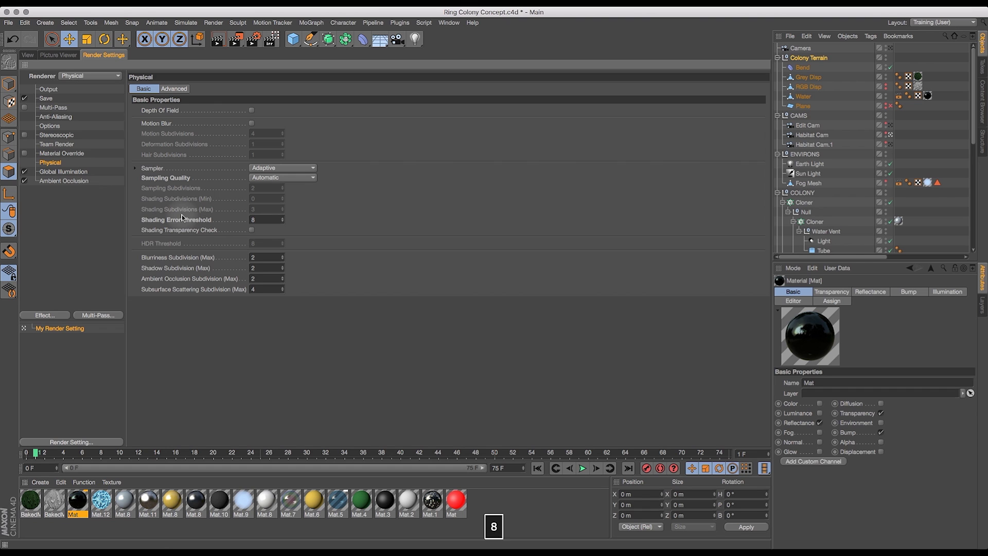
- Set the render output width to 2600 pixels and the Global Illumination Maximum Depth to 16
left_click(46, 99)
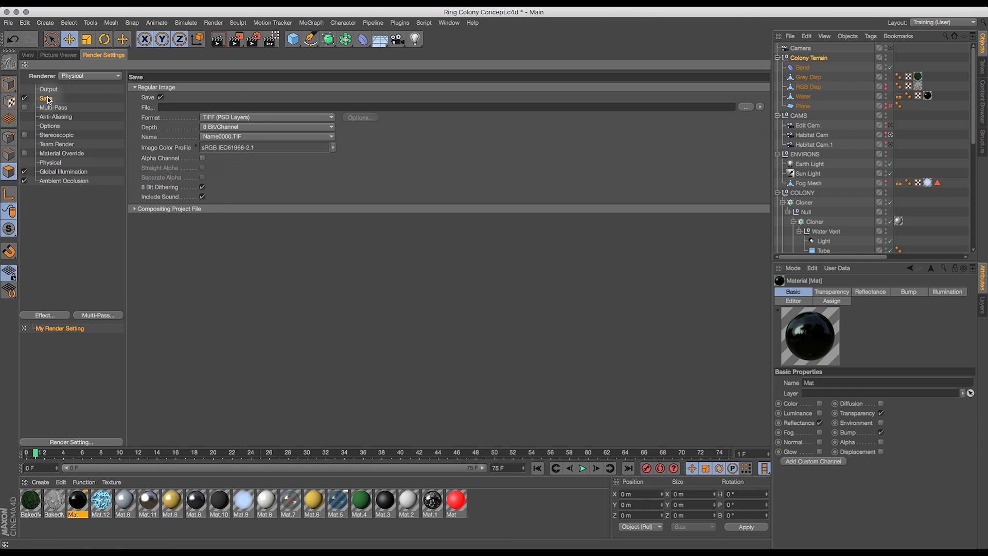
left_click(48, 89)
double_click(192, 97)
type("2600")
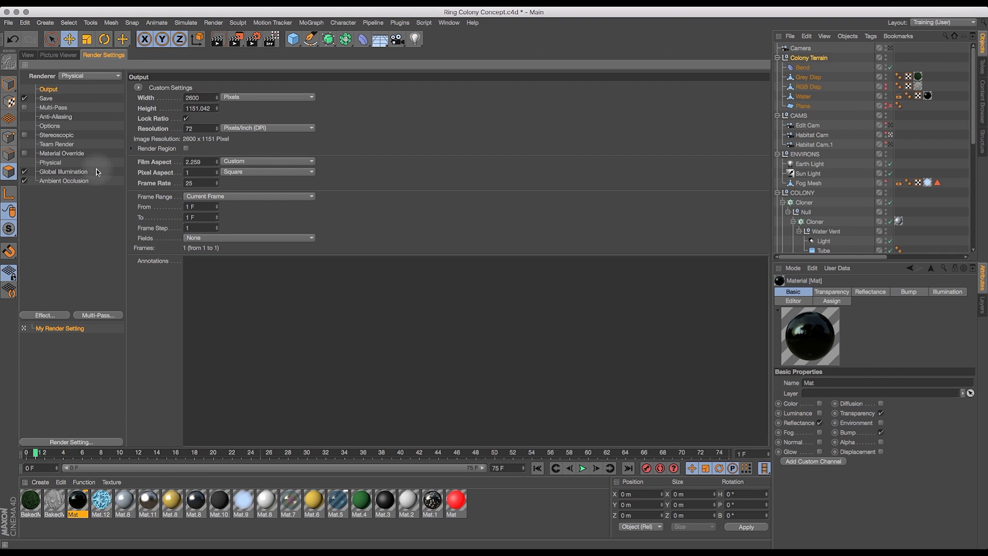
left_click(79, 173)
double_click(221, 144)
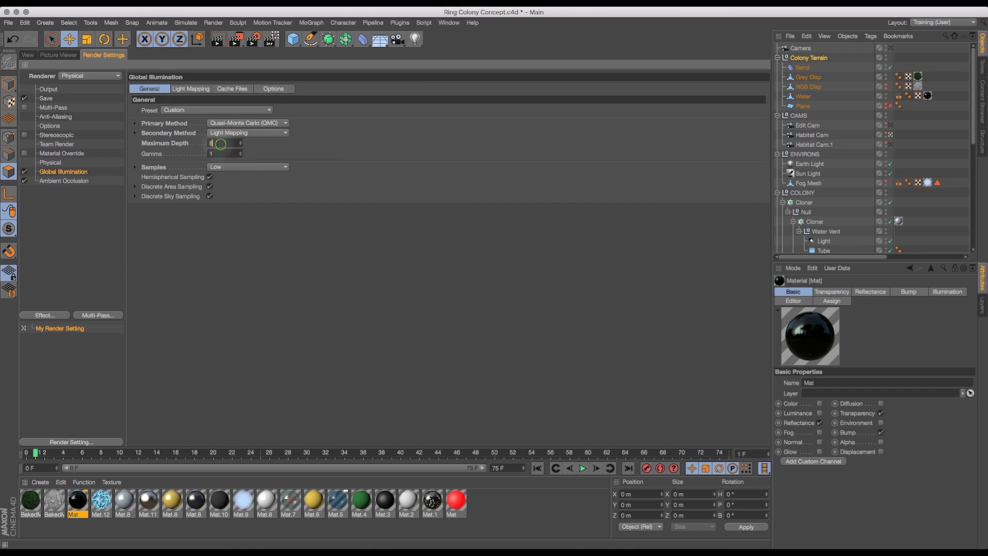
type("16")
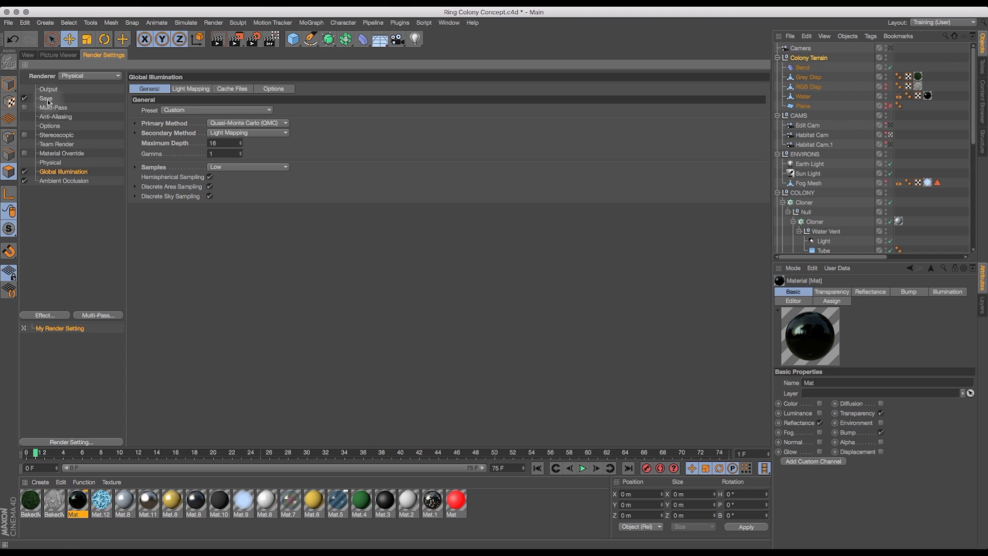
- Save the scene and render the Habitat Cam view to the Picture Viewer, zoomed to fit the window
left_click(8, 22)
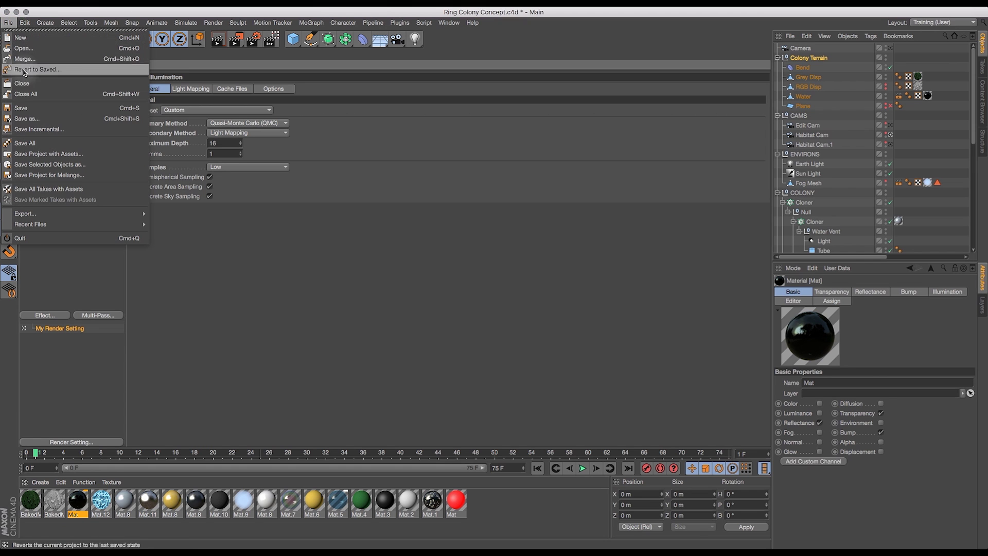
left_click(46, 109)
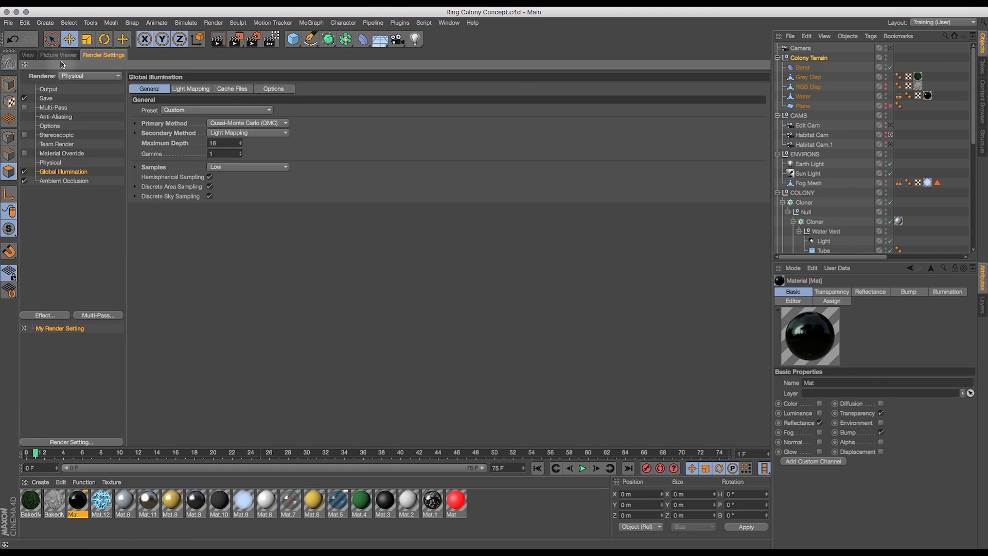
left_click(236, 40)
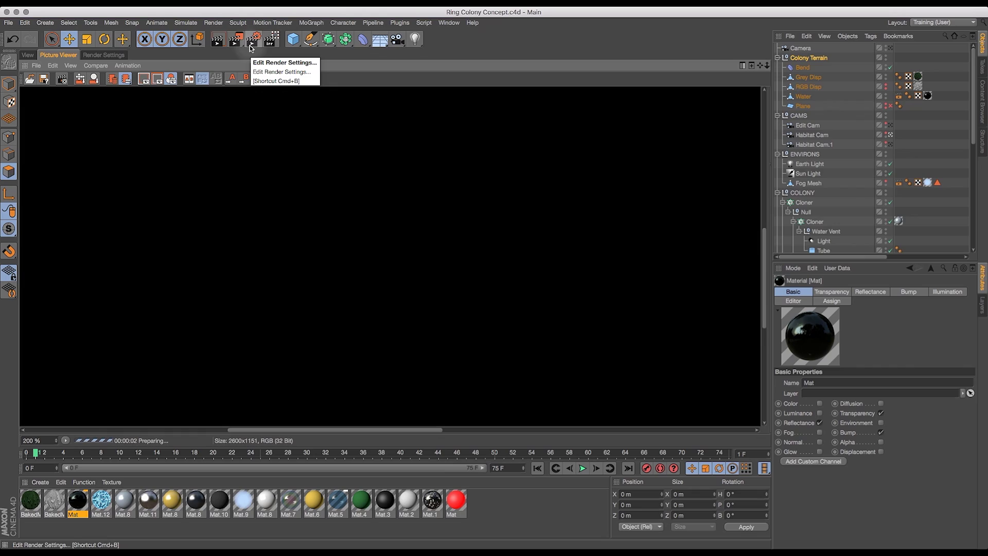
left_click(71, 66)
mouse_move(103, 91)
left_click(217, 169)
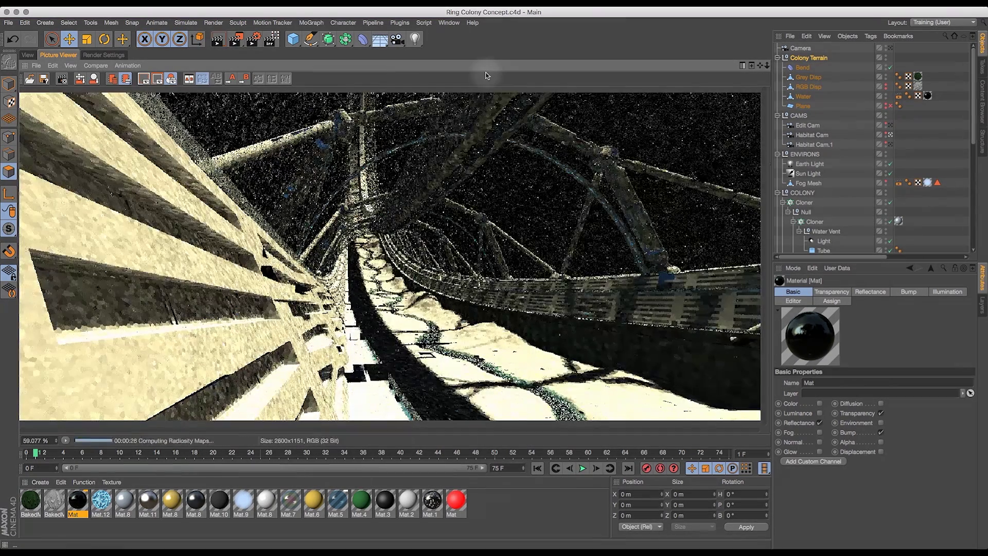